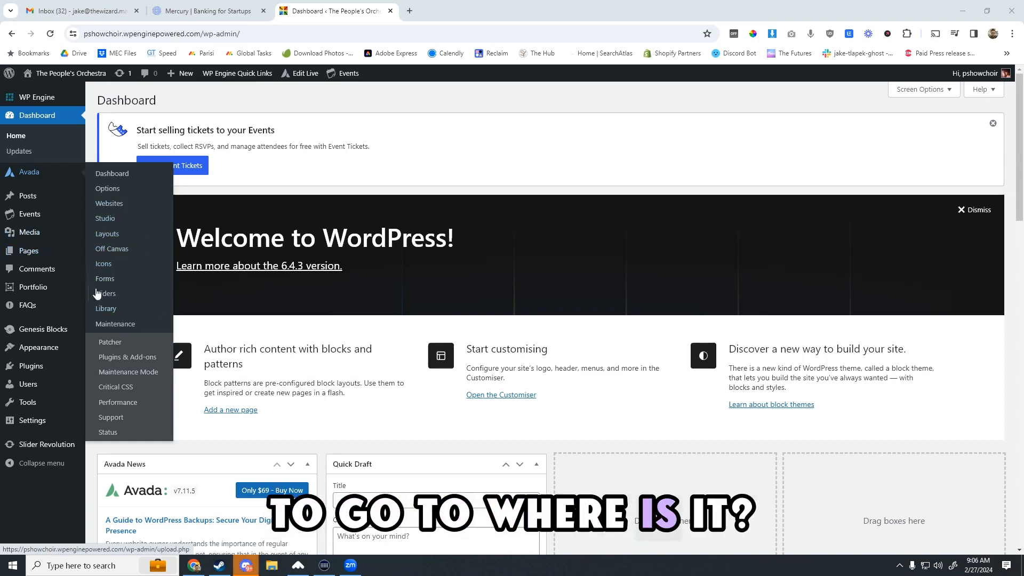
# - Install the Advanced Custom Fields PRO plugin from Avada's Plugins & Add-ons page
pyautogui.moveTo(35, 176)
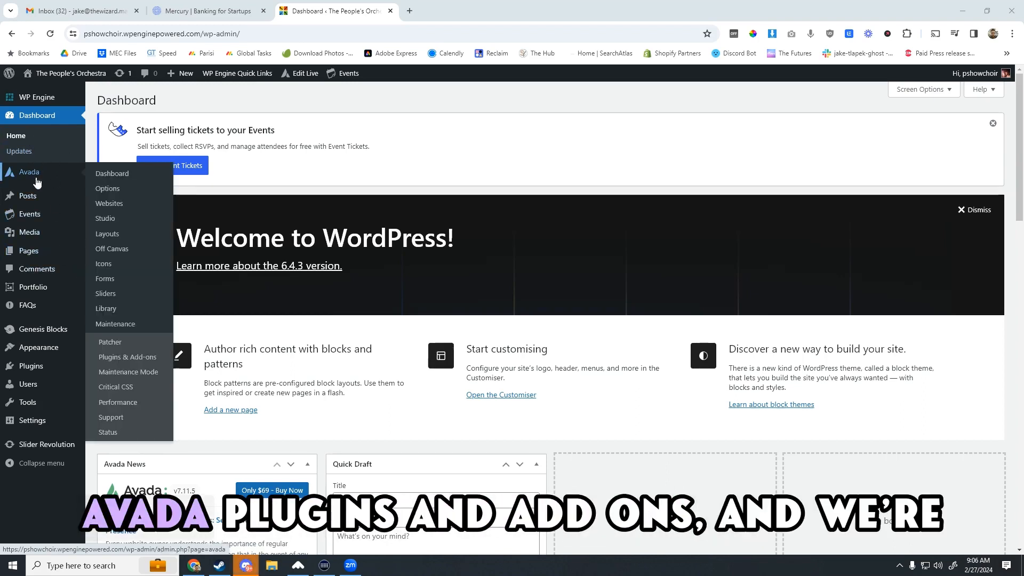
pyautogui.click(124, 363)
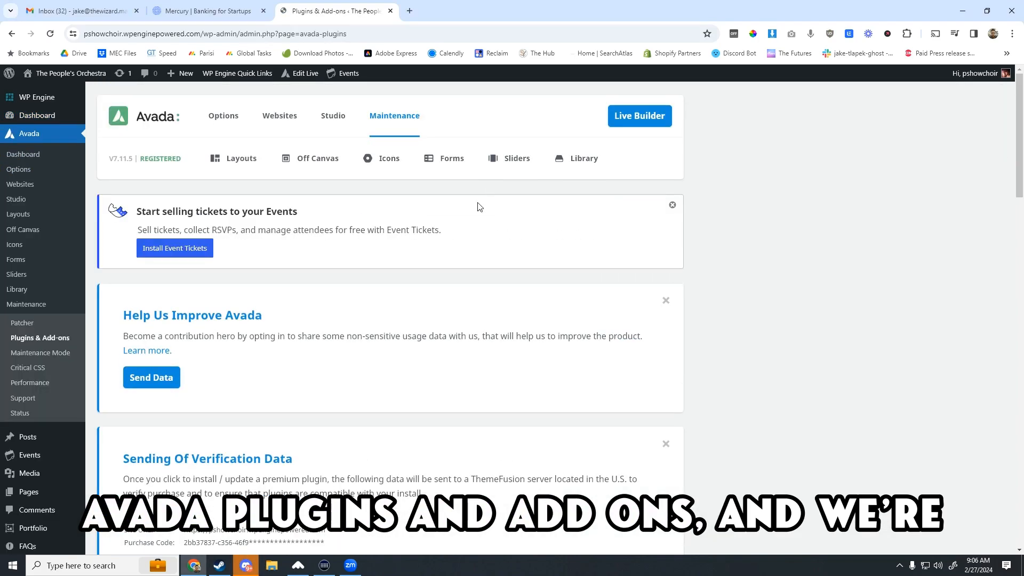
pyautogui.scroll(-10, 475, 205)
pyautogui.moveTo(585, 311)
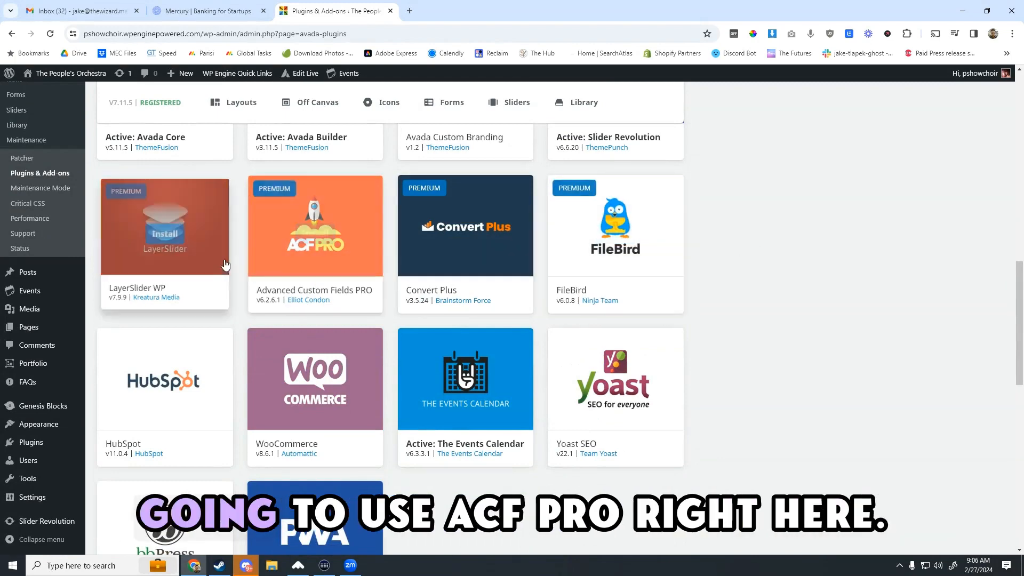
pyautogui.click(365, 240)
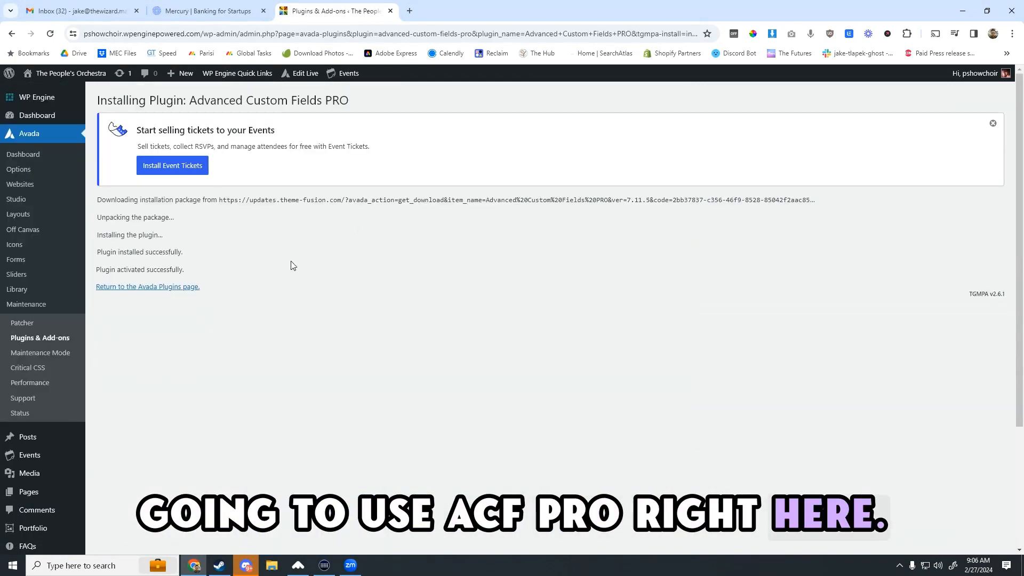
# - Return to the WordPress Dashboard to reload the admin navigation after the plugin installation
pyautogui.scroll(-3, 219, 343)
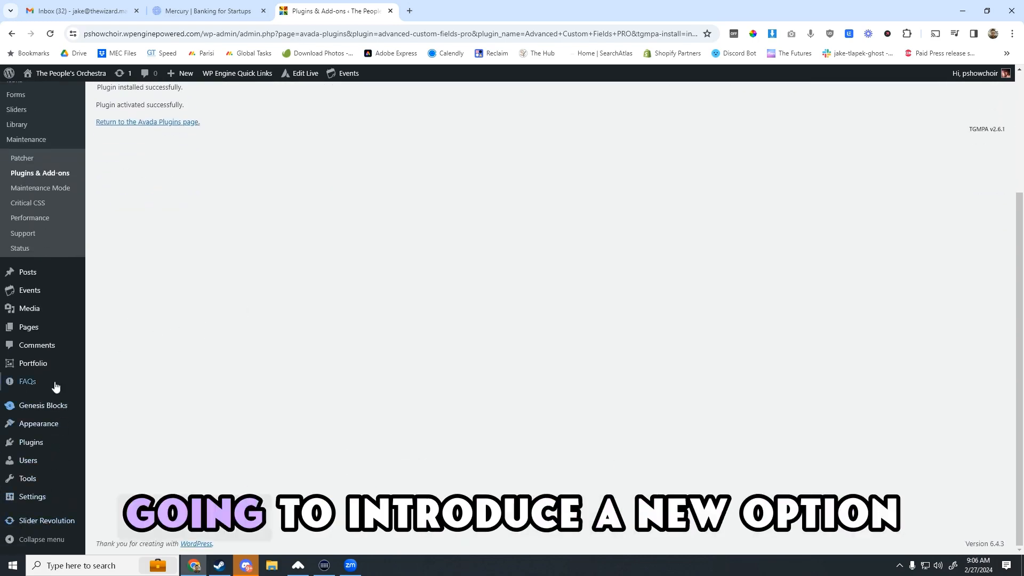
pyautogui.scroll(3, 60, 240)
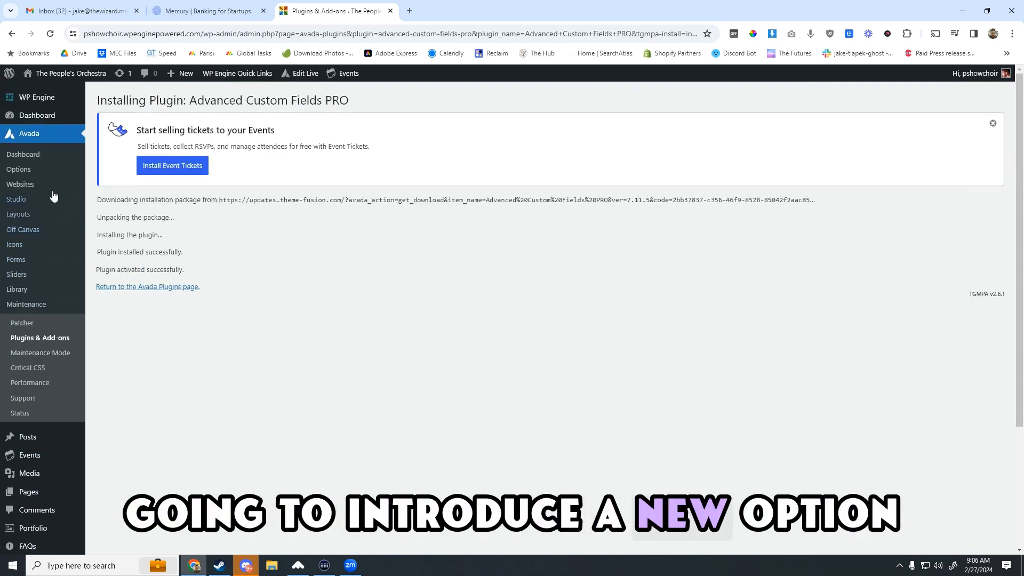
pyautogui.click(35, 118)
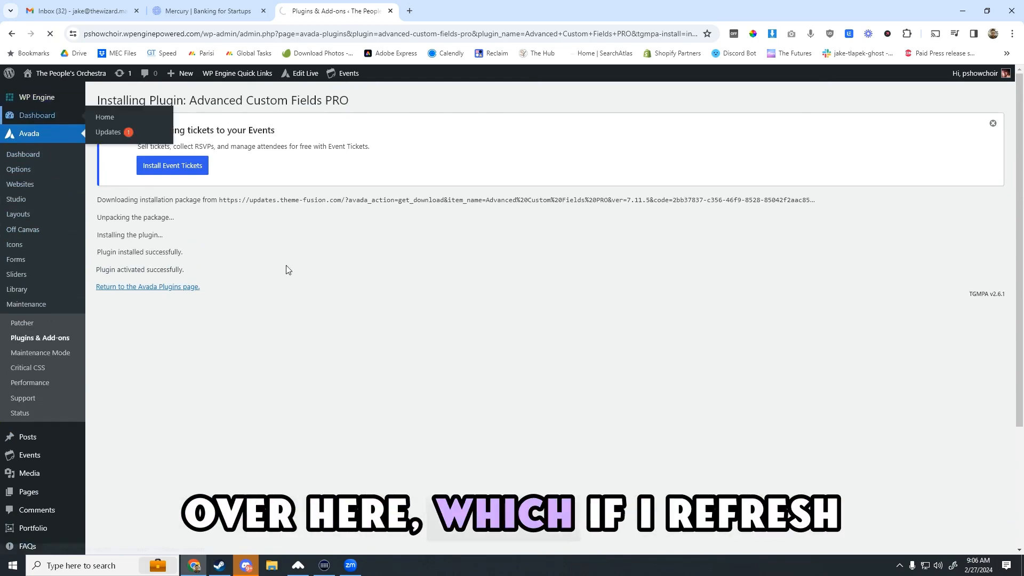
pyautogui.scroll(-4, 60, 315)
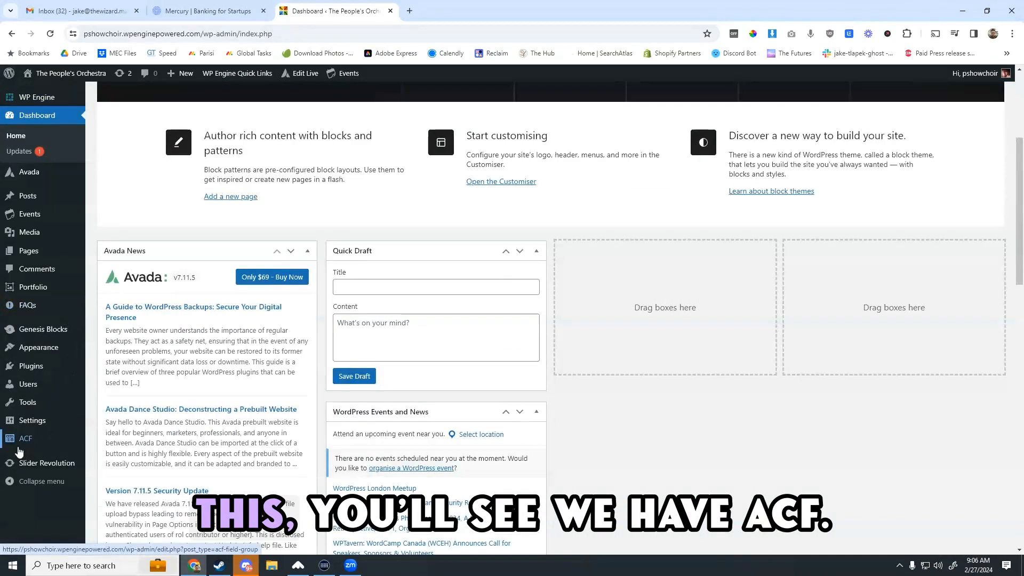
# - Start a new ACF post type with the plural label Locations and the singular label Location
pyautogui.moveTo(25, 444)
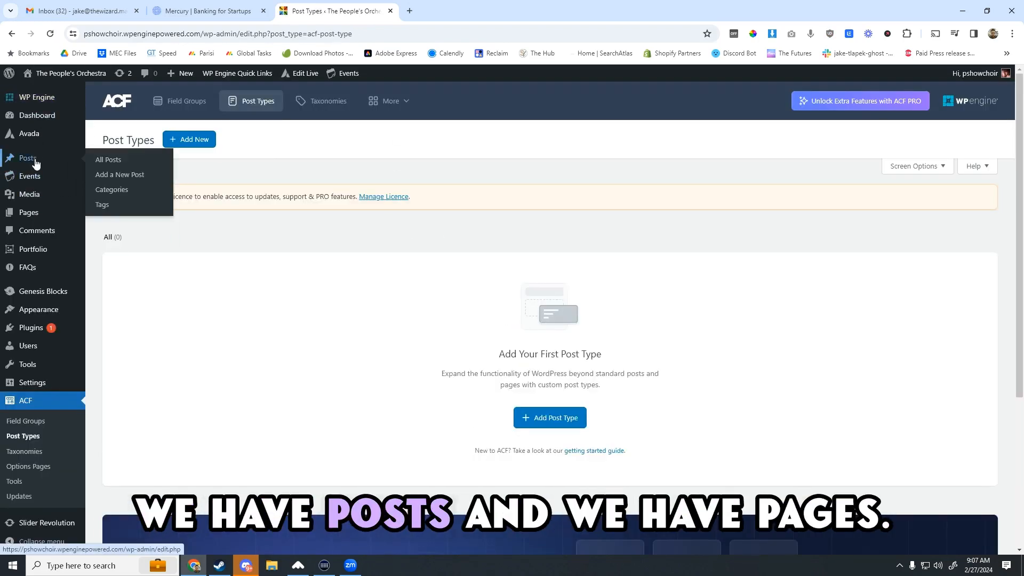
pyautogui.moveTo(41, 220)
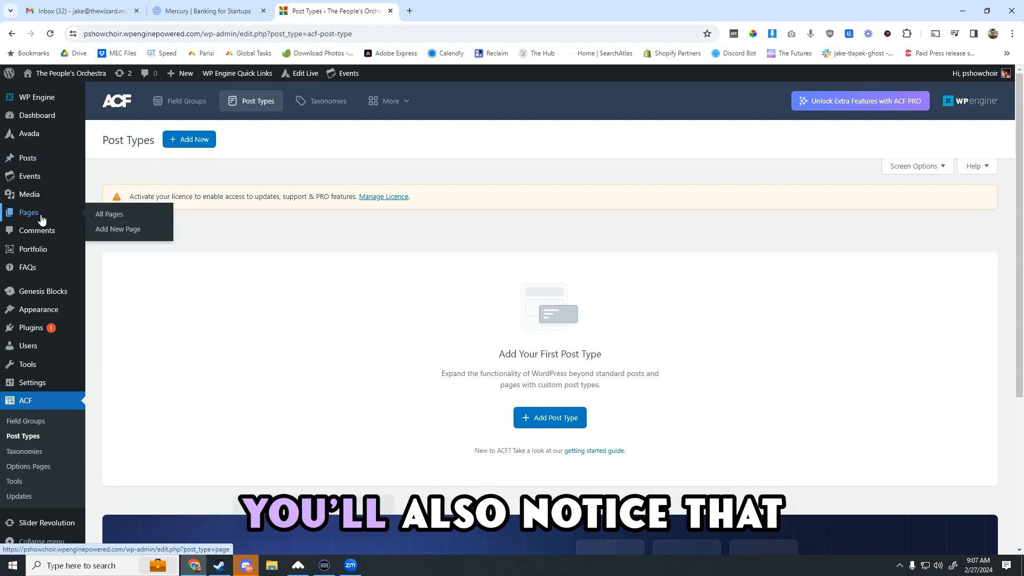
pyautogui.moveTo(43, 272)
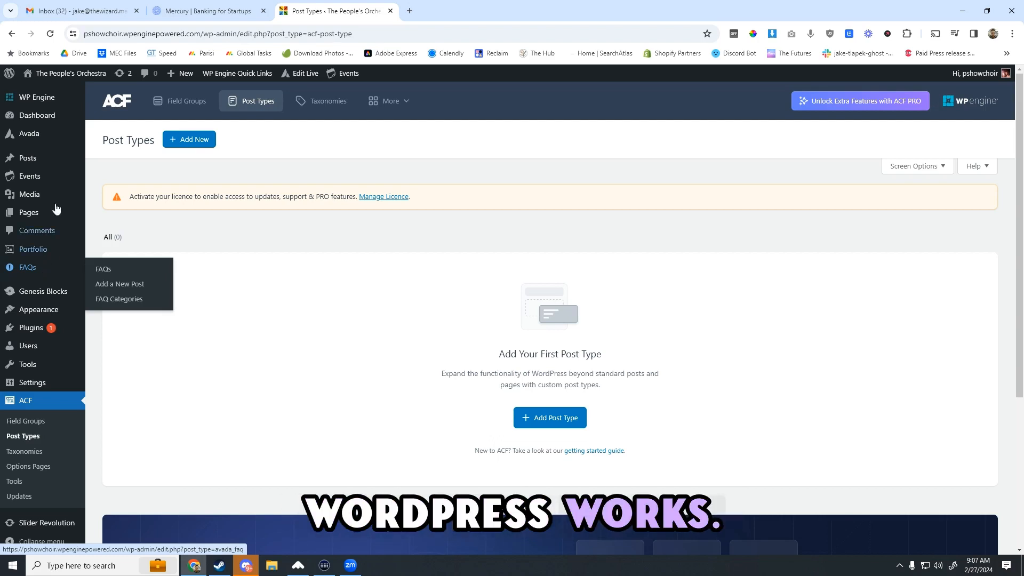
pyautogui.click(546, 426)
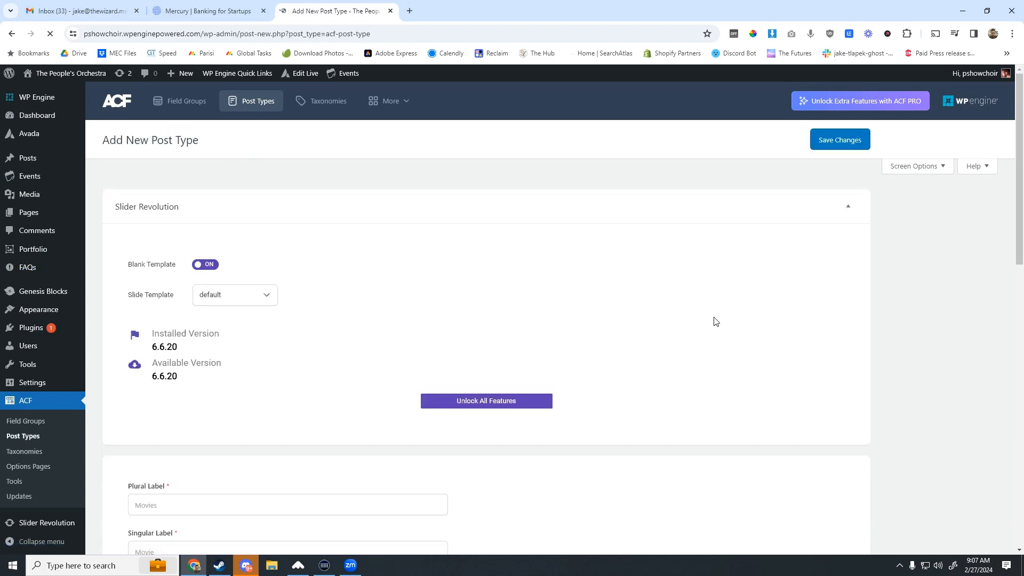
pyautogui.scroll(-7, 318, 302)
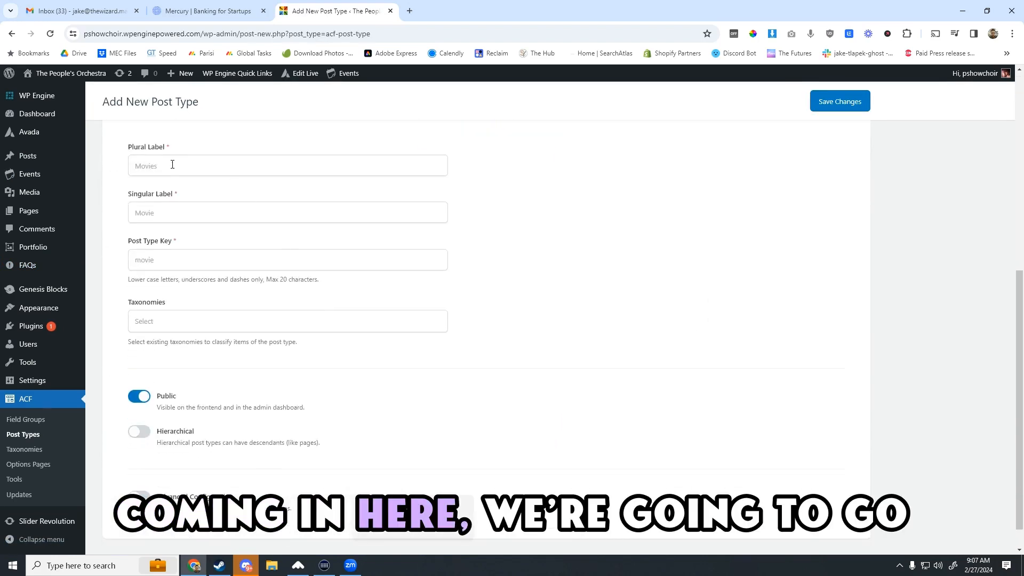
pyautogui.click(257, 164)
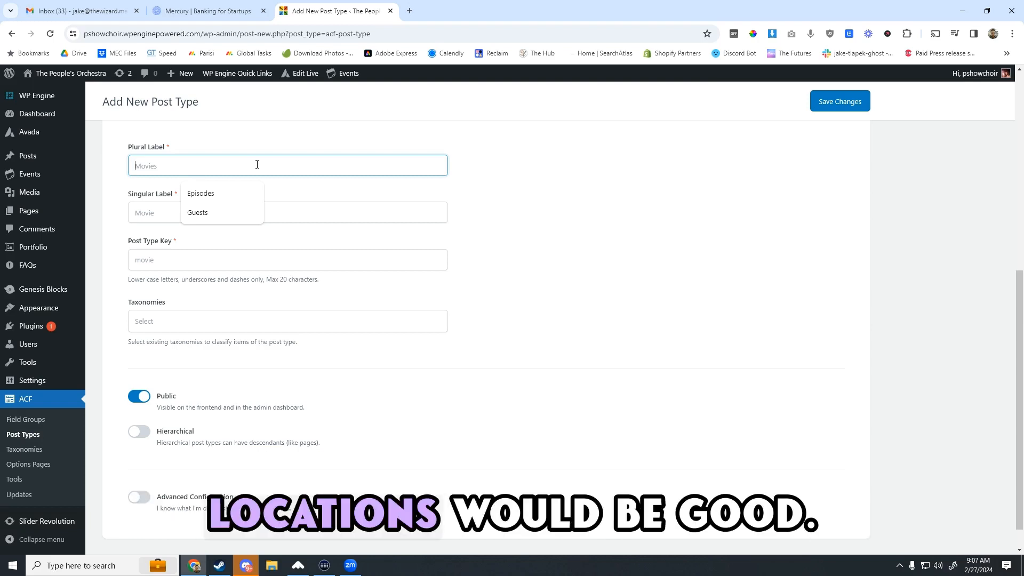
pyautogui.write('Locations')
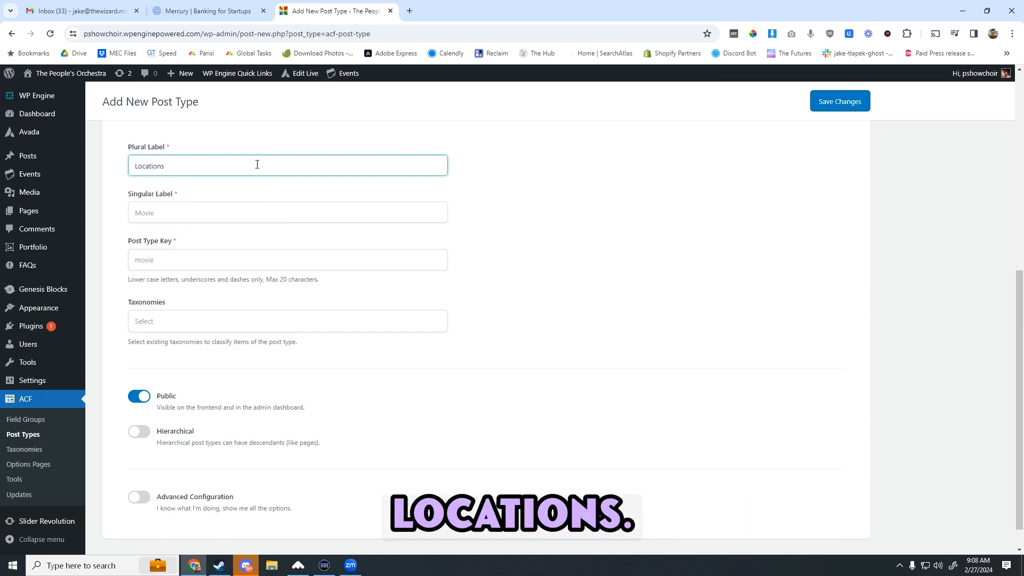
pyautogui.click(206, 215)
pyautogui.write('Location')
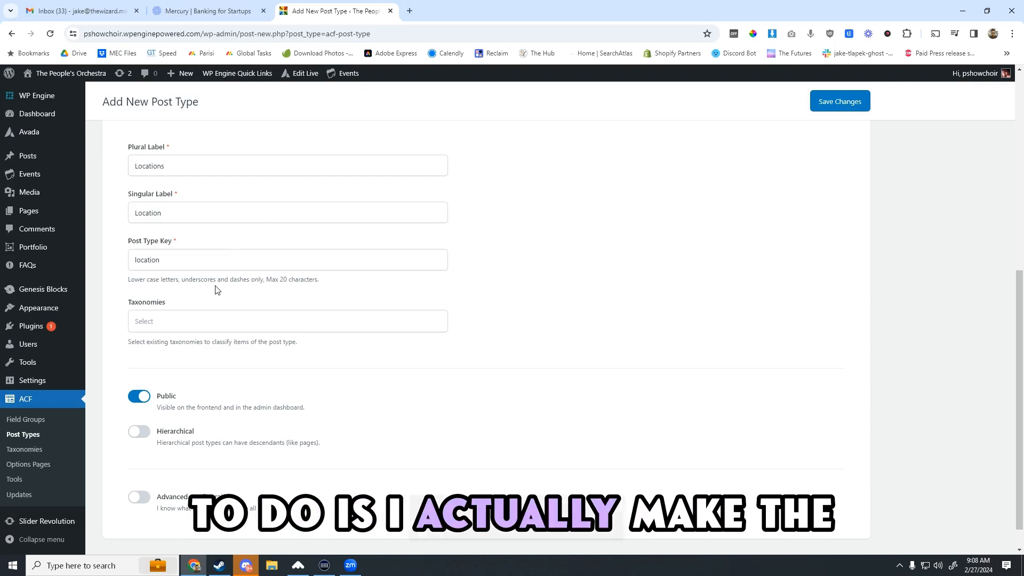
# - Set the post type key to psc_location, save the post type and collapse its Slider Revolution section
pyautogui.click(137, 261)
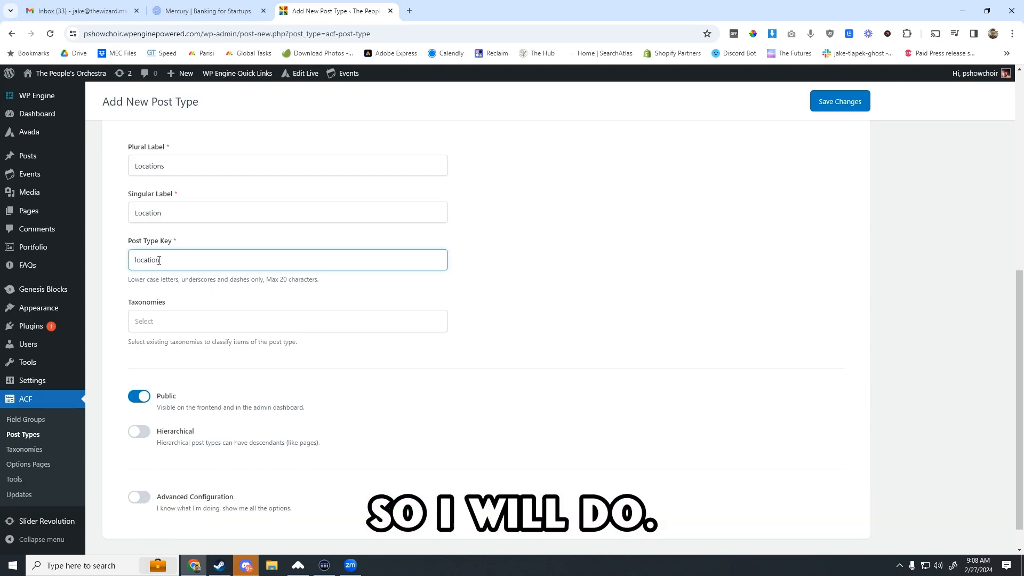
pyautogui.write('psc_')
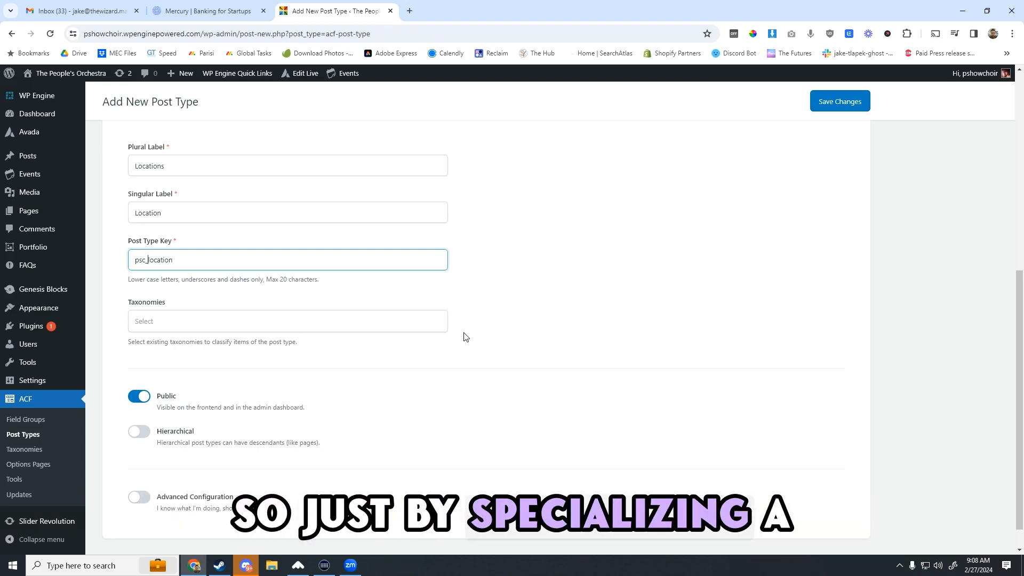
pyautogui.scroll(-1, 425, 376)
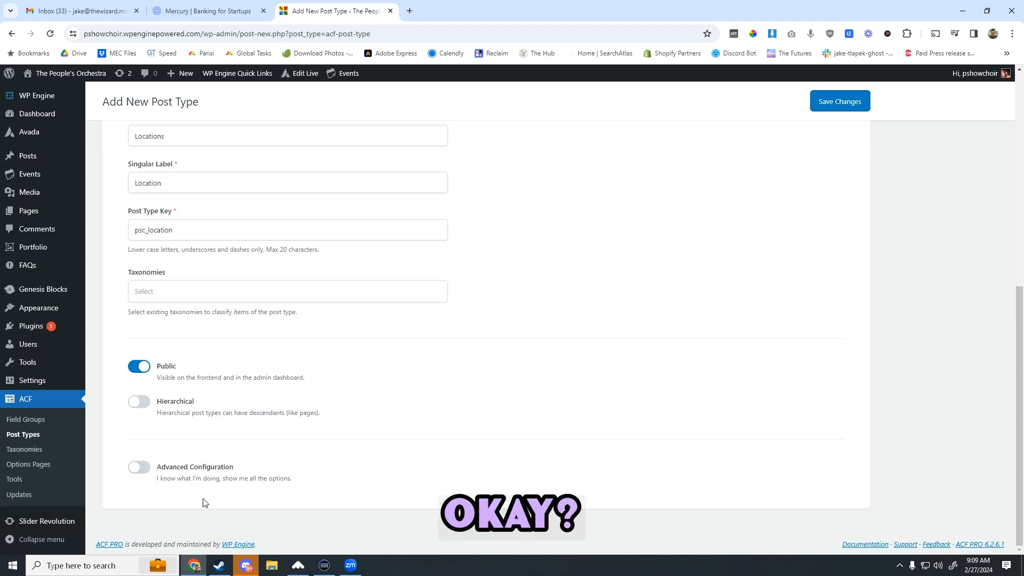
pyautogui.scroll(8, 400, 411)
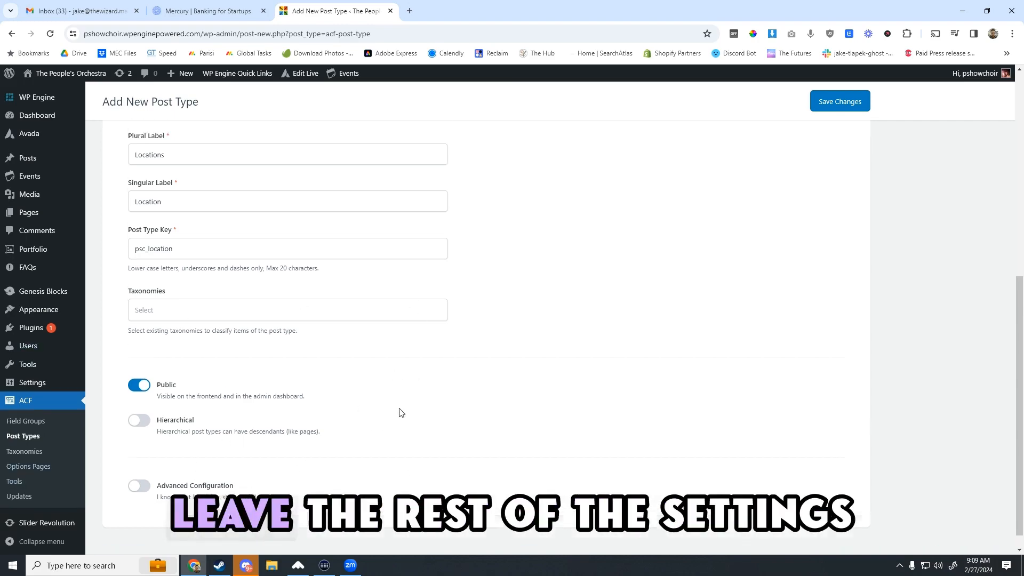
pyautogui.click(840, 140)
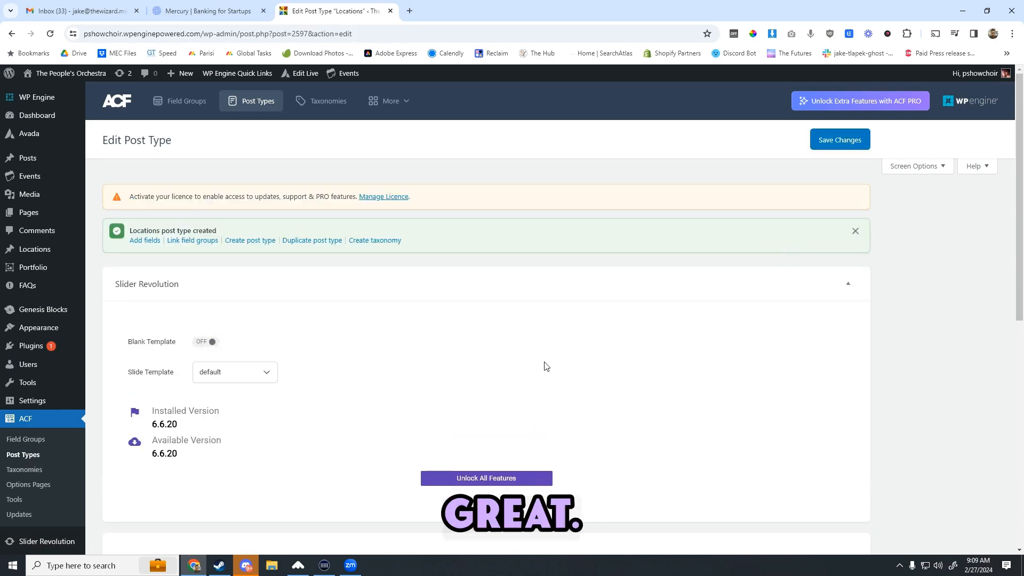
pyautogui.click(848, 284)
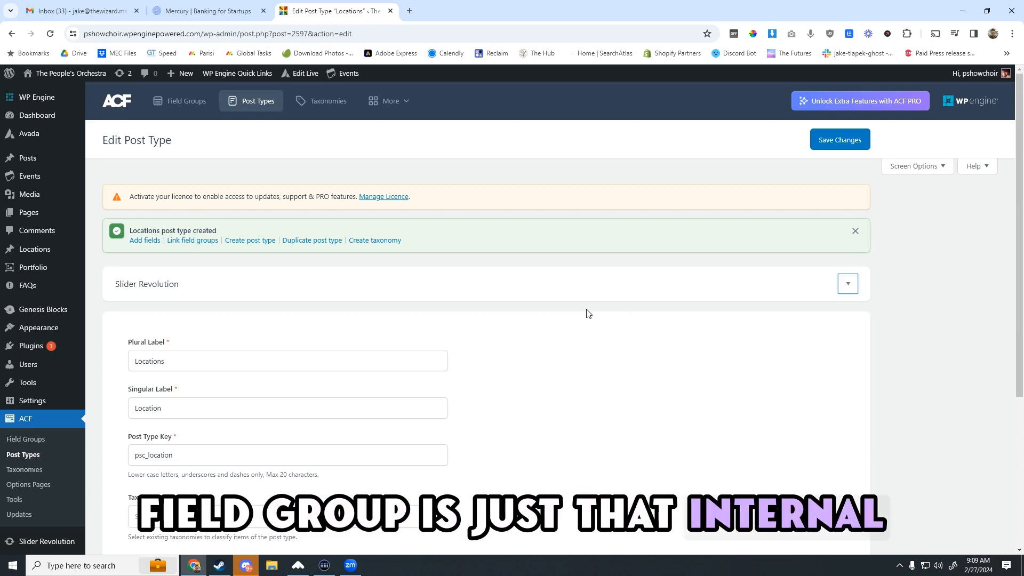
# - Add a new ACF field group titled Location Information, with its Slider Revolution section collapsed
pyautogui.click(36, 446)
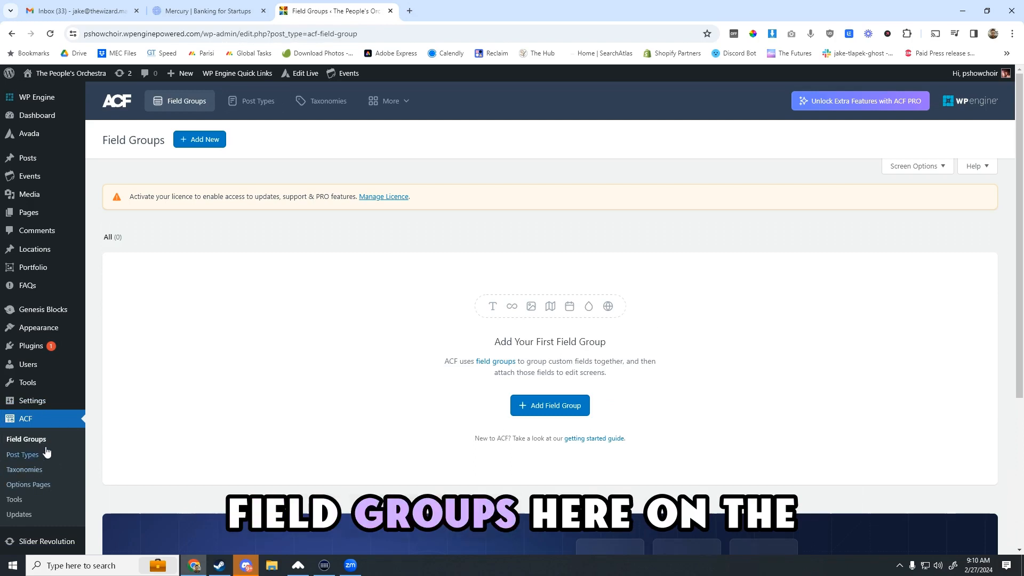
pyautogui.click(513, 405)
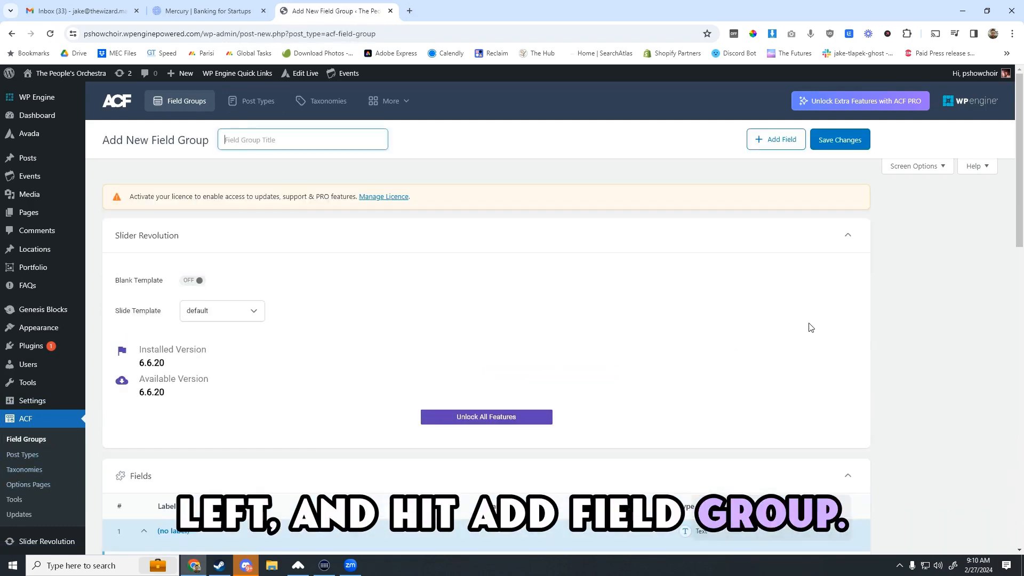
pyautogui.click(848, 235)
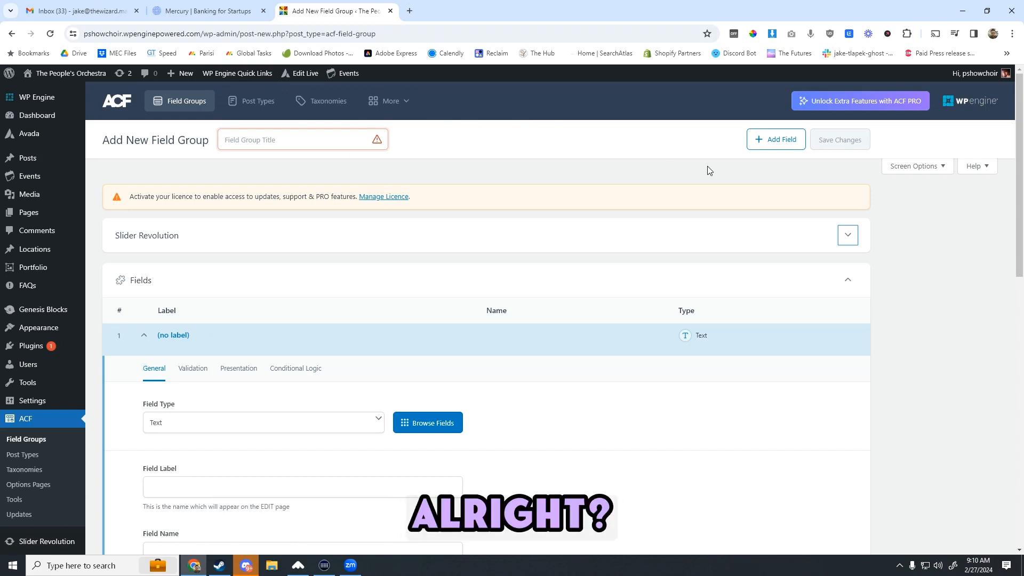
pyautogui.click(262, 137)
pyautogui.write('Loca')
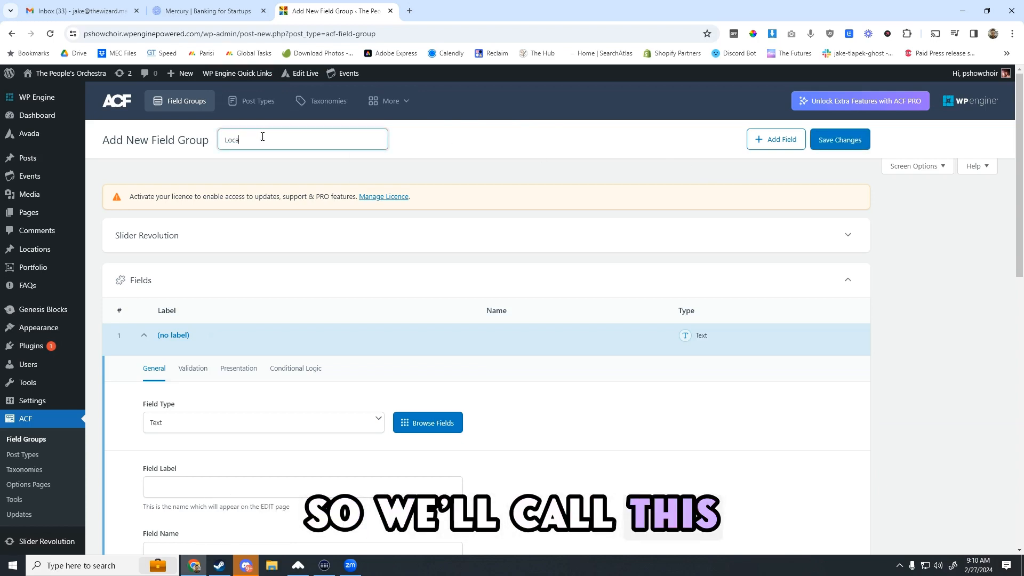
pyautogui.write('tion Infor')
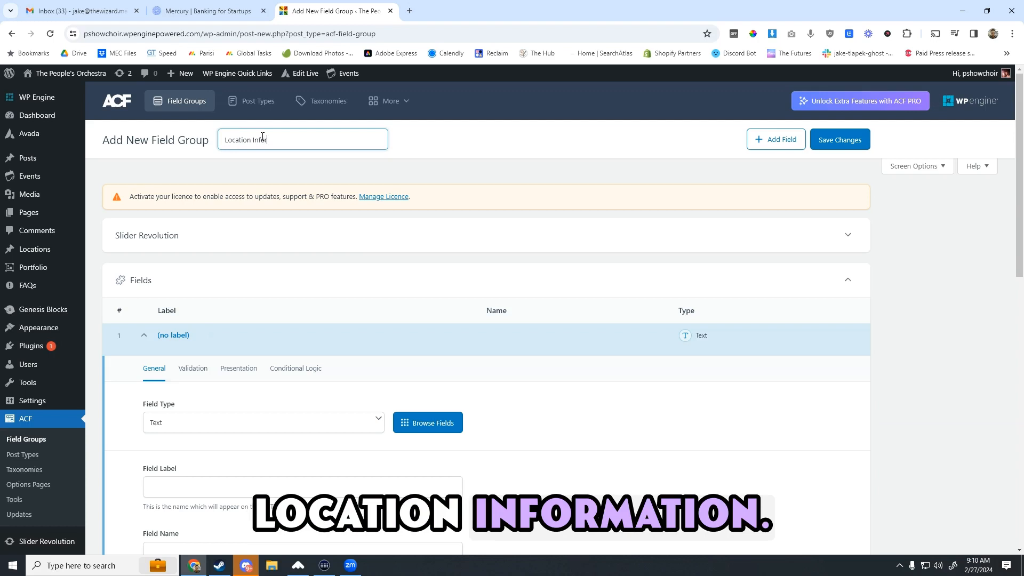
pyautogui.write('mation')
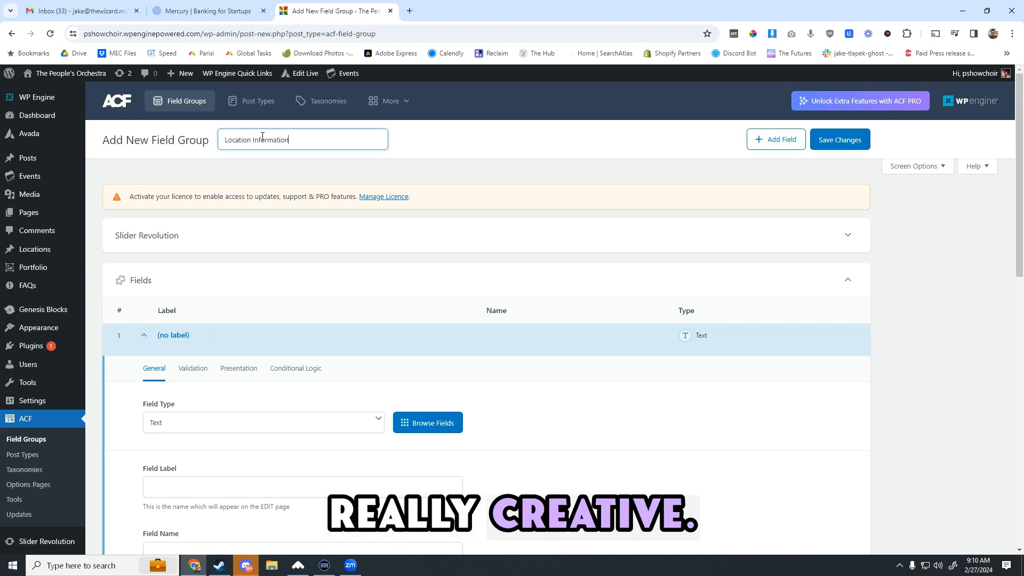
# - Set the field group's location rule to Post Type is equal to Location and save the group
pyautogui.scroll(-5, 283, 237)
pyautogui.scroll(3, 391, 226)
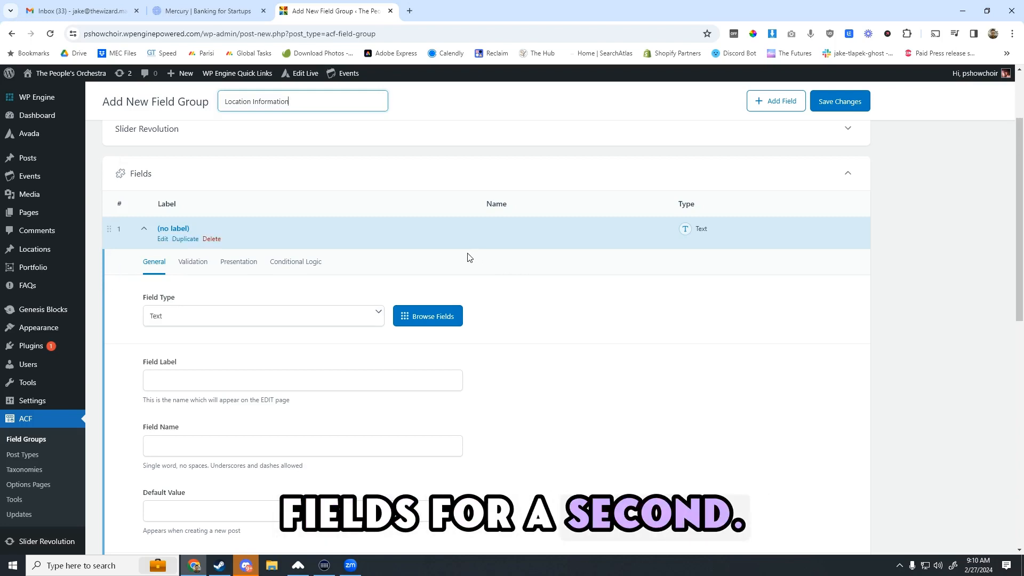
pyautogui.scroll(-8, 462, 245)
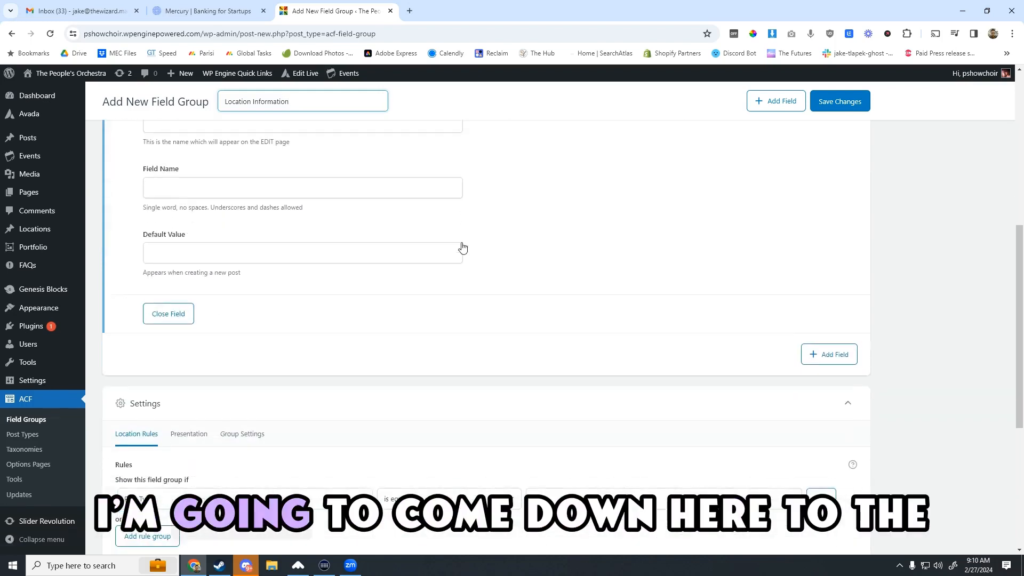
pyautogui.scroll(-1, 461, 253)
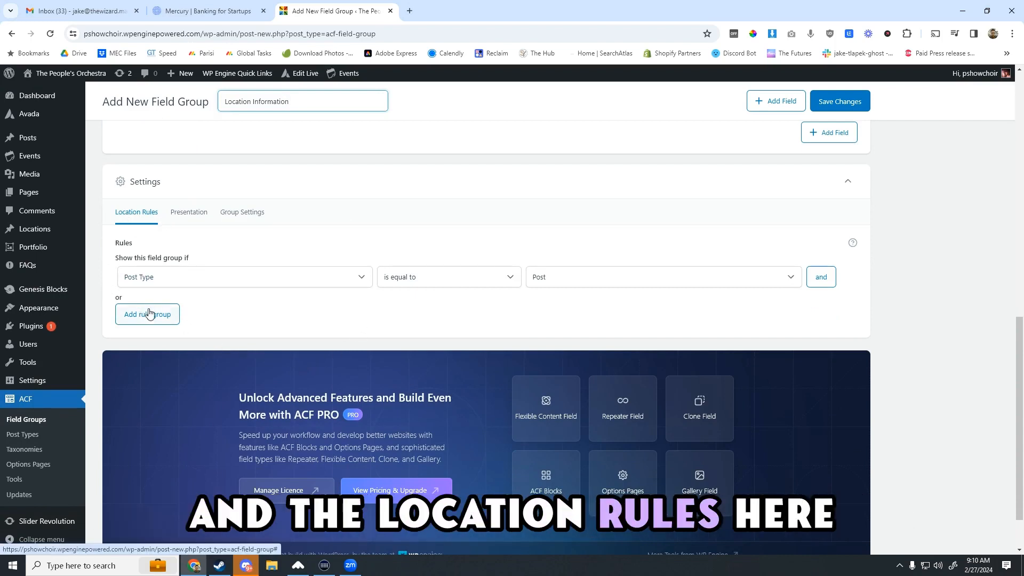
pyautogui.click(641, 277)
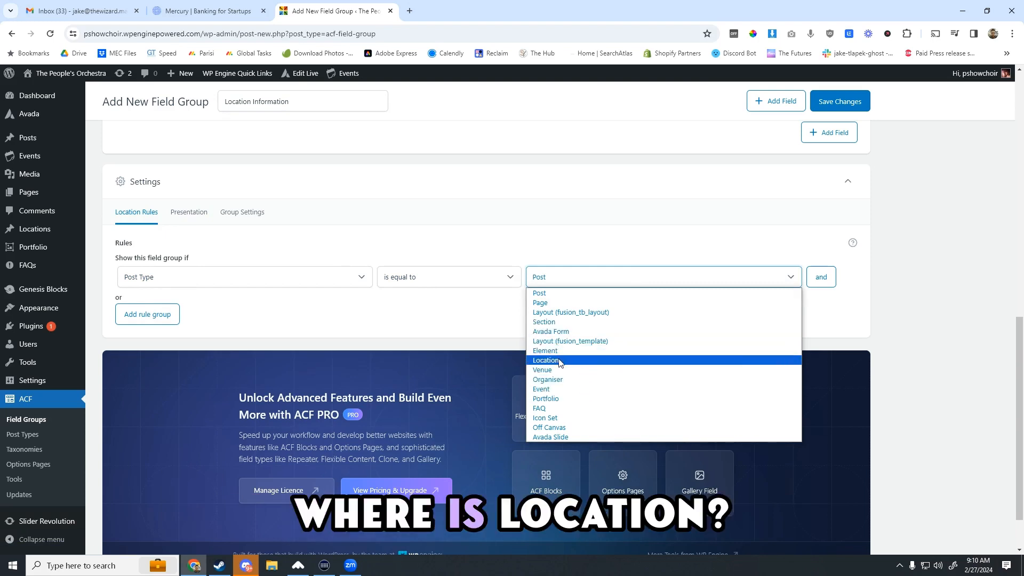
pyautogui.click(586, 360)
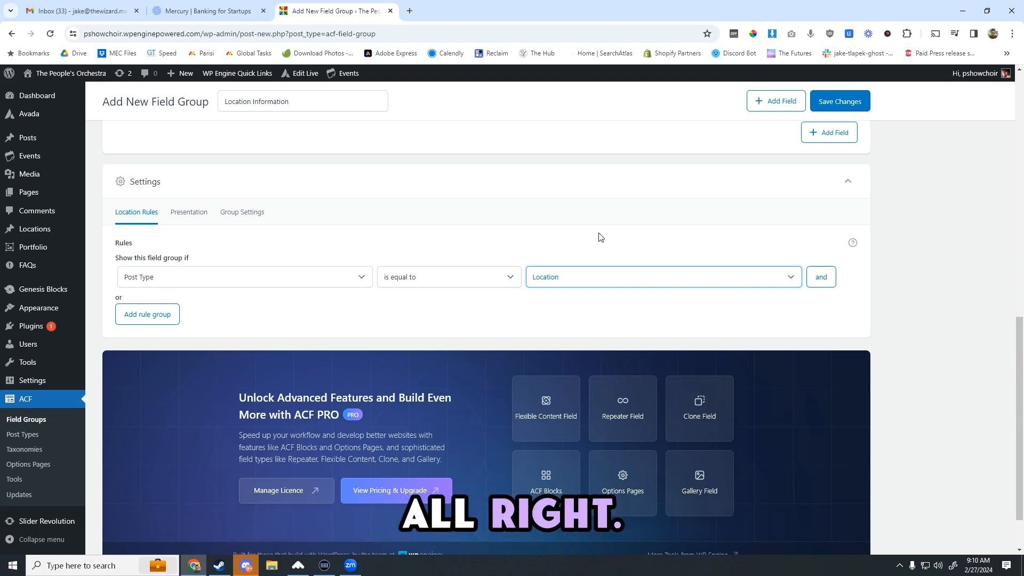
pyautogui.click(863, 101)
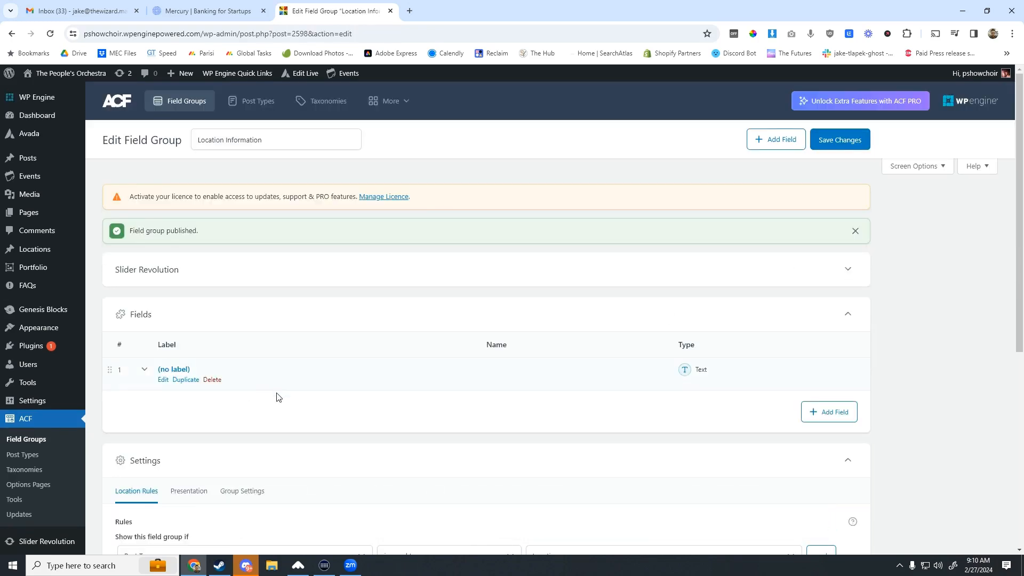
pyautogui.scroll(-3, 377, 318)
pyautogui.scroll(3, 384, 327)
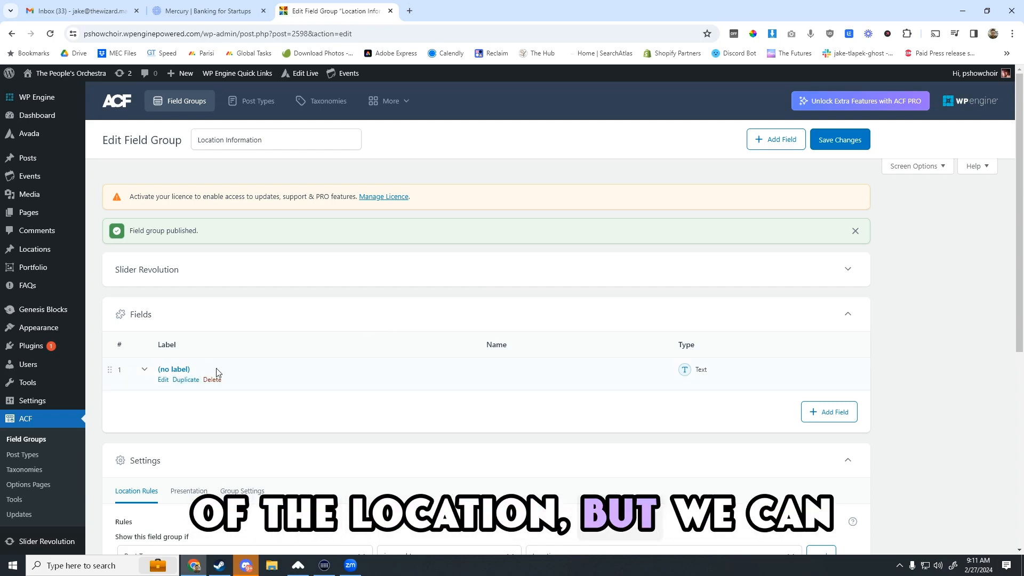
# - Look over the available field types, keep the first field as Text and give it the label City
pyautogui.click(250, 370)
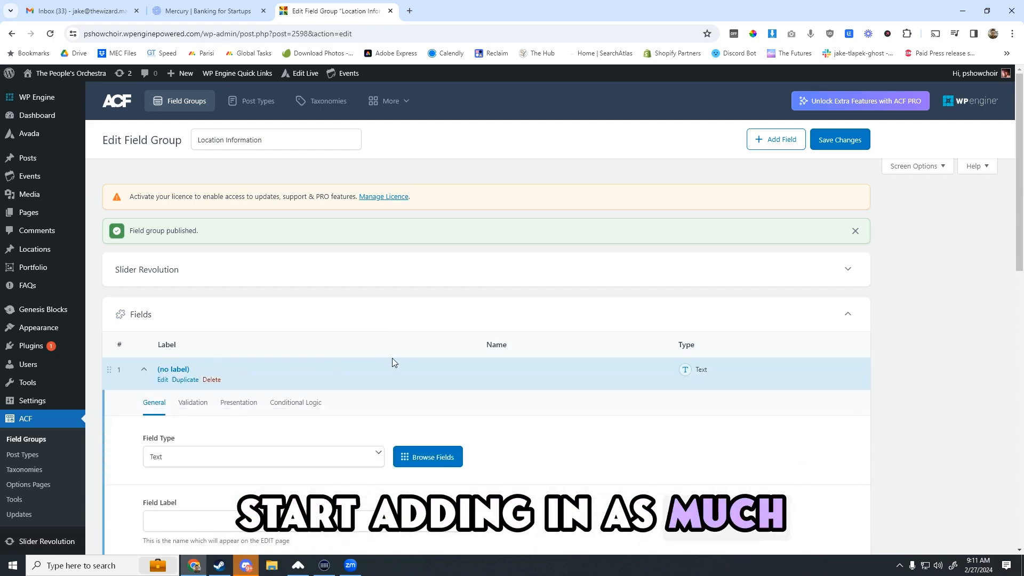
pyautogui.scroll(-3, 392, 357)
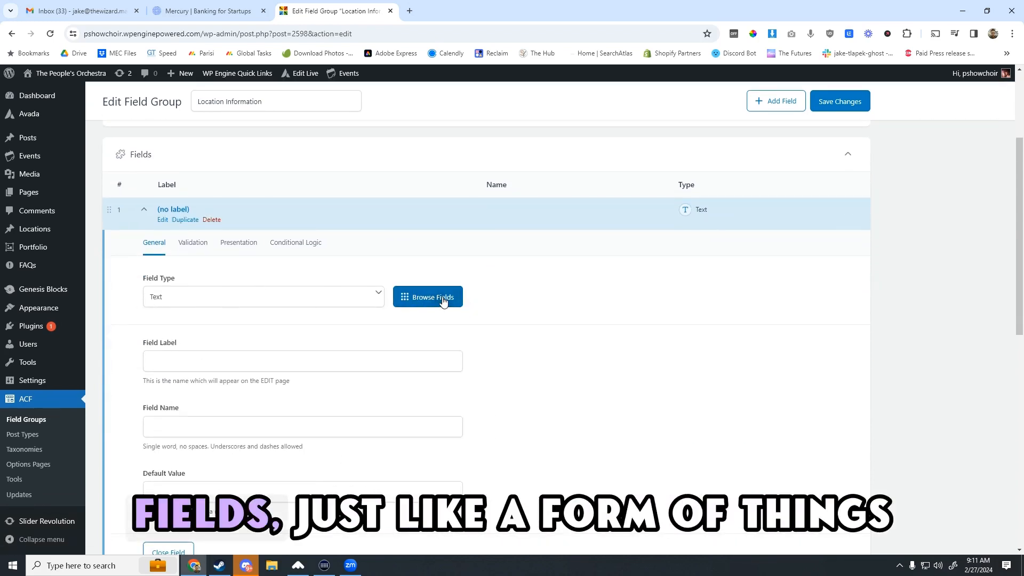
pyautogui.click(427, 297)
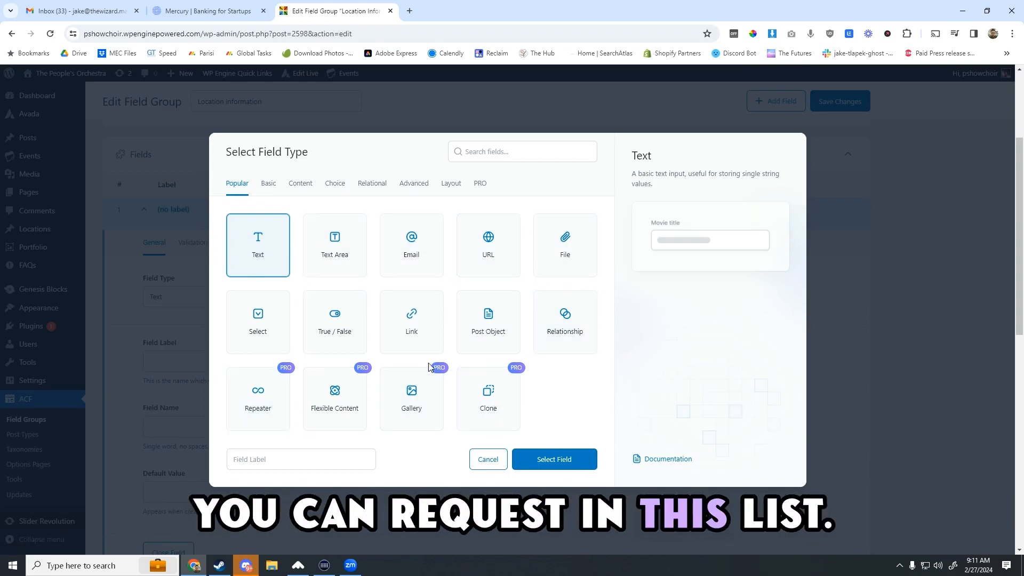
pyautogui.click(488, 459)
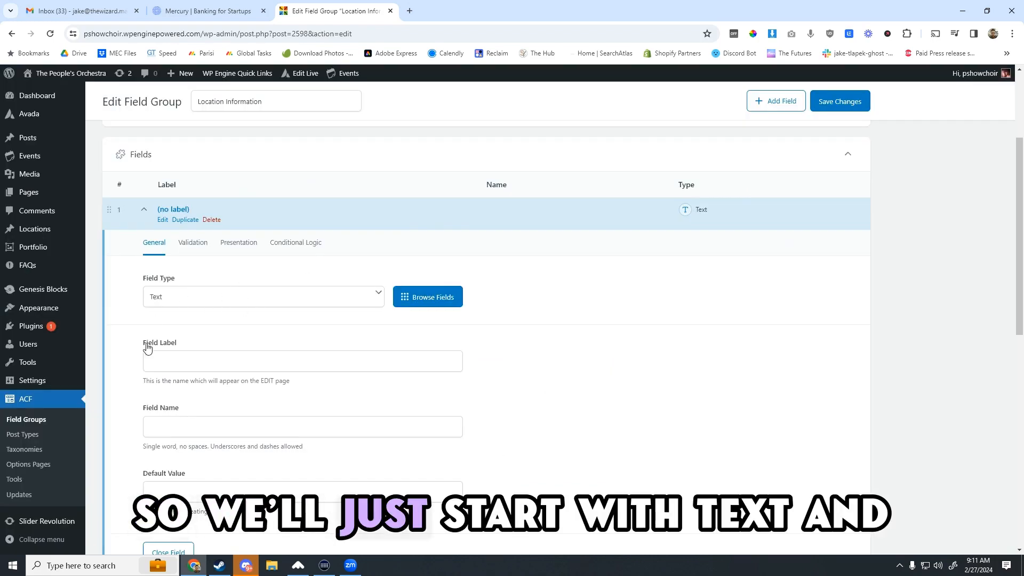
pyautogui.scroll(-1, 213, 348)
pyautogui.click(350, 309)
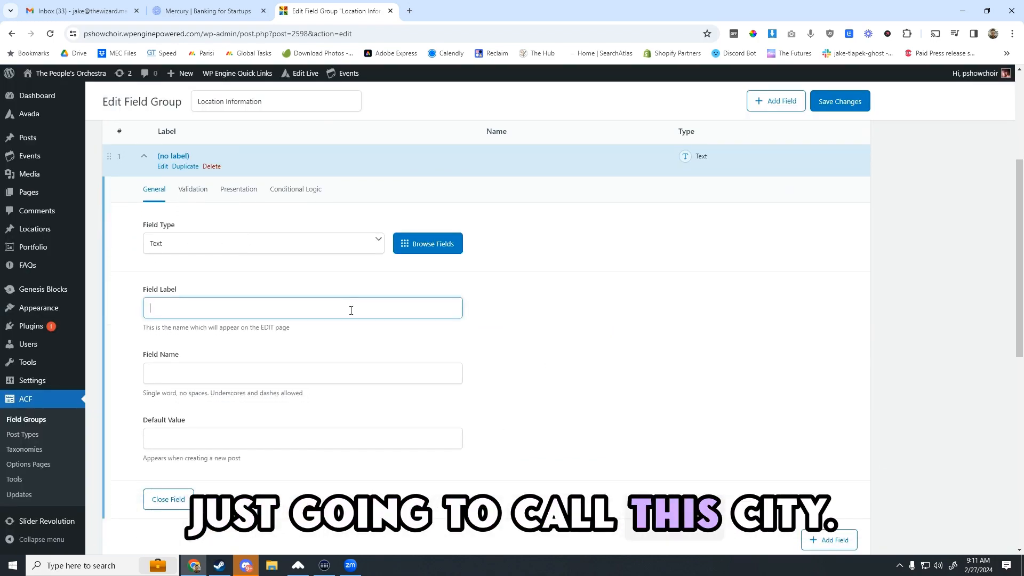
pyautogui.write('City')
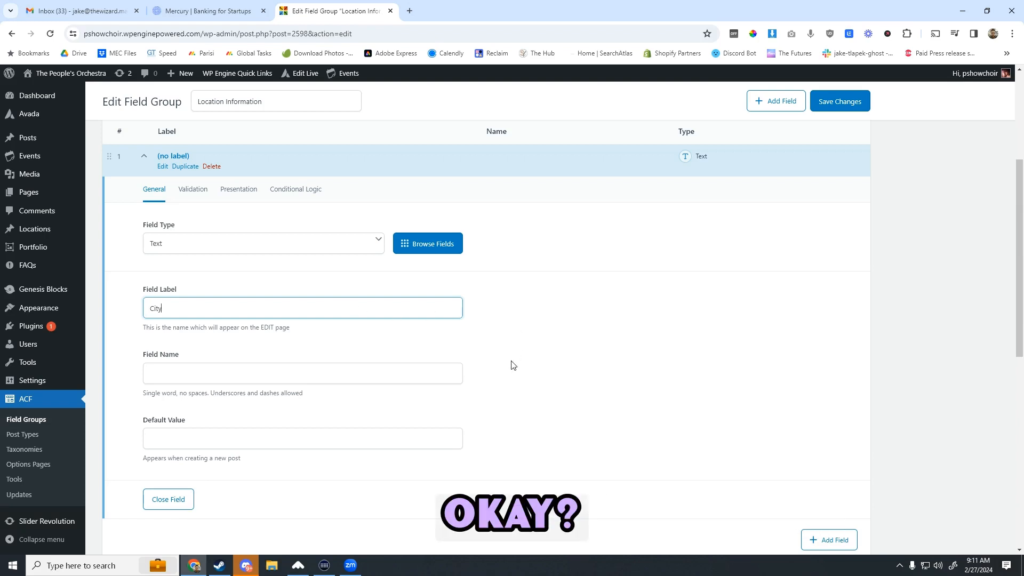
# - Change the City field's name to pscl_city
pyautogui.scroll(-2, 549, 365)
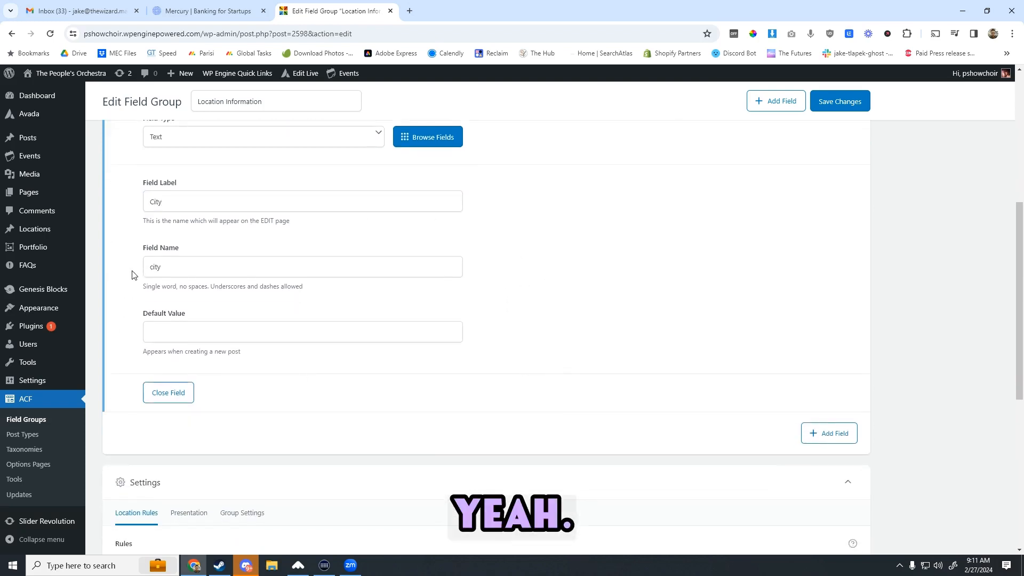
pyautogui.click(150, 267)
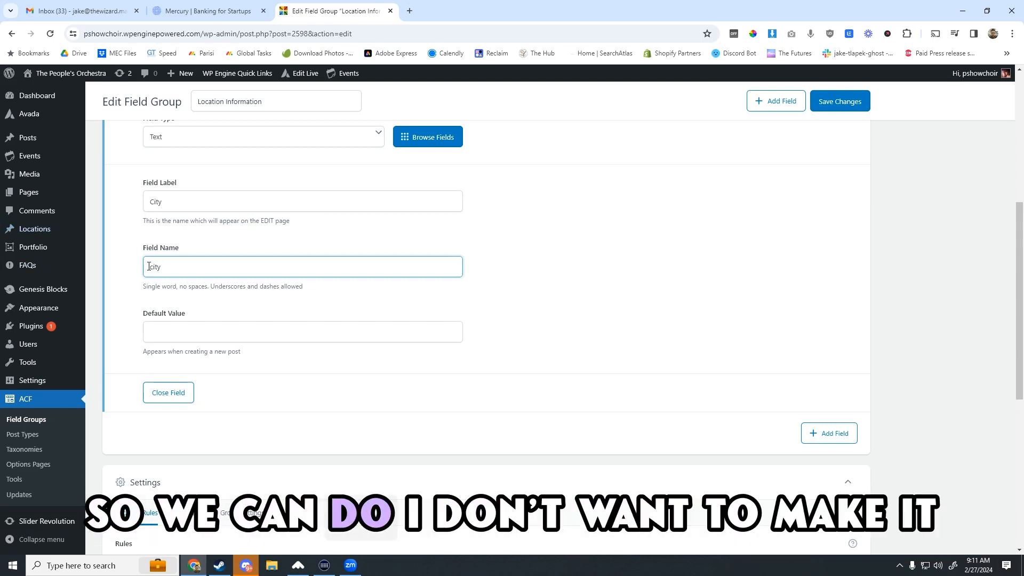
pyautogui.write('pscl')
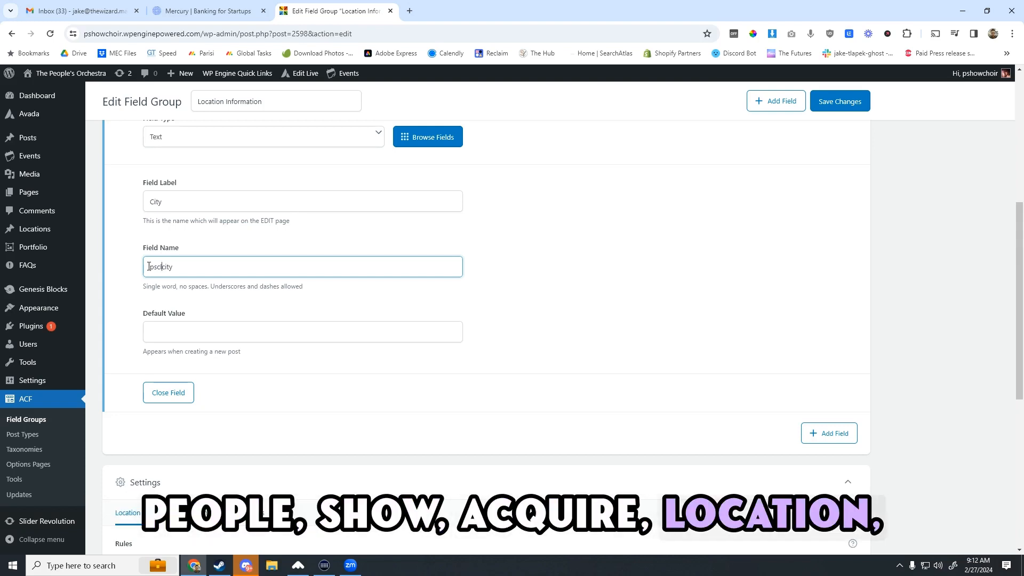
pyautogui.write('_')
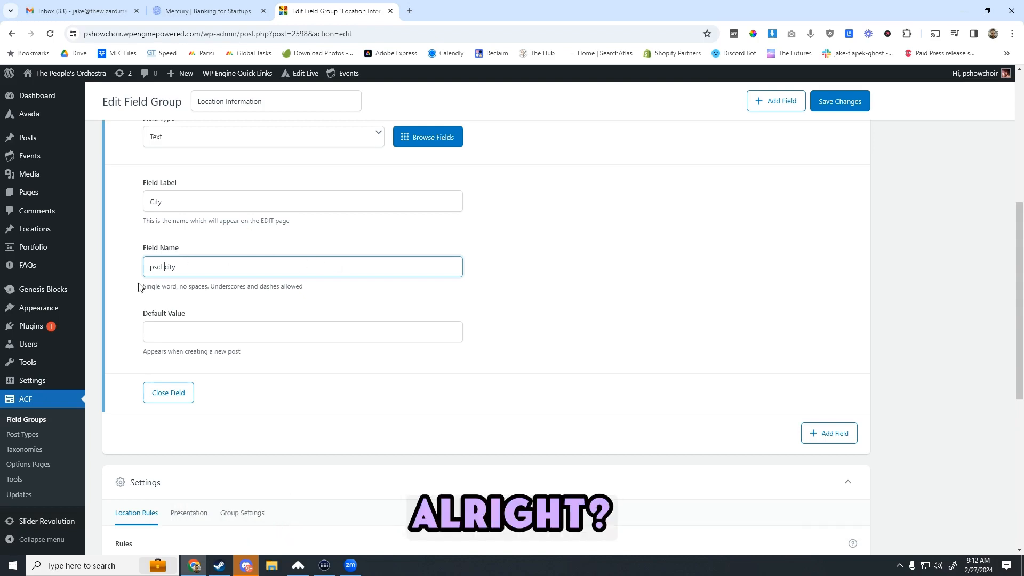
# - Close the City field's settings and save the field group
pyautogui.scroll(2, 298, 275)
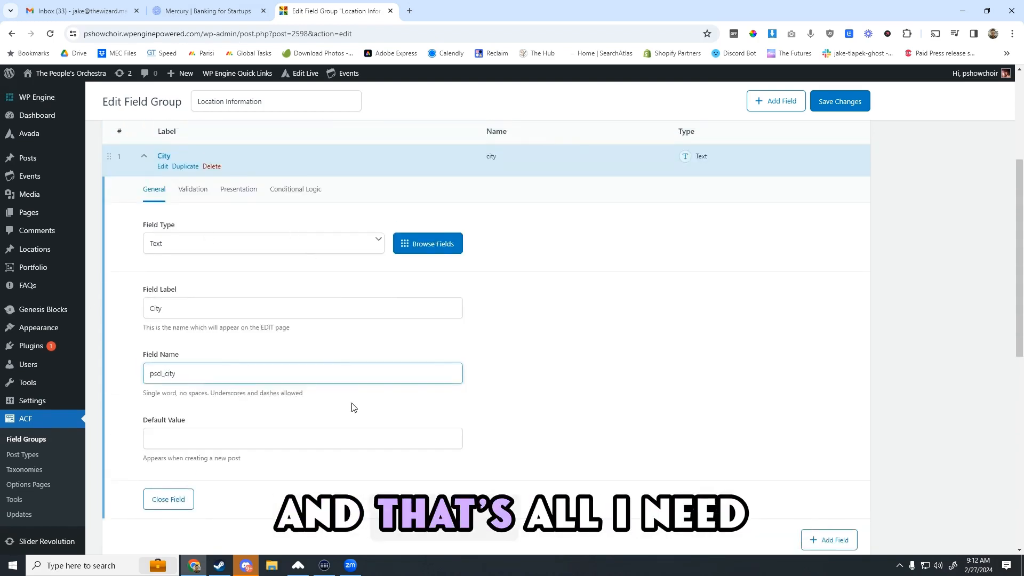
pyautogui.scroll(-1, 299, 403)
pyautogui.scroll(1, 466, 304)
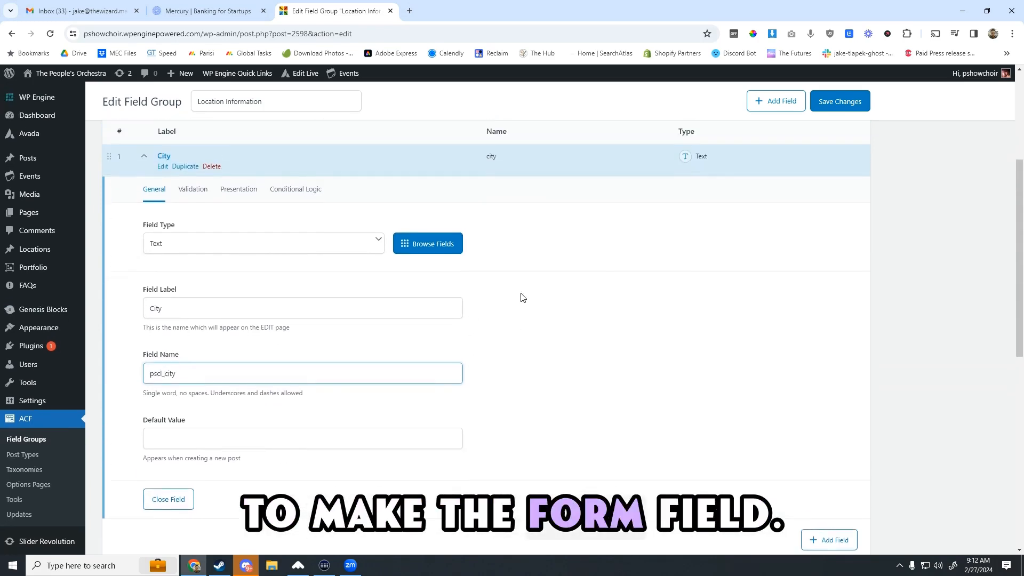
pyautogui.scroll(-2, 636, 352)
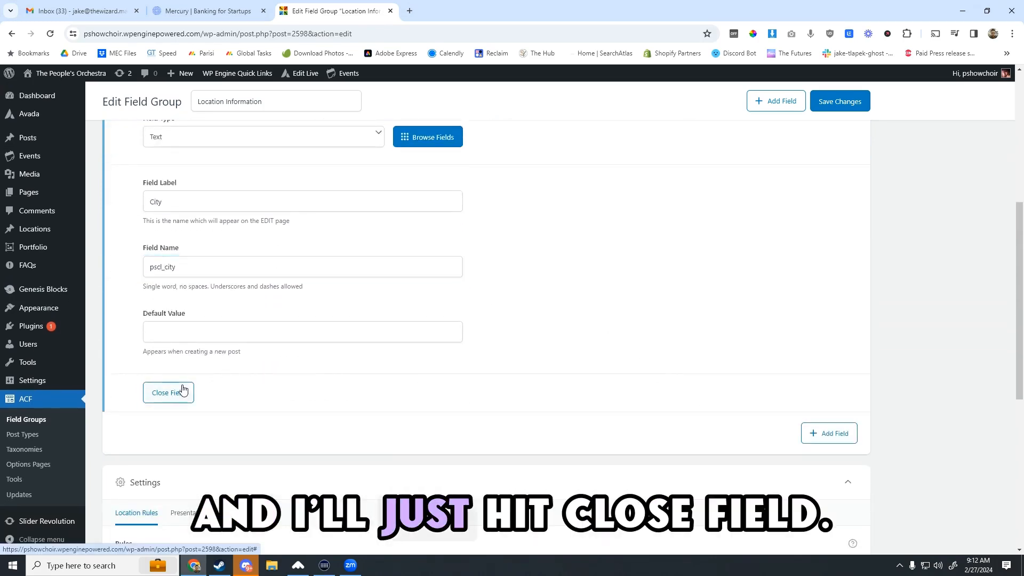
pyautogui.click(178, 392)
pyautogui.scroll(3, 263, 249)
pyautogui.click(836, 106)
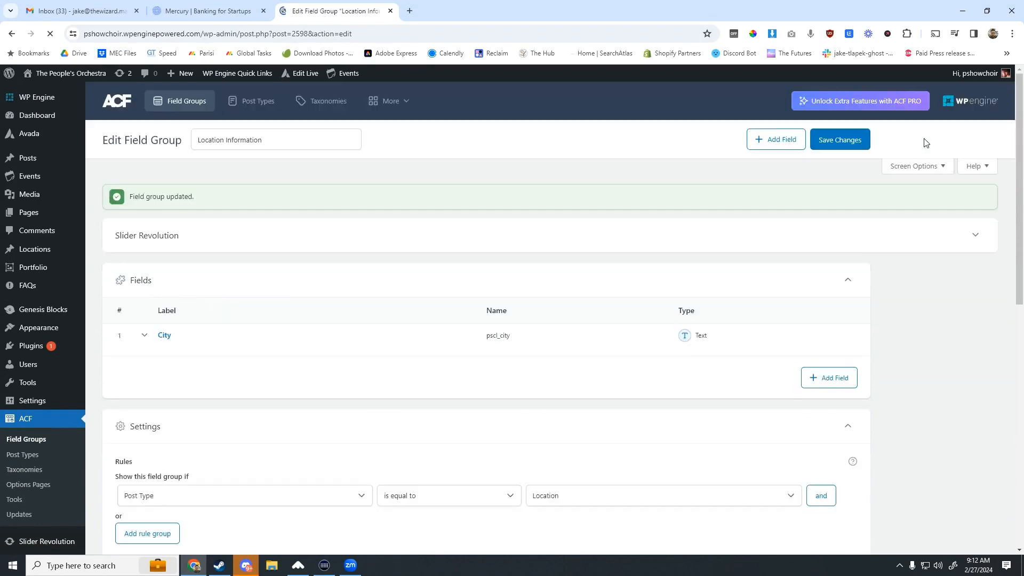
# - Start a new Location post and dismiss the block editor's welcome guide
pyautogui.moveTo(58, 256)
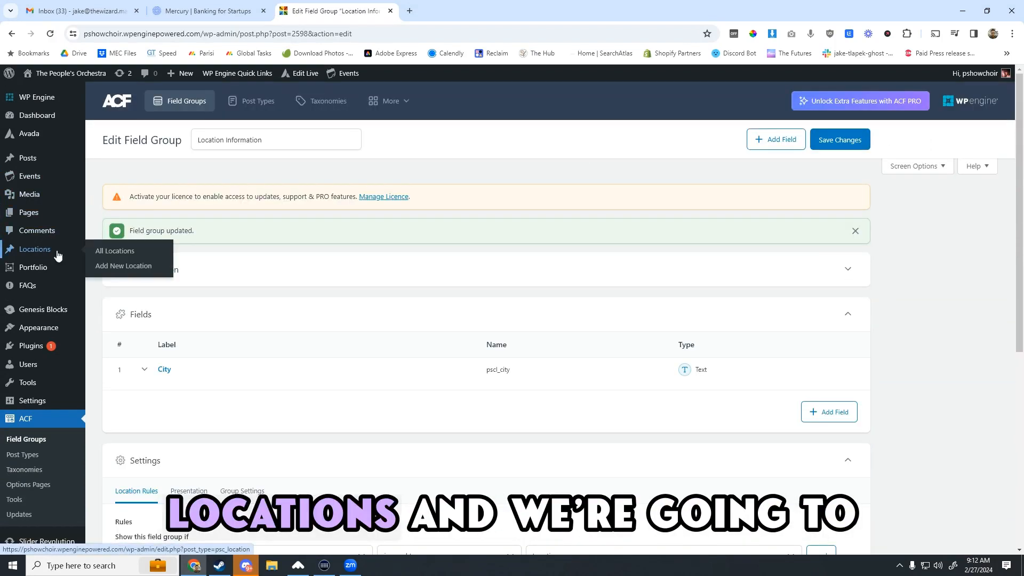
pyautogui.click(142, 268)
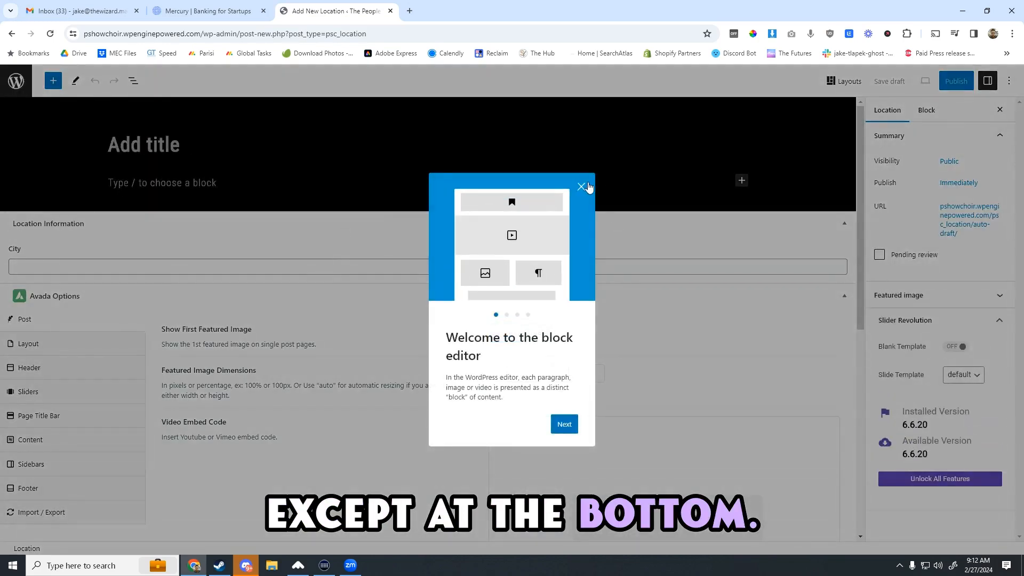
pyautogui.click(587, 186)
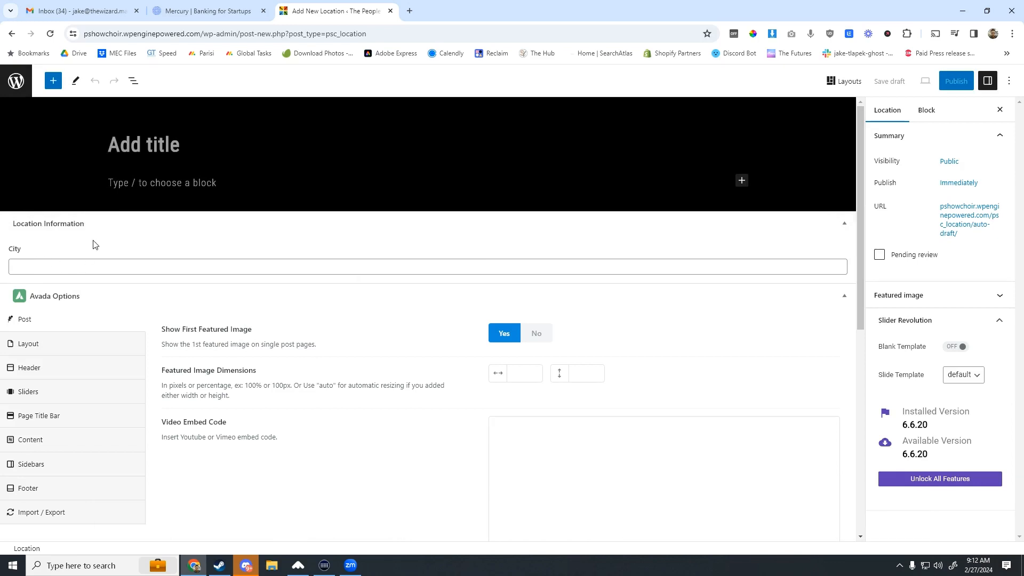
# - Title the new location Birmingham and fill its City field with Birmingham
pyautogui.click(53, 266)
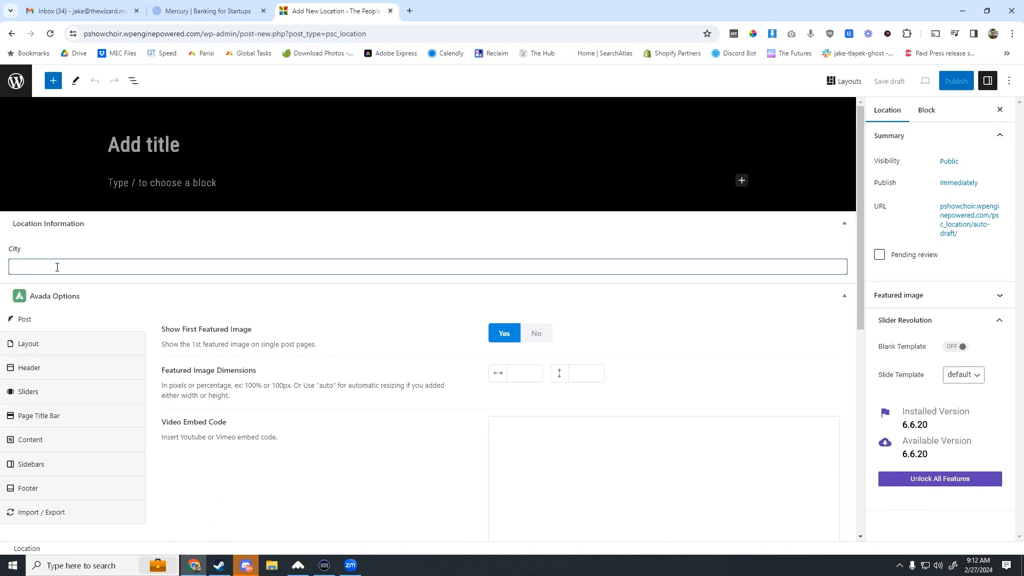
pyautogui.click(144, 156)
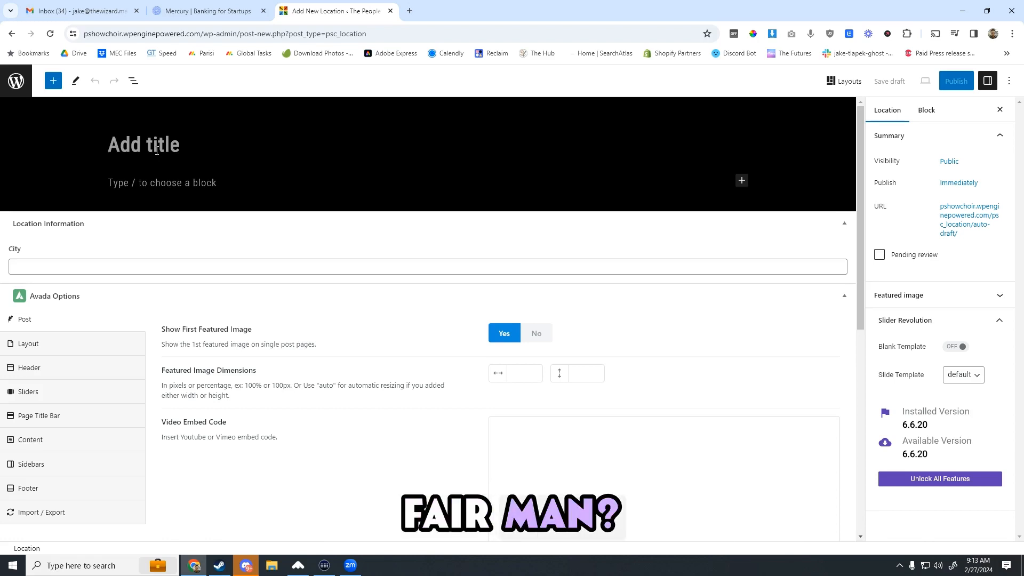
pyautogui.write('Birmingham')
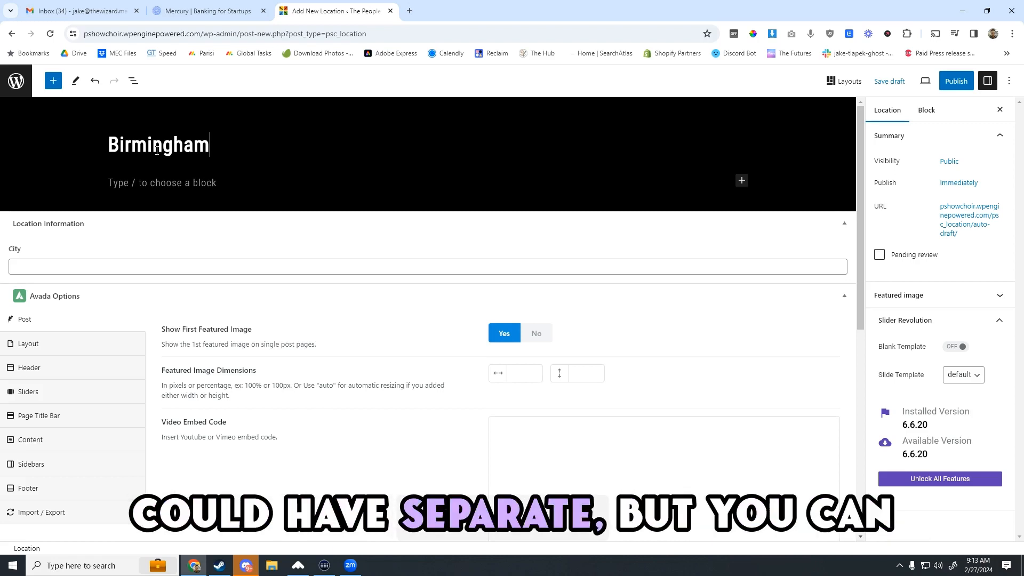
pyautogui.click(98, 266)
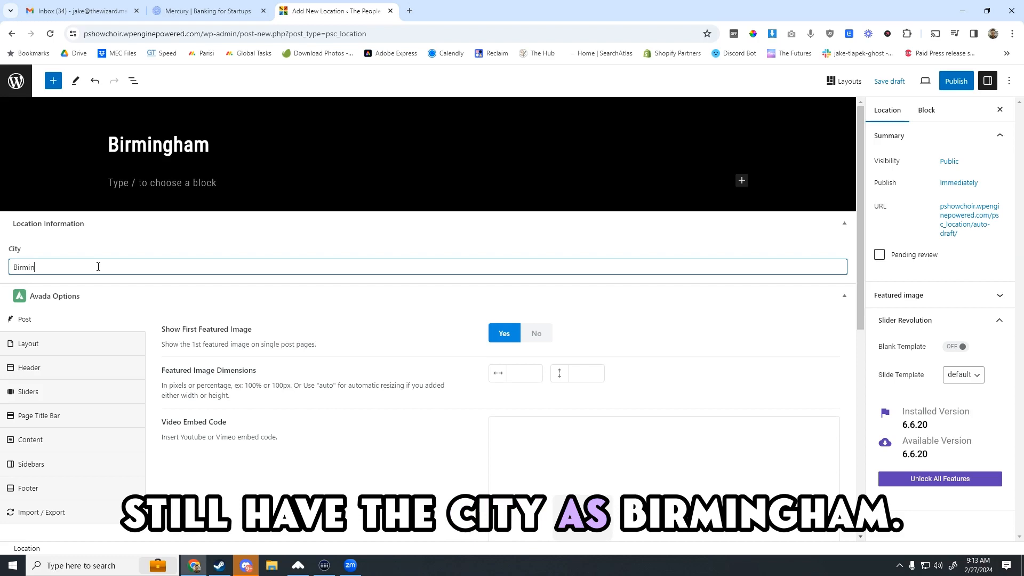
pyautogui.write('gham')
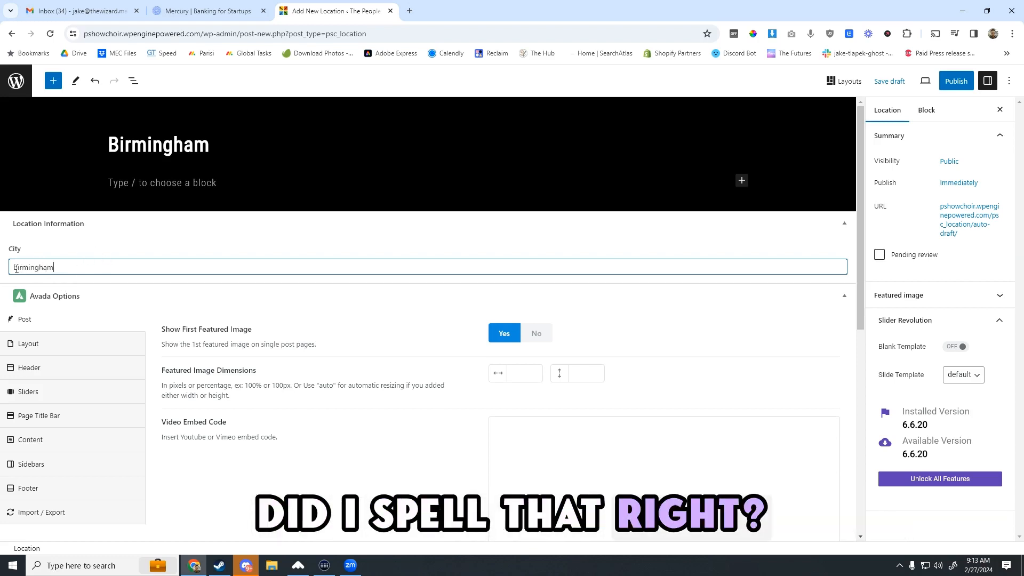
pyautogui.click(117, 251)
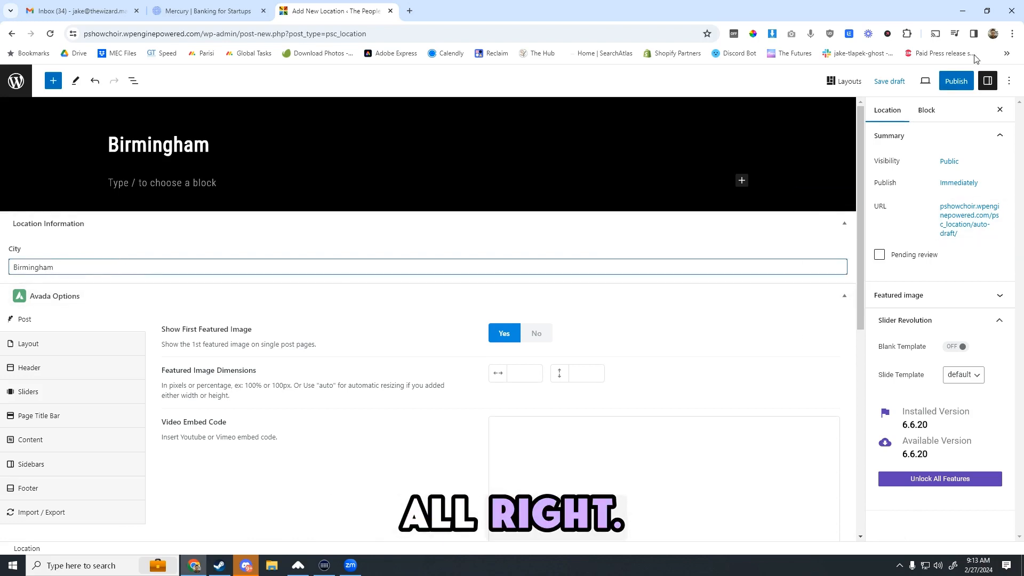
# - Publish the Birmingham location and close the post-publish summary
pyautogui.click(955, 80)
pyautogui.click(923, 80)
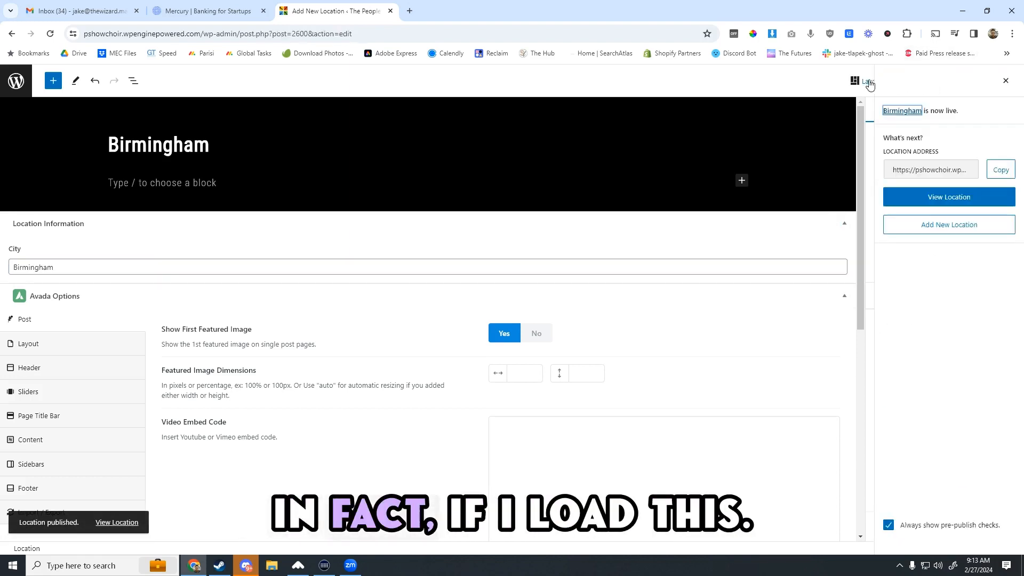
pyautogui.click(1005, 81)
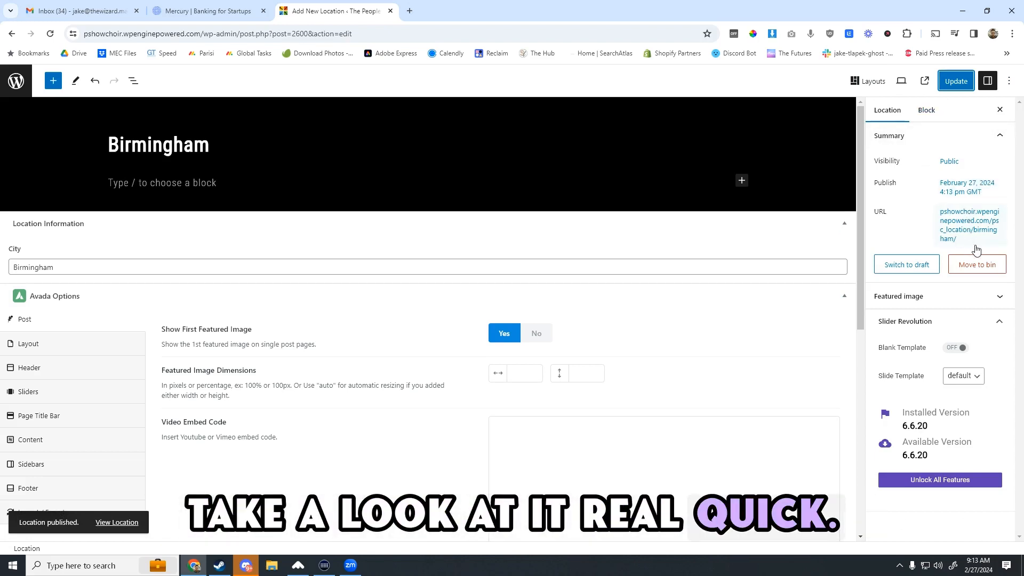
# - View the Birmingham location's live page through its permalink and return to the location editor
pyautogui.click(970, 227)
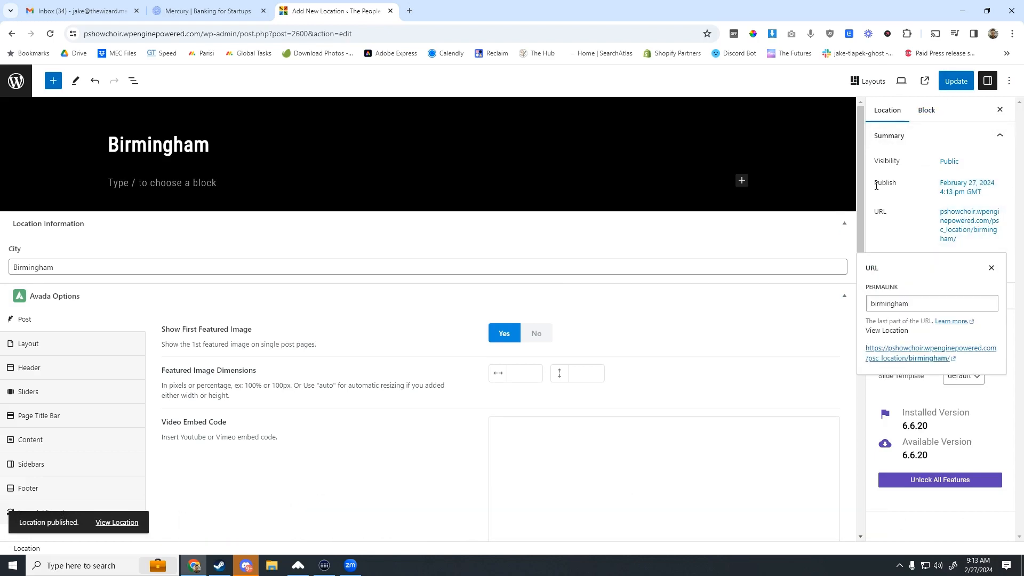
pyautogui.click(937, 356)
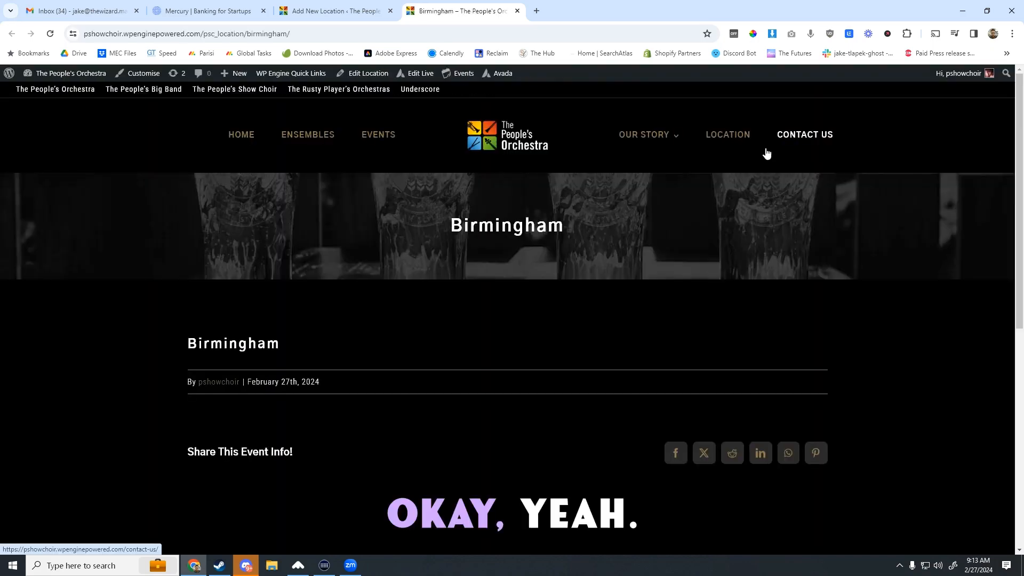
pyautogui.click(347, 18)
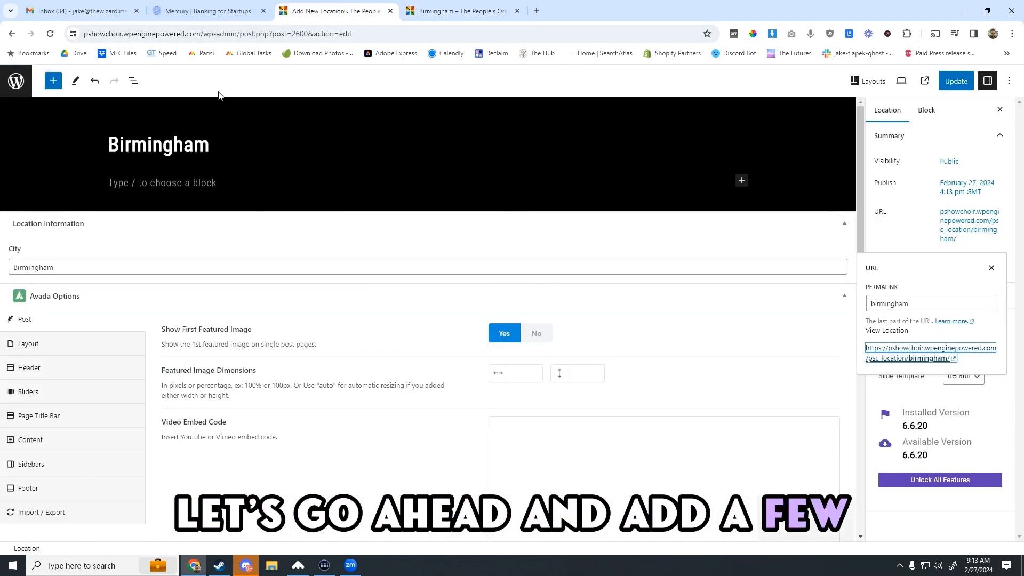
# - Open the Locations list in a separate browser tab and switch to it
pyautogui.rightClick(21, 88)
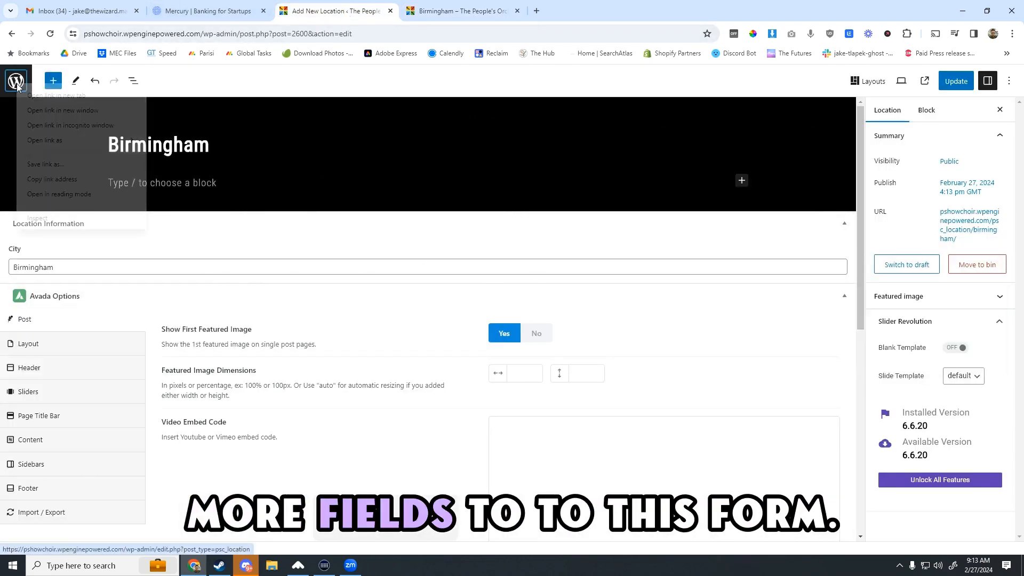
pyautogui.click(52, 96)
pyautogui.click(328, 10)
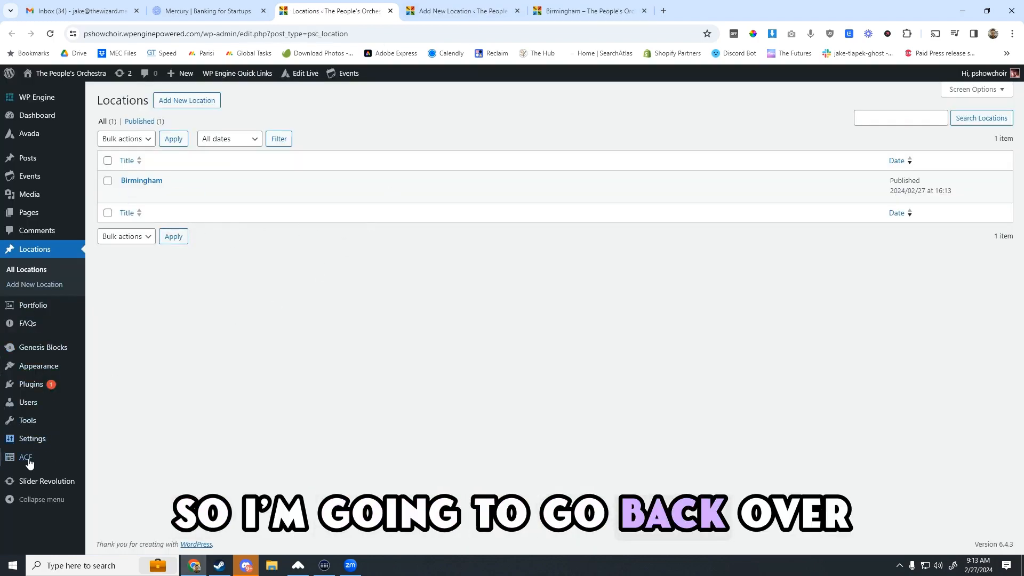
# - Open the Location Information field group in ACF for editing and add a new field below City
pyautogui.moveTo(25, 461)
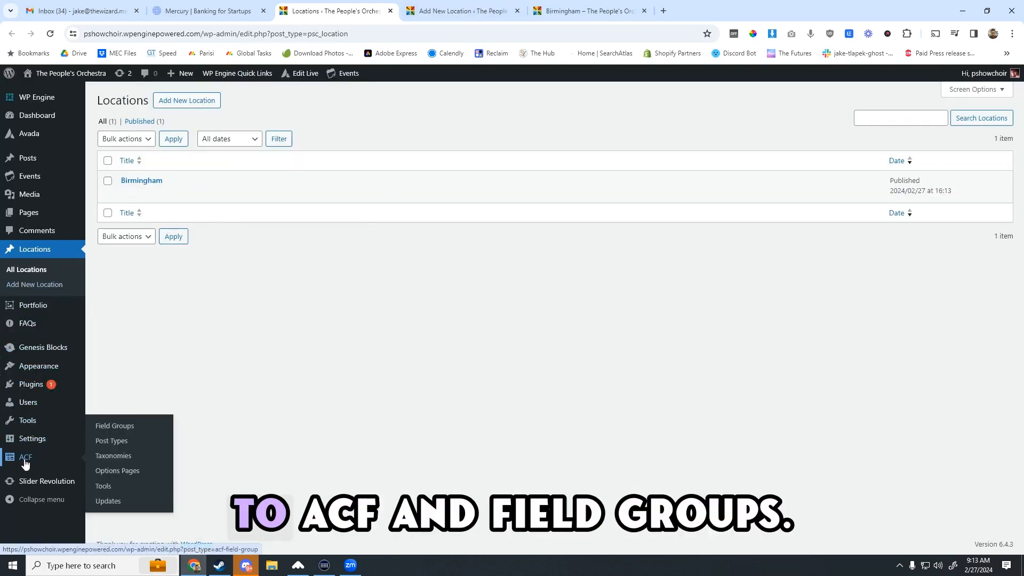
pyautogui.click(126, 426)
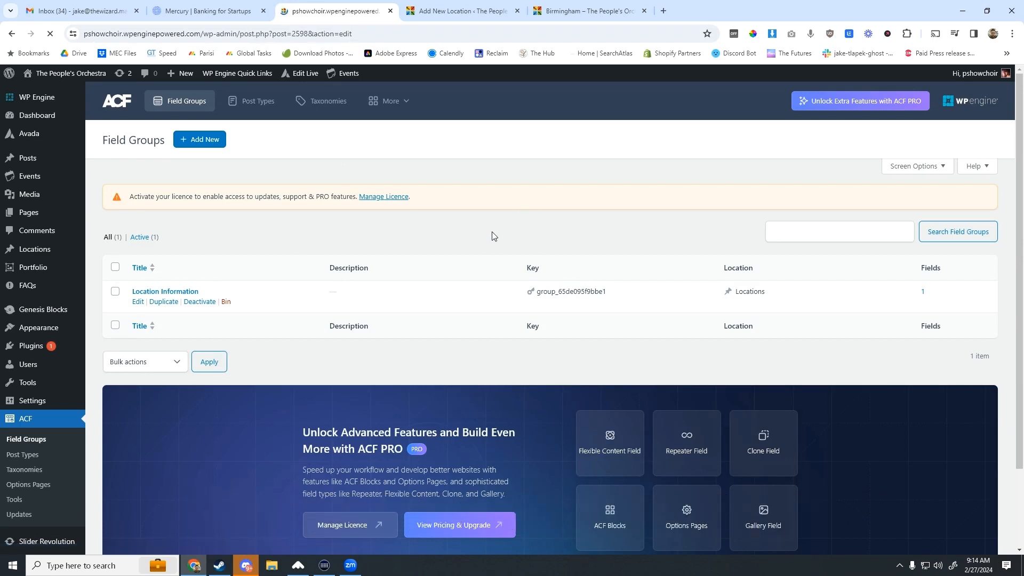
pyautogui.scroll(-1, 514, 222)
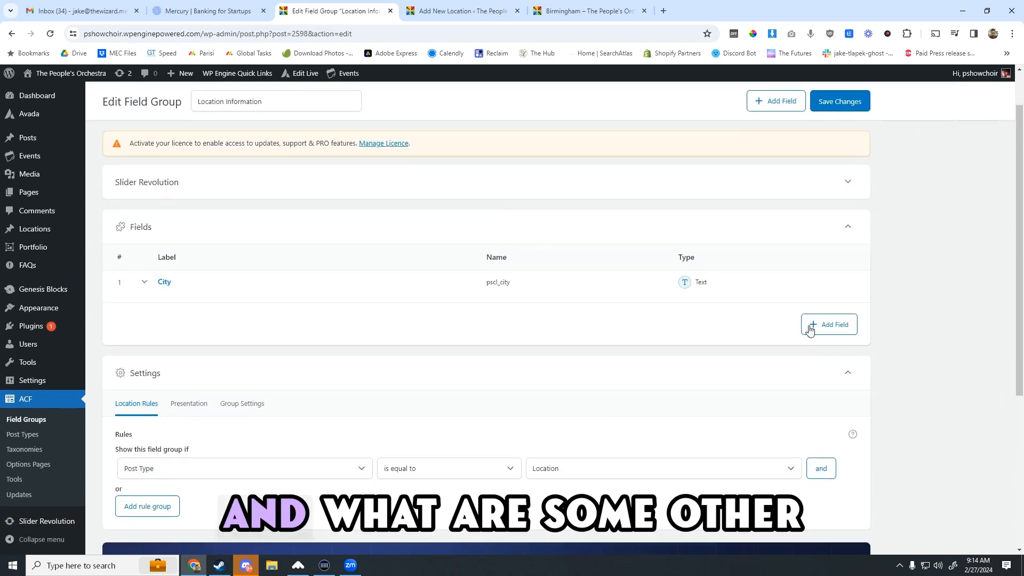
pyautogui.click(811, 341)
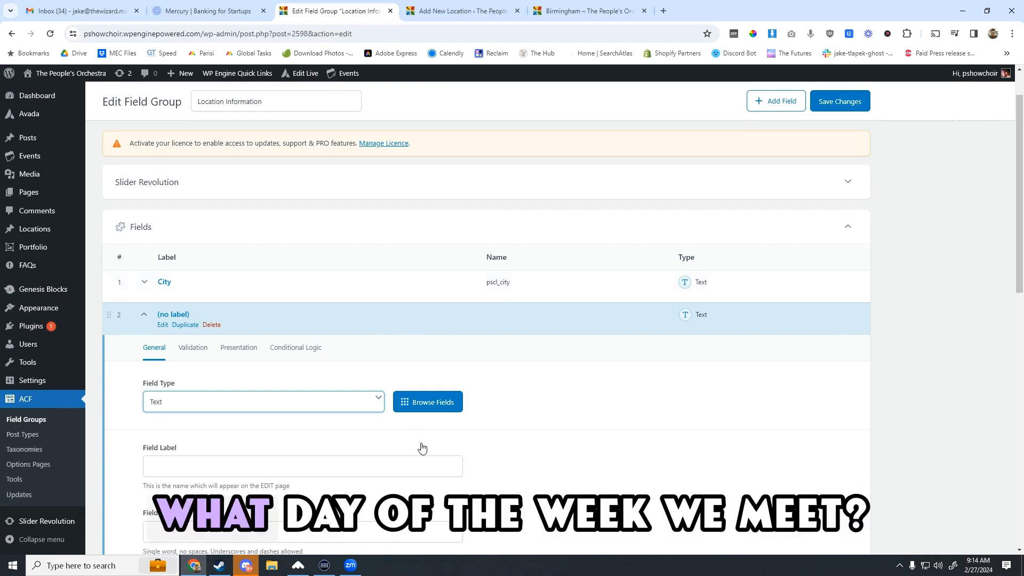
# - Set the new field's type to Select from the Choice group of field types
pyautogui.scroll(-3, 596, 447)
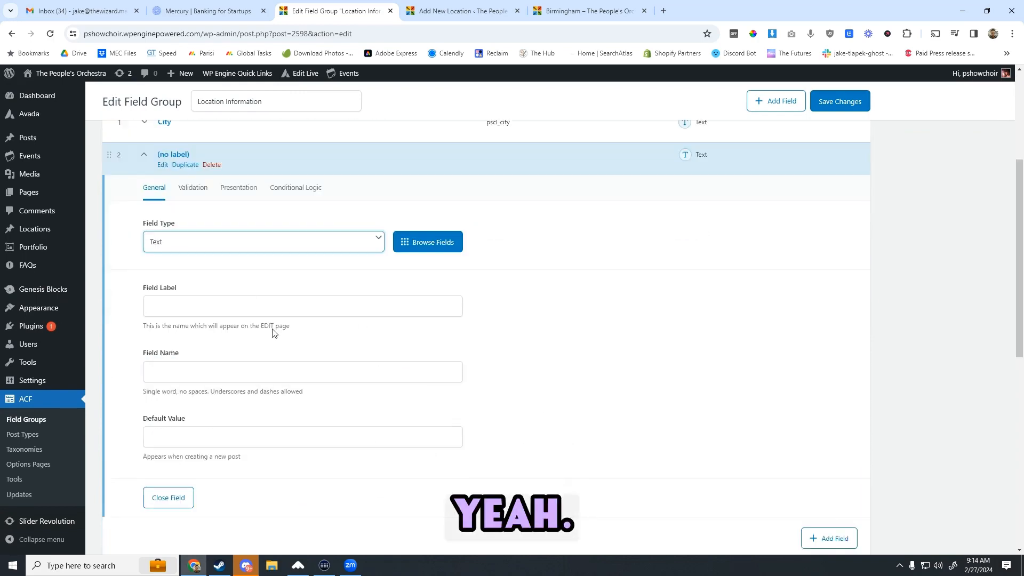
pyautogui.scroll(1, 250, 293)
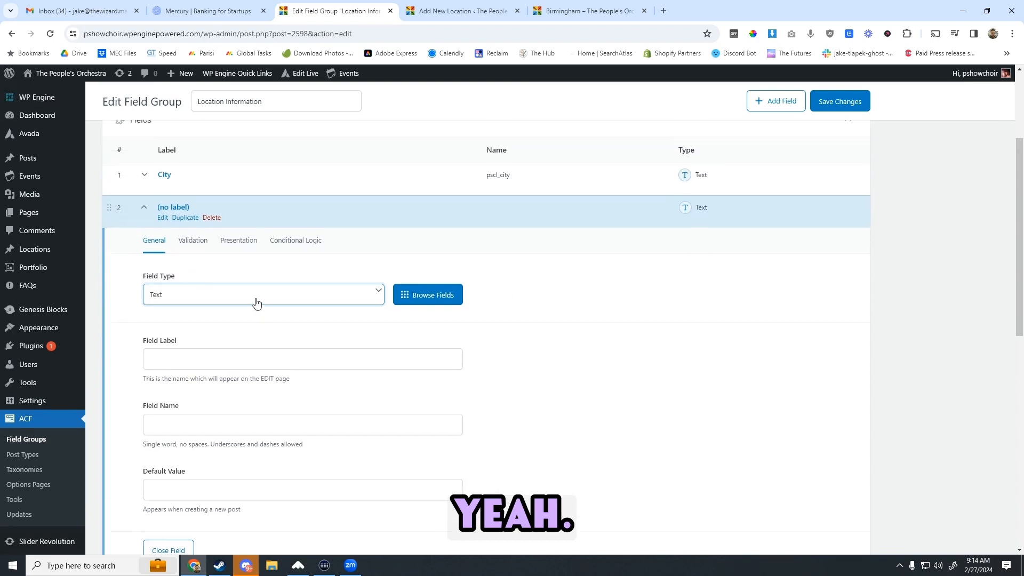
pyautogui.click(302, 300)
pyautogui.click(301, 300)
pyautogui.click(303, 301)
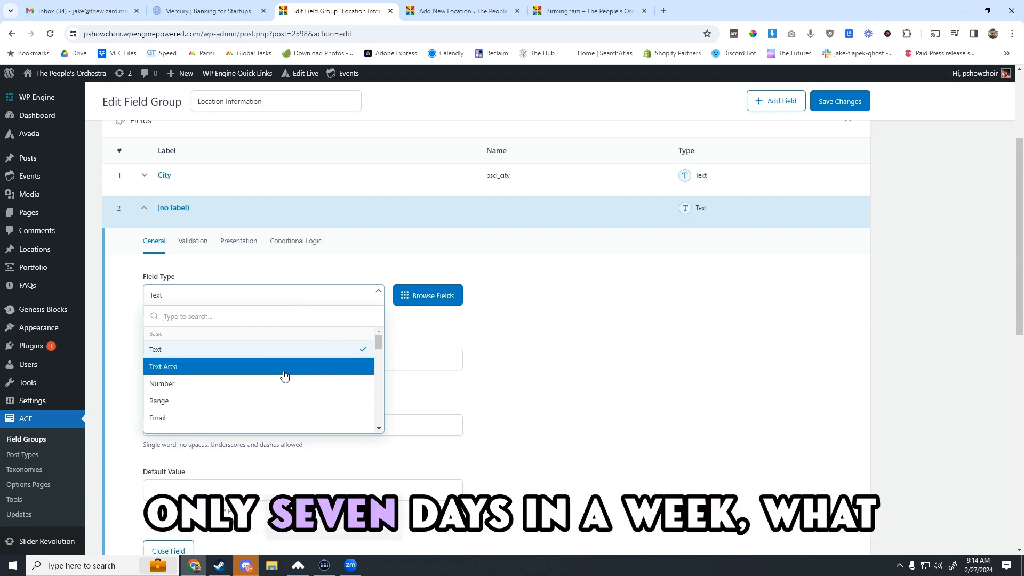
pyautogui.scroll(-1, 285, 376)
pyautogui.scroll(1, 284, 376)
pyautogui.scroll(-2, 283, 374)
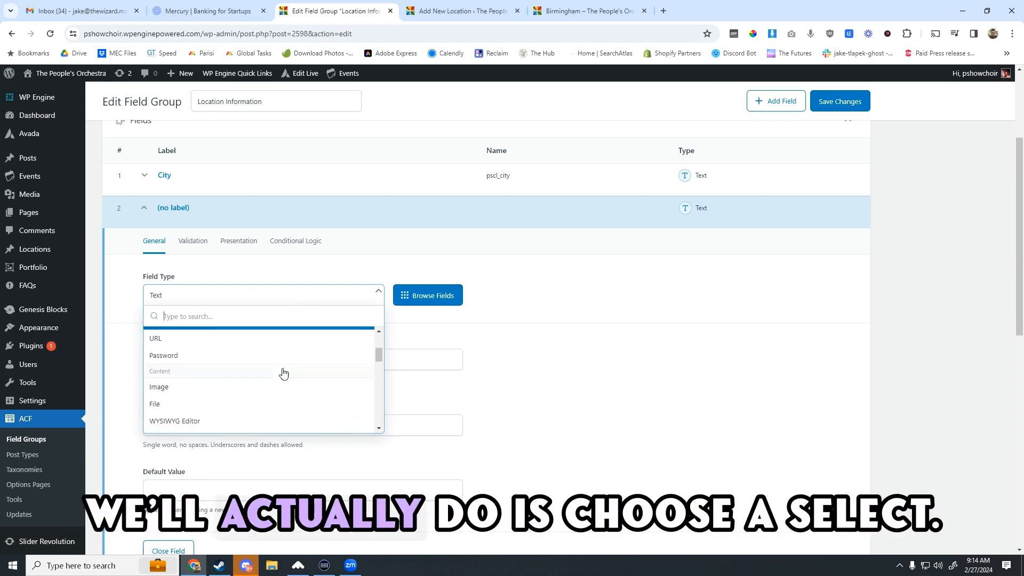
pyautogui.scroll(-5, 283, 373)
pyautogui.scroll(2, 284, 373)
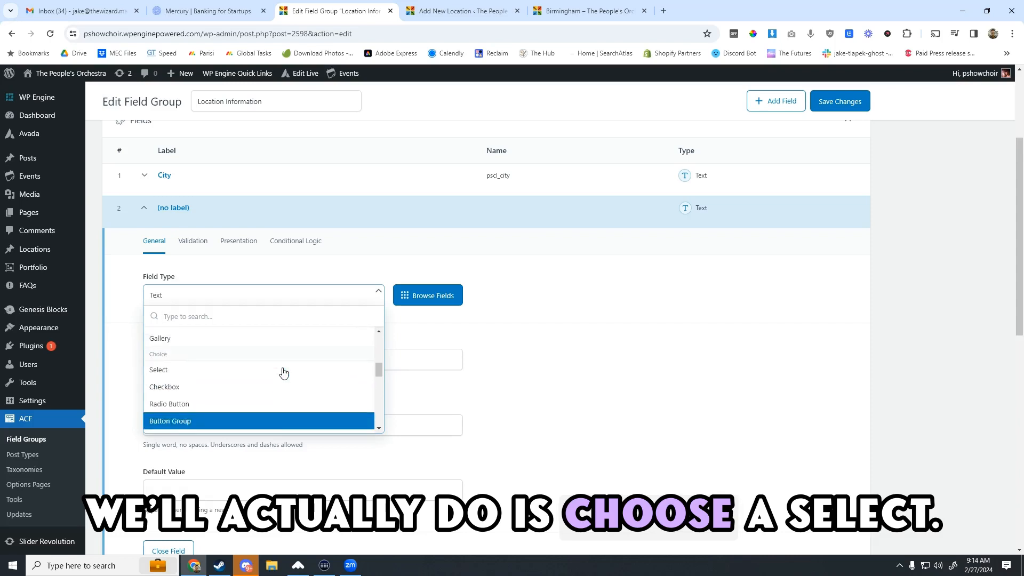
pyautogui.scroll(-2, 245, 368)
pyautogui.scroll(2, 214, 374)
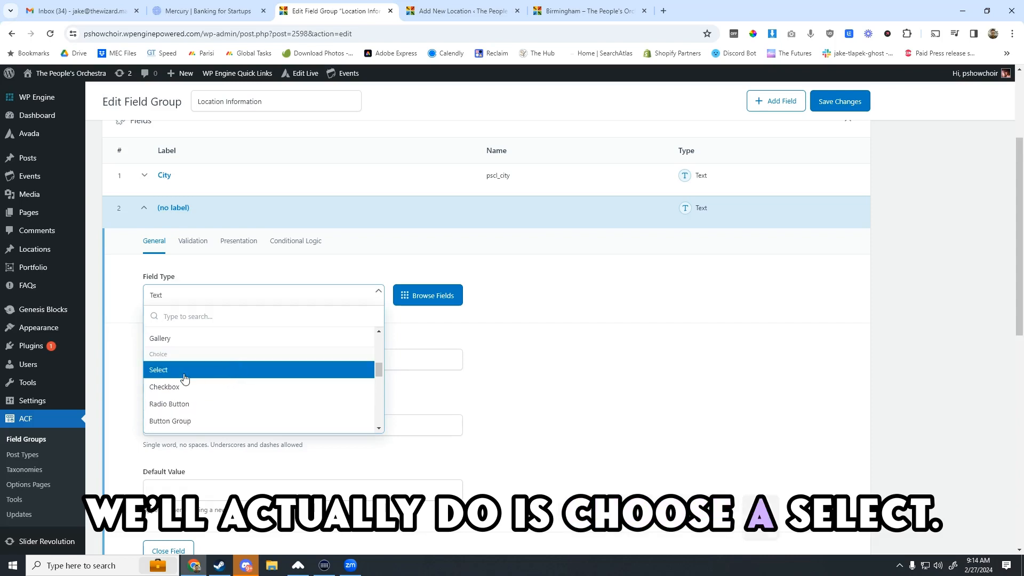
pyautogui.click(164, 372)
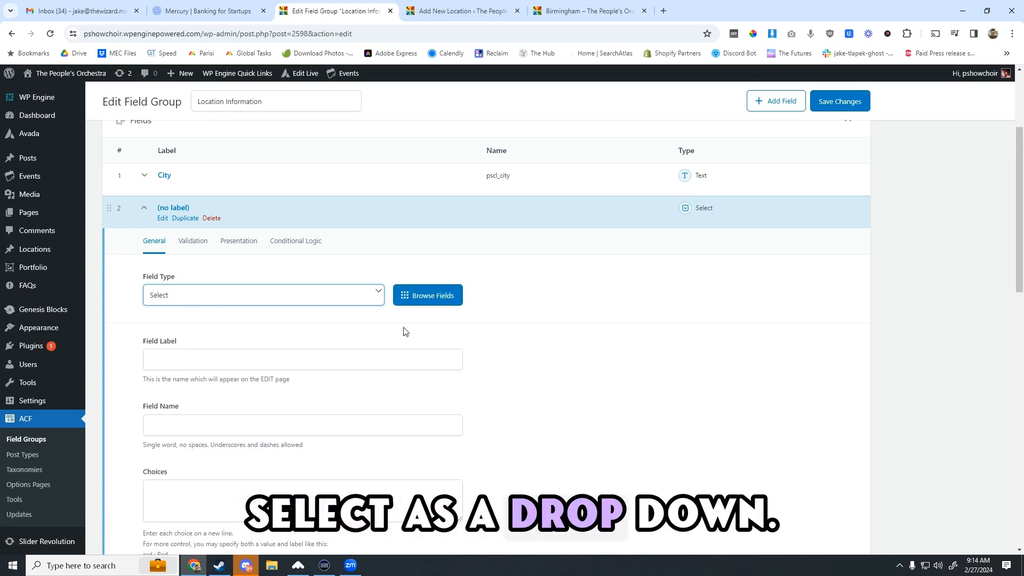
# - Label the select field Meeting Day and set its field name to pscl_meeting_day
pyautogui.scroll(-1, 284, 313)
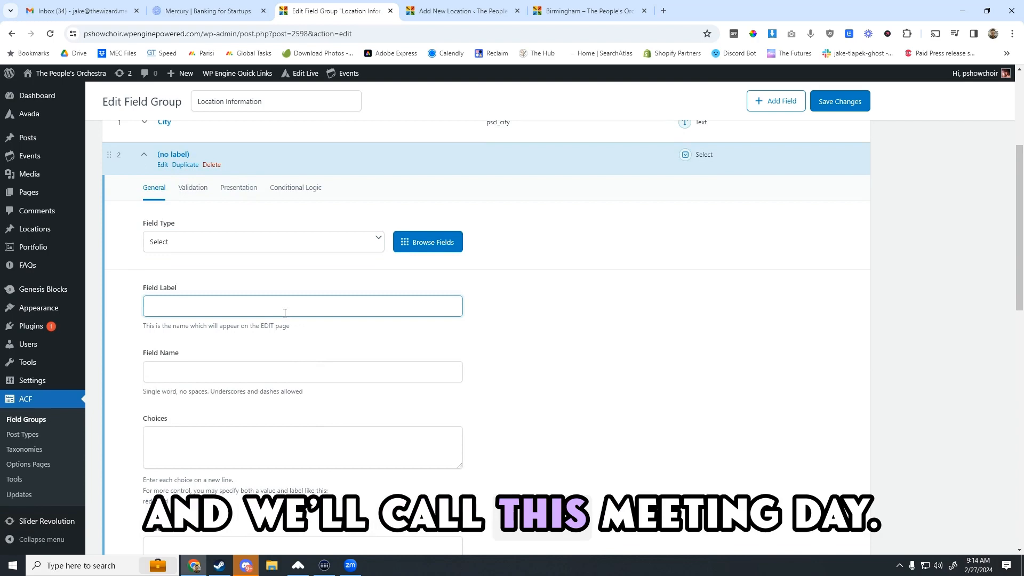
pyautogui.write('Meeting Day')
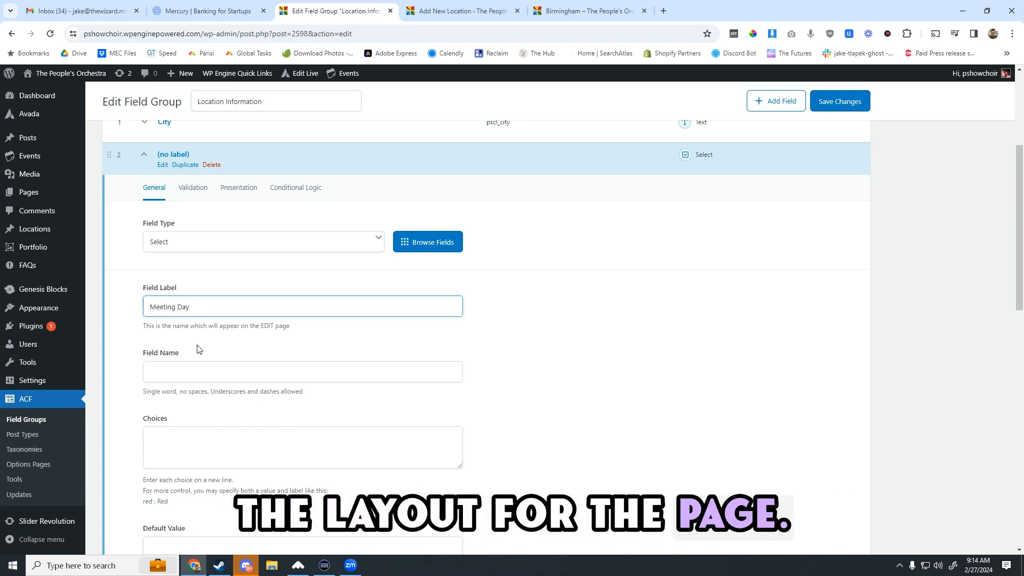
pyautogui.click(199, 372)
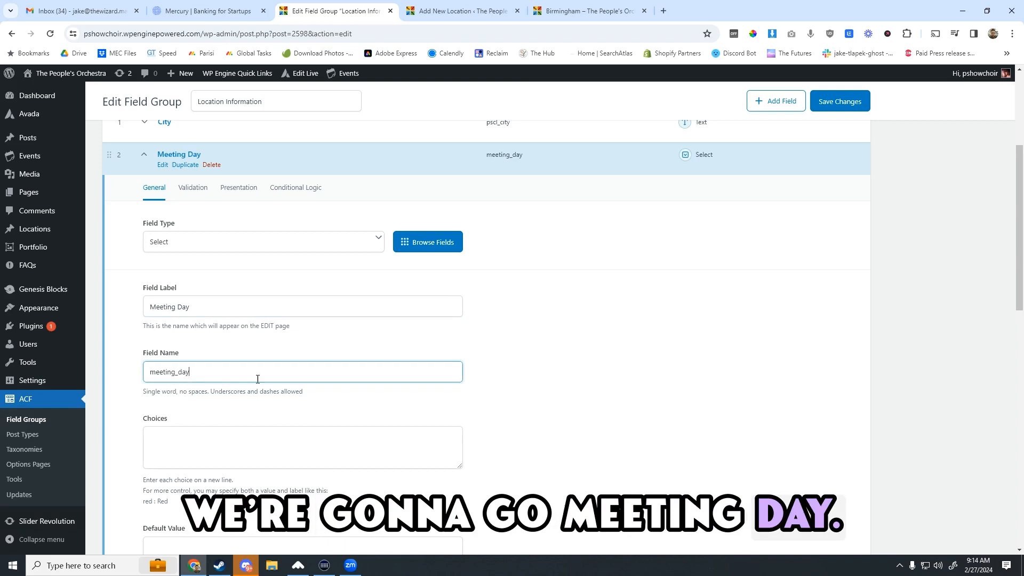
pyautogui.click(150, 371)
pyautogui.write('ps')
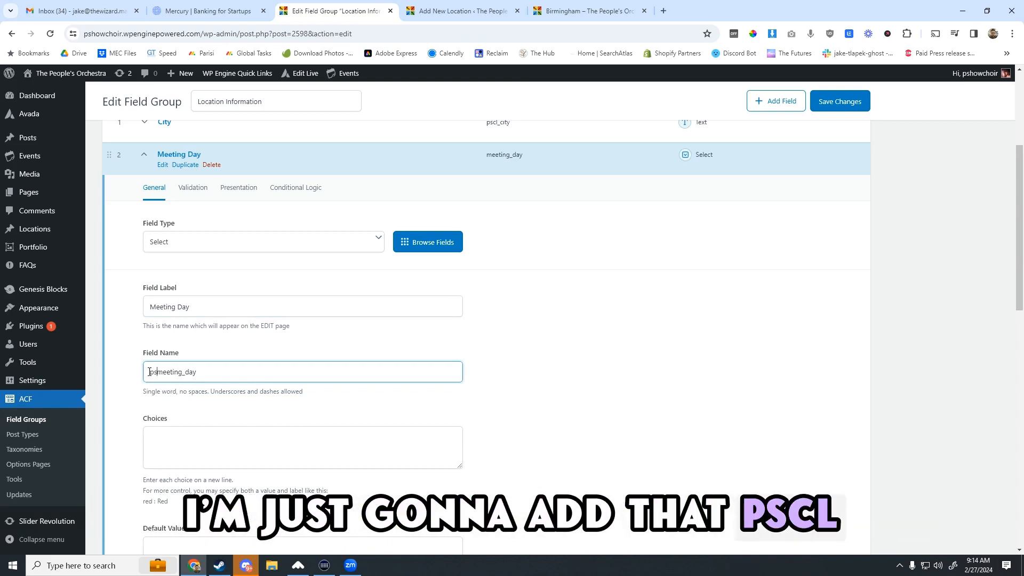
pyautogui.write('cl_')
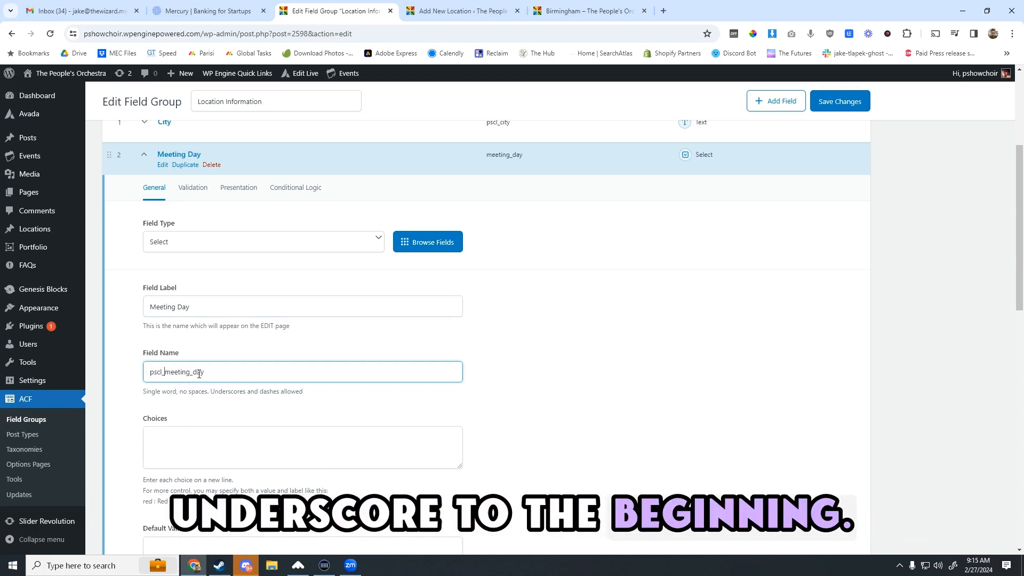
# - Enter Monday, Tuesday, Wednesday, Thursday, Friday, Saturday and Sunday as the Meeting Day choices, one per line
pyautogui.scroll(-1, 242, 377)
pyautogui.scroll(-2, 242, 377)
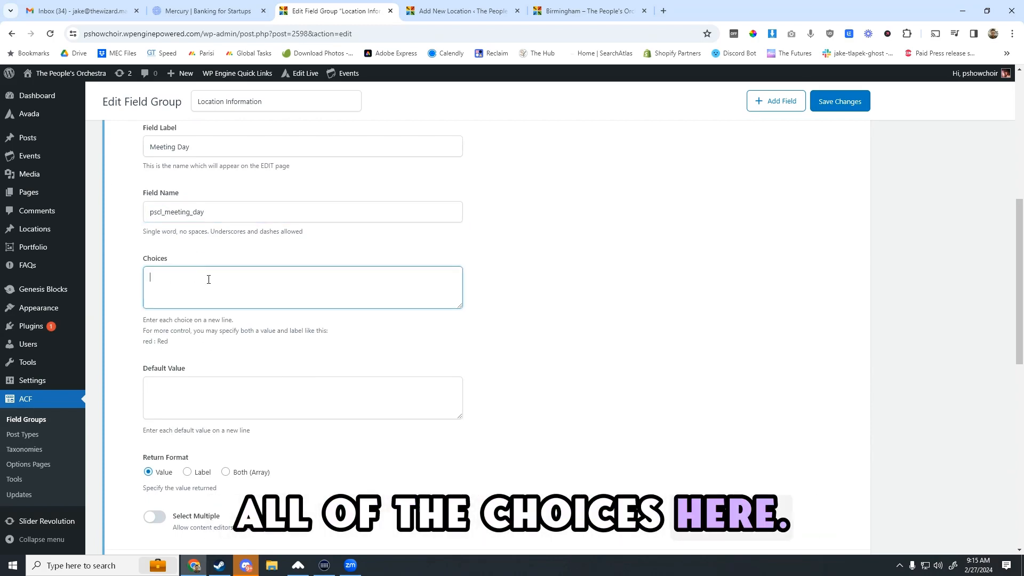
pyautogui.write('S')
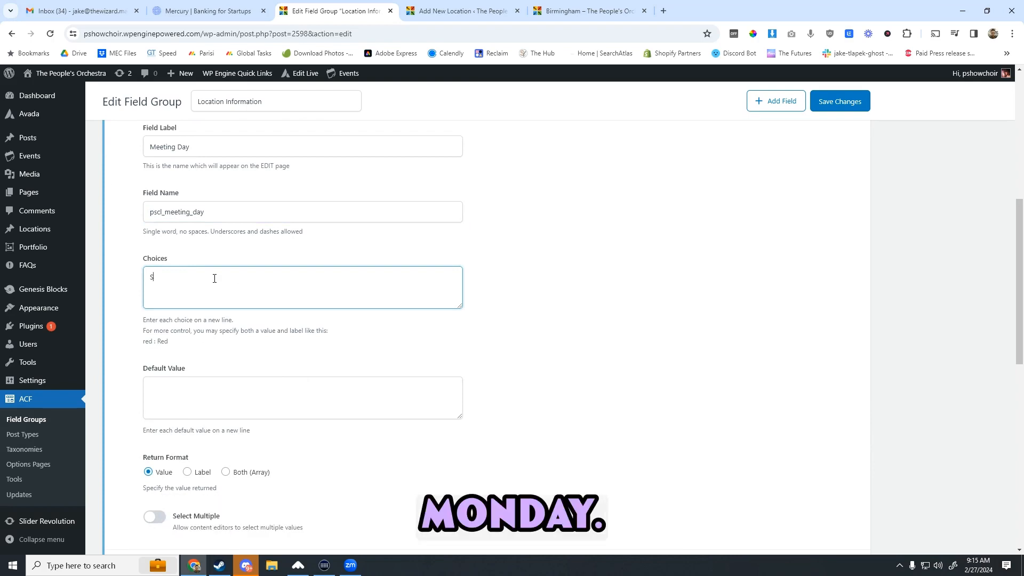
pyautogui.press('BackSpace')
pyautogui.write('Monday ')
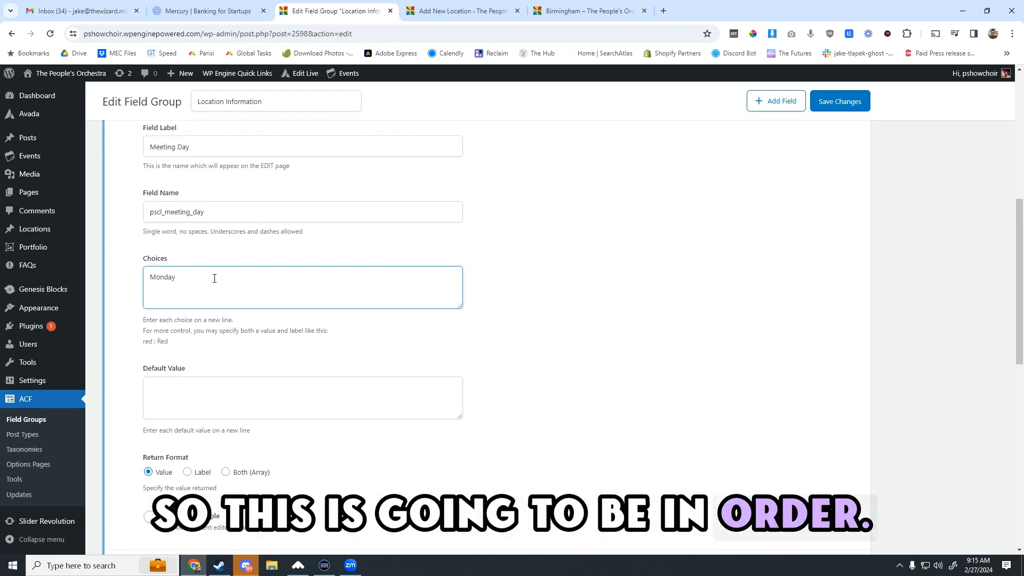
pyautogui.write('Tuesday ')
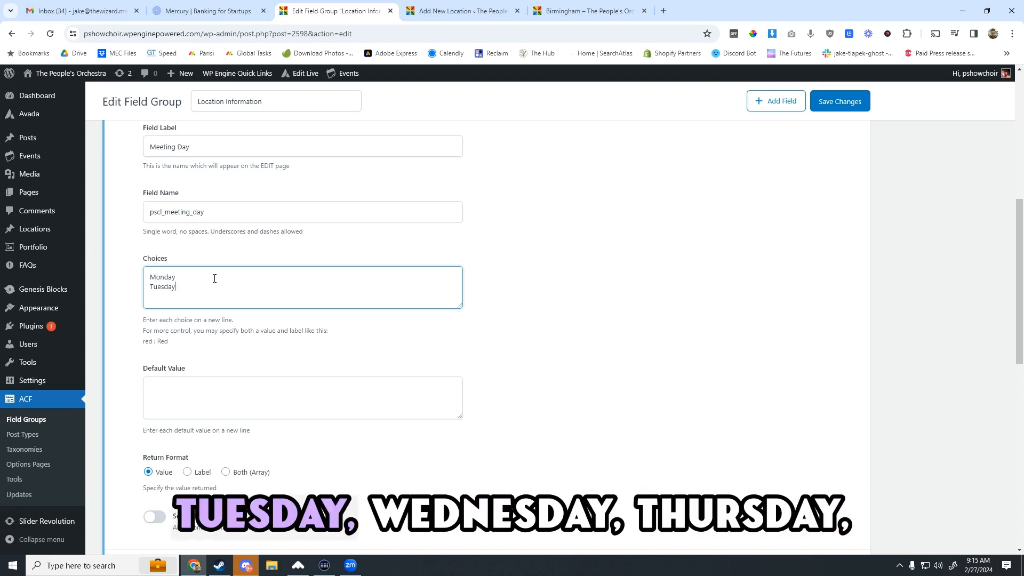
pyautogui.write('Wednes')
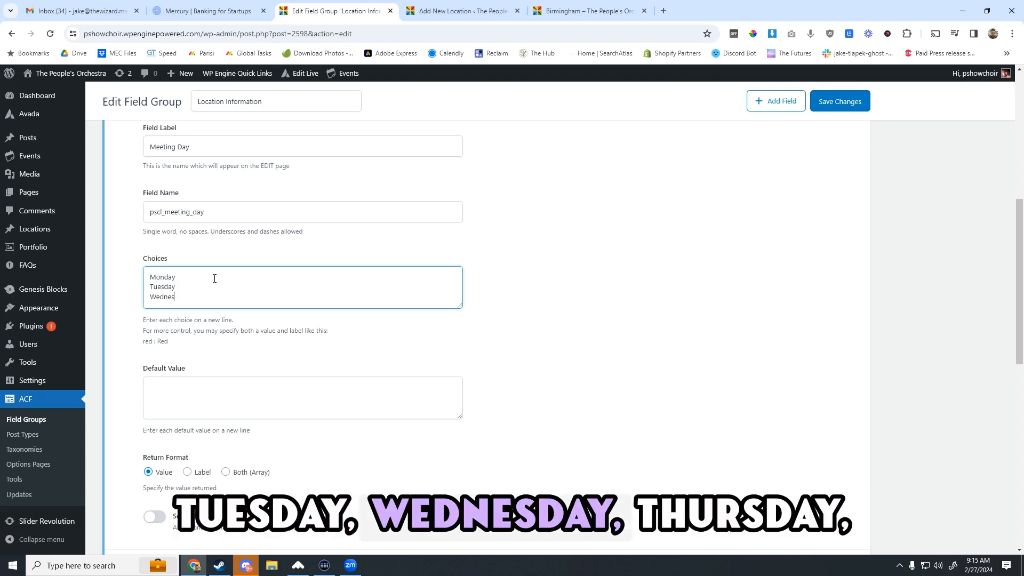
pyautogui.write('day')
pyautogui.press('Return')
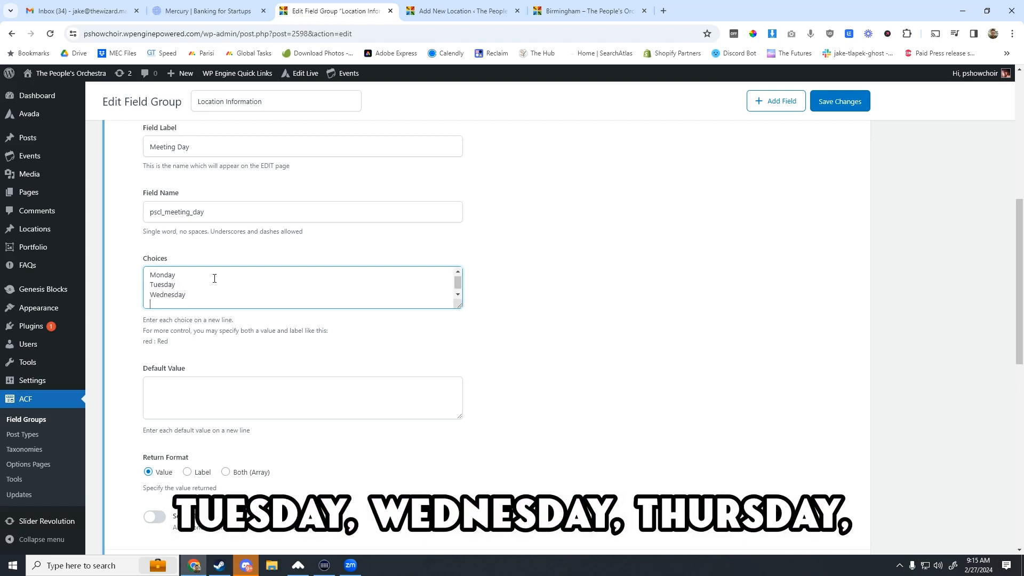
pyautogui.write('Thursday ')
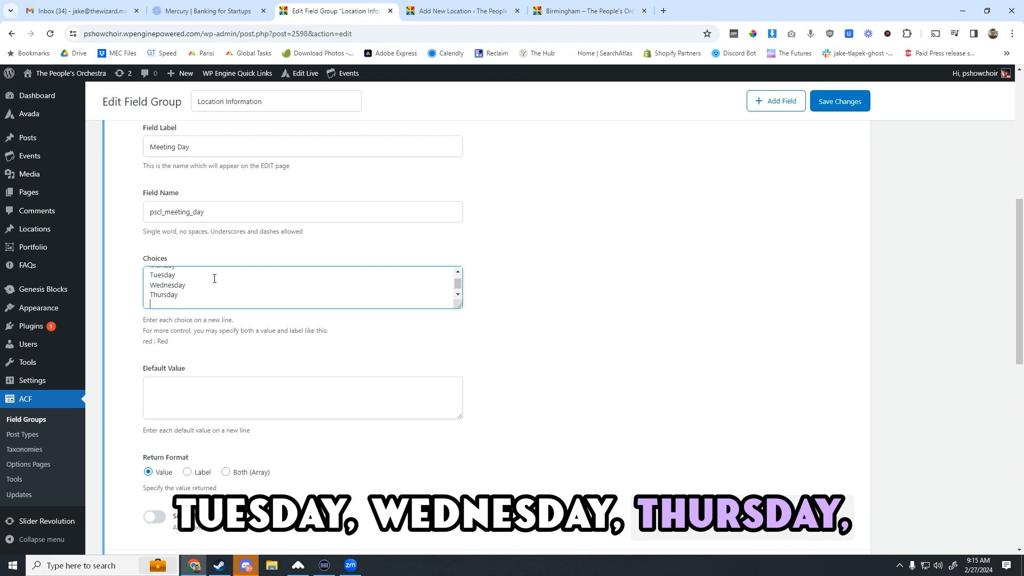
pyautogui.write('Friday ')
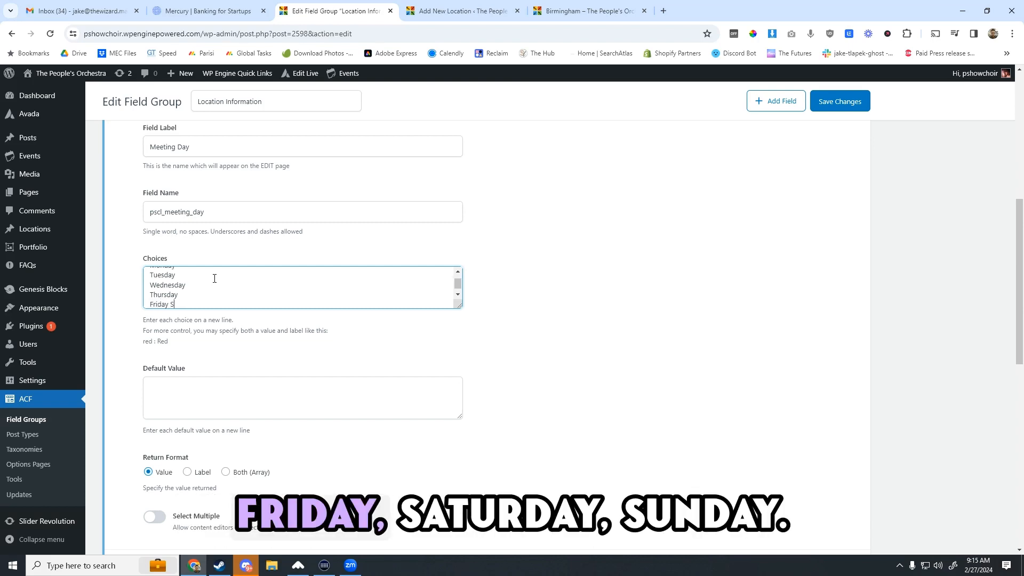
pyautogui.write('Satu')
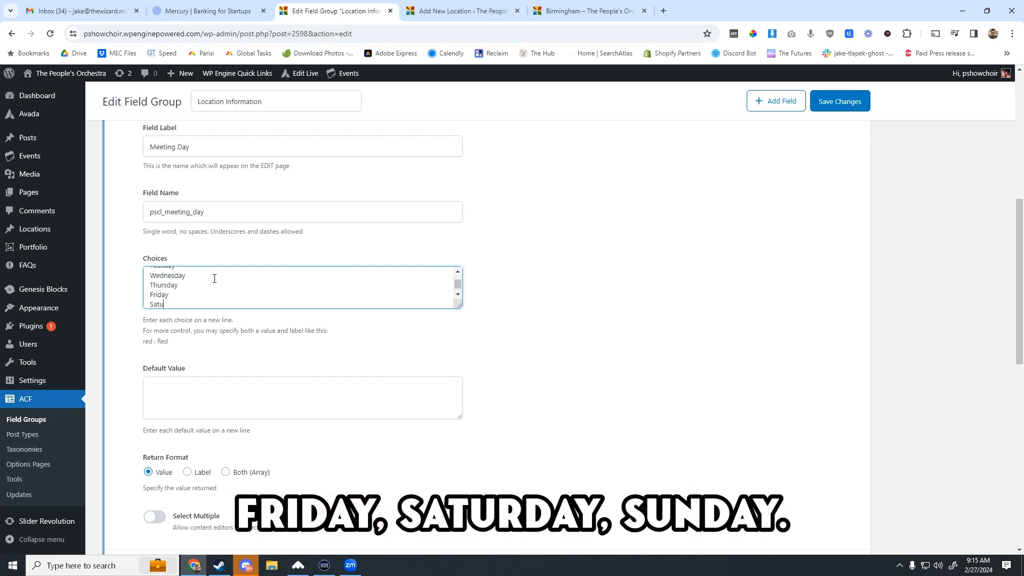
pyautogui.write('rday ')
pyautogui.write('Sunday')
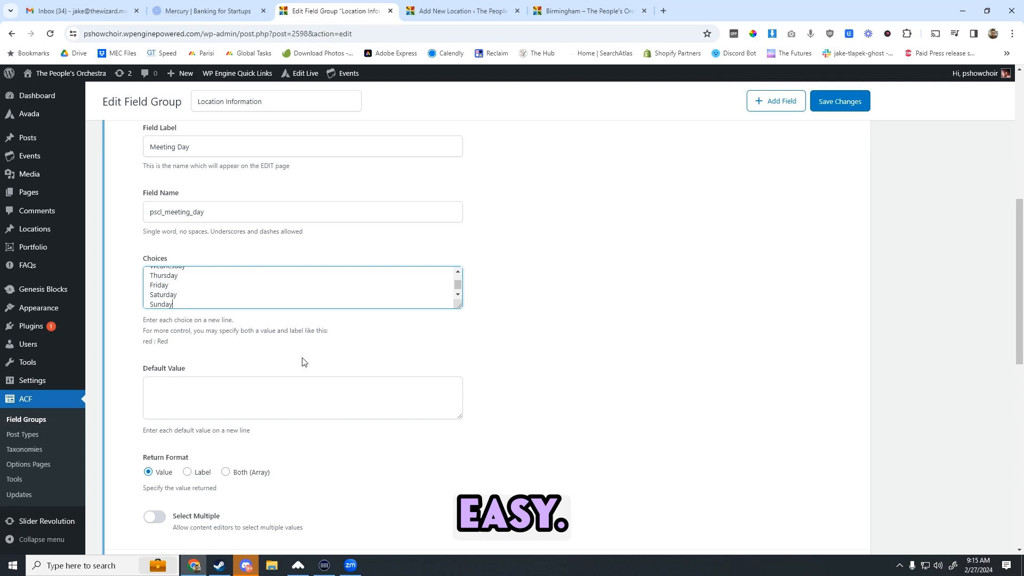
# - Close the Meeting Day field's settings, leaving multiple selection off, and save the field group
pyautogui.scroll(-3, 450, 359)
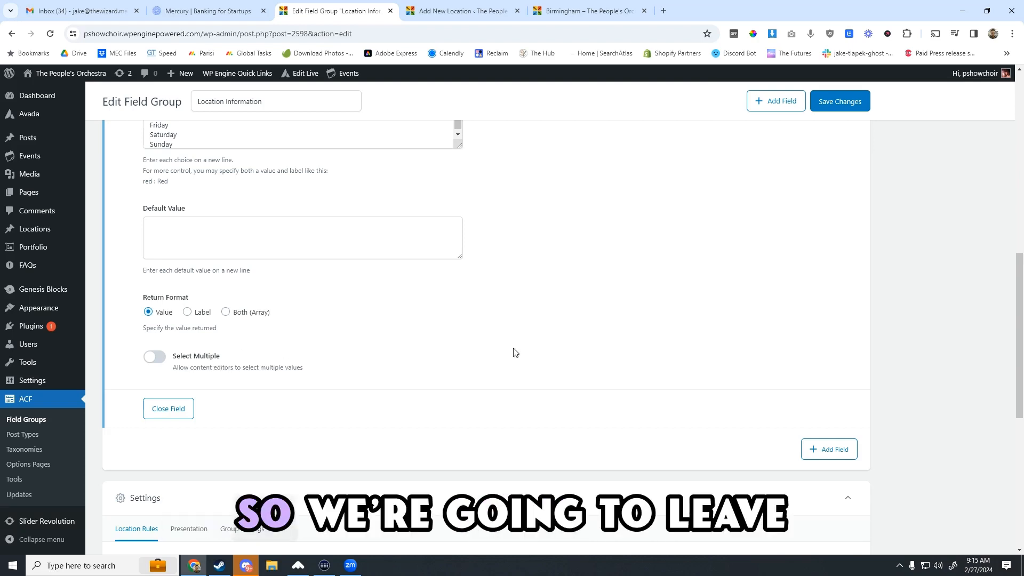
pyautogui.scroll(2, 639, 345)
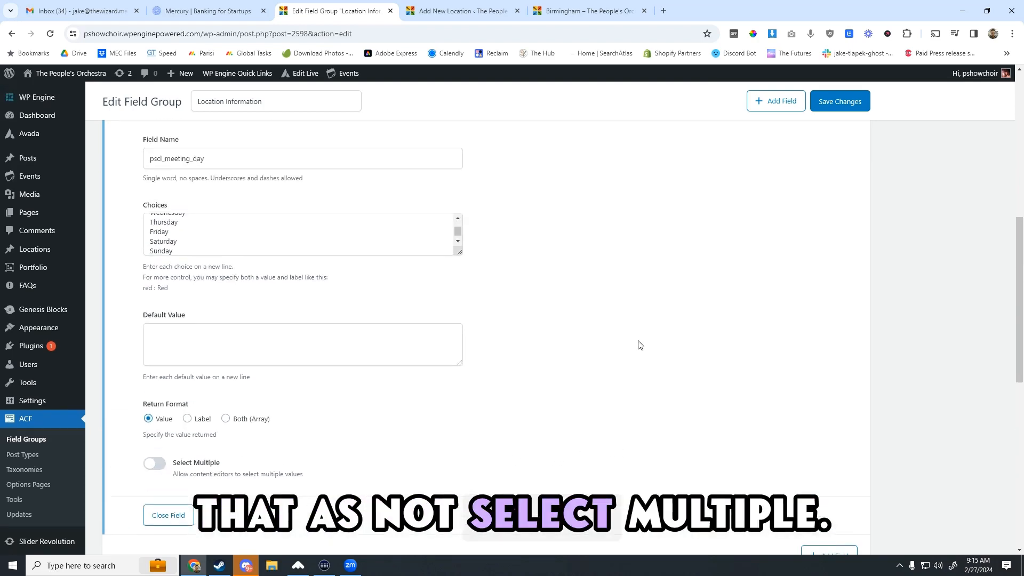
pyautogui.scroll(-2, 640, 345)
pyautogui.click(177, 417)
pyautogui.scroll(5, 739, 210)
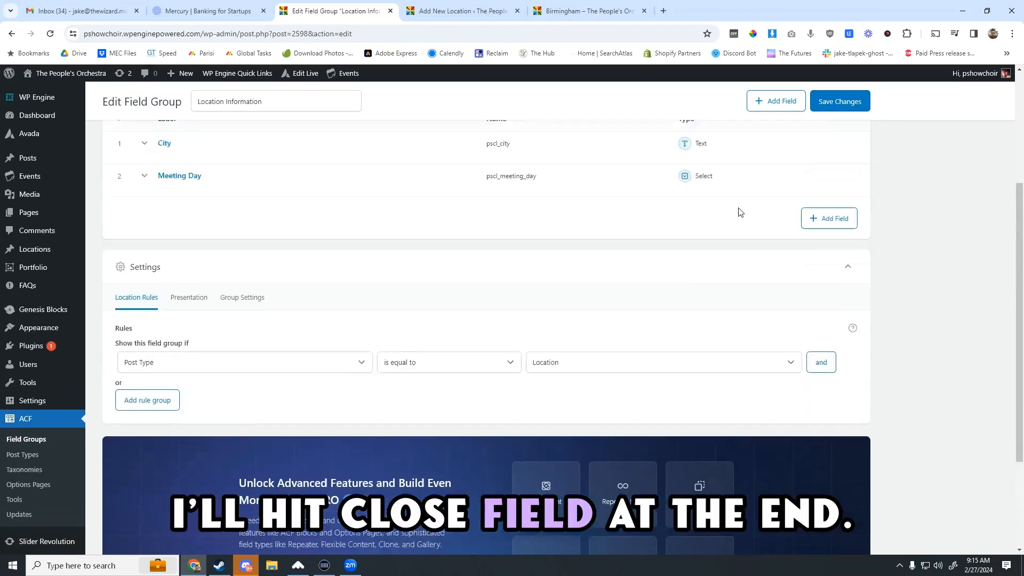
pyautogui.click(846, 102)
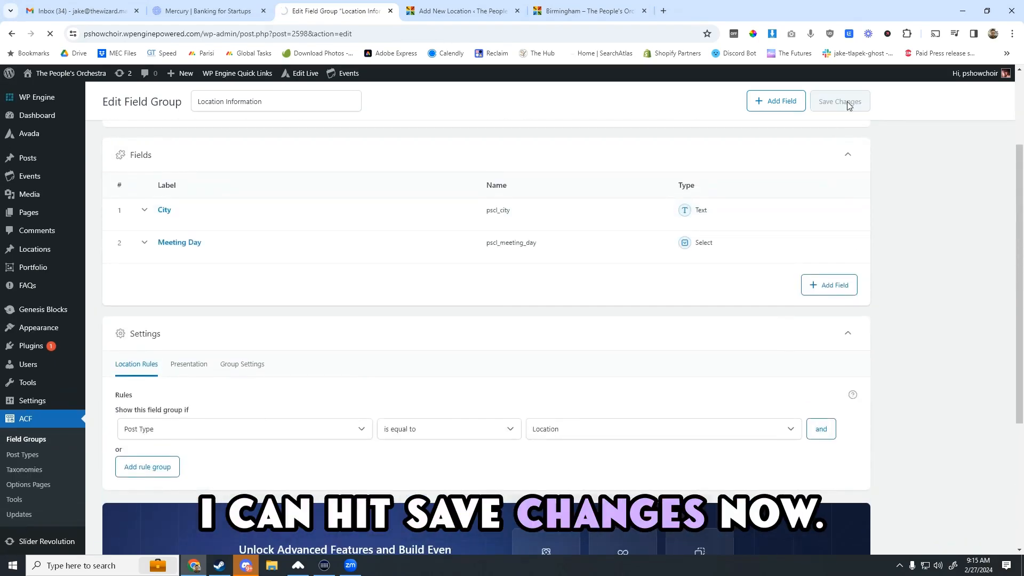
# - Add a third field to the Location Information group and keep Text as its field type
pyautogui.click(814, 453)
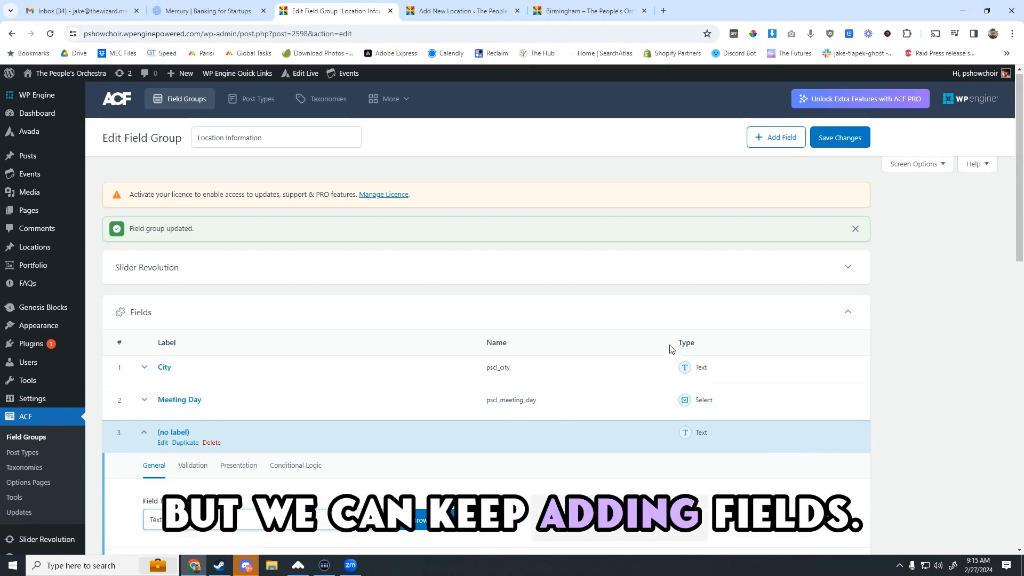
pyautogui.scroll(-4, 587, 347)
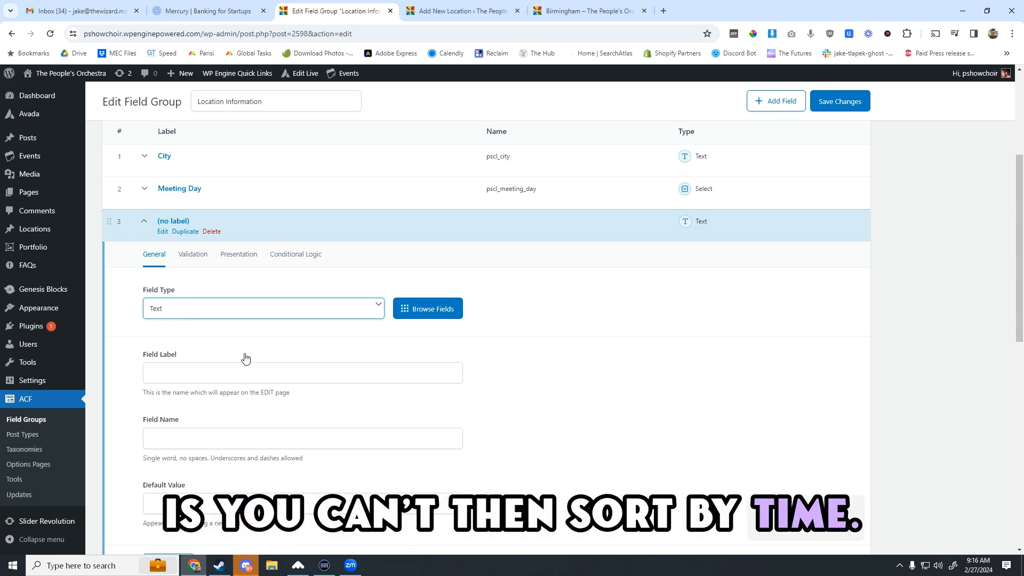
pyautogui.click(299, 314)
pyautogui.scroll(-2, 281, 371)
pyautogui.scroll(-6, 281, 372)
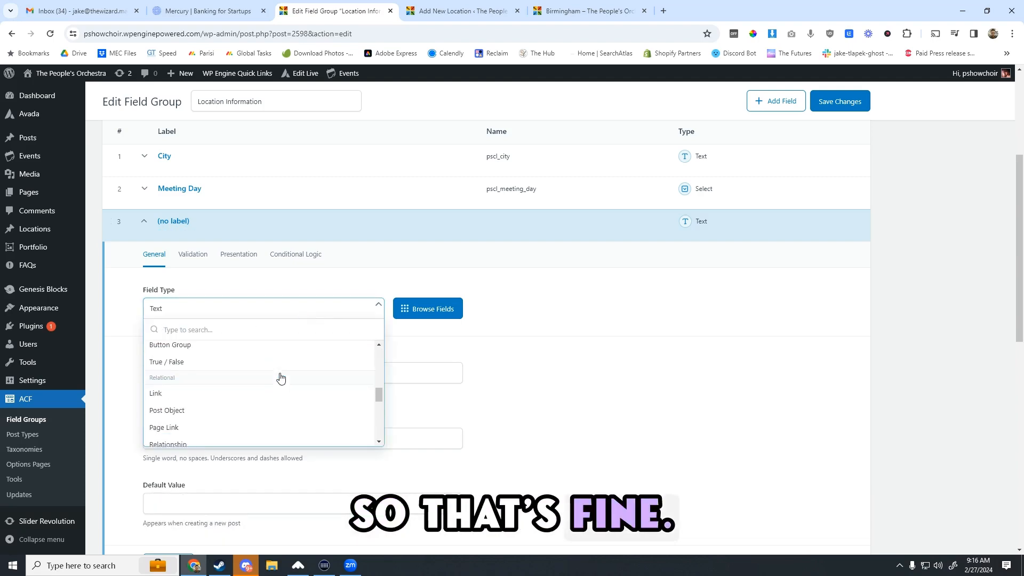
pyautogui.scroll(-1, 280, 378)
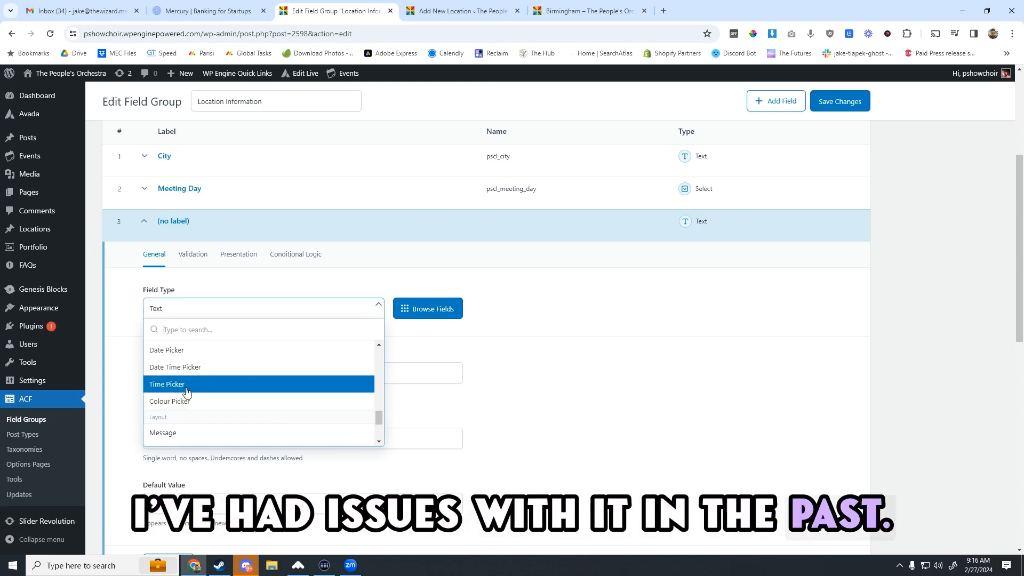
pyautogui.scroll(3, 222, 392)
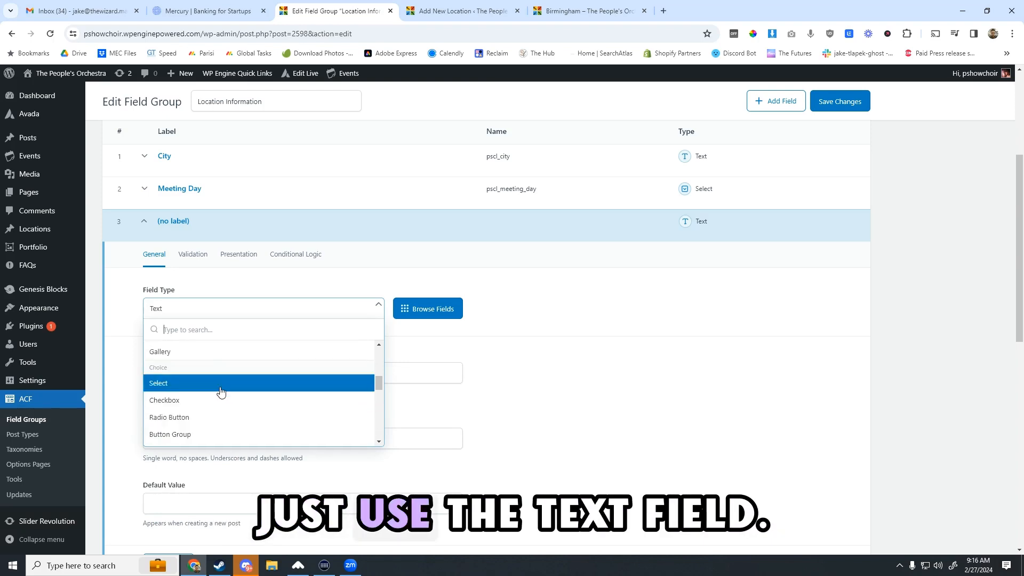
pyautogui.scroll(5, 222, 392)
pyautogui.click(178, 368)
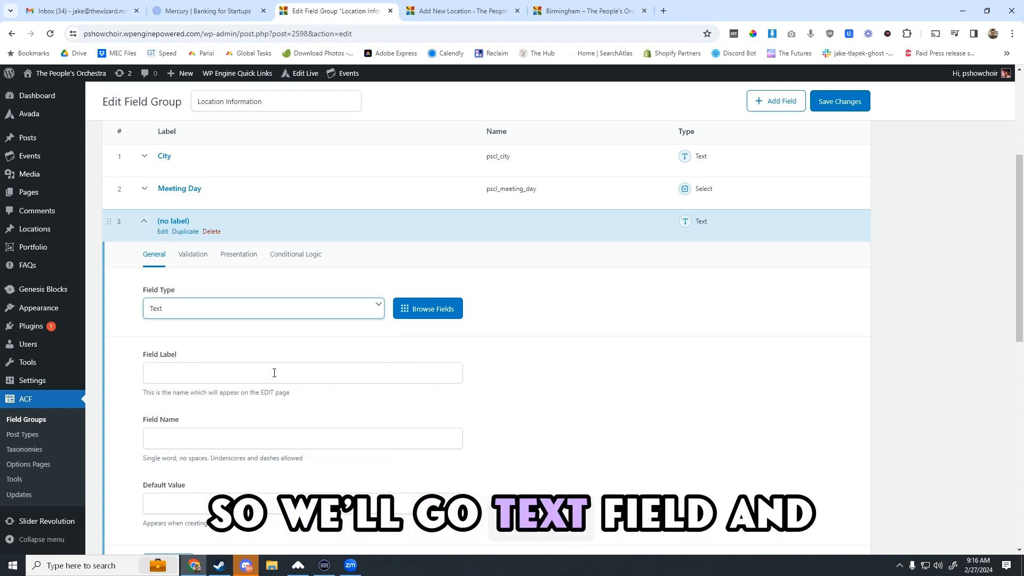
# - Label the new text field Meeting Time and set its field name to pscl_meeting_time
pyautogui.click(229, 377)
pyautogui.write('Meeting Time')
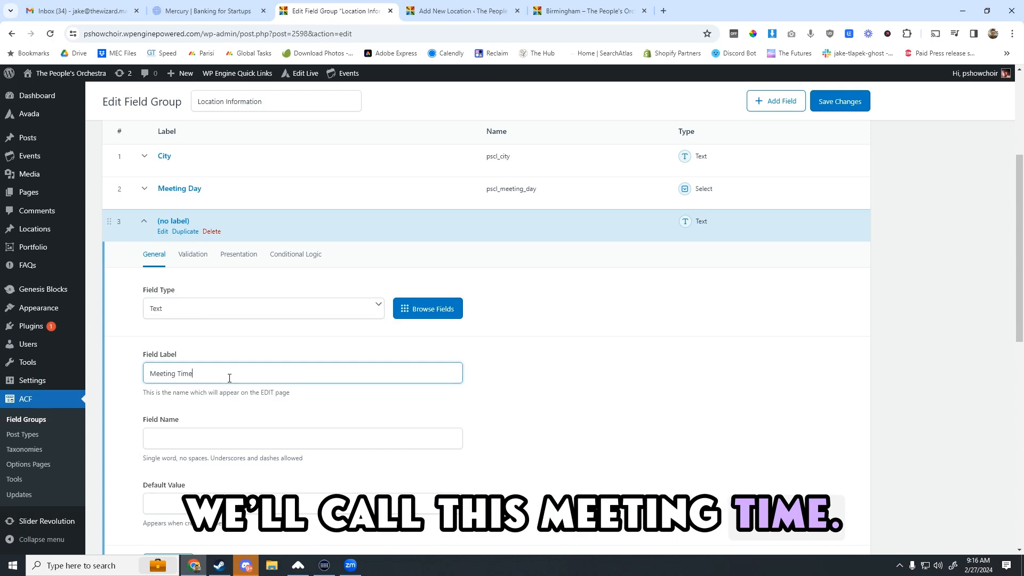
pyautogui.press('Tab')
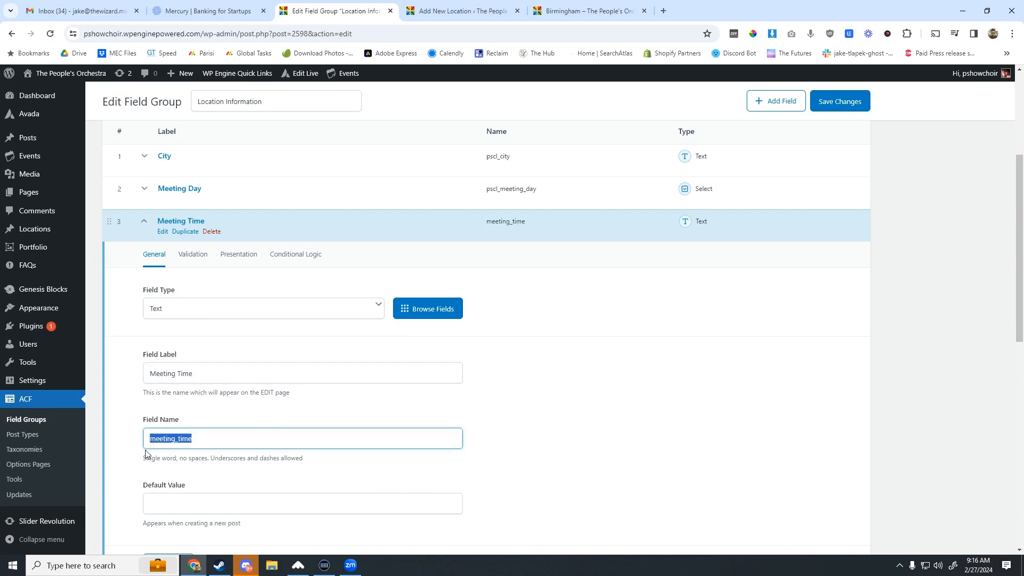
pyautogui.write('psc')
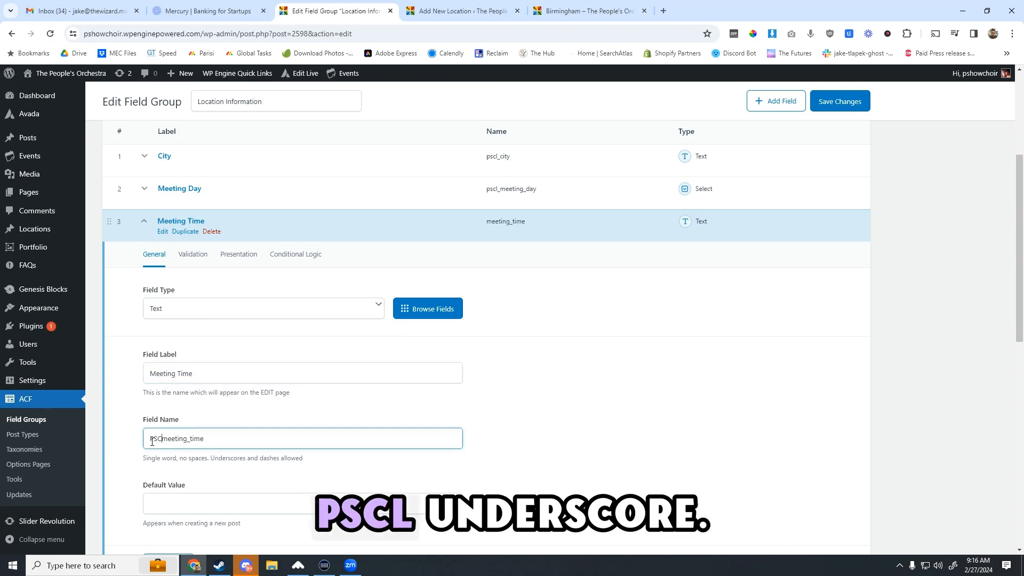
pyautogui.moveTo(162, 438); pyautogui.dragTo(114, 448)
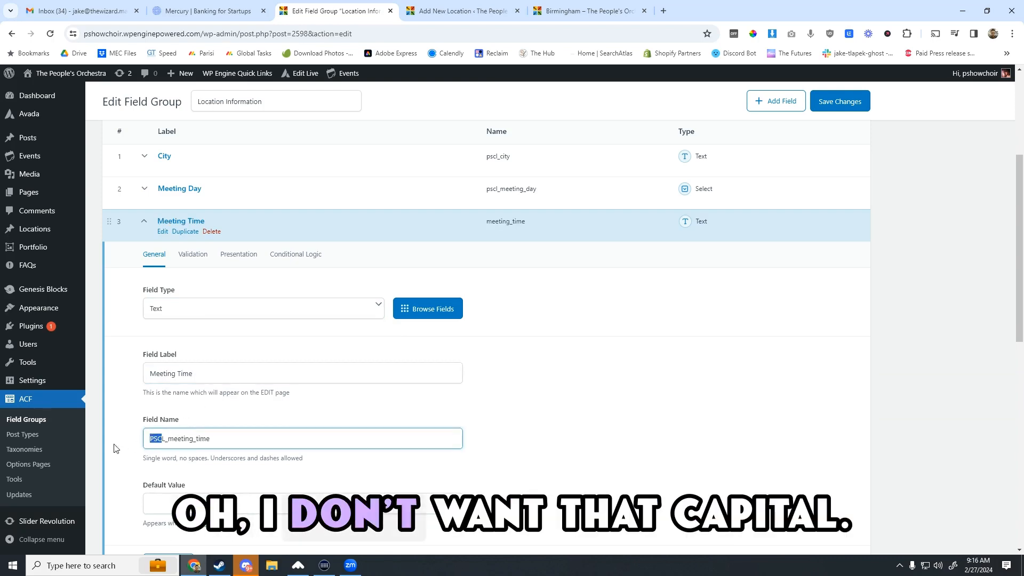
pyautogui.write('pscl')
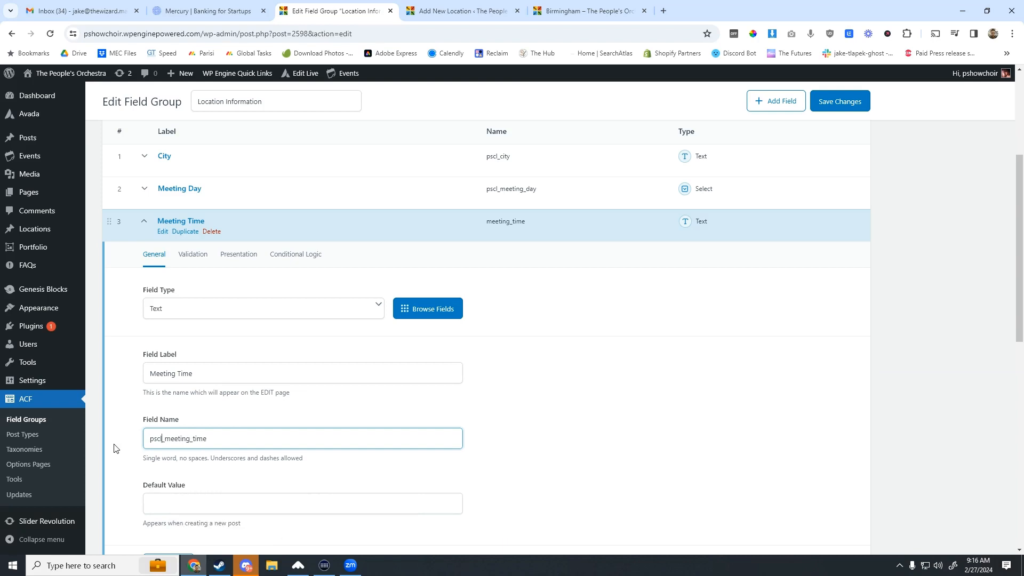
# - Set the Meeting Time field's default value to "7 P.M. to 8 P.M."
pyautogui.scroll(-4, 309, 457)
pyautogui.scroll(2, 327, 375)
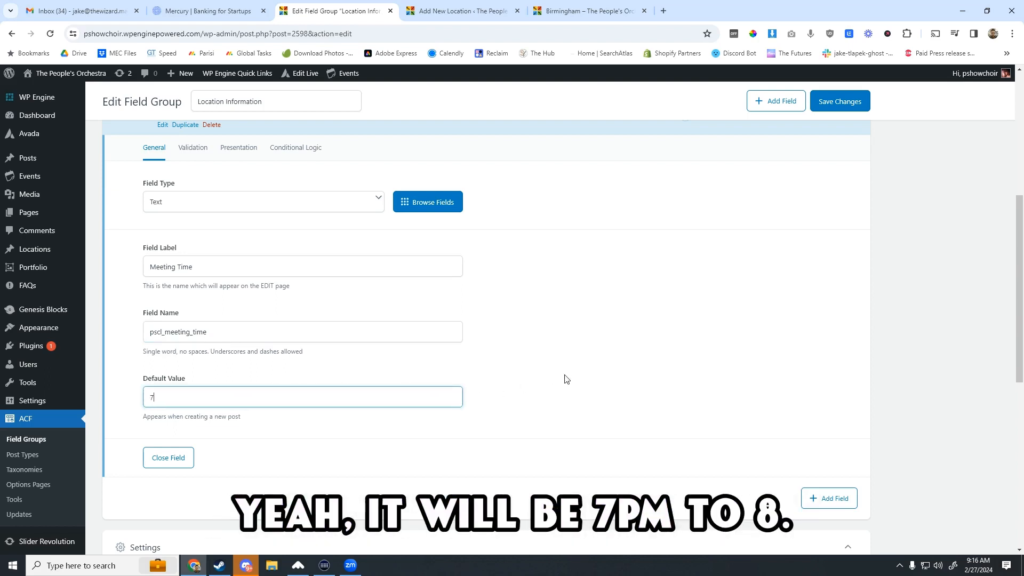
pyautogui.write('m')
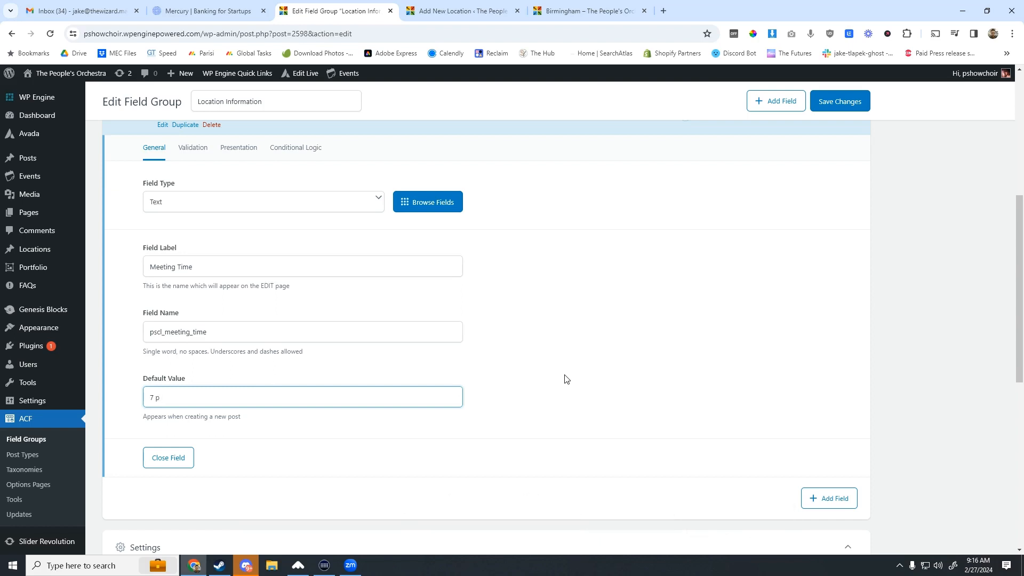
pyautogui.press('BackSpace')
pyautogui.press('BackSpace')
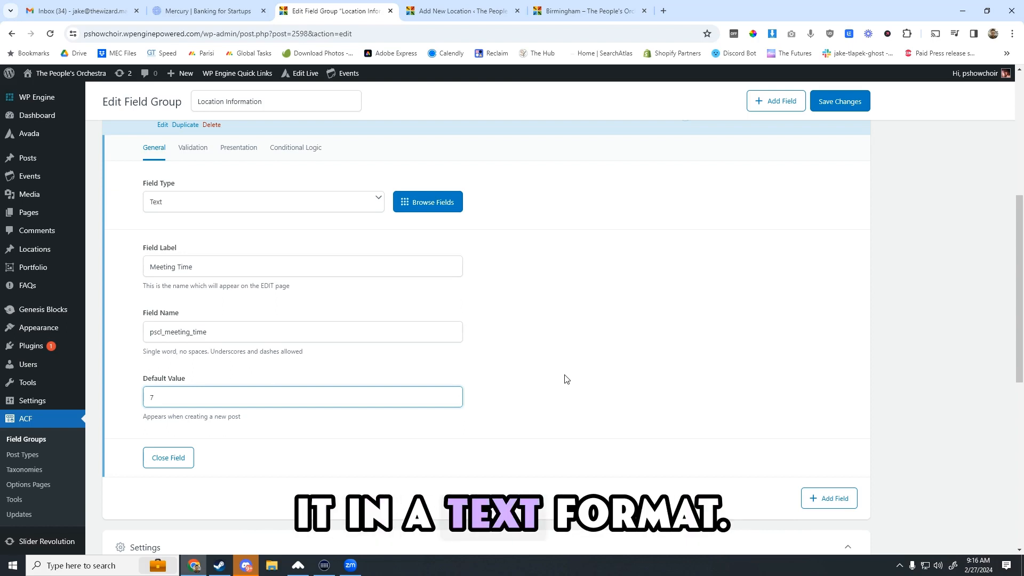
pyautogui.write('P.M')
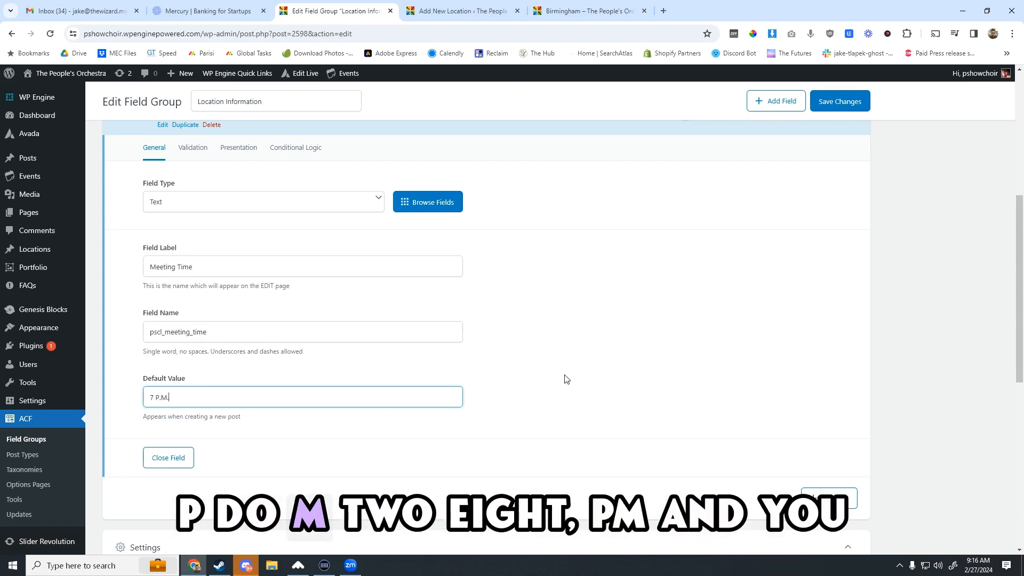
pyautogui.write('. to 8 P')
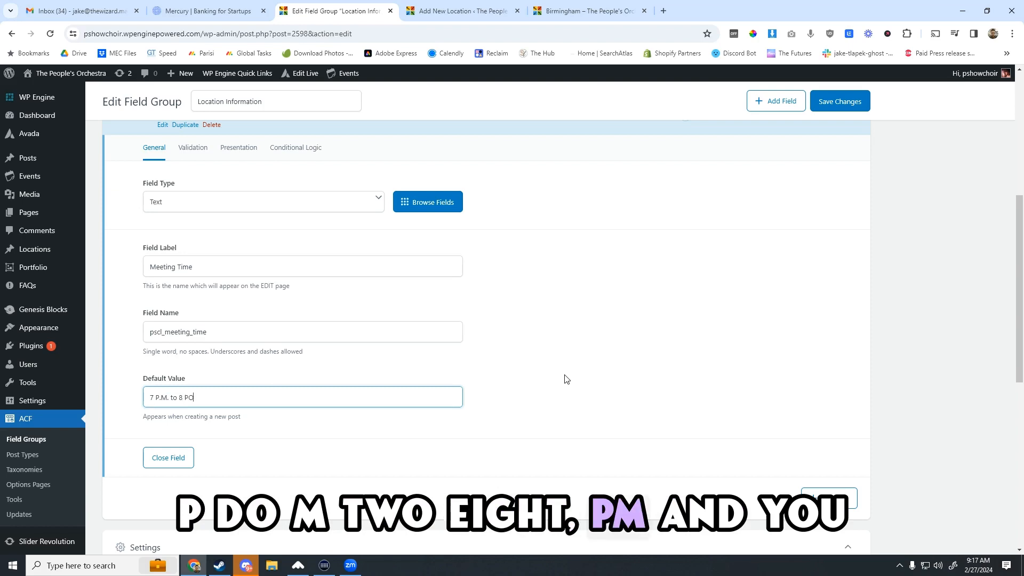
pyautogui.press('BackSpace')
pyautogui.press('BackSpace')
pyautogui.press('BackSpace')
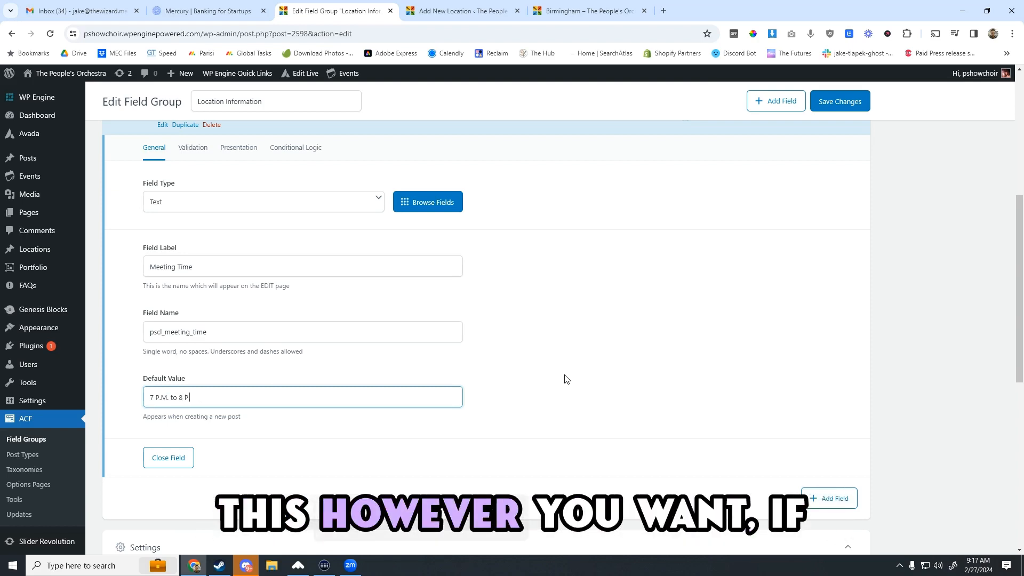
pyautogui.write('.M.')
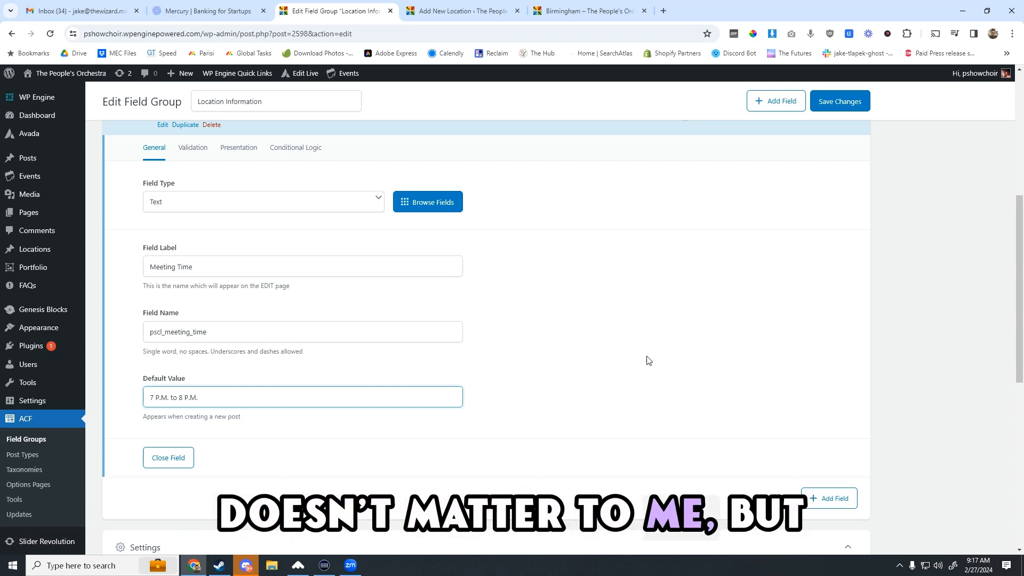
# - Close the Meeting Time field's settings and add a fourth field to the group
pyautogui.scroll(-2, 647, 359)
pyautogui.scroll(1, 308, 372)
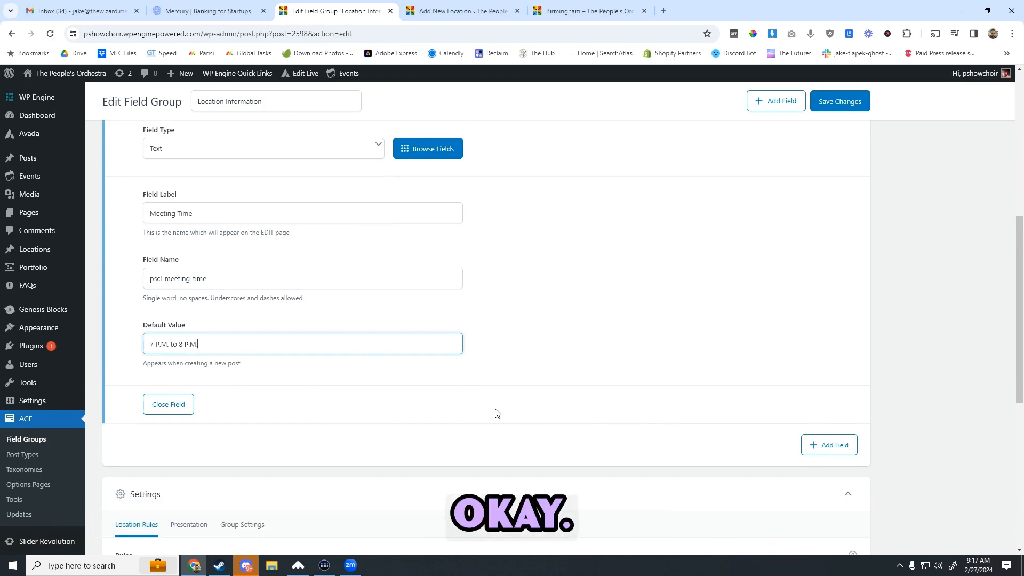
pyautogui.scroll(3, 574, 414)
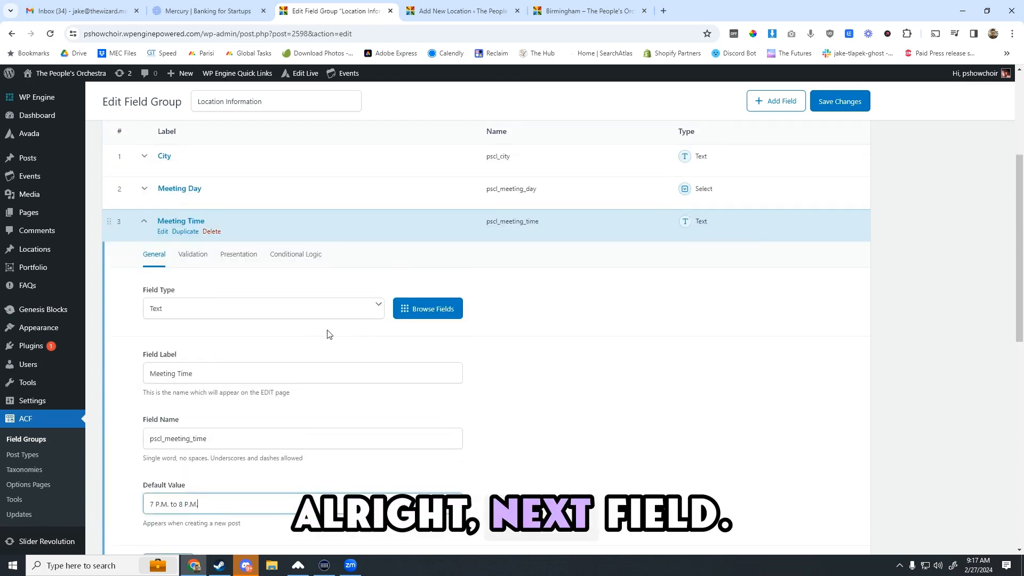
pyautogui.scroll(-2, 327, 334)
pyautogui.scroll(-2, 299, 368)
pyautogui.click(167, 349)
pyautogui.scroll(3, 174, 272)
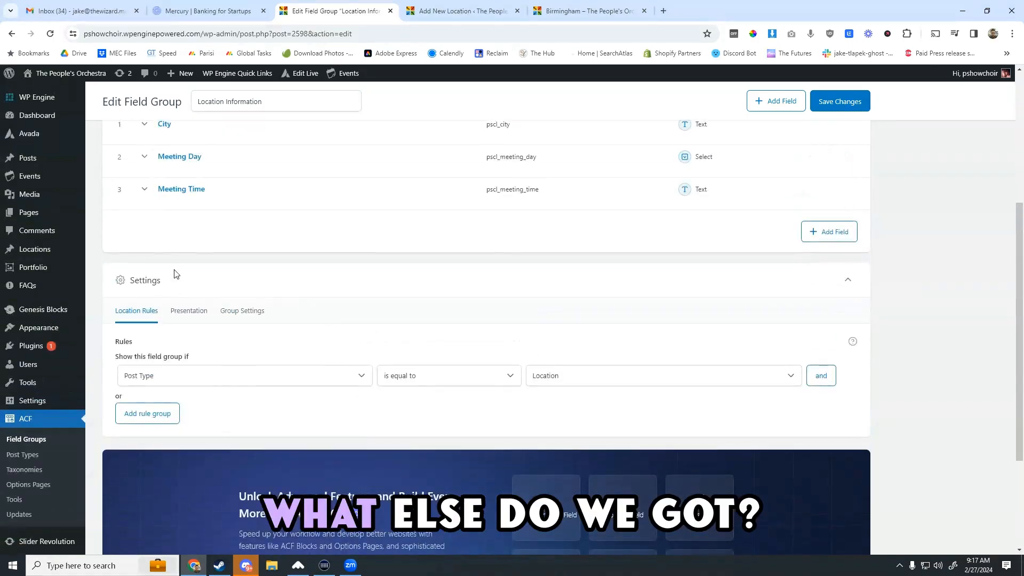
pyautogui.click(835, 232)
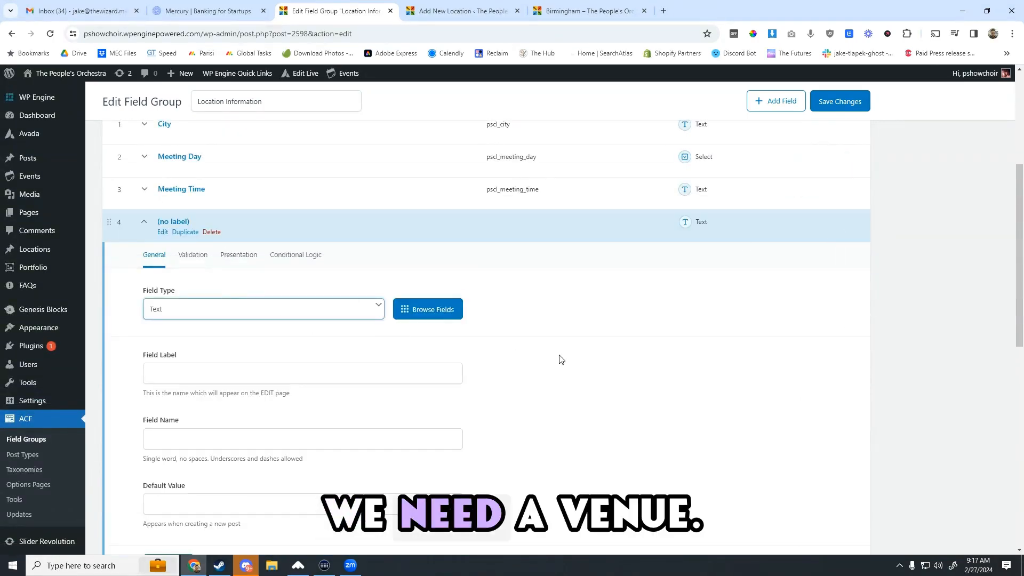
# - Try Taxonomy as the fourth field's type, look over its options, and set the type back to Text
pyautogui.click(159, 314)
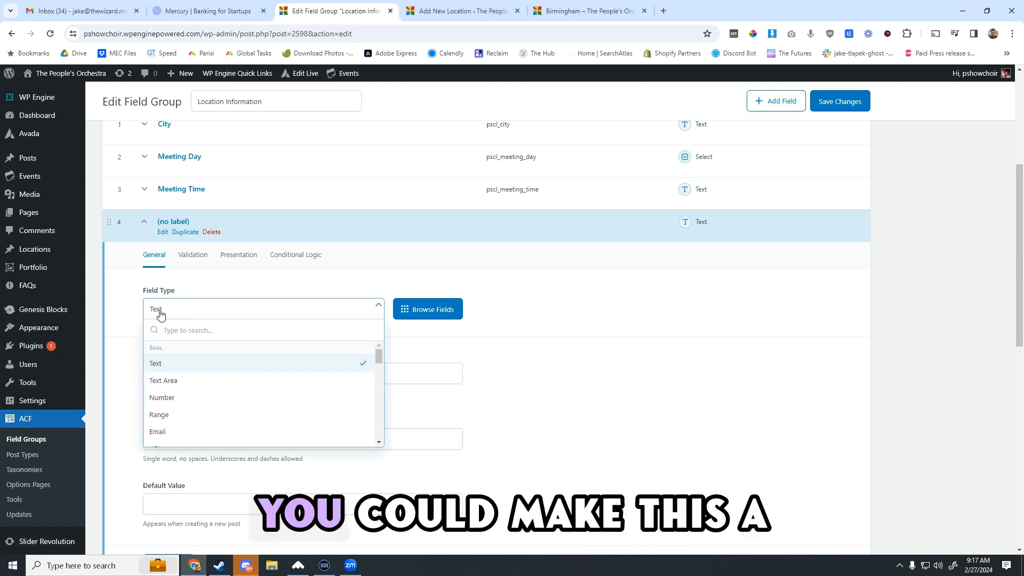
pyautogui.scroll(-6, 269, 417)
pyautogui.scroll(-5, 270, 417)
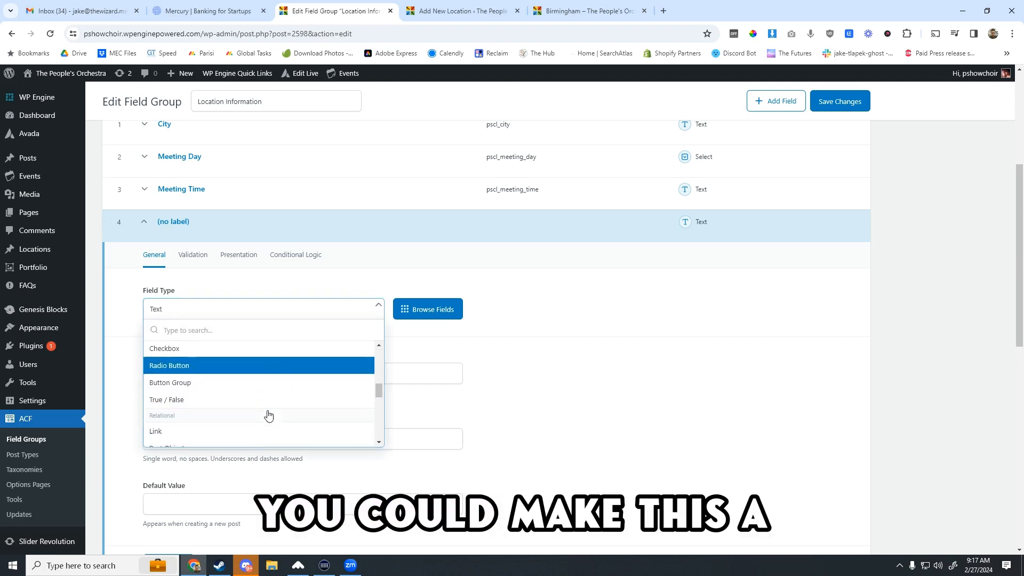
pyautogui.scroll(2, 243, 397)
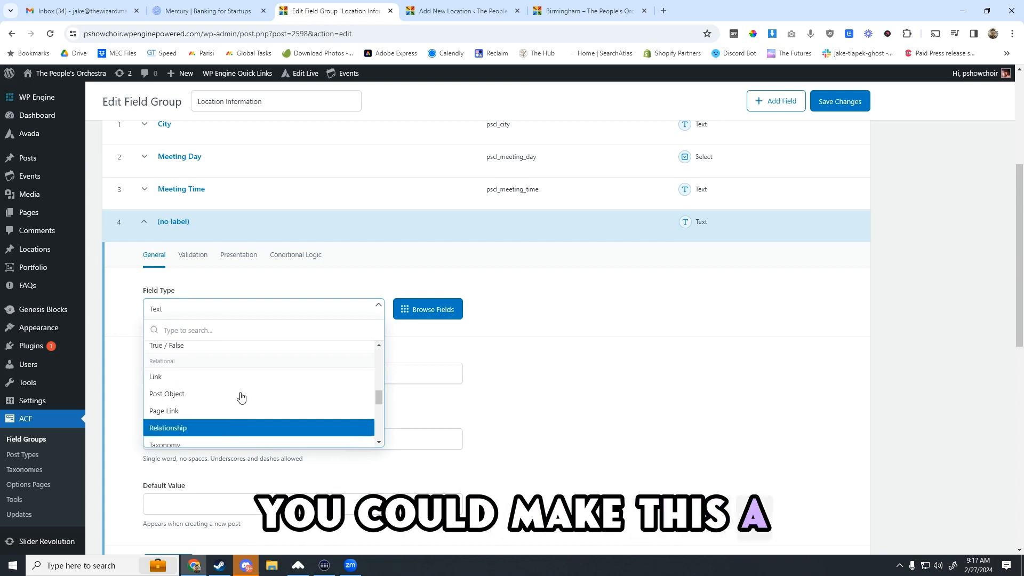
pyautogui.scroll(-2, 237, 393)
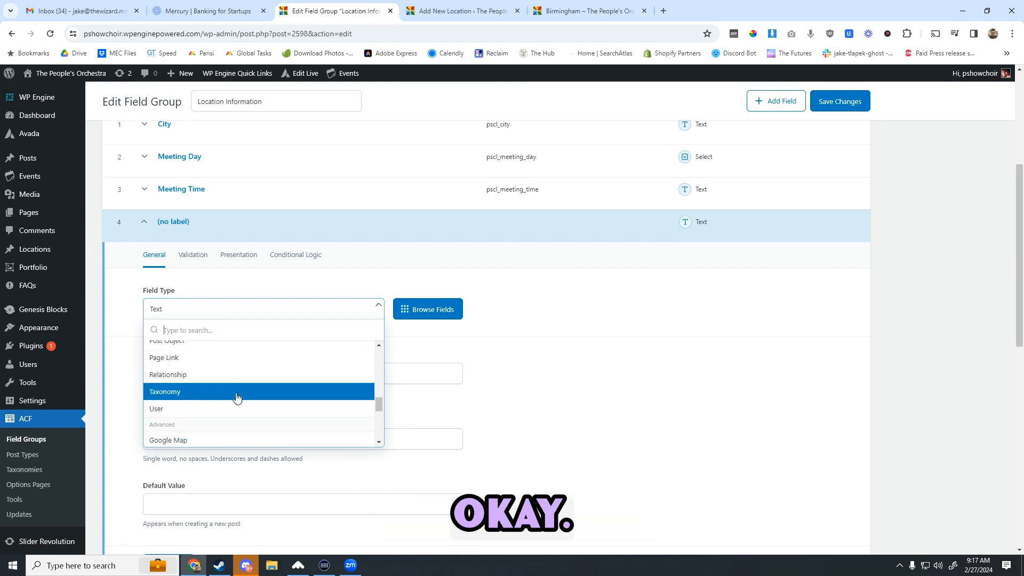
pyautogui.click(237, 392)
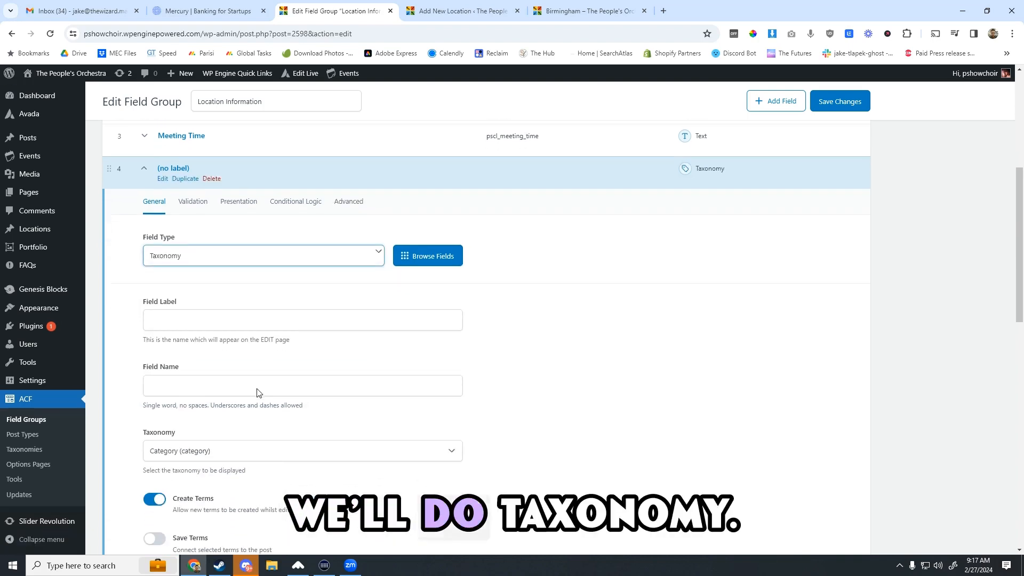
pyautogui.scroll(-4, 267, 393)
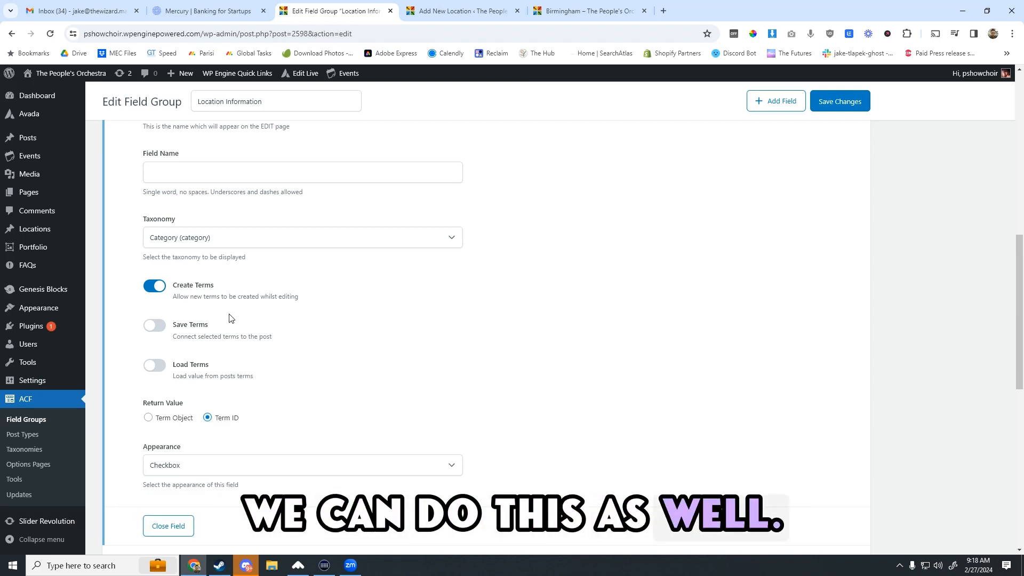
pyautogui.scroll(6, 414, 343)
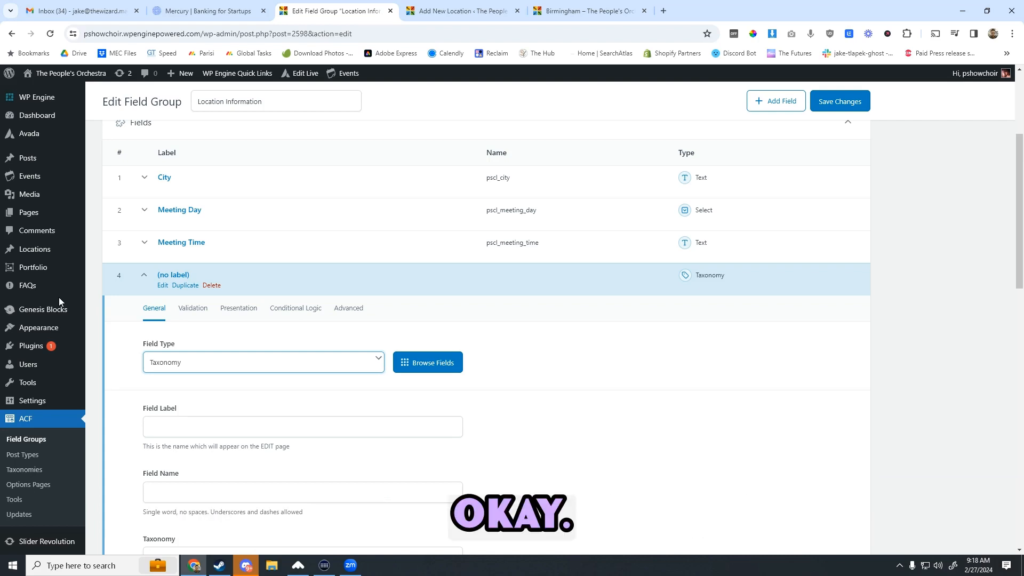
pyautogui.click(249, 368)
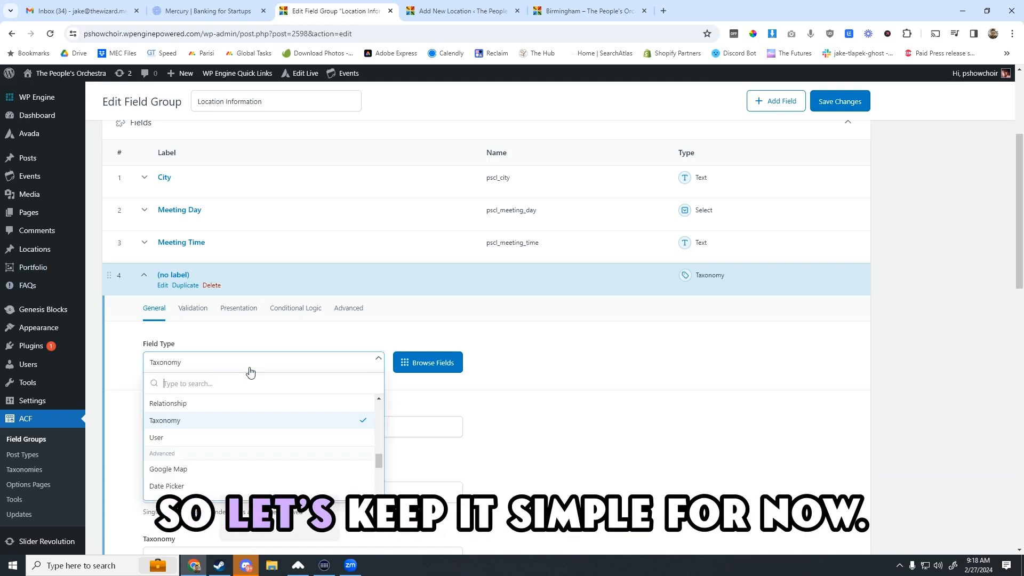
pyautogui.click(187, 416)
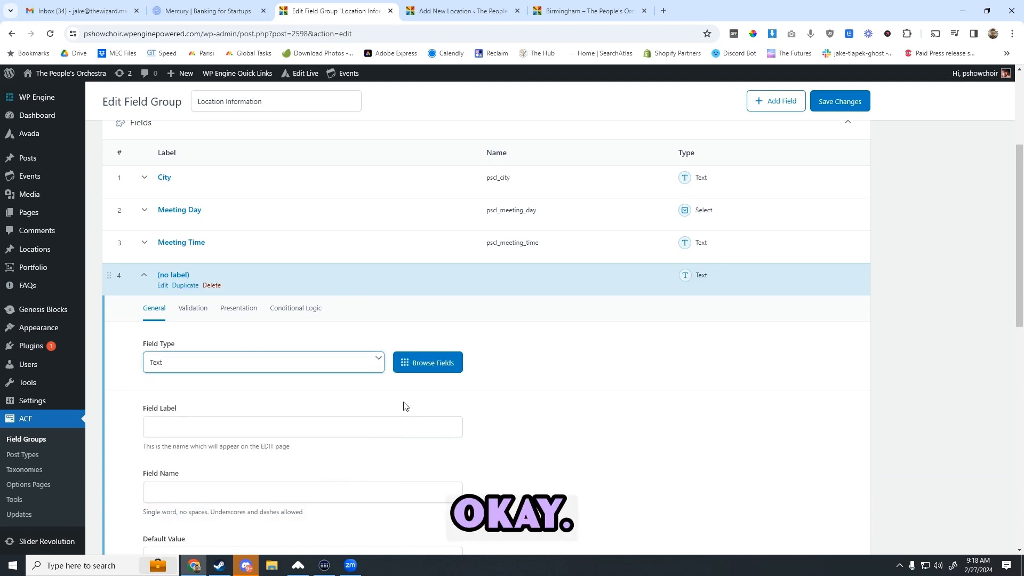
# - Label the fourth field Venue Name and set its field name to pscl_venue_name
pyautogui.scroll(-3, 404, 406)
pyautogui.click(183, 269)
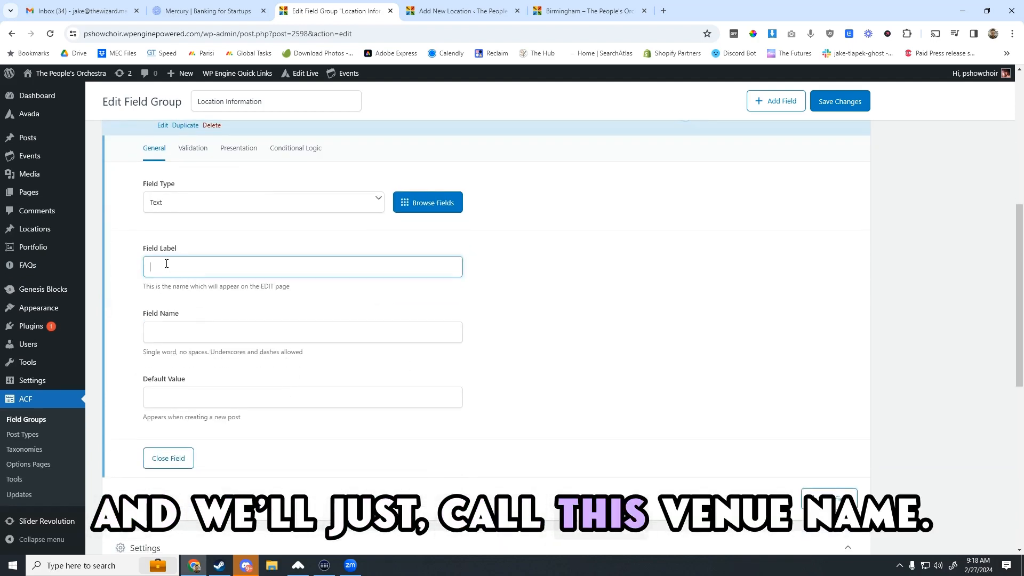
pyautogui.write('Venue Name')
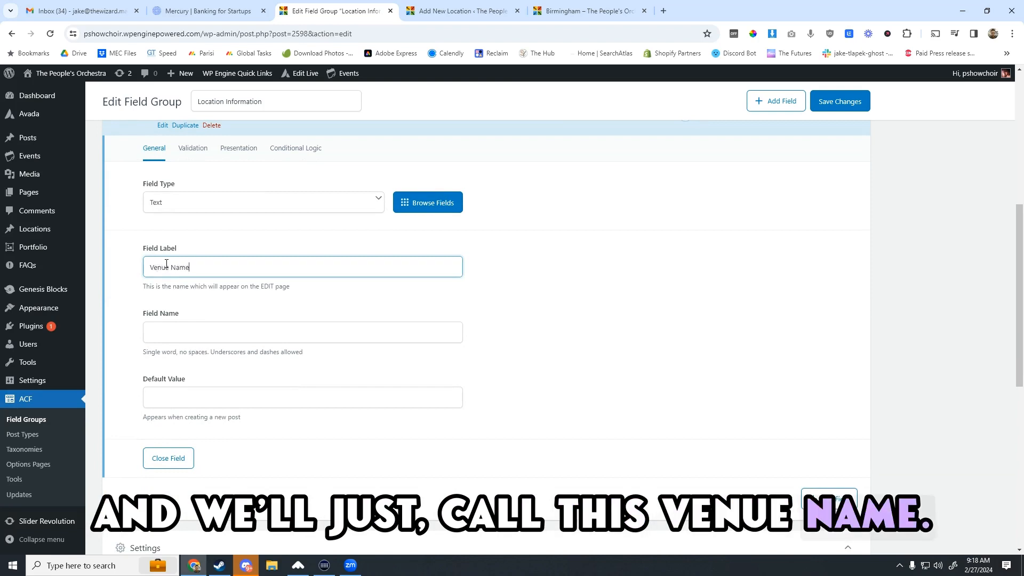
pyautogui.click(164, 331)
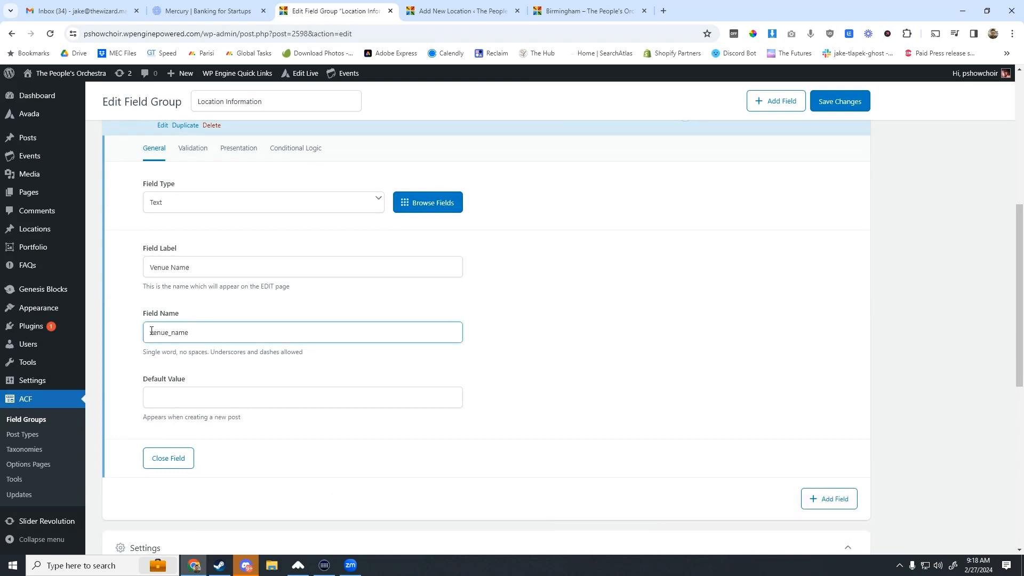
pyautogui.write('pscl_')
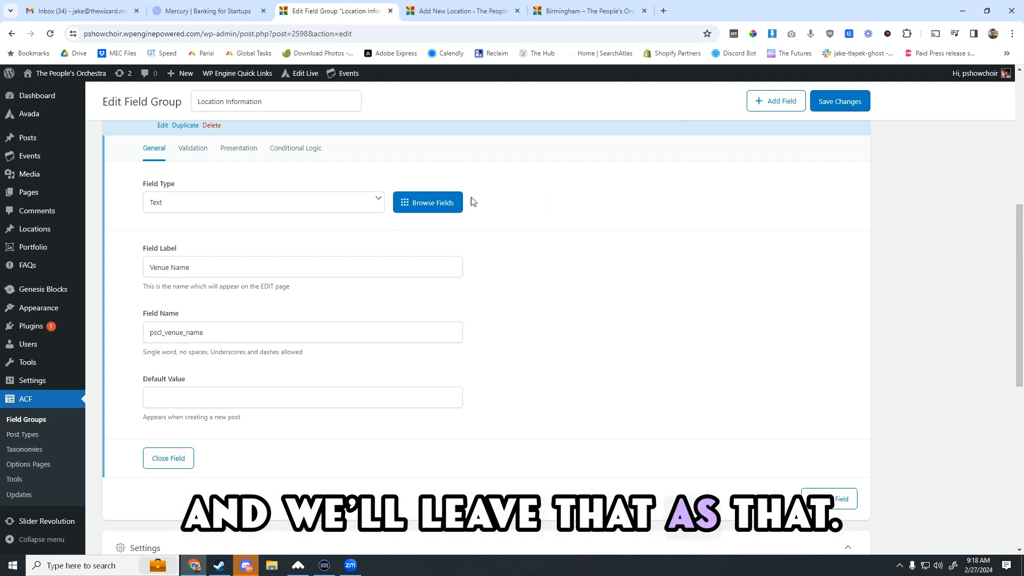
# - Close the Venue Name field's settings and add a fifth field with the Google Map type
pyautogui.scroll(2, 822, 280)
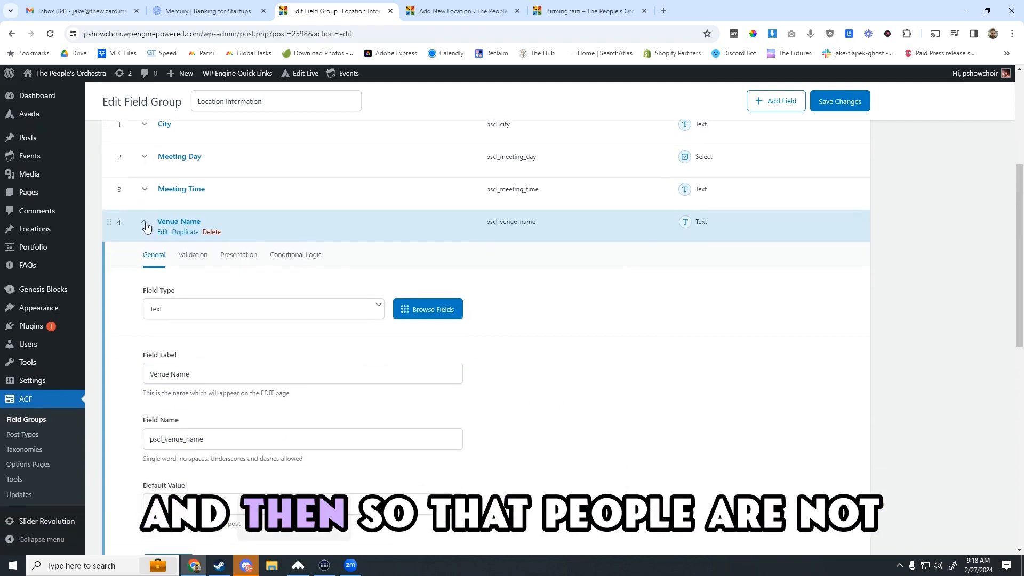
pyautogui.click(145, 224)
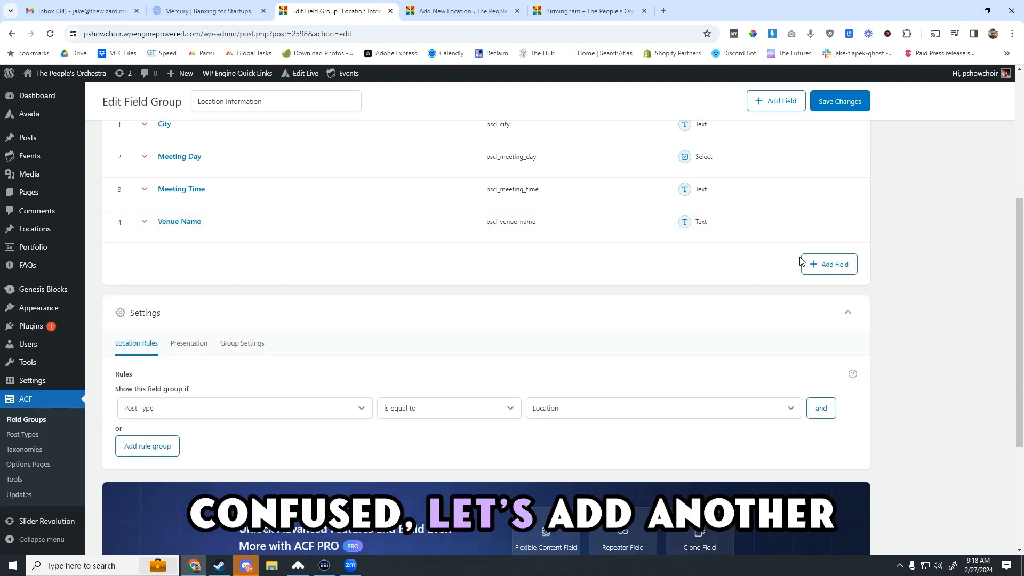
pyautogui.click(822, 264)
pyautogui.click(199, 341)
pyautogui.scroll(-5, 272, 402)
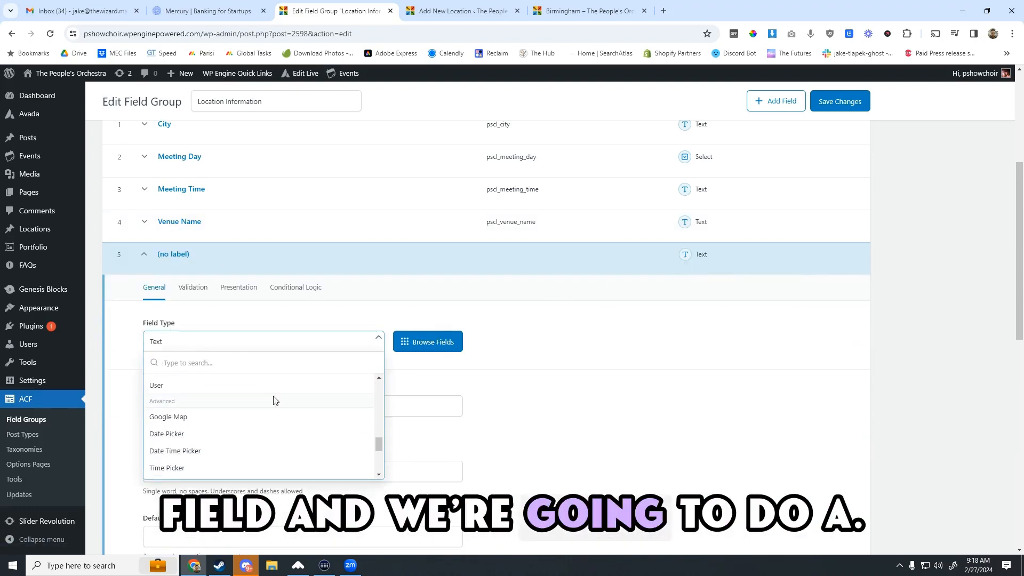
pyautogui.scroll(-3, 274, 401)
pyautogui.scroll(4, 278, 457)
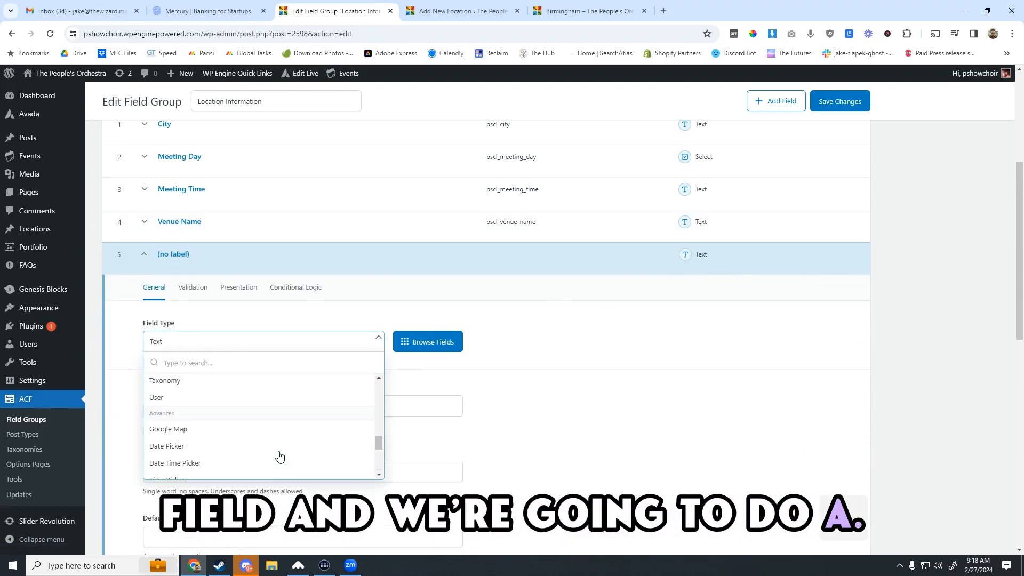
pyautogui.click(235, 429)
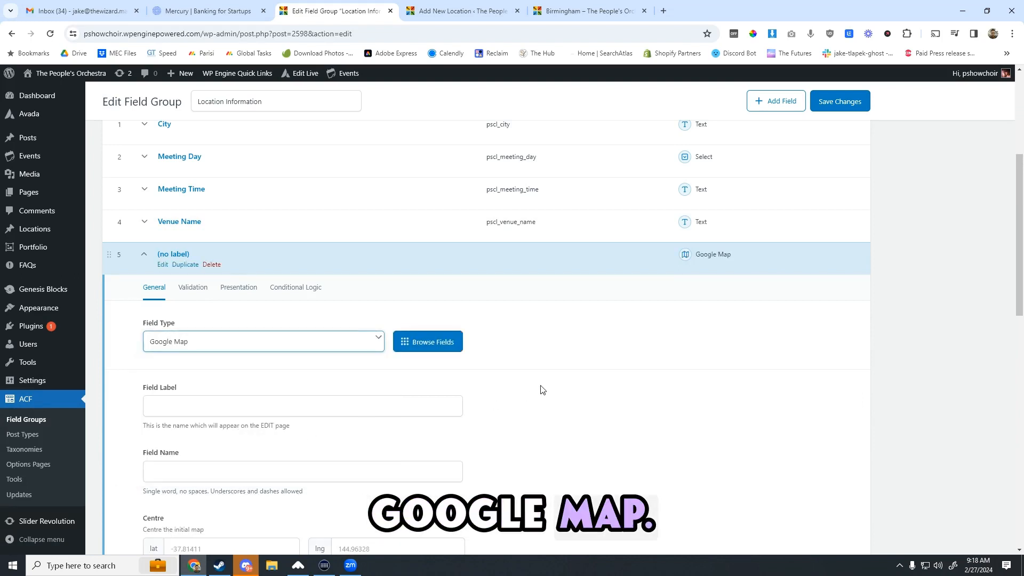
# - Label the new Google Map field Venue Address
pyautogui.scroll(-3, 546, 388)
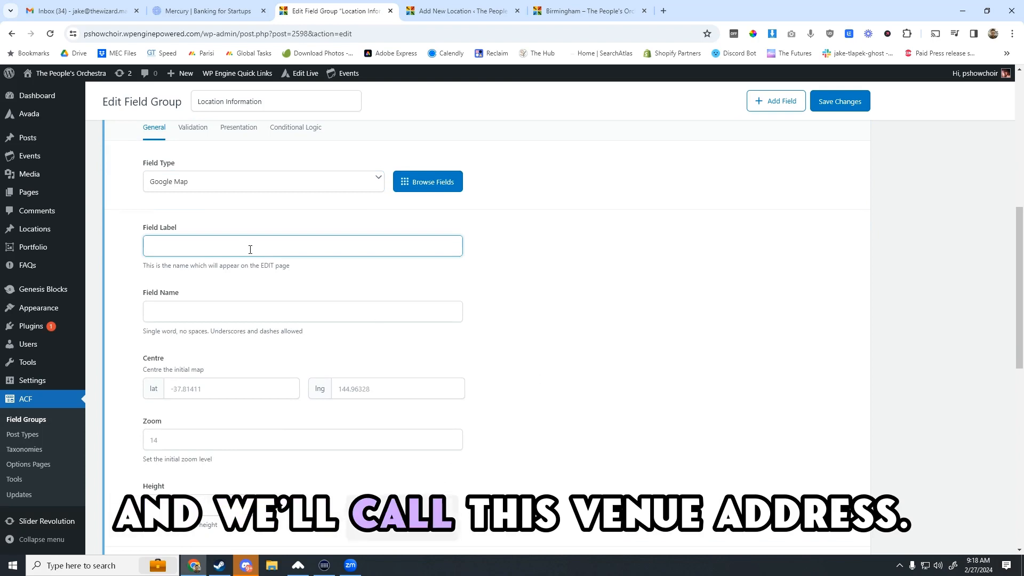
pyautogui.write('Venue Add')
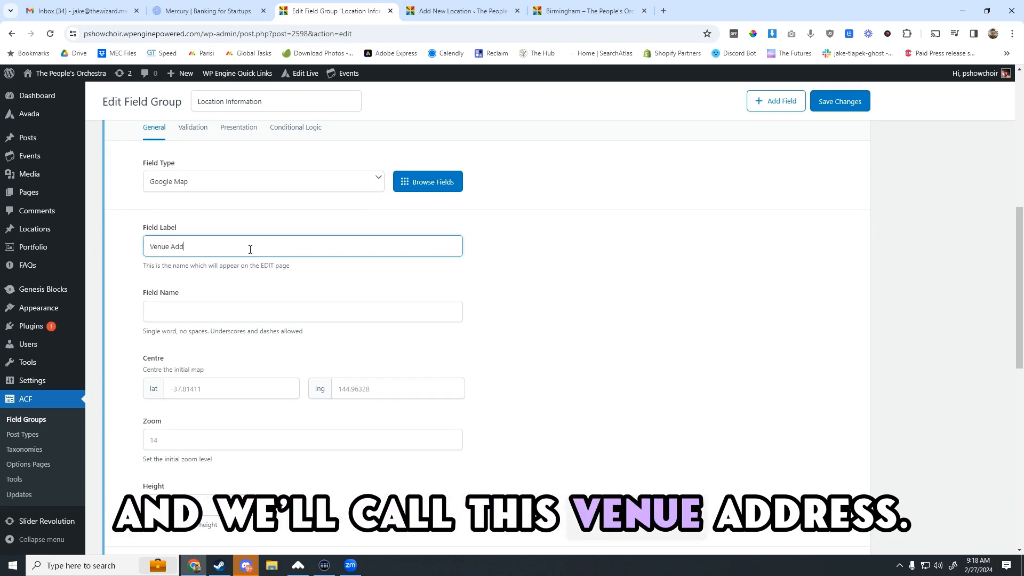
pyautogui.write('ress')
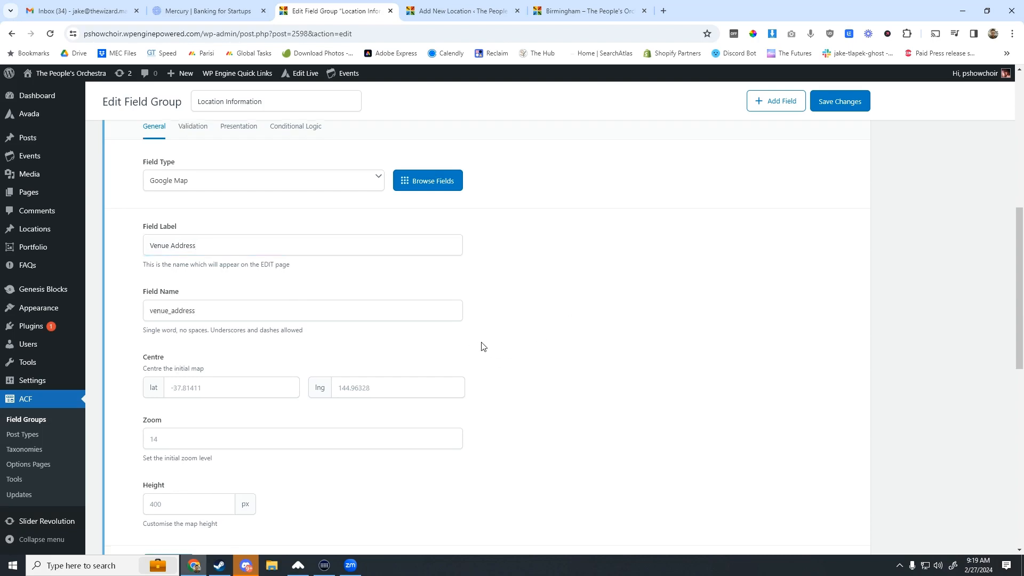
# - Change the Google Map field's label to Venue Map and set its field name to pscl_venue_map
pyautogui.scroll(-1, 373, 294)
pyautogui.scroll(1, 224, 215)
pyautogui.moveTo(200, 248); pyautogui.dragTo(171, 250)
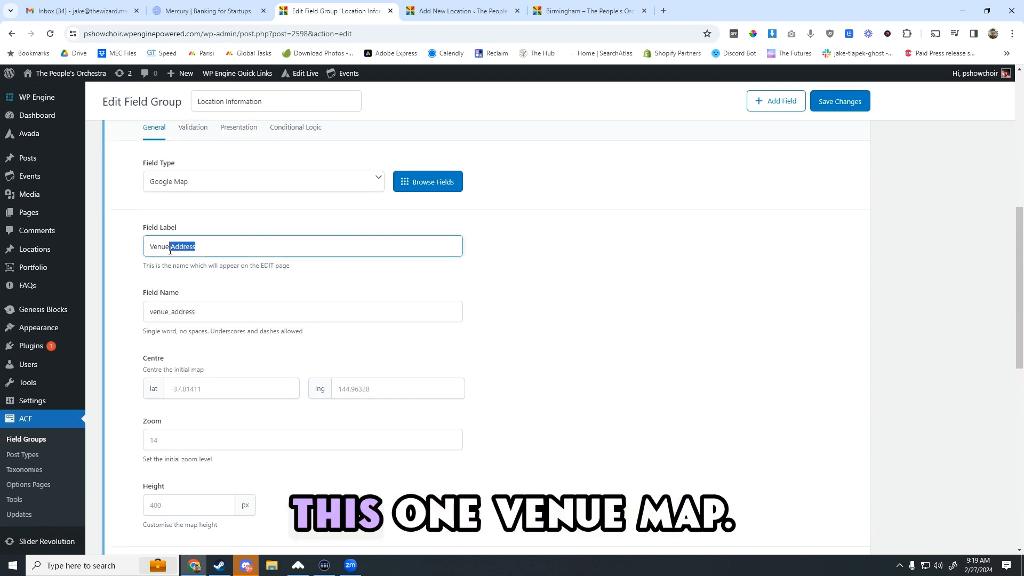
pyautogui.write('Map')
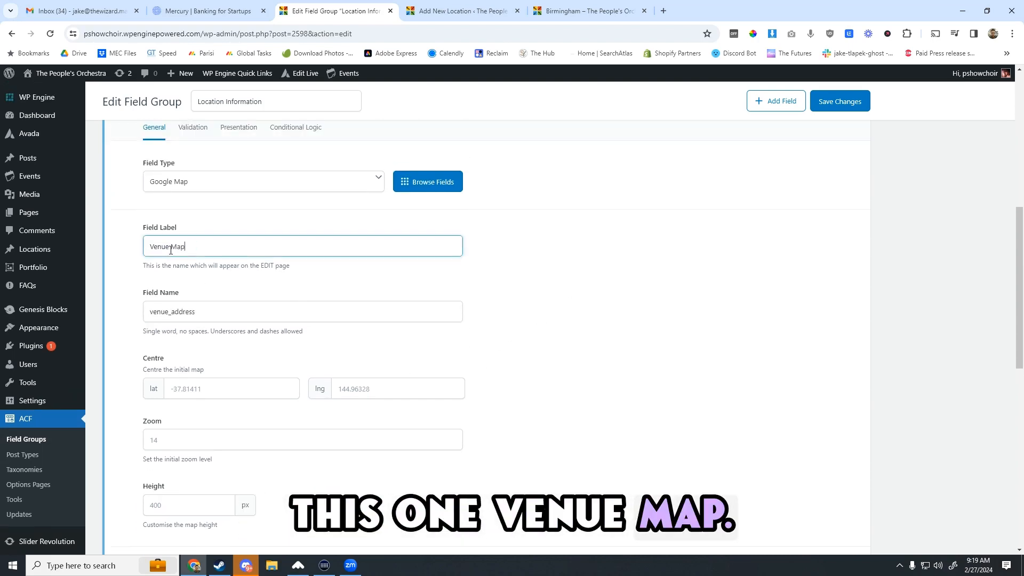
pyautogui.moveTo(192, 312); pyautogui.dragTo(179, 311)
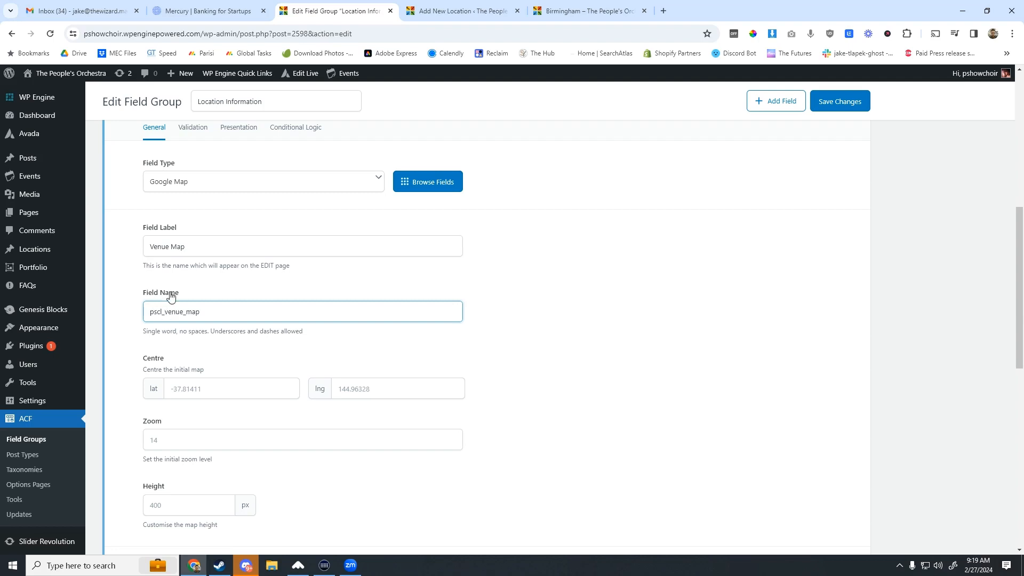
# - Close the Venue Map field's settings and add a sixth field to the group
pyautogui.scroll(-3, 519, 377)
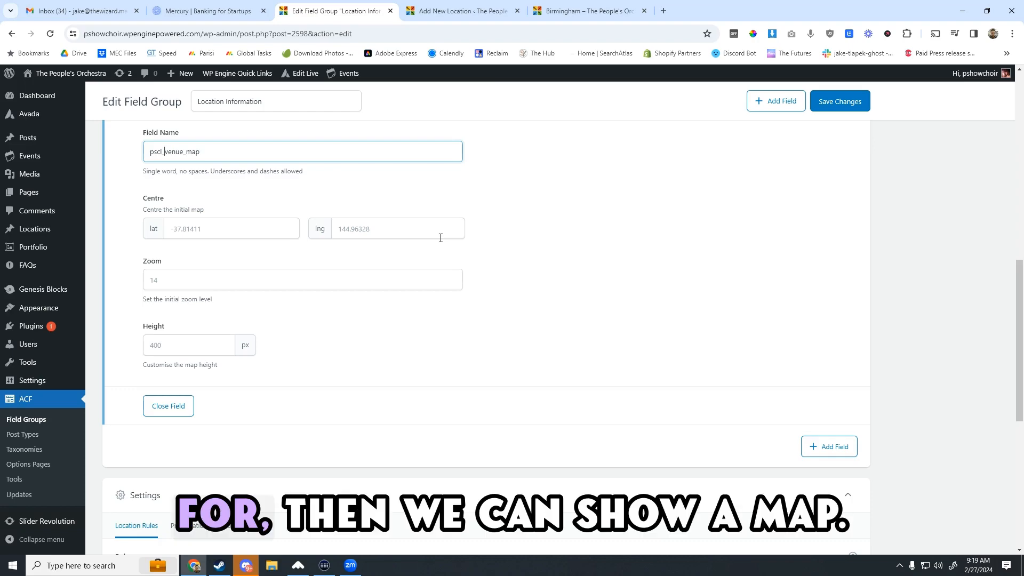
pyautogui.scroll(1, 328, 425)
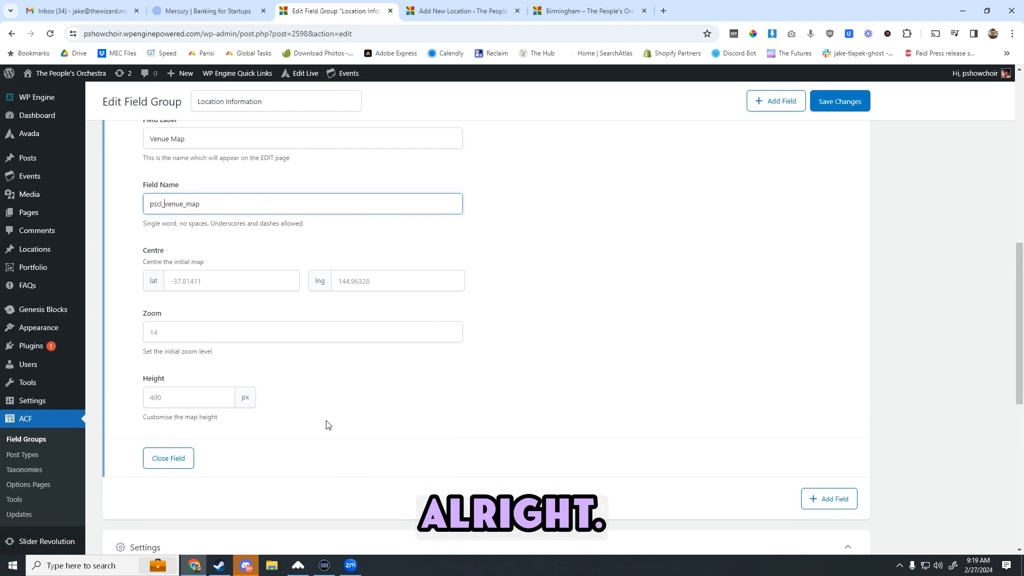
pyautogui.click(163, 460)
pyautogui.scroll(5, 326, 268)
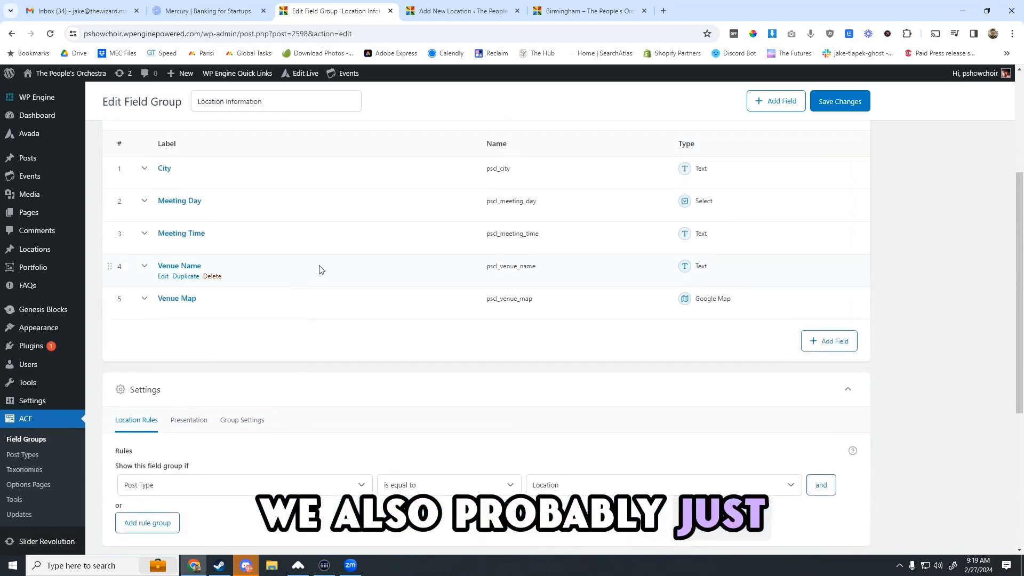
pyautogui.click(828, 341)
# - Look through the sixth field's available field types for one suited to a venue address
pyautogui.click(181, 421)
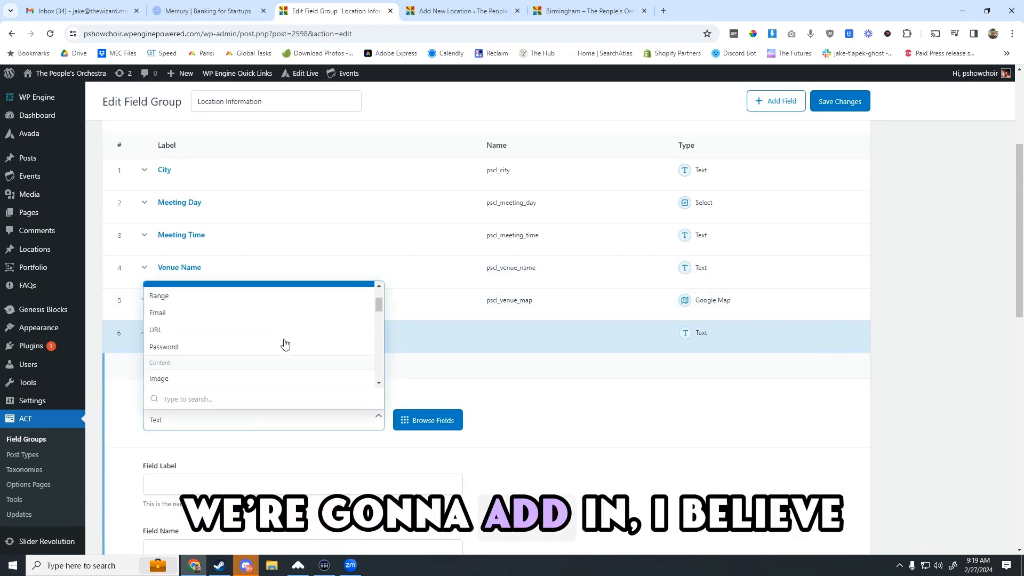
pyautogui.scroll(-6, 288, 345)
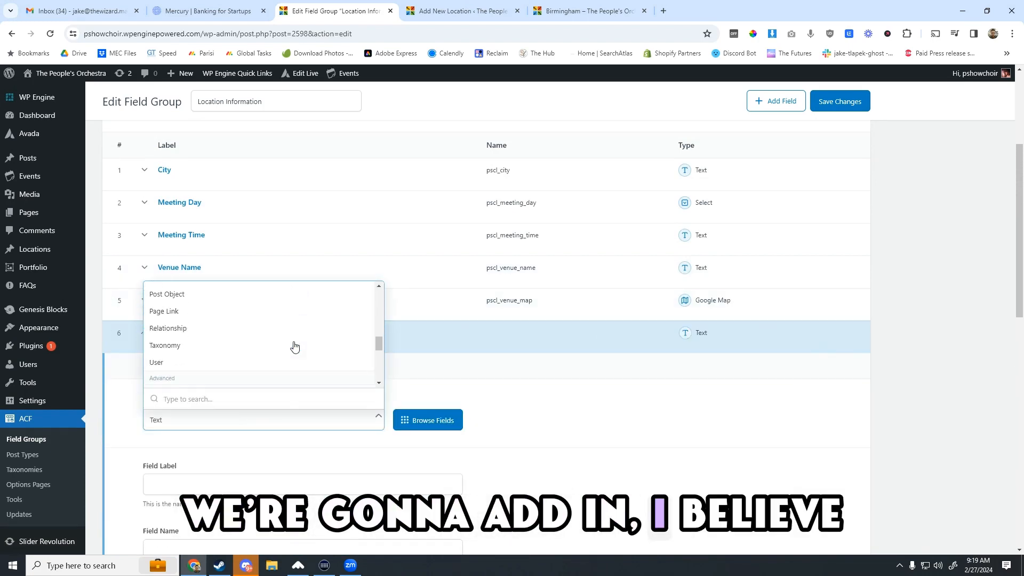
pyautogui.scroll(-5, 294, 346)
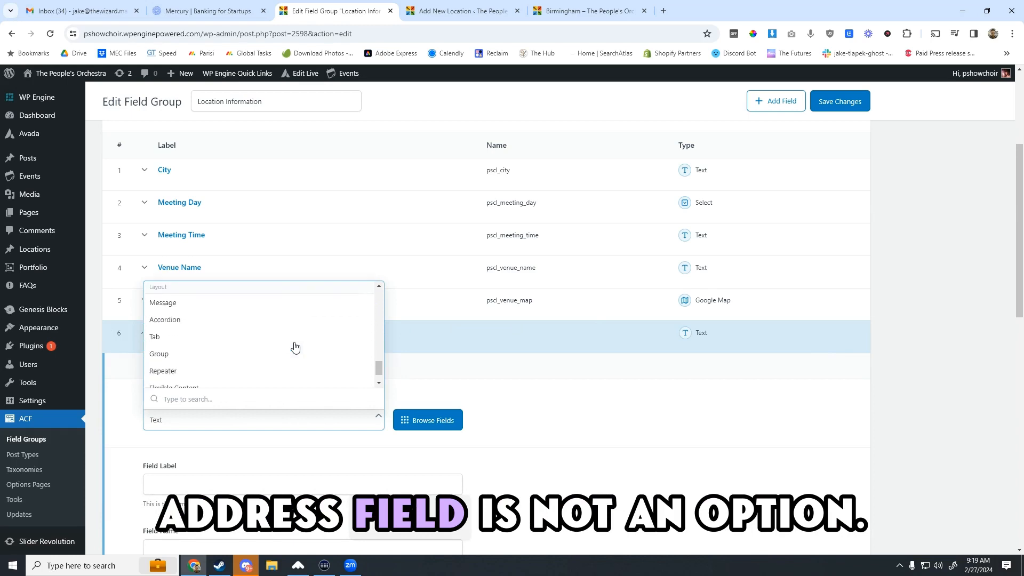
pyautogui.scroll(-1, 292, 347)
pyautogui.scroll(8, 259, 373)
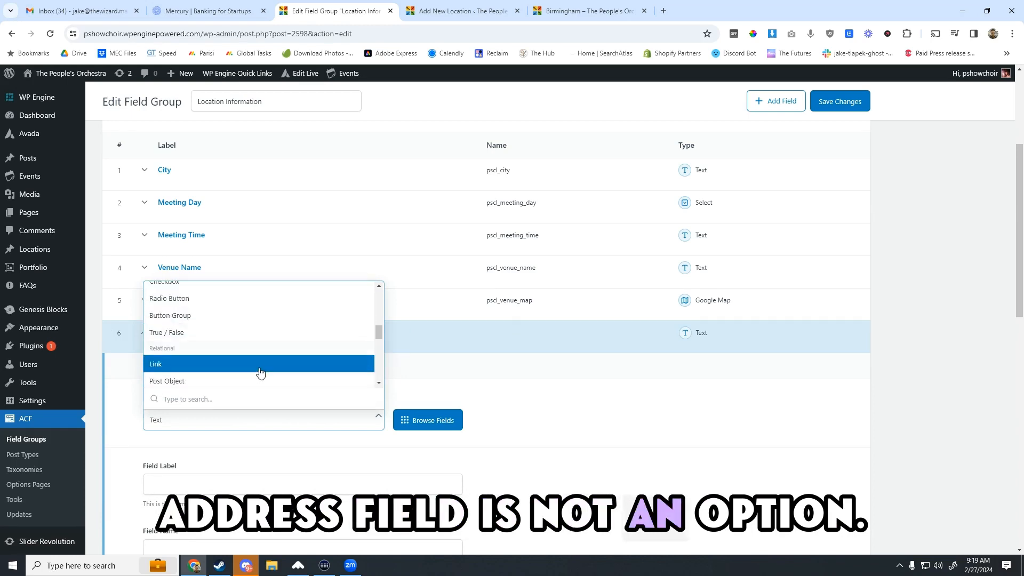
pyautogui.scroll(8, 264, 368)
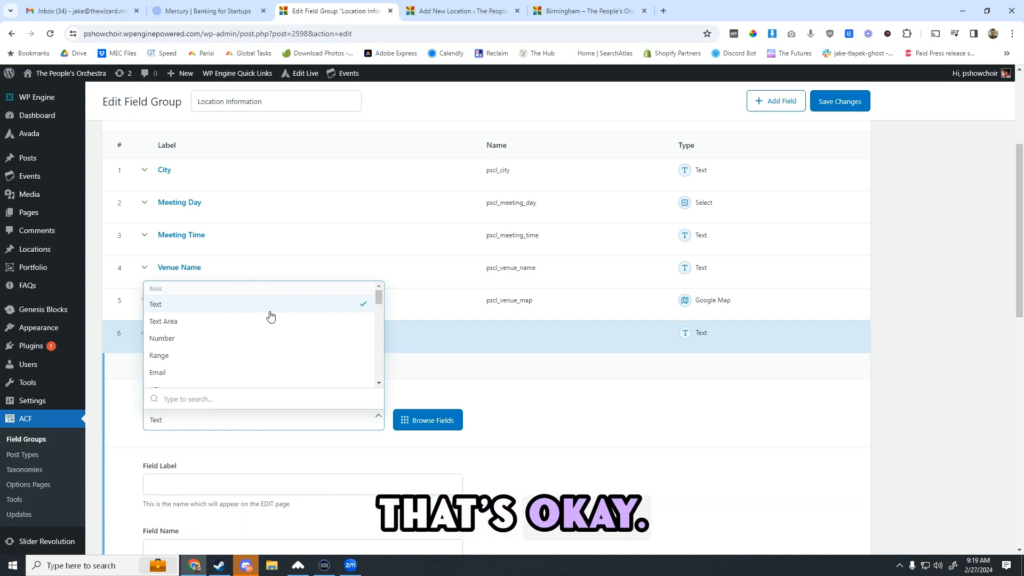
pyautogui.scroll(-1, 245, 315)
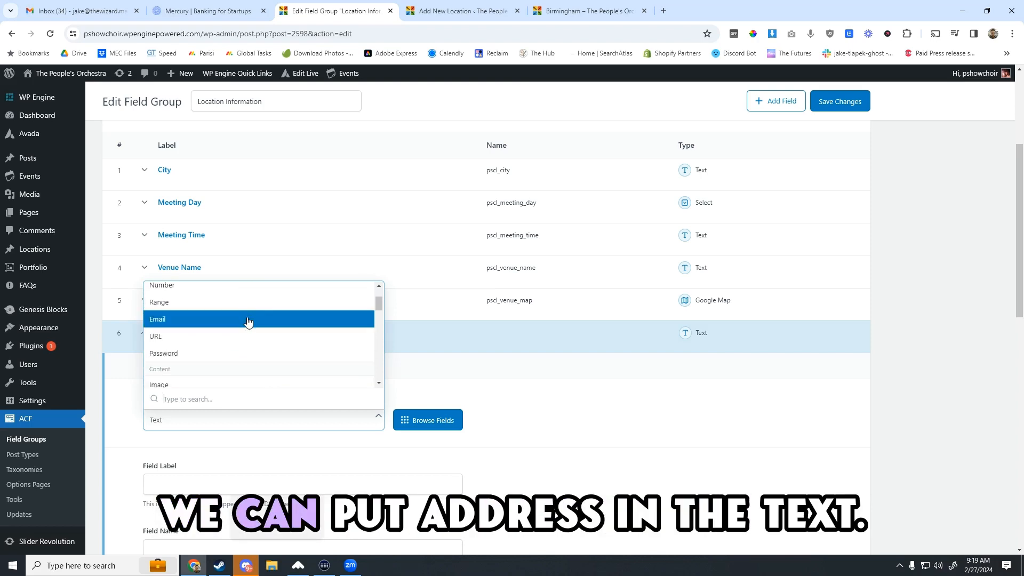
pyautogui.scroll(1, 245, 322)
pyautogui.scroll(-3, 246, 322)
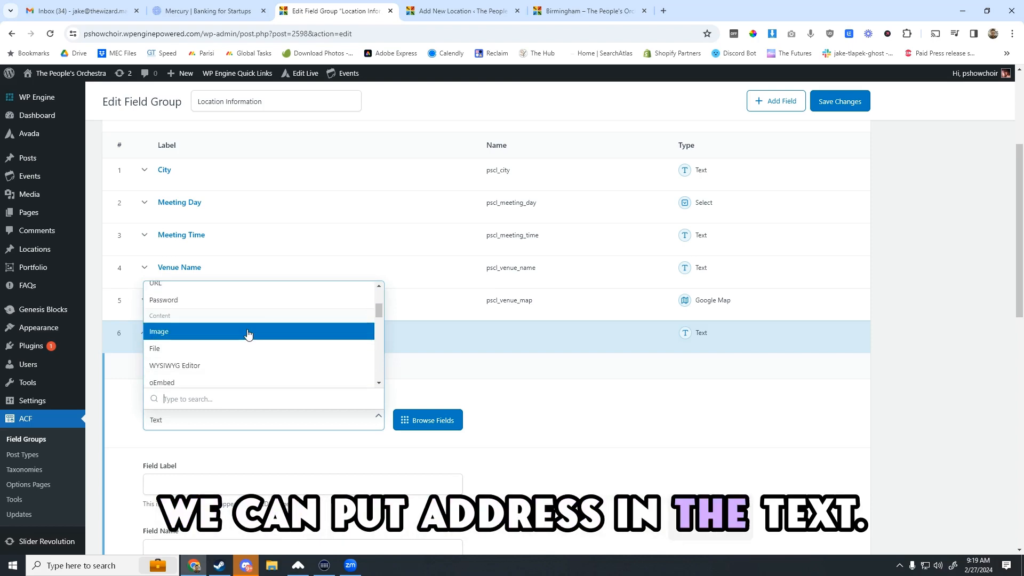
pyautogui.scroll(-2, 248, 334)
pyautogui.scroll(4, 249, 334)
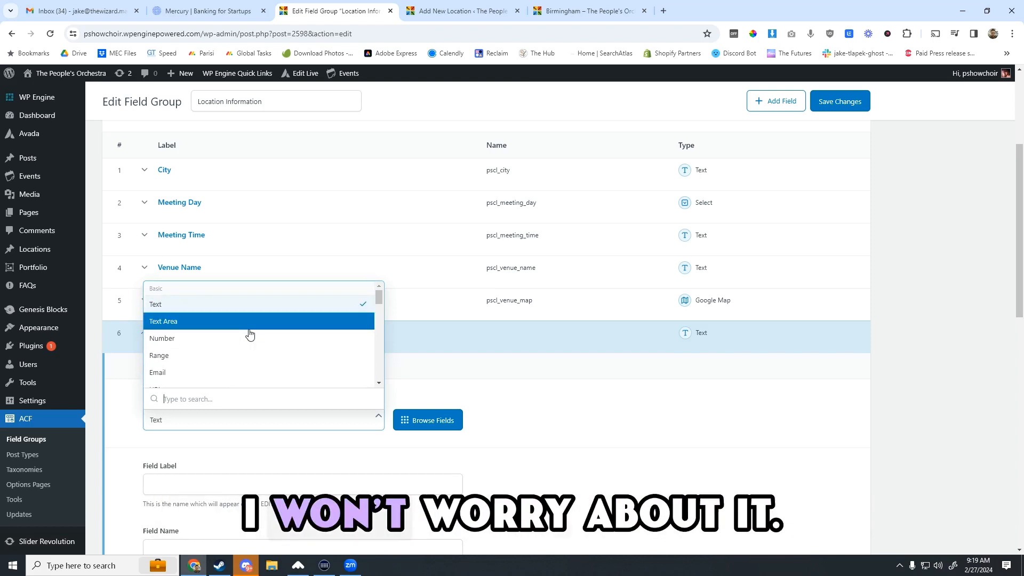
pyautogui.scroll(-1, 208, 311)
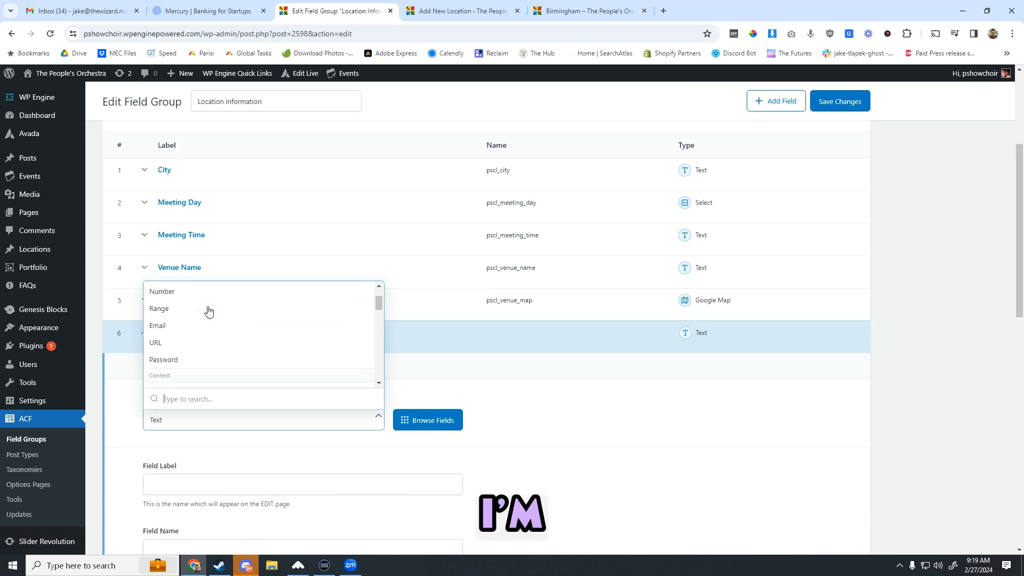
pyautogui.scroll(1, 208, 311)
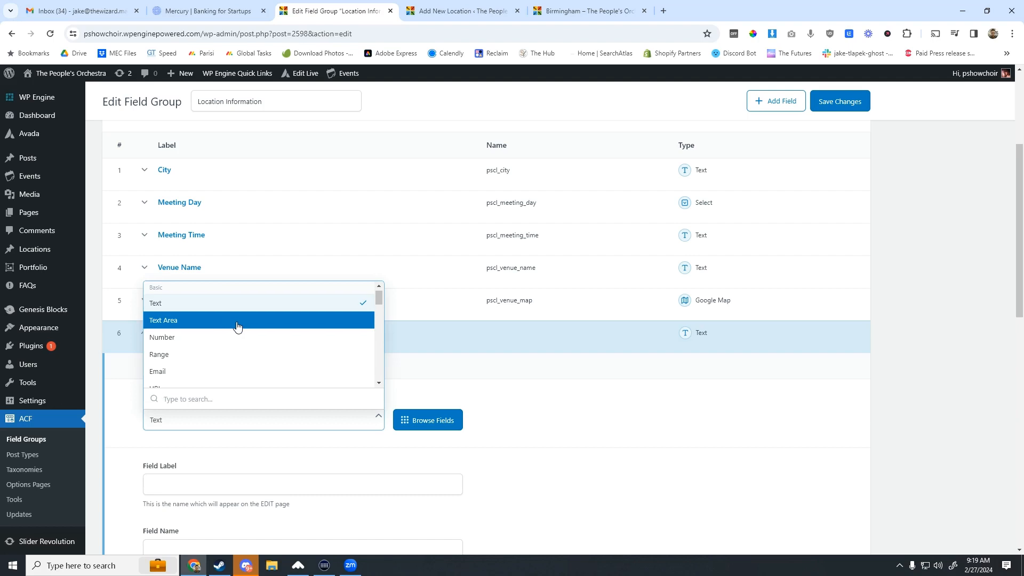
pyautogui.scroll(-3, 238, 327)
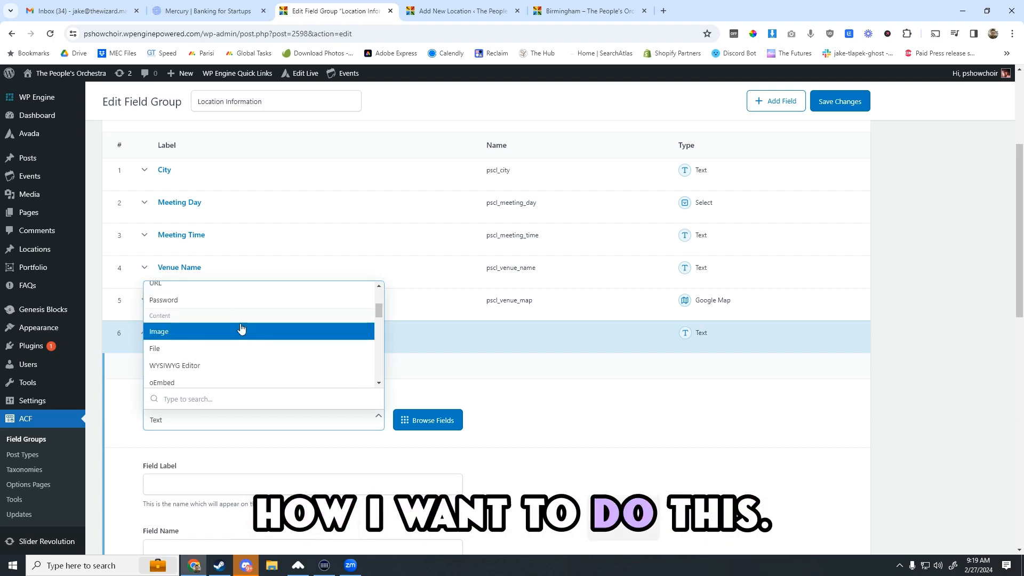
pyautogui.scroll(-2, 241, 329)
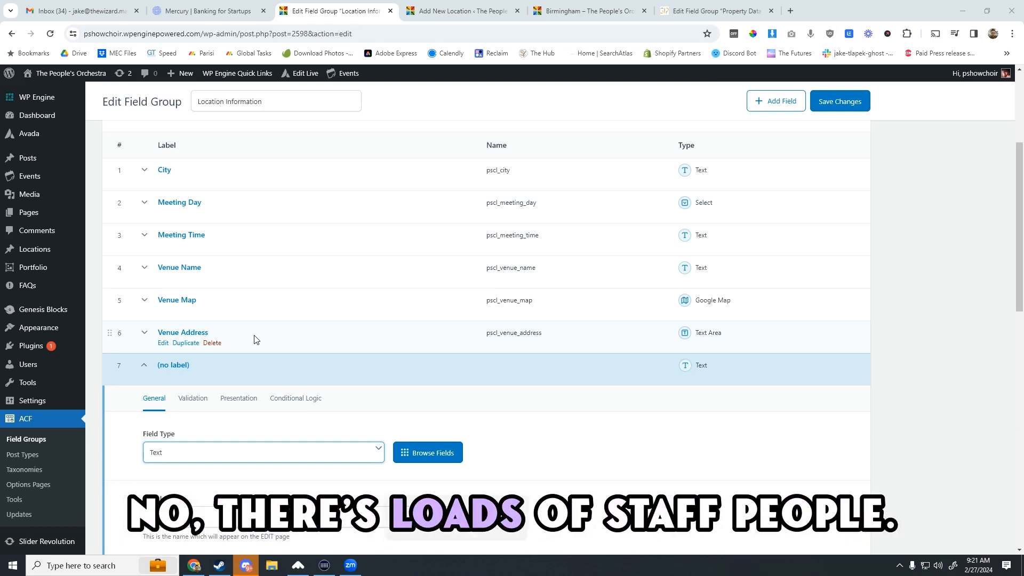
pyautogui.rightClick(267, 333)
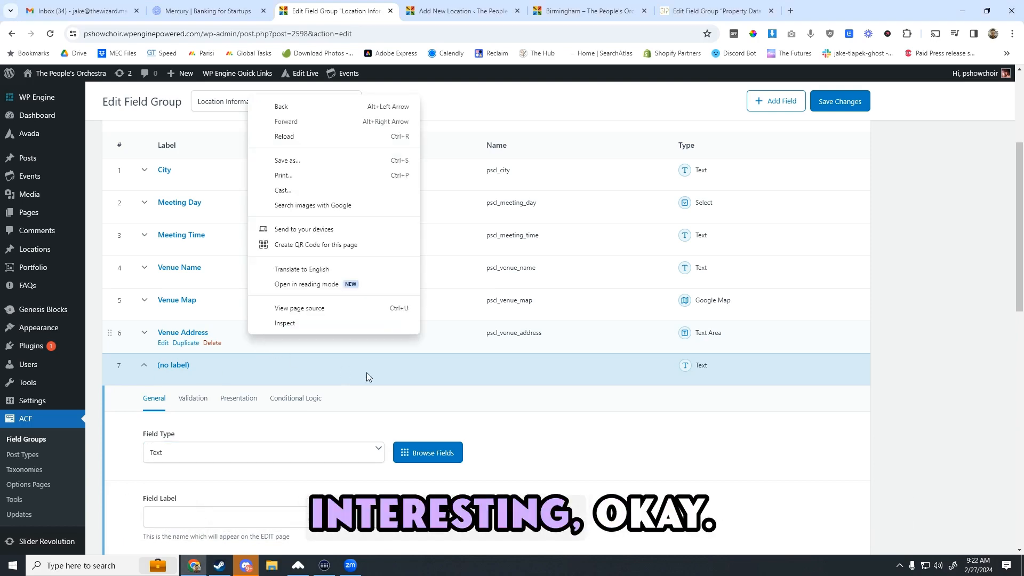
pyautogui.click(892, 372)
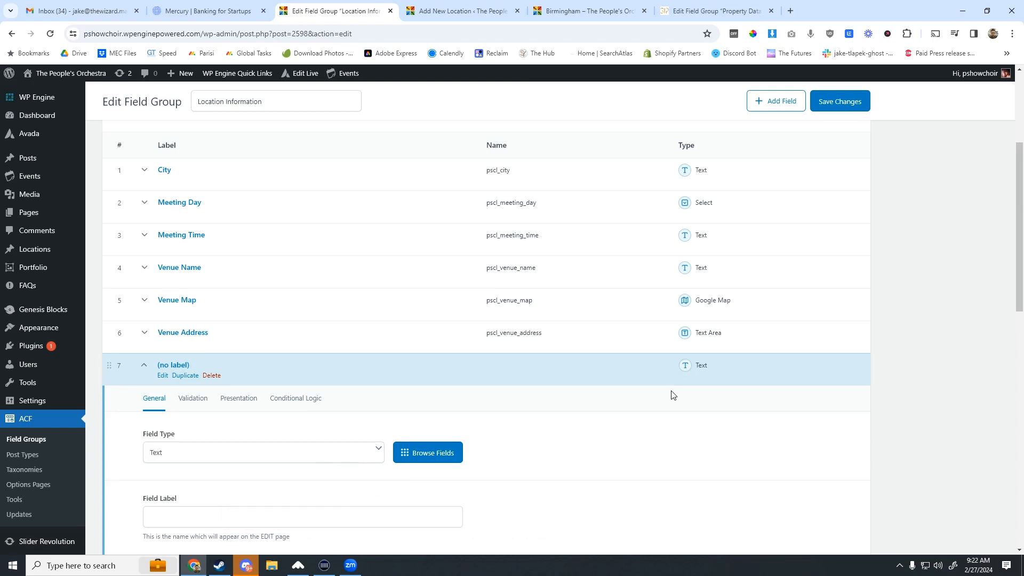
pyautogui.click(454, 373)
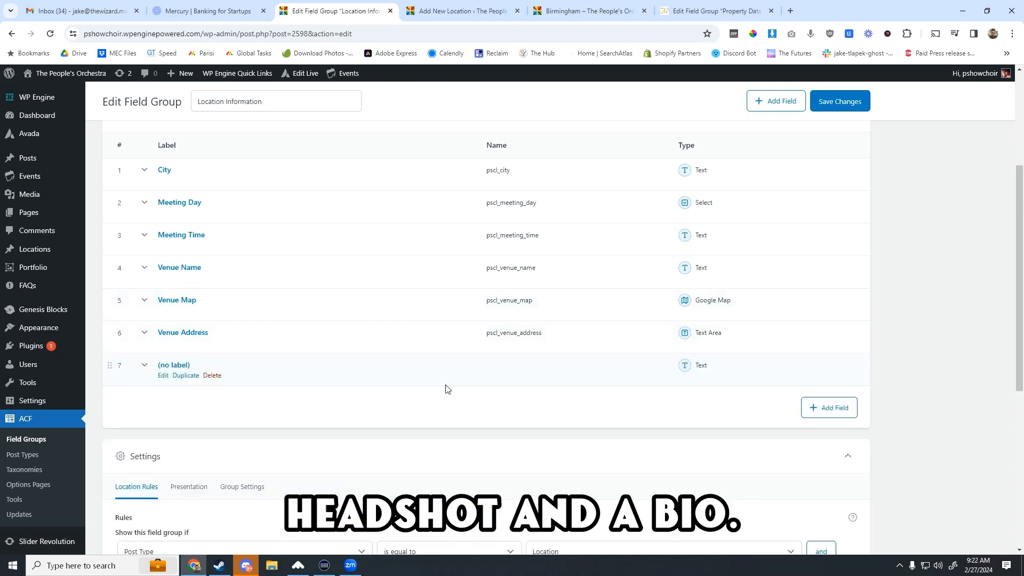
pyautogui.scroll(-2, 447, 389)
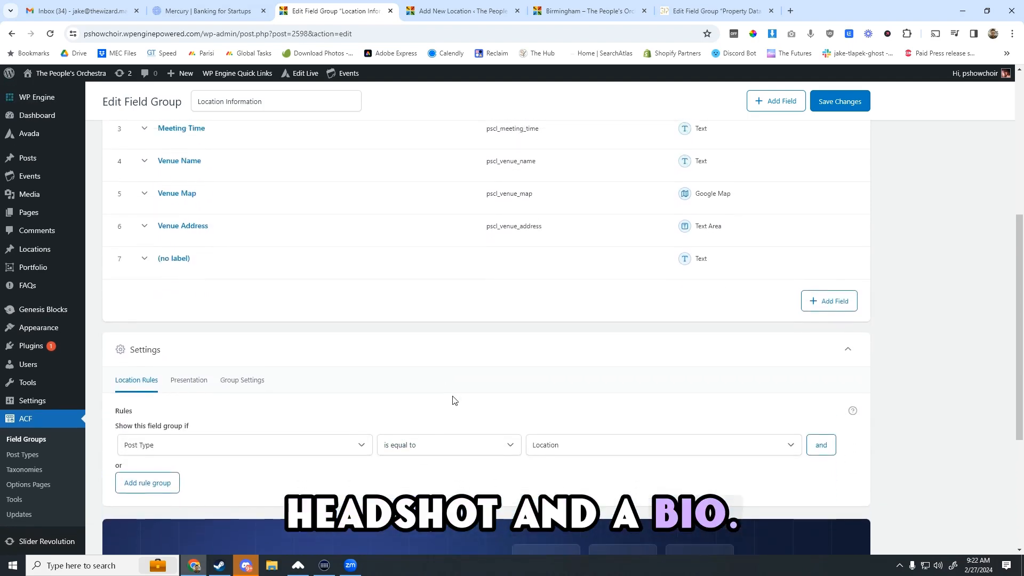
# - Reopen the unlabelled seventh field's settings and look through its available field types without changing the type
pyautogui.click(147, 262)
pyautogui.scroll(-1, 256, 354)
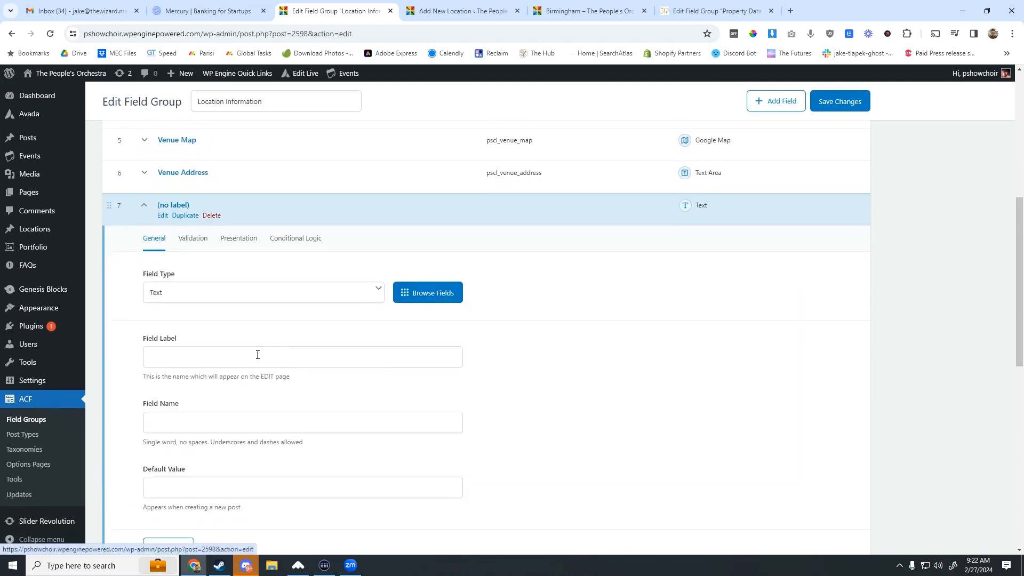
pyautogui.click(224, 293)
pyautogui.scroll(-5, 269, 323)
pyautogui.scroll(4, 269, 323)
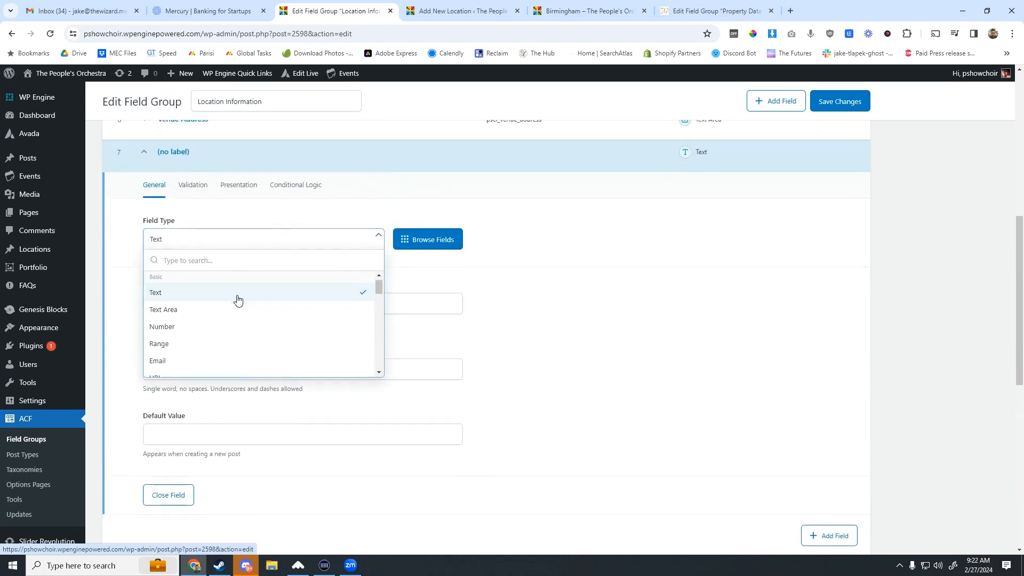
pyautogui.scroll(-6, 238, 300)
pyautogui.scroll(-5, 239, 300)
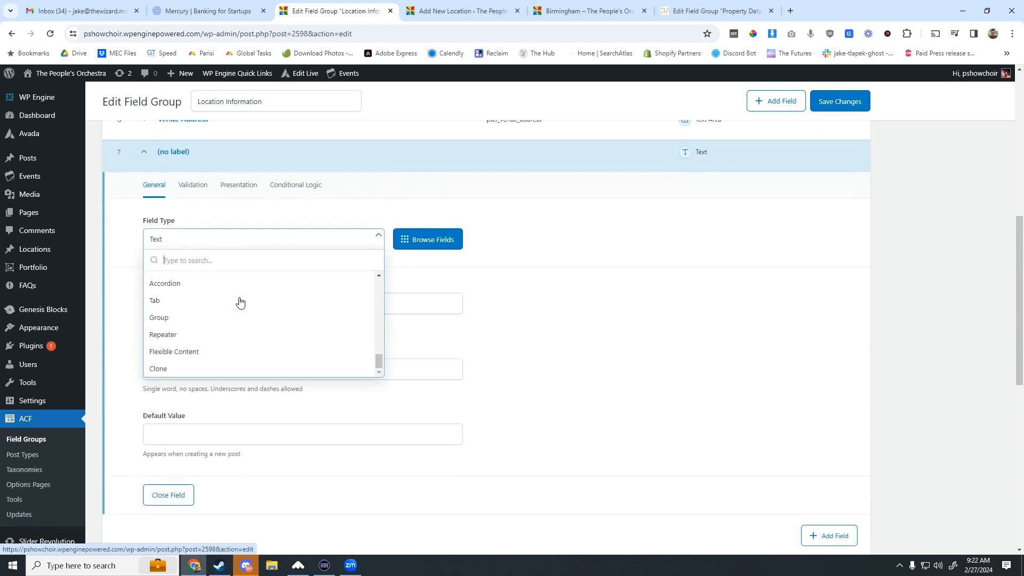
pyautogui.scroll(5, 235, 346)
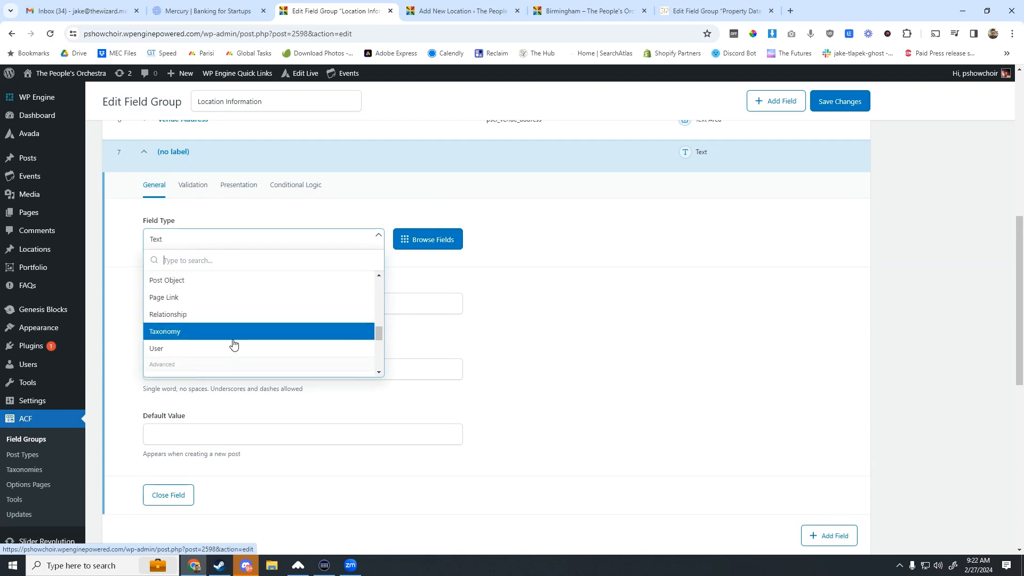
pyautogui.click(569, 335)
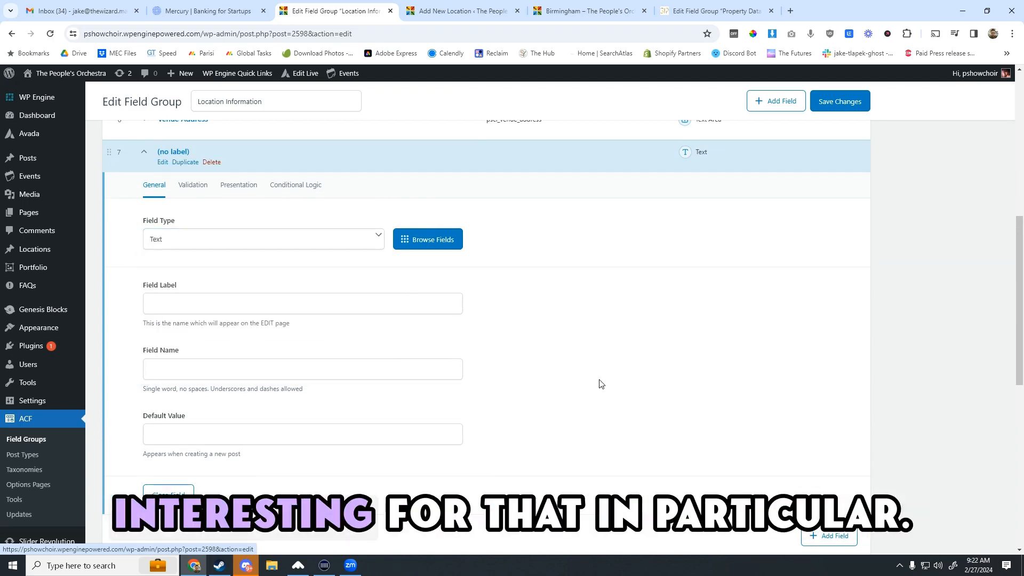
# - Collapse the unlabelled seventh field and save the Location Information field group
pyautogui.click(645, 144)
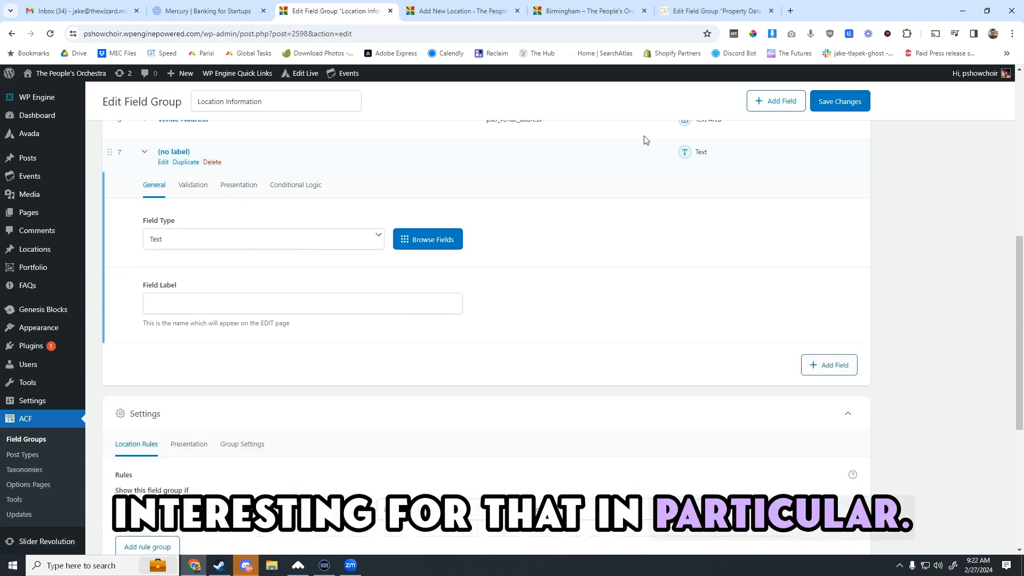
pyautogui.click(848, 102)
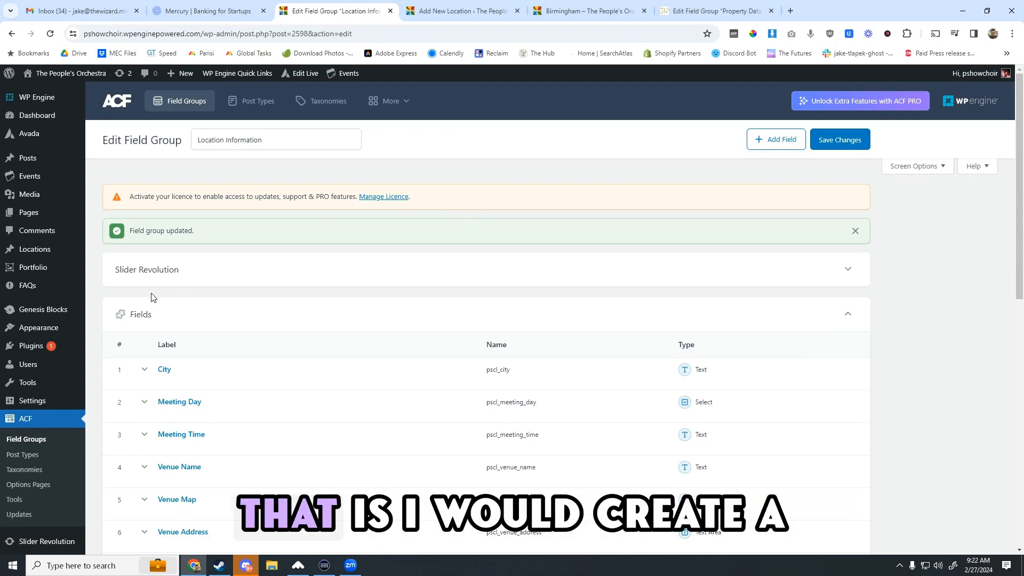
pyautogui.scroll(-5, 153, 297)
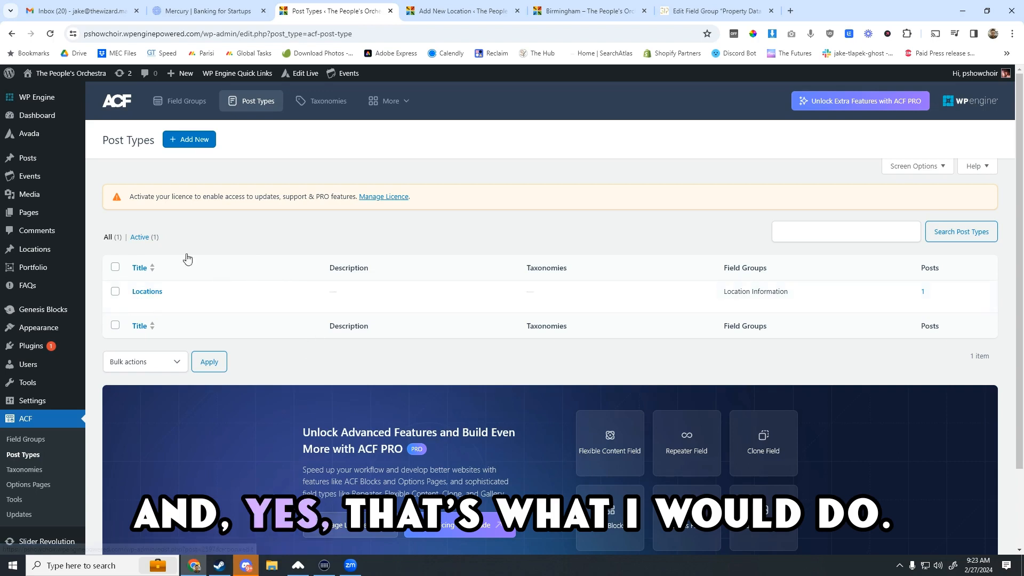
# - Start a new post type and set both its plural and singular labels to Staff
pyautogui.click(189, 140)
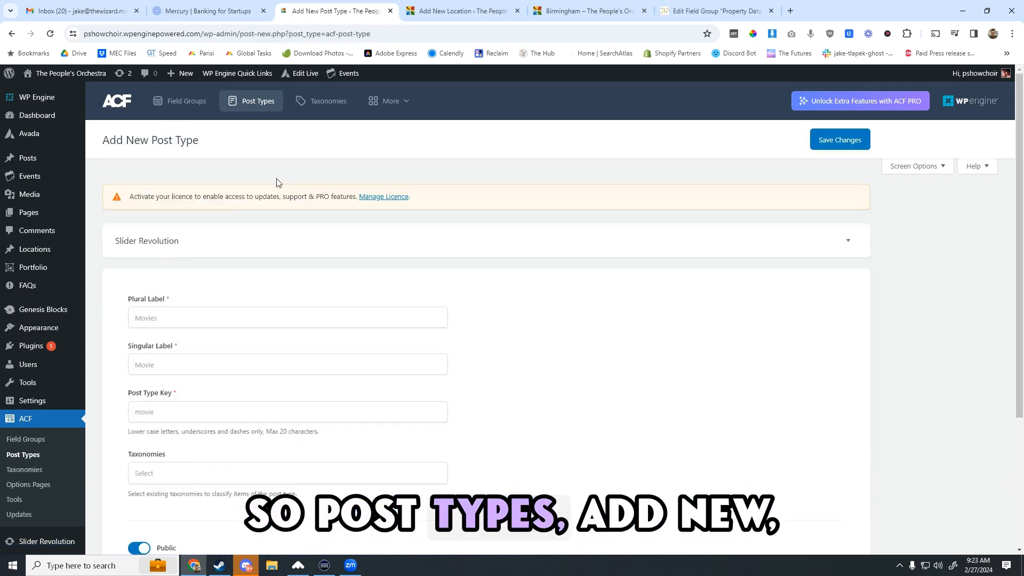
pyautogui.click(166, 320)
pyautogui.write('Staff')
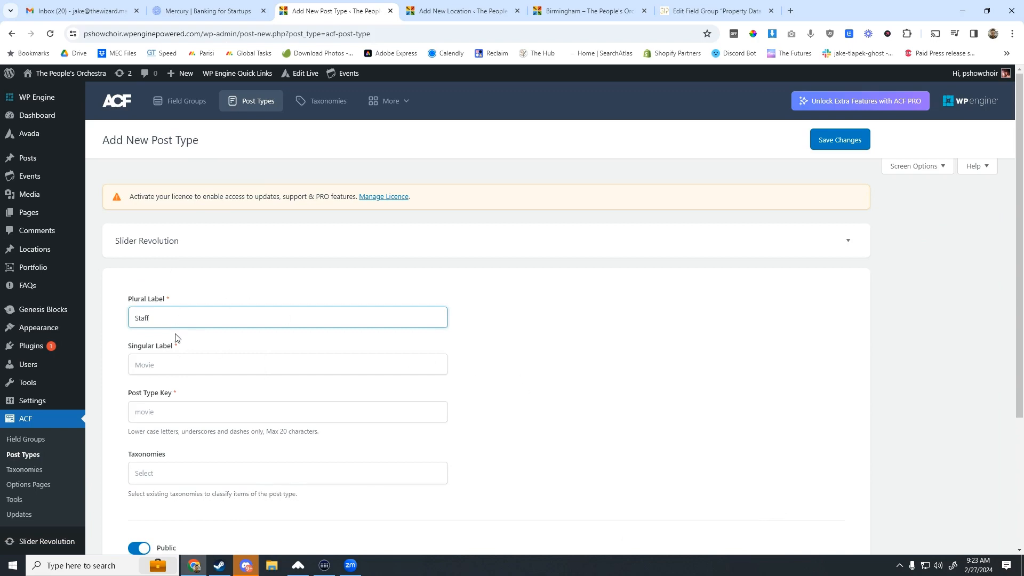
pyautogui.click(184, 362)
pyautogui.write('Staff')
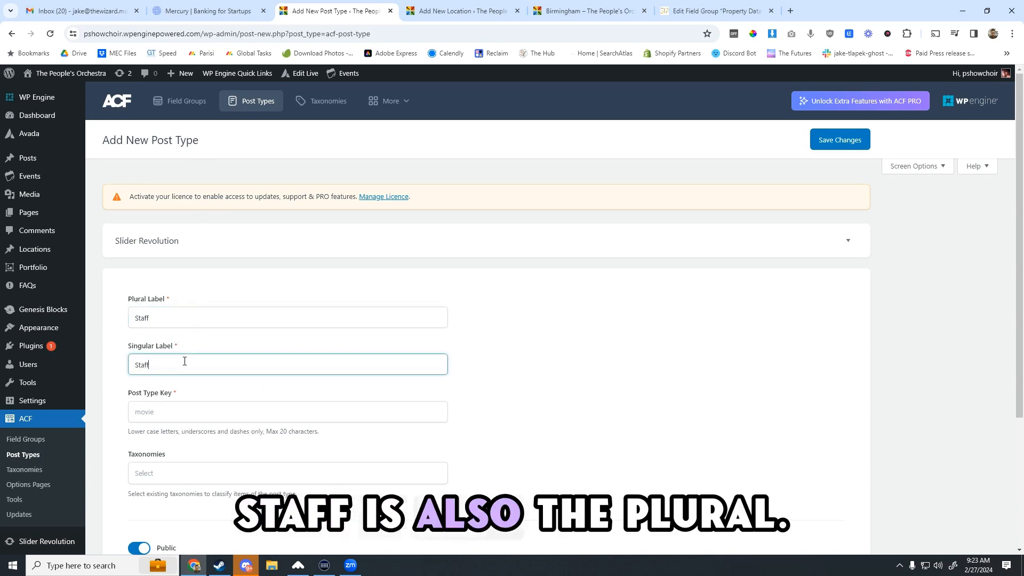
# - Set the new post type's key to psc_staff and save the post type
pyautogui.scroll(-1, 328, 348)
pyautogui.click(234, 344)
pyautogui.click(135, 358)
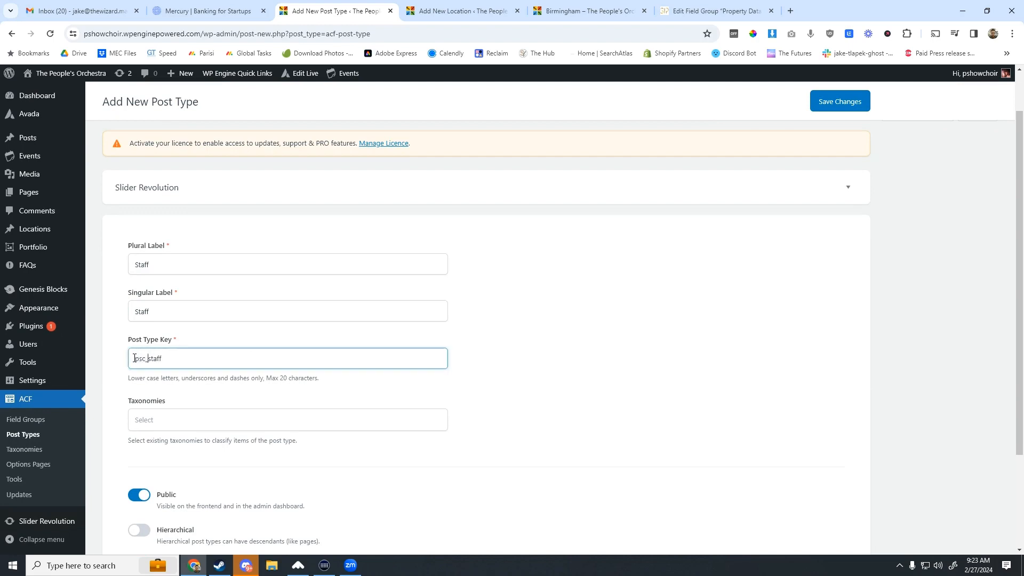
pyautogui.click(613, 378)
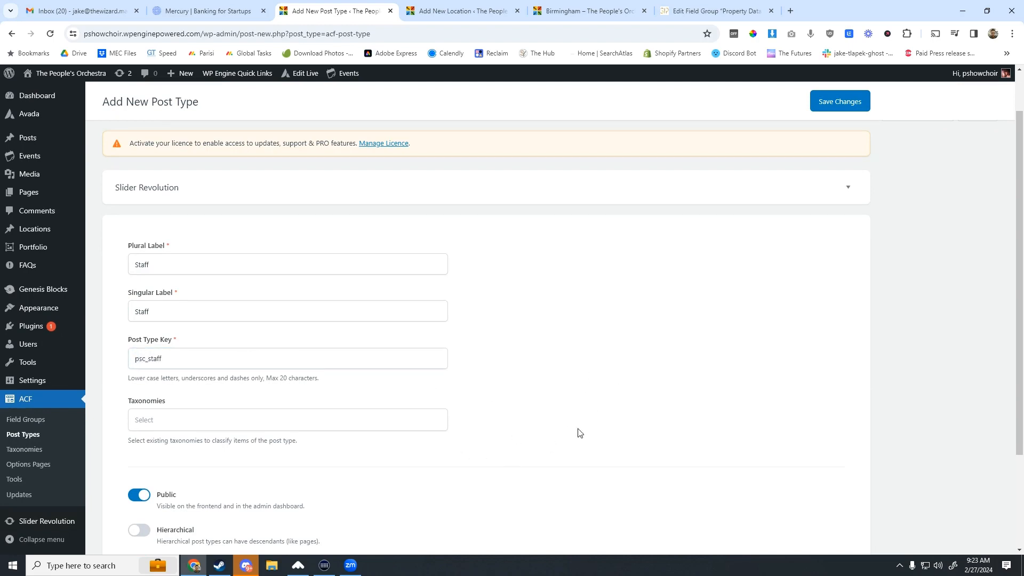
pyautogui.scroll(-3, 580, 433)
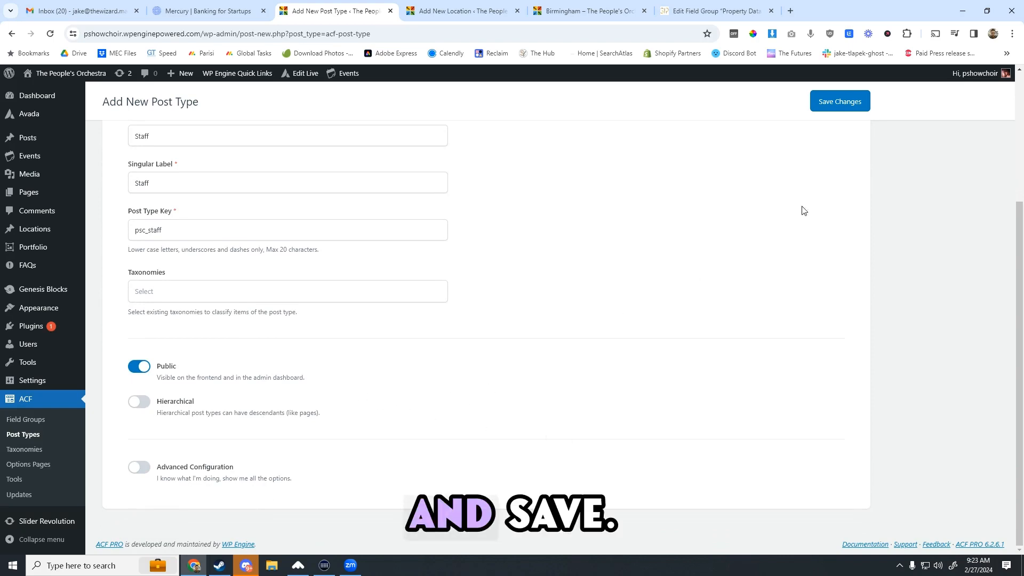
pyautogui.scroll(3, 802, 210)
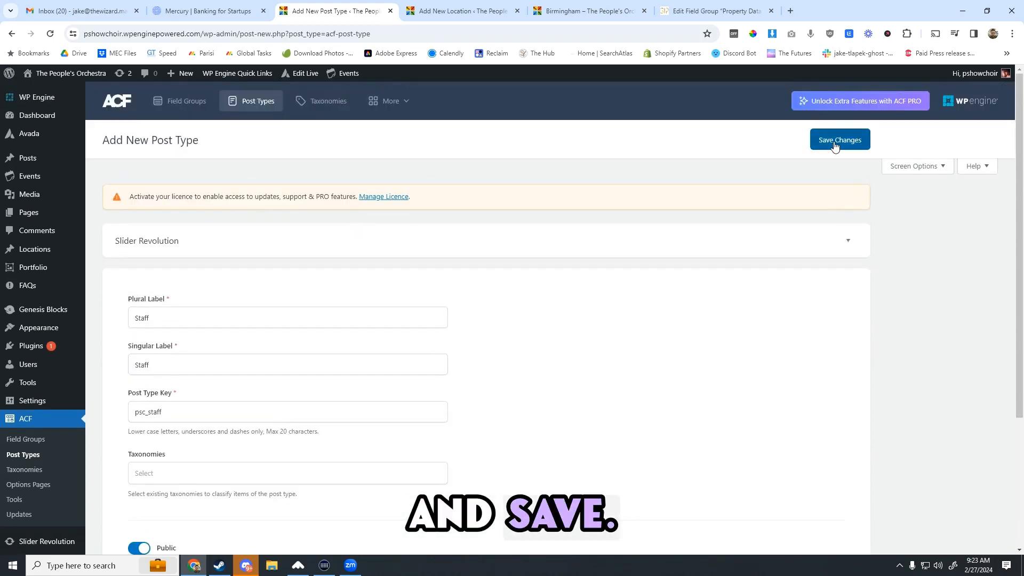
pyautogui.click(835, 147)
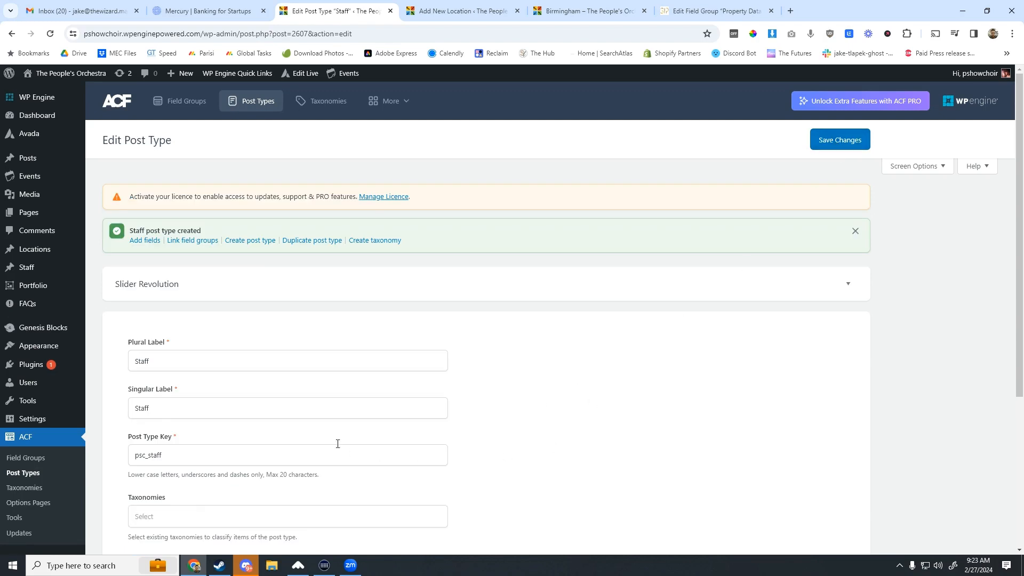
# - Return to the ACF field groups and open Location Information for editing
pyautogui.scroll(-5, 338, 443)
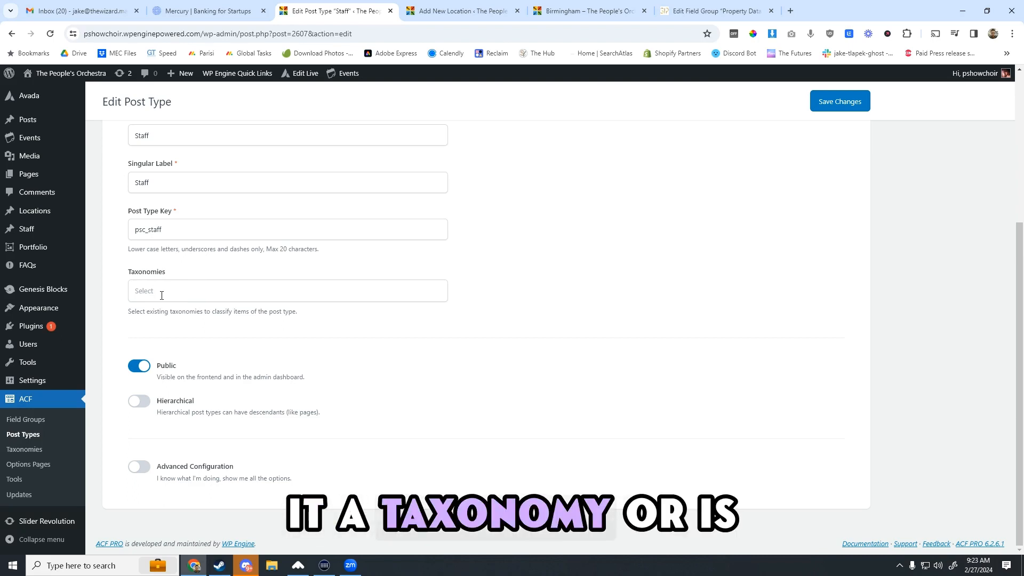
pyautogui.click(16, 419)
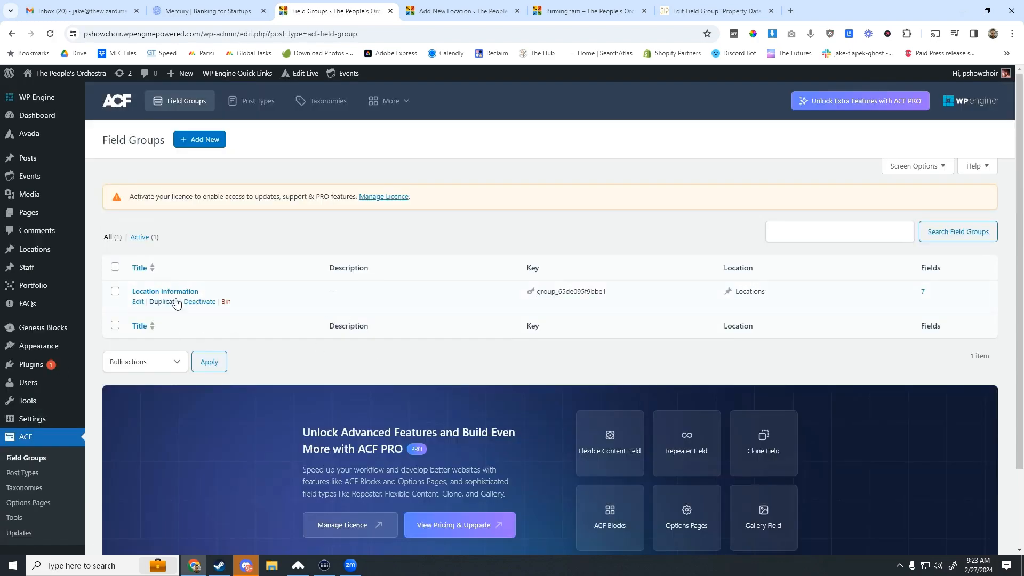
pyautogui.click(137, 302)
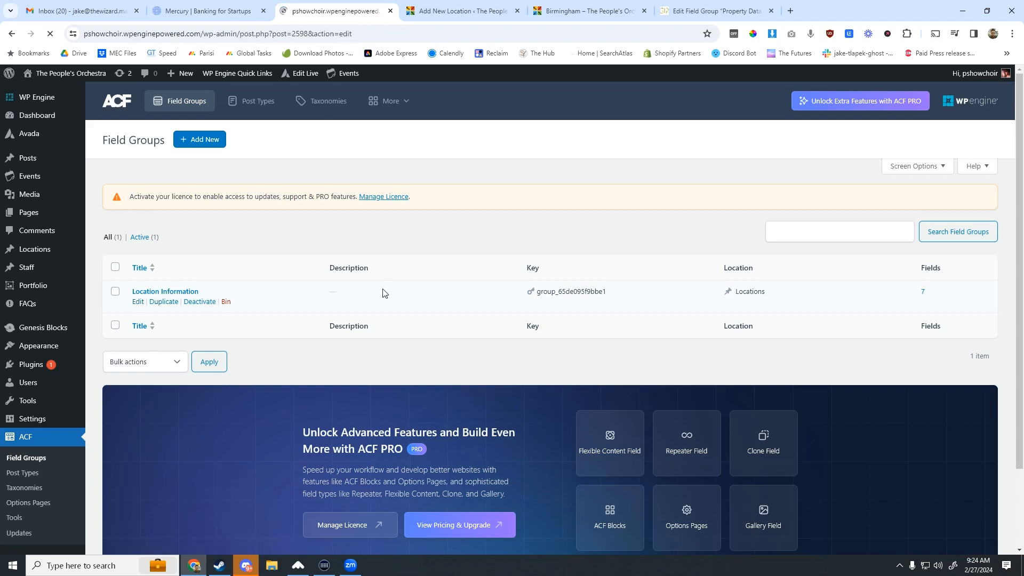
pyautogui.scroll(-5, 320, 254)
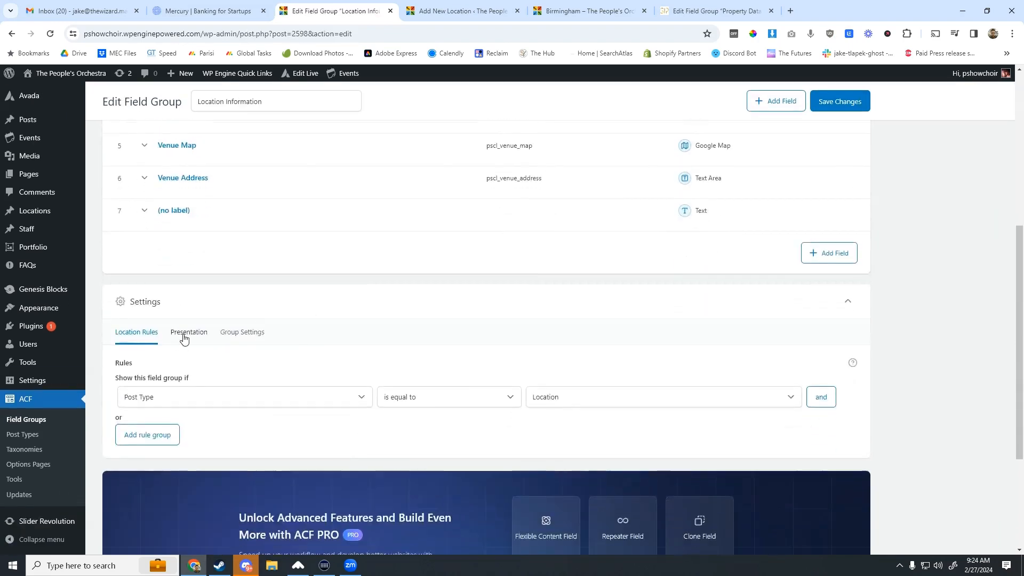
# - Expand the unlabelled seventh field and change its field type to Relationship
pyautogui.click(176, 212)
pyautogui.click(224, 296)
pyautogui.scroll(-3, 259, 383)
pyautogui.scroll(-8, 259, 383)
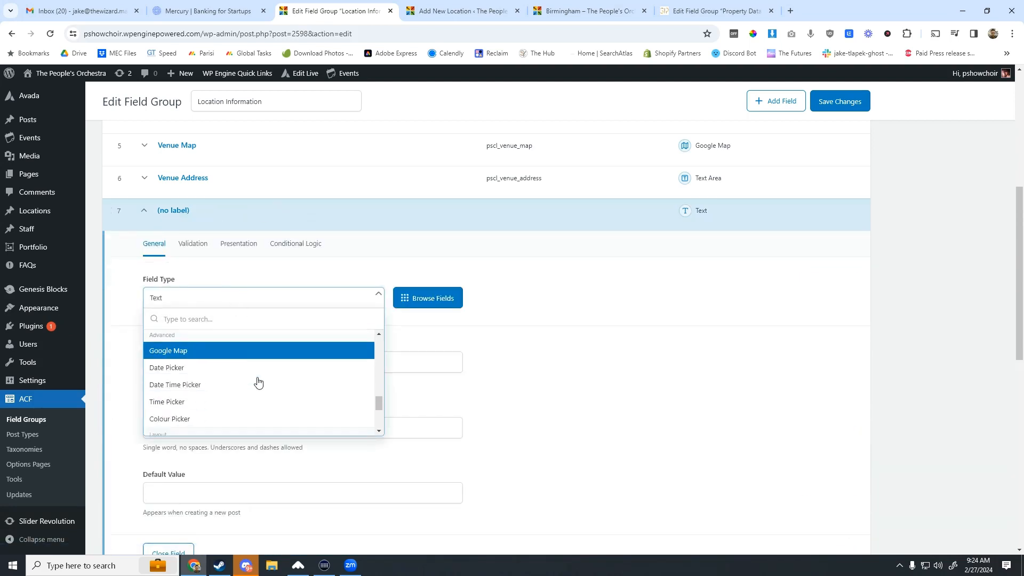
pyautogui.scroll(1, 240, 423)
pyautogui.scroll(5, 239, 423)
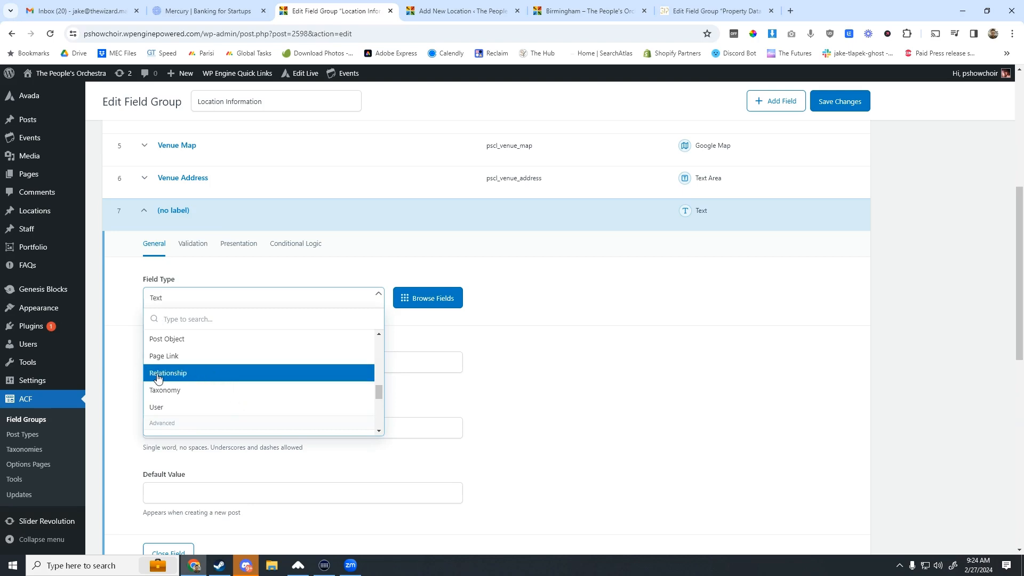
pyautogui.click(158, 379)
# - Restrict the relationship field to the Staff post type
pyautogui.scroll(-3, 197, 368)
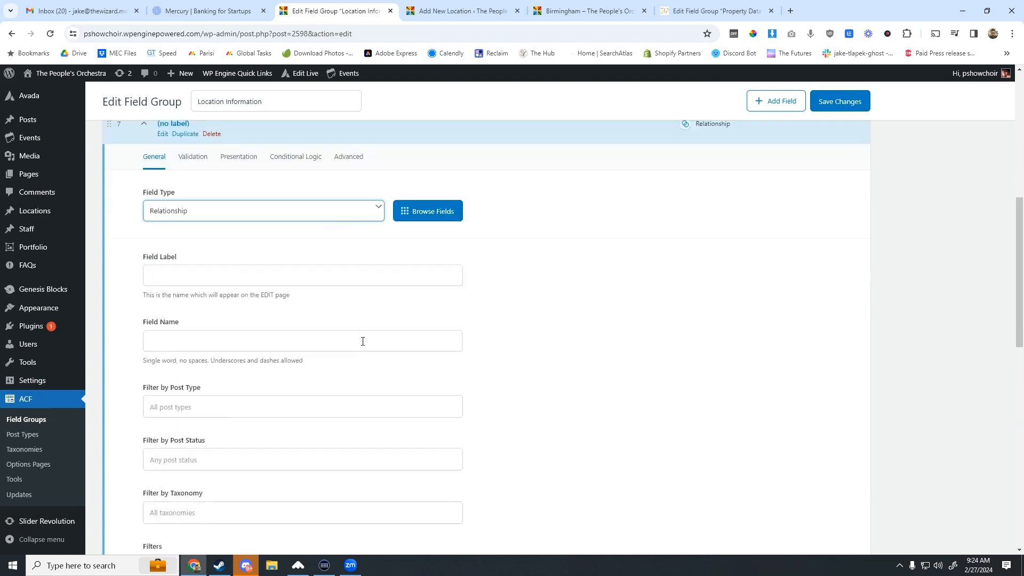
pyautogui.click(230, 332)
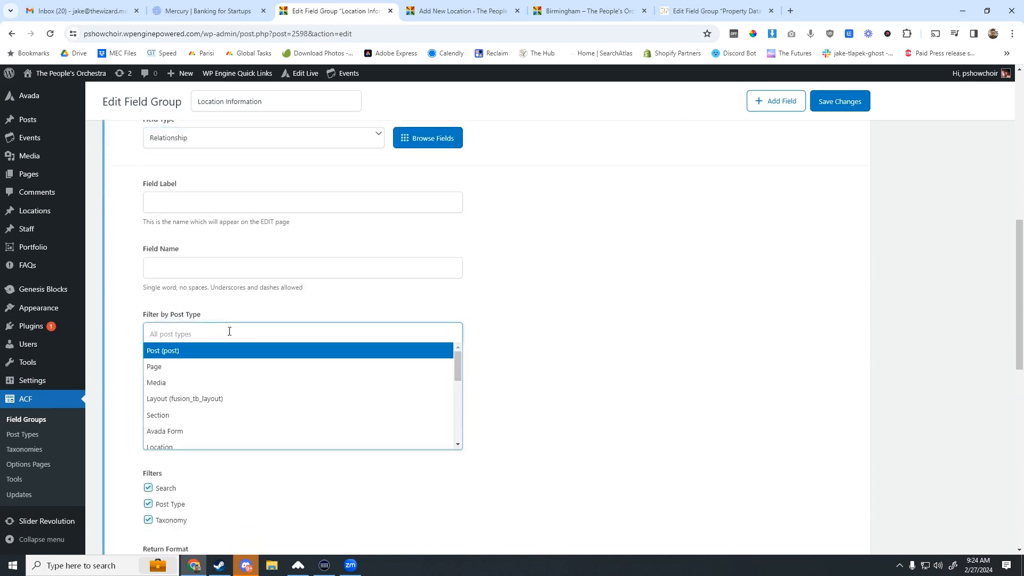
pyautogui.scroll(-5, 230, 331)
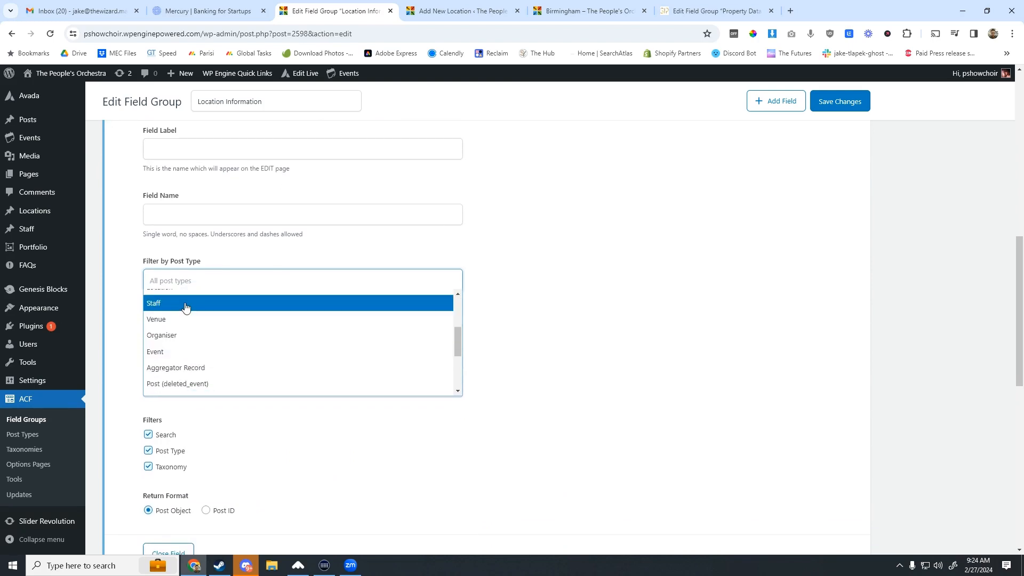
pyautogui.click(186, 308)
pyautogui.scroll(-1, 546, 306)
pyautogui.scroll(1, 546, 307)
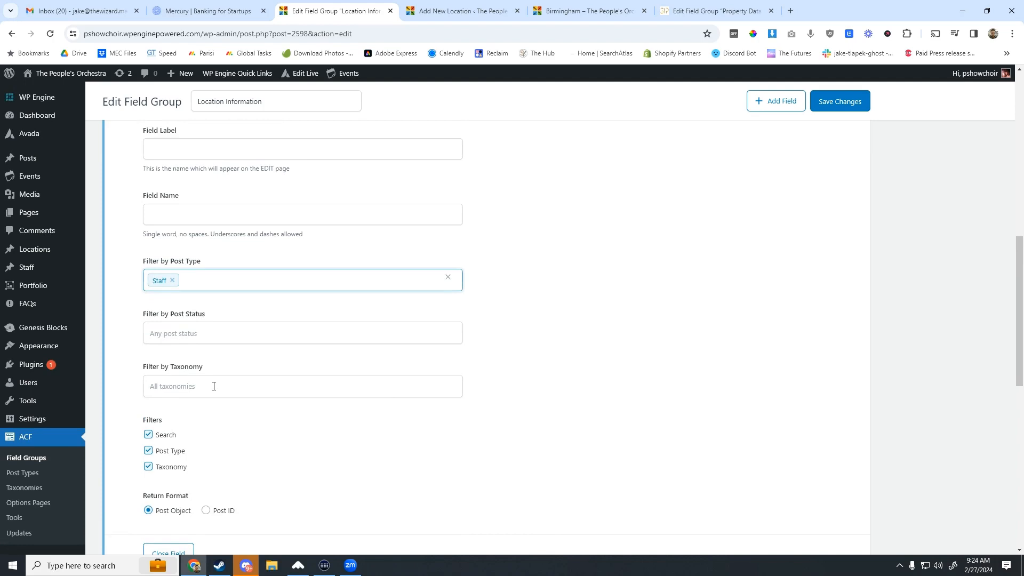
# - Look through the taxonomies available for filtering the relationship field, then dismiss the list
pyautogui.click(214, 386)
pyautogui.scroll(-3, 214, 386)
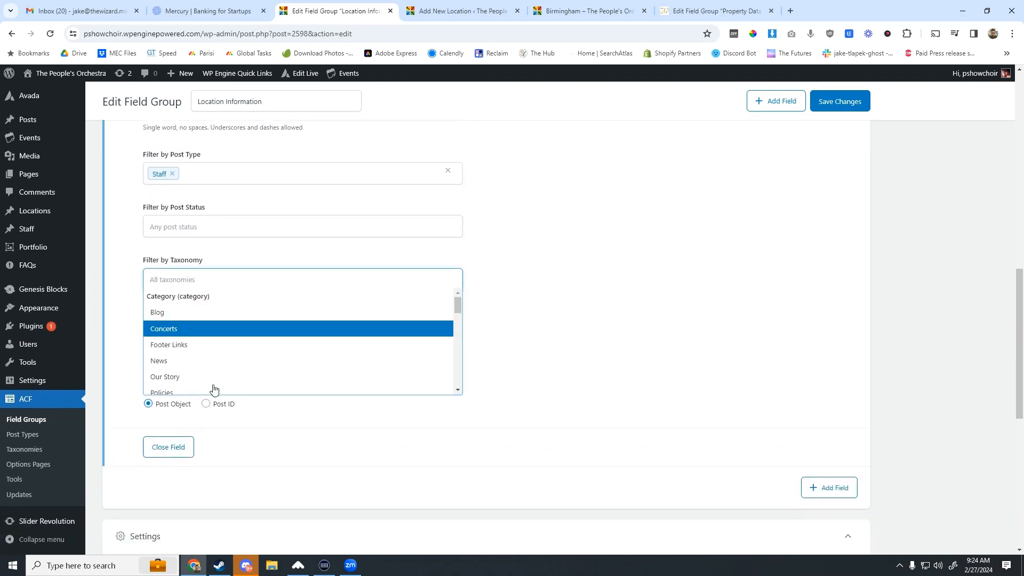
pyautogui.scroll(-2, 353, 302)
pyautogui.scroll(-8, 352, 302)
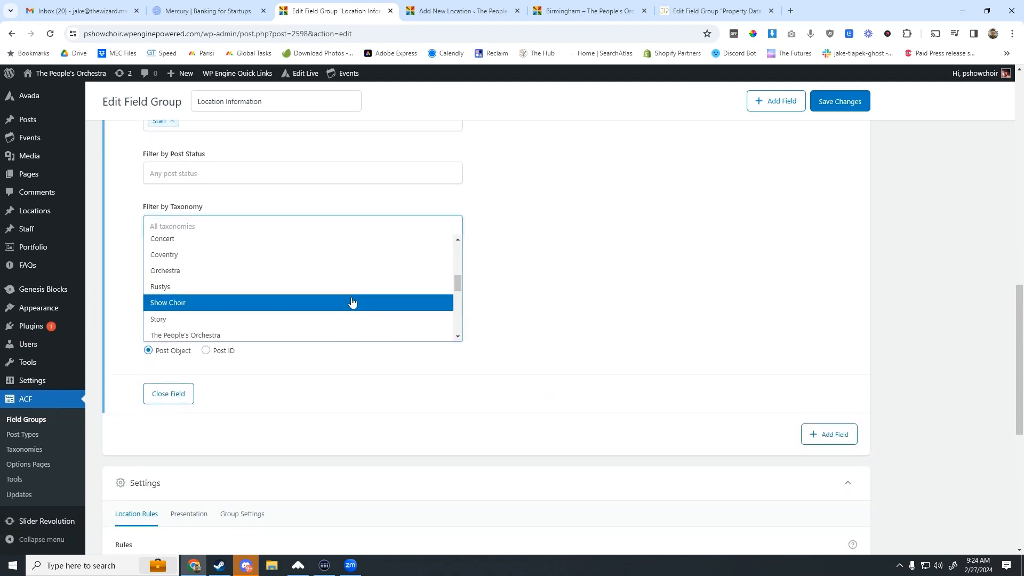
pyautogui.scroll(-2, 352, 302)
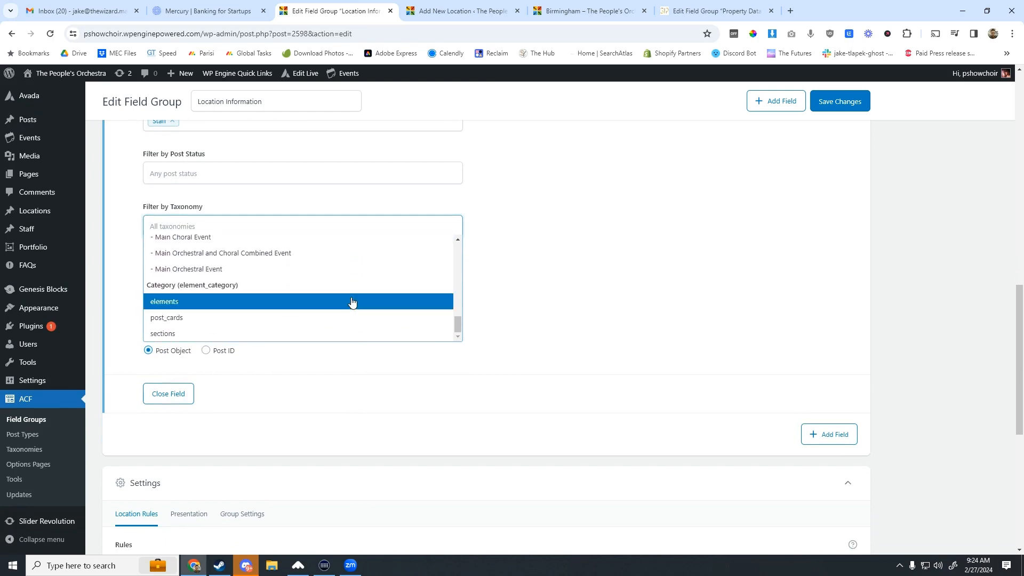
pyautogui.scroll(3, 352, 302)
pyautogui.scroll(10, 352, 302)
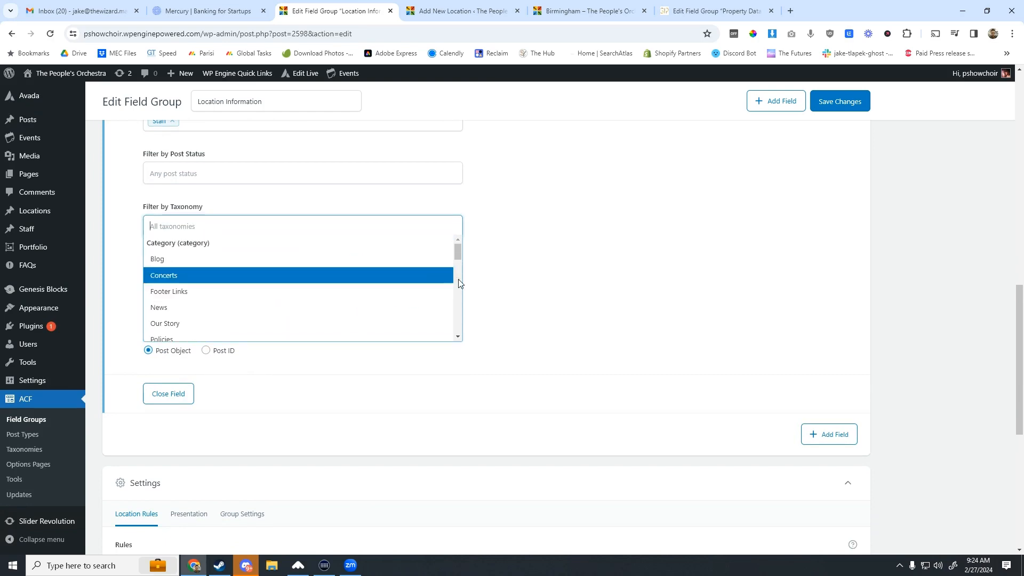
pyautogui.click(574, 264)
# - Collapse the relationship field's settings in the field group
pyautogui.scroll(6, 421, 335)
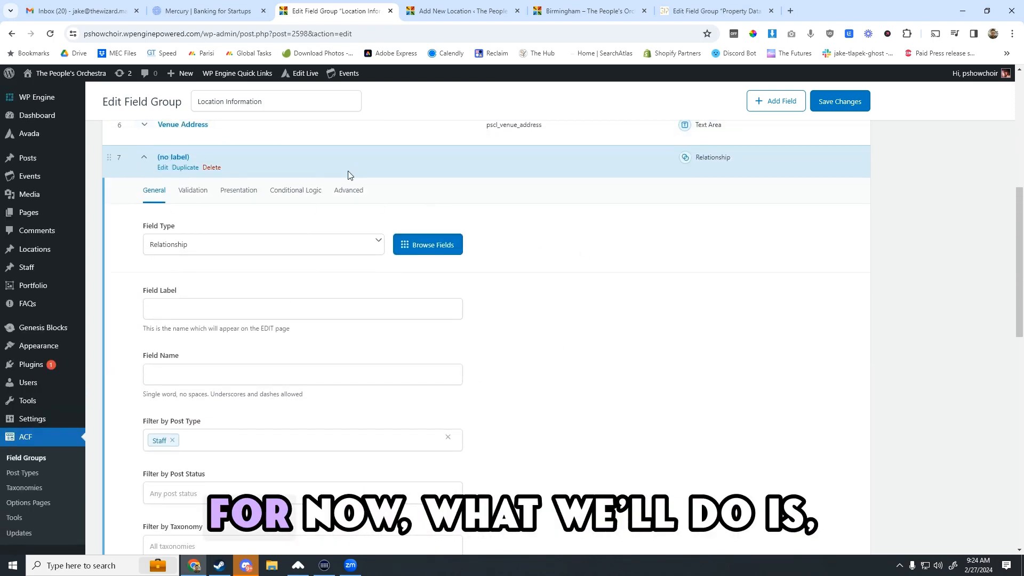
pyautogui.click(149, 159)
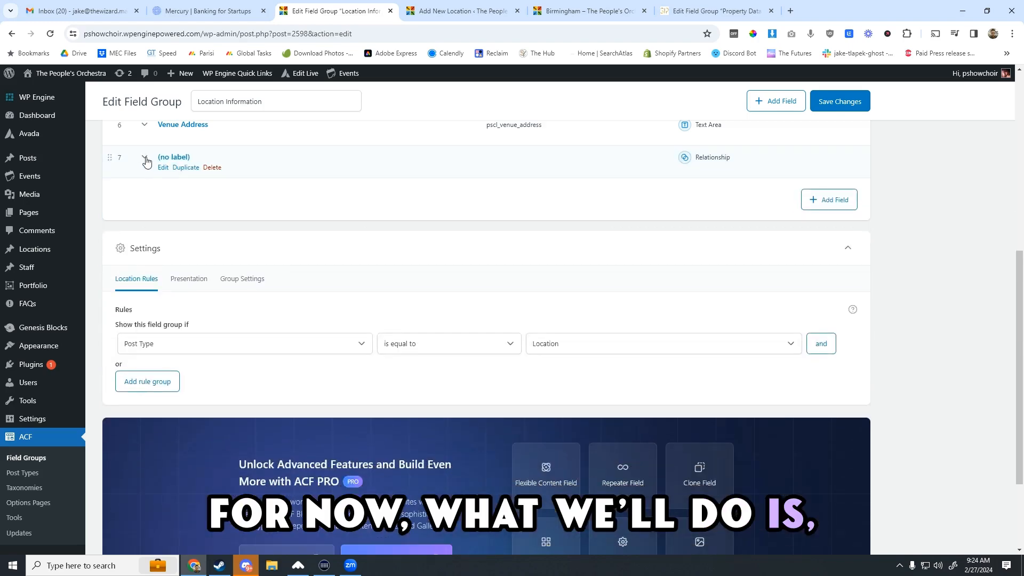
pyautogui.scroll(7, 154, 172)
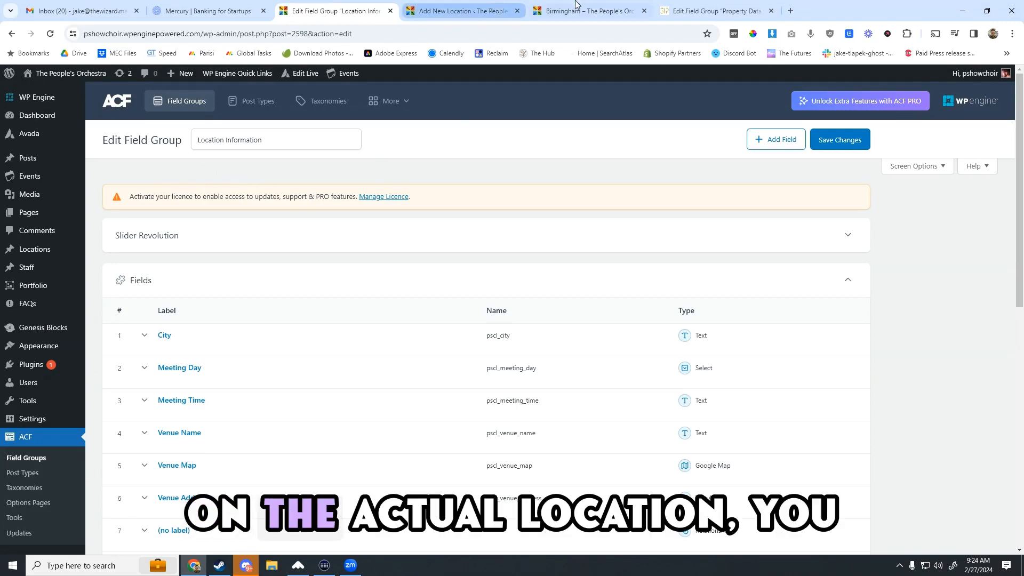
# - Check the content editor on the Birmingham location and return to the Location Information field group
pyautogui.click(462, 11)
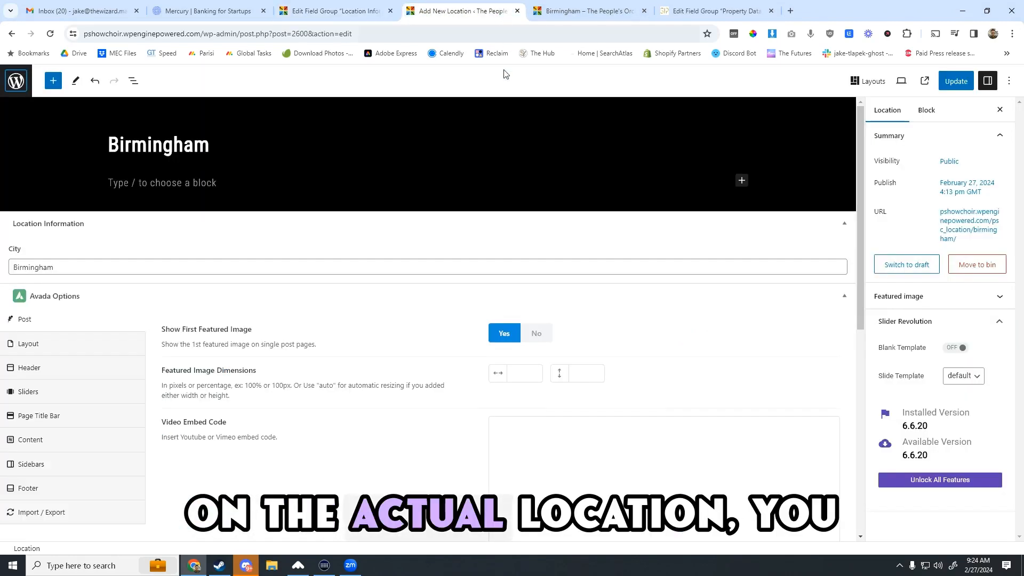
pyautogui.click(111, 183)
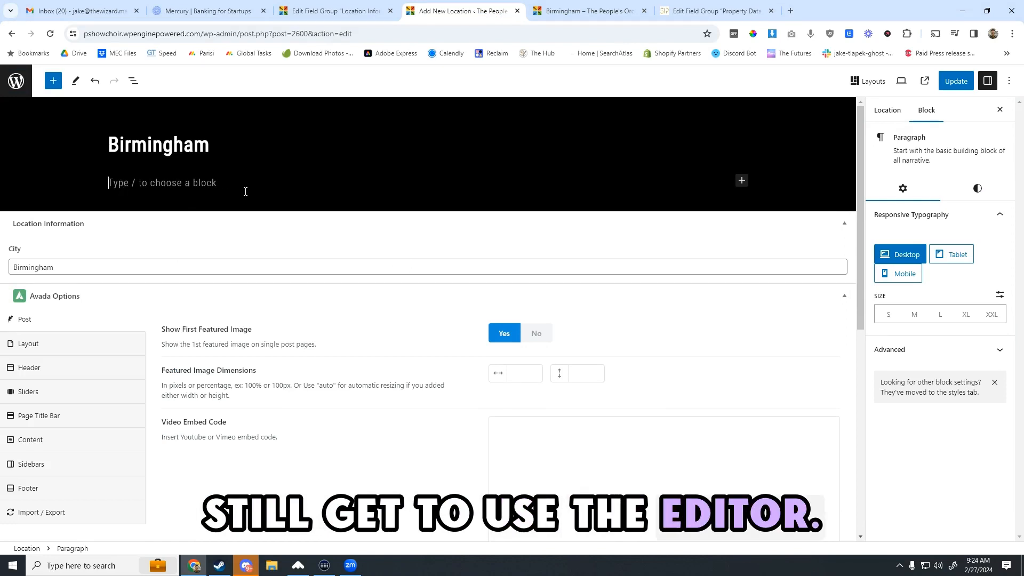
pyautogui.click(330, 10)
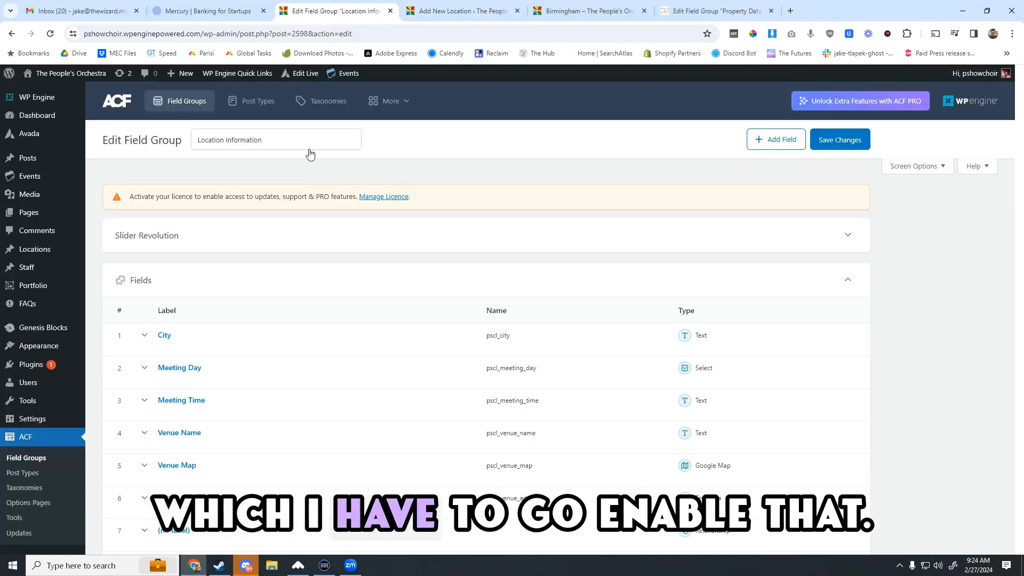
# - Open the Avada dashboard in a separate browser tab and switch to it
pyautogui.rightClick(31, 137)
pyautogui.click(53, 149)
pyautogui.click(443, 12)
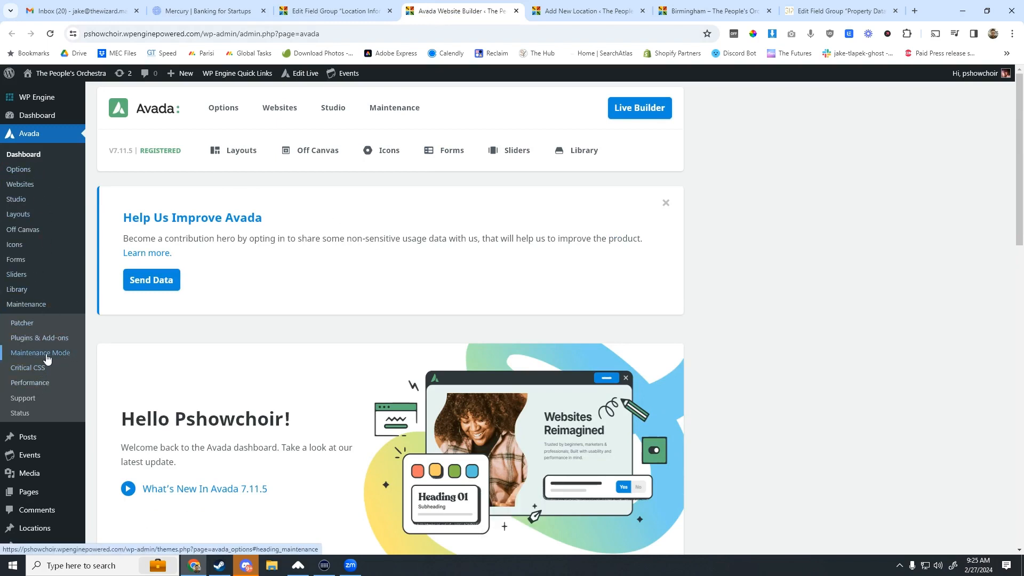
# - Start Avada's Performance Wizard and look through the toggles in its Features step
pyautogui.click(30, 382)
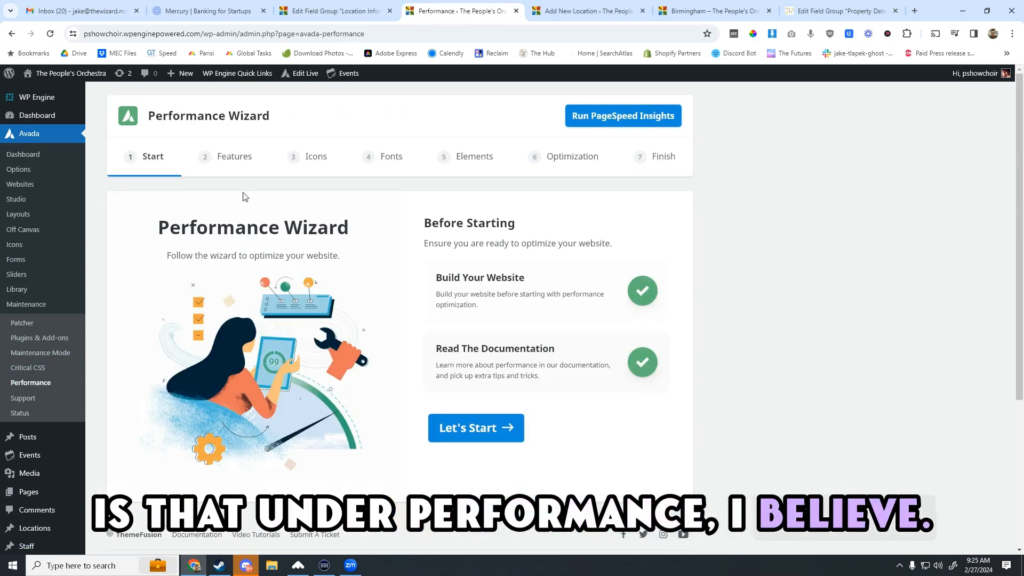
pyautogui.scroll(-4, 373, 240)
pyautogui.click(475, 210)
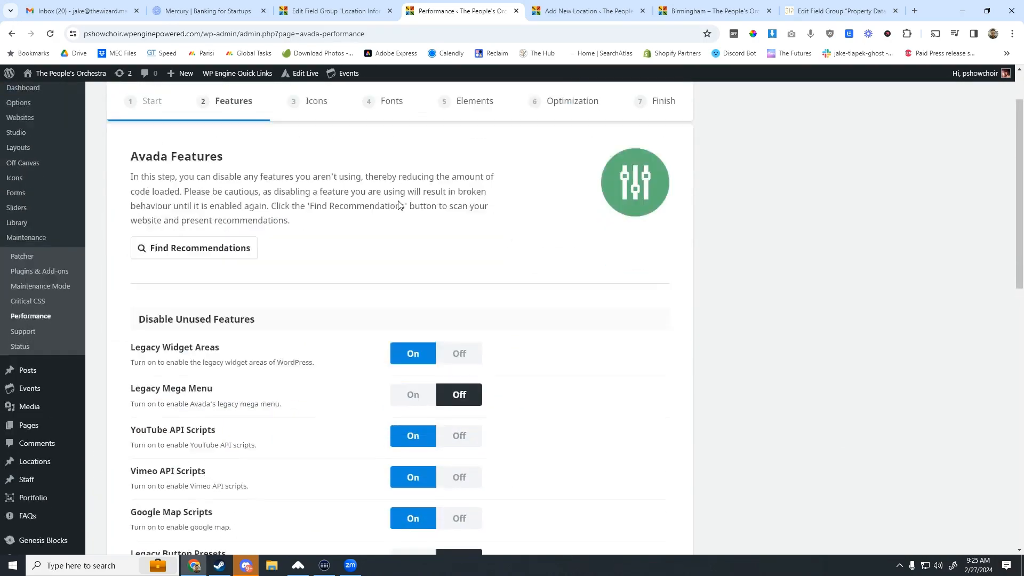
pyautogui.scroll(-12, 399, 206)
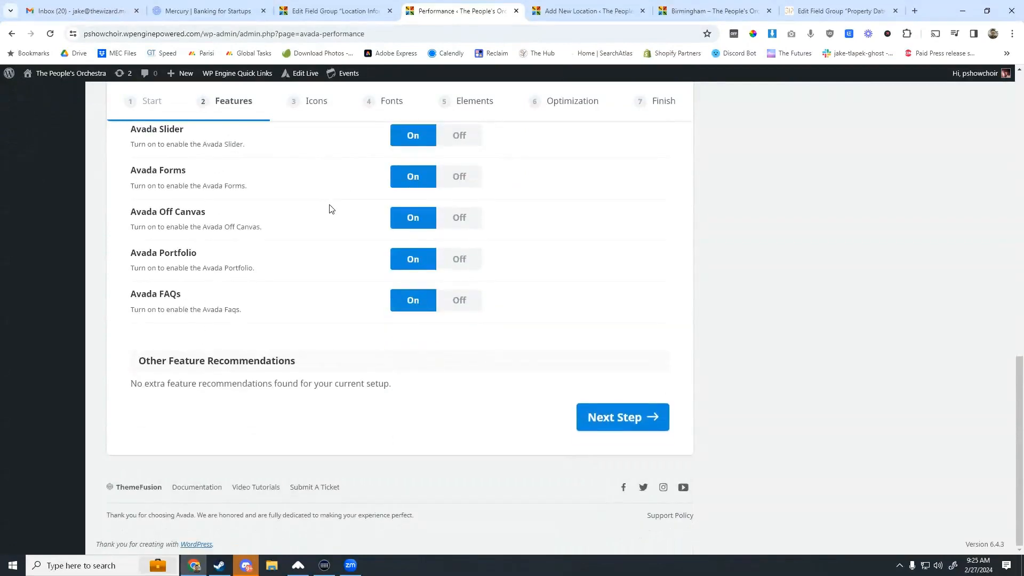
# - Leave the Performance Wizard and open the Location Information field group in ACF
pyautogui.scroll(3, 330, 209)
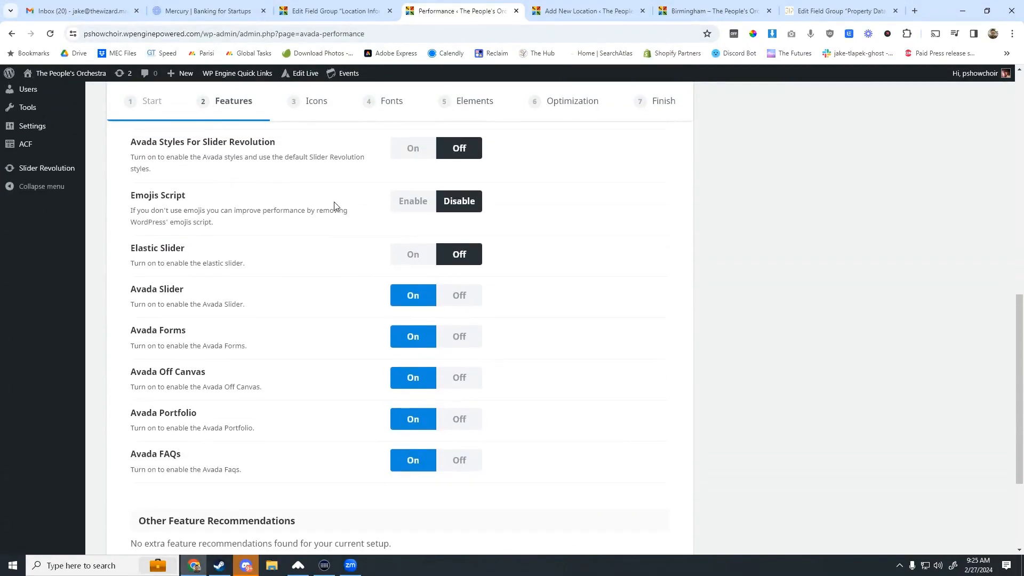
pyautogui.scroll(10, 334, 207)
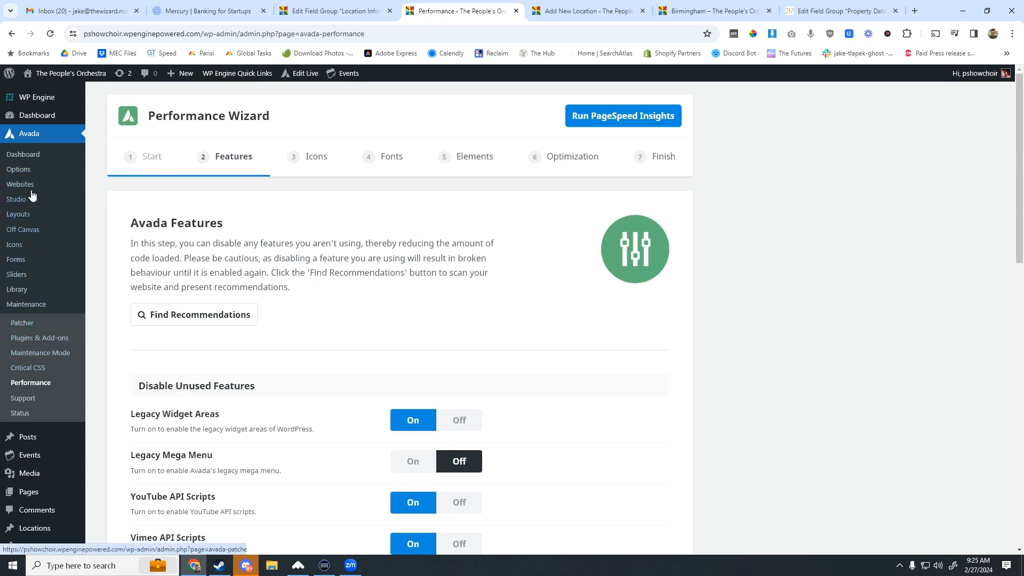
pyautogui.scroll(-4, 32, 373)
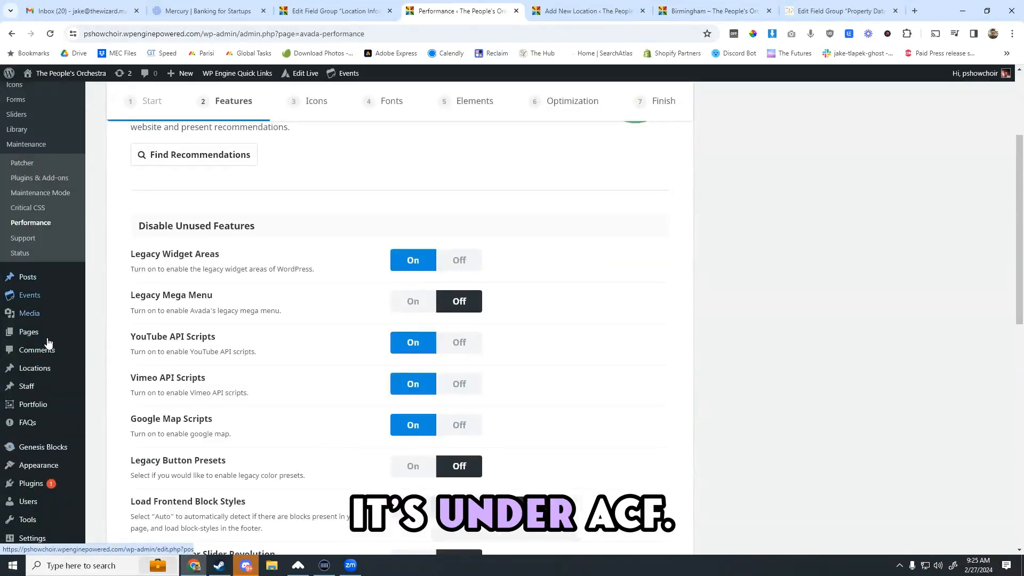
pyautogui.moveTo(38, 413)
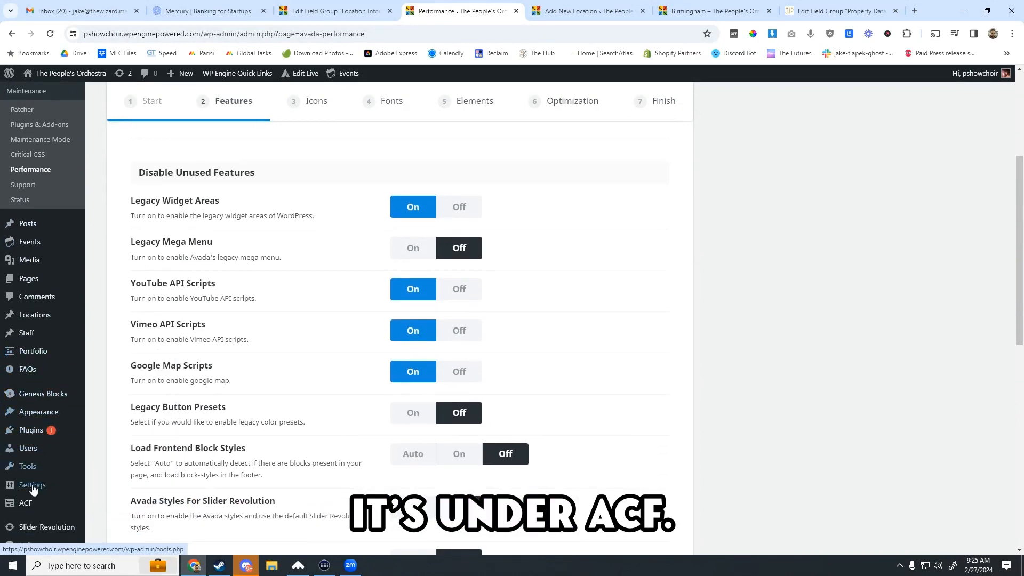
pyautogui.click(26, 503)
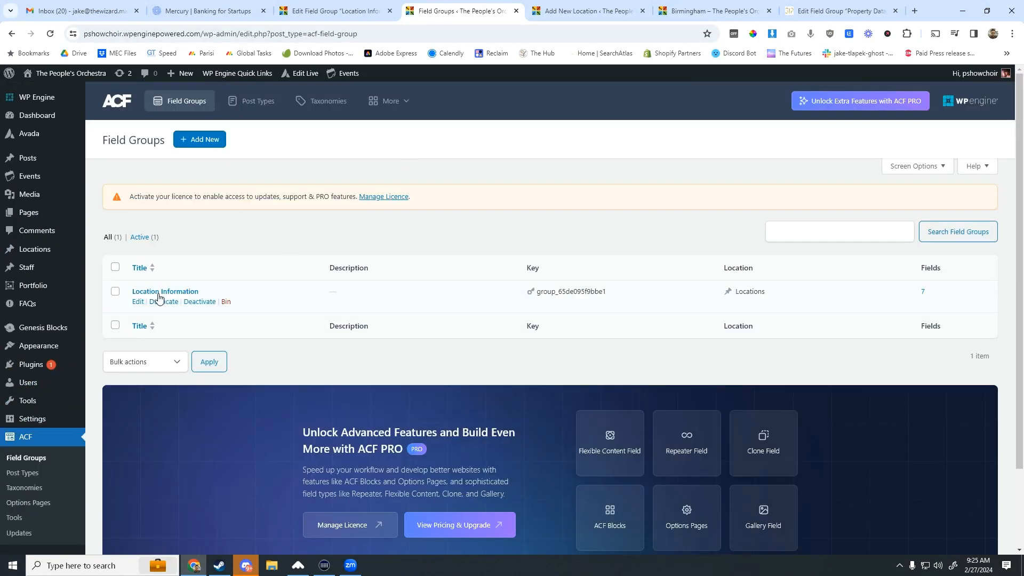
pyautogui.click(139, 303)
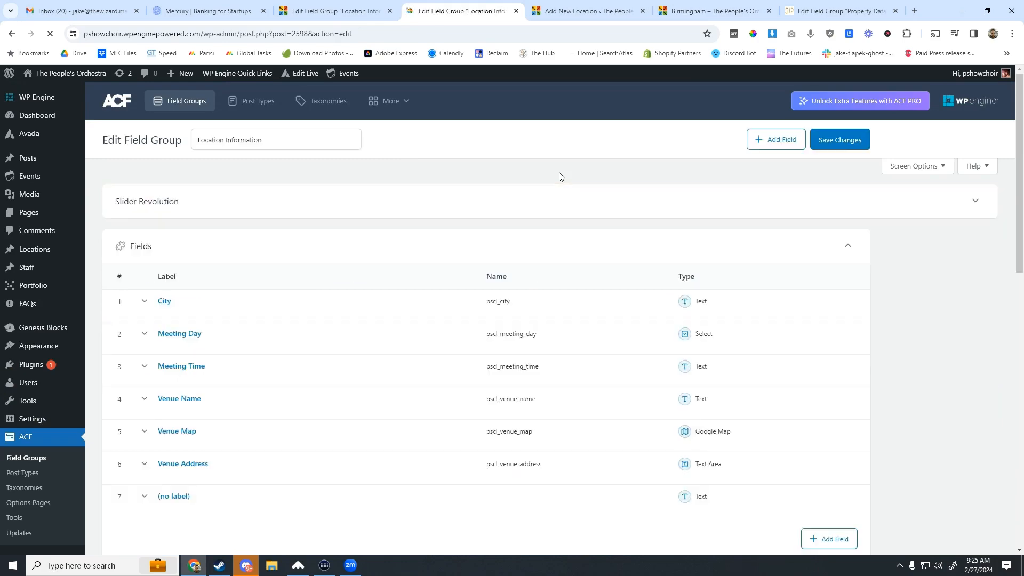
# - Open the Locations post type for editing and turn on its advanced configuration to examine the supported editor features
pyautogui.click(32, 474)
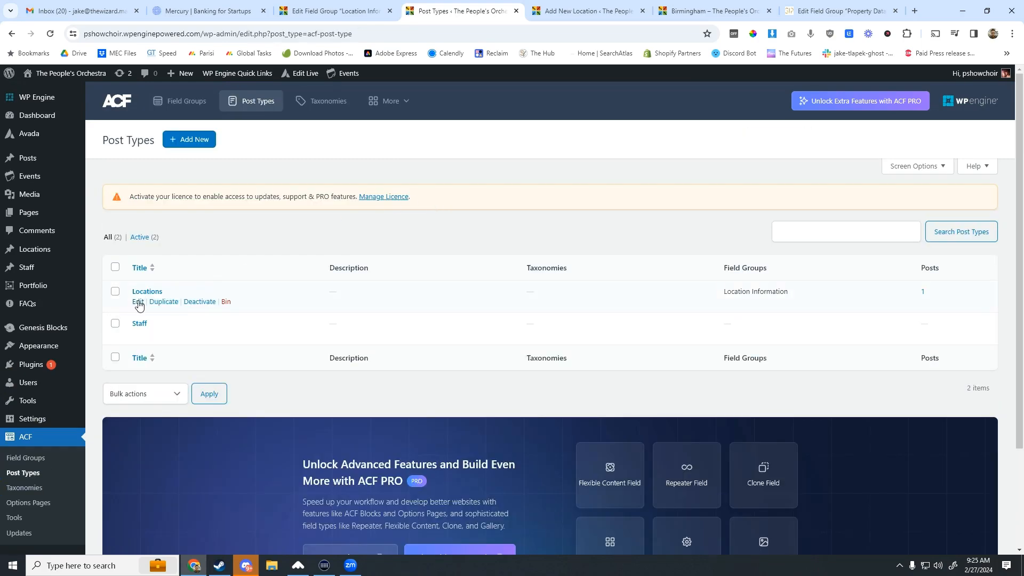
pyautogui.click(139, 303)
pyautogui.scroll(-3, 463, 298)
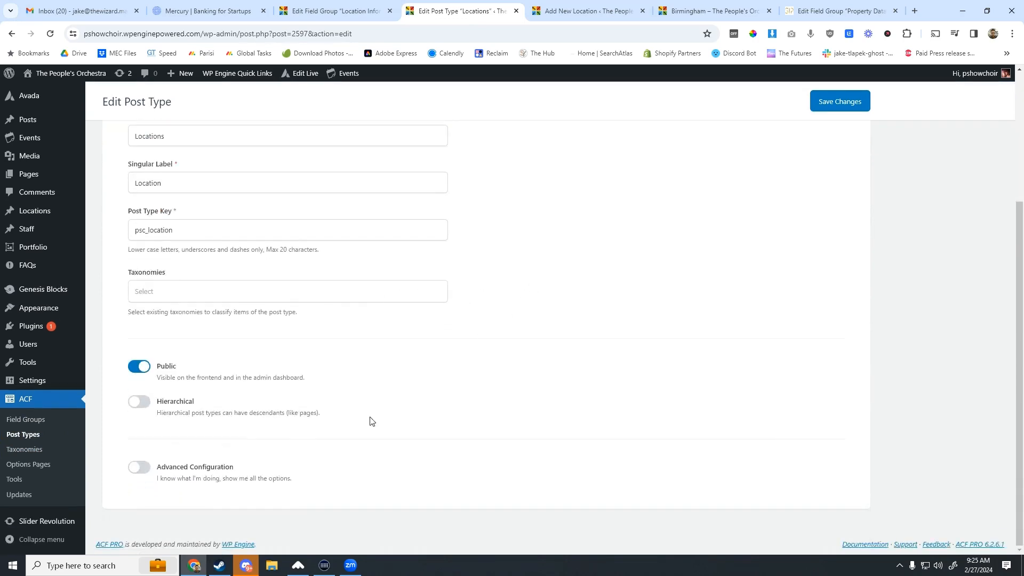
pyautogui.click(137, 468)
pyautogui.scroll(-3, 516, 286)
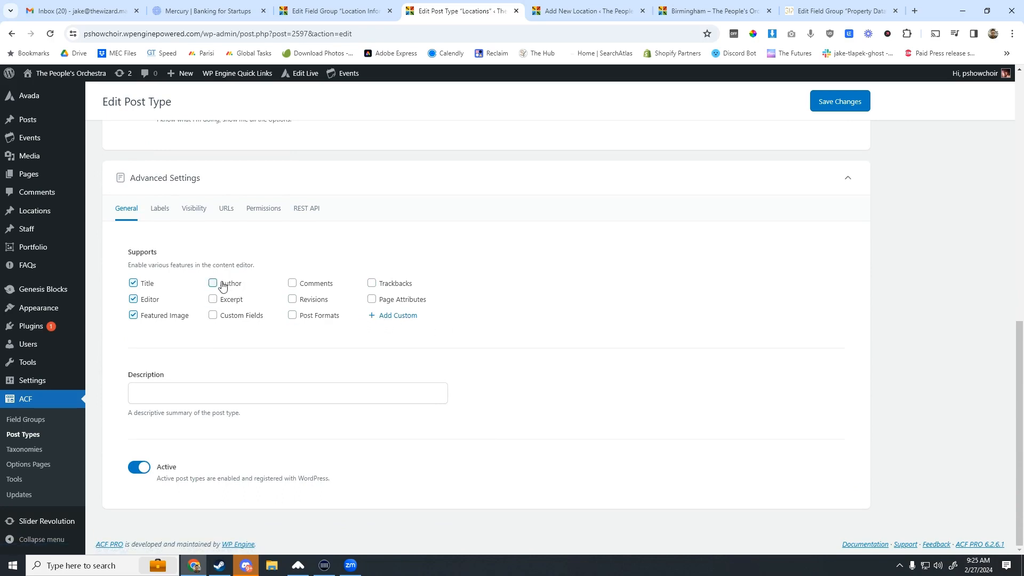
pyautogui.scroll(1, 454, 312)
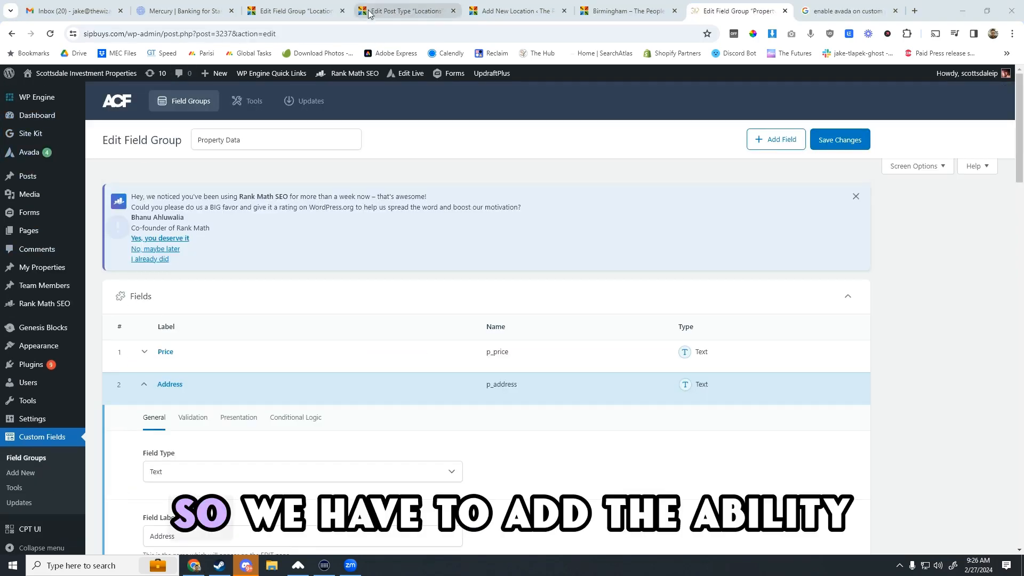
# - Return to the Locations post type's browser tab, discard its unsaved changes and open Avada's Builder Options
pyautogui.click(294, 10)
pyautogui.click(384, 11)
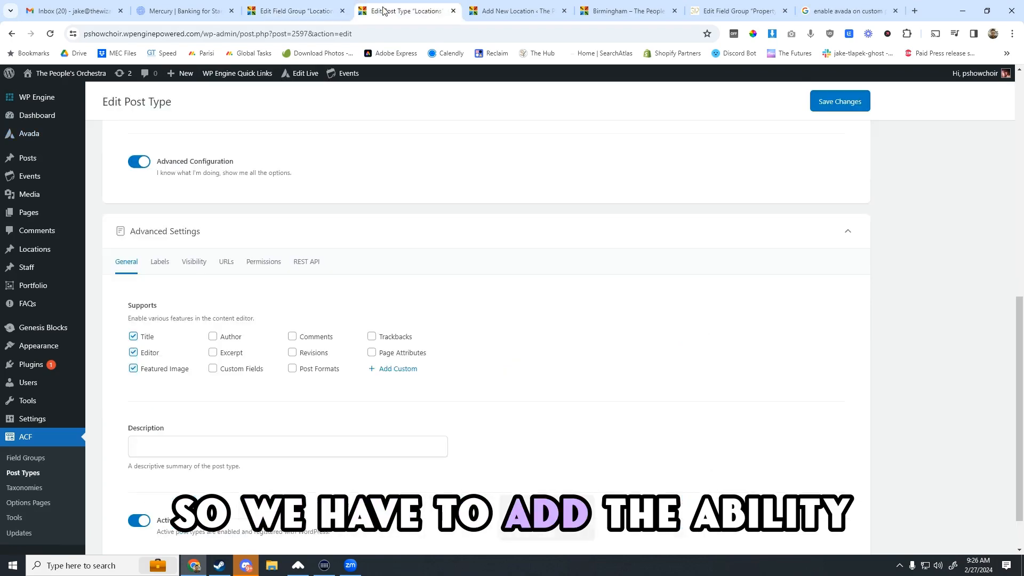
pyautogui.scroll(10, 391, 236)
pyautogui.moveTo(35, 138)
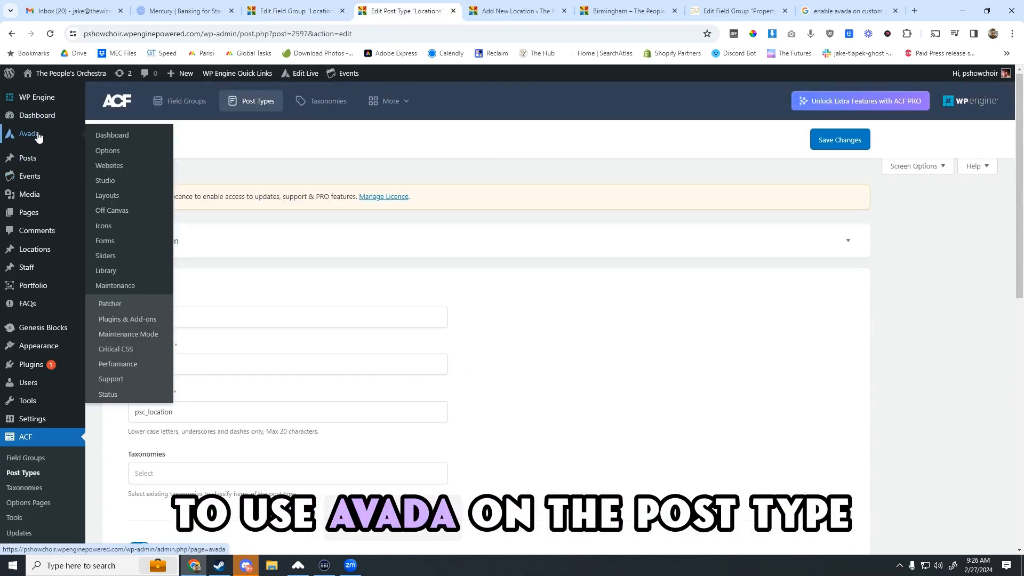
pyautogui.click(123, 142)
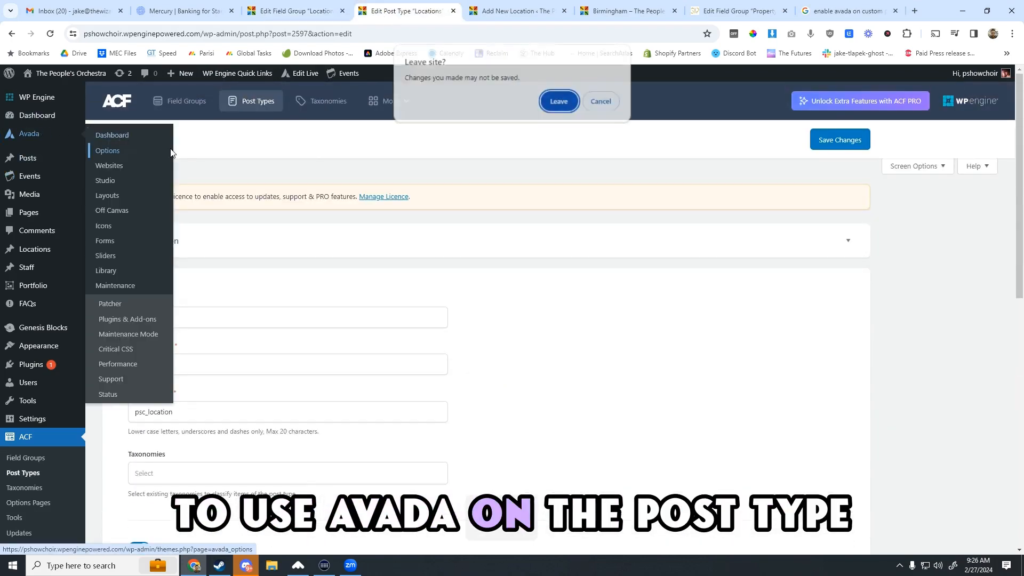
pyautogui.click(564, 100)
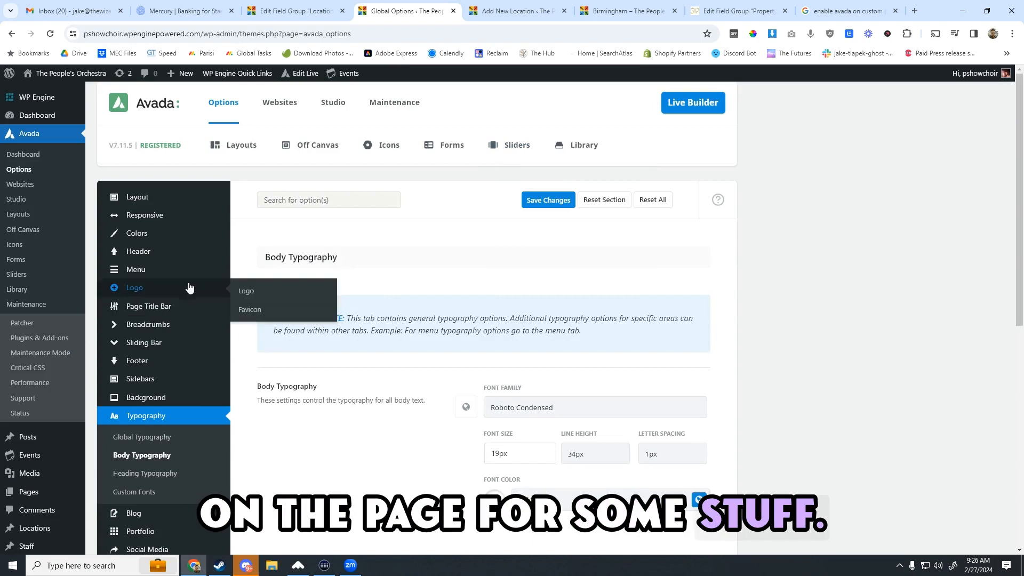
pyautogui.moveTo(224, 104)
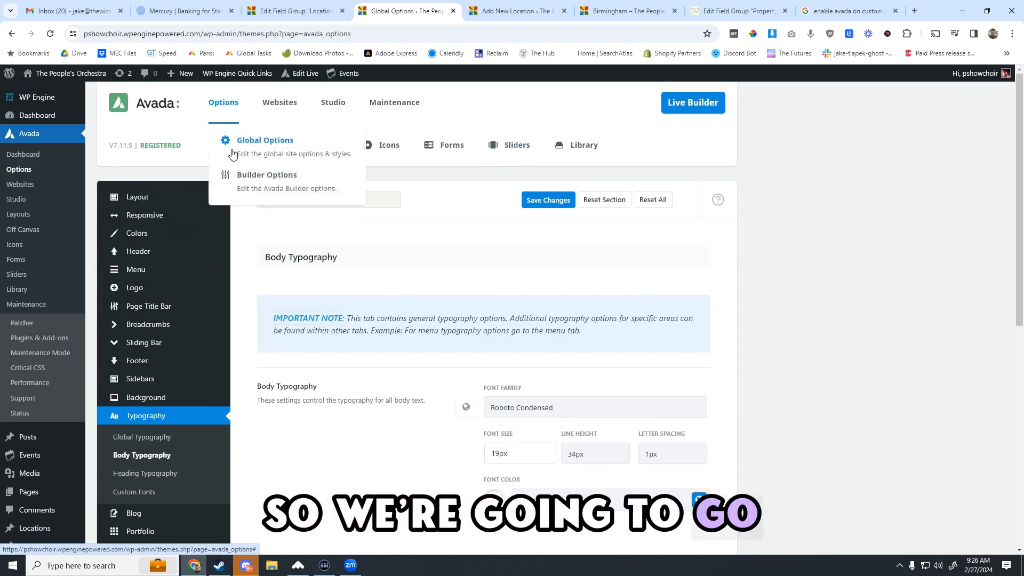
pyautogui.click(292, 174)
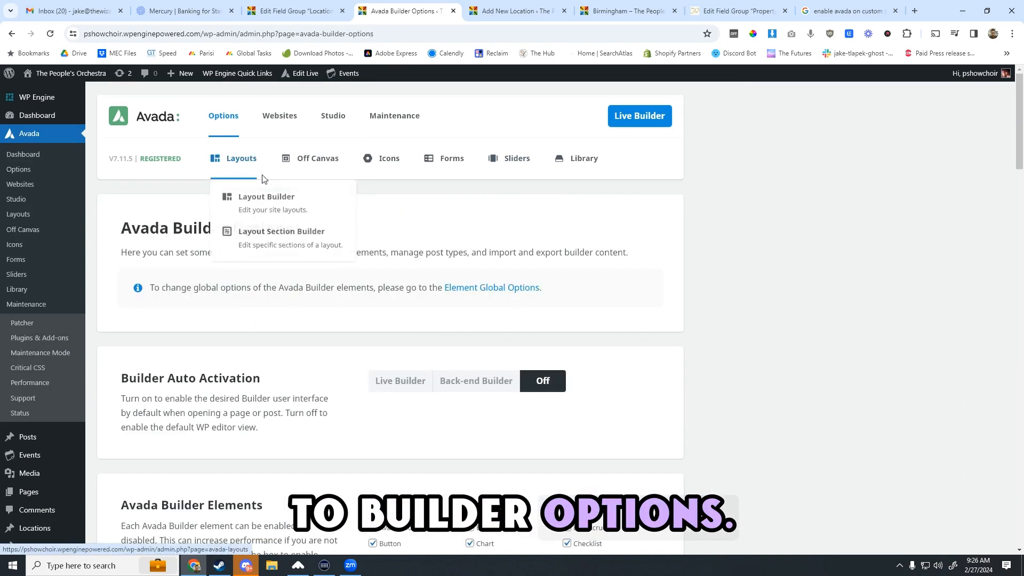
# - Enable Avada Builder for the Location post type and save the builder options
pyautogui.scroll(-3, 369, 252)
pyautogui.scroll(-4, 295, 220)
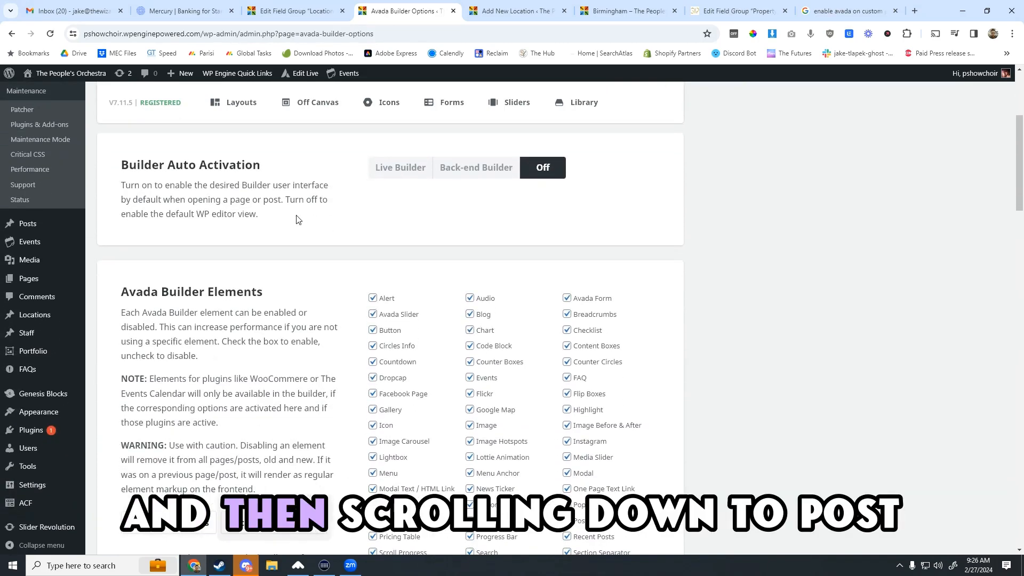
pyautogui.scroll(-15, 315, 181)
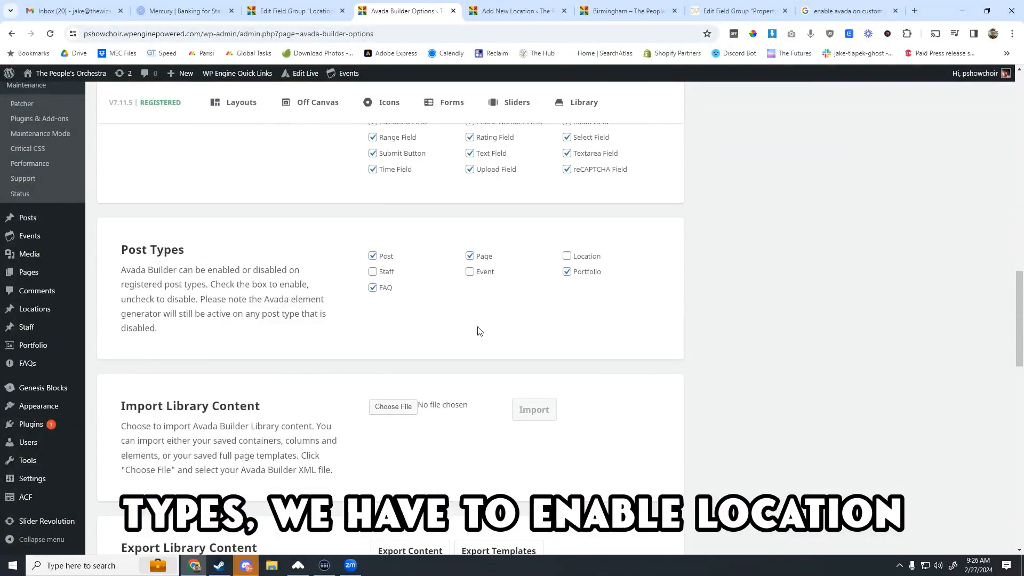
pyautogui.click(568, 256)
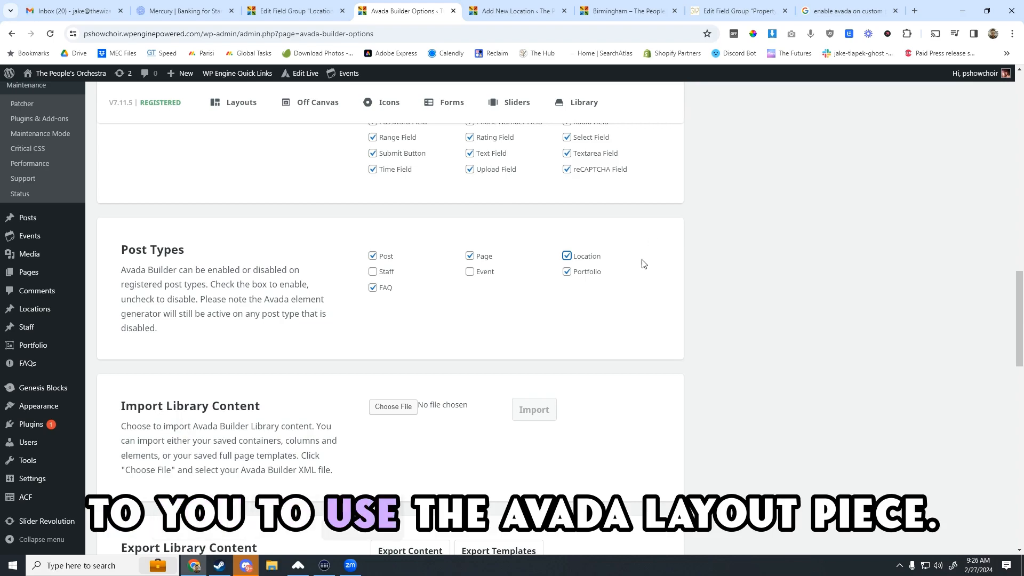
pyautogui.scroll(-4, 469, 331)
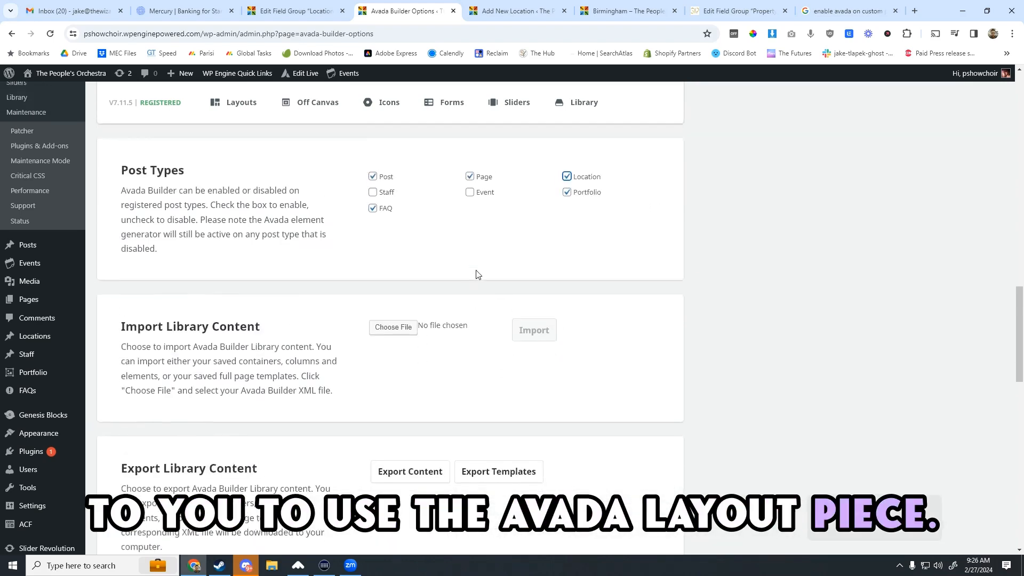
pyautogui.scroll(-10, 482, 283)
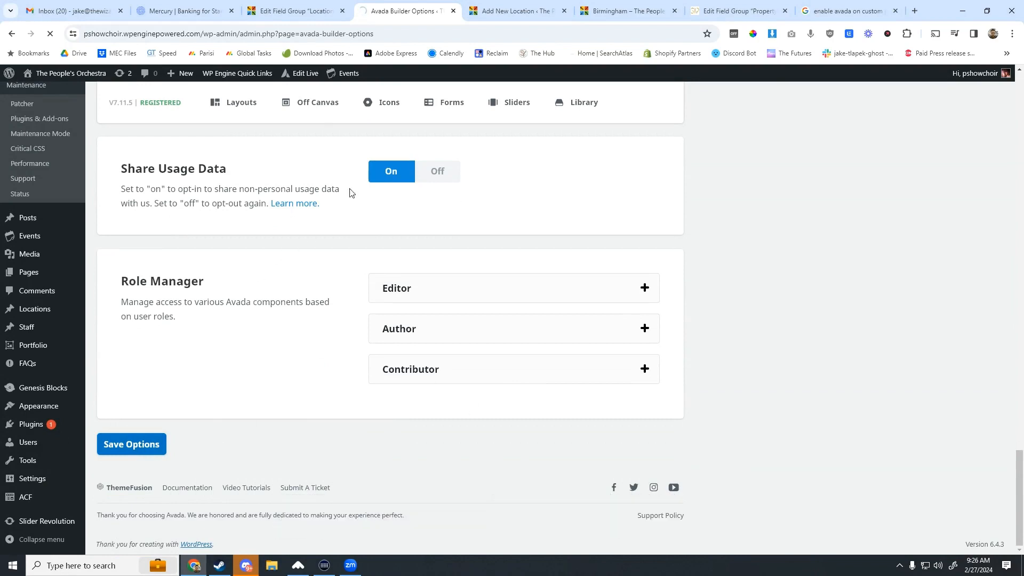
# - Switch to the Birmingham location's editor and reload it, discarding unsaved changes
pyautogui.click(520, 6)
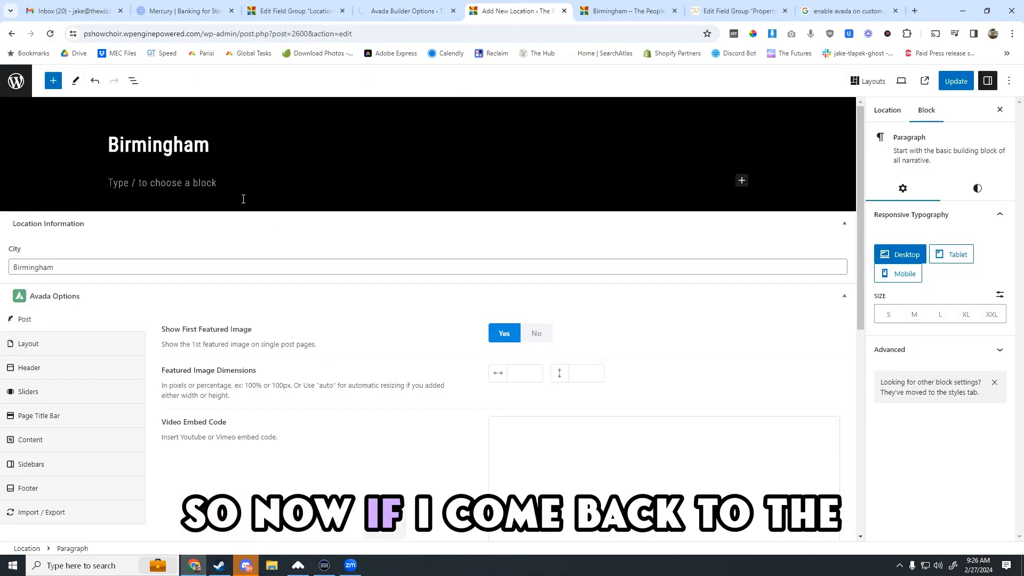
pyautogui.click(50, 34)
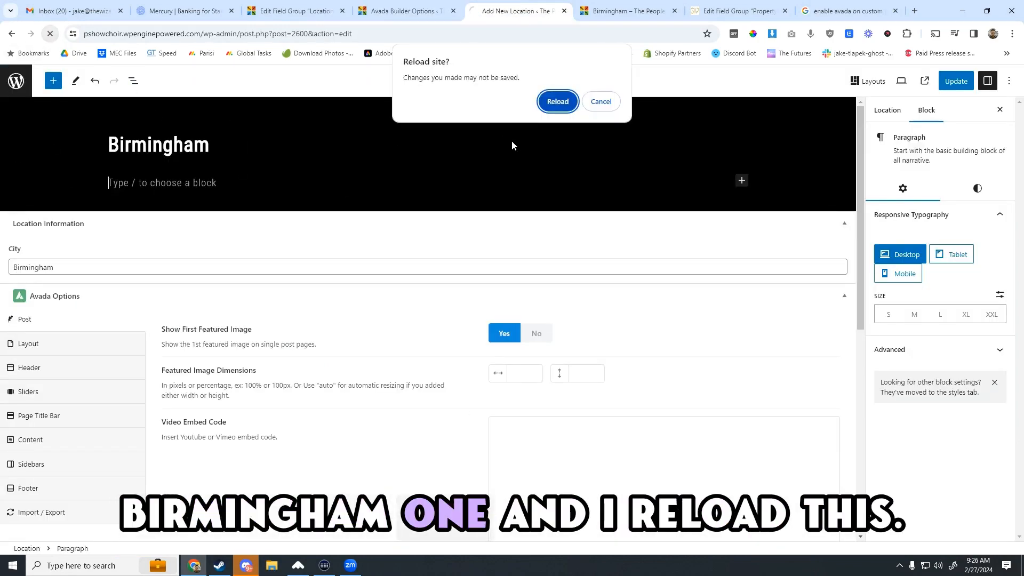
pyautogui.click(558, 101)
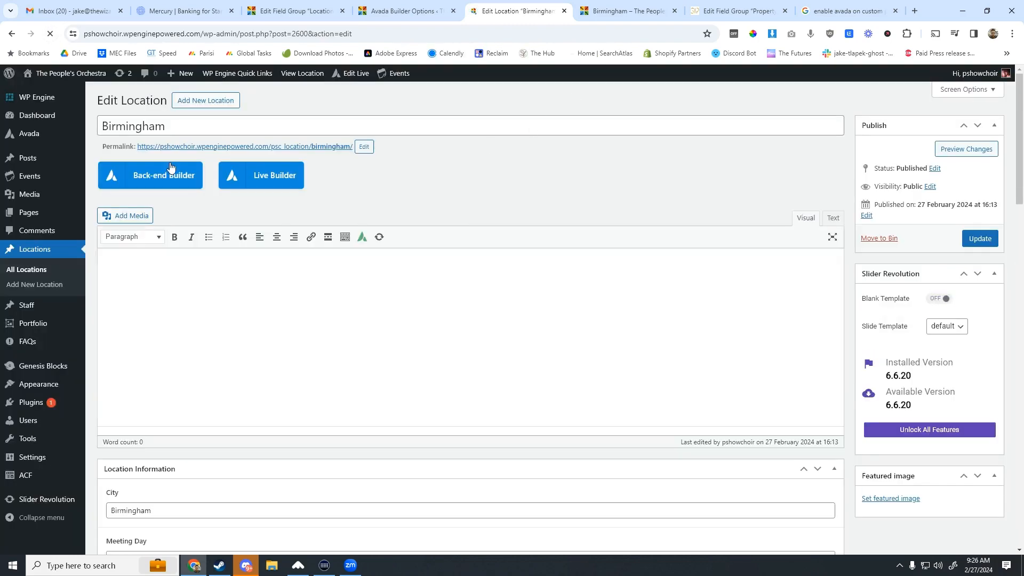
# - Look through the Birmingham location's Location Information fields, including the venue map and address
pyautogui.scroll(-4, 396, 308)
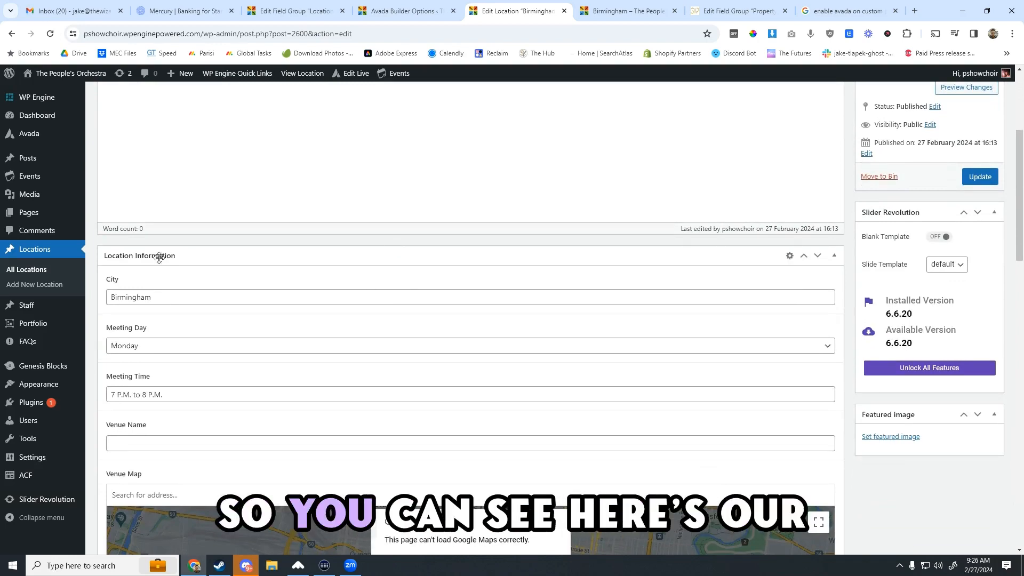
pyautogui.scroll(-1, 247, 419)
pyautogui.scroll(-5, 427, 350)
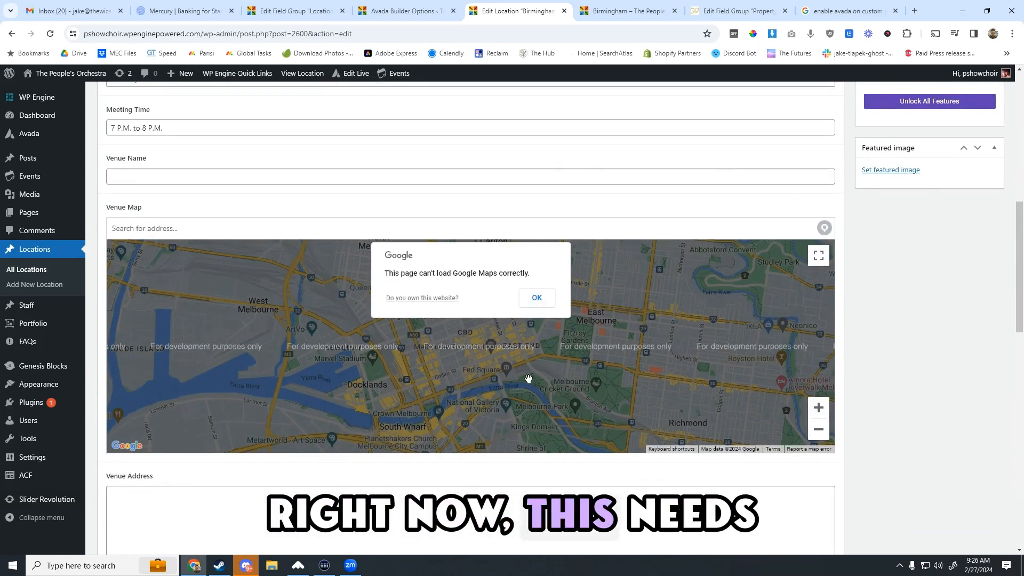
pyautogui.scroll(-4, 528, 379)
pyautogui.scroll(4, 487, 260)
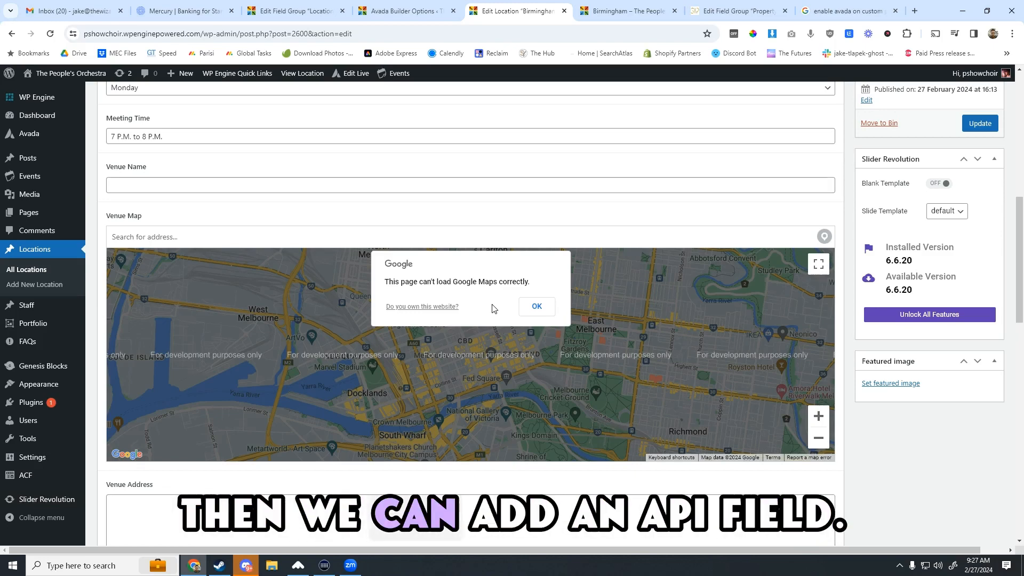
pyautogui.scroll(5, 336, 231)
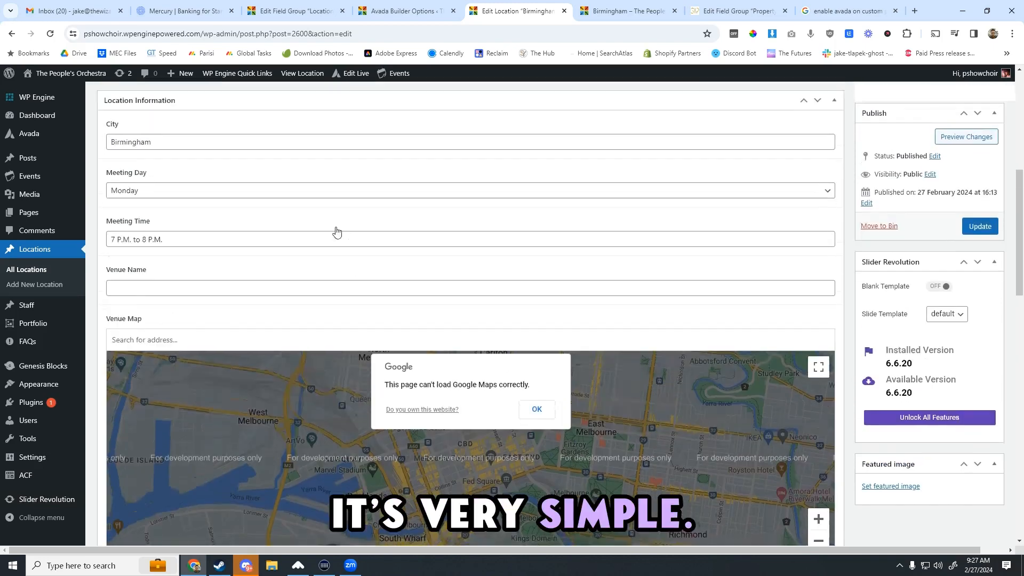
pyautogui.scroll(-3, 240, 311)
pyautogui.scroll(2, 240, 312)
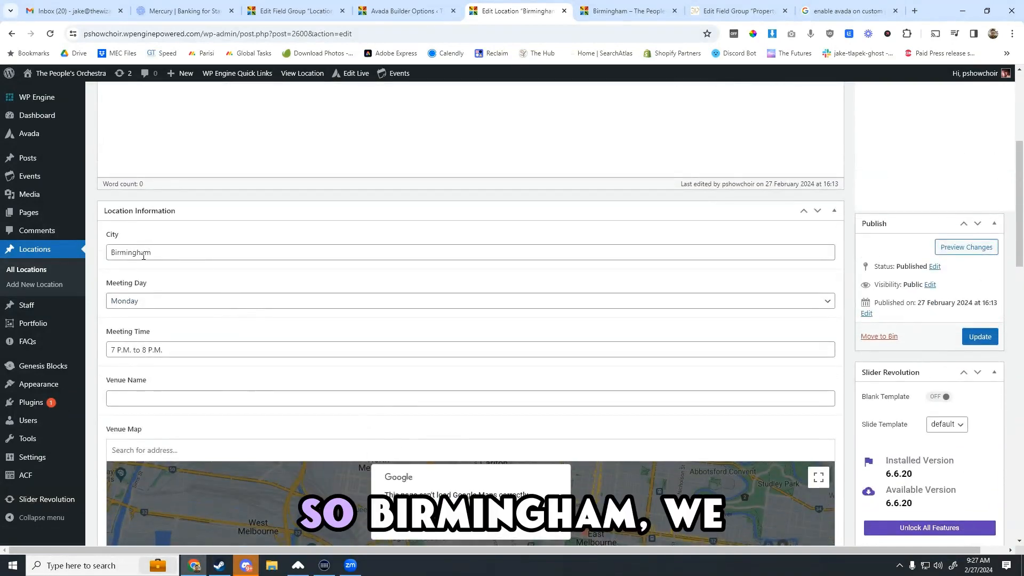
# - Set the Birmingham location's meeting day to Tuesday and its venue name to Stirchley Church, and update the post
pyautogui.click(140, 302)
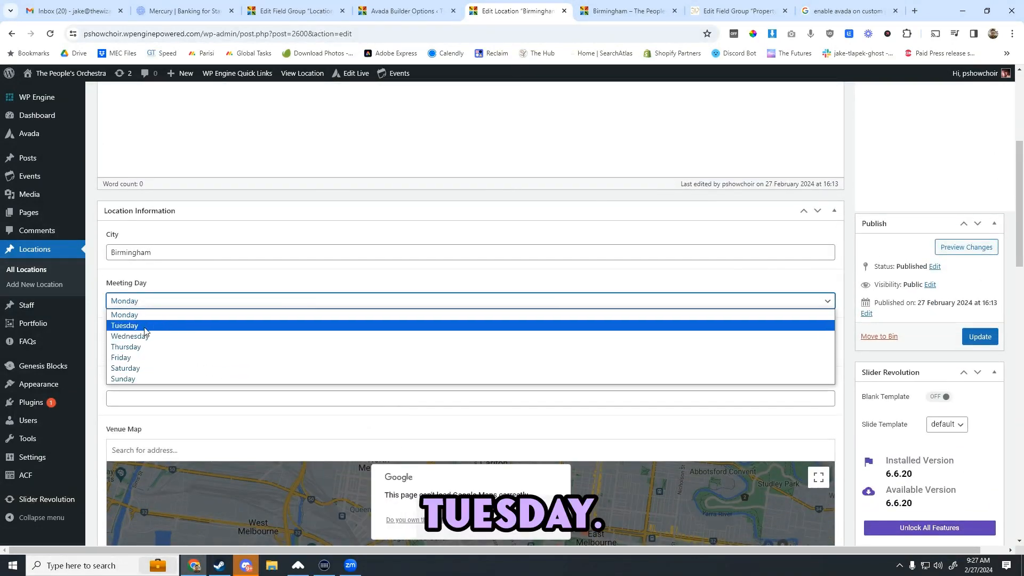
pyautogui.click(214, 325)
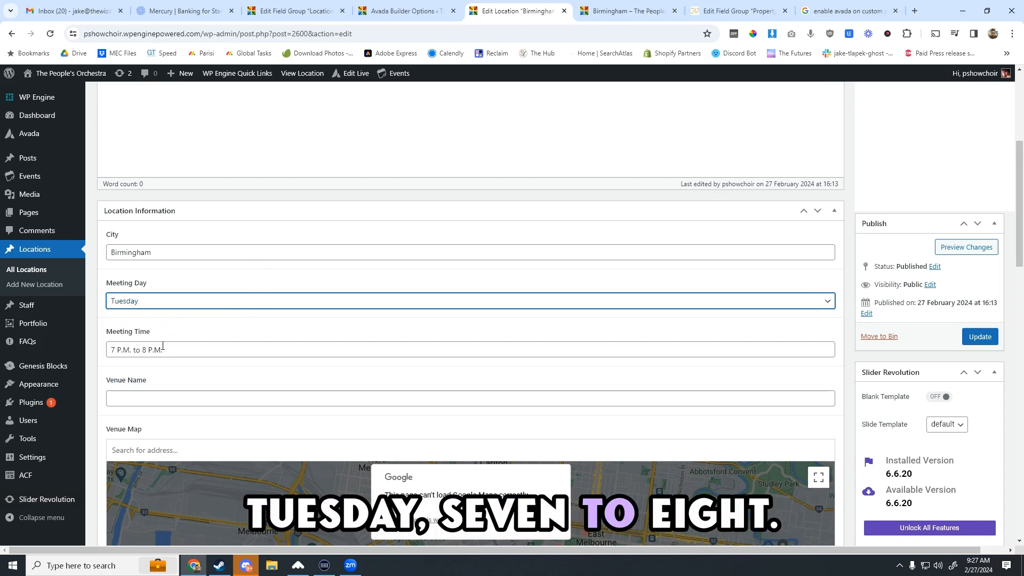
pyautogui.scroll(-1, 162, 345)
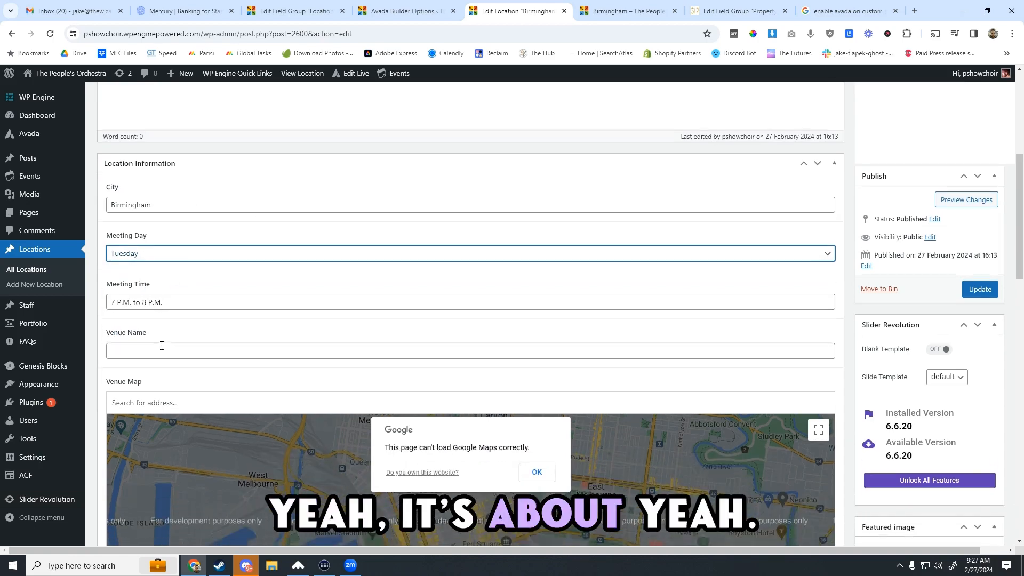
pyautogui.click(163, 346)
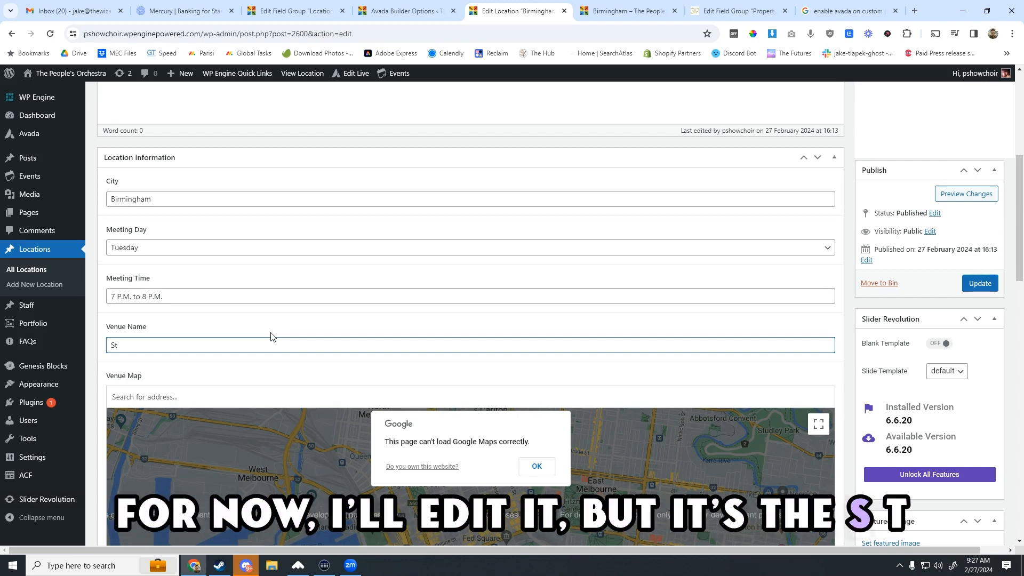
pyautogui.write('irchley')
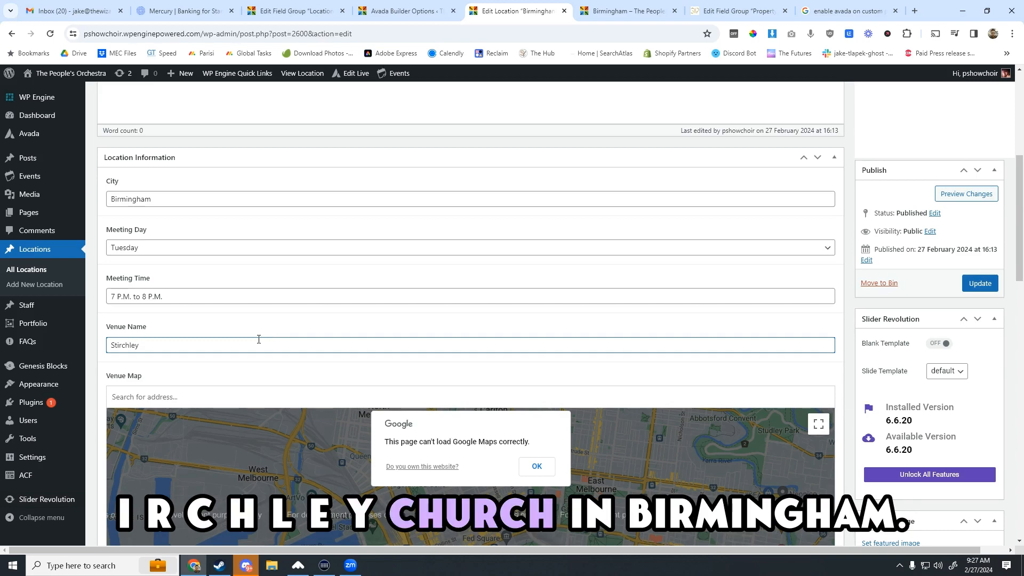
pyautogui.write(' Ch')
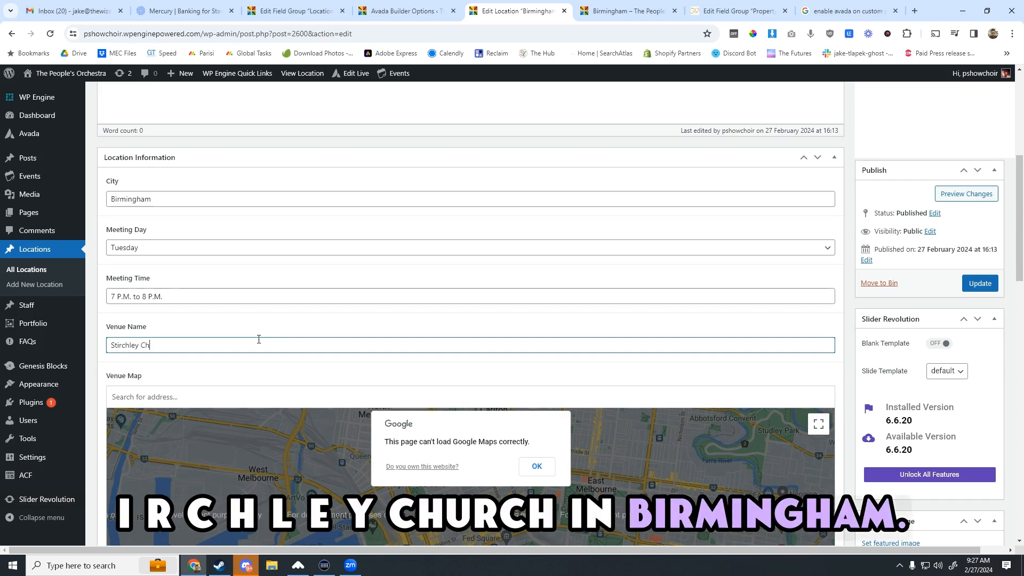
pyautogui.write('urch')
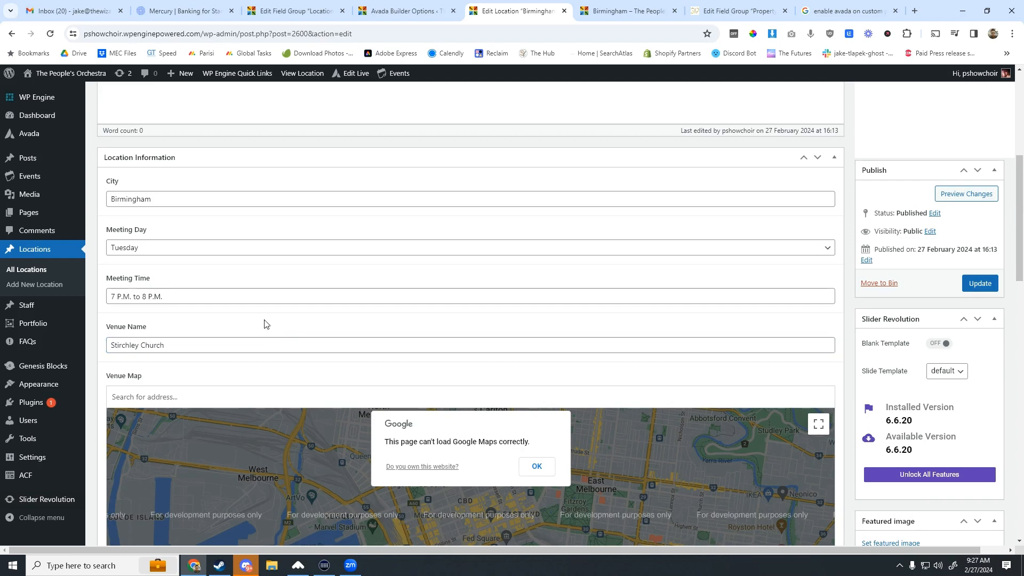
pyautogui.click(981, 284)
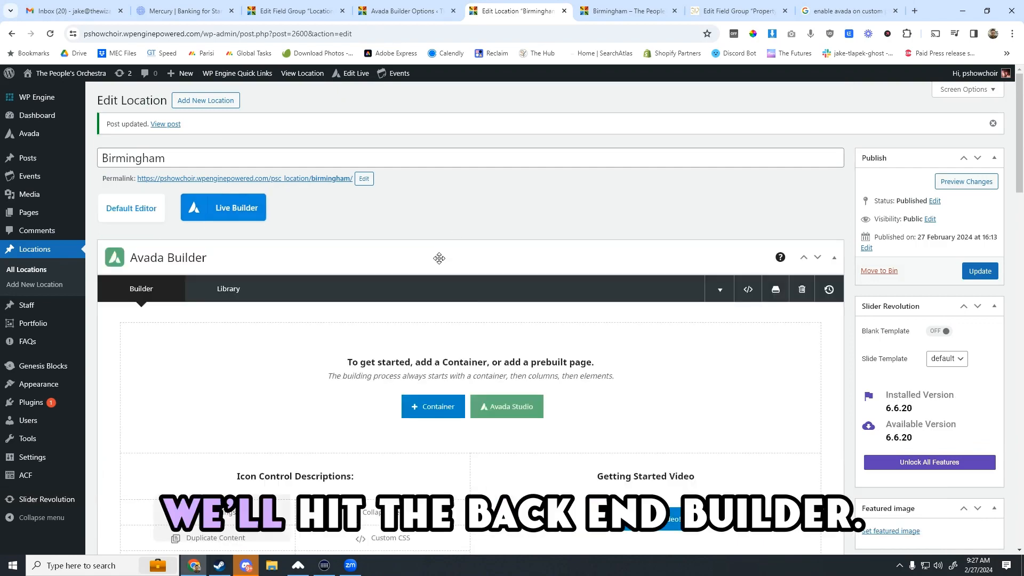
# - Insert a container with a full-width 1/1 column into the Birmingham page and add a Title element to it
pyautogui.click(432, 407)
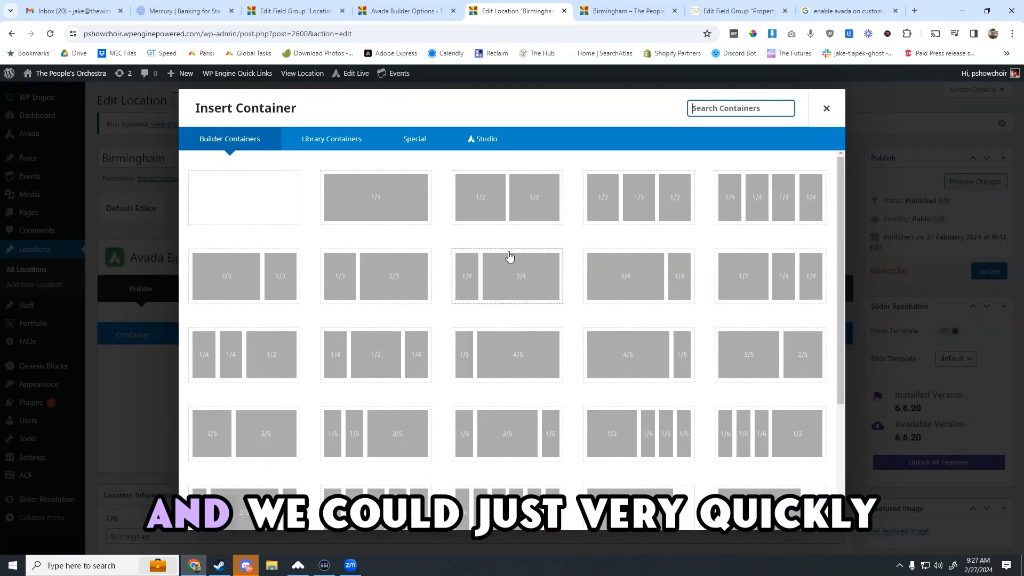
pyautogui.click(362, 200)
pyautogui.click(463, 414)
pyautogui.write('T')
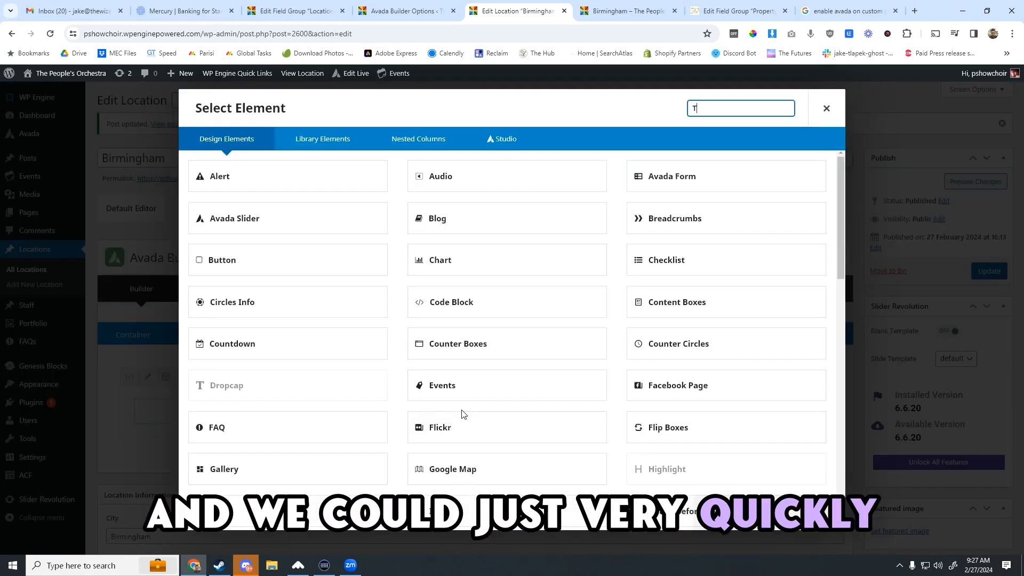
pyautogui.write('itle')
pyautogui.click(342, 183)
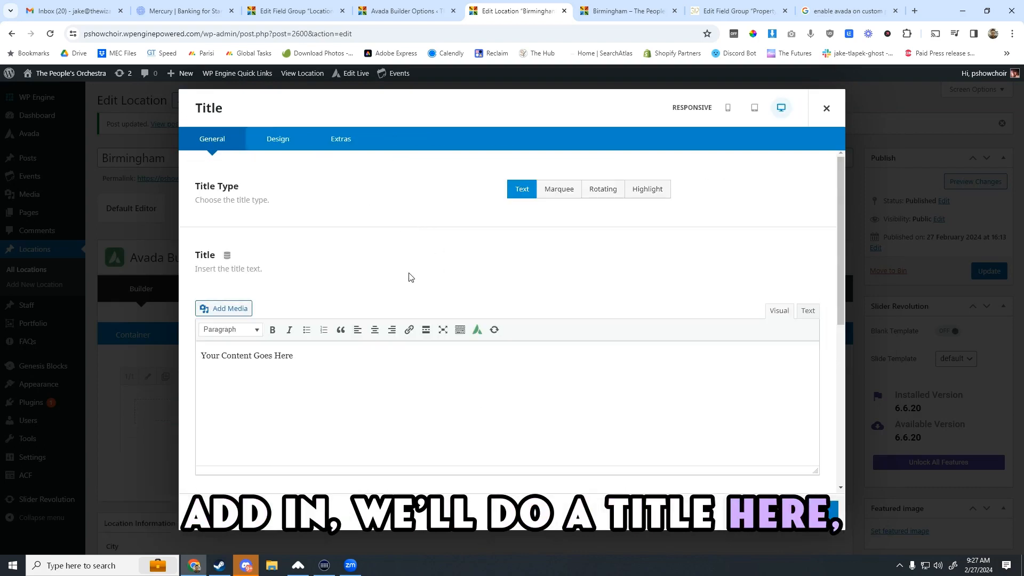
# - Set the title text to Staff with an H2 heading tag and save the element
pyautogui.tripleClick(227, 362)
pyautogui.press('BackSpace')
pyautogui.write('Staff')
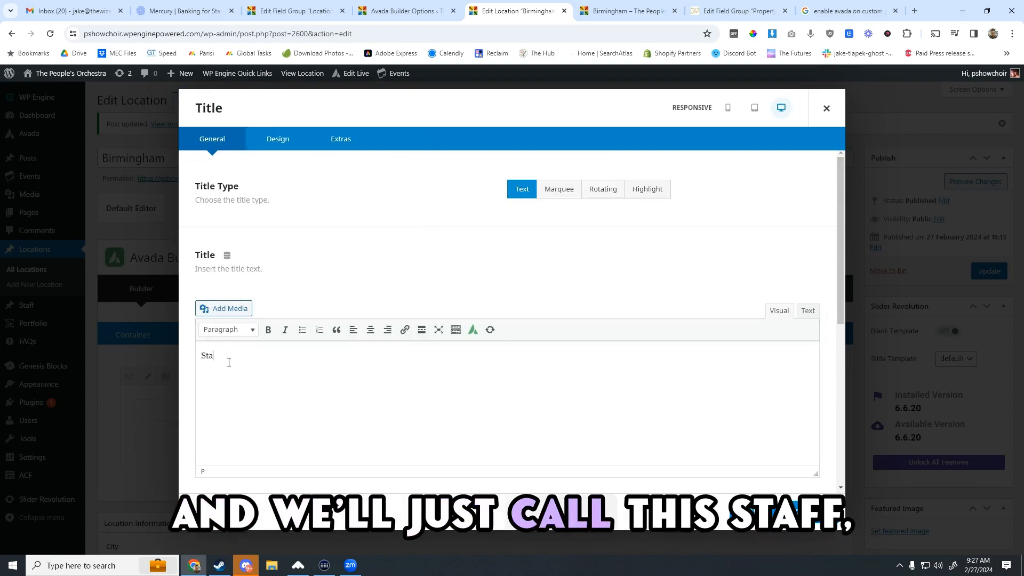
pyautogui.click(302, 139)
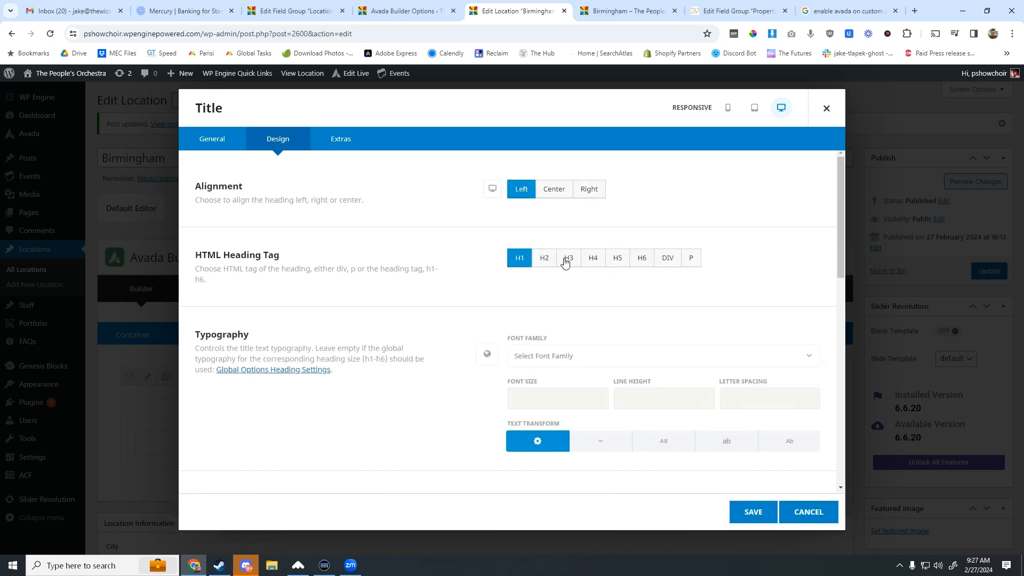
pyautogui.click(544, 258)
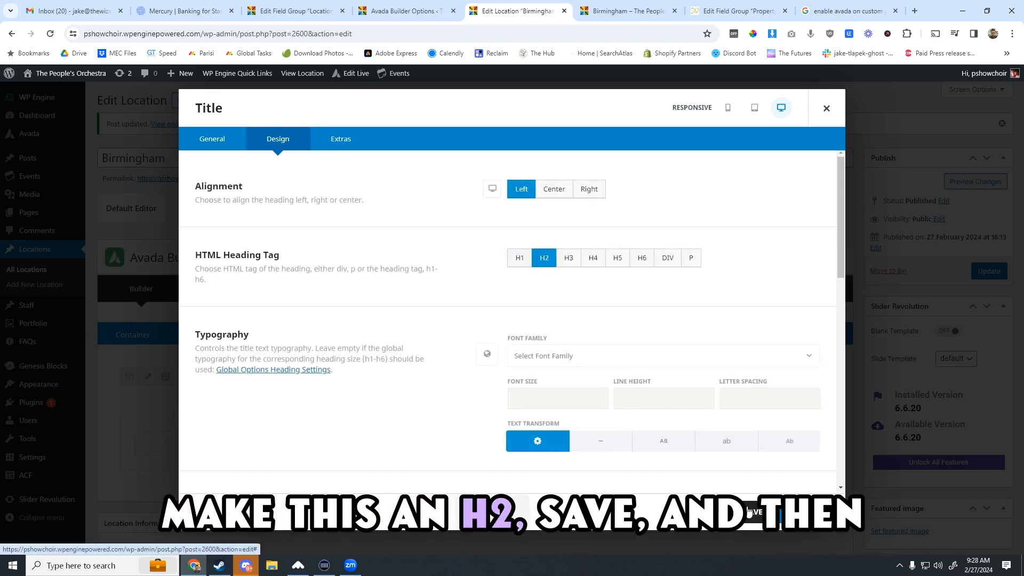
pyautogui.click(758, 511)
# - Add a row of three 1/3 columns below the Staff title and place an Image element in the first column
pyautogui.scroll(-2, 573, 331)
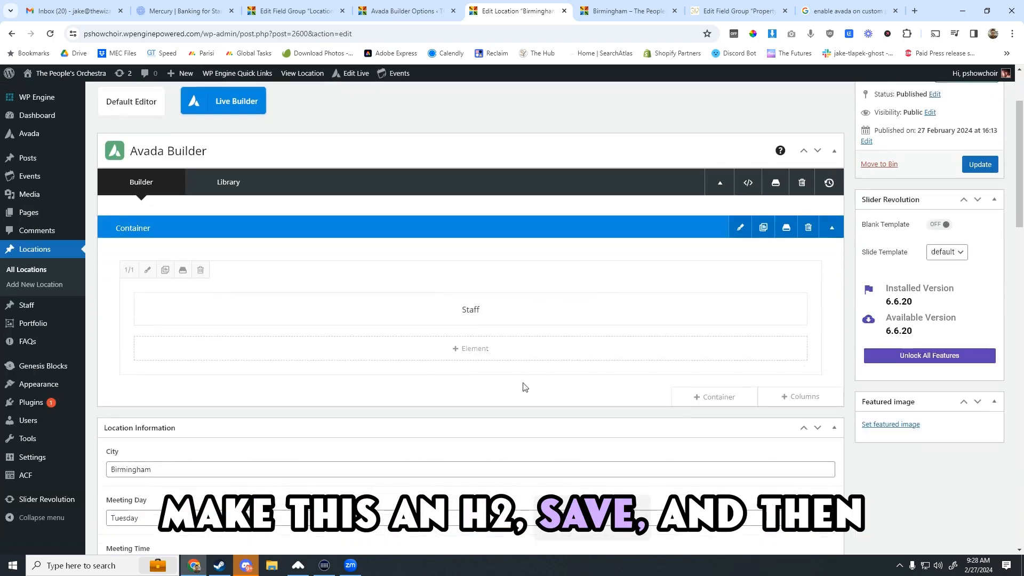
pyautogui.click(479, 353)
pyautogui.write('Image')
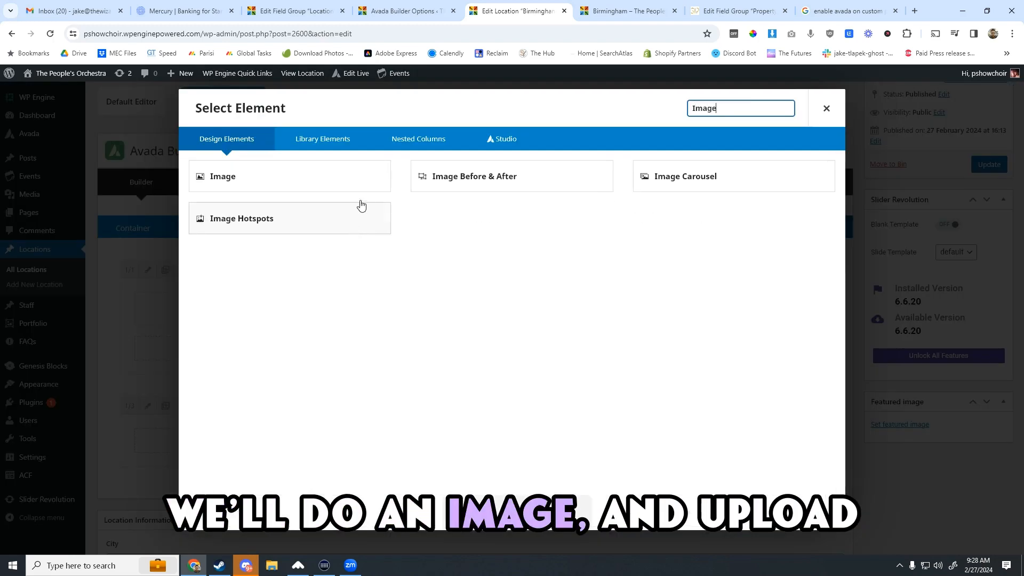
pyautogui.click(346, 181)
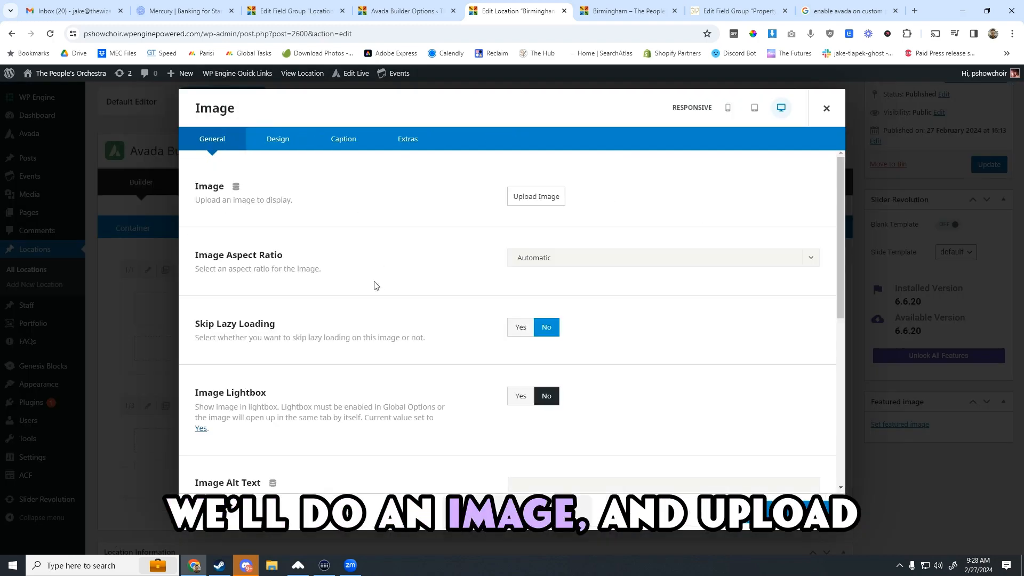
# - Insert the media library portrait of the long-haired woman in a green top into the Image element
pyautogui.click(536, 197)
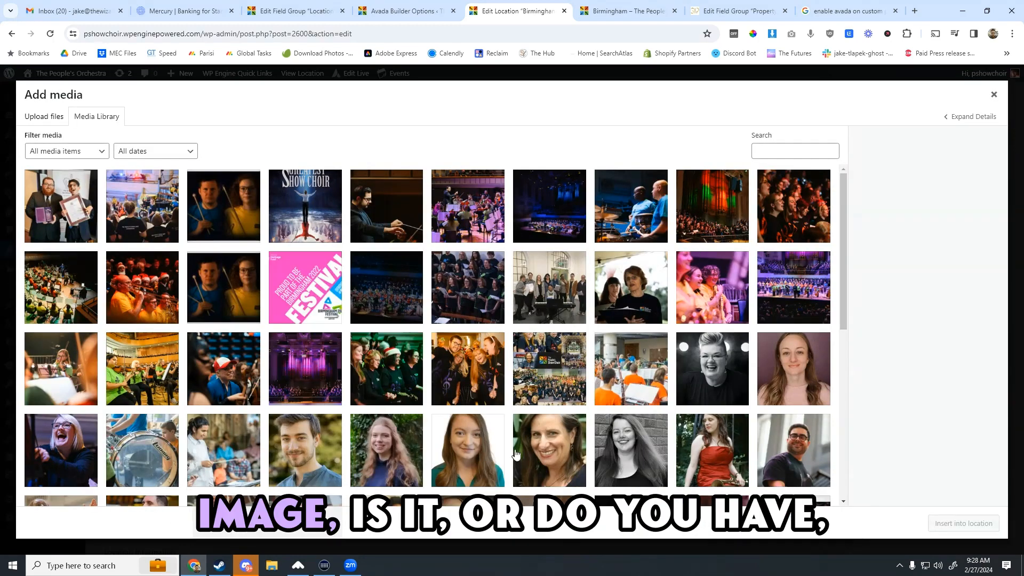
pyautogui.click(464, 452)
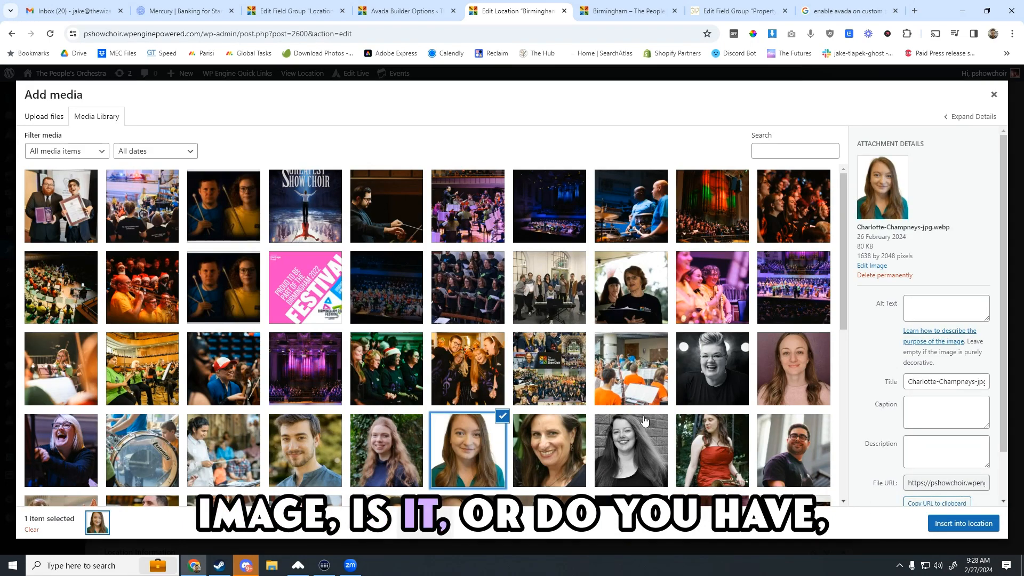
pyautogui.scroll(-3, 644, 421)
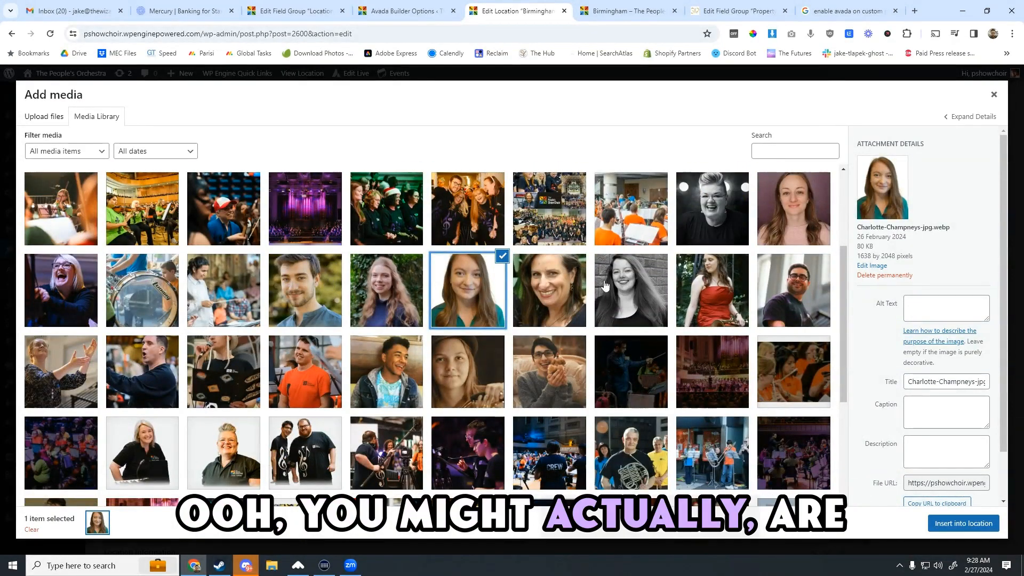
pyautogui.scroll(-3, 388, 384)
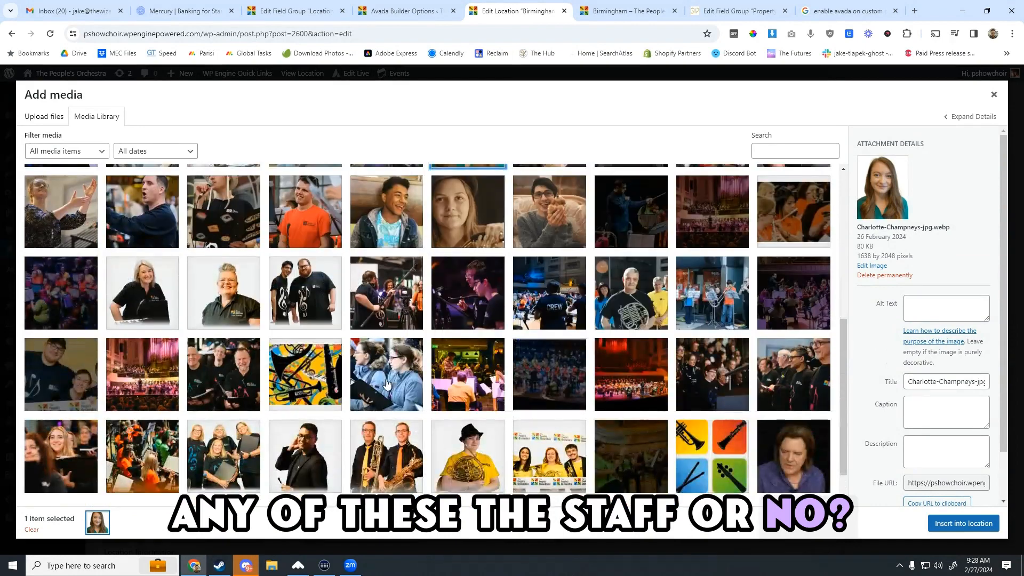
pyautogui.scroll(-1, 373, 380)
pyautogui.scroll(4, 329, 367)
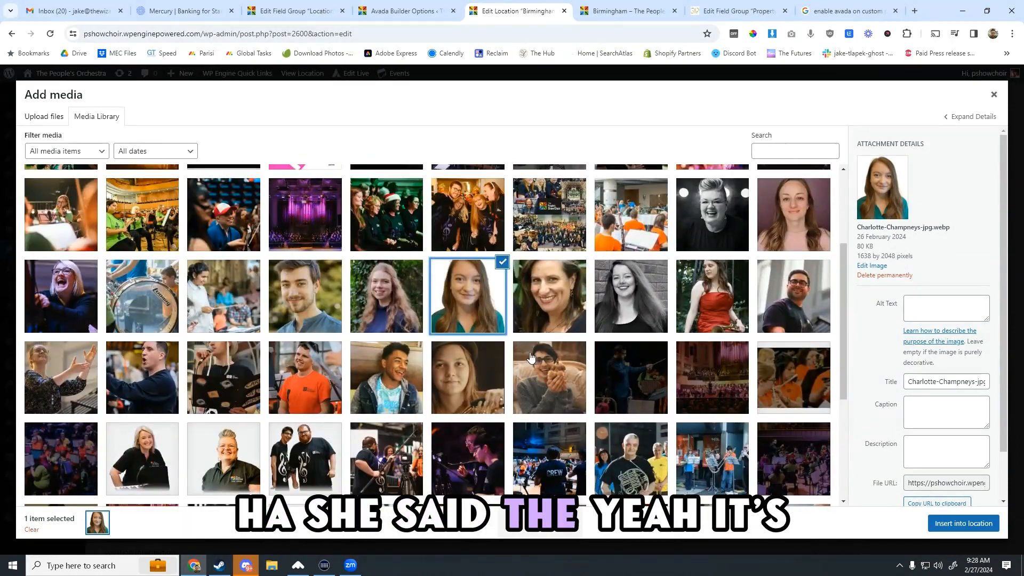
pyautogui.click(960, 524)
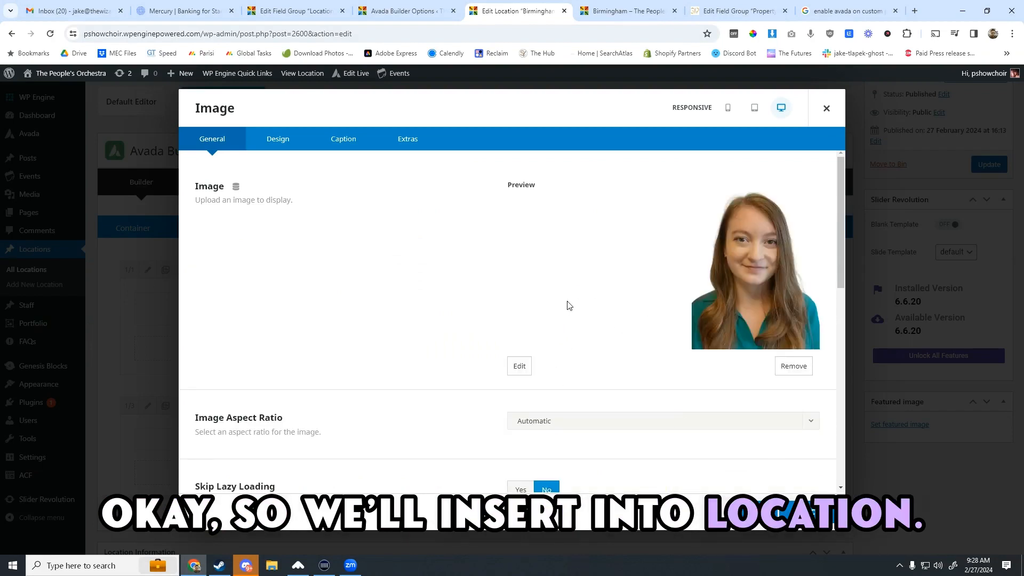
# - Set the staff image's aspect ratio to 1:1 and place its focus point on the woman's face
pyautogui.scroll(-2, 567, 304)
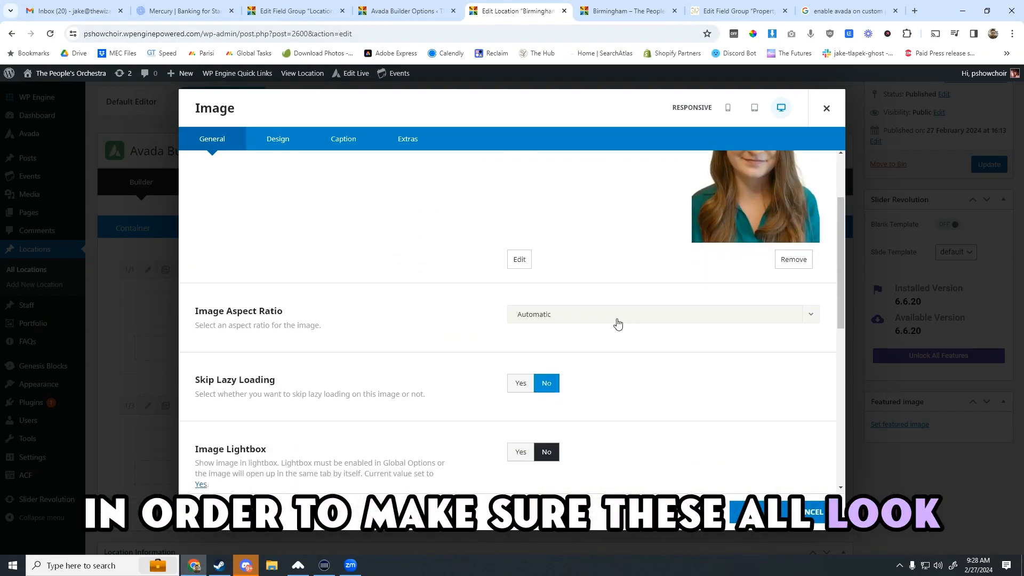
pyautogui.click(619, 320)
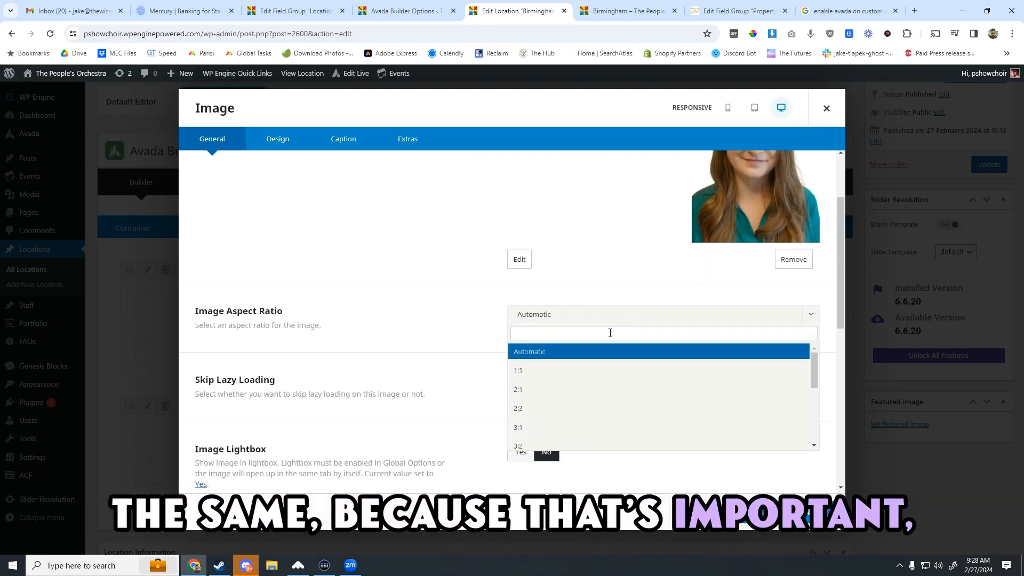
pyautogui.click(554, 371)
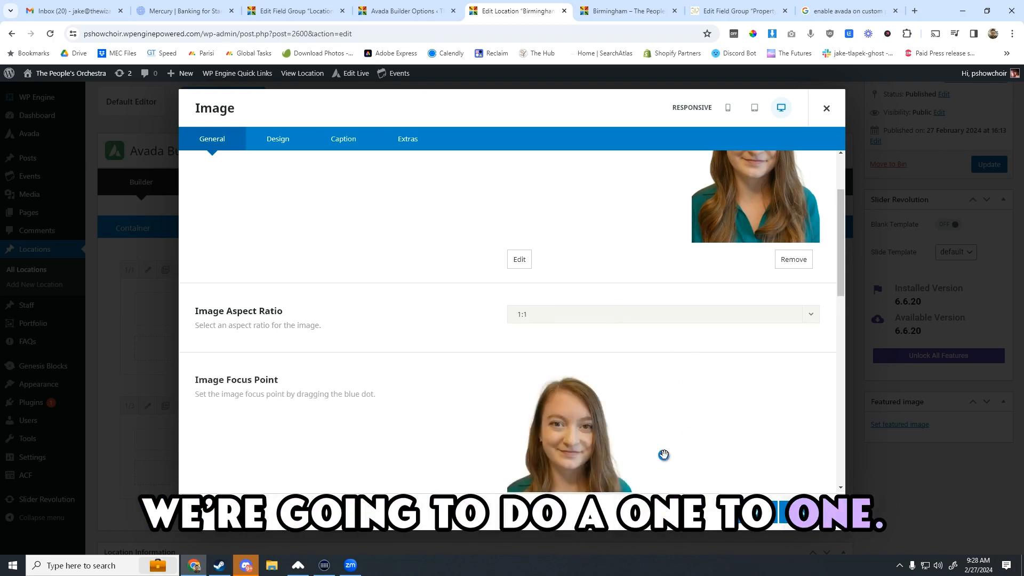
pyautogui.moveTo(664, 454); pyautogui.dragTo(571, 431)
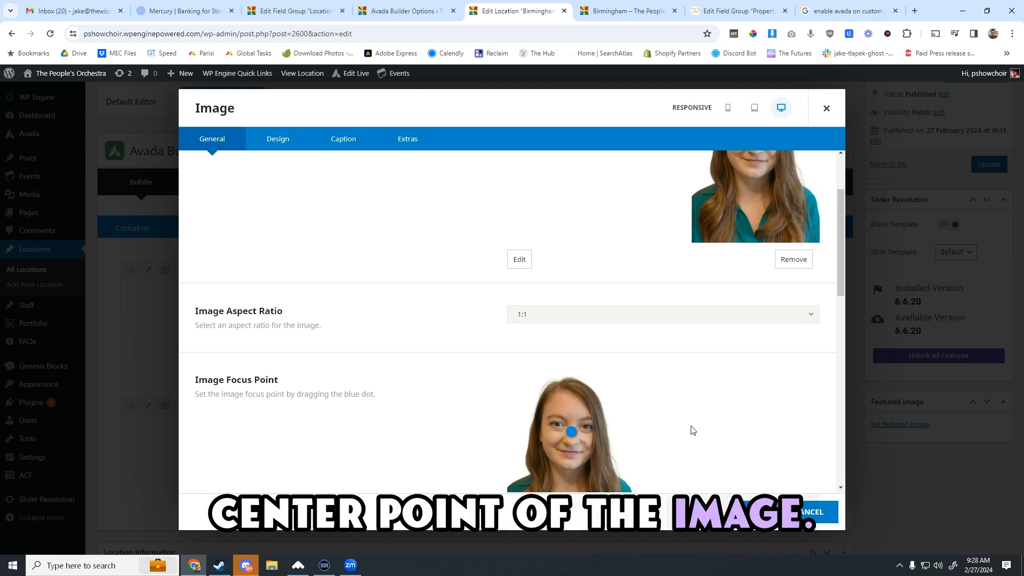
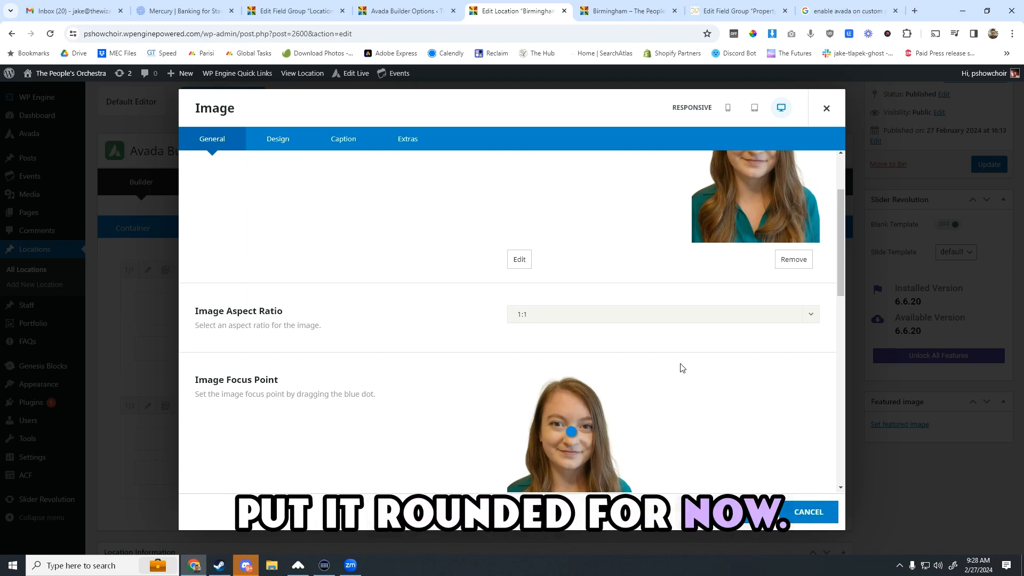
# - Make the staff image circular with a border radius of 1000px and save the Image element
pyautogui.scroll(-3, 682, 369)
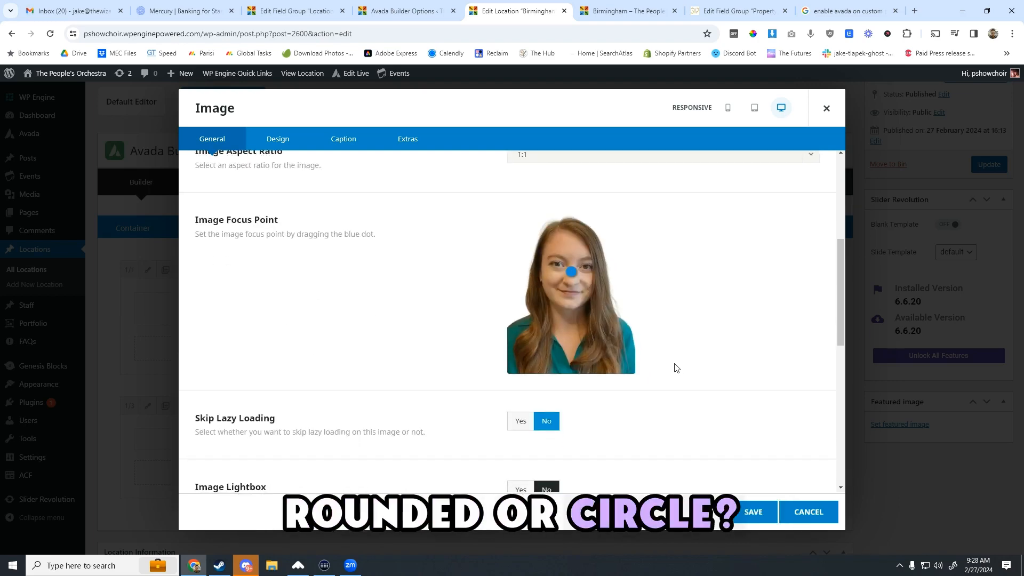
pyautogui.click(278, 144)
pyautogui.scroll(-5, 430, 297)
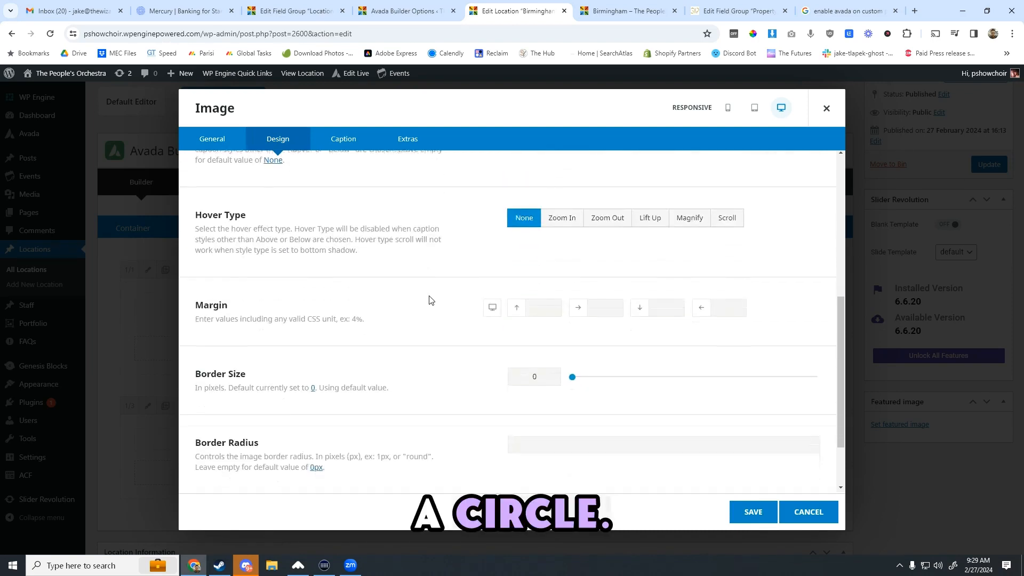
pyautogui.scroll(-2, 430, 299)
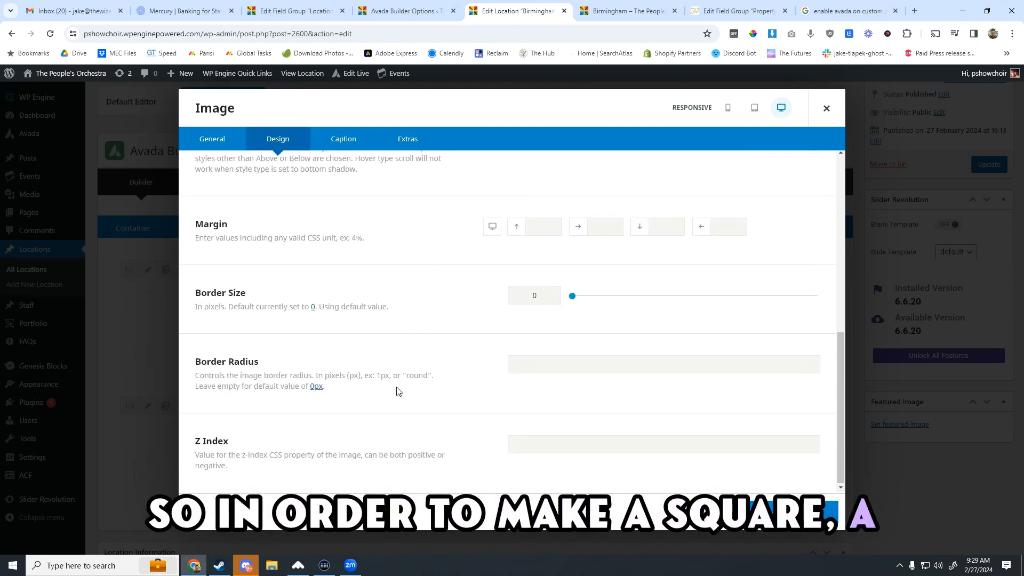
pyautogui.write('1000px')
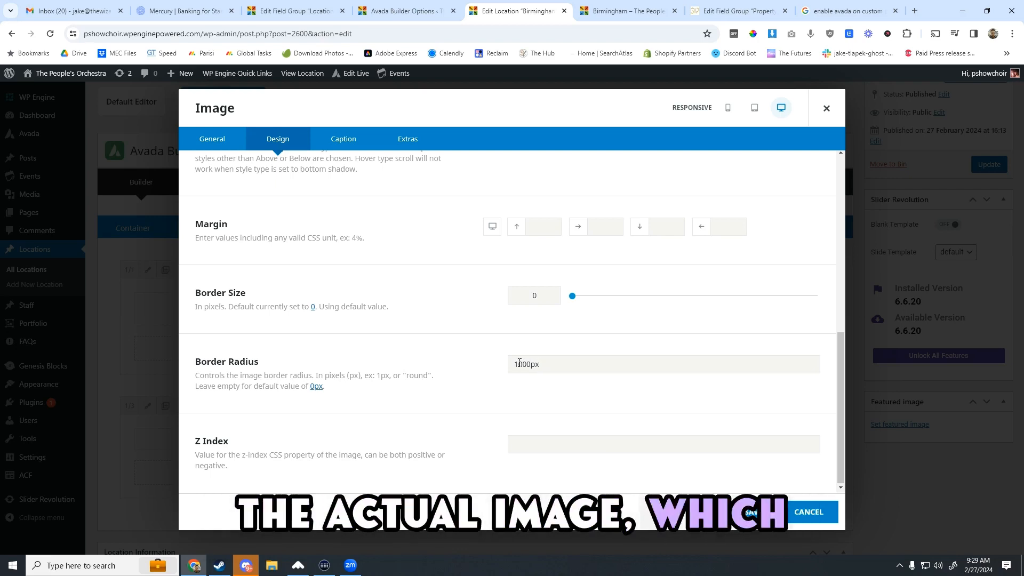
pyautogui.scroll(3, 407, 344)
pyautogui.scroll(-3, 410, 343)
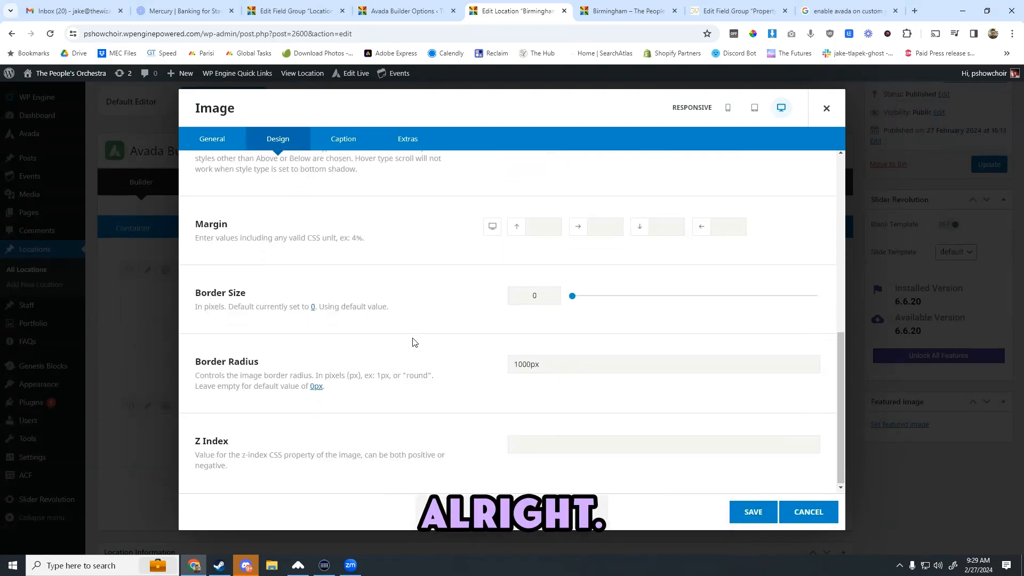
pyautogui.click(752, 512)
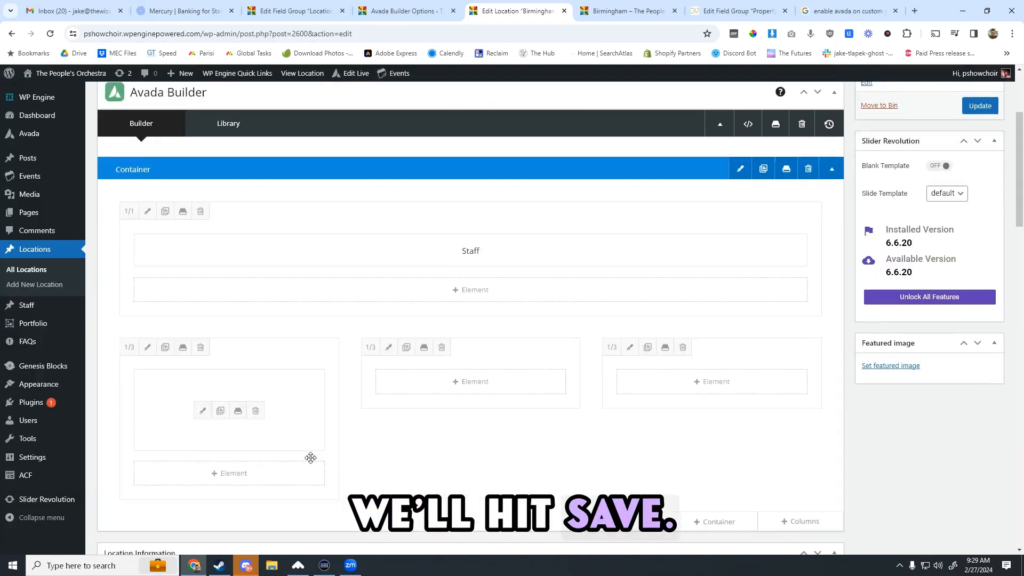
# - Add a Title element below the image in the first 1/3 column, containing the staff member's first name
pyautogui.scroll(-2, 266, 443)
pyautogui.click(229, 426)
pyautogui.write('t')
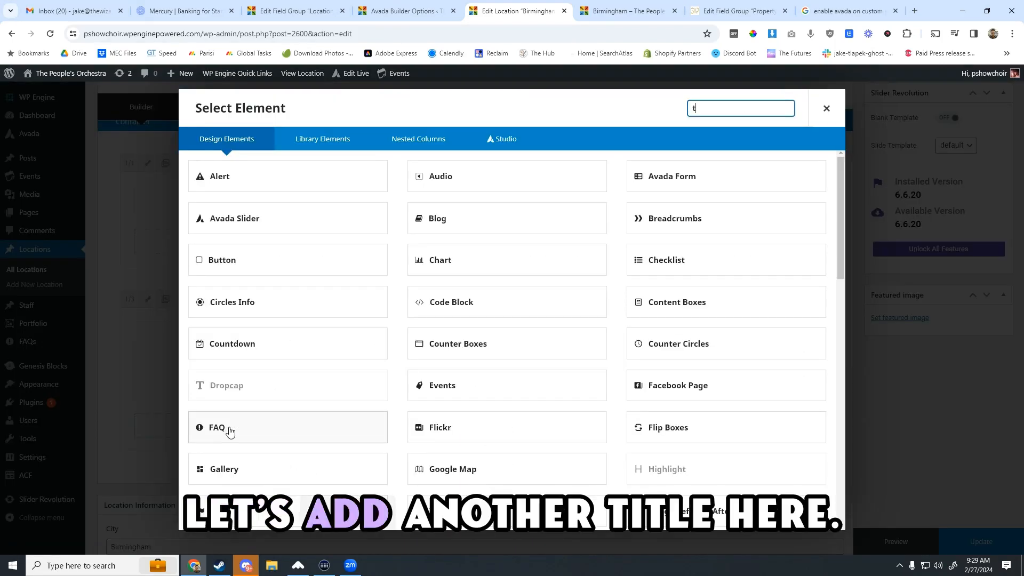
pyautogui.write('itle')
pyautogui.click(299, 178)
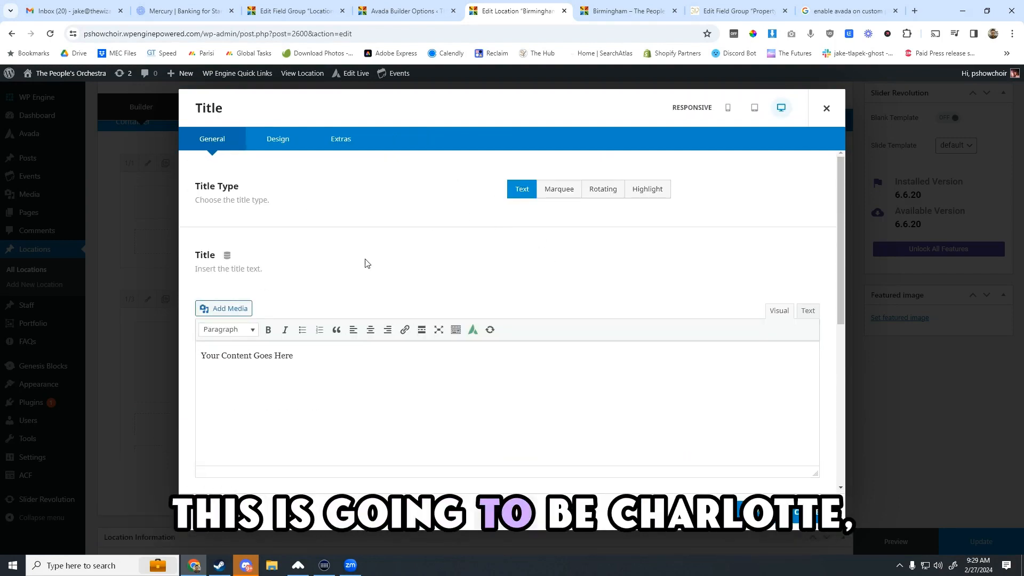
pyautogui.write('Charlo')
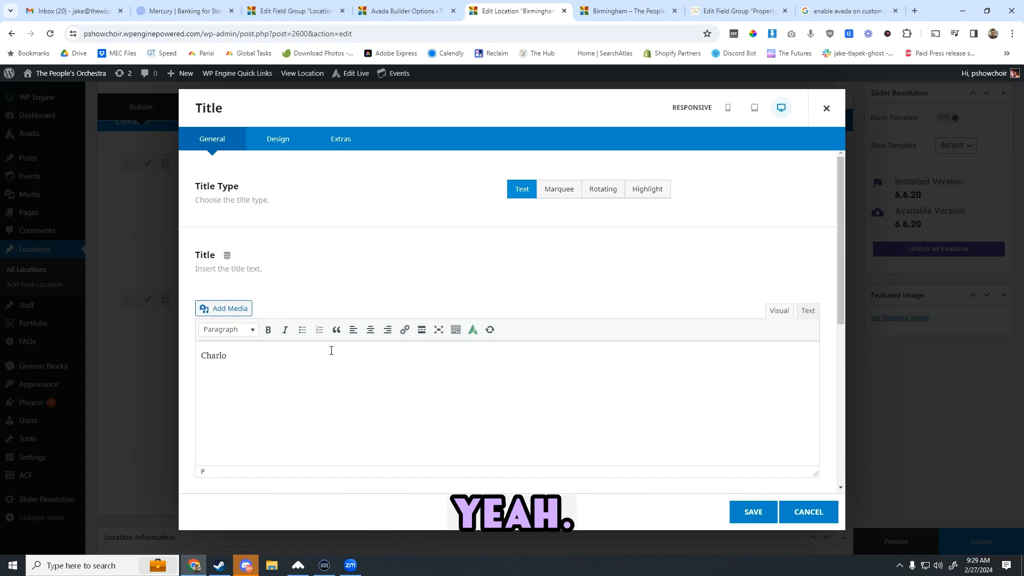
pyautogui.write('tte')
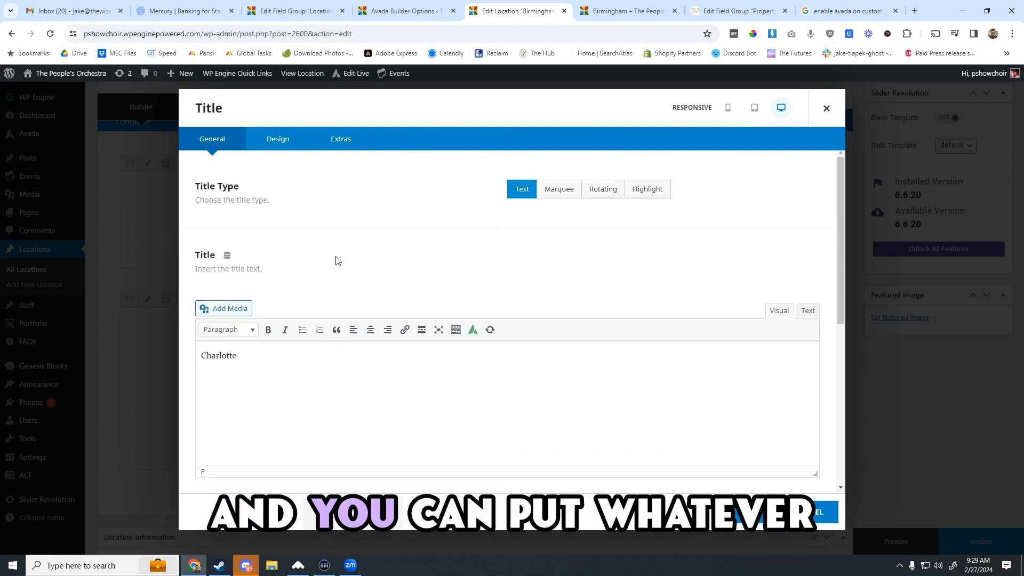
# - Center the staff name title, set its HTML heading tag to H3, and save the element
pyautogui.click(277, 138)
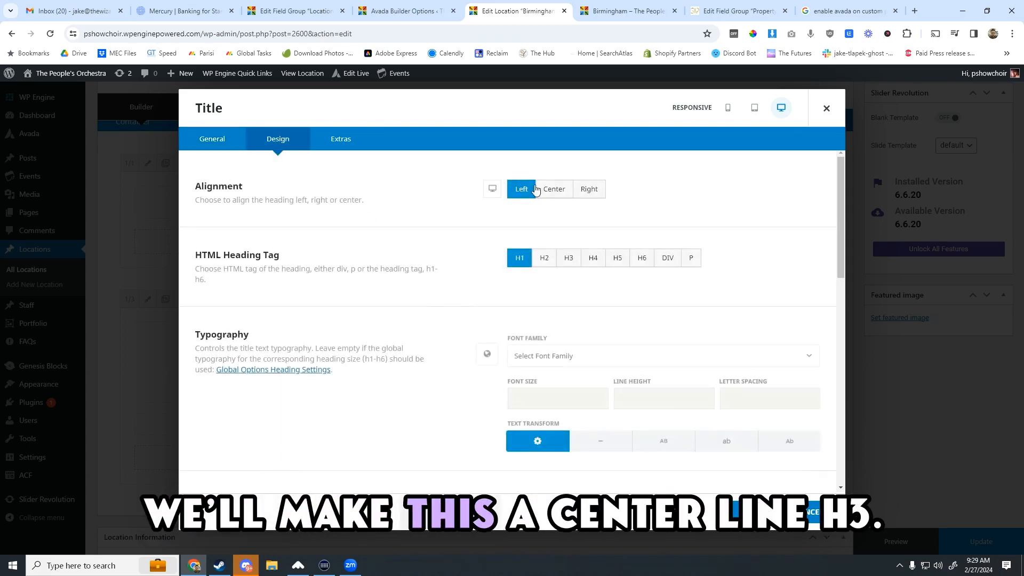
pyautogui.click(554, 190)
pyautogui.click(568, 258)
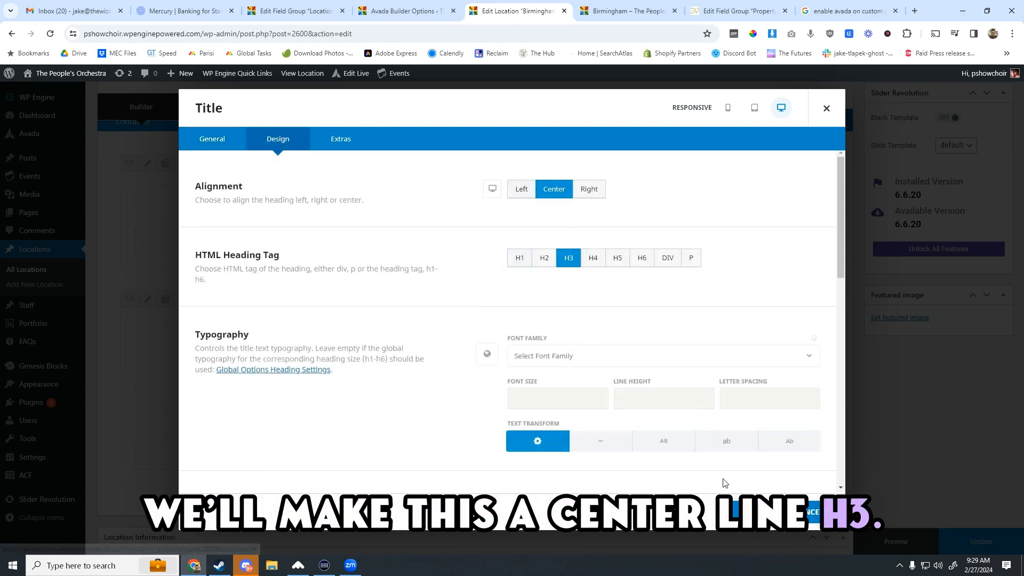
pyautogui.click(677, 494)
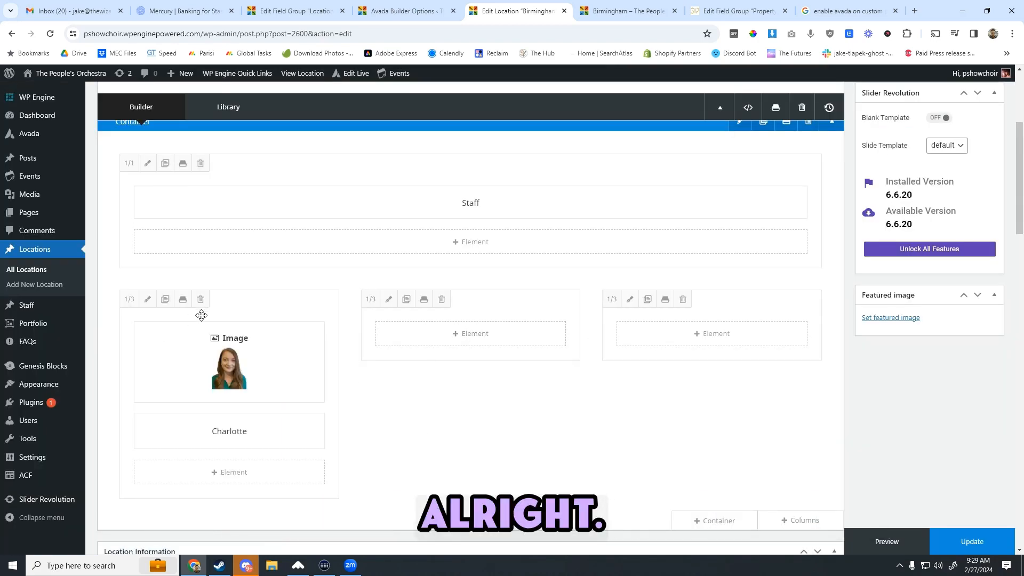
# - Replace the two empty 1/3 columns with two clones of the completed staff column and update the Birmingham location
pyautogui.click(442, 300)
pyautogui.click(442, 299)
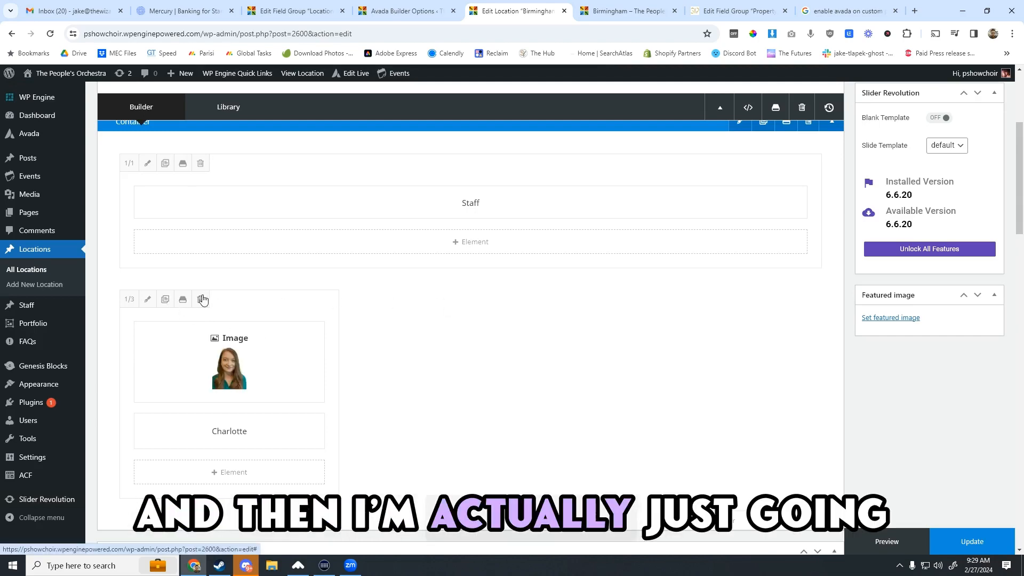
pyautogui.click(165, 299)
pyautogui.click(166, 299)
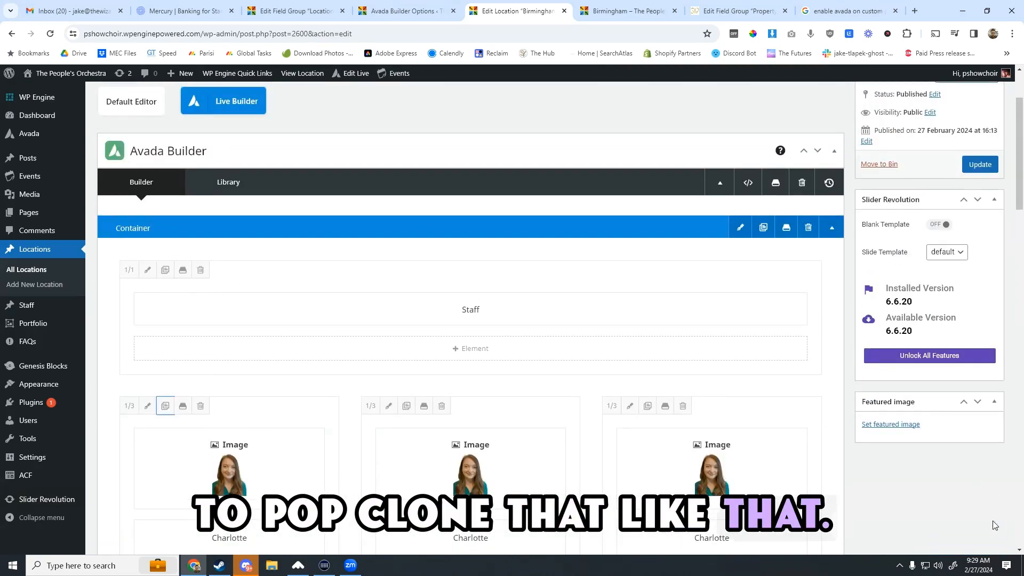
pyautogui.scroll(-2, 948, 491)
pyautogui.scroll(4, 948, 491)
pyautogui.click(978, 271)
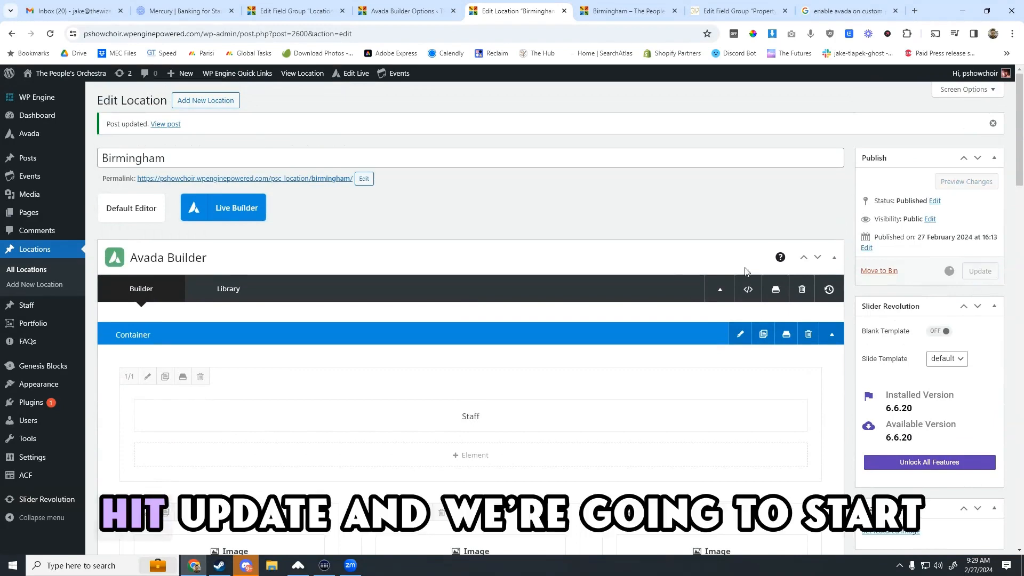
# - Open the published Birmingham location page in a new tab and check how its Staff section displays
pyautogui.scroll(-3, 591, 297)
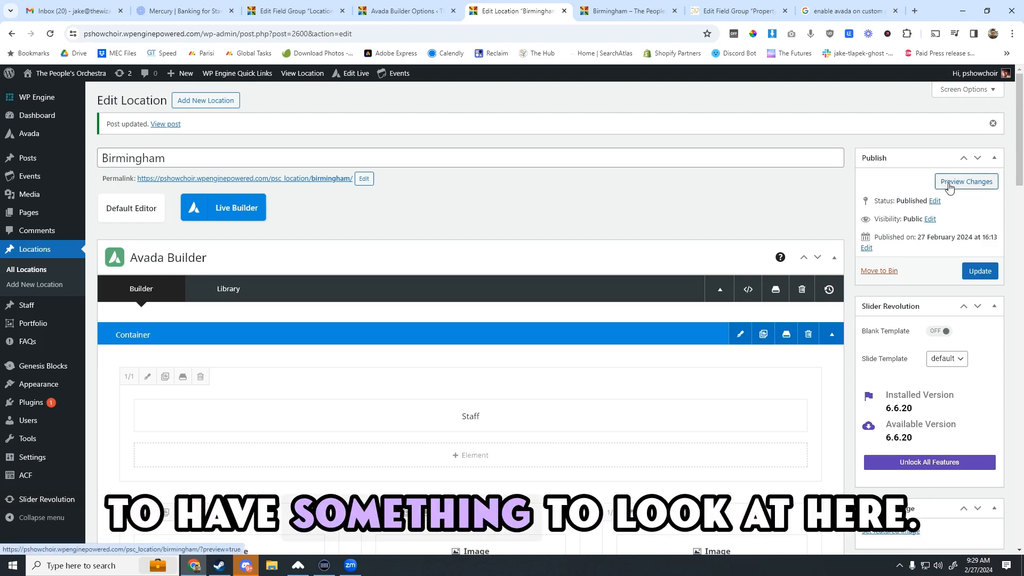
pyautogui.rightClick(312, 178)
pyautogui.click(363, 190)
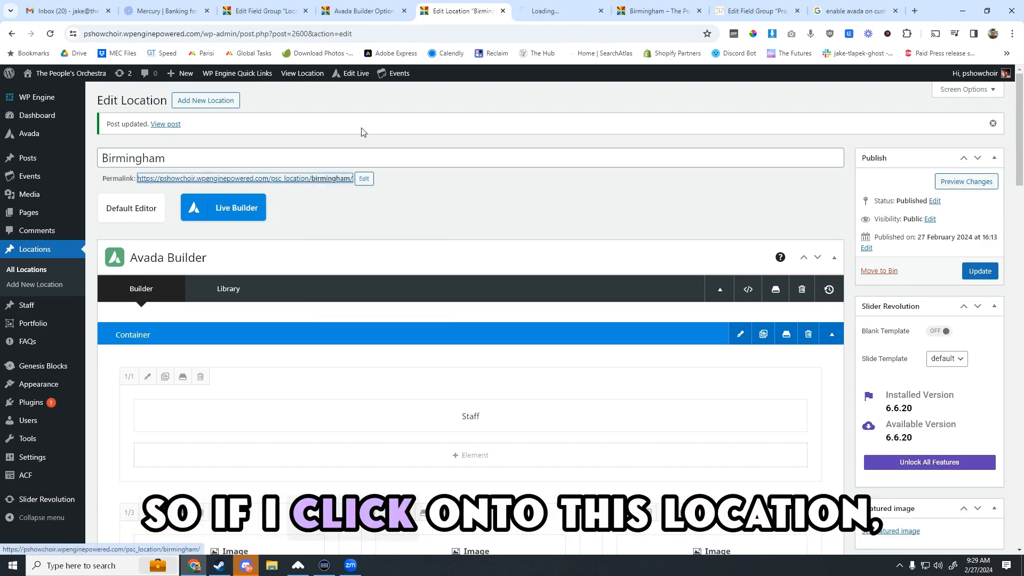
pyautogui.click(555, 9)
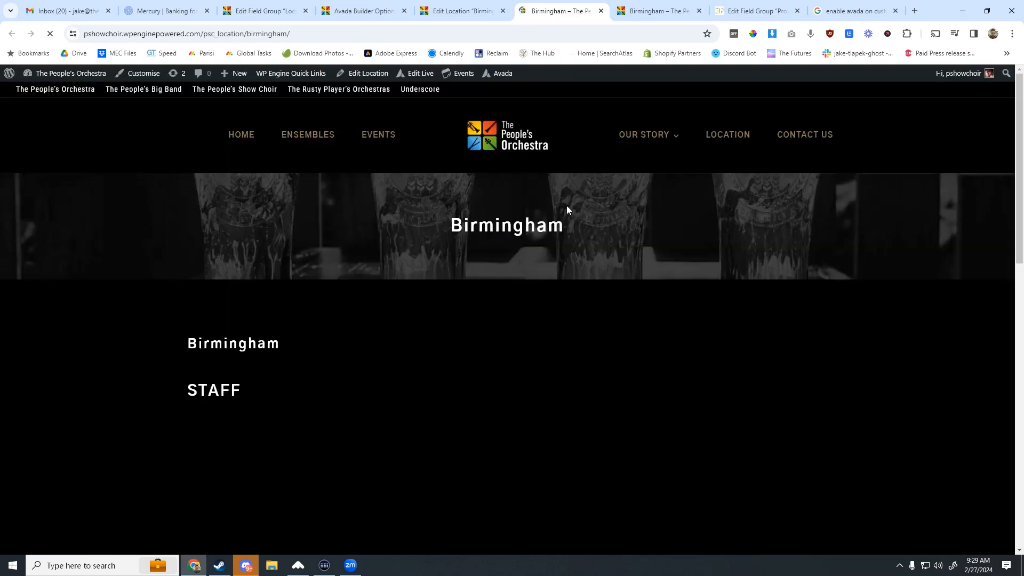
pyautogui.scroll(-4, 619, 356)
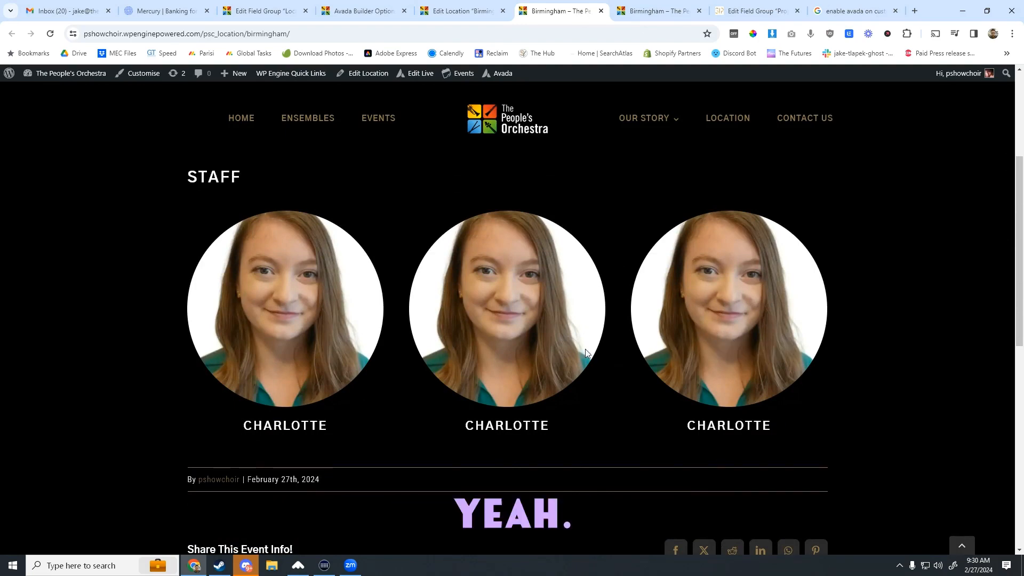
pyautogui.scroll(4, 553, 356)
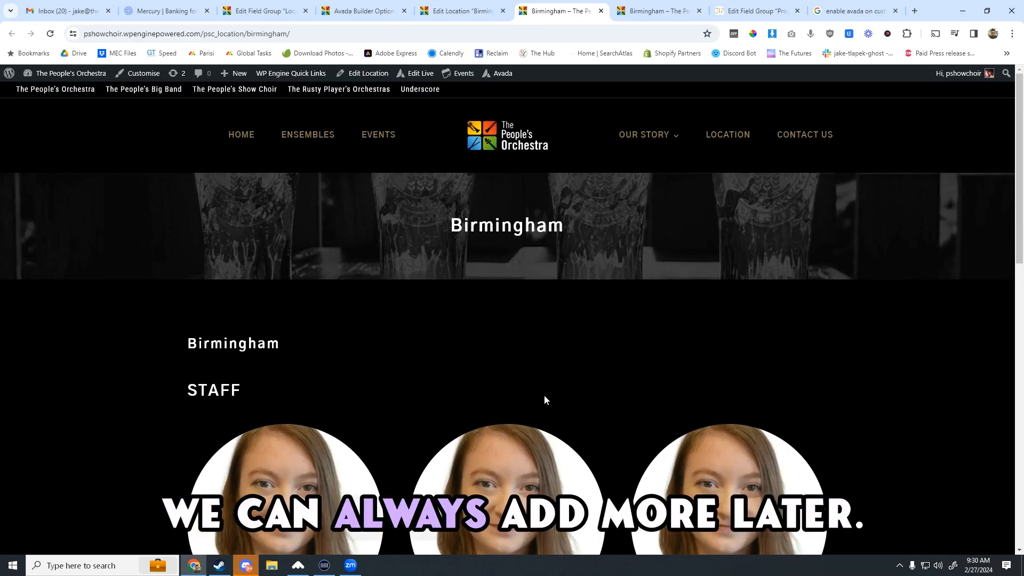
# - Examine the Birmingham page's overall layout, from the title area and staff row to the author line and share section
pyautogui.scroll(-1, 544, 395)
pyautogui.scroll(-4, 543, 392)
pyautogui.scroll(5, 534, 382)
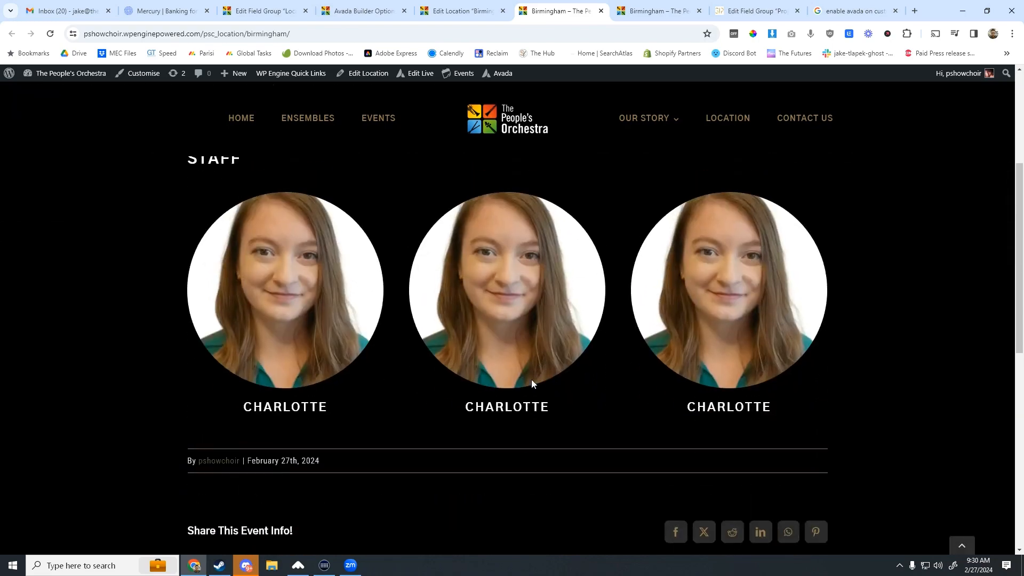
pyautogui.scroll(-10, 632, 256)
pyautogui.scroll(2, 270, 278)
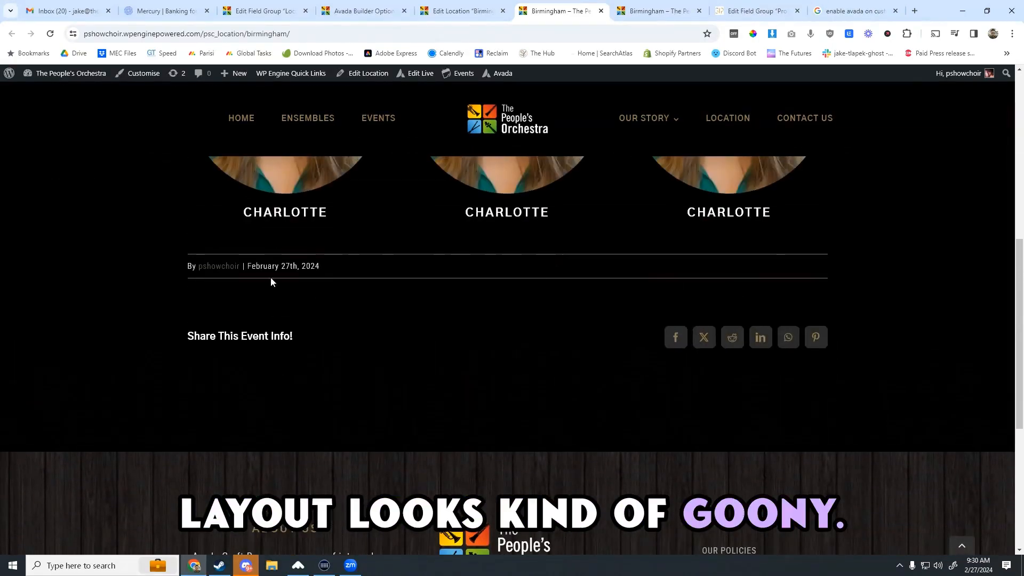
pyautogui.scroll(8, 694, 328)
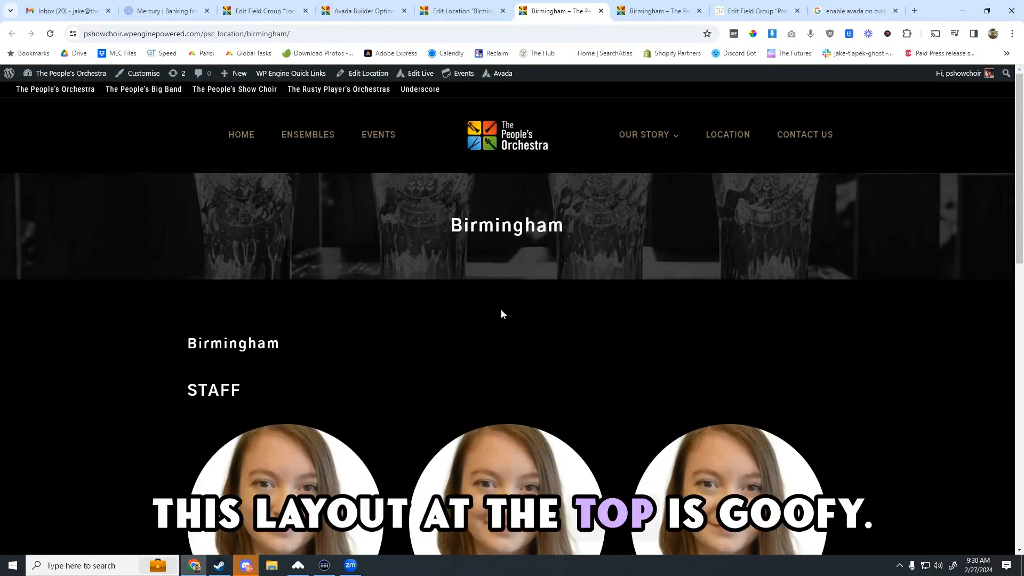
pyautogui.scroll(-2, 303, 323)
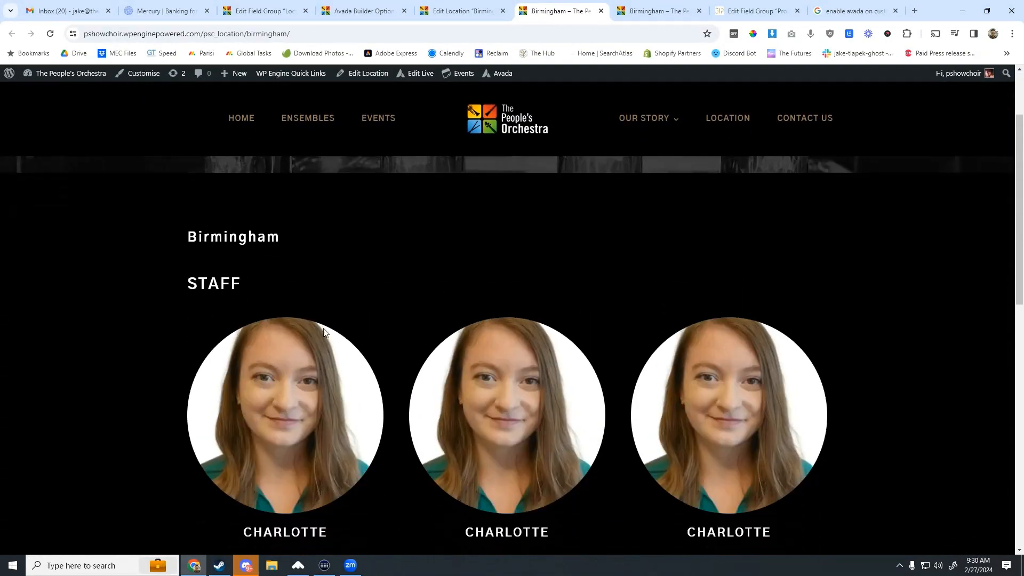
pyautogui.scroll(2, 373, 368)
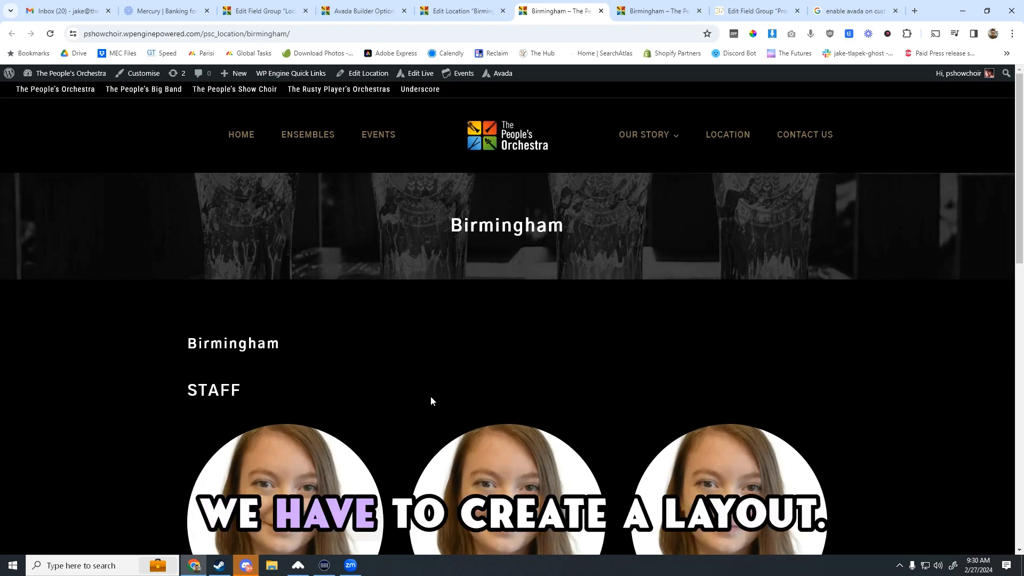
# - Leave the Location Information field group without saving, open Avada's Layouts page, and review the existing layouts
pyautogui.click(362, 10)
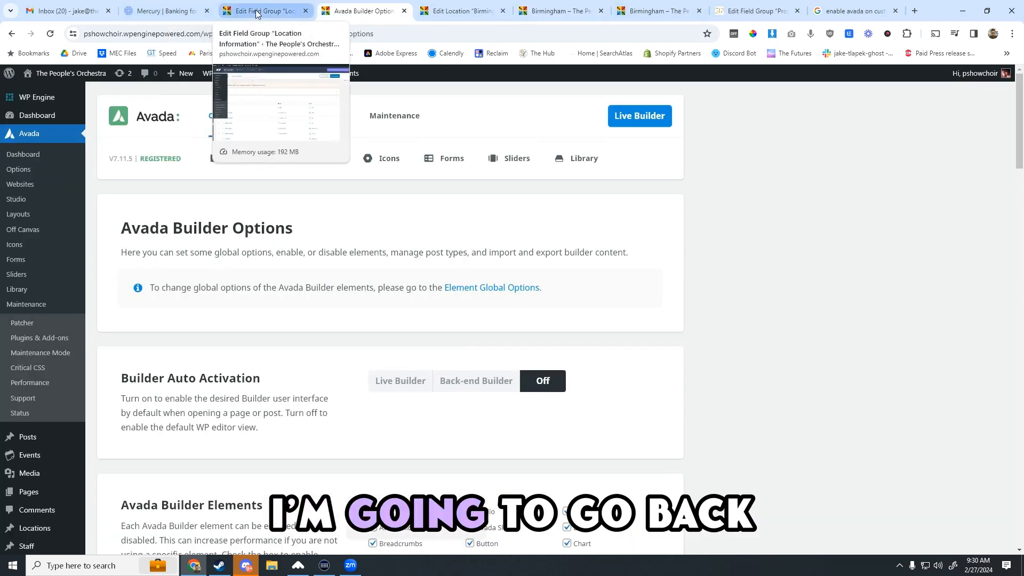
pyautogui.click(262, 11)
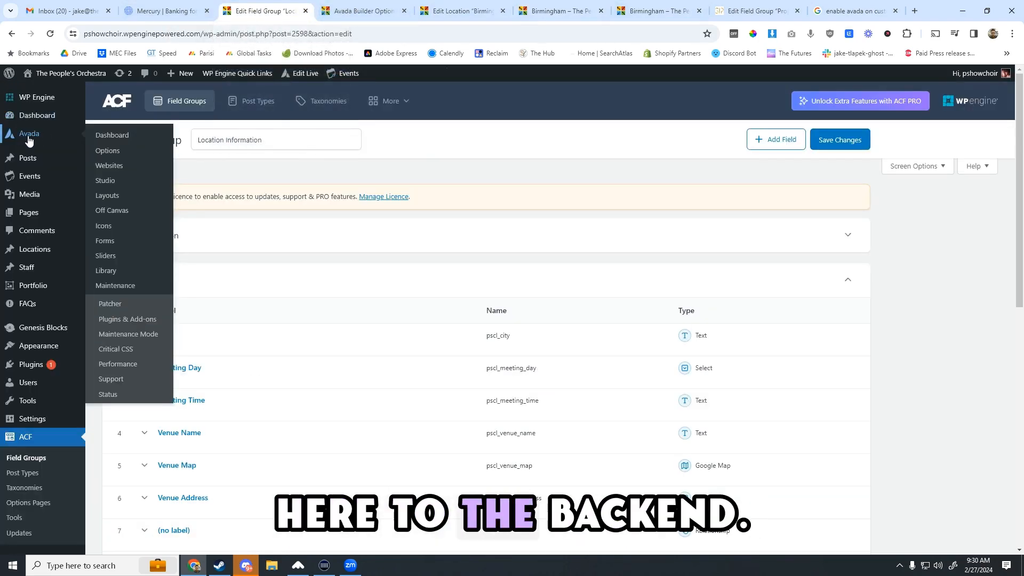
pyautogui.click(108, 196)
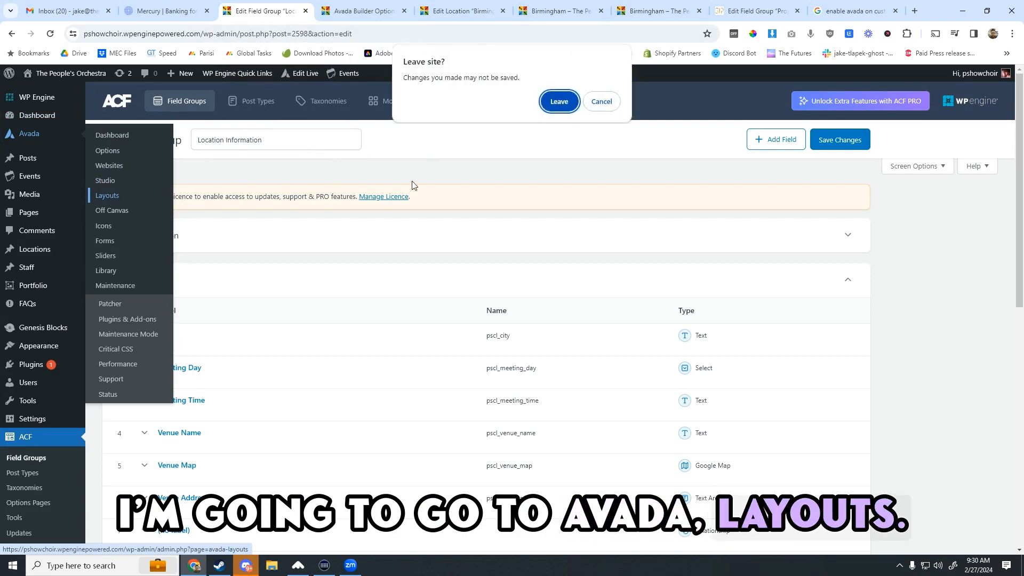
pyautogui.click(559, 101)
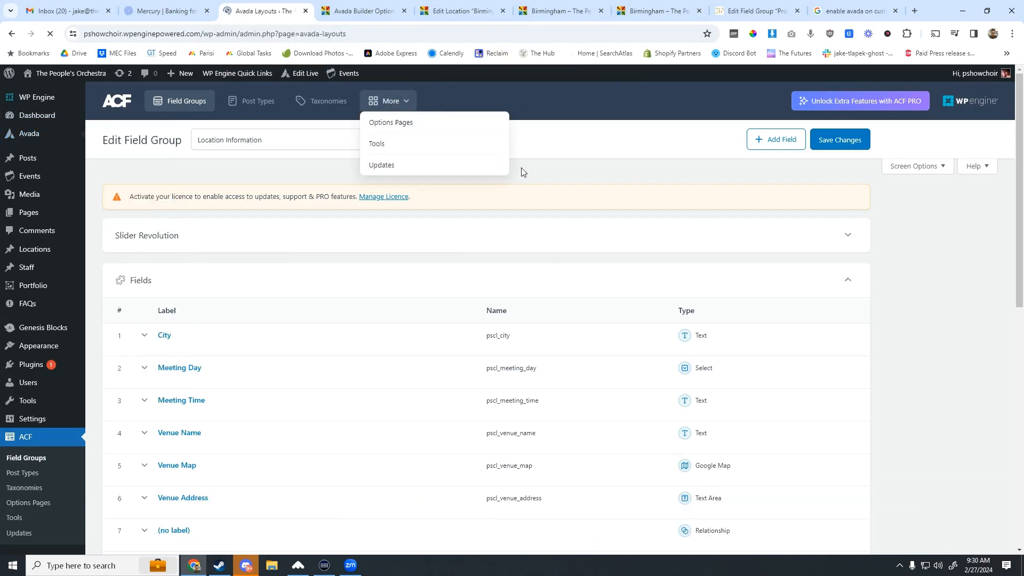
pyautogui.scroll(-6, 715, 224)
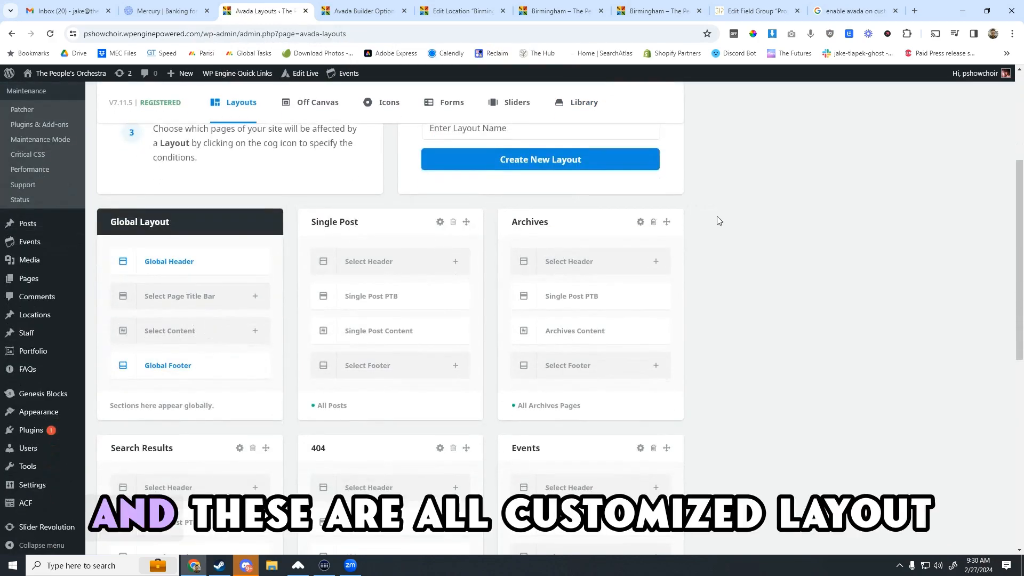
pyautogui.scroll(-2, 482, 255)
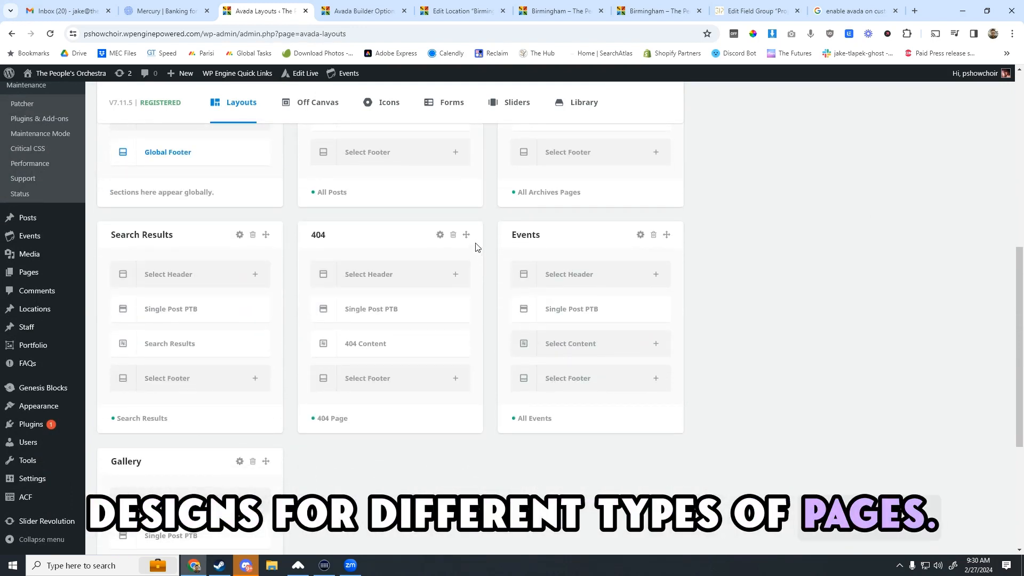
# - Create a new Avada layout named "Location Page"
pyautogui.scroll(8, 483, 247)
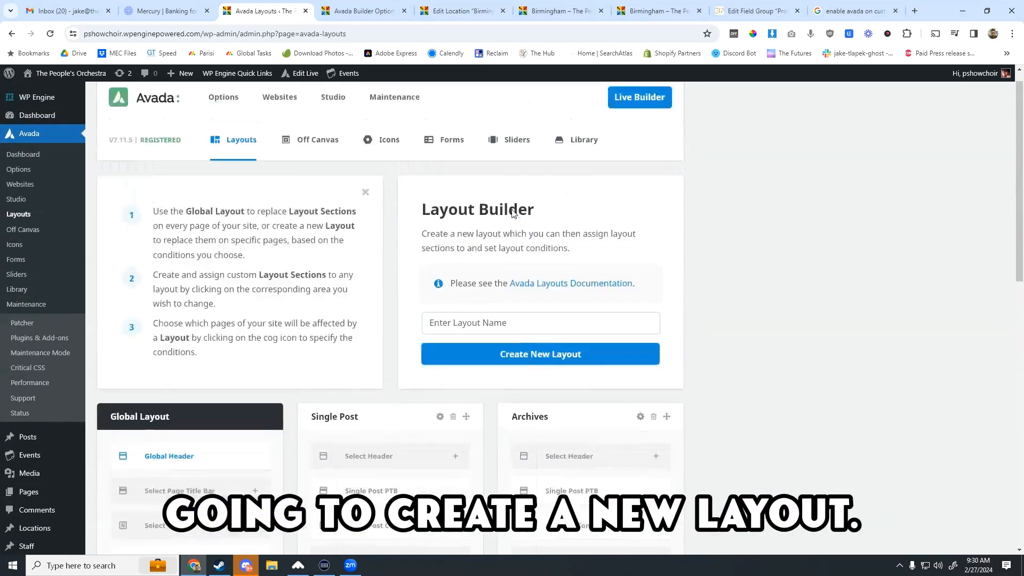
pyautogui.click(509, 334)
pyautogui.write('Loca')
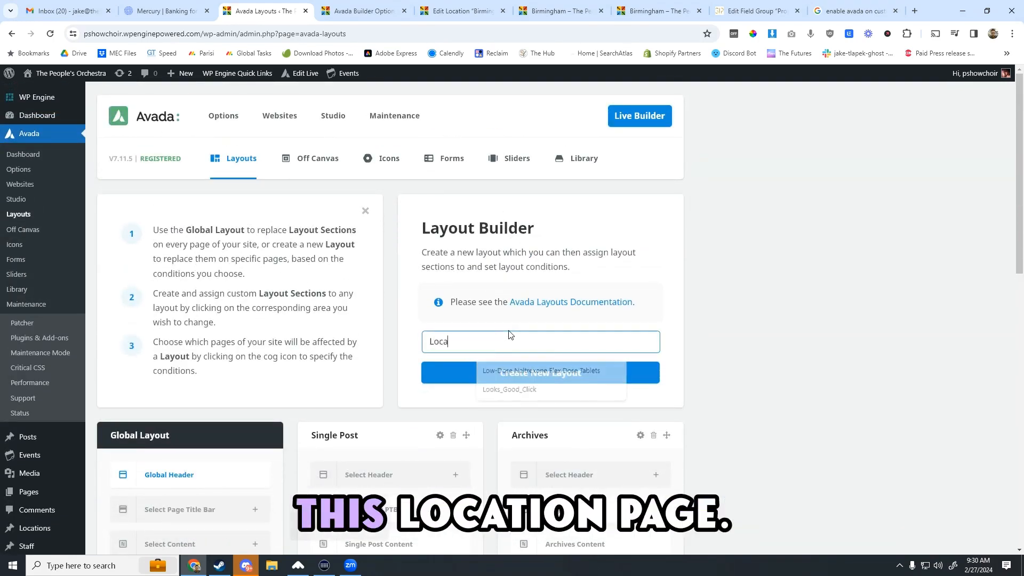
pyautogui.write('tion Pa')
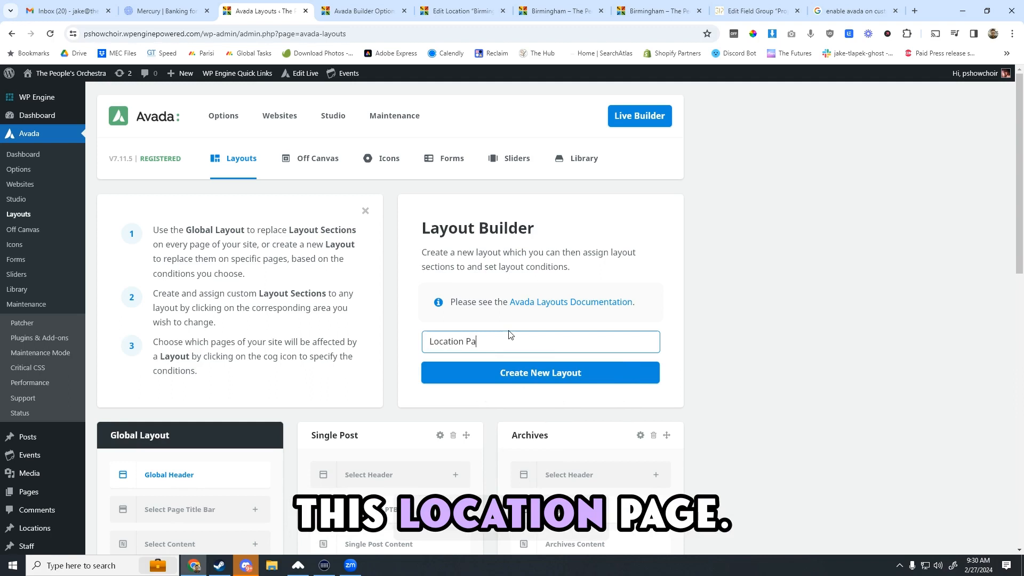
pyautogui.write('ge')
pyautogui.click(574, 375)
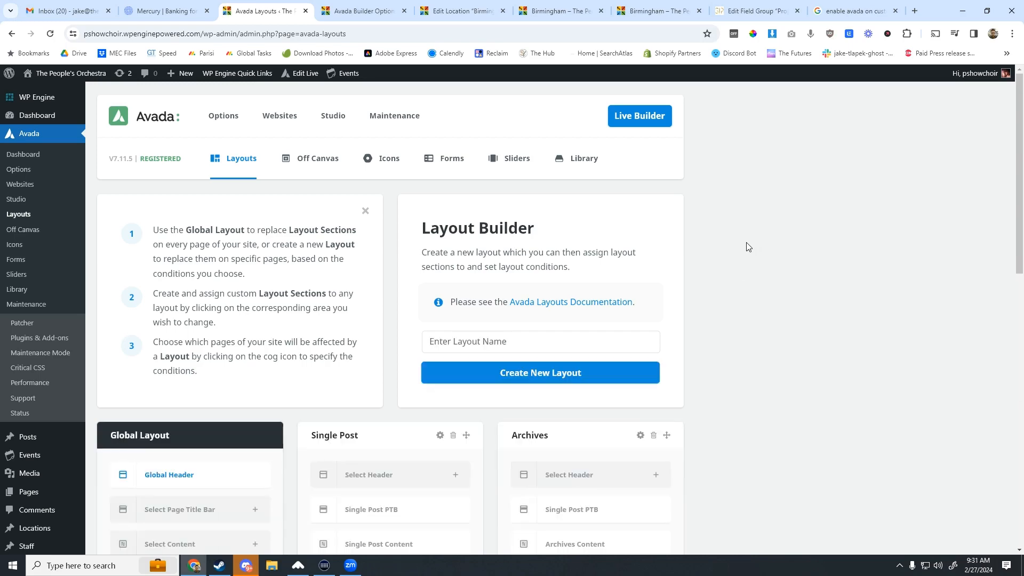
# - Set the Location Page layout's condition to include All Locations and close the layout conditions
pyautogui.scroll(-10, 747, 242)
pyautogui.scroll(-4, 747, 249)
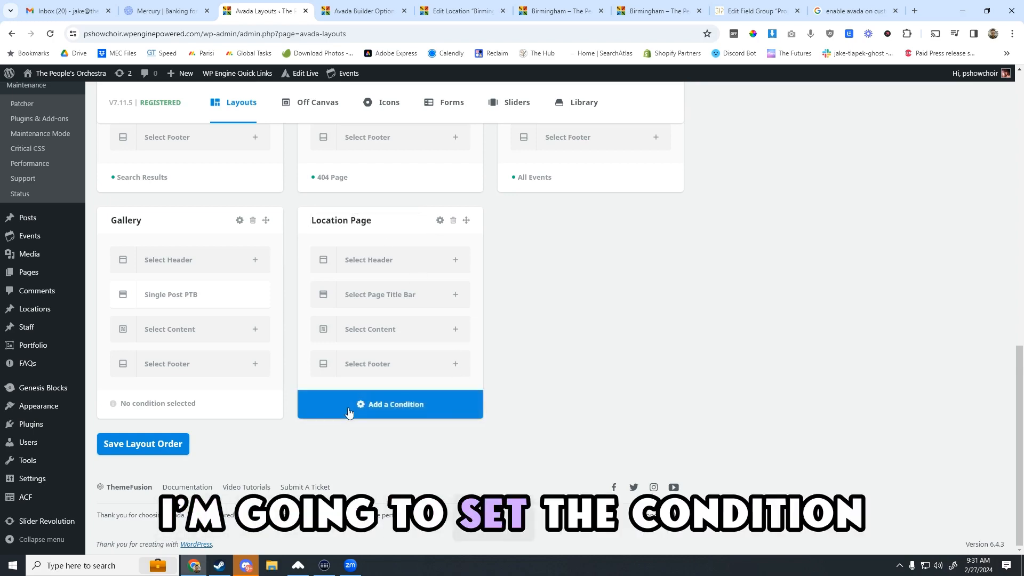
pyautogui.click(376, 409)
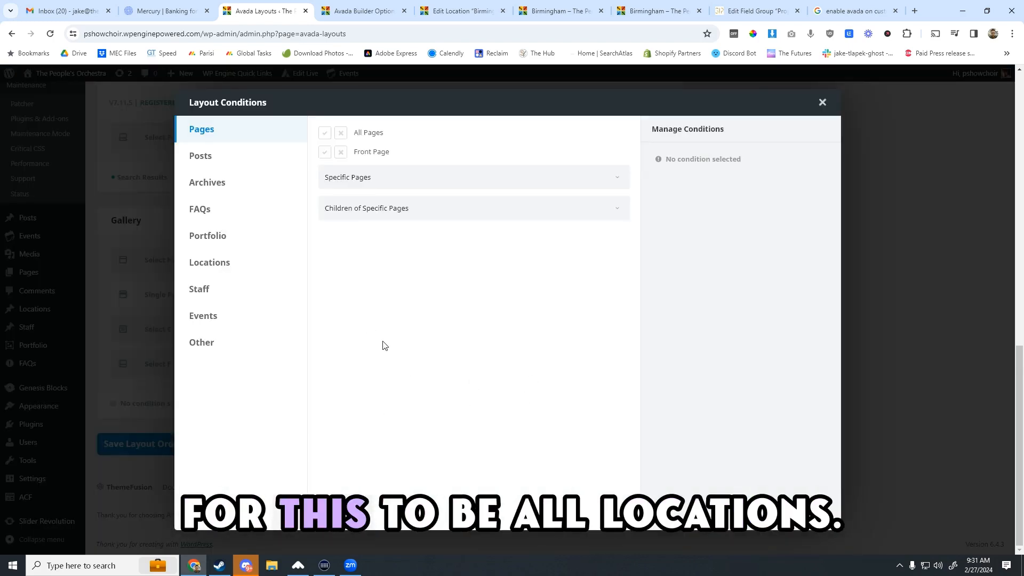
pyautogui.click(213, 266)
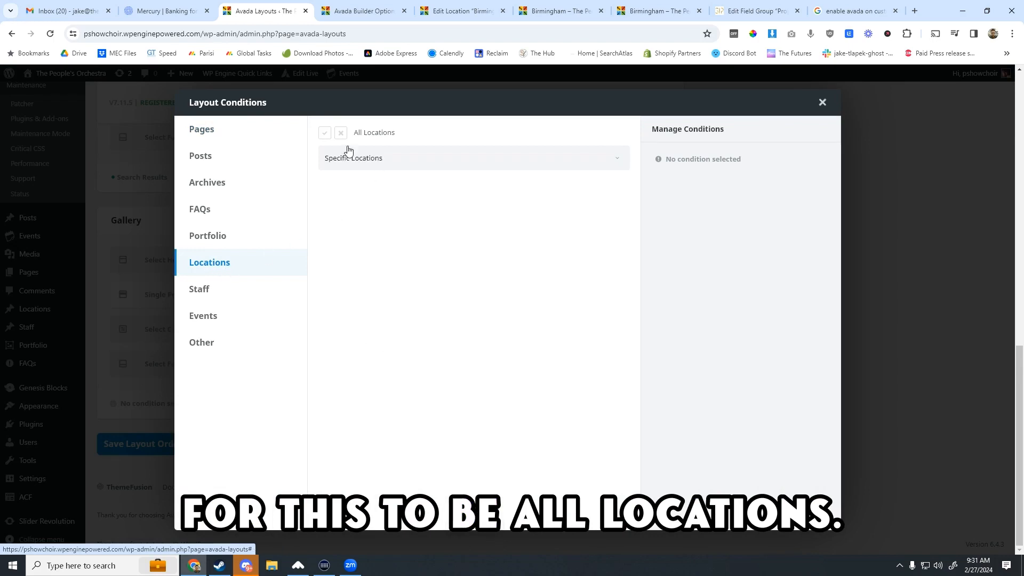
pyautogui.click(325, 133)
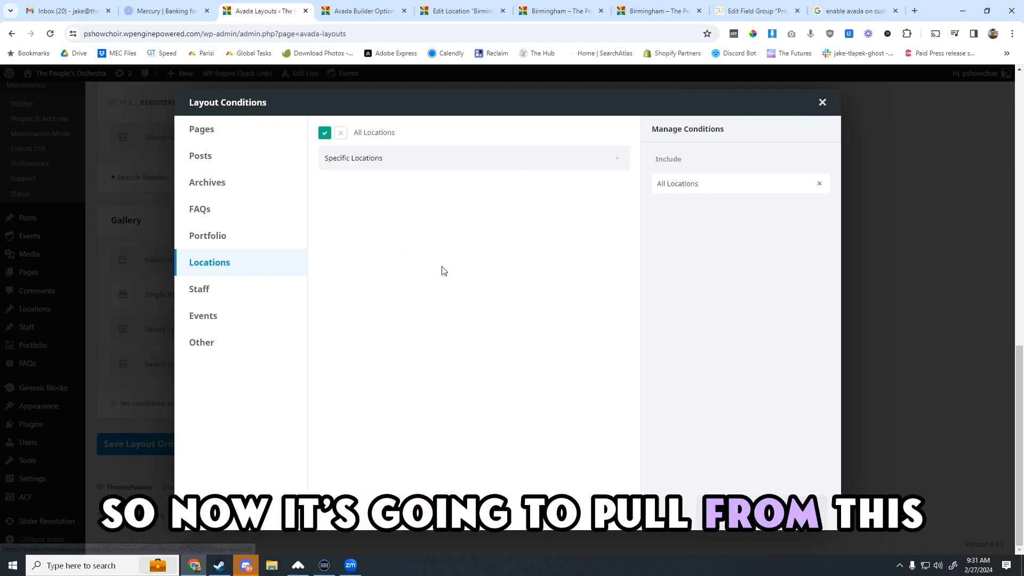
pyautogui.click(820, 103)
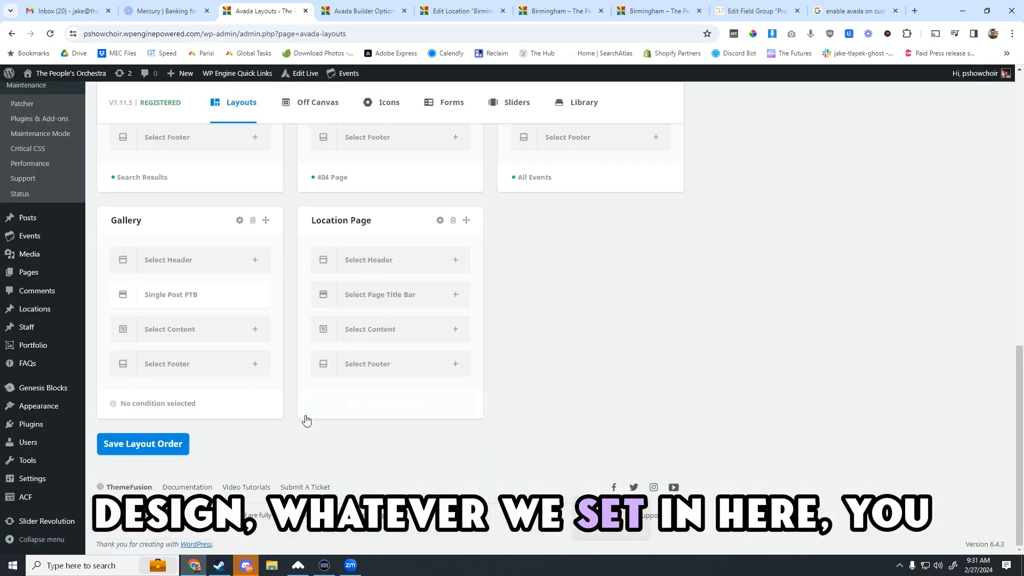
# - Create a new page title bar section named "Location Title" in the Location Page layout
pyautogui.scroll(7, 406, 488)
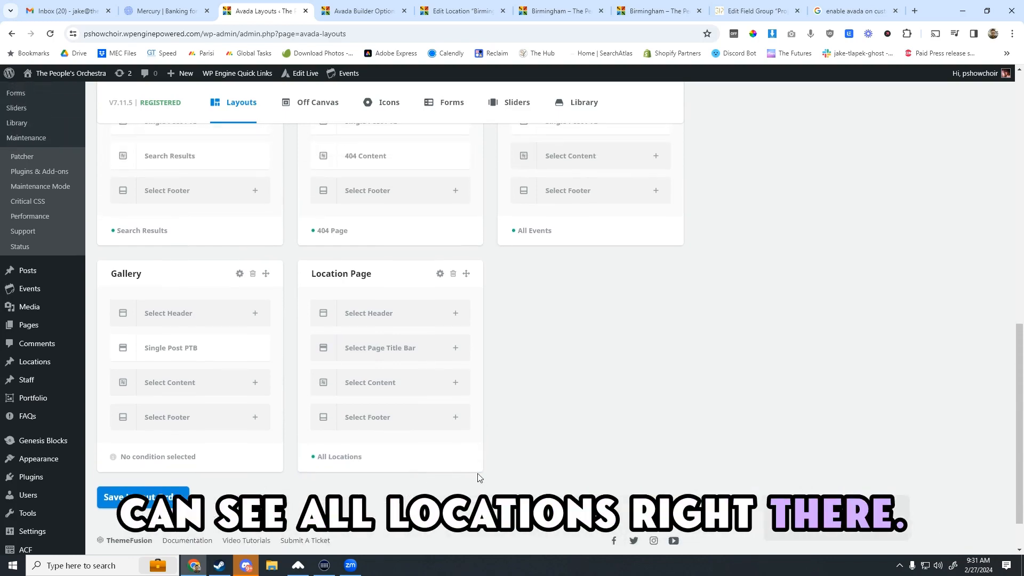
pyautogui.scroll(-7, 488, 415)
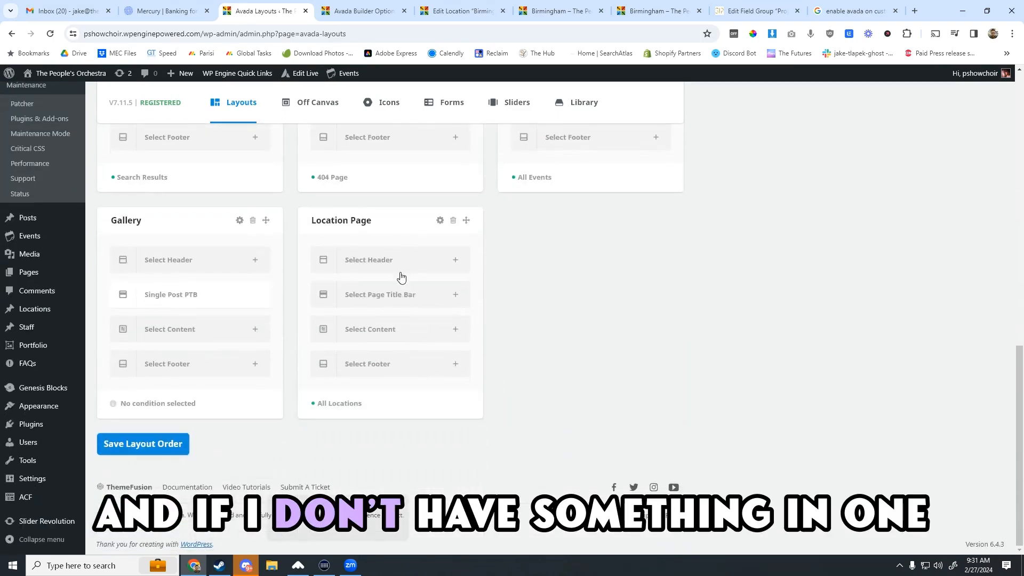
pyautogui.scroll(8, 411, 379)
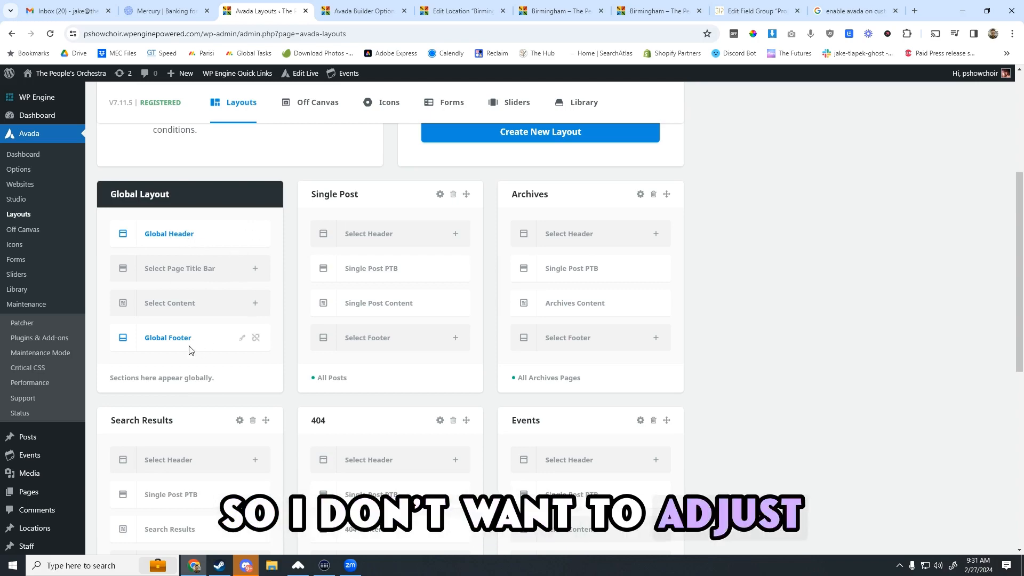
pyautogui.scroll(-5, 316, 291)
pyautogui.scroll(-2, 316, 291)
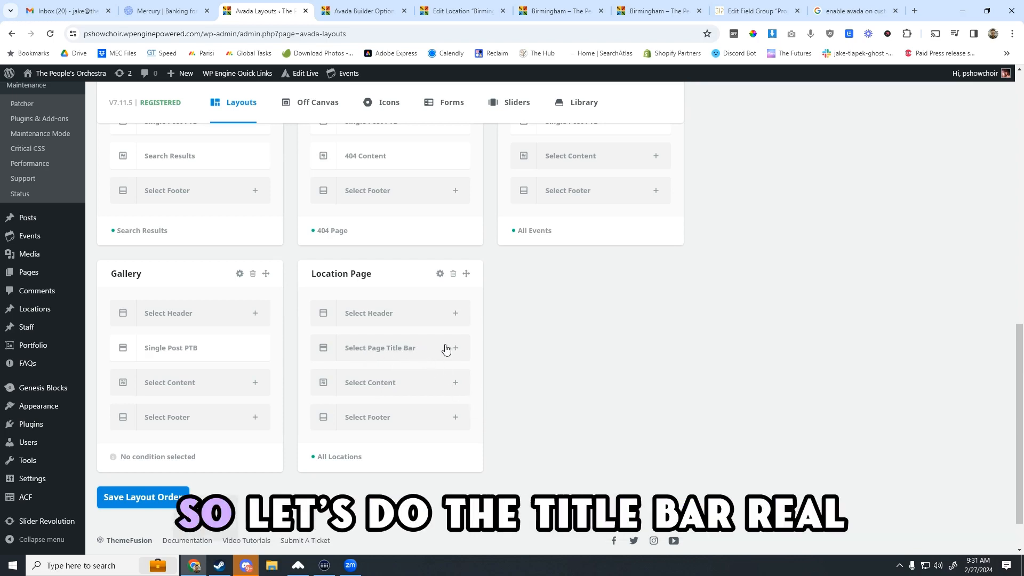
pyautogui.click(391, 348)
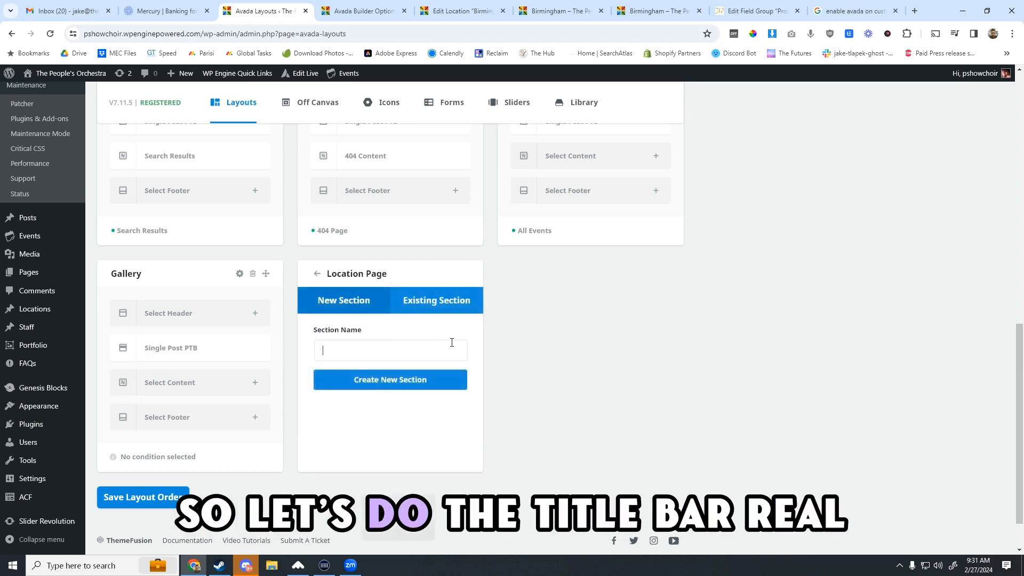
pyautogui.click(433, 351)
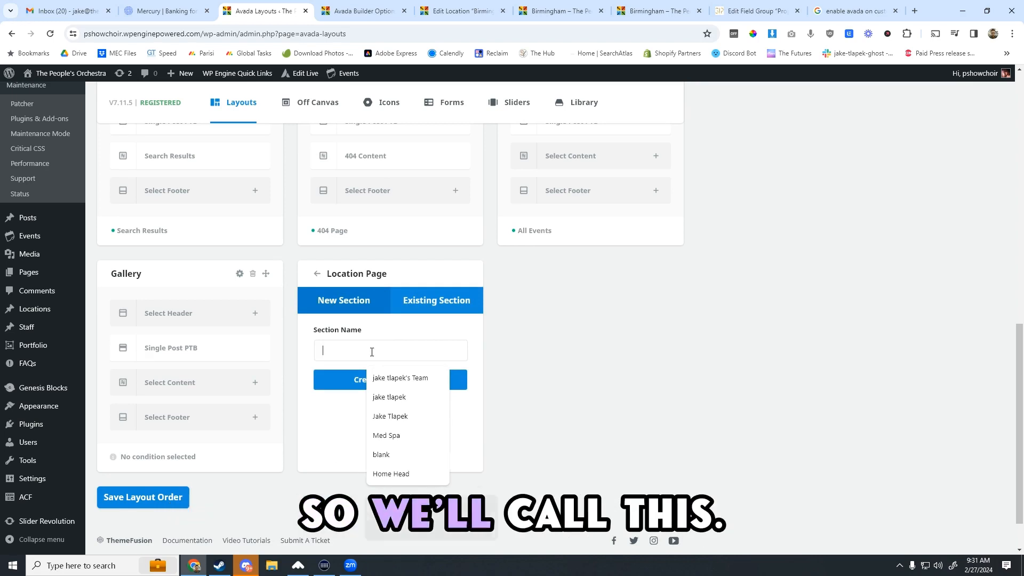
pyautogui.write('Location Ti')
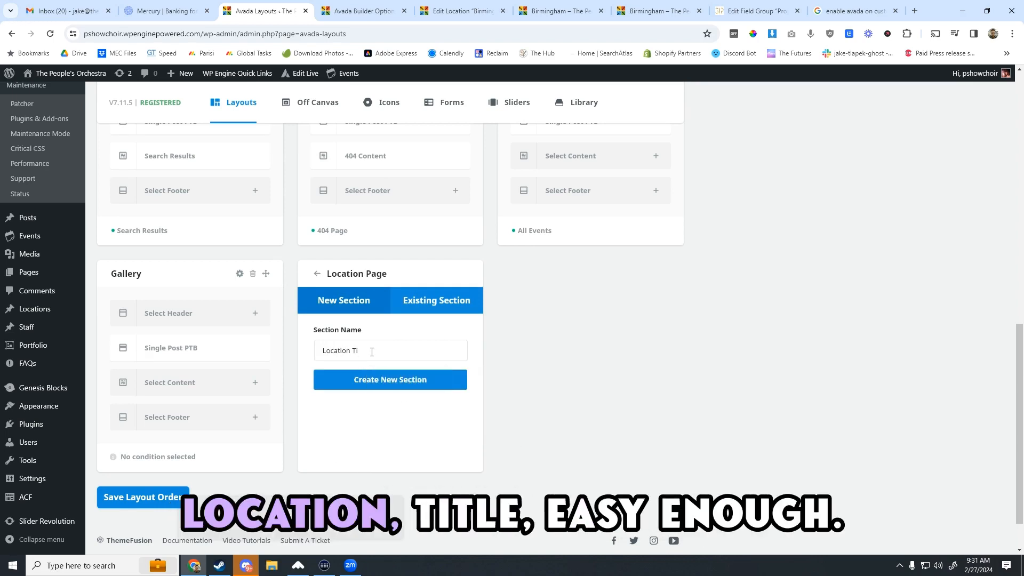
pyautogui.write('tle')
pyautogui.click(388, 391)
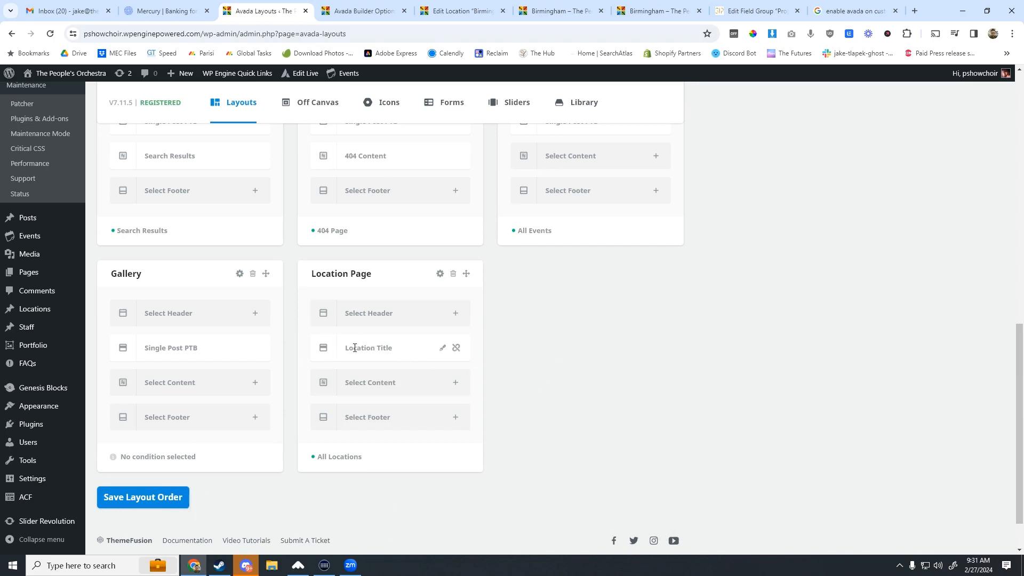
# - Open the Location Title section in the back-end builder and insert a container with a single 1/1 column
pyautogui.click(441, 351)
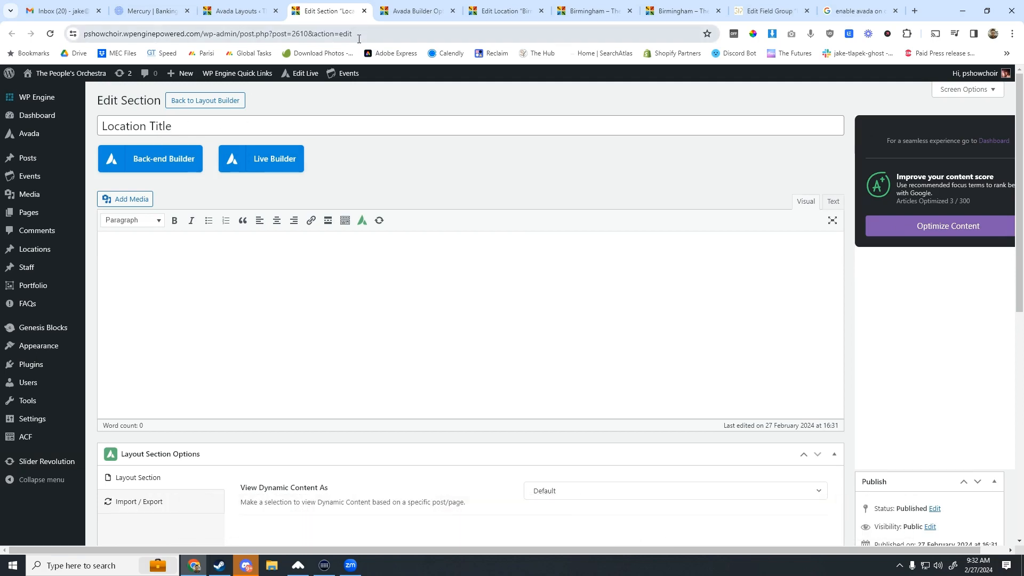
pyautogui.click(143, 165)
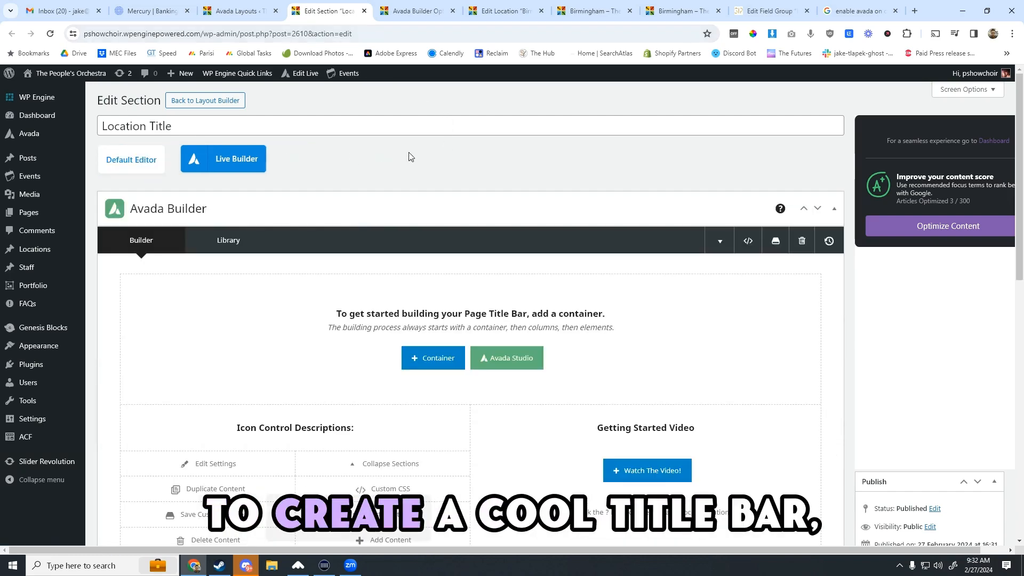
pyautogui.click(435, 358)
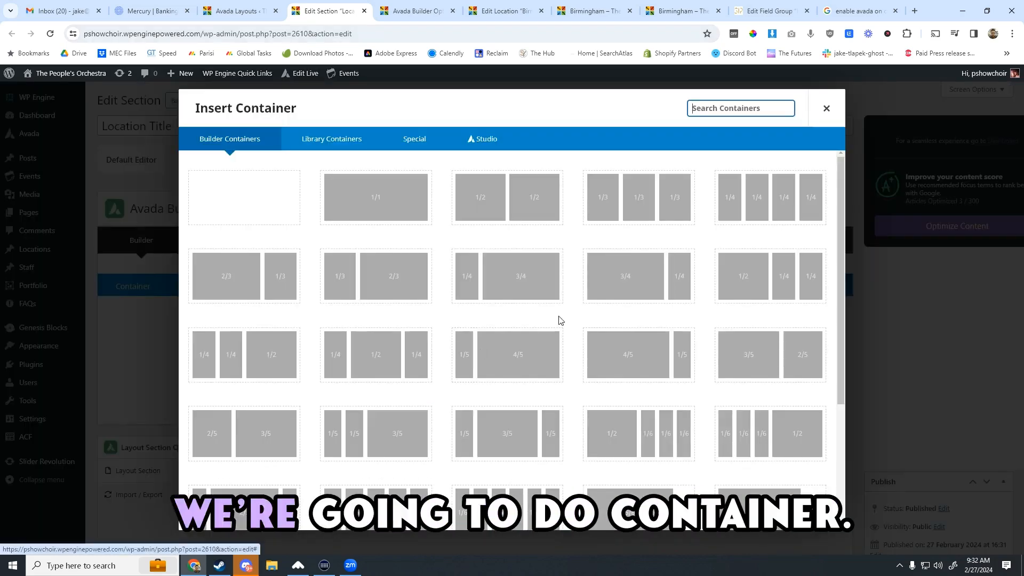
pyautogui.click(373, 198)
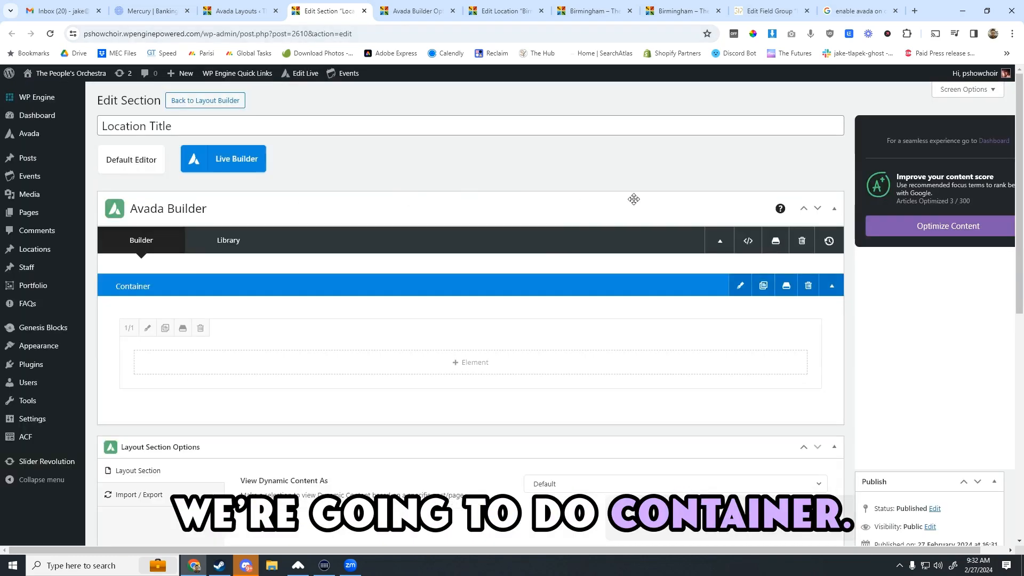
# - Set the container's background image to the dynamic Featured Image, using Main Featured Image, and save the container
pyautogui.click(741, 287)
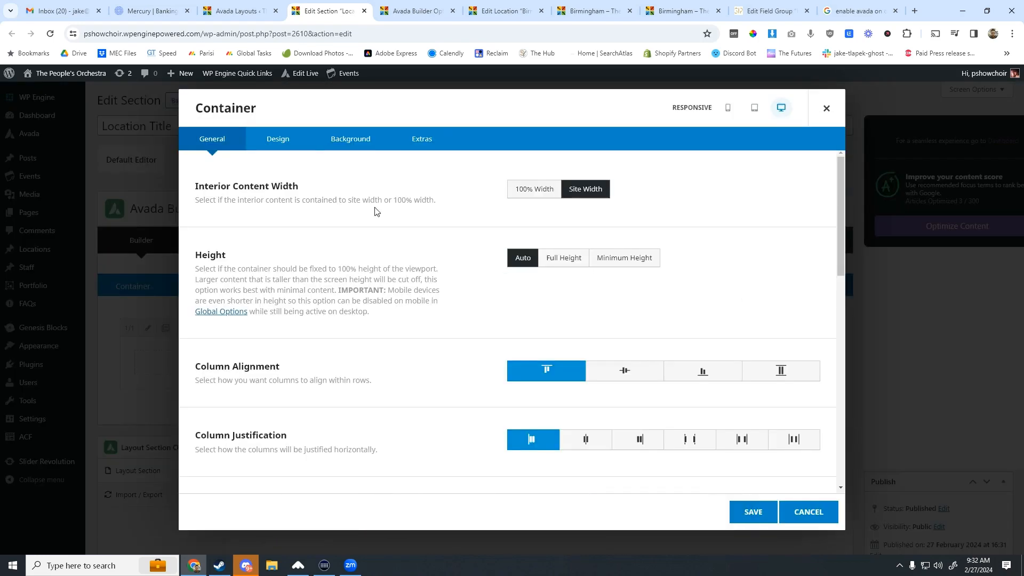
pyautogui.click(368, 146)
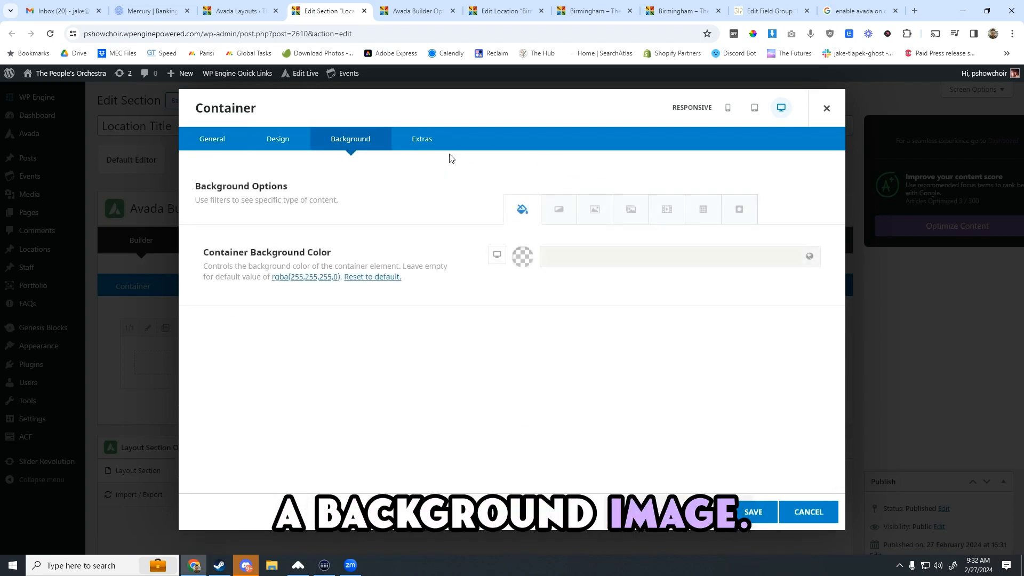
pyautogui.click(593, 208)
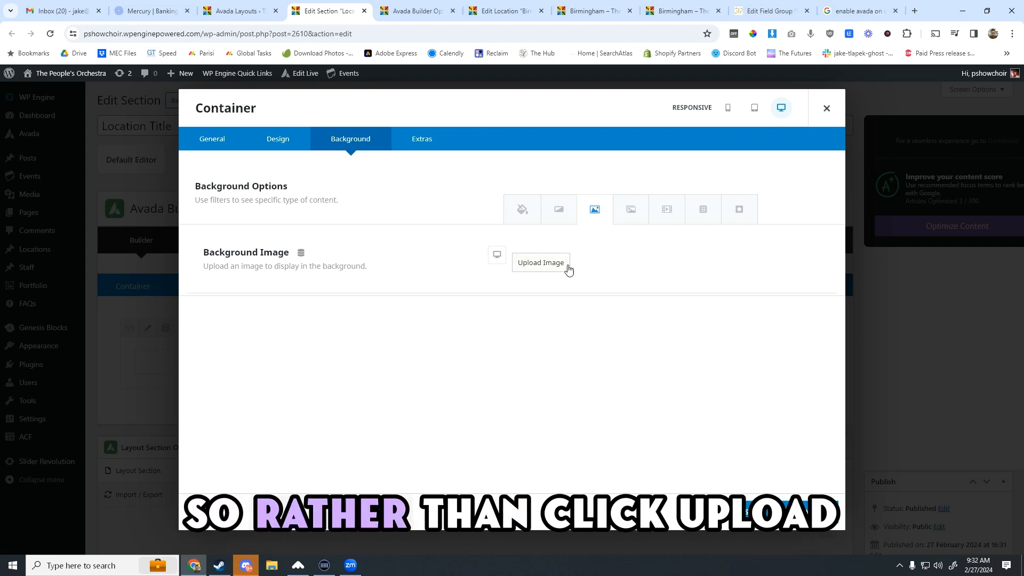
pyautogui.click(300, 253)
pyautogui.click(603, 259)
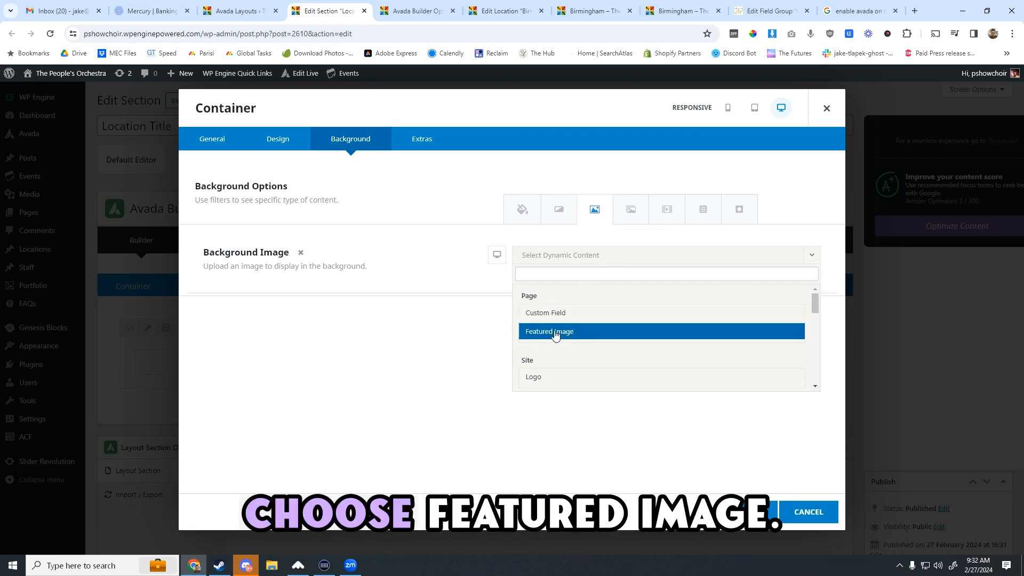
pyautogui.click(608, 334)
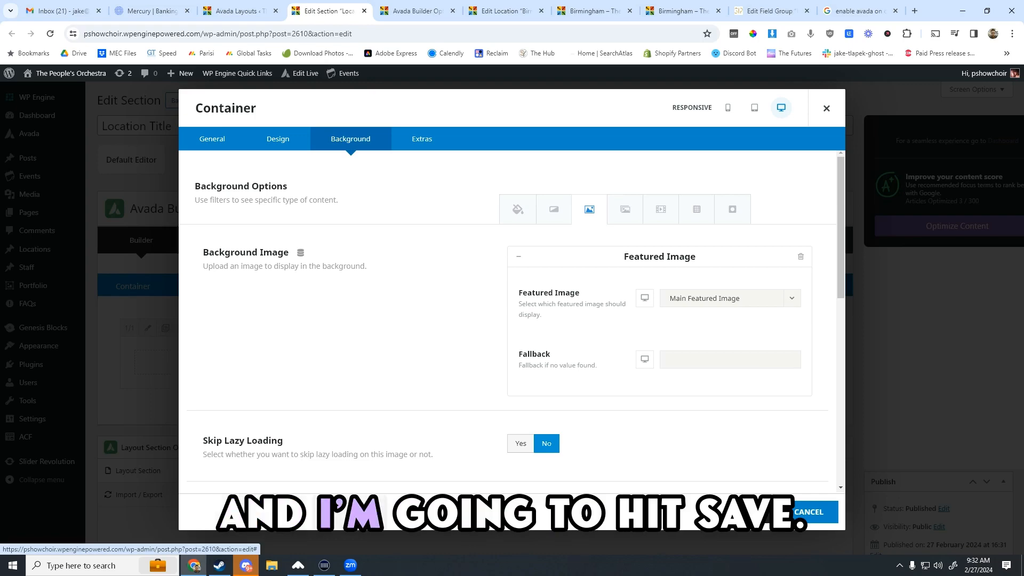
pyautogui.click(753, 512)
# - Add a Title element to the column and set its text to the dynamic page Title
pyautogui.click(482, 361)
pyautogui.write('Tit')
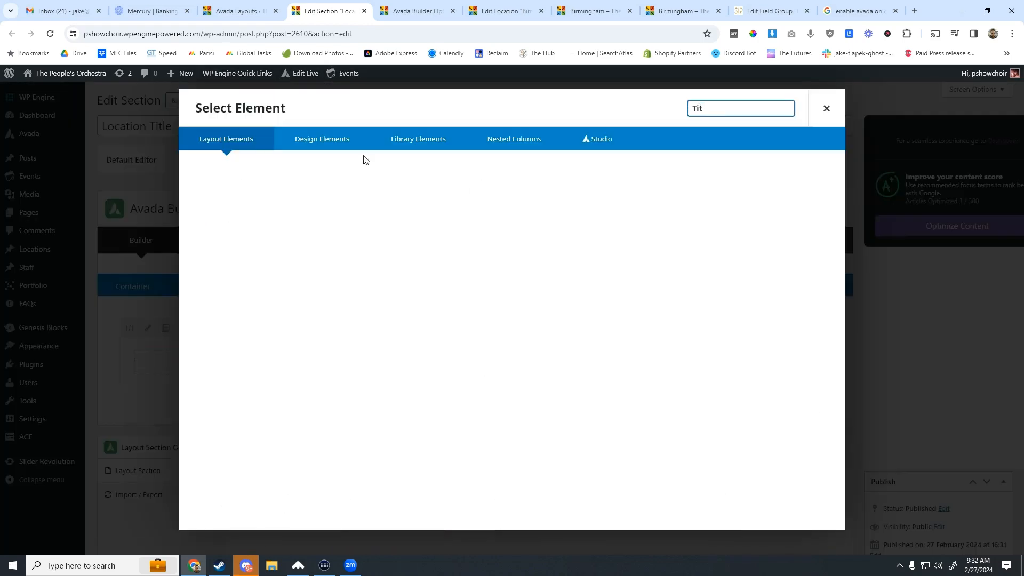
pyautogui.click(341, 140)
pyautogui.click(240, 186)
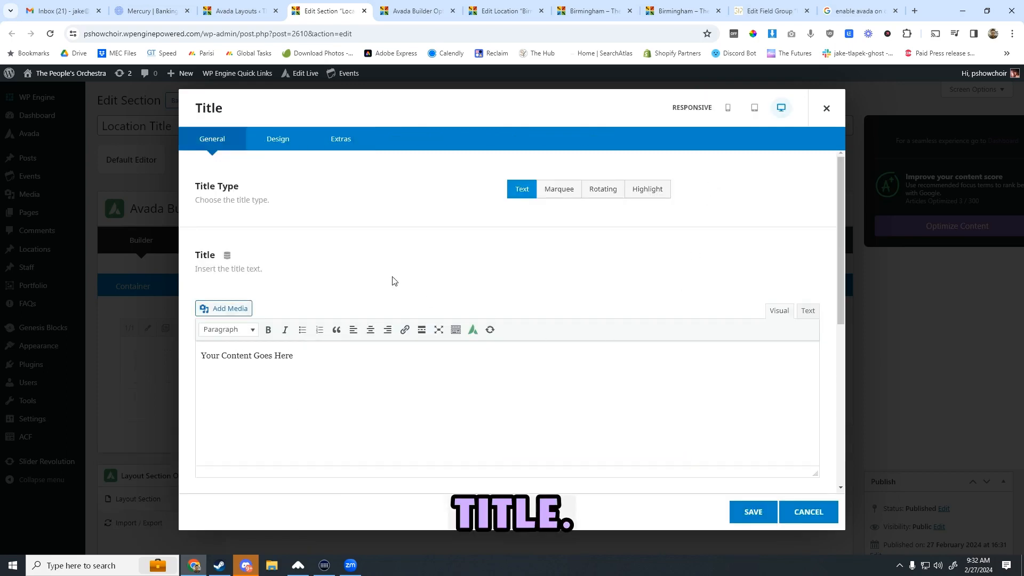
pyautogui.click(227, 256)
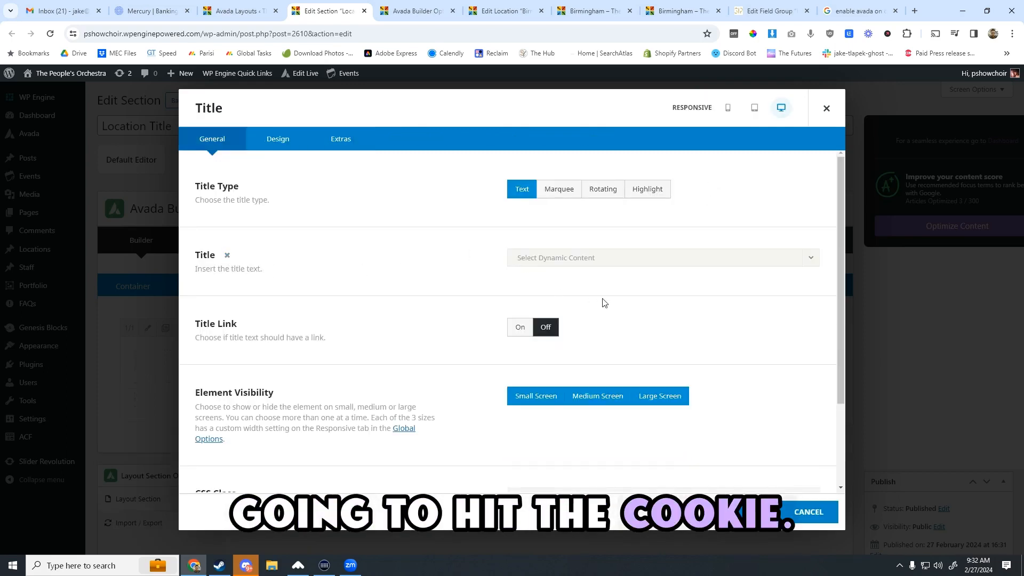
pyautogui.click(597, 260)
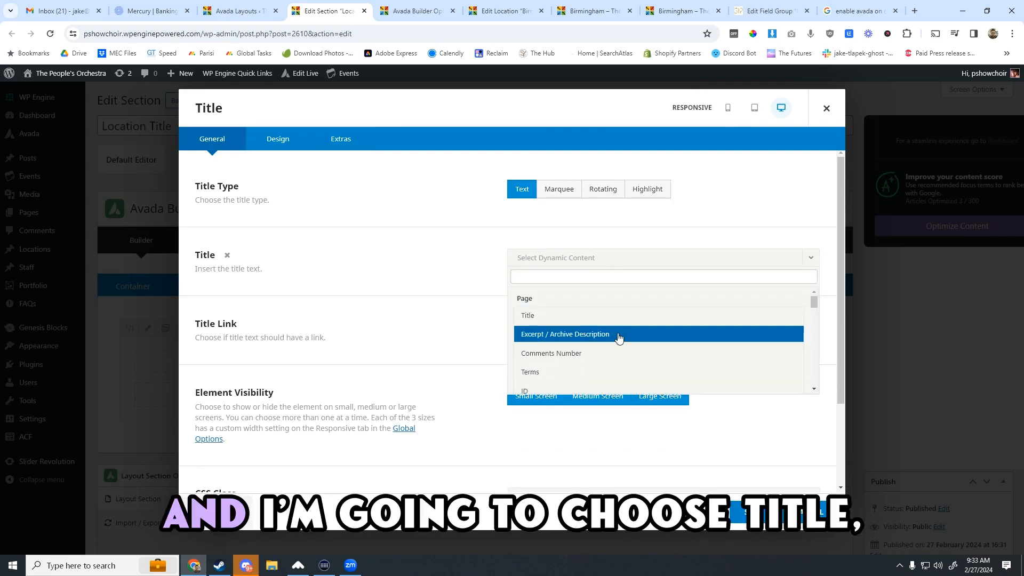
pyautogui.click(581, 315)
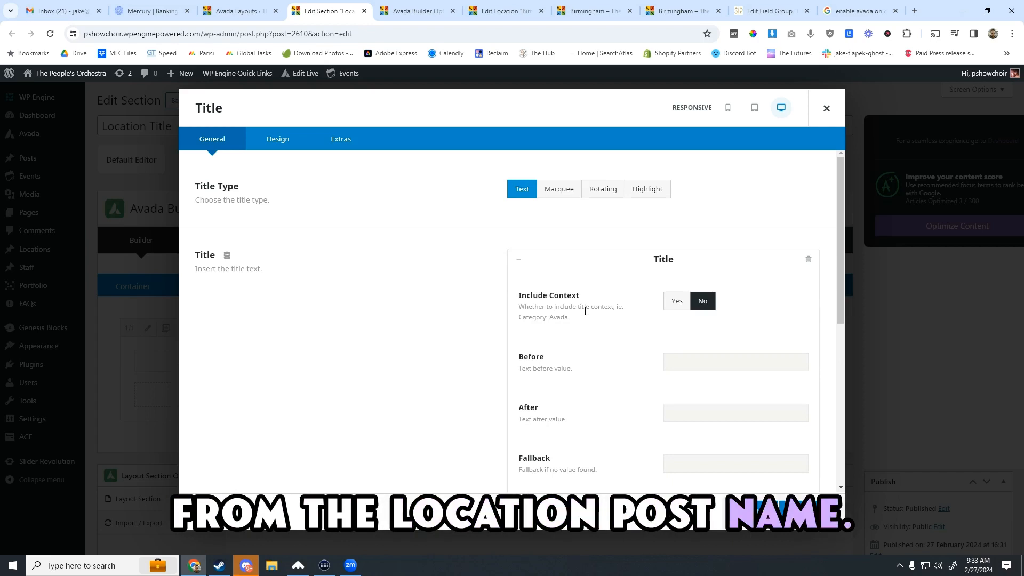
# - View the published Birmingham page and its location edit screen to compare the page title with the post name
pyautogui.click(652, 8)
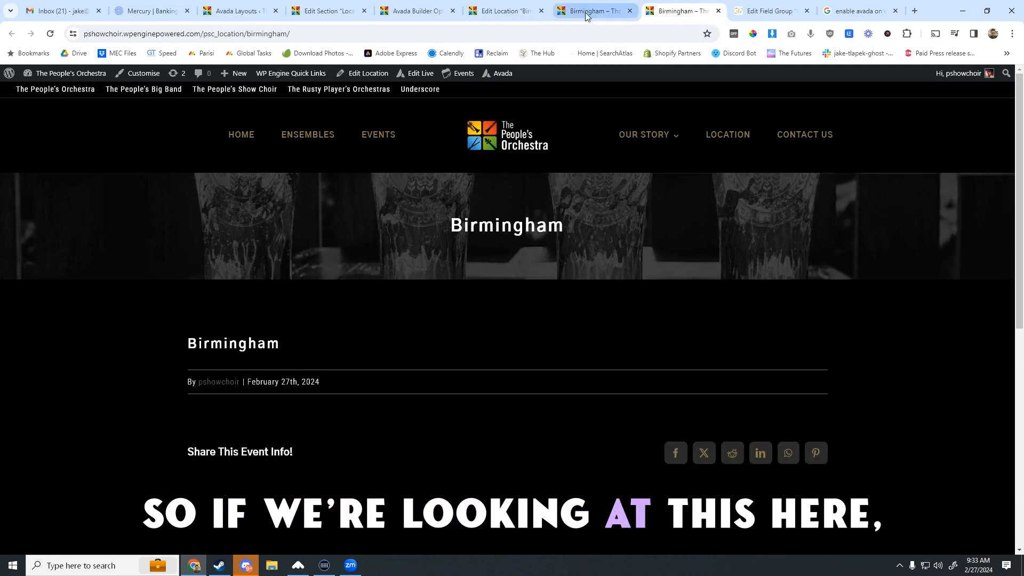
pyautogui.click(587, 12)
pyautogui.click(506, 11)
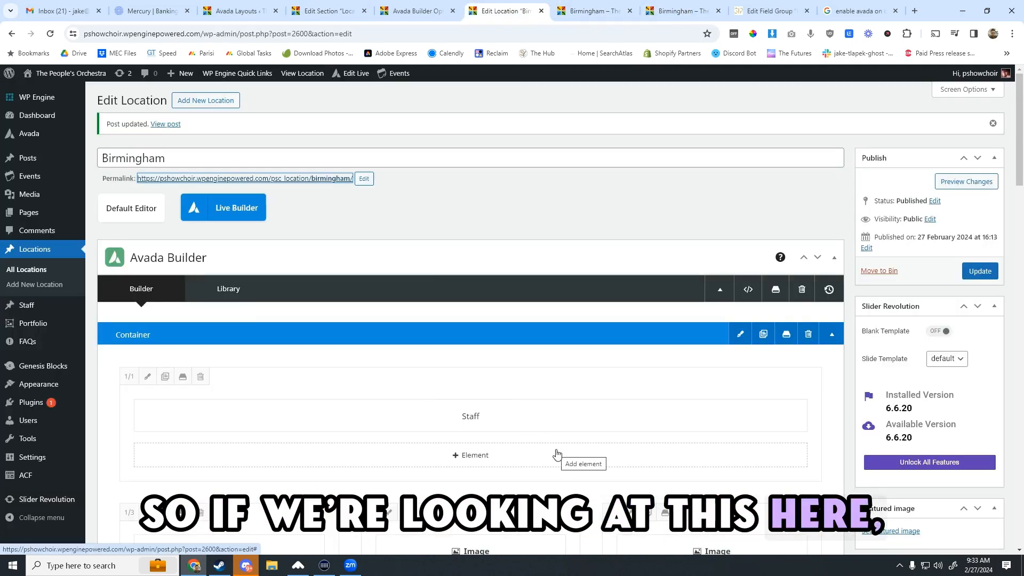
# - In the Location Title section, set the dynamic title's After text to "Choir" and save the Title element
pyautogui.doubleClick(206, 156)
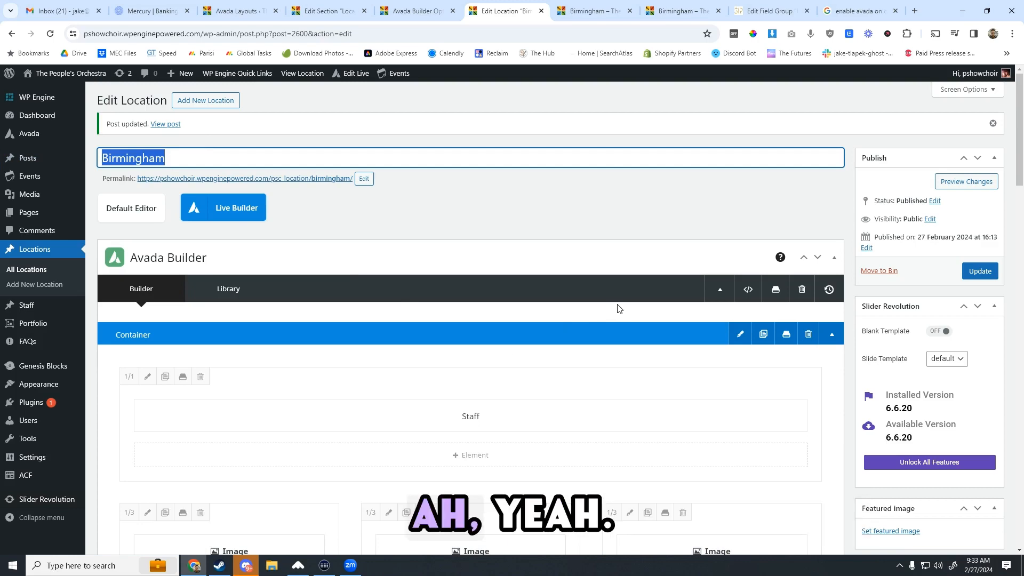
pyautogui.click(417, 11)
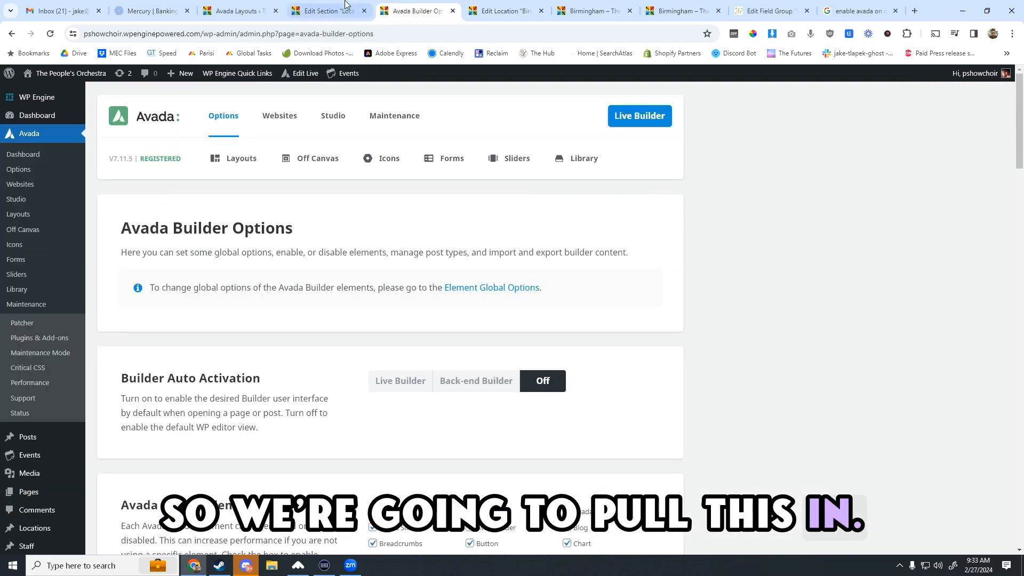
pyautogui.click(345, 7)
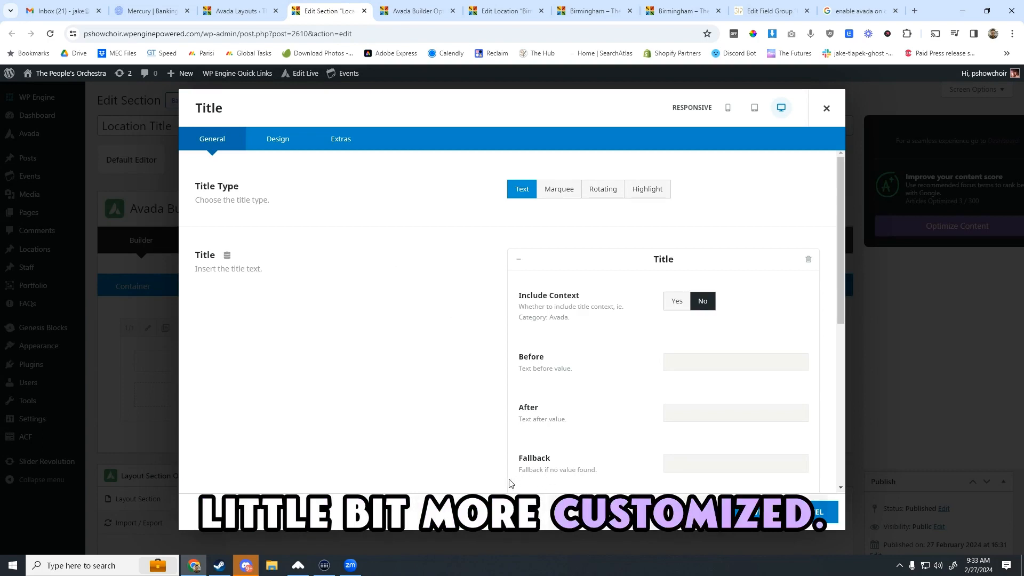
pyautogui.scroll(-1, 590, 384)
pyautogui.doubleClick(528, 355)
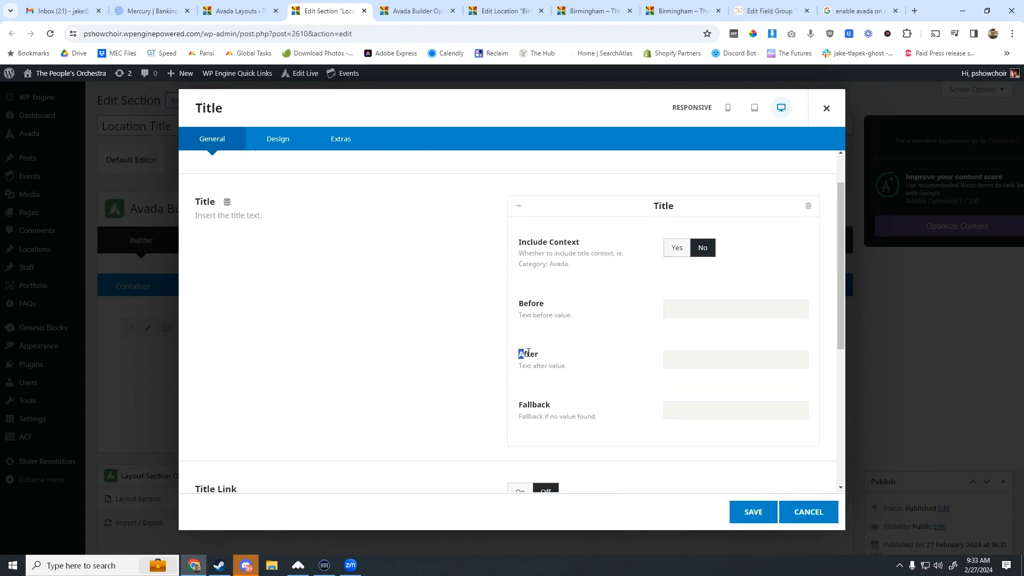
pyautogui.click(543, 361)
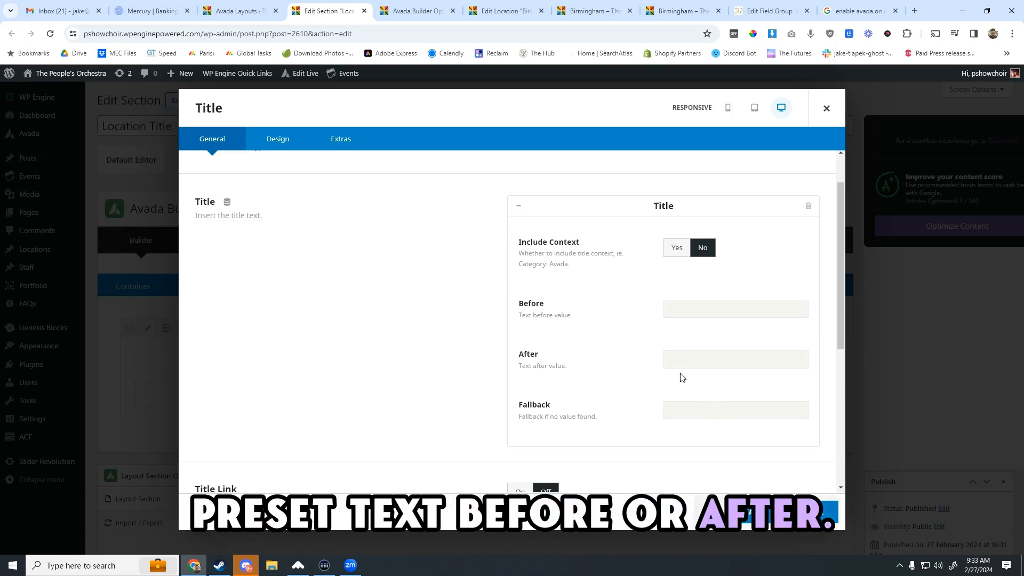
pyautogui.click(709, 363)
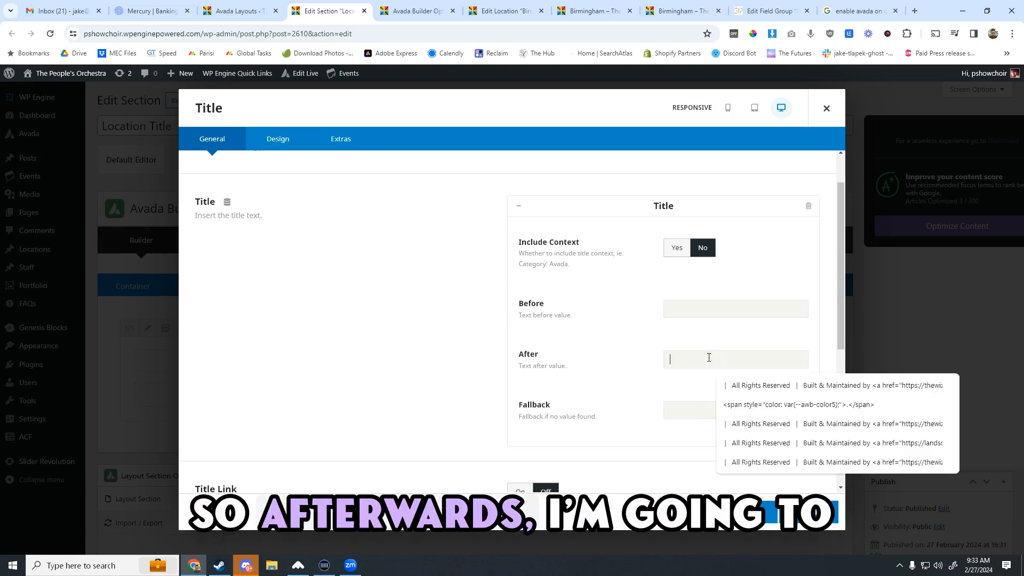
pyautogui.write('Chior')
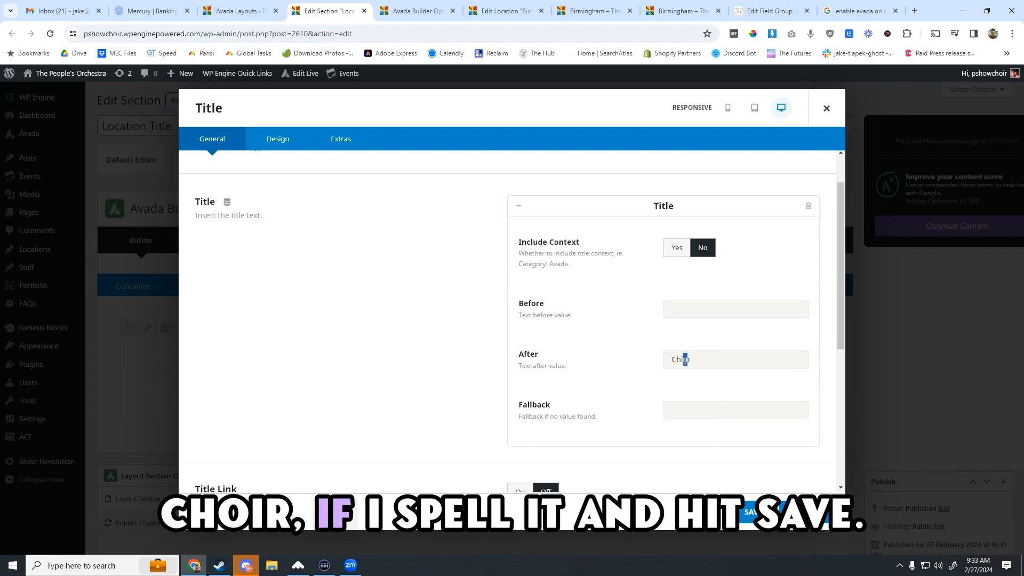
pyautogui.press('Escape')
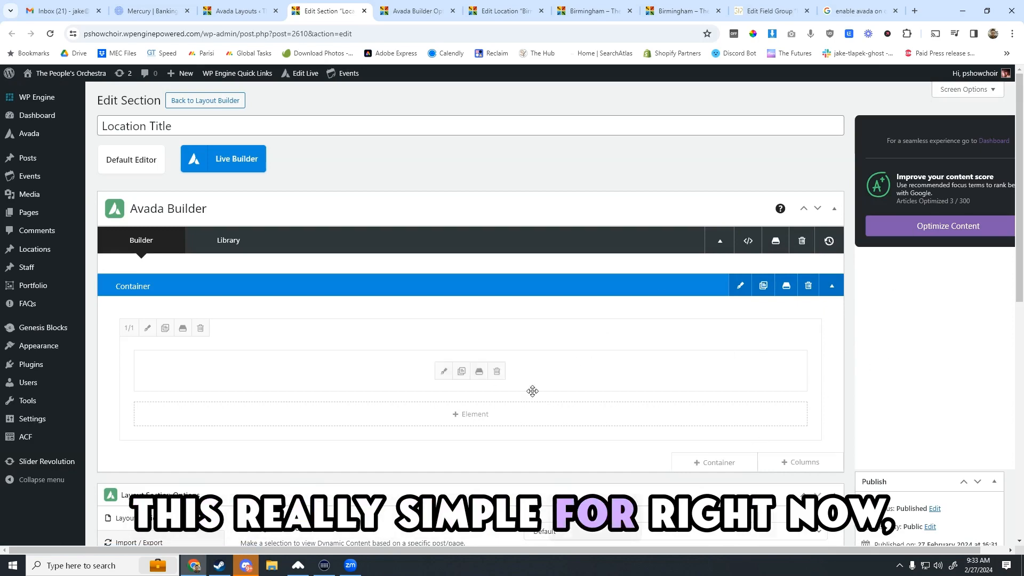
# - Update the Location Title section to save its layout
pyautogui.scroll(-5, 526, 395)
pyautogui.scroll(1, 526, 394)
pyautogui.scroll(-1, 859, 480)
pyautogui.click(910, 536)
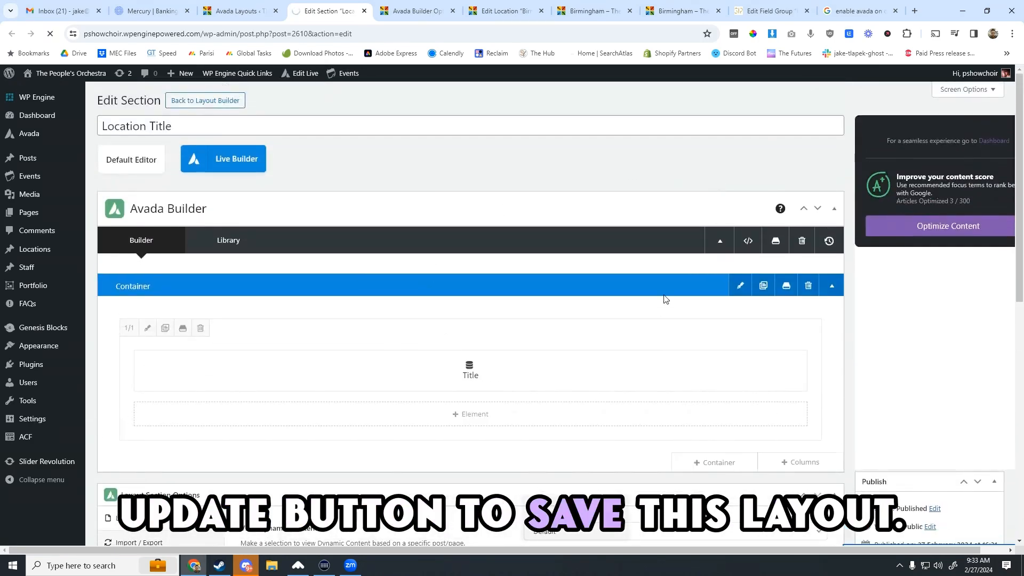
# - Set the Birmingham location's featured image to 378-Something-Magical-Chistmas-Concert-2023-Birmingham-Town-Hall-scaled.jpg and update the post
pyautogui.click(475, 5)
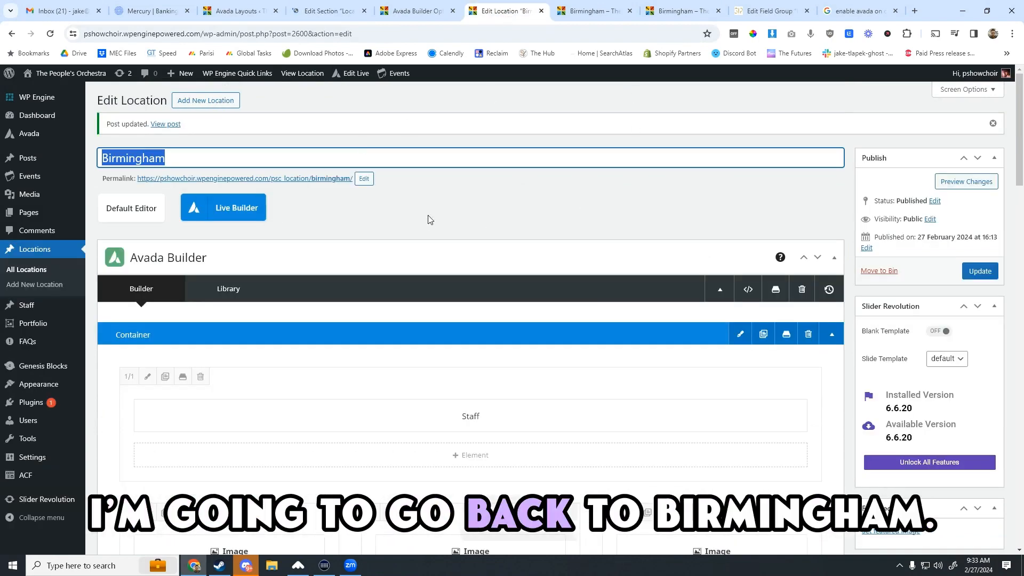
pyautogui.scroll(-3, 871, 348)
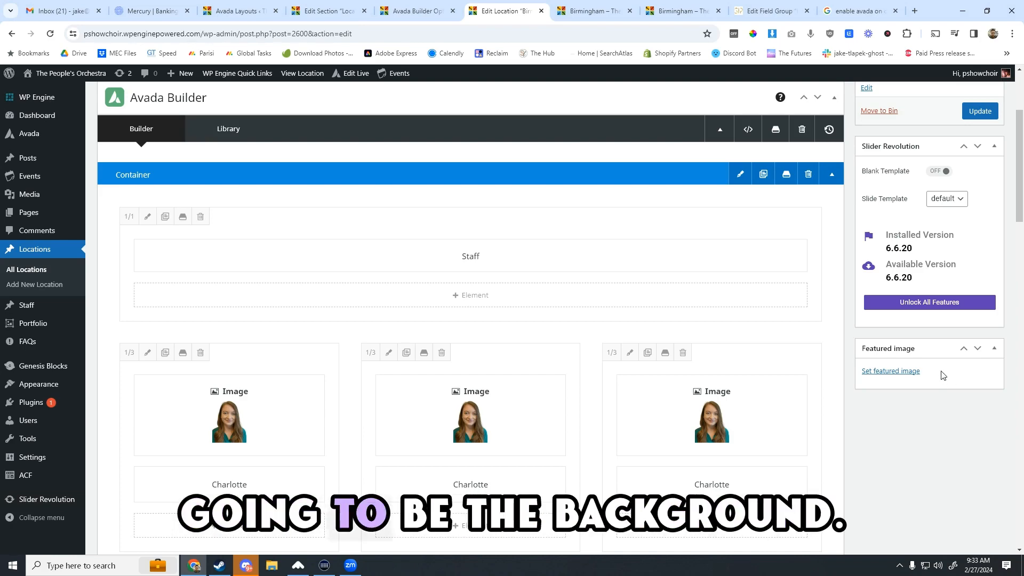
pyautogui.click(898, 372)
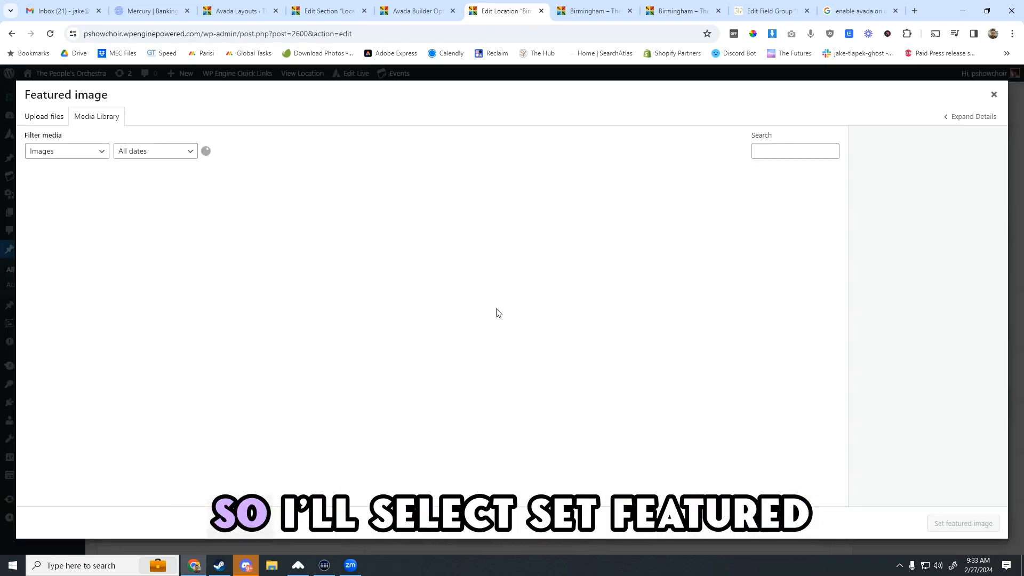
pyautogui.click(710, 225)
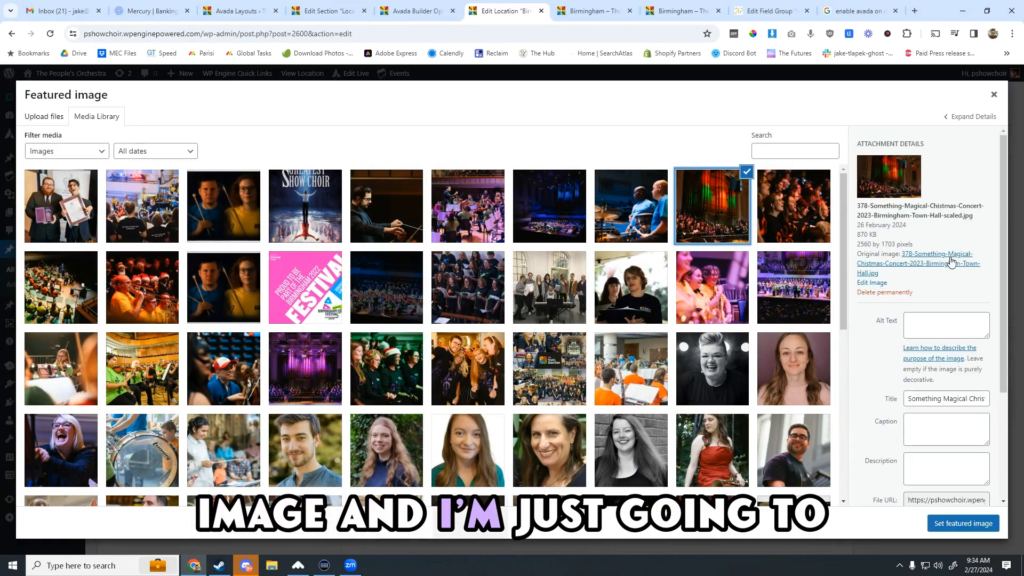
pyautogui.click(962, 523)
pyautogui.scroll(3, 906, 240)
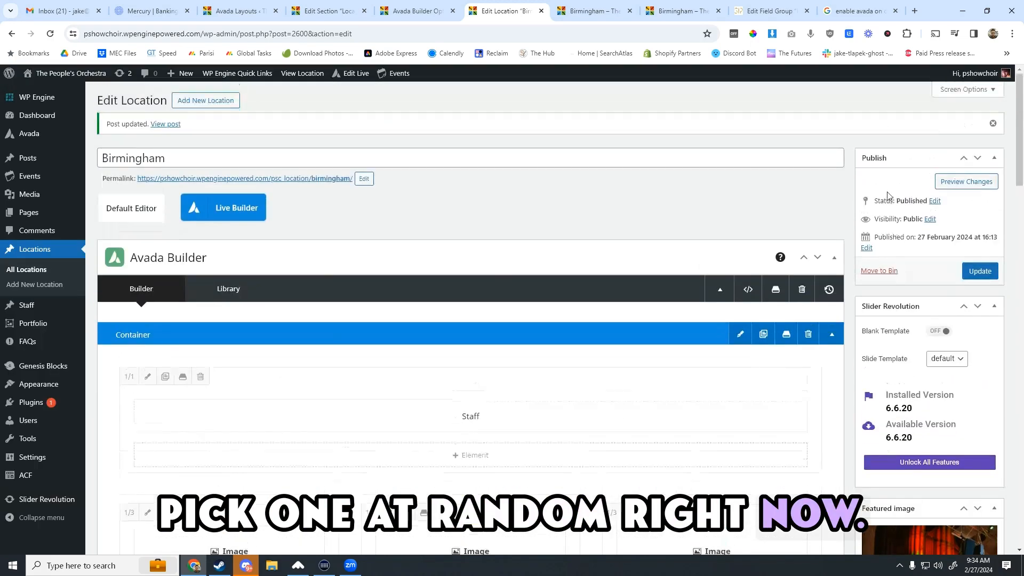
pyautogui.click(973, 272)
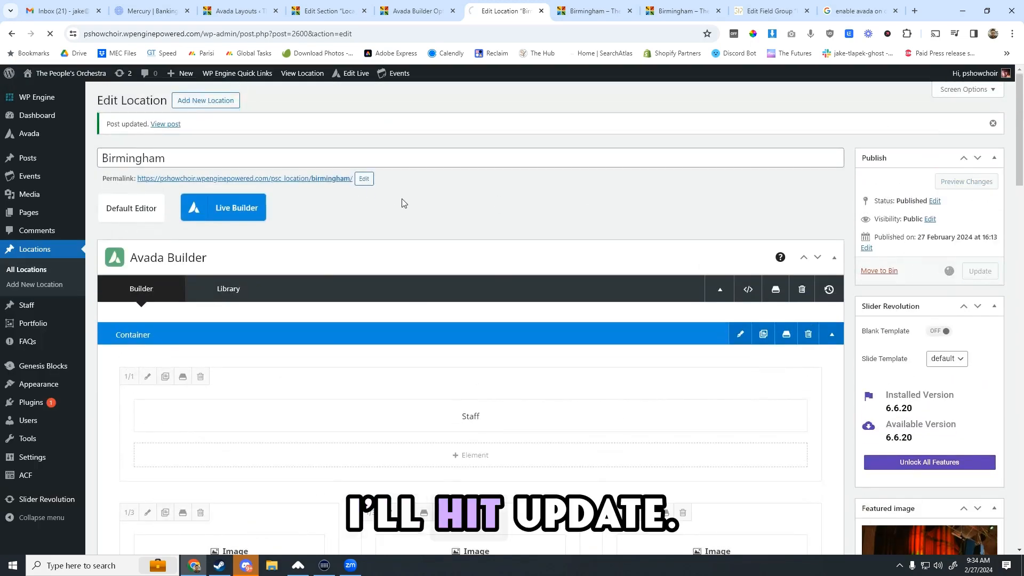
# - Open the live Birmingham location page to check the title bar with the new text and background image
pyautogui.click(608, 9)
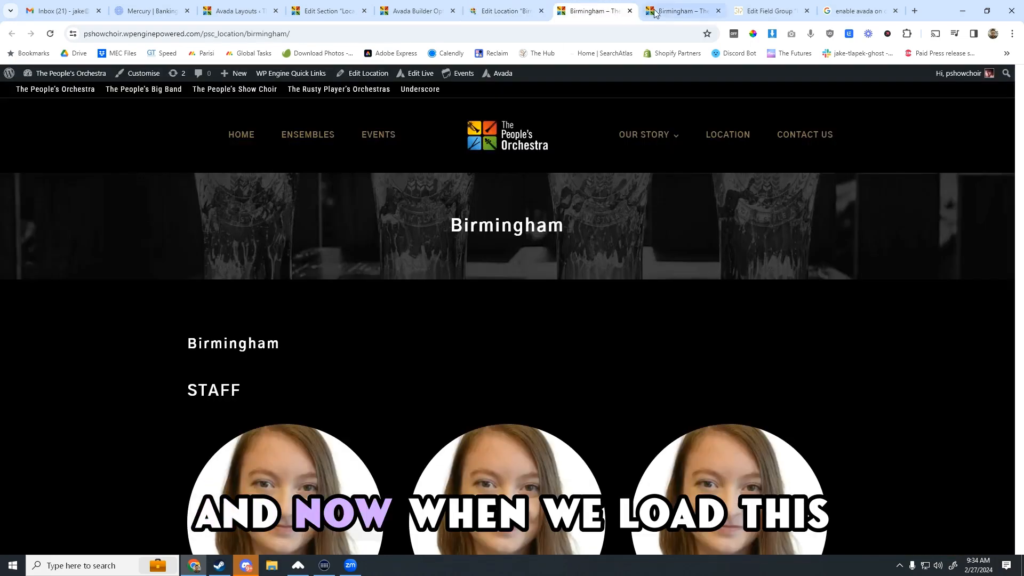
pyautogui.click(687, 10)
pyautogui.click(751, 12)
pyautogui.click(717, 10)
pyautogui.click(592, 11)
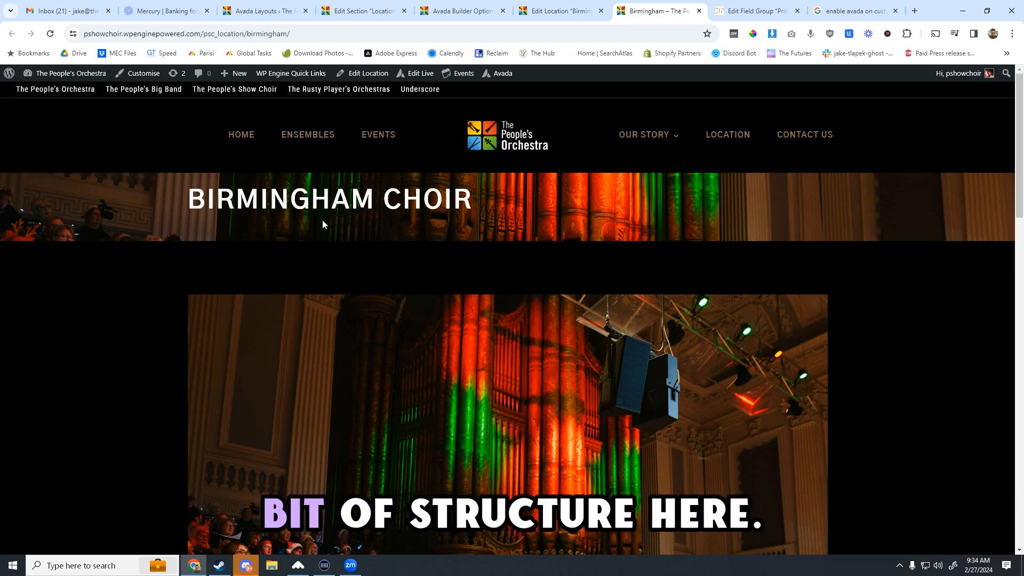
# - Return to the Location Title section and examine the Title element's margin settings
pyautogui.click(529, 12)
pyautogui.scroll(-4, 458, 350)
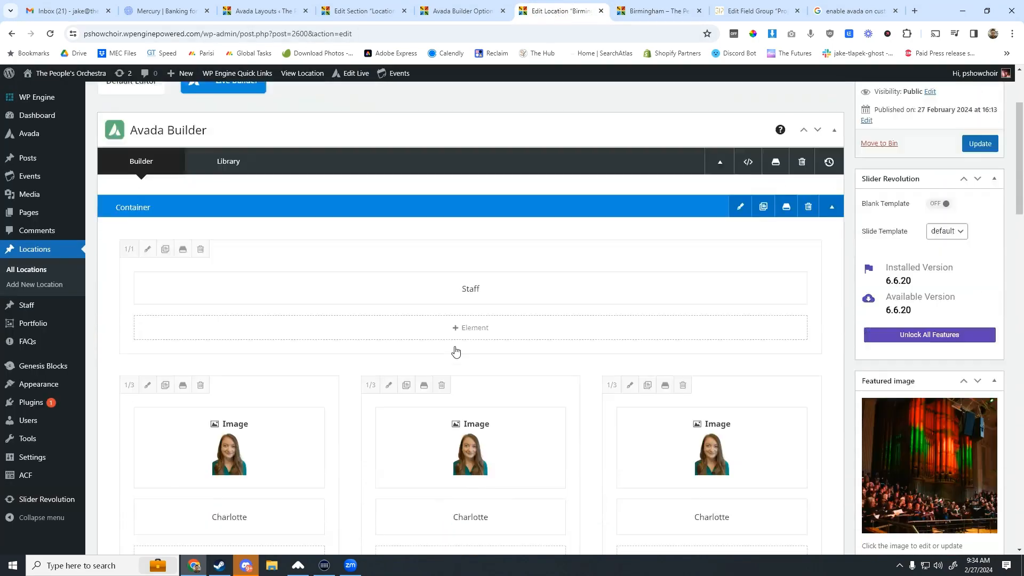
pyautogui.scroll(2, 476, 249)
pyautogui.click(460, 12)
pyautogui.click(272, 13)
pyautogui.click(354, 12)
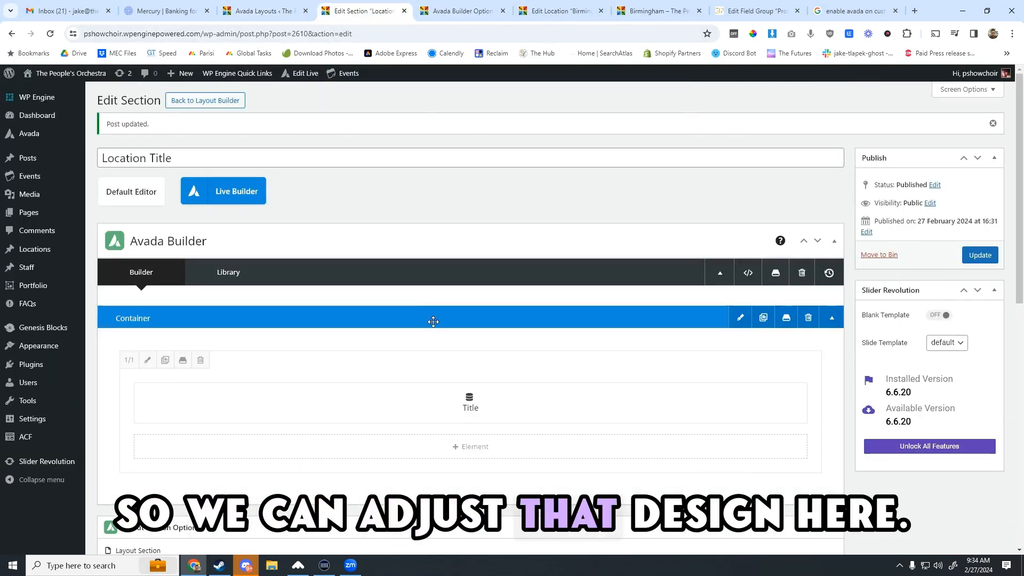
pyautogui.click(443, 403)
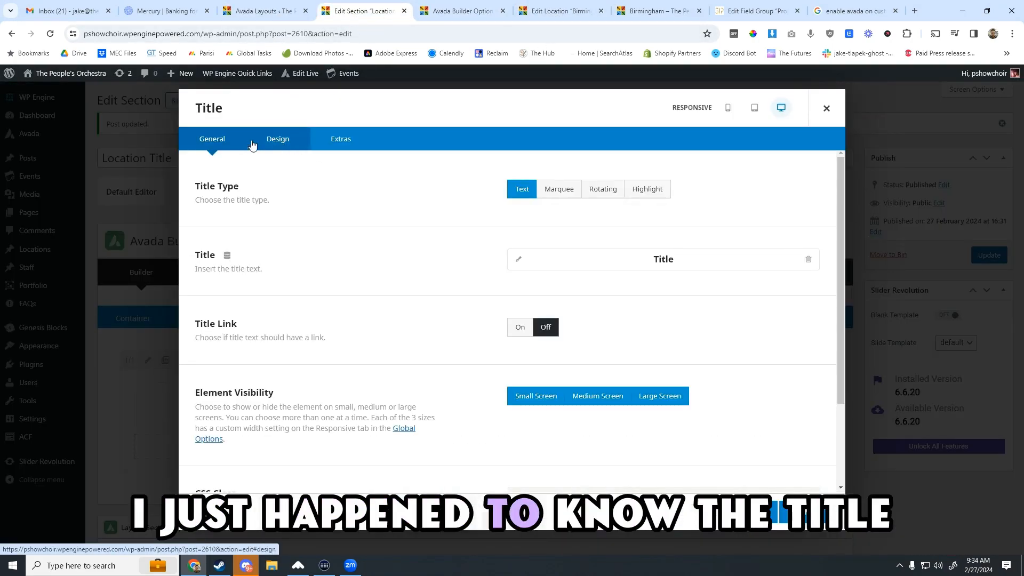
pyautogui.click(277, 138)
pyautogui.scroll(-7, 434, 288)
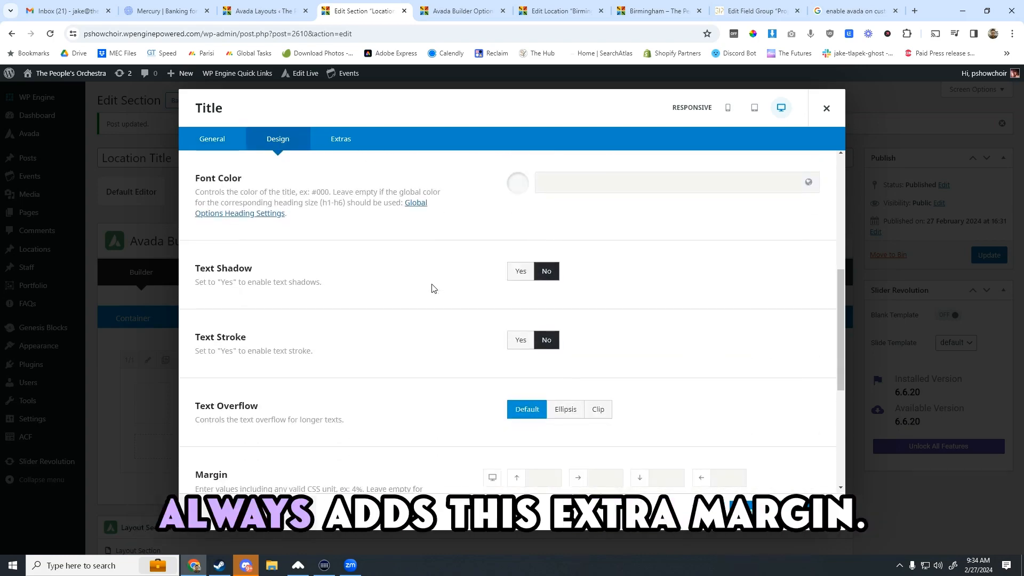
pyautogui.scroll(-1, 433, 288)
pyautogui.click(656, 265)
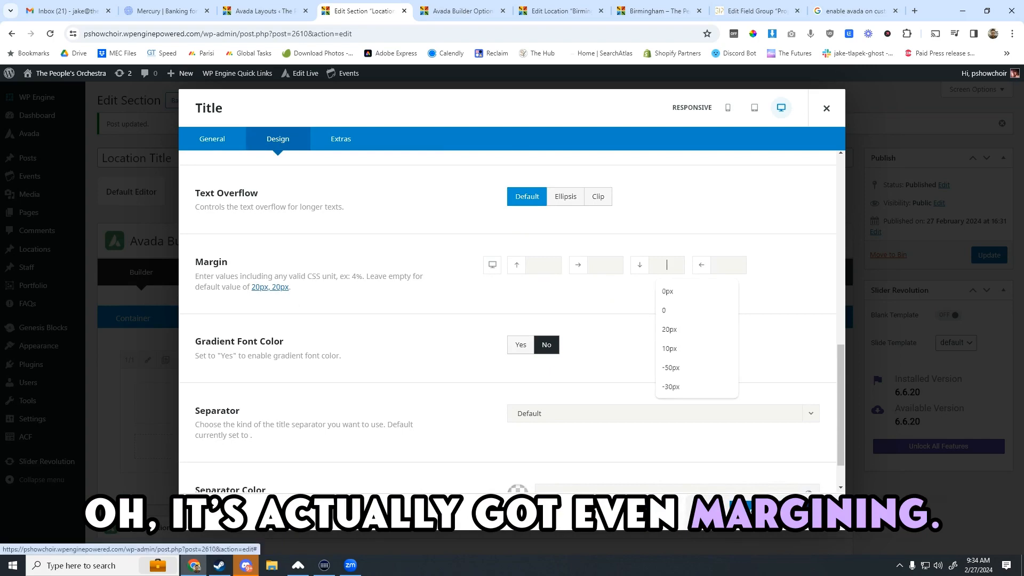
pyautogui.click(755, 511)
# - Set the bottom margin of the column containing the Title element to 0, then save and update the section
pyautogui.click(147, 360)
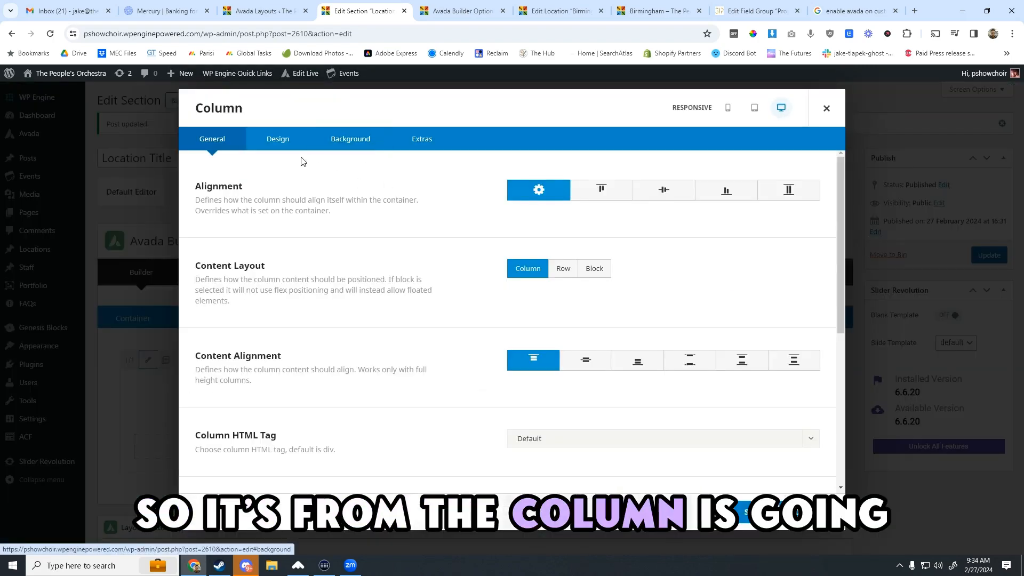
pyautogui.click(278, 139)
pyautogui.scroll(-4, 413, 248)
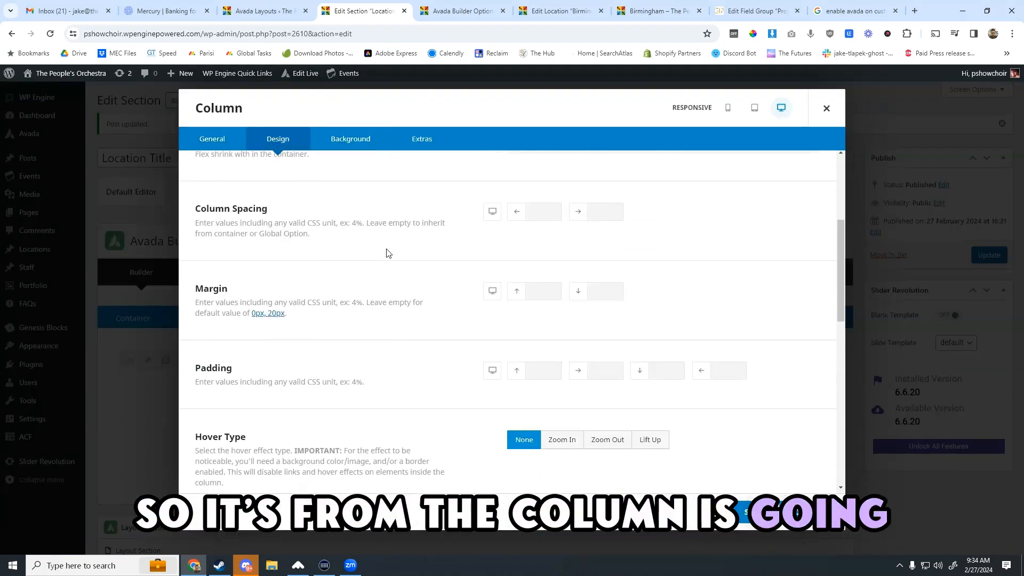
pyautogui.click(601, 296)
pyautogui.write('0')
pyautogui.click(722, 298)
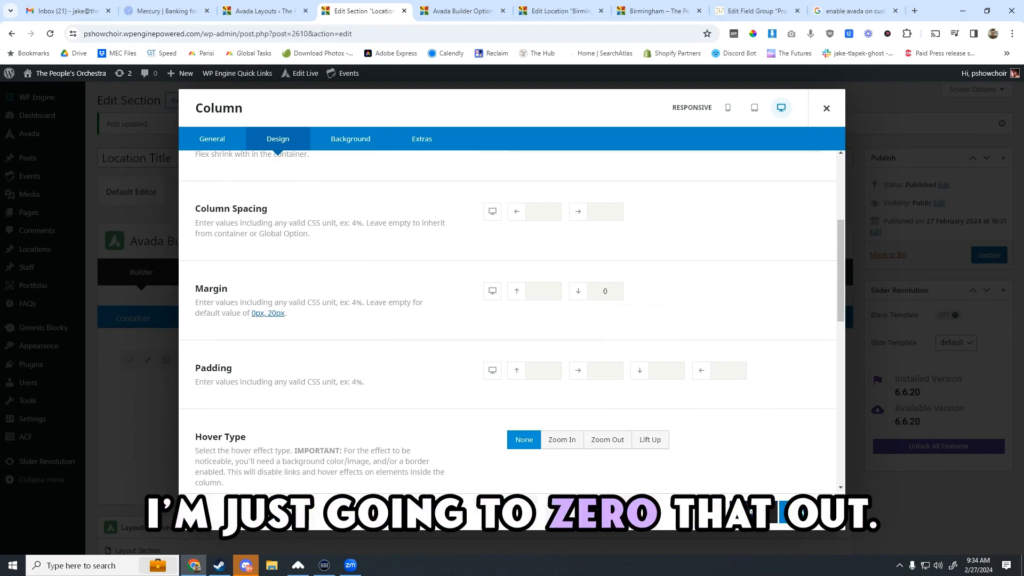
pyautogui.click(886, 302)
# - Review the live Birmingham page's title bar spacing and the default content displayed below it
pyautogui.click(461, 11)
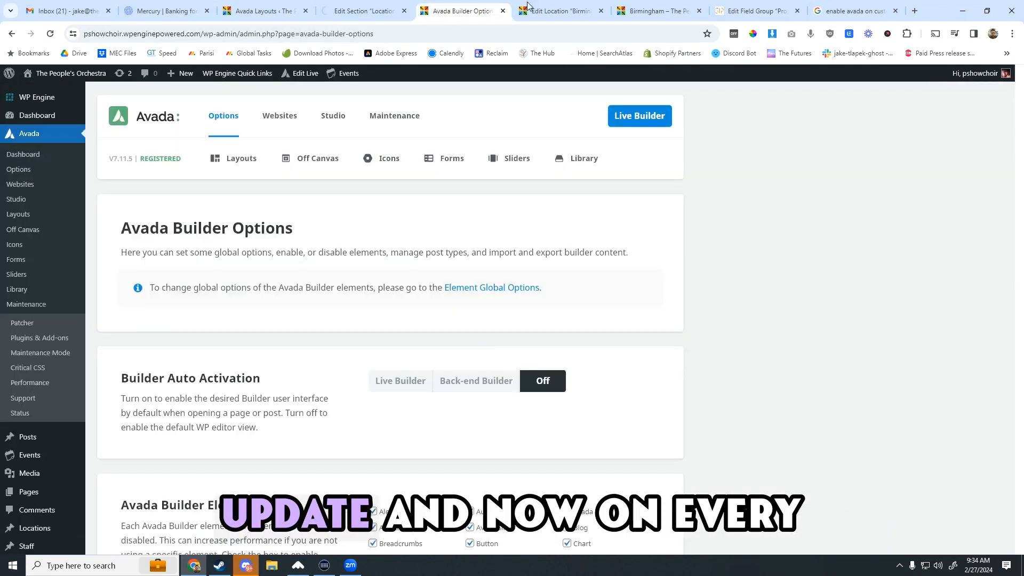
pyautogui.click(559, 10)
pyautogui.click(645, 9)
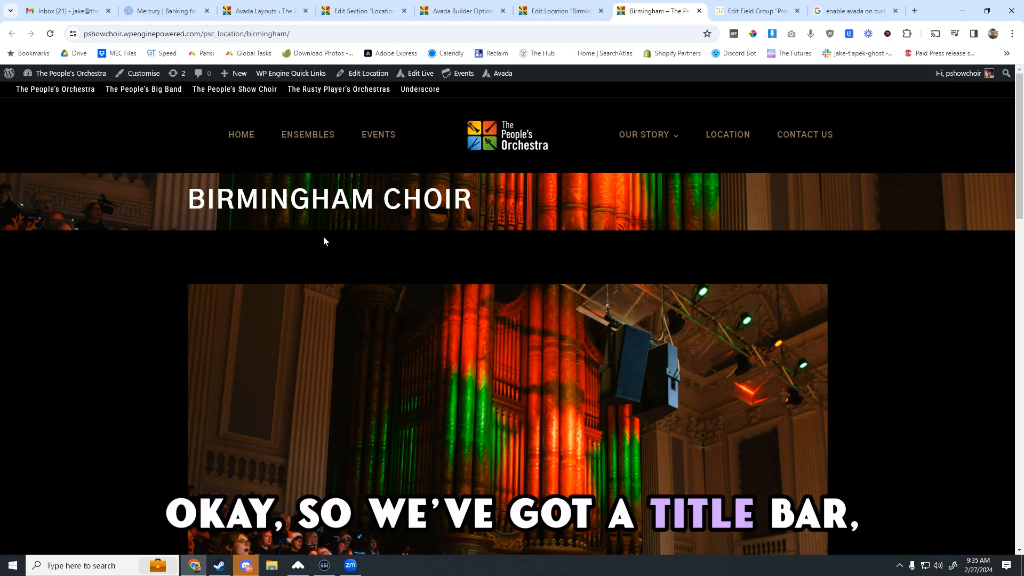
pyautogui.scroll(-8, 324, 241)
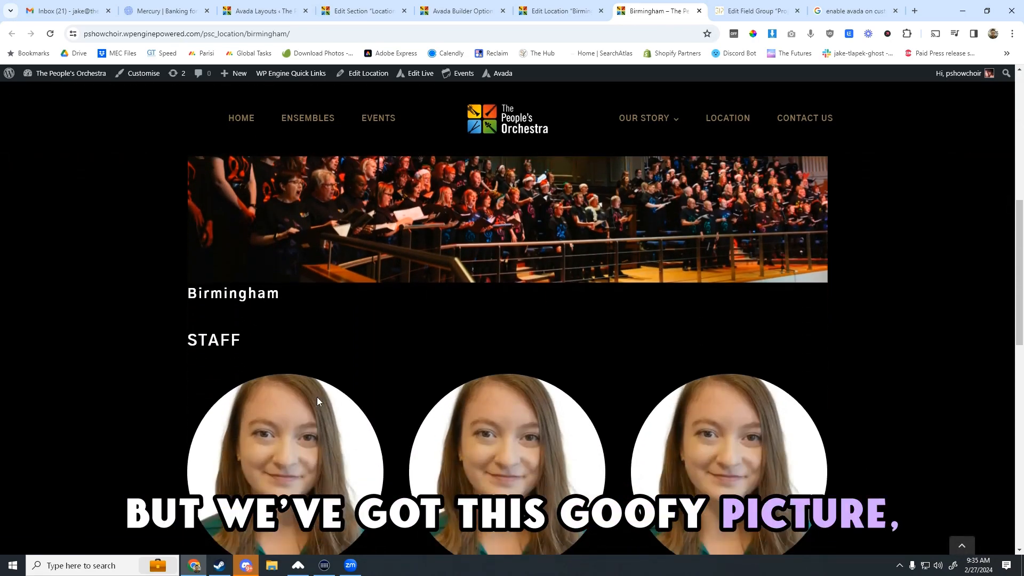
pyautogui.scroll(-6, 665, 396)
pyautogui.scroll(5, 500, 384)
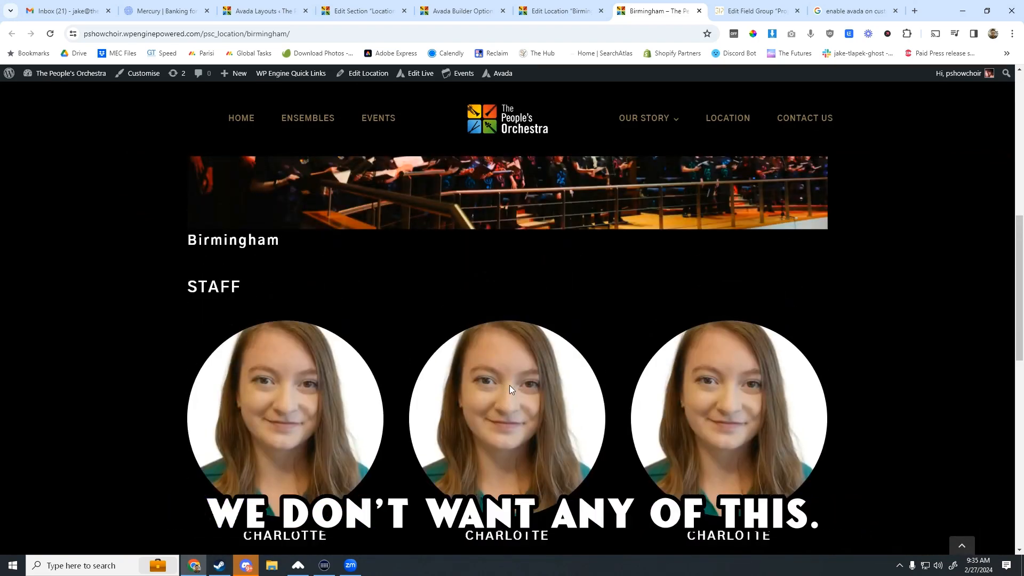
pyautogui.scroll(1, 510, 385)
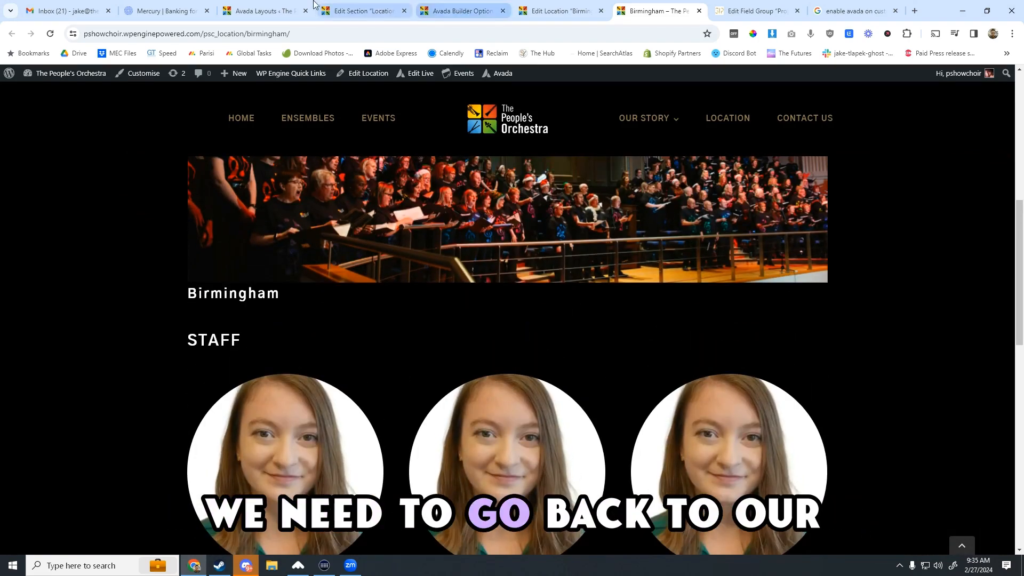
# - In Avada Layouts, create a new content section named "Location Content" for the Location Page layout
pyautogui.click(291, 11)
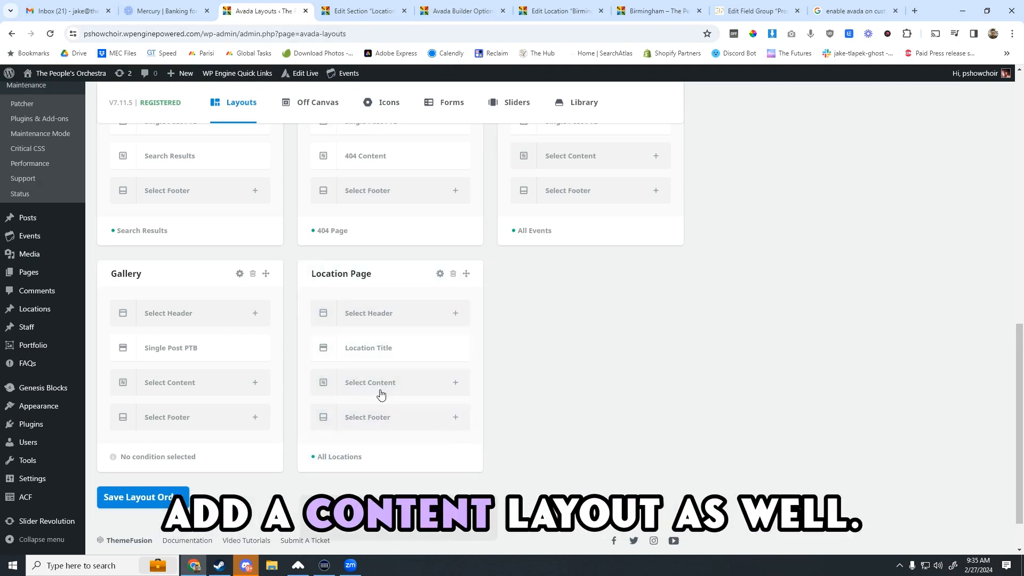
pyautogui.click(454, 382)
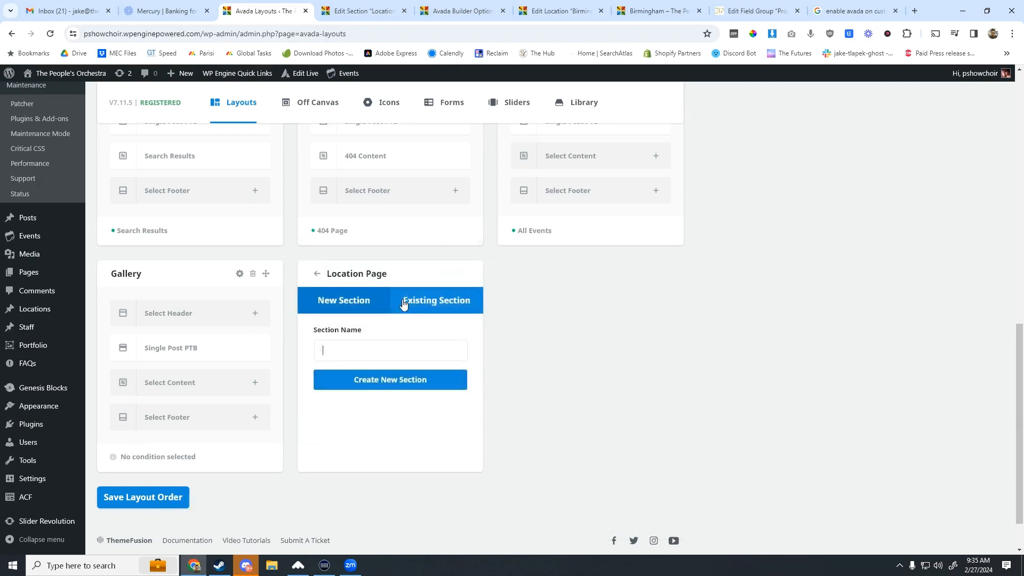
pyautogui.write('Location')
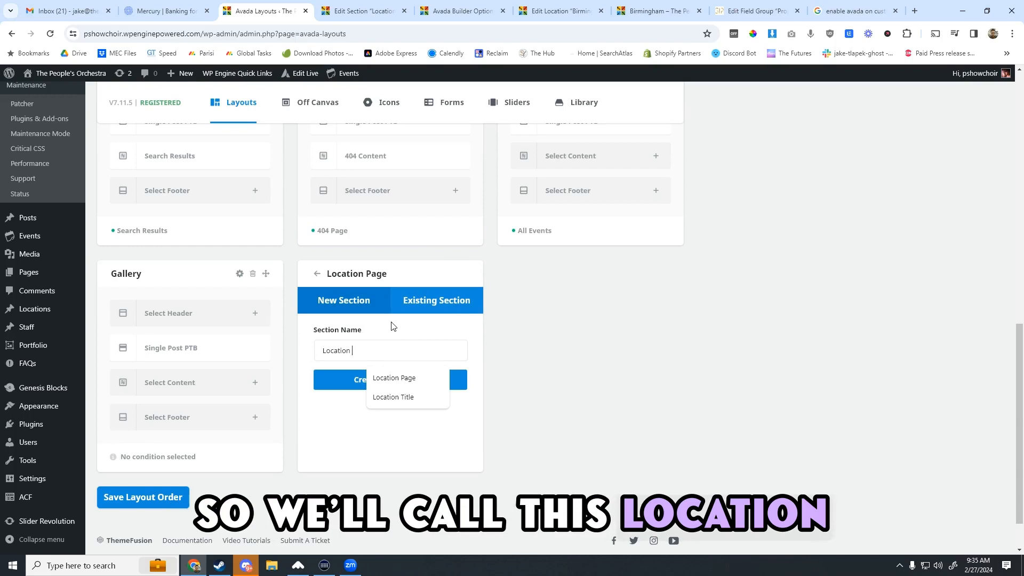
pyautogui.write(' Content')
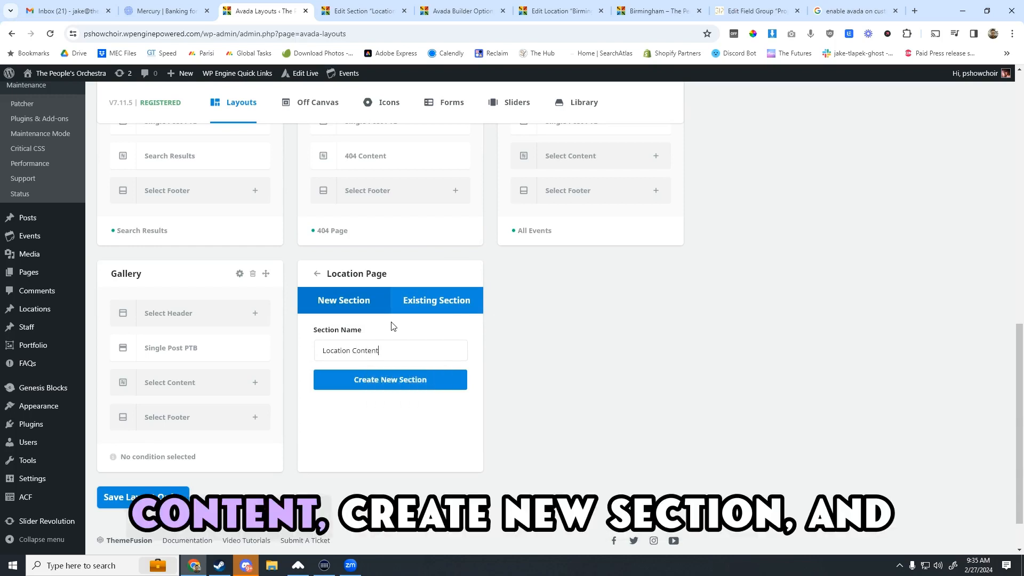
pyautogui.click(414, 388)
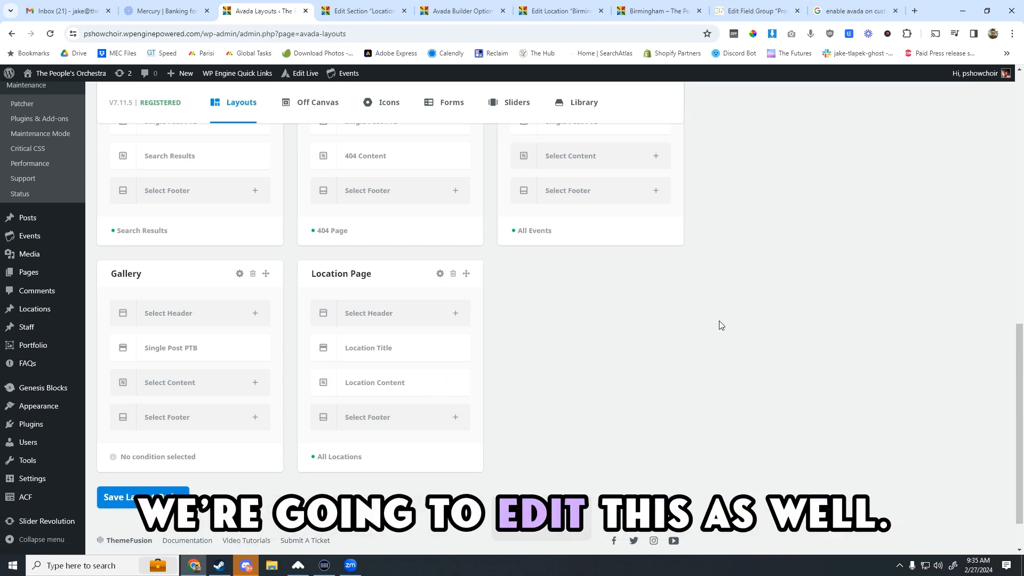
# - Reload the live Birmingham page and check how it displays between the title bar and the footer
pyautogui.click(560, 11)
pyautogui.click(658, 11)
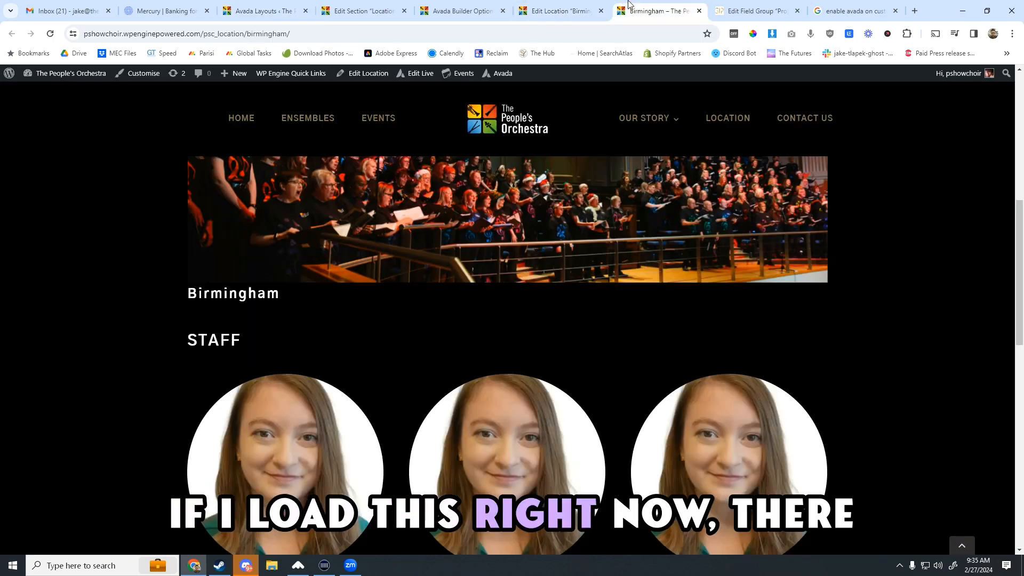
pyautogui.click(52, 35)
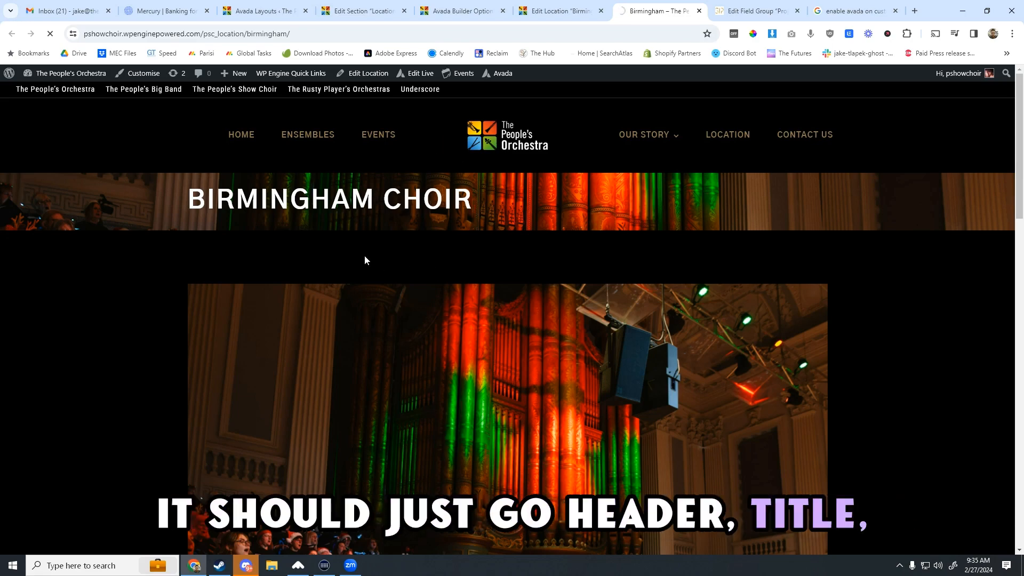
pyautogui.scroll(-4, 560, 230)
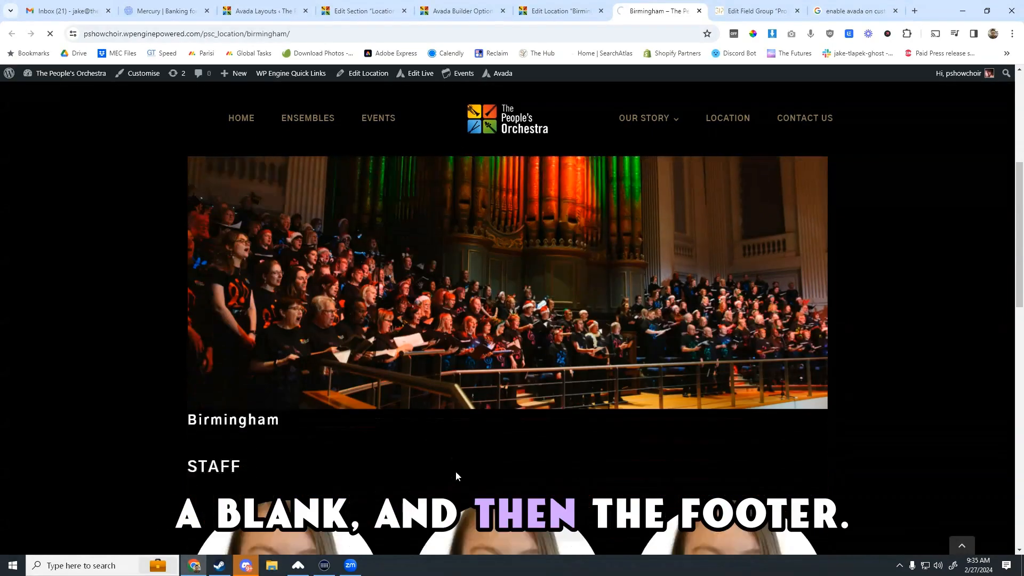
pyautogui.scroll(4, 635, 269)
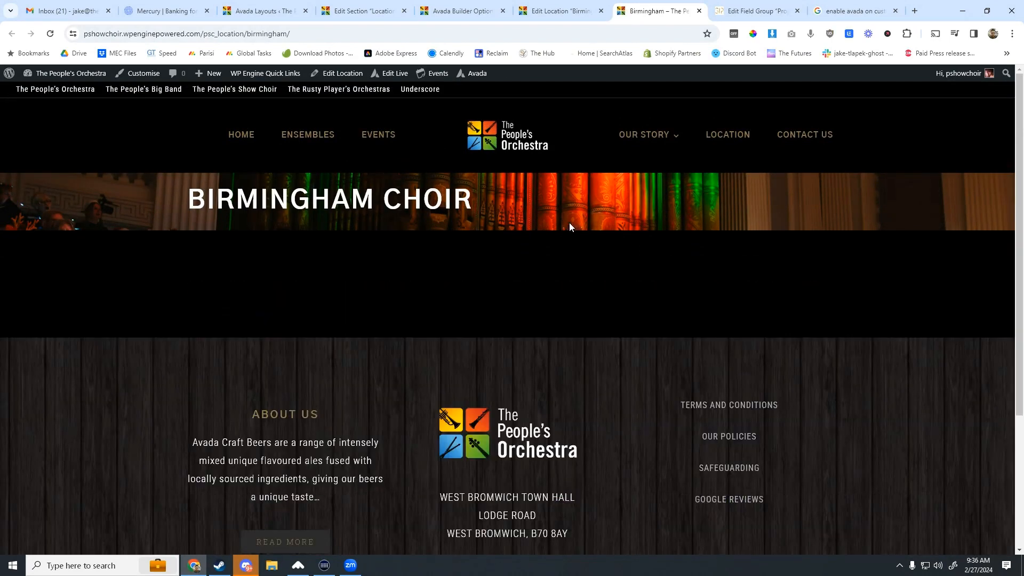
# - Close the Location Title section and open the Location Content section of the Location Page layout for editing
pyautogui.click(320, 8)
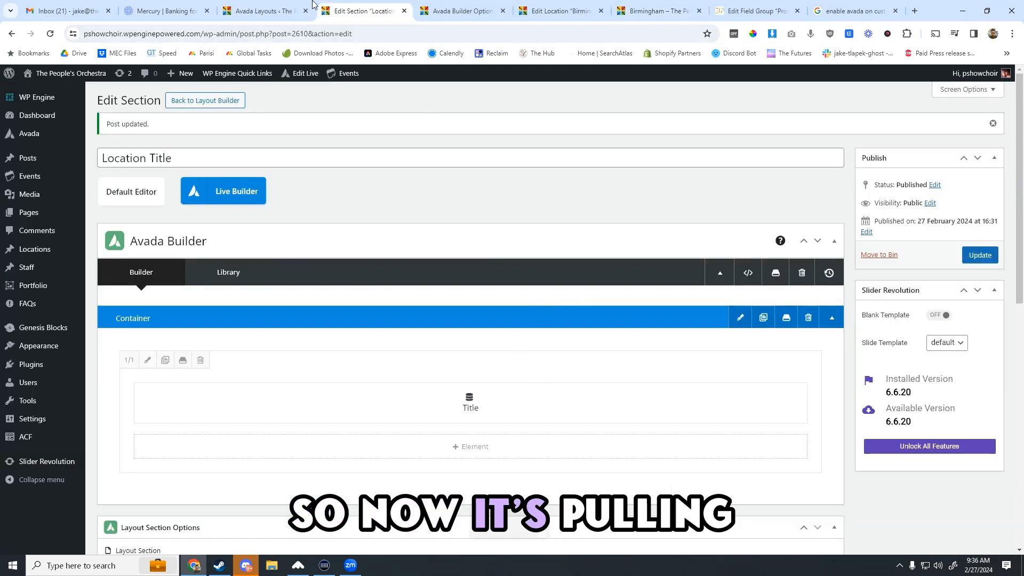
pyautogui.click(449, 9)
pyautogui.click(398, 12)
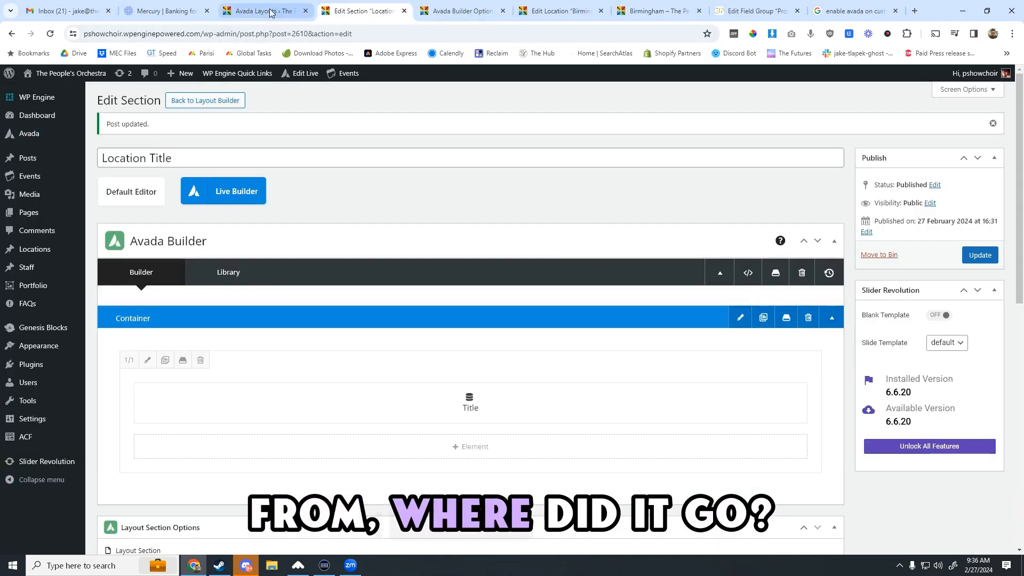
pyautogui.click(264, 11)
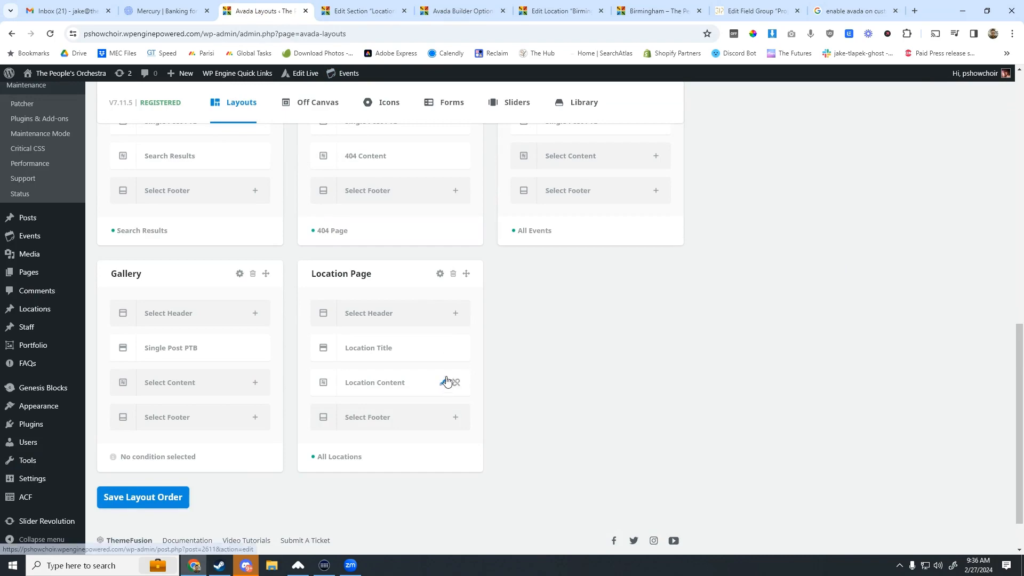
pyautogui.click(635, 10)
pyautogui.click(368, 11)
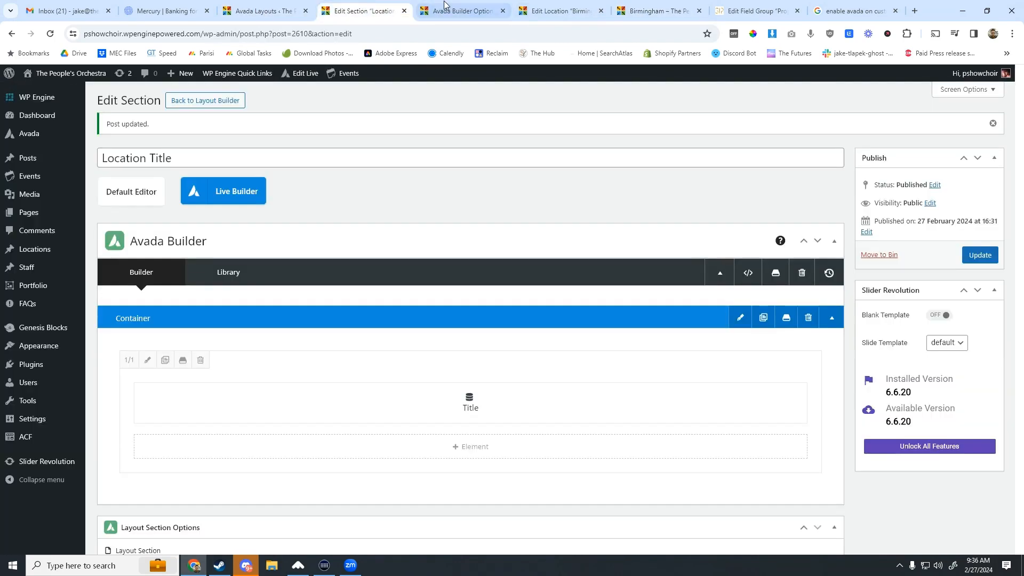
pyautogui.click(445, 10)
pyautogui.click(403, 10)
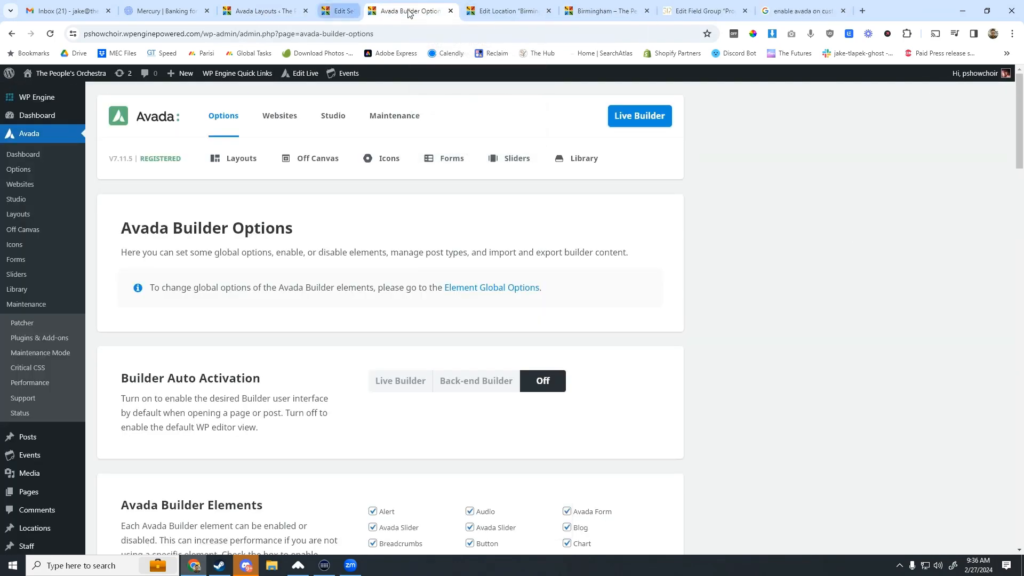
pyautogui.click(291, 14)
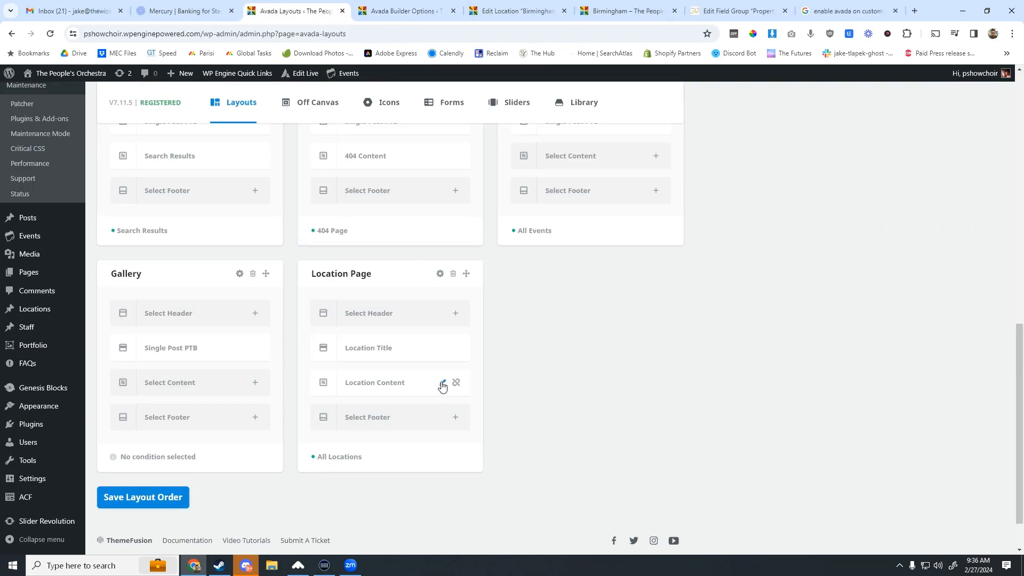
pyautogui.click(443, 384)
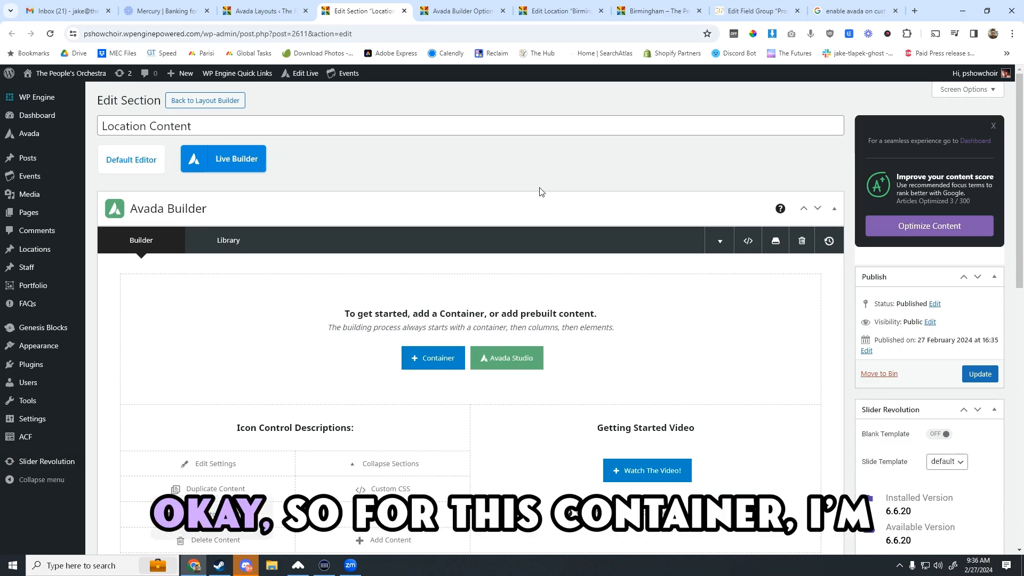
# - Add a container with a single 1/1 column to the Location Content section
pyautogui.click(433, 357)
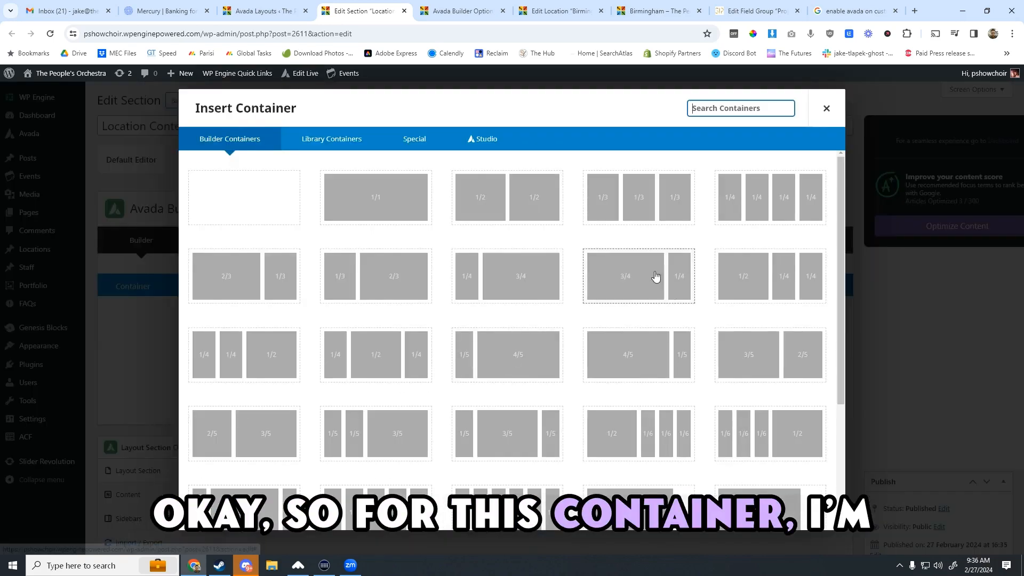
pyautogui.click(407, 198)
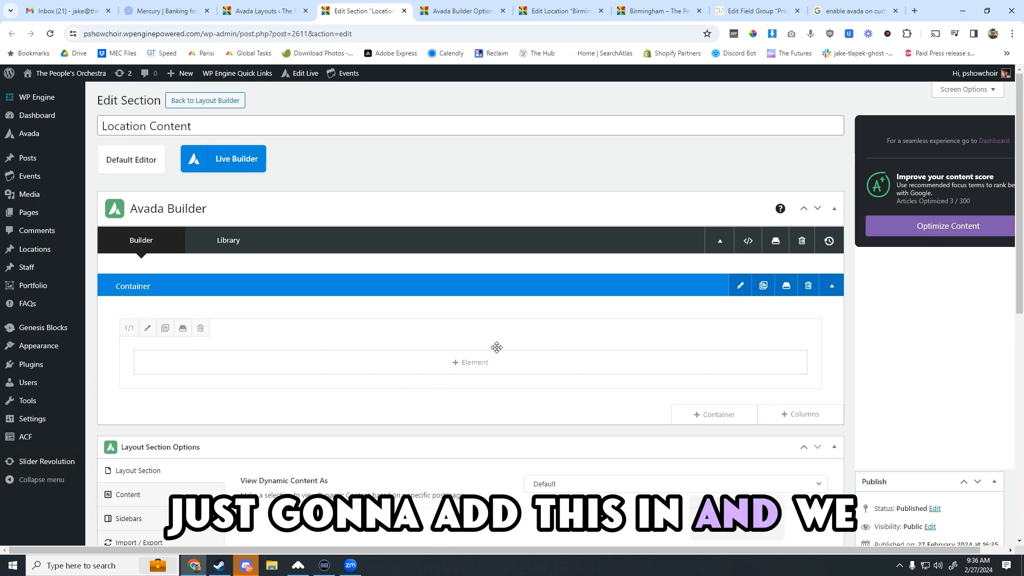
pyautogui.click(452, 363)
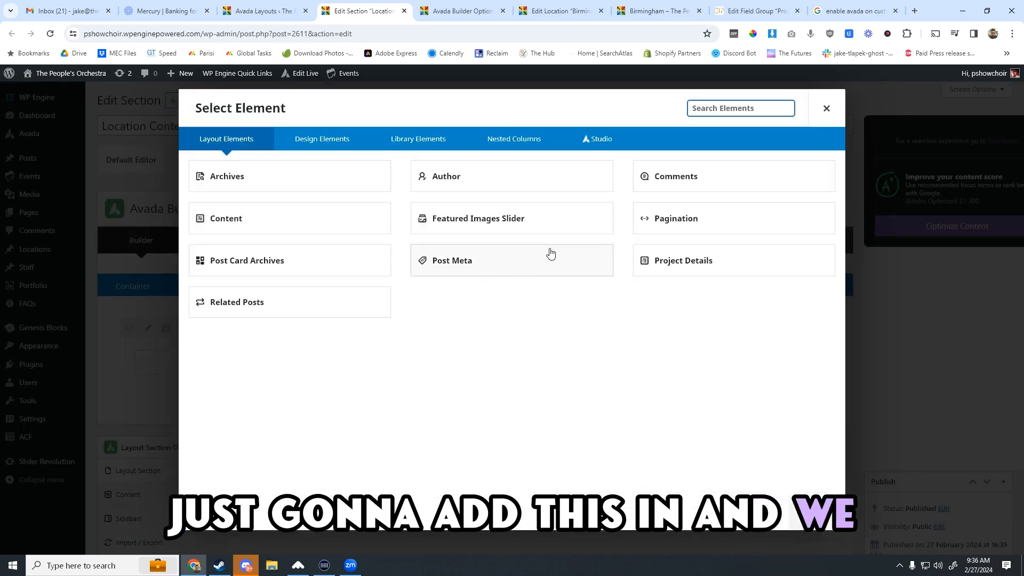
pyautogui.click(827, 110)
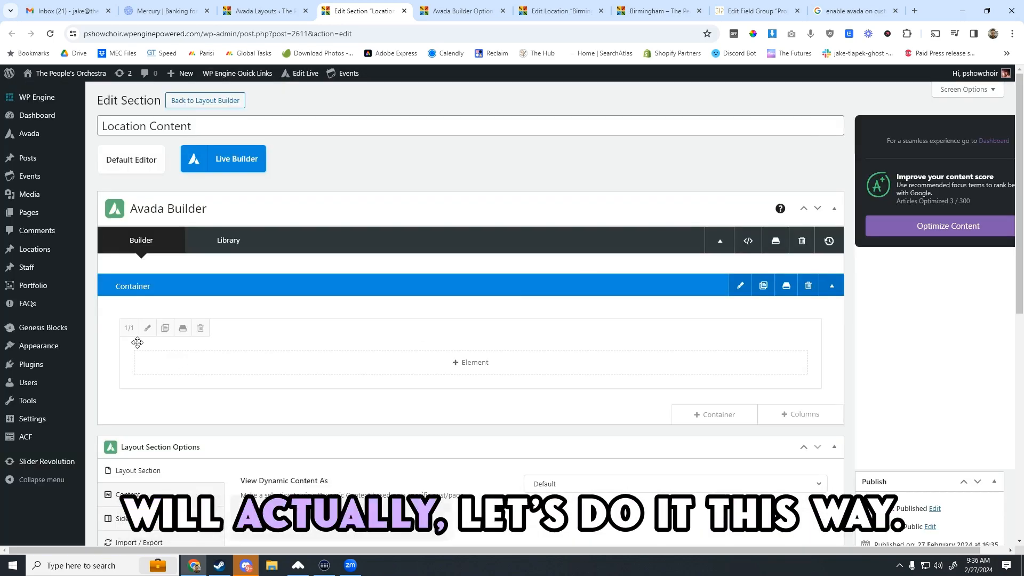
# - Resize the container's column to 1/3, duplicate it, and set the duplicate's width to 2/3
pyautogui.click(130, 328)
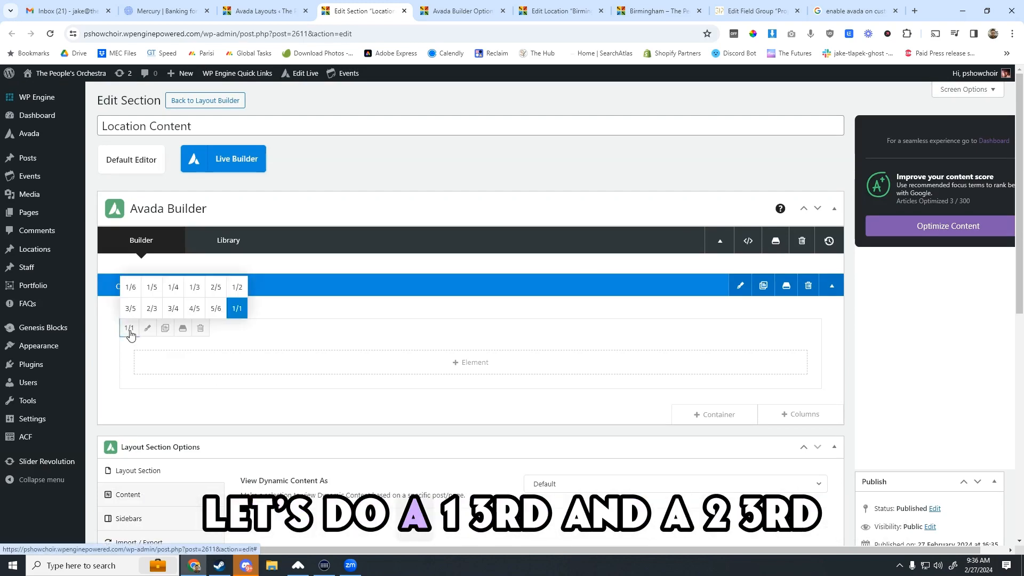
pyautogui.click(194, 288)
pyautogui.click(165, 328)
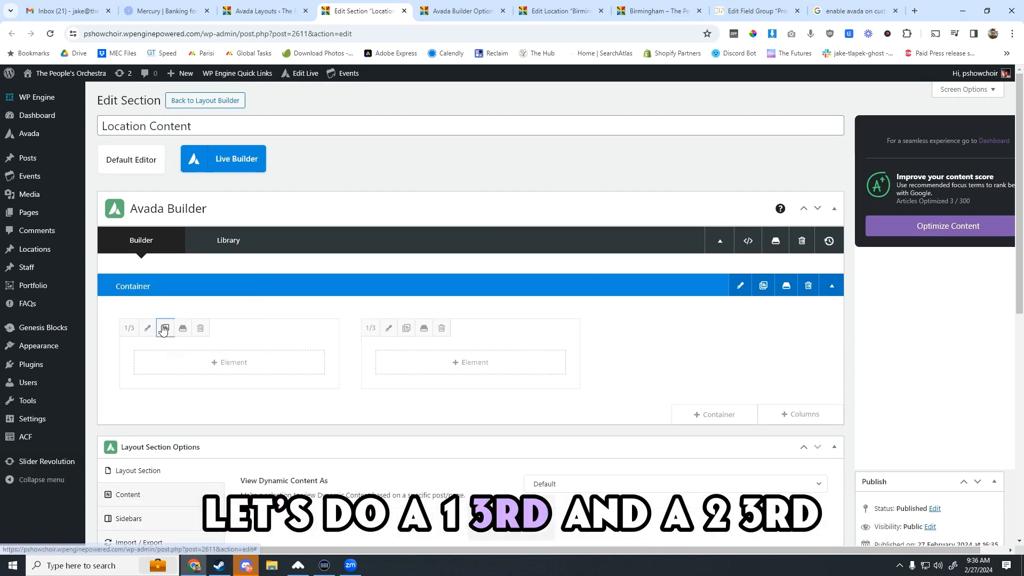
pyautogui.click(370, 328)
pyautogui.click(393, 309)
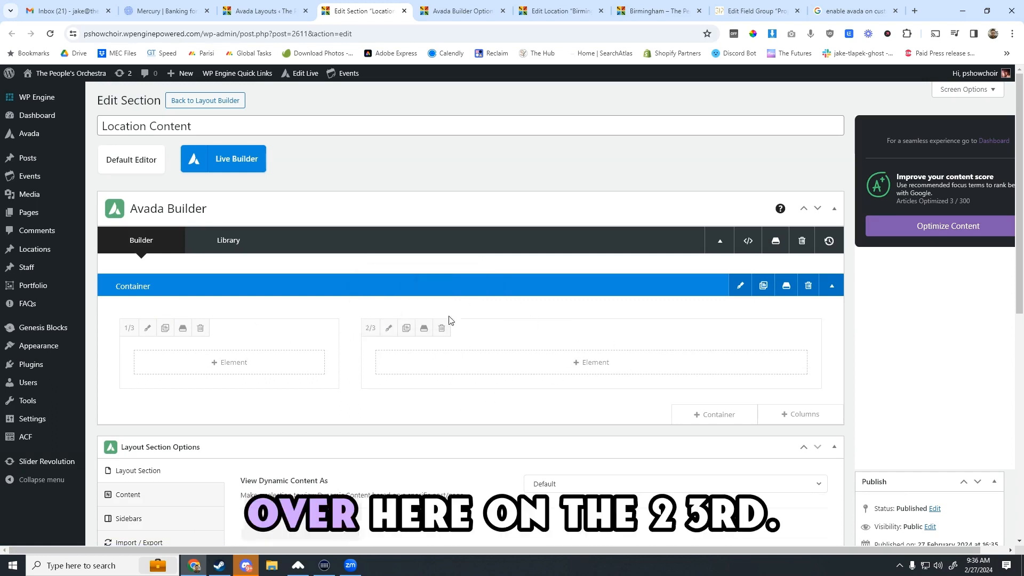
# - Add a Content layout element to the 2/3 column with its display kept at Full Content, and save it
pyautogui.click(598, 368)
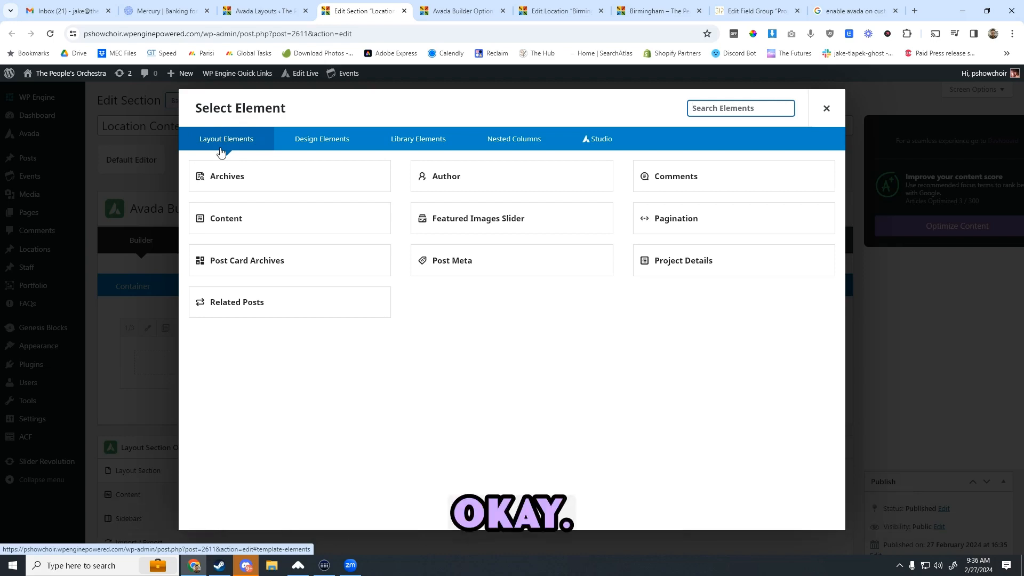
pyautogui.click(317, 145)
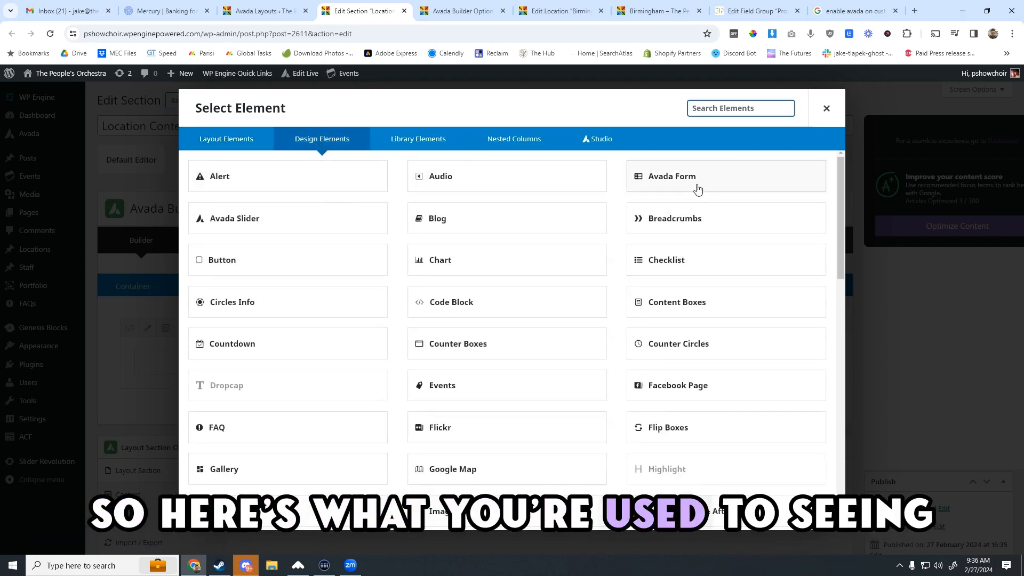
pyautogui.click(246, 152)
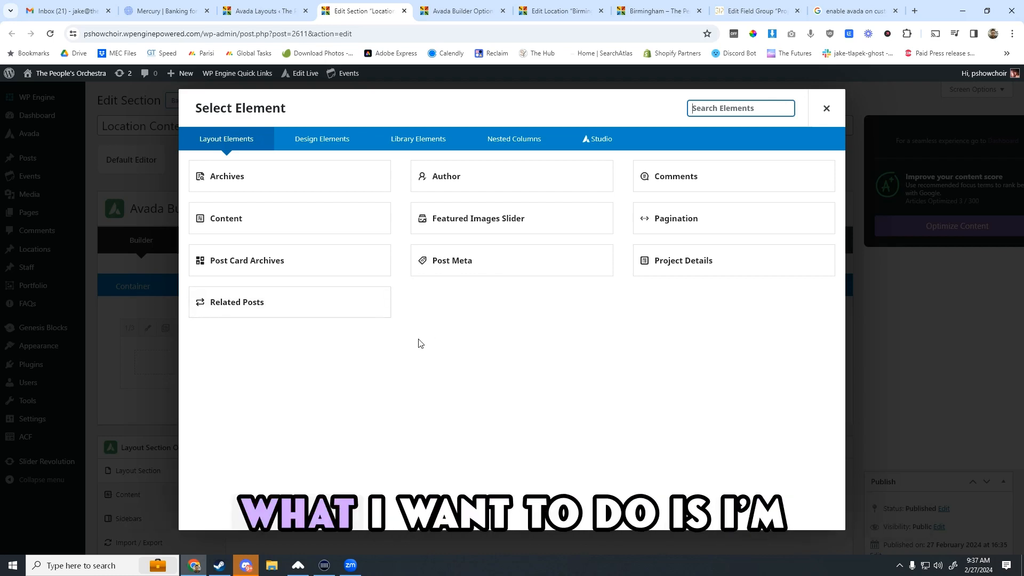
pyautogui.click(244, 224)
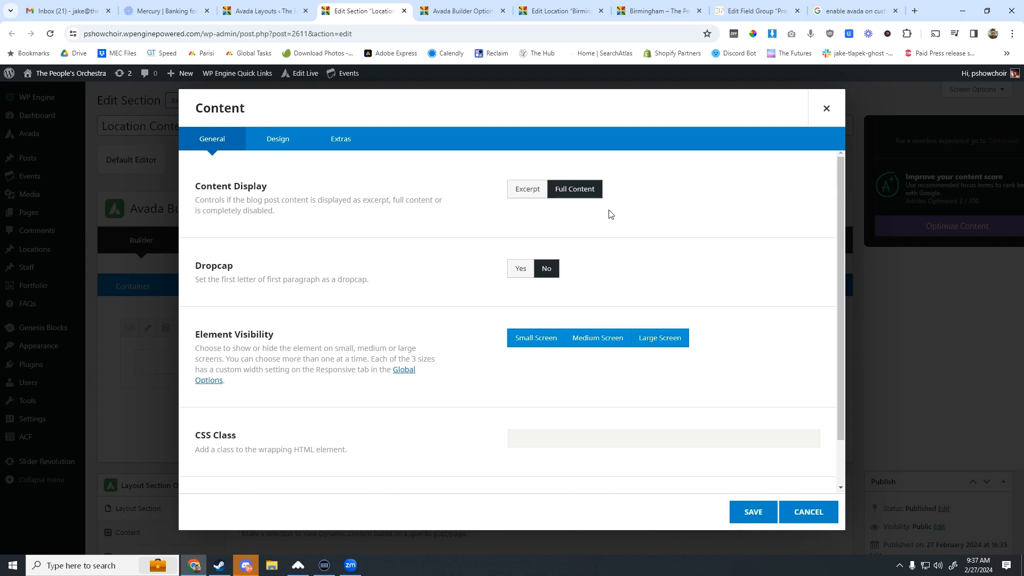
pyautogui.scroll(-1, 497, 264)
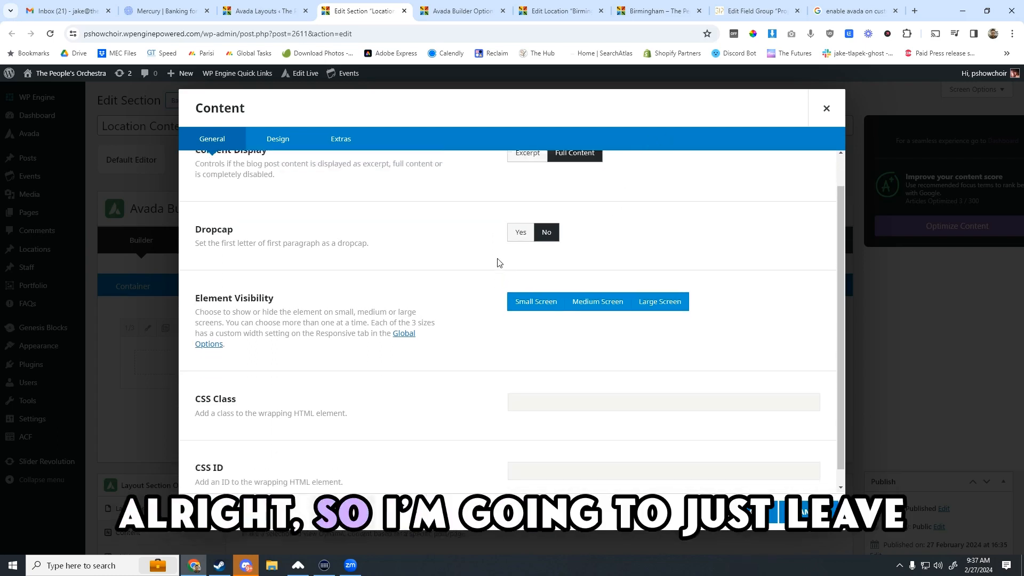
pyautogui.scroll(1, 497, 263)
pyautogui.scroll(-2, 393, 268)
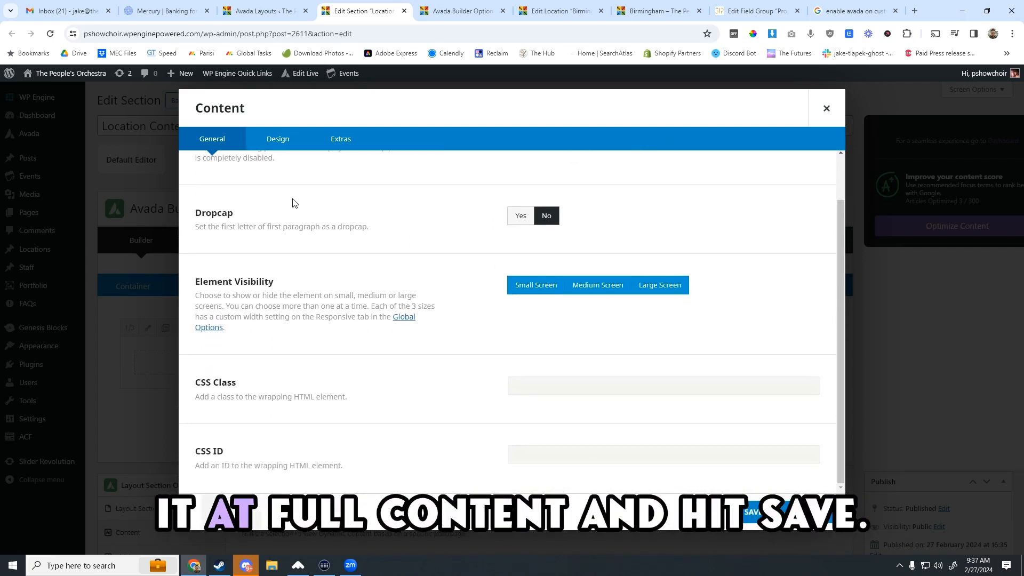
pyautogui.click(749, 514)
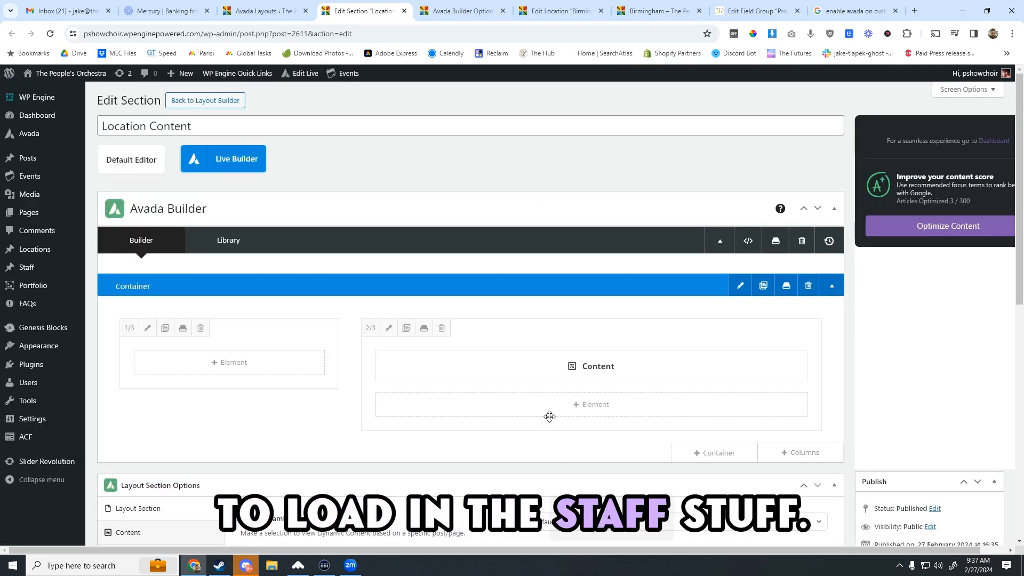
# - Insert a Title design element into the empty 1/3 column
pyautogui.click(238, 364)
pyautogui.click(322, 139)
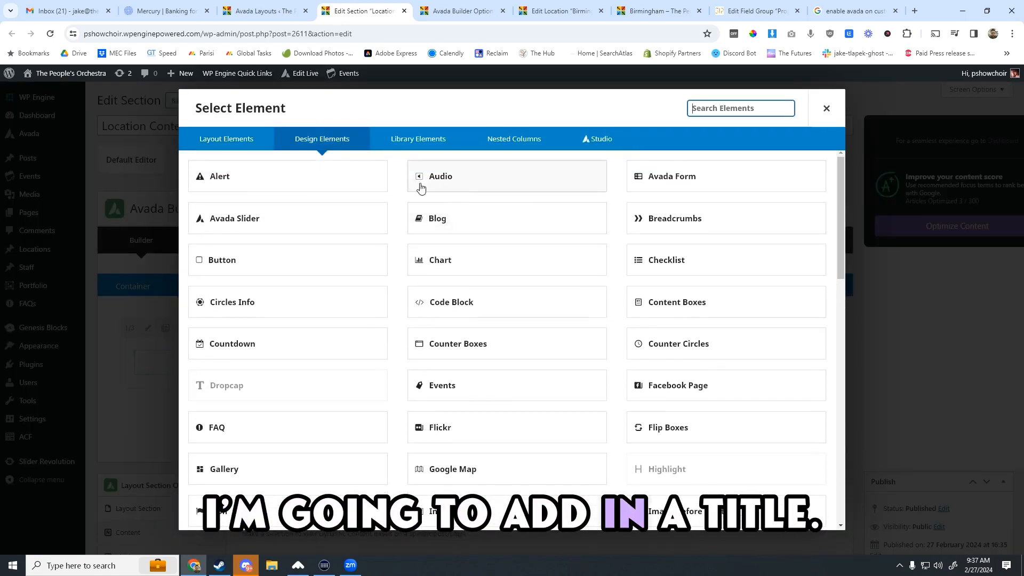
pyautogui.scroll(-3, 519, 407)
pyautogui.scroll(3, 555, 192)
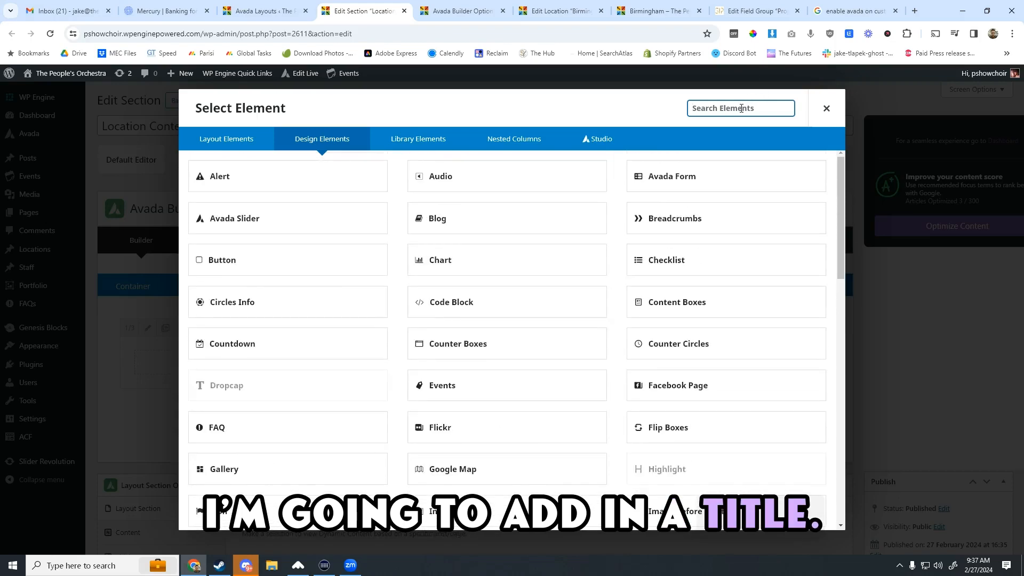
pyautogui.write('tit')
pyautogui.click(350, 184)
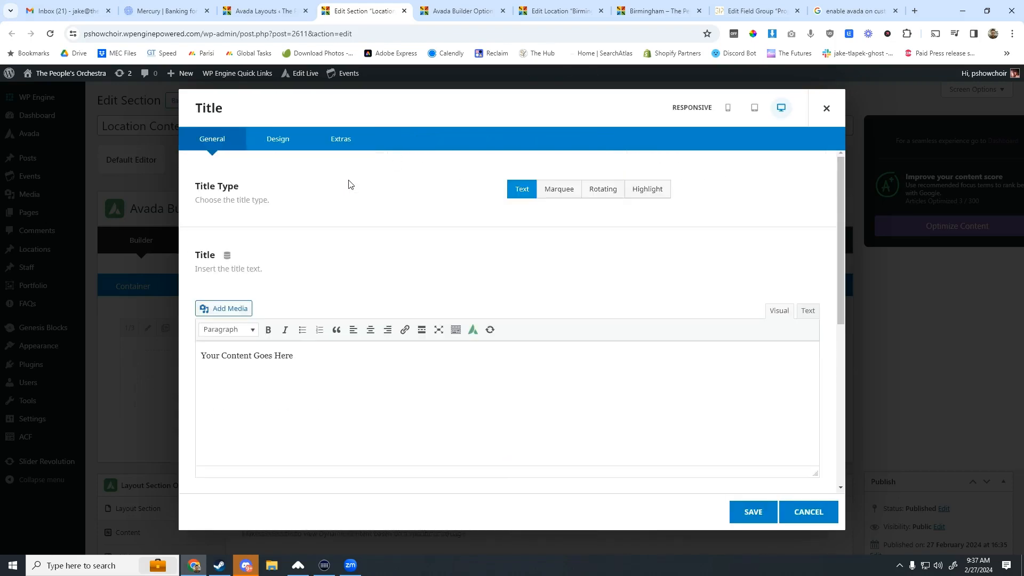
# - Replace the title's placeholder text with "Meeting Day", set its HTML heading tag to H2, and save the element
pyautogui.tripleClick(315, 356)
pyautogui.press('BackSpace')
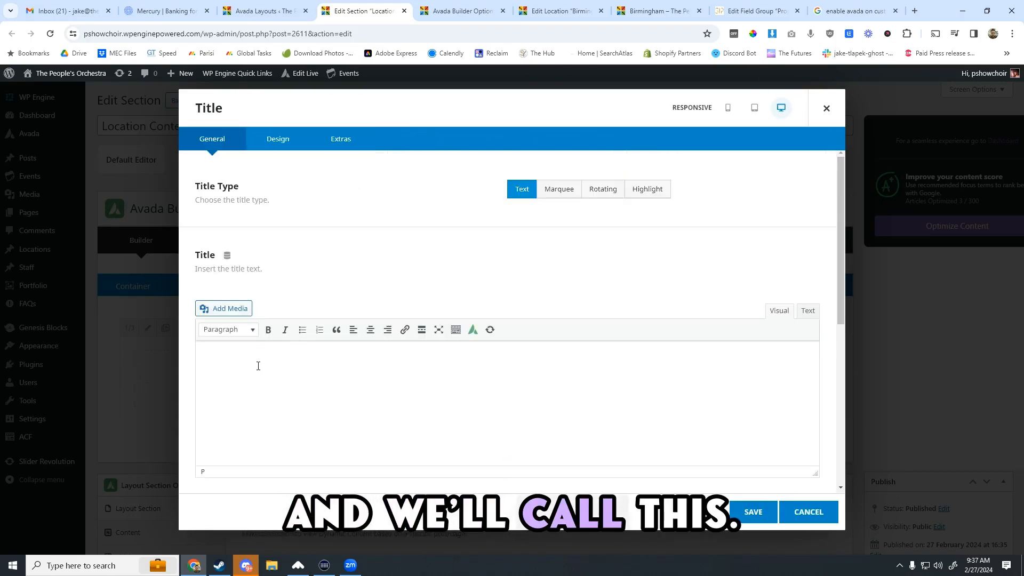
pyautogui.write('Meeting Day')
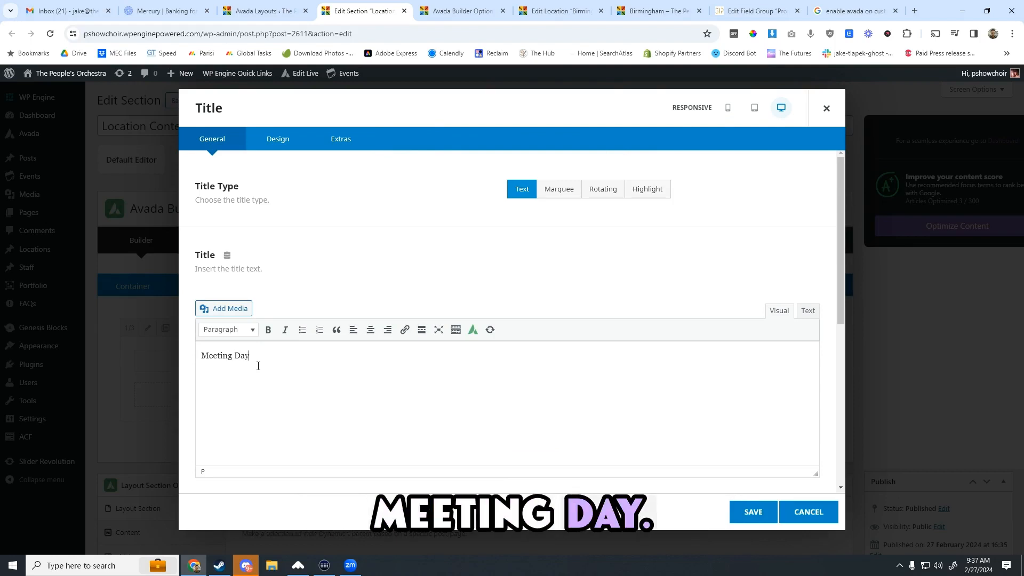
pyautogui.click(291, 137)
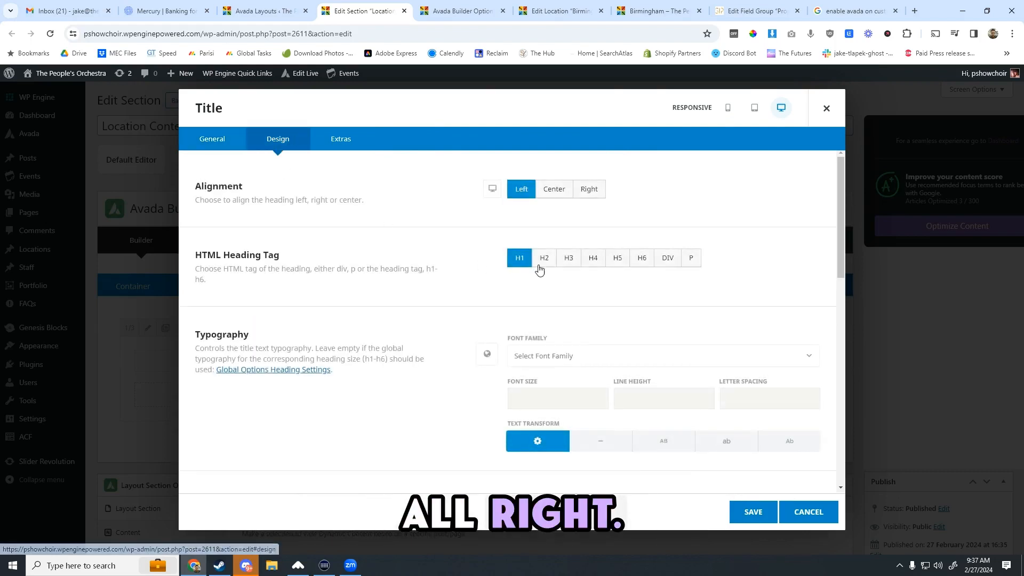
pyautogui.click(544, 258)
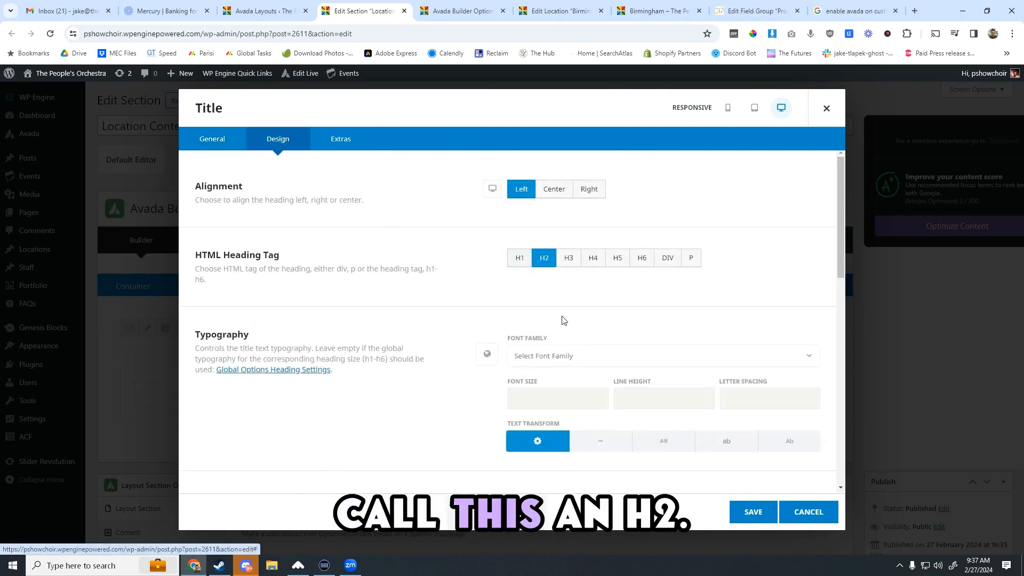
pyautogui.click(753, 512)
# - Add a second Title design element below the Meeting Day title in the 1/3 column
pyautogui.click(248, 406)
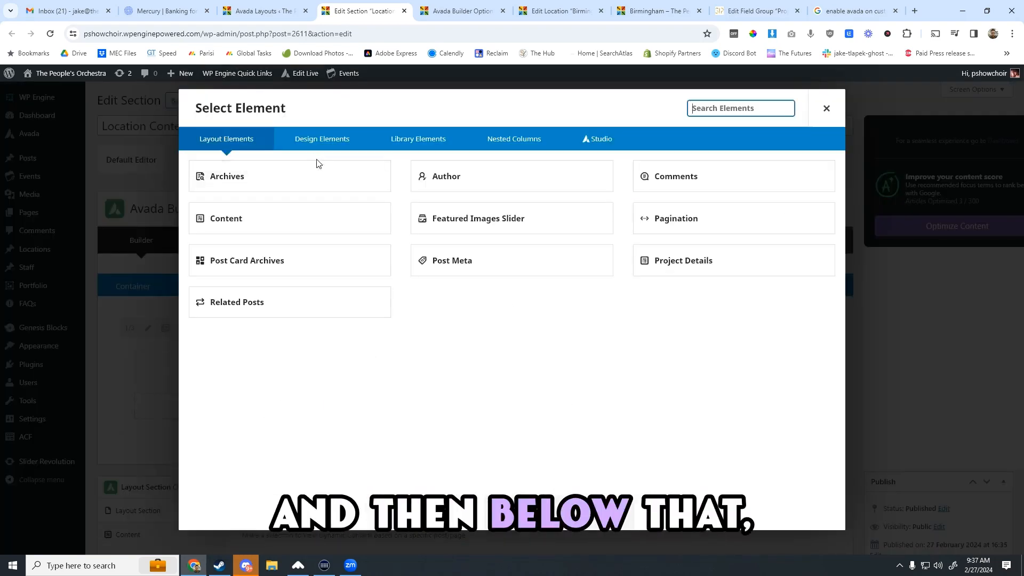
pyautogui.write('tit')
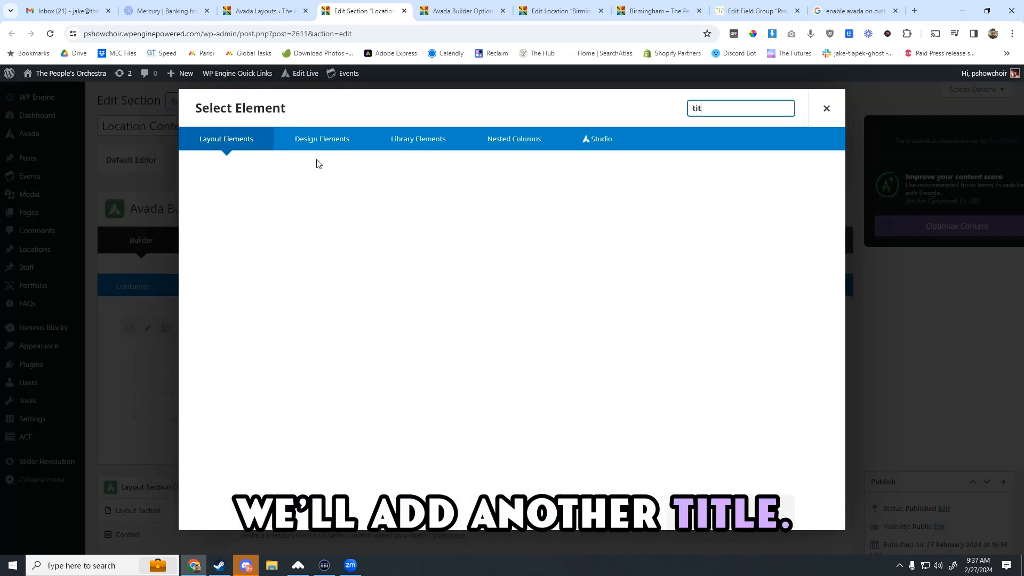
pyautogui.press('BackSpace')
pyautogui.click(333, 142)
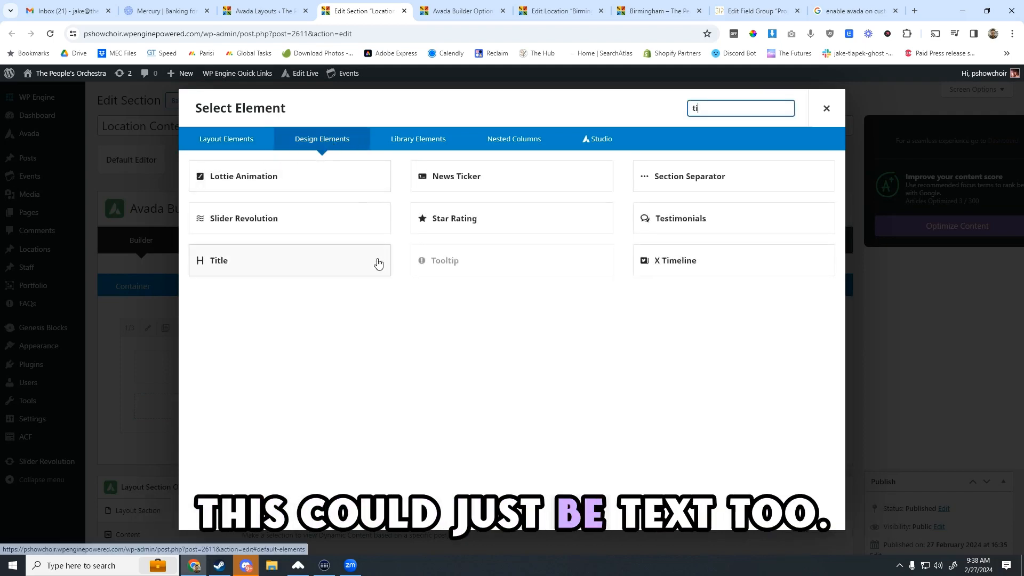
pyautogui.click(315, 272)
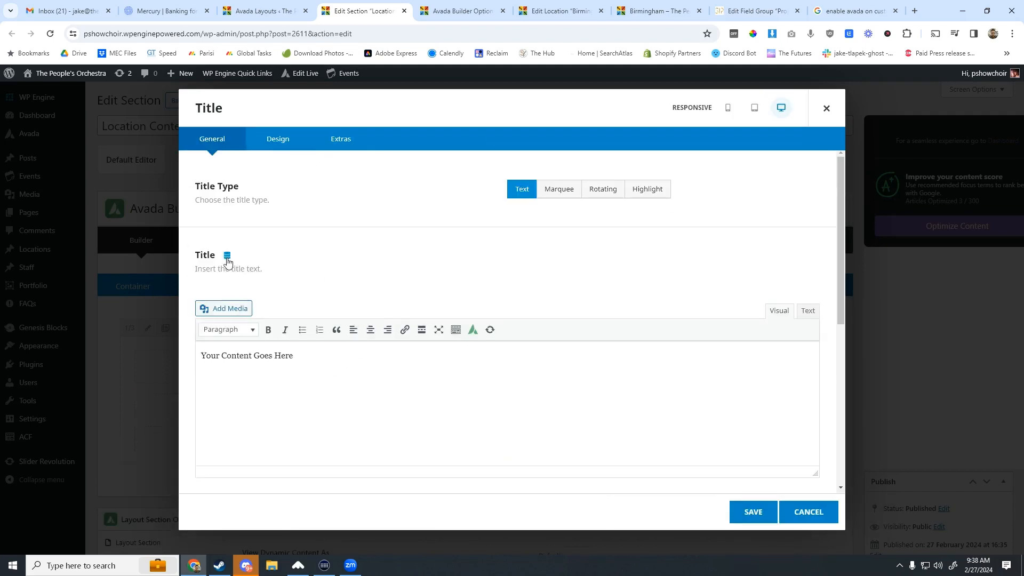
# - Switch the new title's text to dynamic content and choose ACF Text as its source
pyautogui.click(227, 256)
pyautogui.click(595, 262)
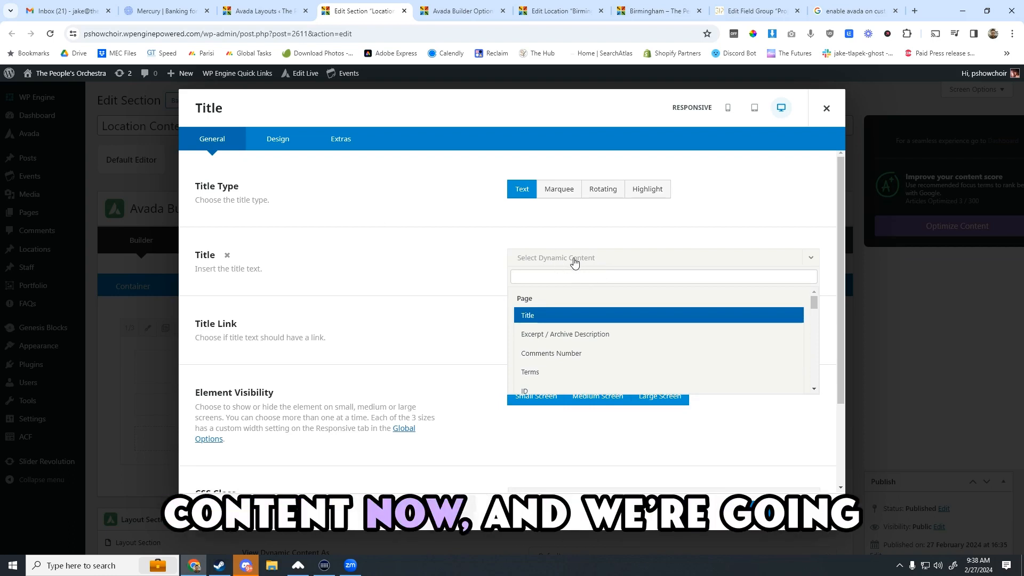
pyautogui.scroll(-3, 608, 293)
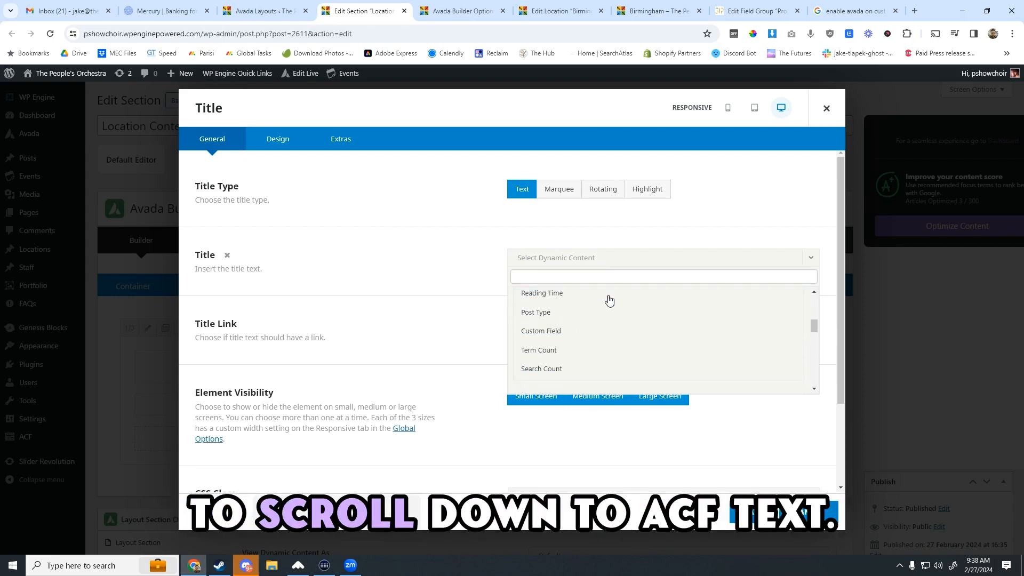
pyautogui.scroll(-5, 609, 301)
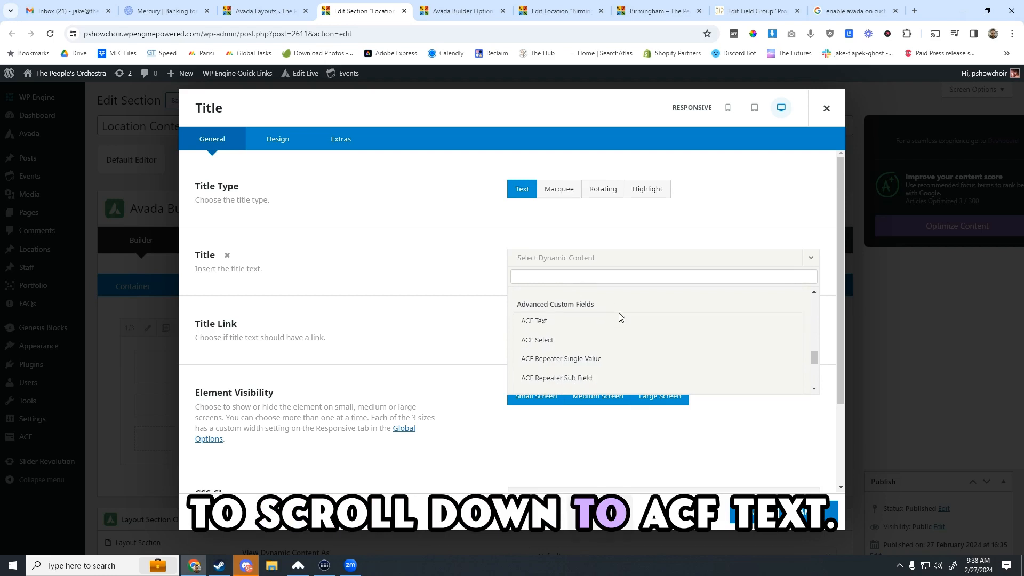
pyautogui.scroll(-1, 619, 315)
pyautogui.click(545, 295)
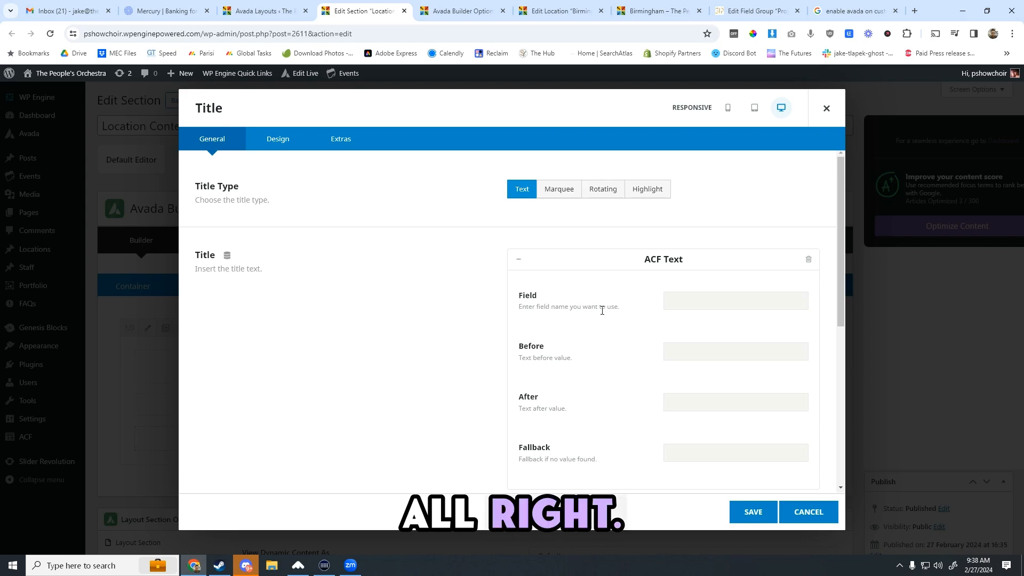
pyautogui.moveTo(517, 293); pyautogui.dragTo(621, 306)
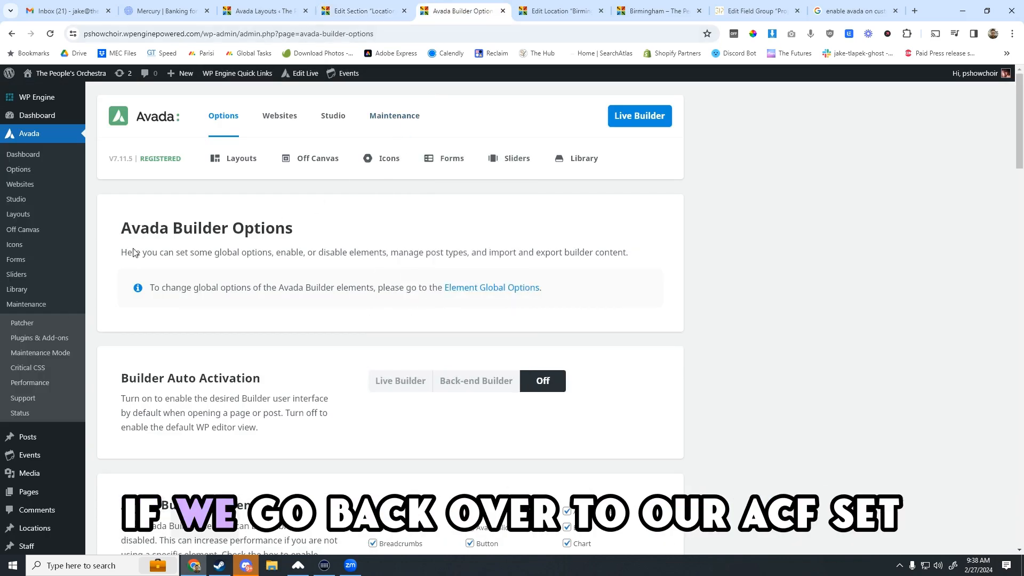
# - In another browser tab, open ACF's Location Information field group and copy the Meeting Day field's name
pyautogui.scroll(-5, 47, 468)
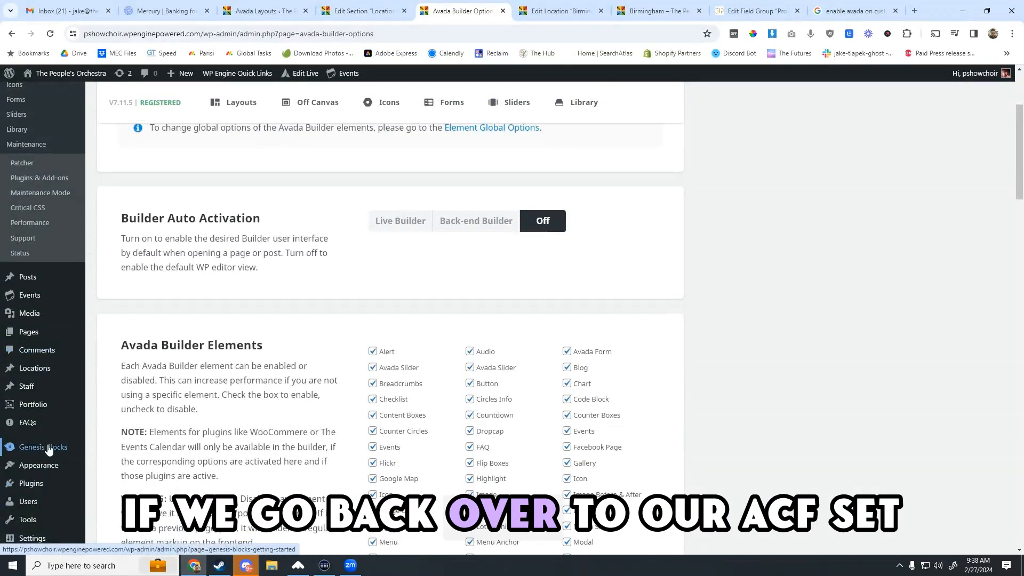
pyautogui.moveTo(26, 496)
pyautogui.click(107, 450)
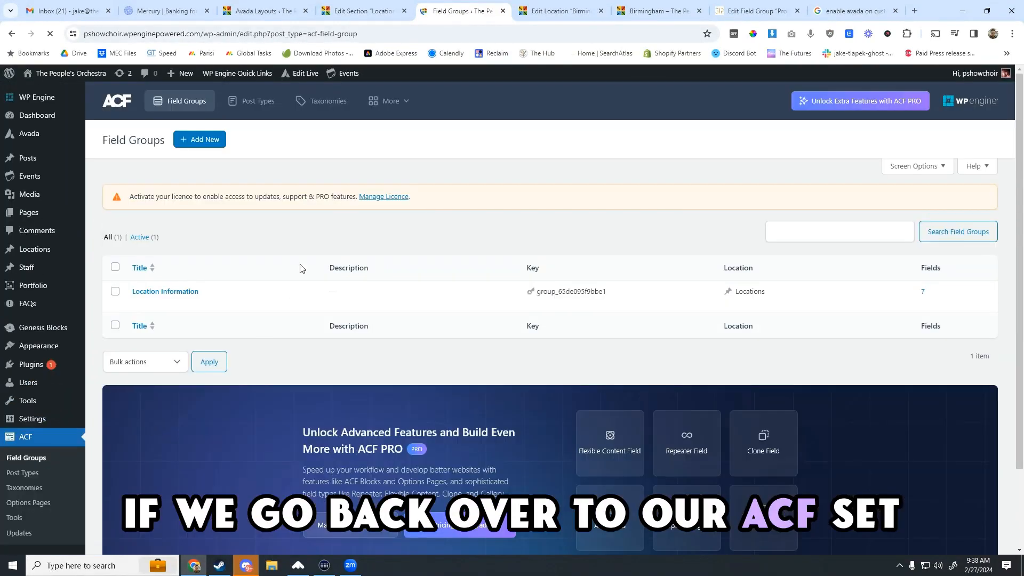
pyautogui.click(169, 292)
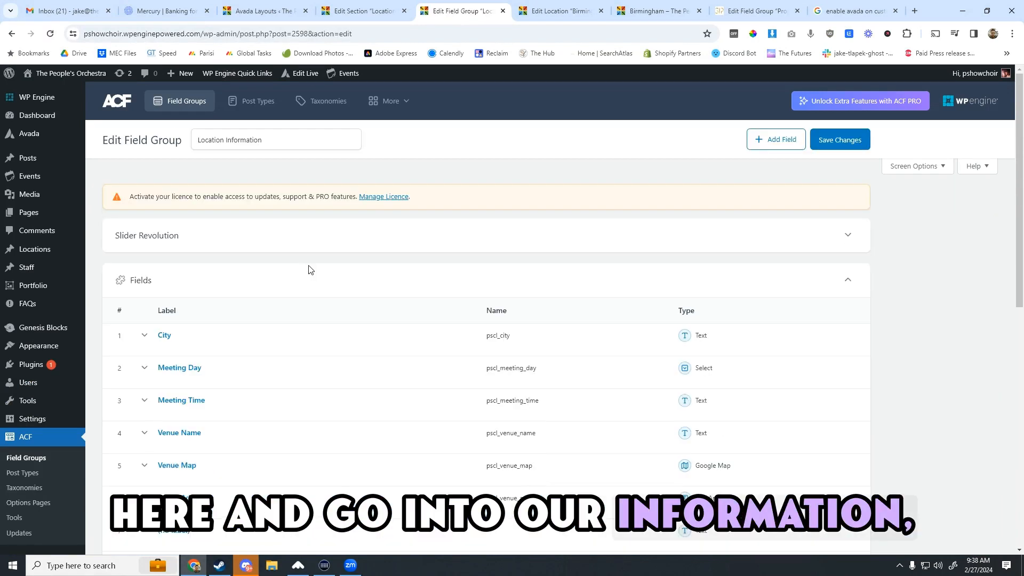
pyautogui.moveTo(486, 337); pyautogui.dragTo(510, 339)
pyautogui.click(425, 338)
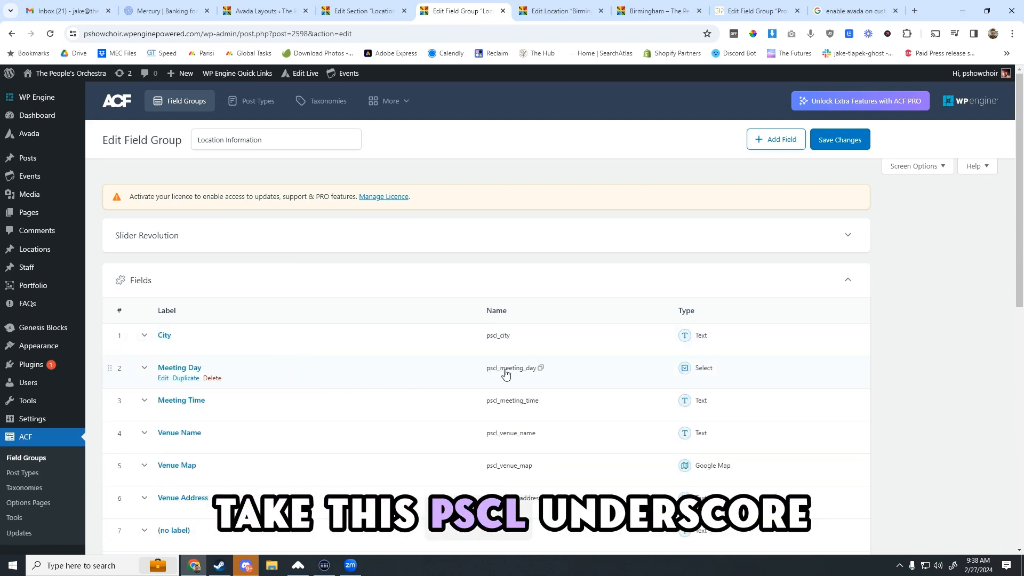
pyautogui.click(542, 368)
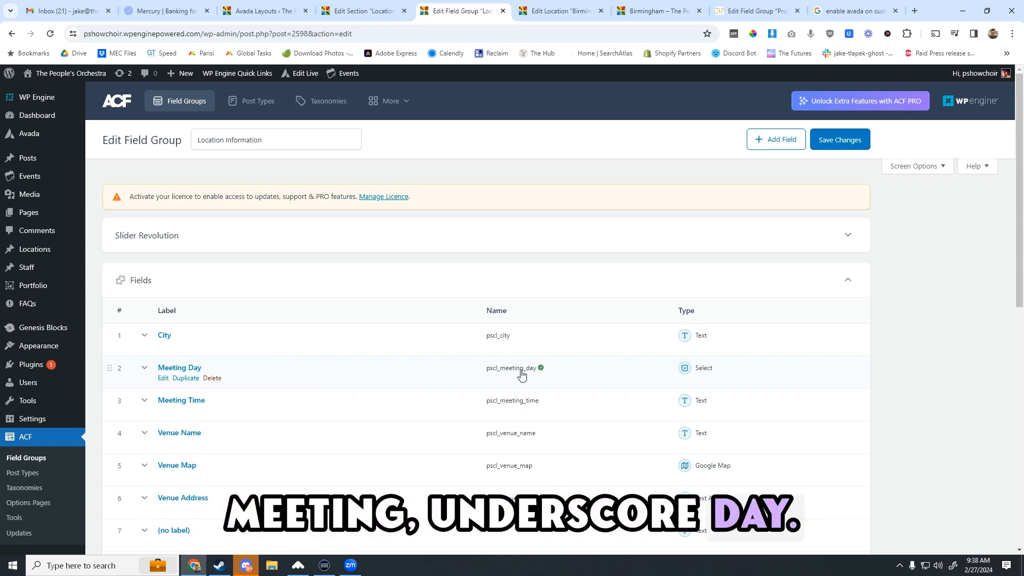
# - Back in the title's settings, enter pscl_meeting_day as the ACF field and TBD as the fallback, and save the element
pyautogui.click(359, 8)
pyautogui.click(688, 303)
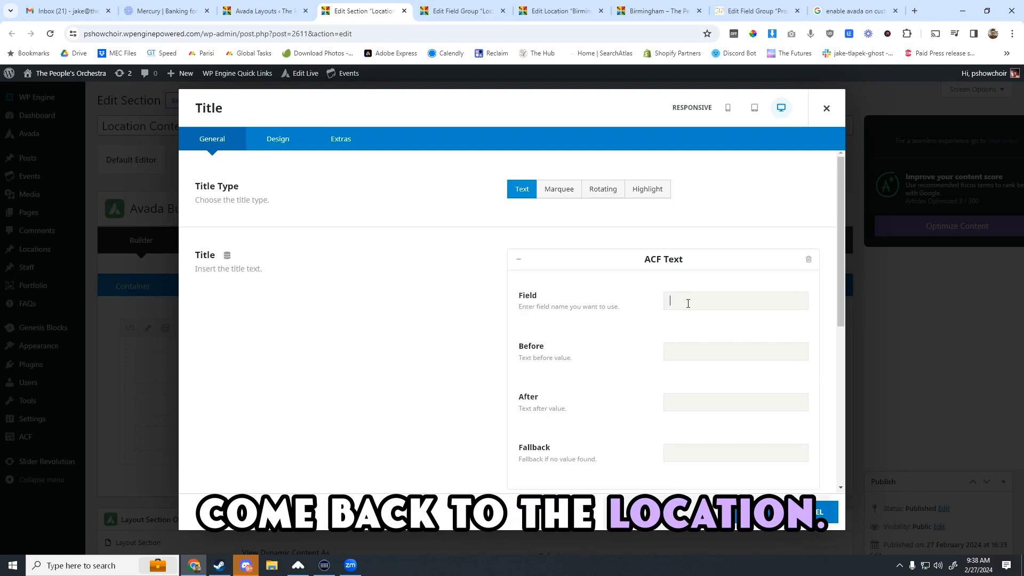
pyautogui.hotkey('ctrl', 'v')
pyautogui.hotkey('ctrl', 'f')
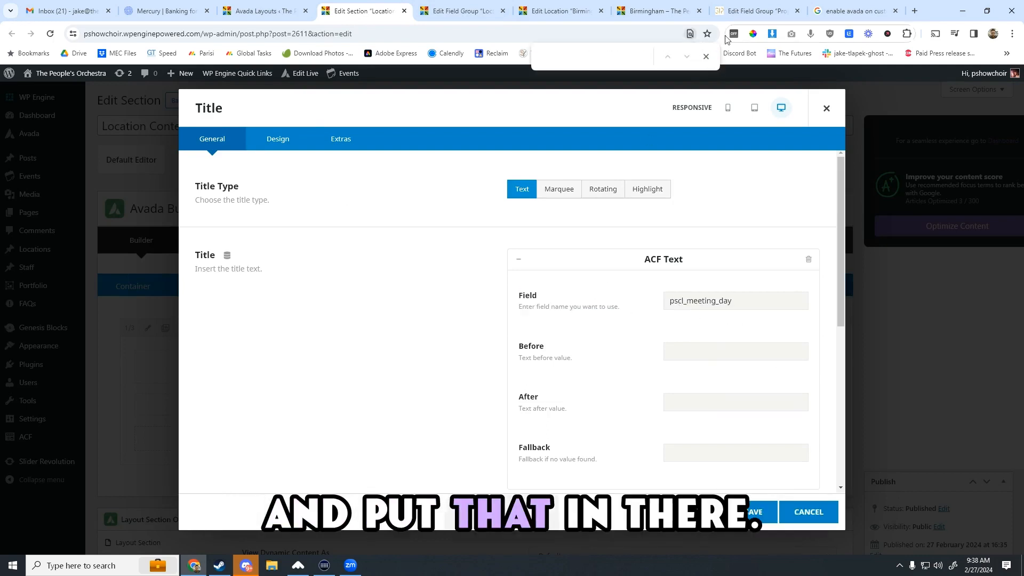
pyautogui.click(706, 56)
pyautogui.scroll(-2, 579, 323)
pyautogui.scroll(2, 586, 324)
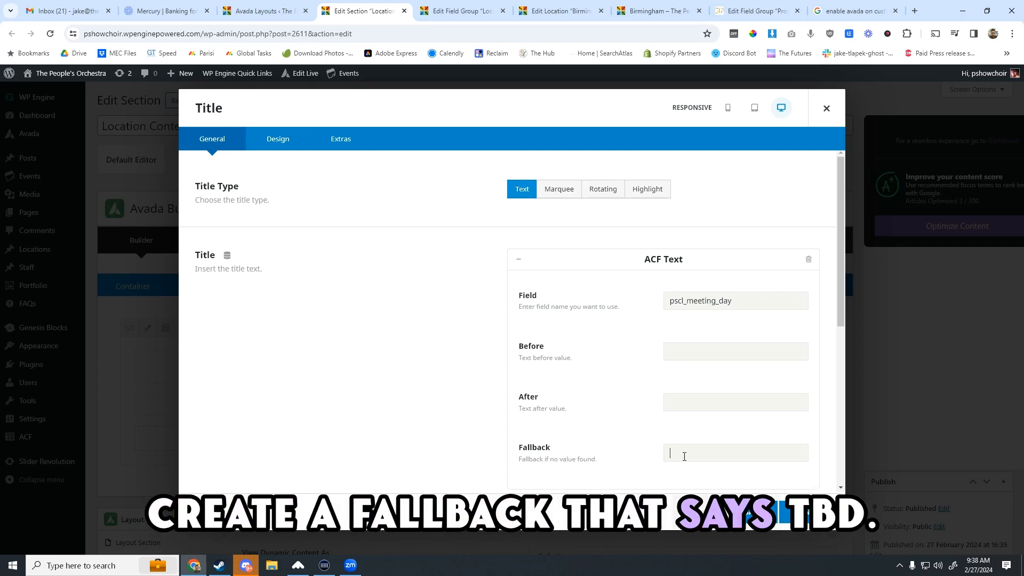
pyautogui.write('BD')
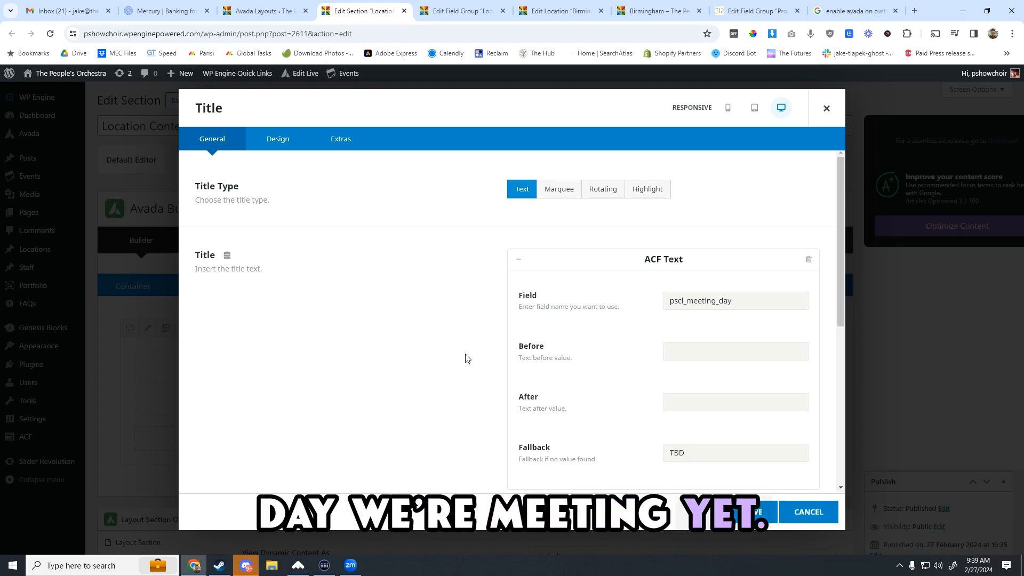
pyautogui.scroll(-5, 466, 361)
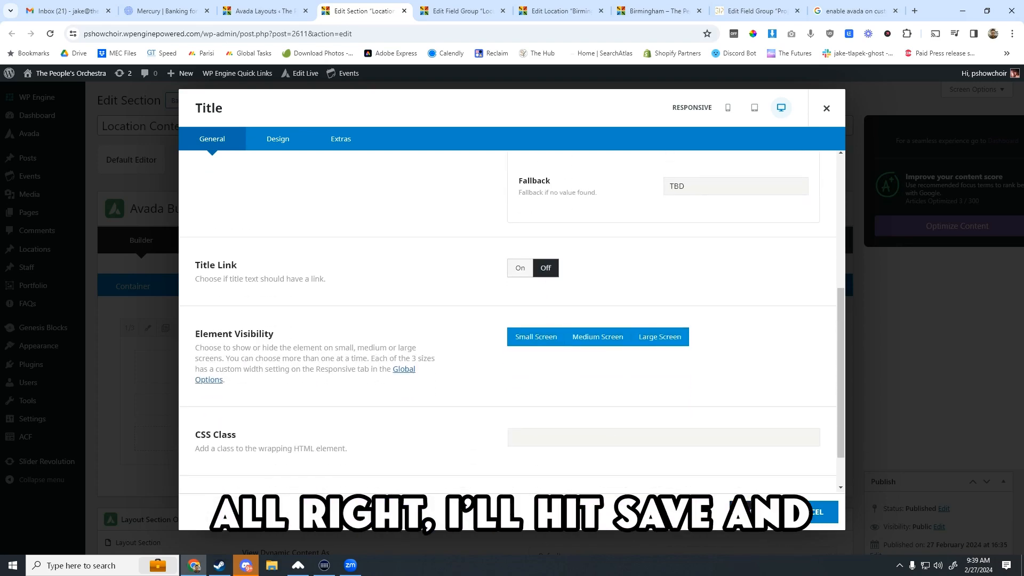
pyautogui.click(755, 512)
# - Update the Location Content section, check it on the reloaded Birmingham page, and return to the section editor
pyautogui.scroll(-6, 875, 247)
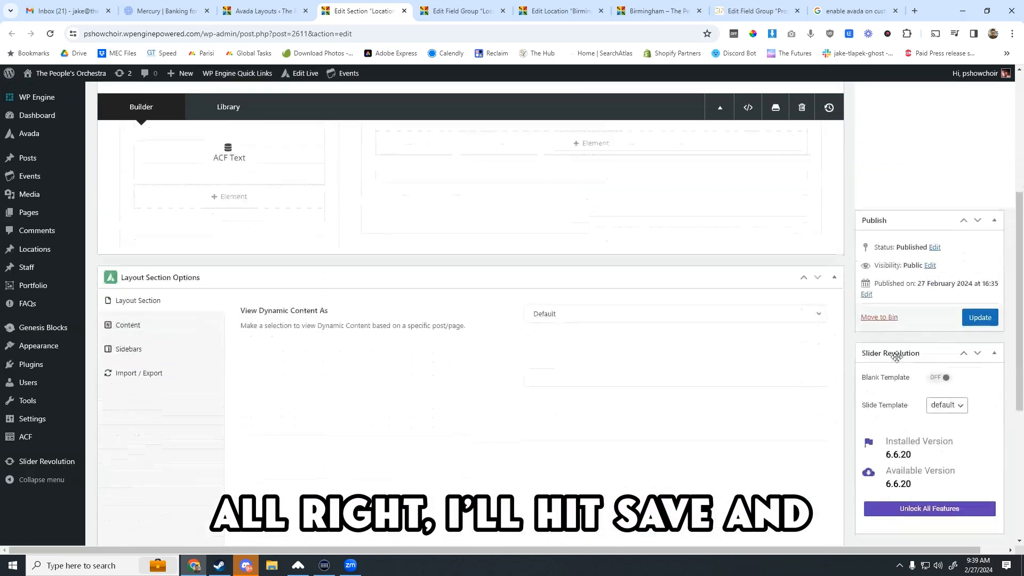
pyautogui.click(926, 533)
pyautogui.scroll(6, 859, 201)
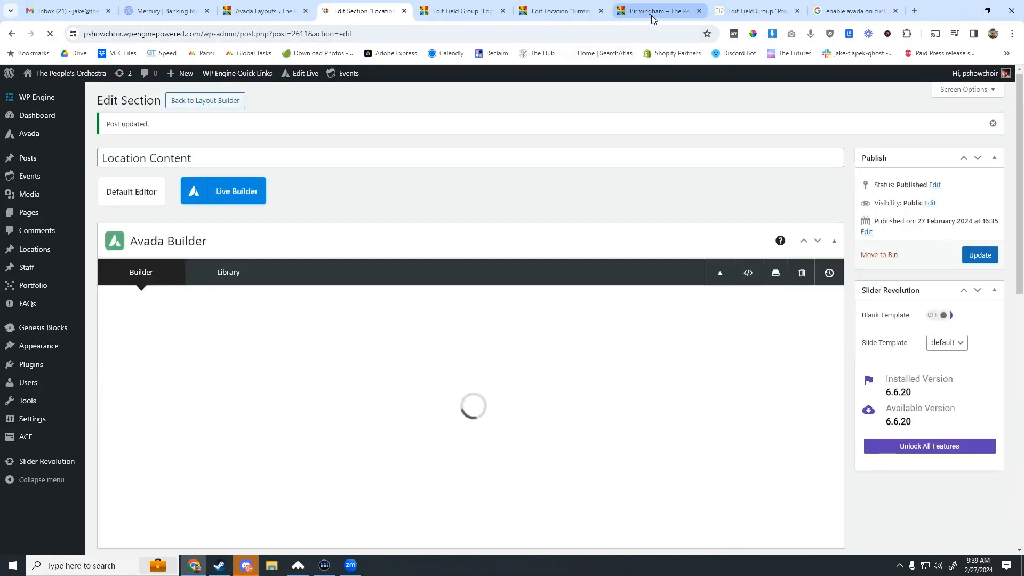
pyautogui.click(651, 15)
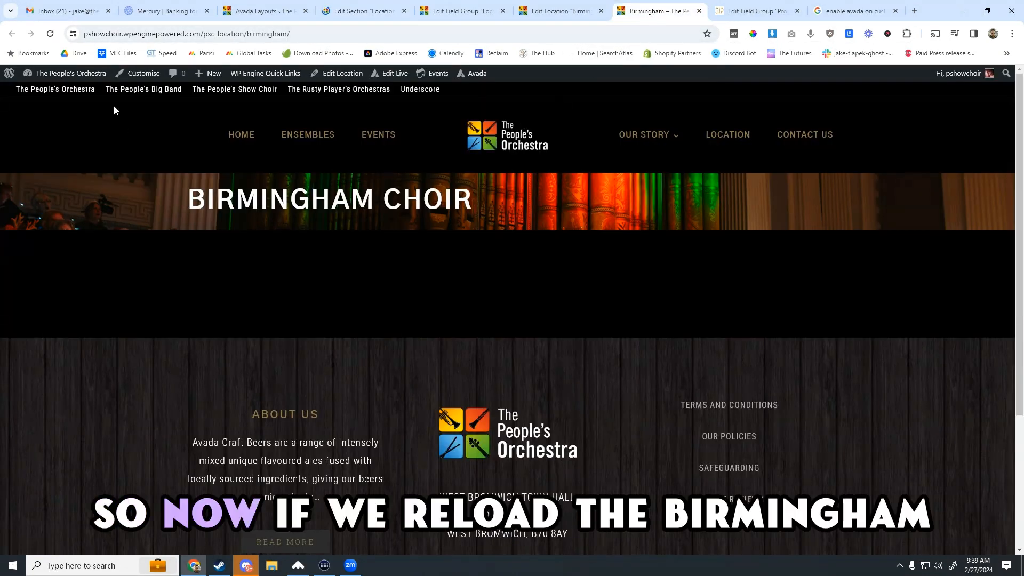
pyautogui.click(50, 34)
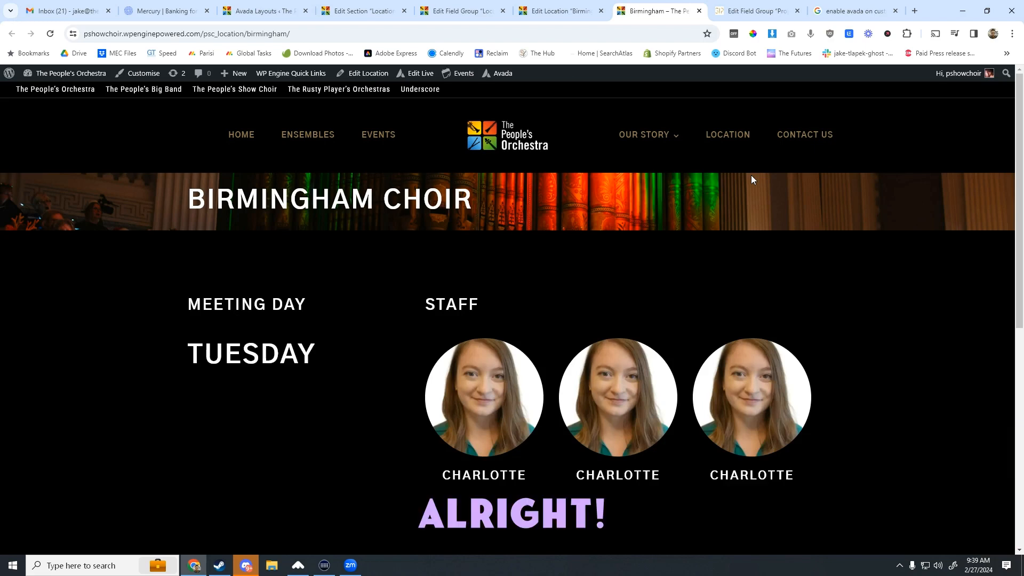
pyautogui.click(356, 12)
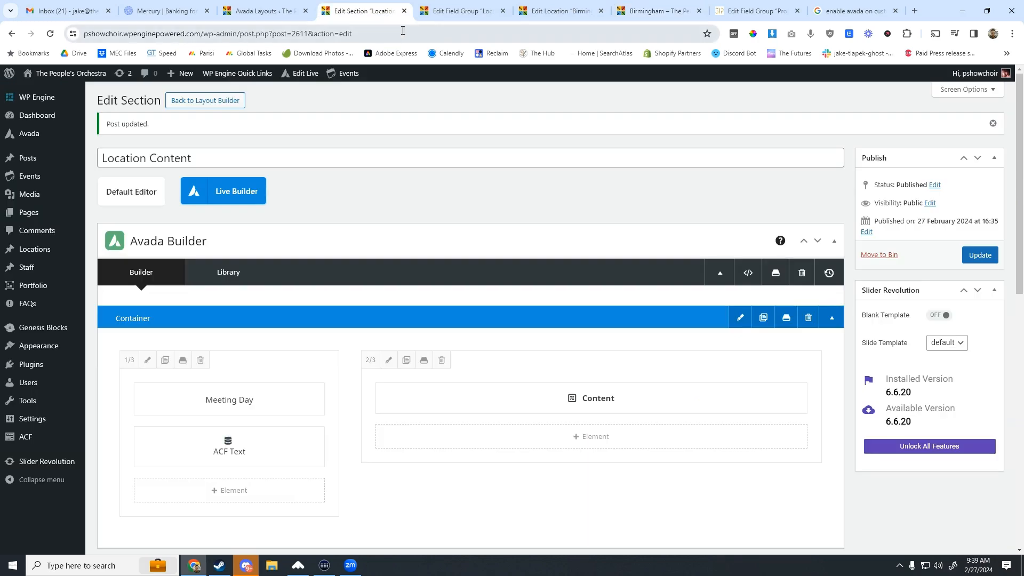
pyautogui.click(223, 448)
pyautogui.click(306, 132)
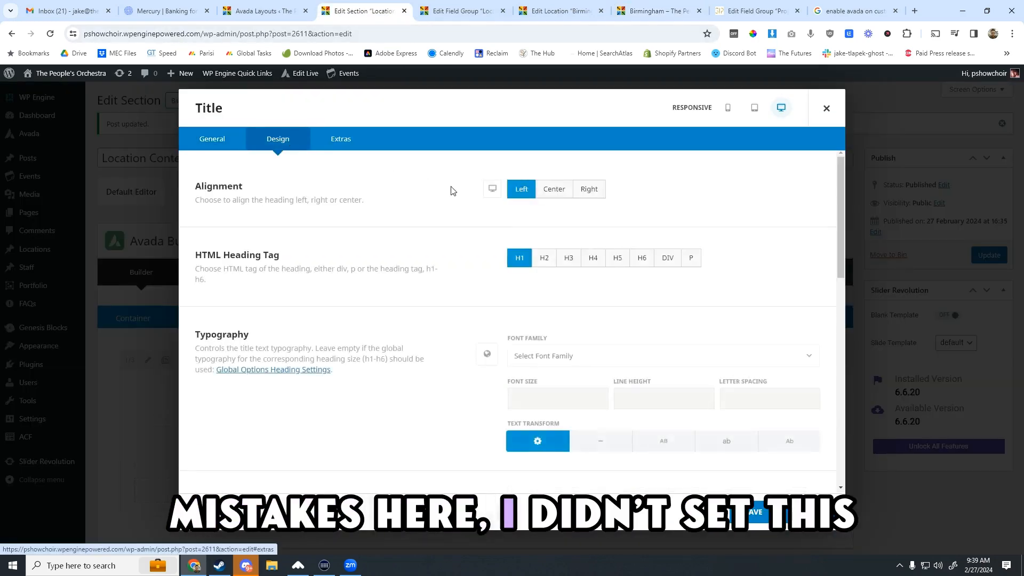
pyautogui.click(569, 259)
pyautogui.click(802, 510)
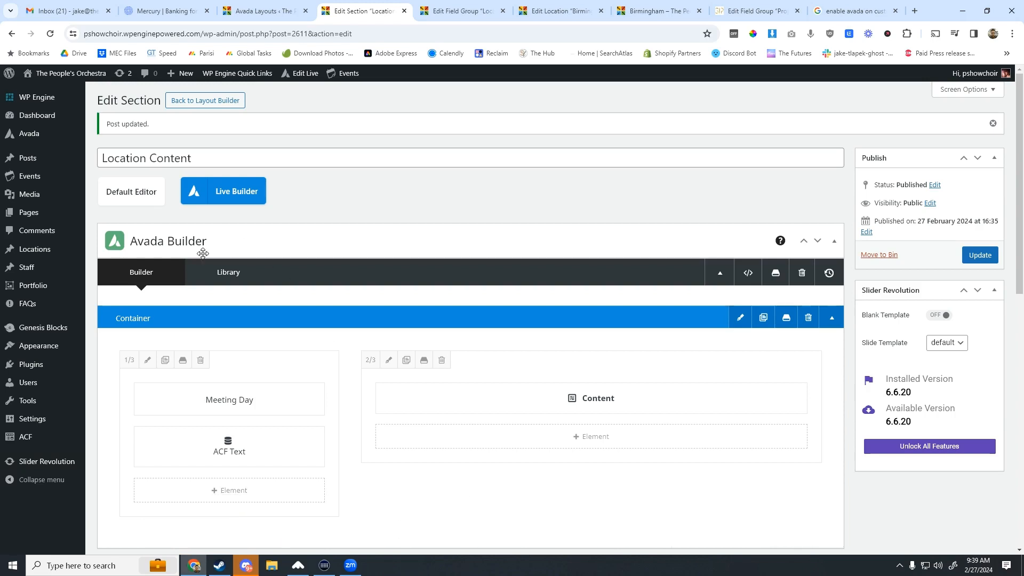
# - Insert a 1/1 nested column below the ACF Text title in the 1/3 column
pyautogui.scroll(-1, 270, 275)
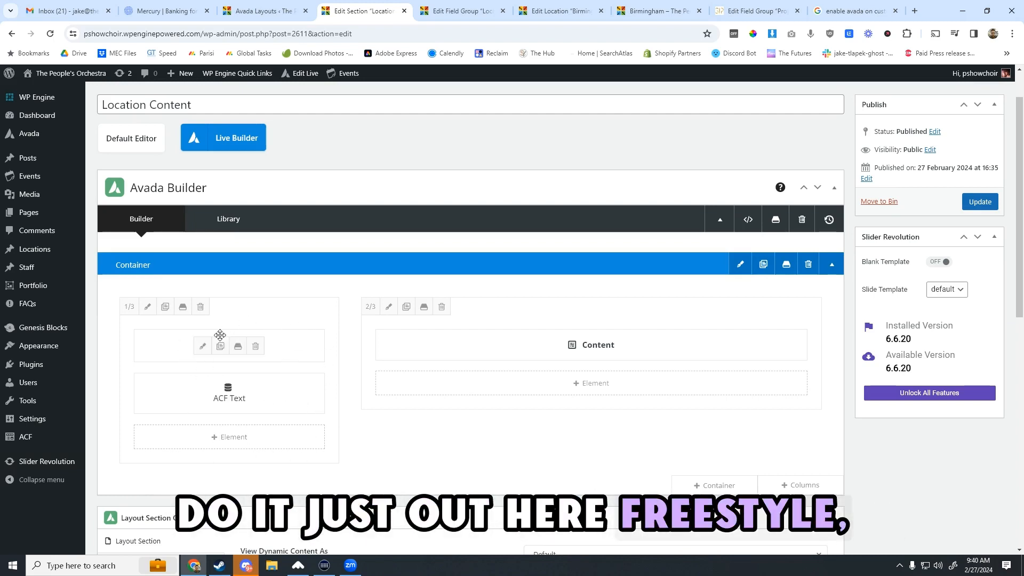
pyautogui.click(235, 436)
pyautogui.click(310, 142)
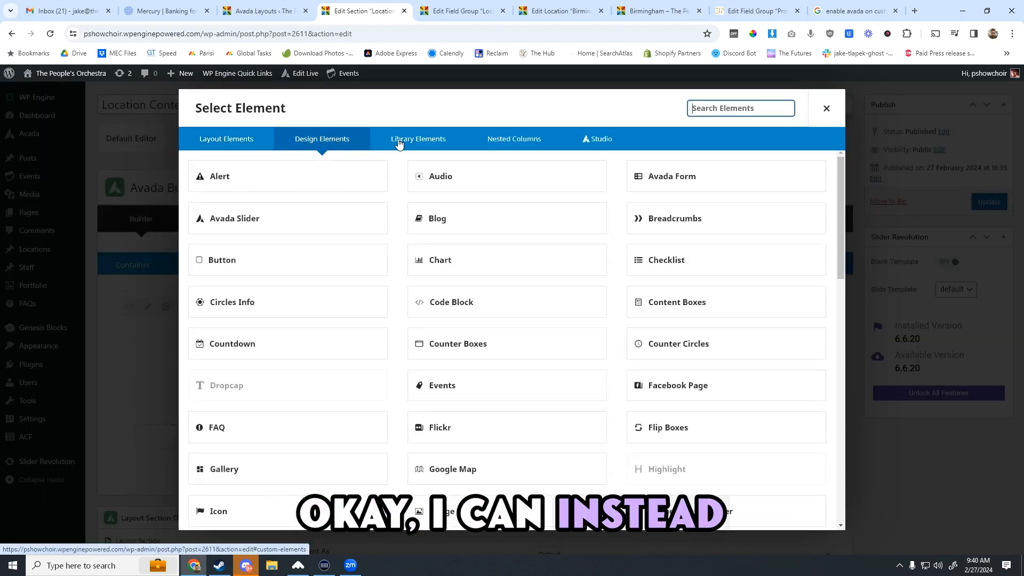
pyautogui.click(399, 141)
pyautogui.click(513, 140)
pyautogui.click(252, 201)
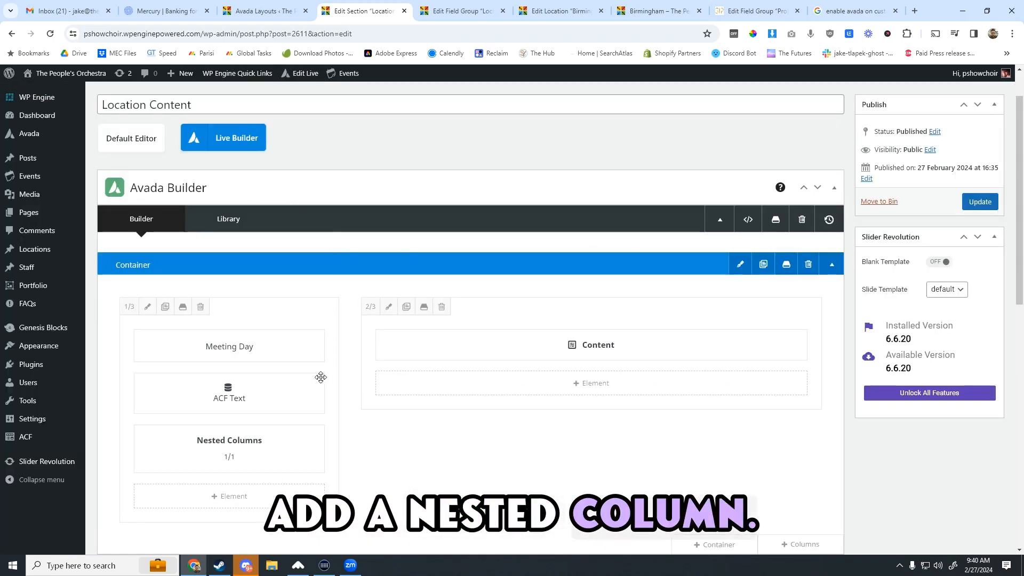
# - Copy the Meeting Day title, paste it into the nested column, and close the nested column editor
pyautogui.rightClick(177, 346)
pyautogui.click(212, 433)
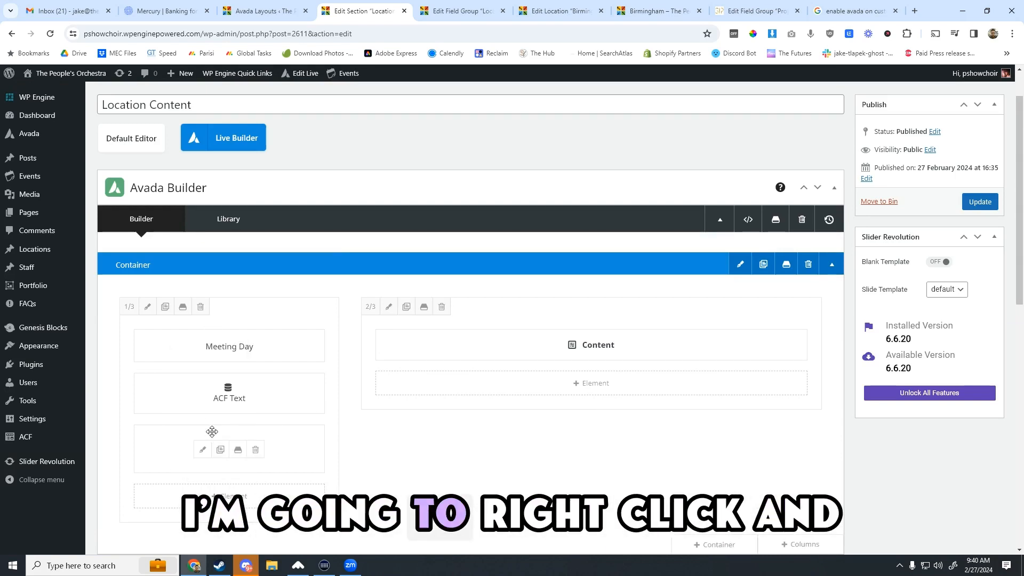
pyautogui.click(202, 450)
pyautogui.rightClick(418, 171)
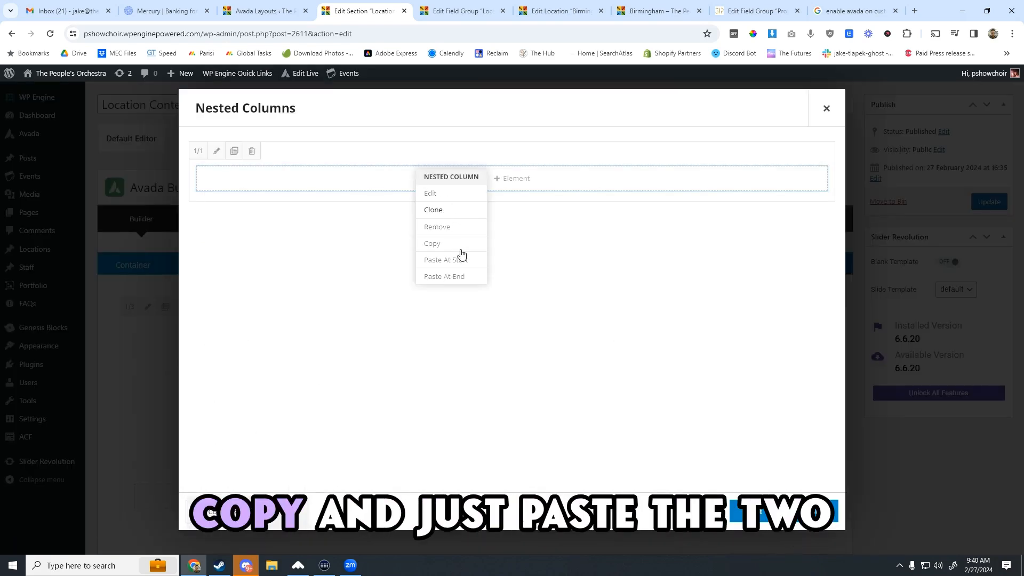
pyautogui.click(462, 270)
pyautogui.press('Escape')
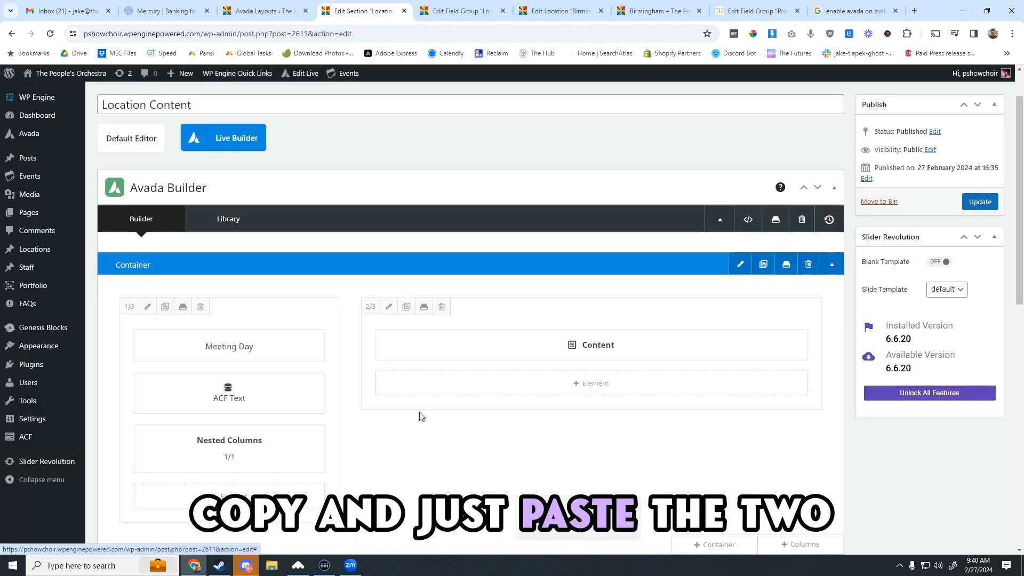
# - Copy the ACF Text title and paste it at the end of the nested column, below the Meeting Day title
pyautogui.rightClick(177, 390)
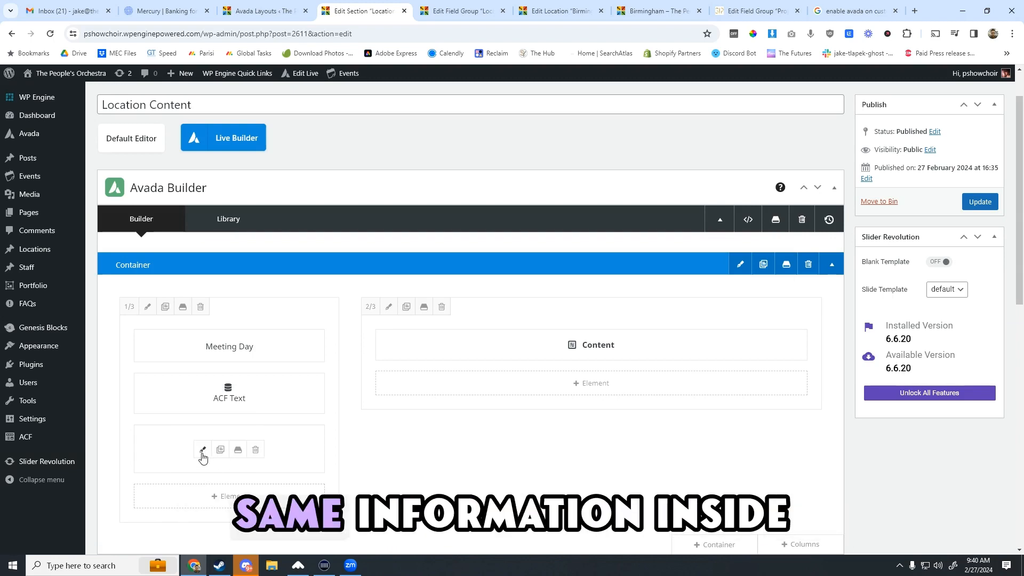
pyautogui.click(203, 451)
pyautogui.rightClick(498, 226)
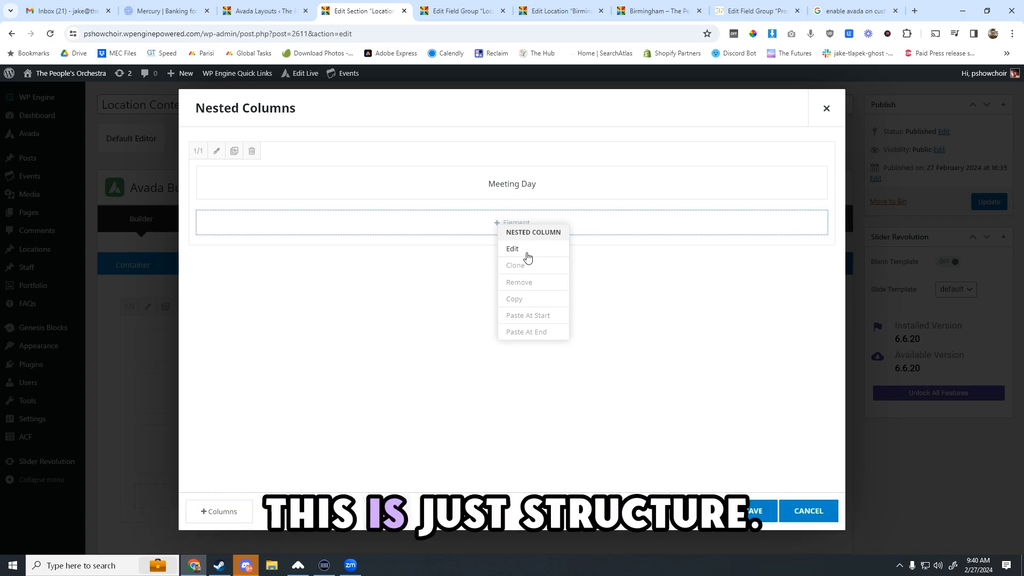
pyautogui.click(535, 332)
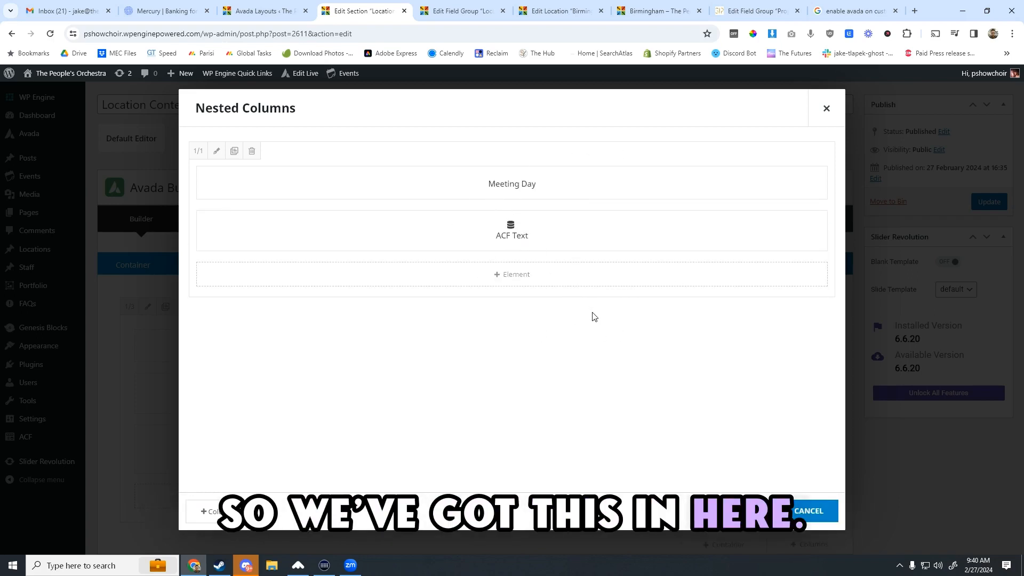
# - Add a rendering logic condition to the nested column and set its condition type to Custom Field
pyautogui.click(217, 153)
pyautogui.click(420, 141)
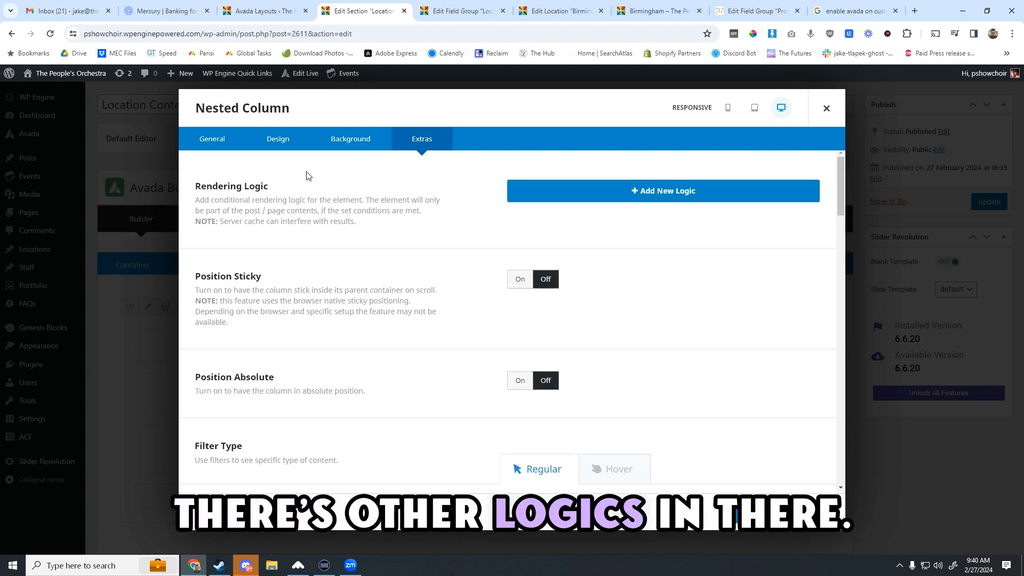
pyautogui.click(603, 189)
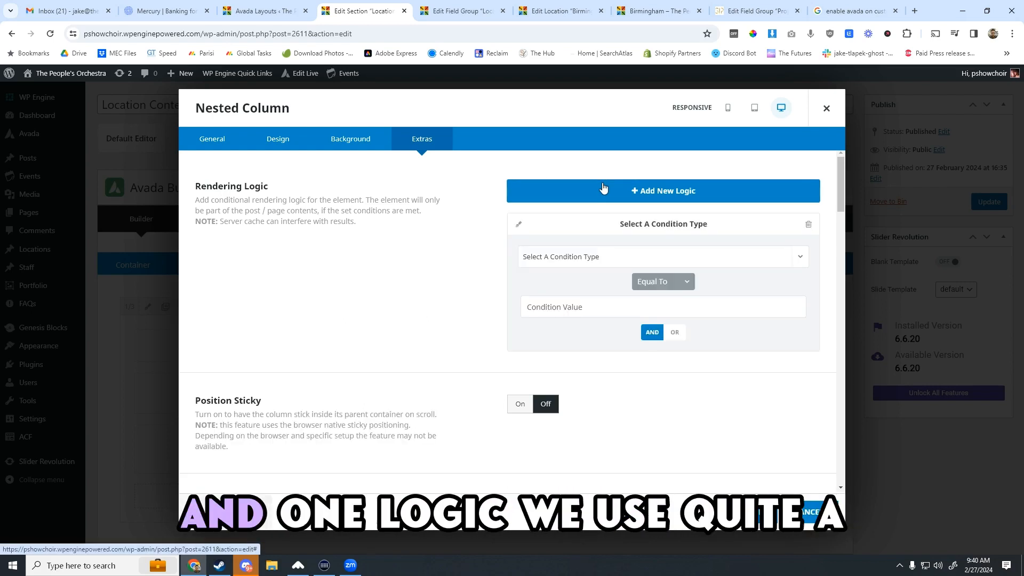
pyautogui.click(535, 260)
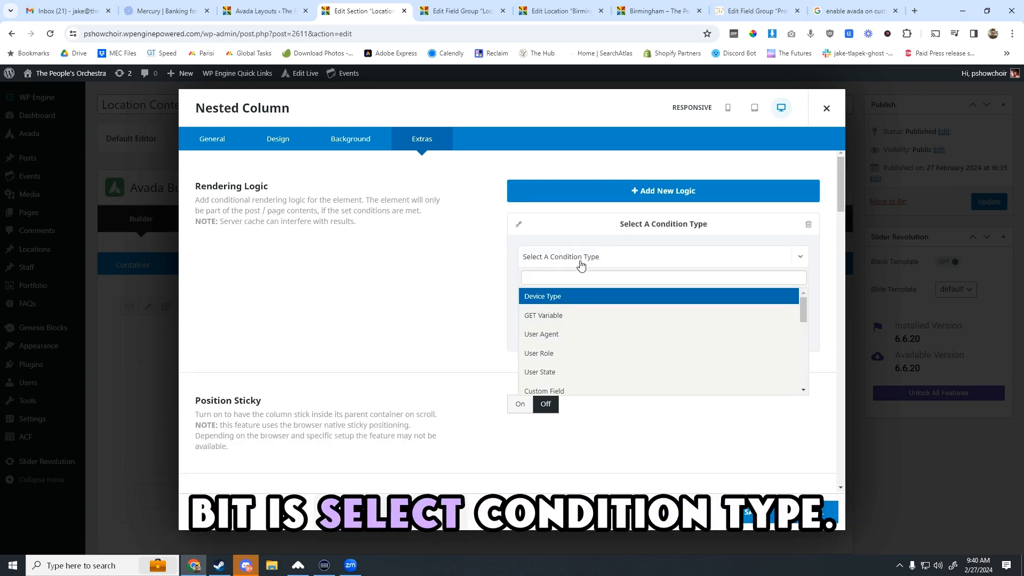
pyautogui.scroll(-1, 582, 270)
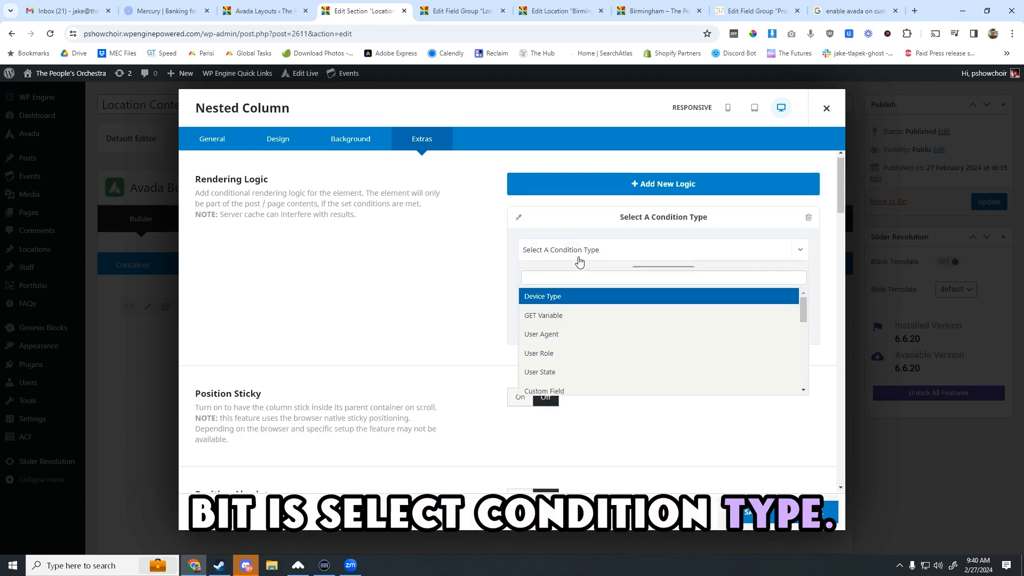
pyautogui.click(563, 390)
pyautogui.scroll(1, 481, 235)
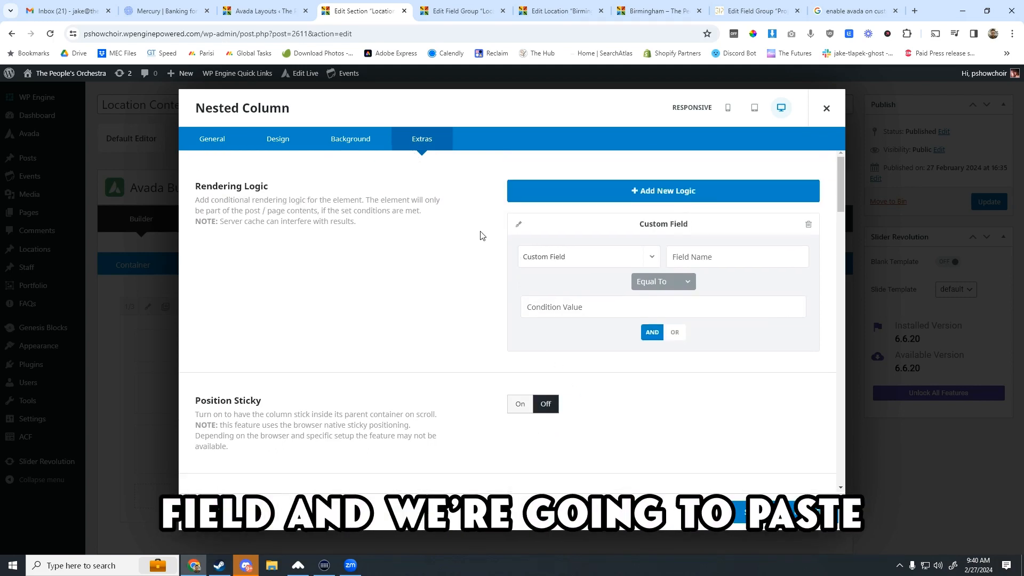
# - Copy the Meeting Day field name from the Location Information field group and paste pscl_meeting_day as the condition's field name
pyautogui.hotkey('ctrl', 'v')
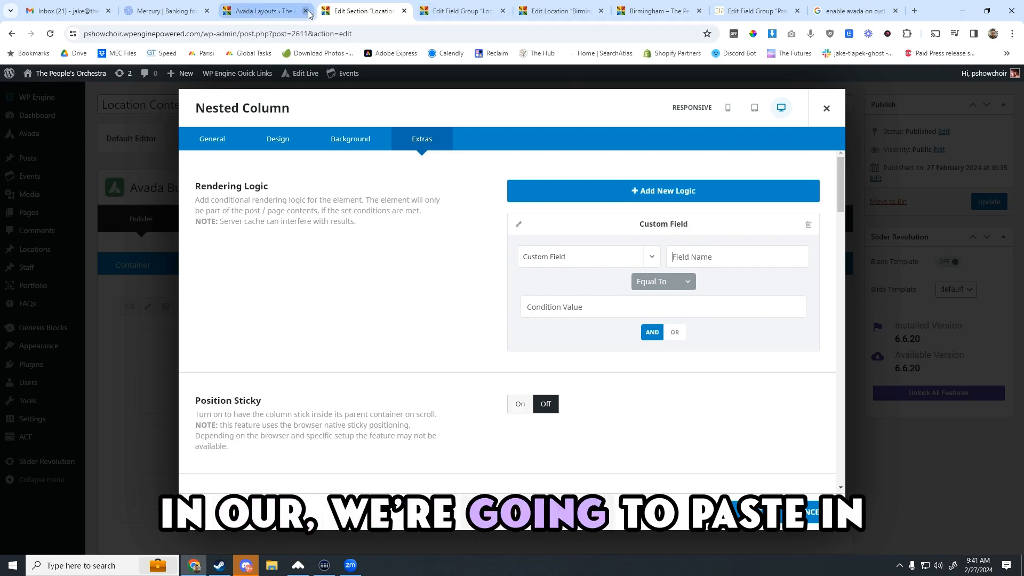
pyautogui.click(461, 11)
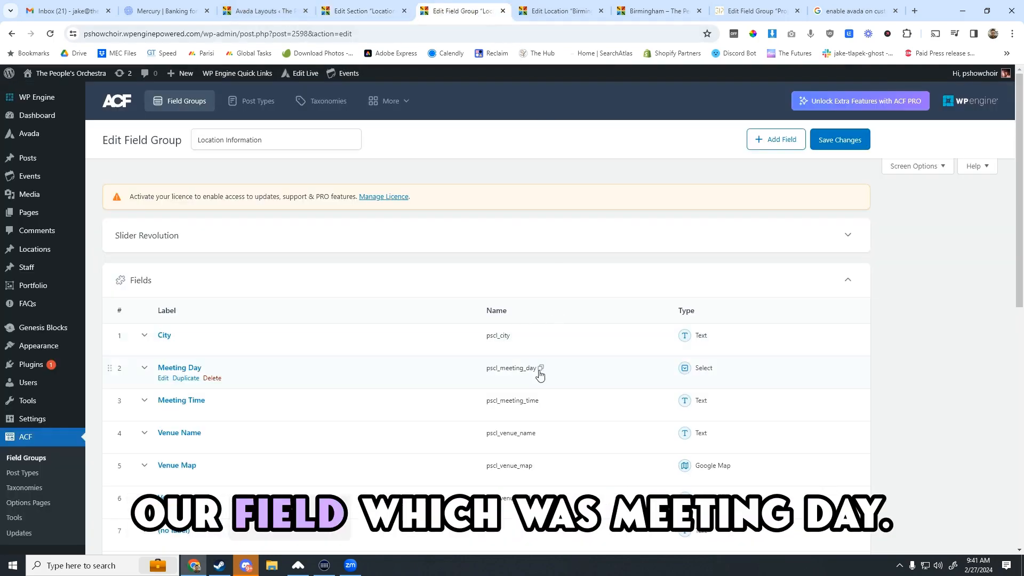
pyautogui.click(542, 368)
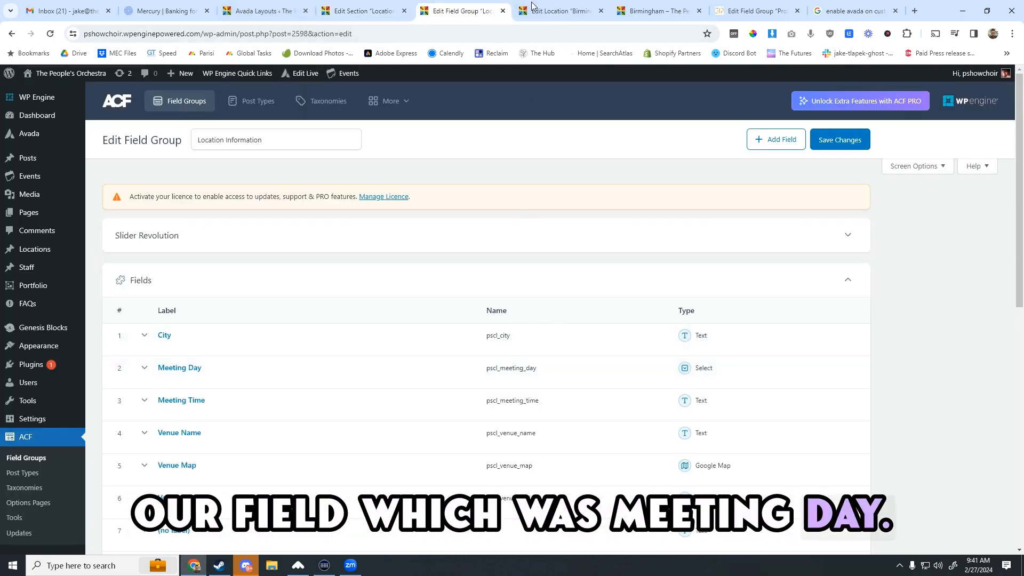
pyautogui.click(349, 7)
pyautogui.click(690, 257)
pyautogui.hotkey('ctrl', 'v')
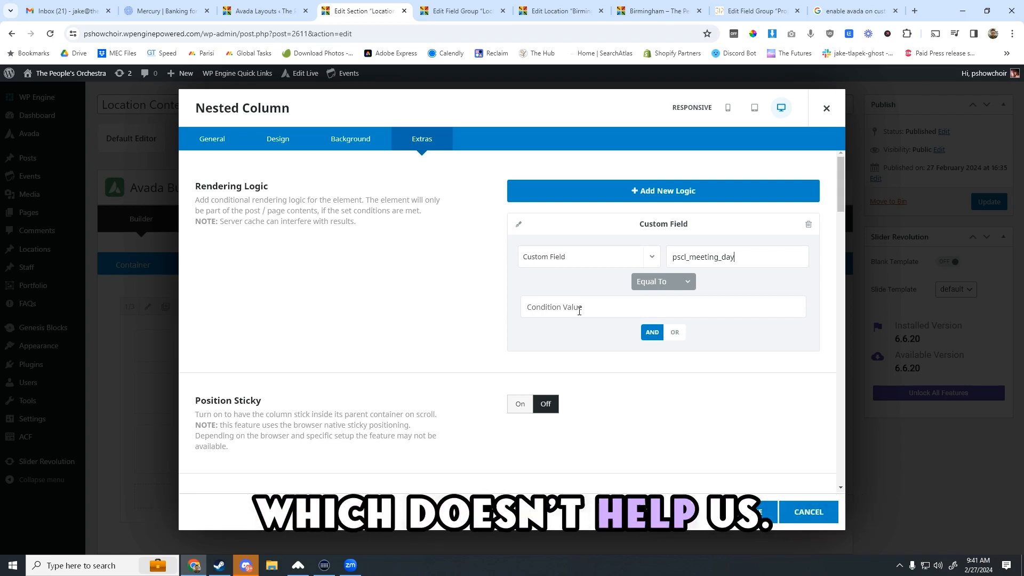
# - Set the condition to Not Equal To with an empty value, and save the nested column and its Nested Columns element
pyautogui.click(672, 289)
pyautogui.click(677, 308)
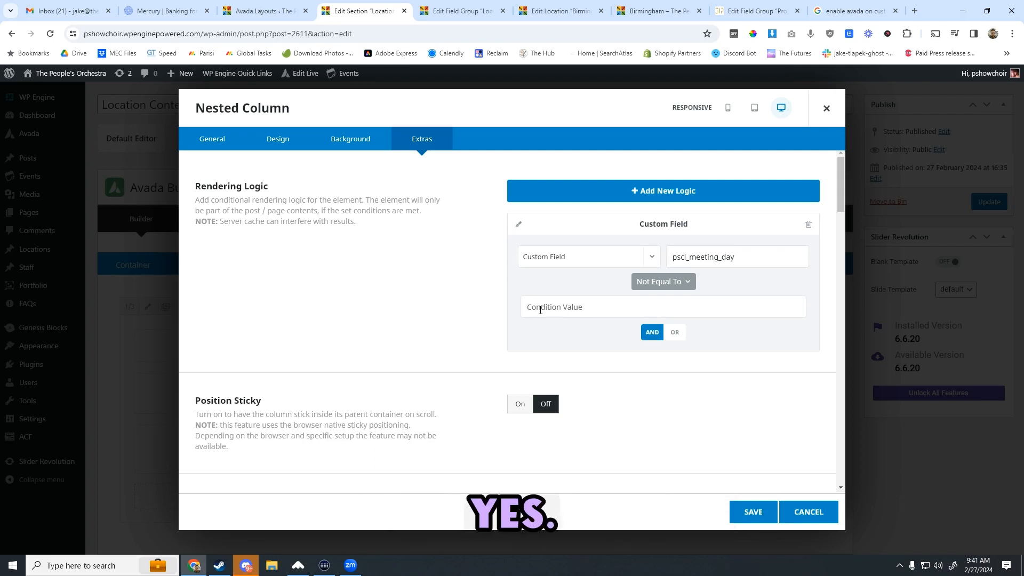
pyautogui.click(752, 511)
pyautogui.click(753, 513)
# - Switch to the Birmingham location editor and examine the Meeting Day options in its Location Information
pyautogui.click(560, 11)
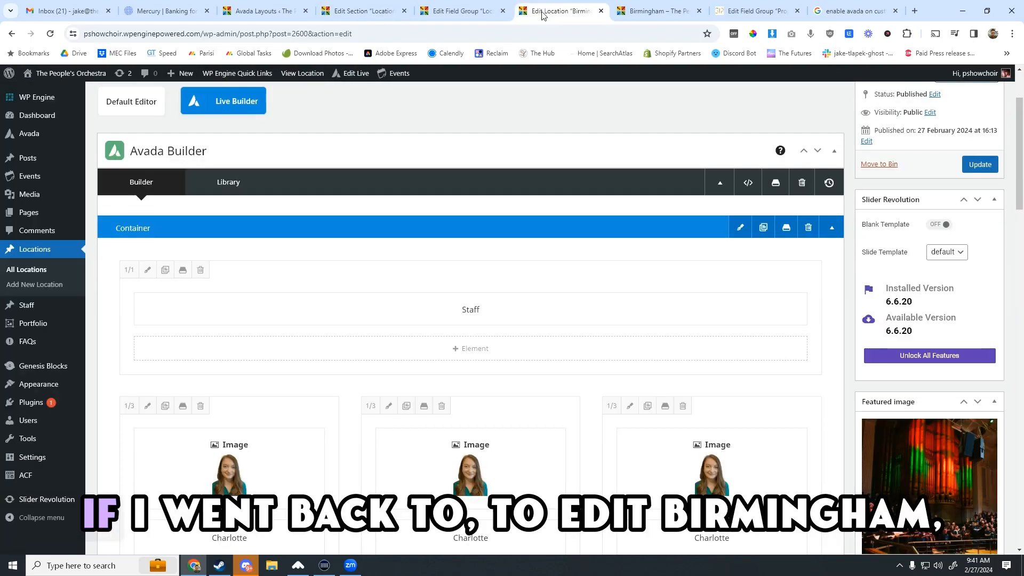
pyautogui.click(634, 11)
pyautogui.click(542, 8)
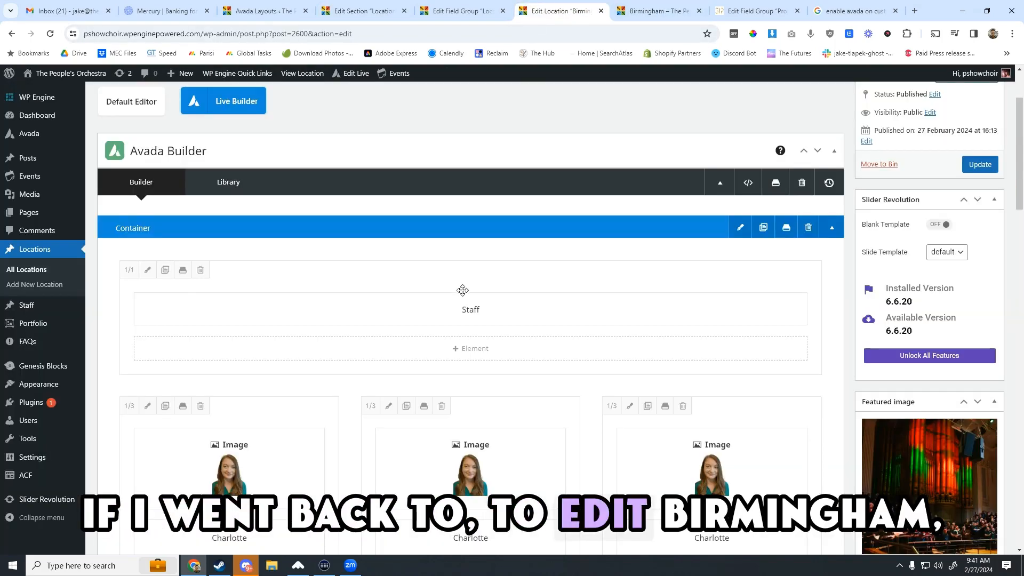
pyautogui.scroll(-10, 459, 292)
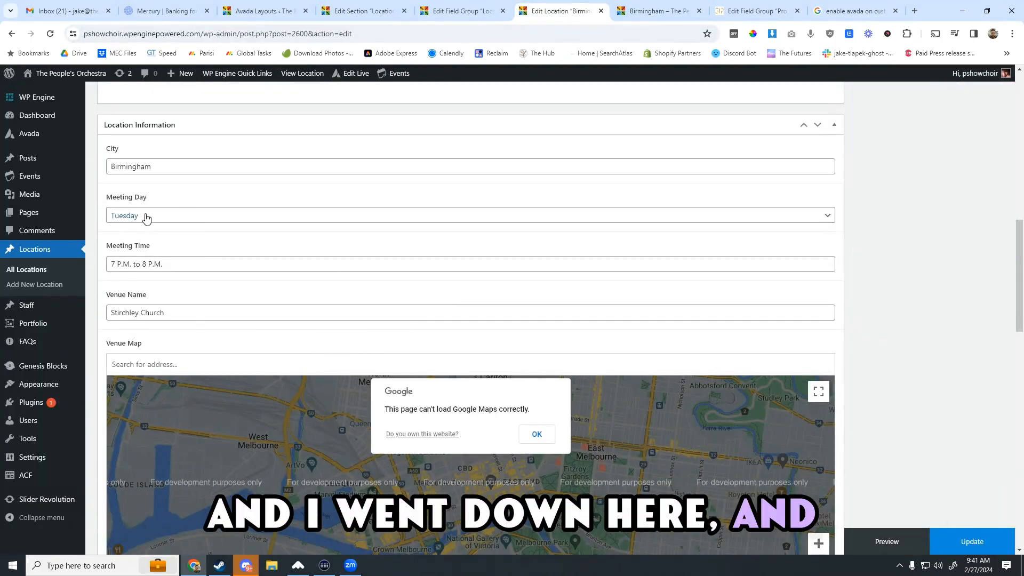
pyautogui.click(148, 216)
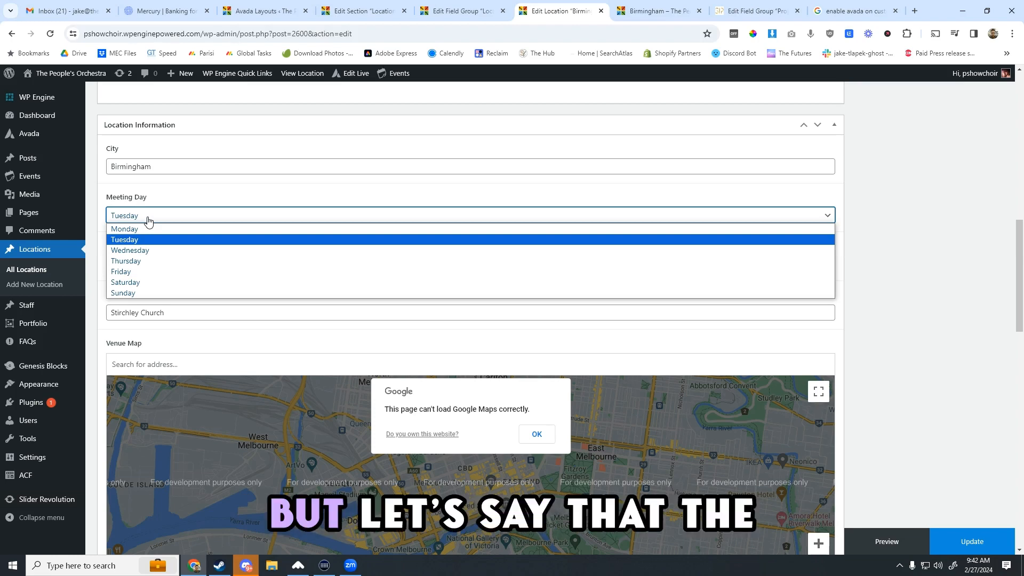
pyautogui.click(194, 193)
pyautogui.click(196, 193)
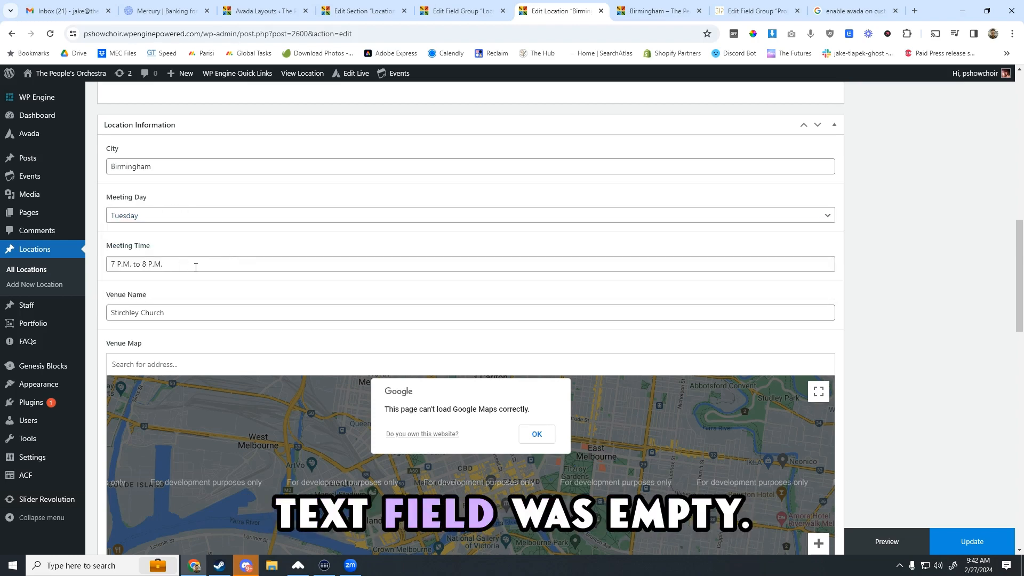
# - Clear the Venue Name in Birmingham's Location Information and update the location
pyautogui.click(180, 318)
pyautogui.hotkey('ctrl', 'a')
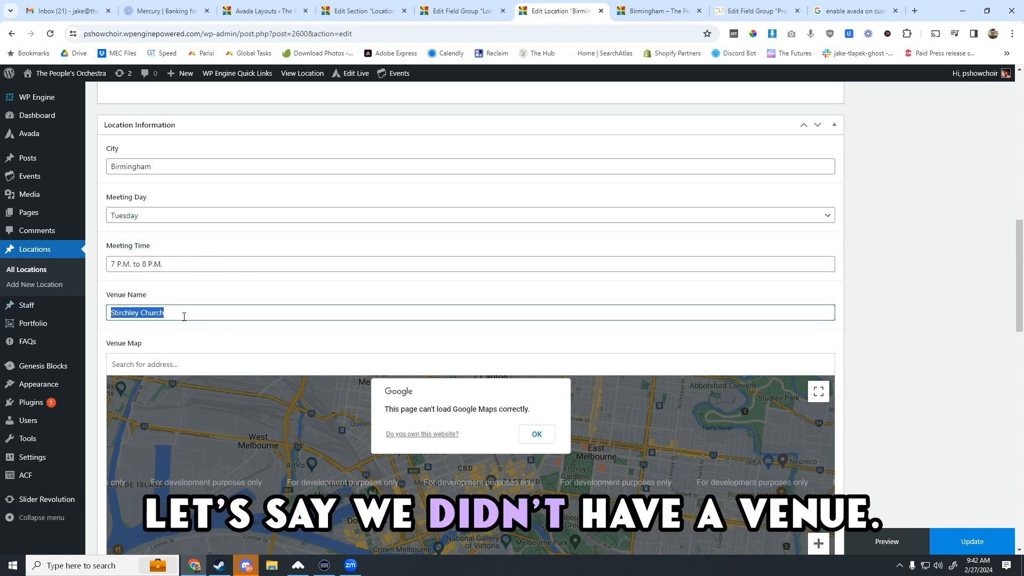
pyautogui.press('BackSpace')
pyautogui.click(972, 541)
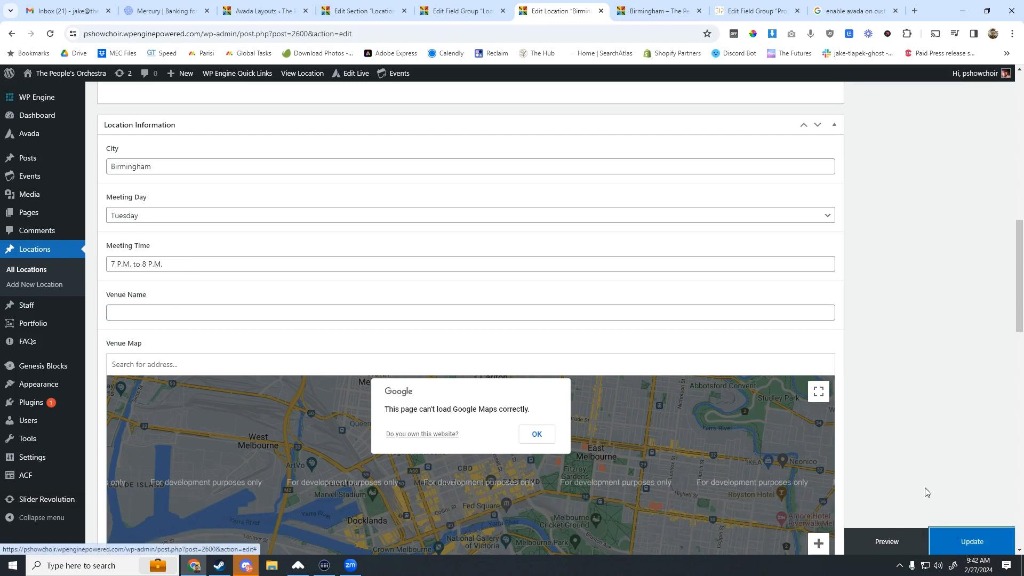
# - In the Location Content section, clone the Nested Columns element and change the clone's Meeting Day title to Meeting Venue
pyautogui.click(358, 10)
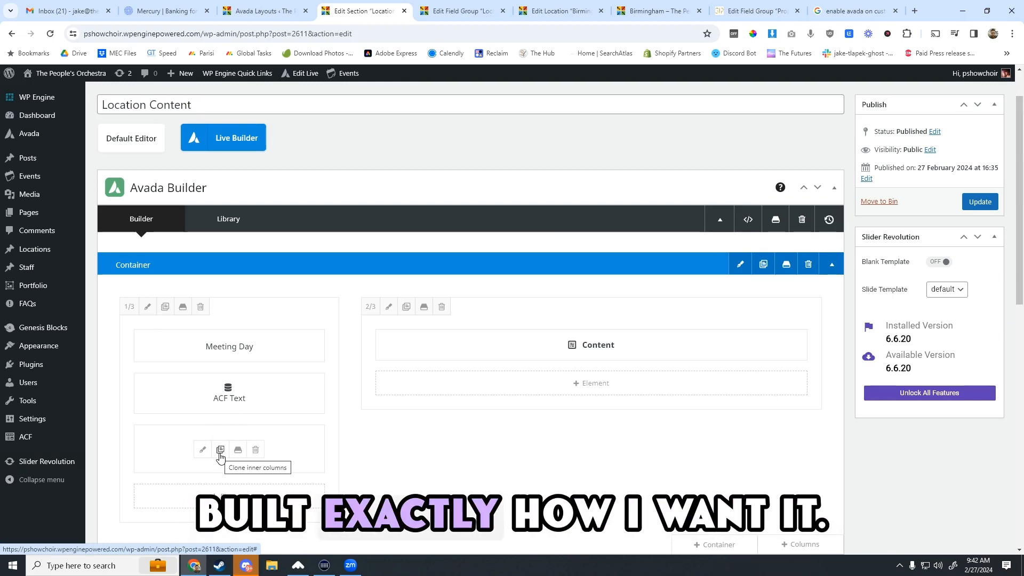
pyautogui.click(220, 449)
pyautogui.scroll(-2, 201, 414)
pyautogui.click(201, 414)
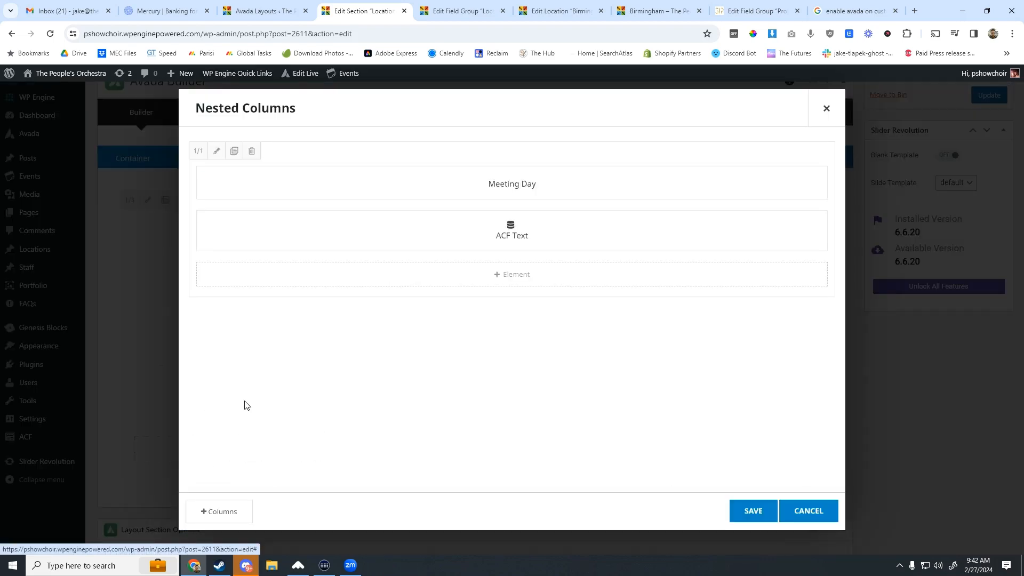
pyautogui.click(490, 187)
pyautogui.moveTo(241, 355); pyautogui.dragTo(141, 363)
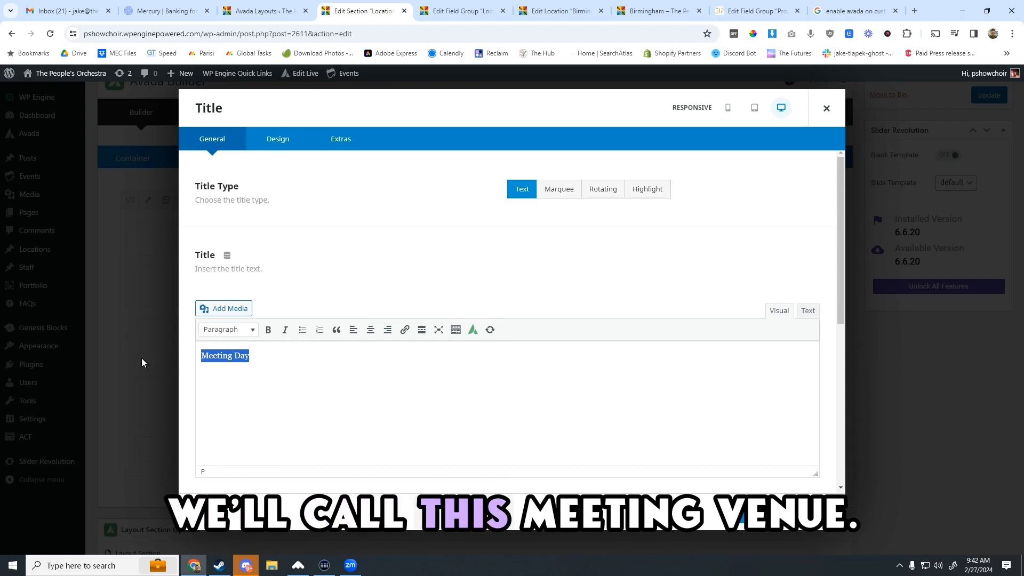
pyautogui.write('Meeting Venue')
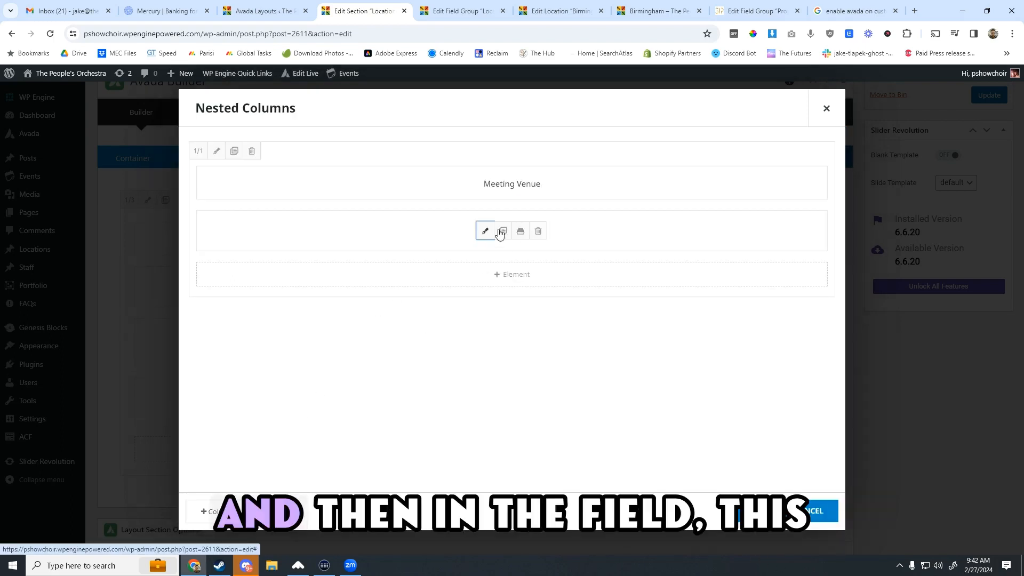
# - Set the cloned ACF Text title's field to pscl_venue_name, clear its TBD fallback, and save the title and nested columns
pyautogui.click(487, 231)
pyautogui.click(518, 259)
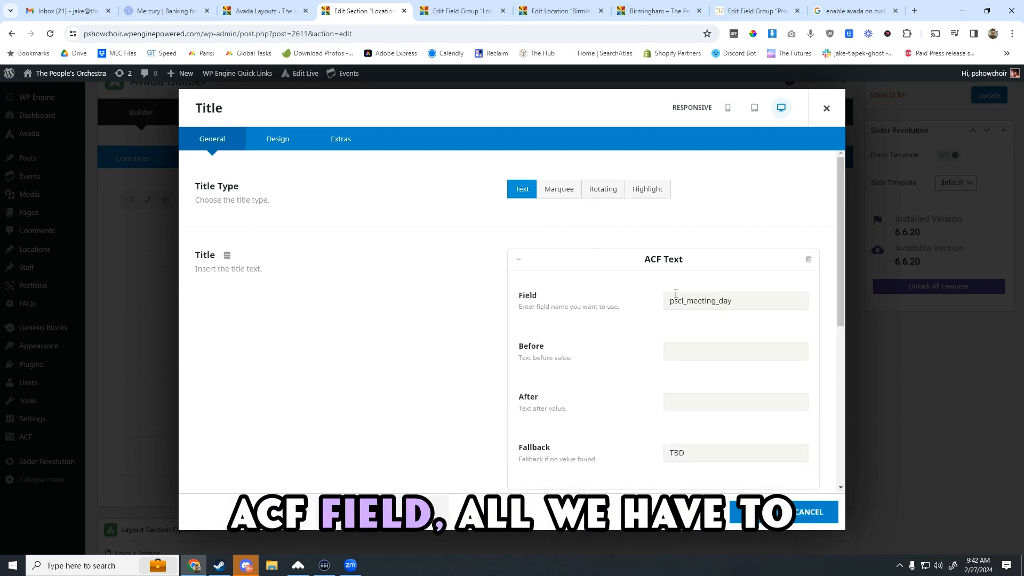
pyautogui.moveTo(741, 300); pyautogui.dragTo(650, 302)
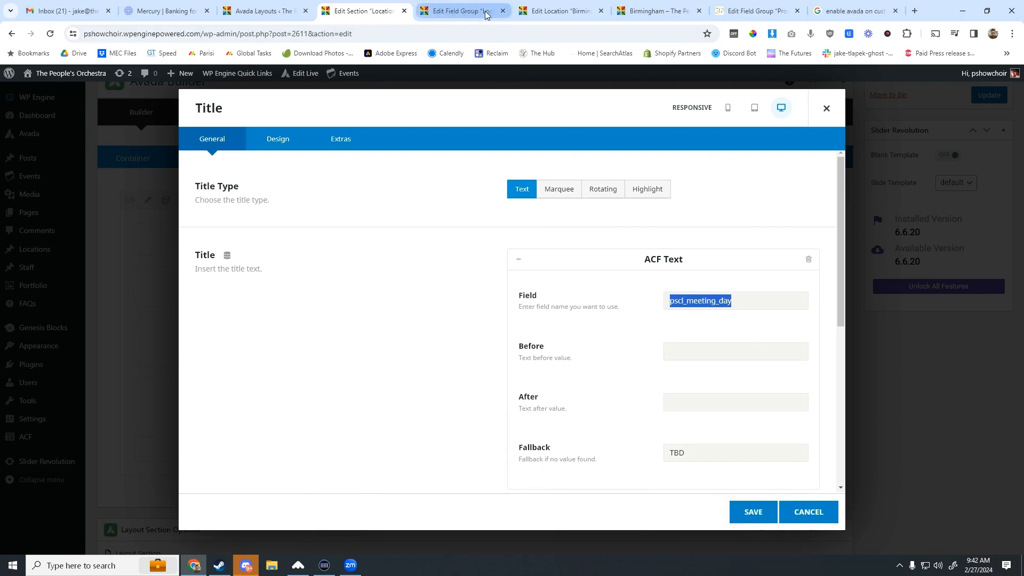
pyautogui.click(565, 11)
pyautogui.click(463, 11)
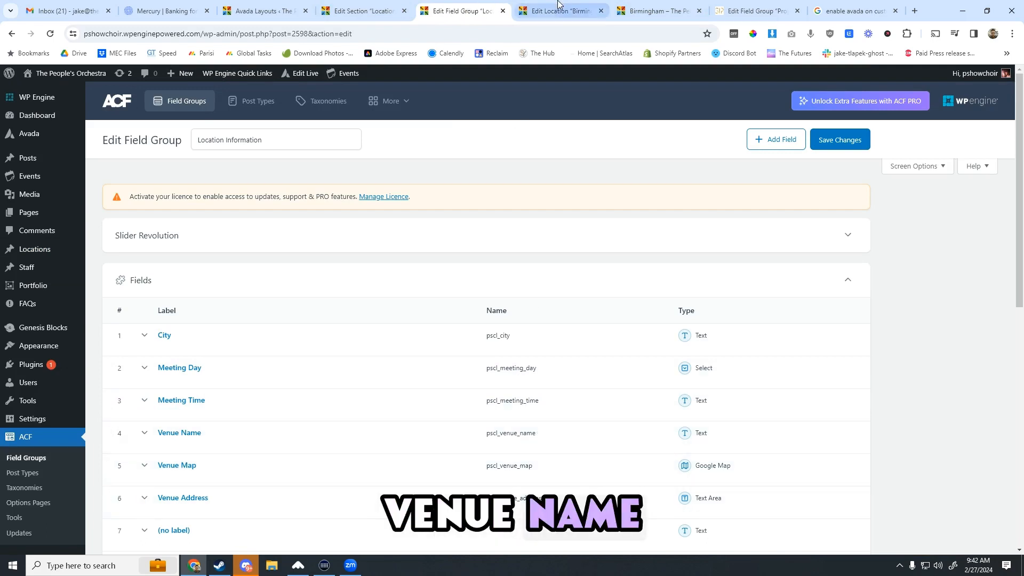
pyautogui.click(365, 10)
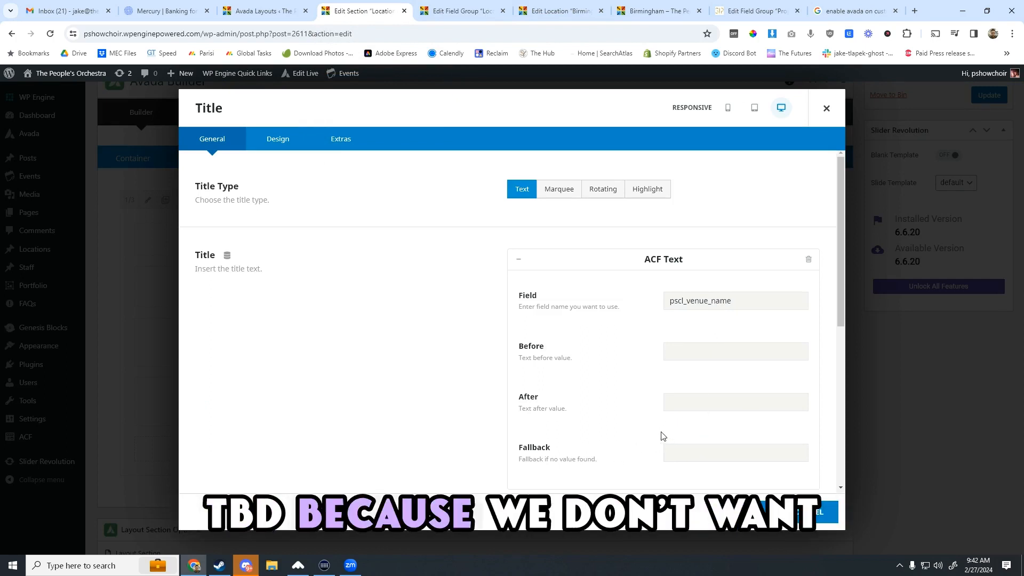
pyautogui.click(740, 510)
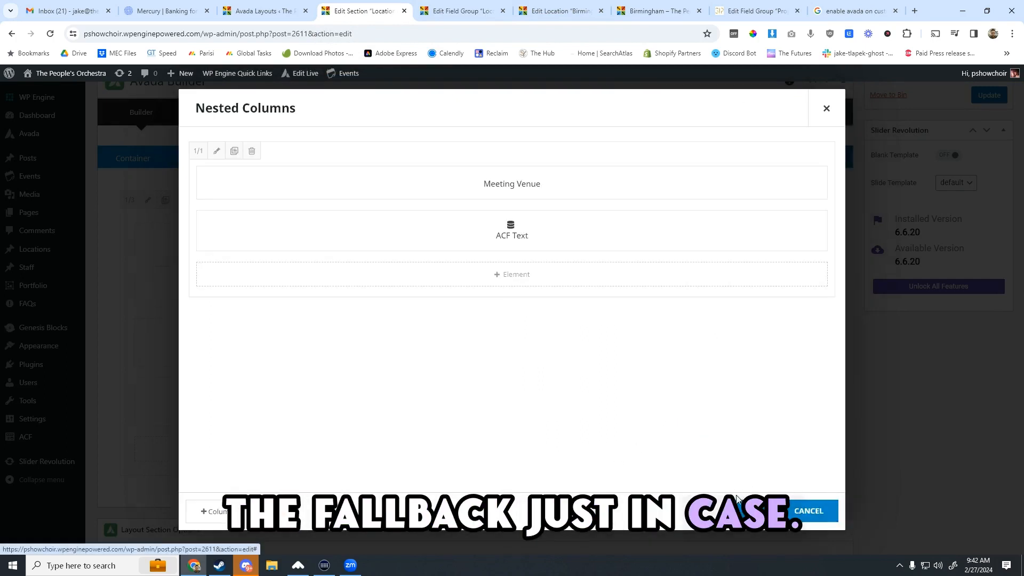
pyautogui.click(746, 515)
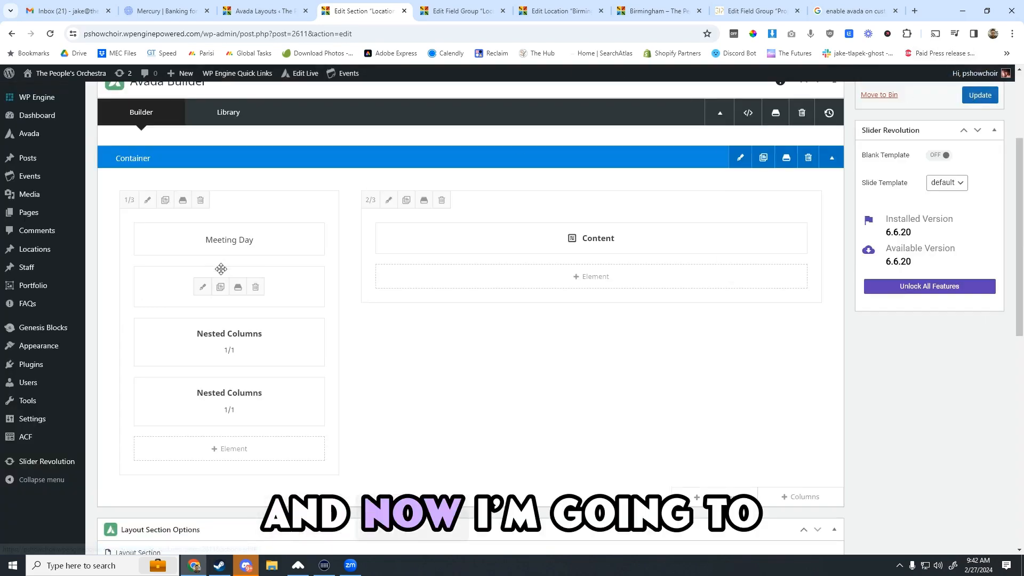
# - Delete the duplicate Meeting Day and ACF Text titles above the nested columns in the 1/3 column
pyautogui.click(256, 238)
pyautogui.click(256, 237)
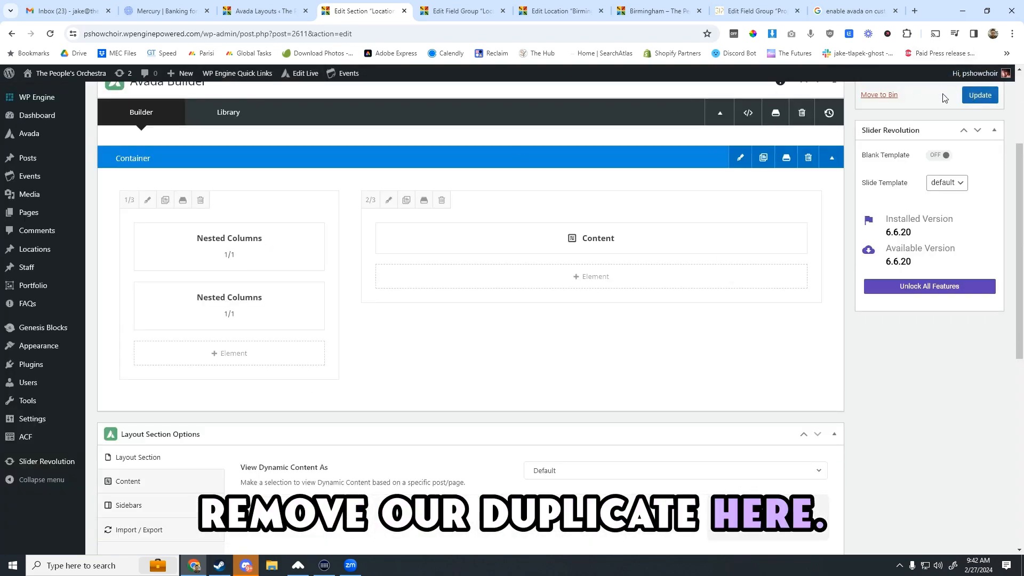
# - Change the Meeting Venue nested column's rendering logic field to pscl_venue_name, and save the column and its Nested Columns element
pyautogui.moveTo(230, 330)
pyautogui.click(202, 308)
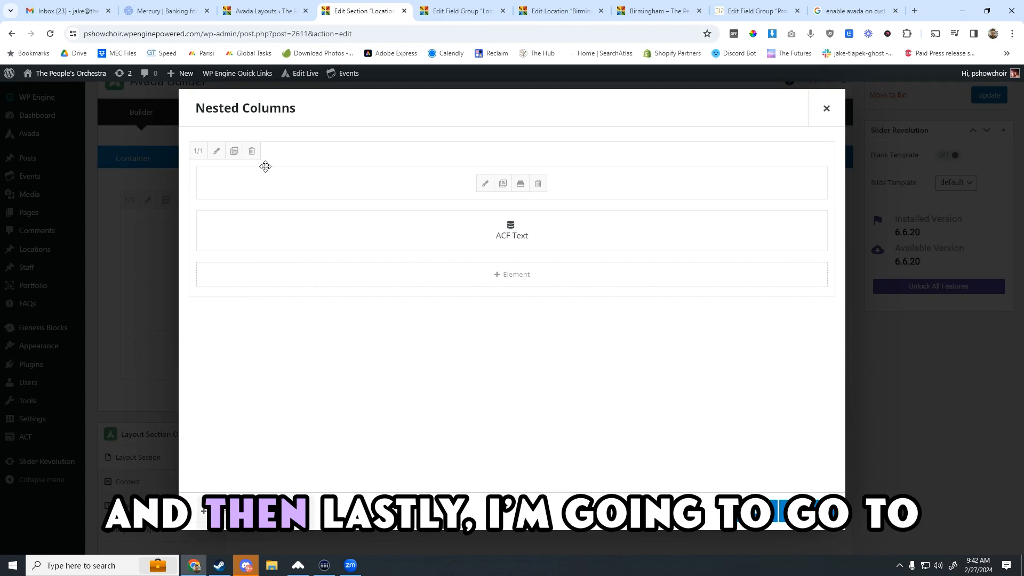
pyautogui.click(216, 152)
pyautogui.click(422, 139)
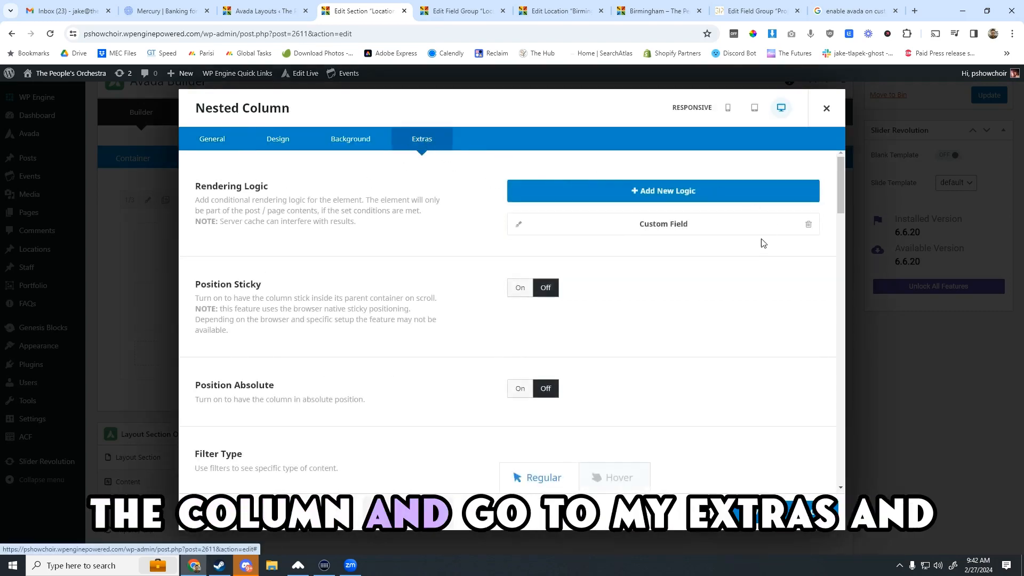
pyautogui.hotkey('ctrl', 'v')
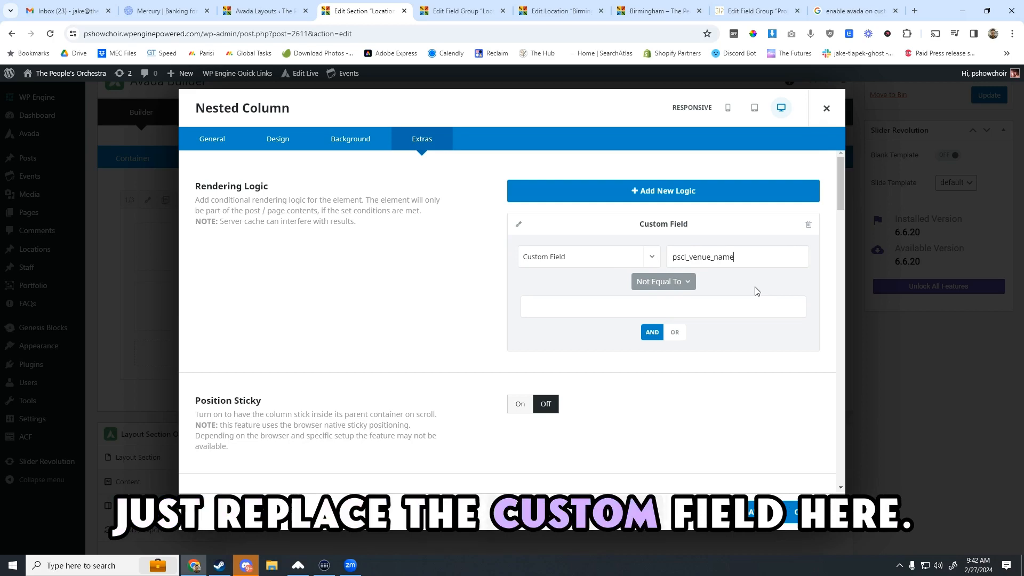
pyautogui.click(753, 512)
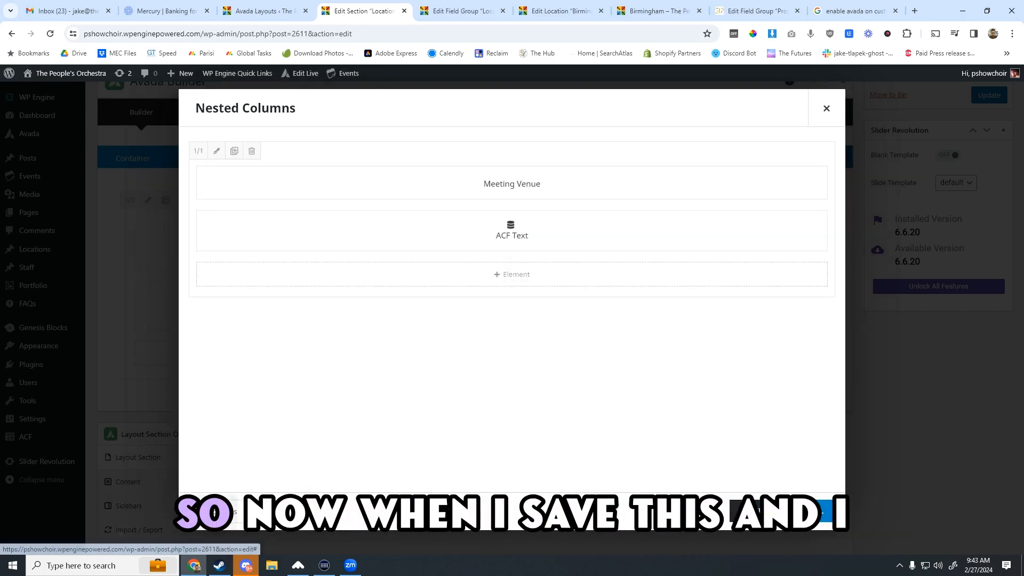
pyautogui.click(753, 512)
# - Update the Location Content section, view the Birmingham page, and check the Venue Name in the Birmingham location editor
pyautogui.click(980, 96)
pyautogui.click(633, 11)
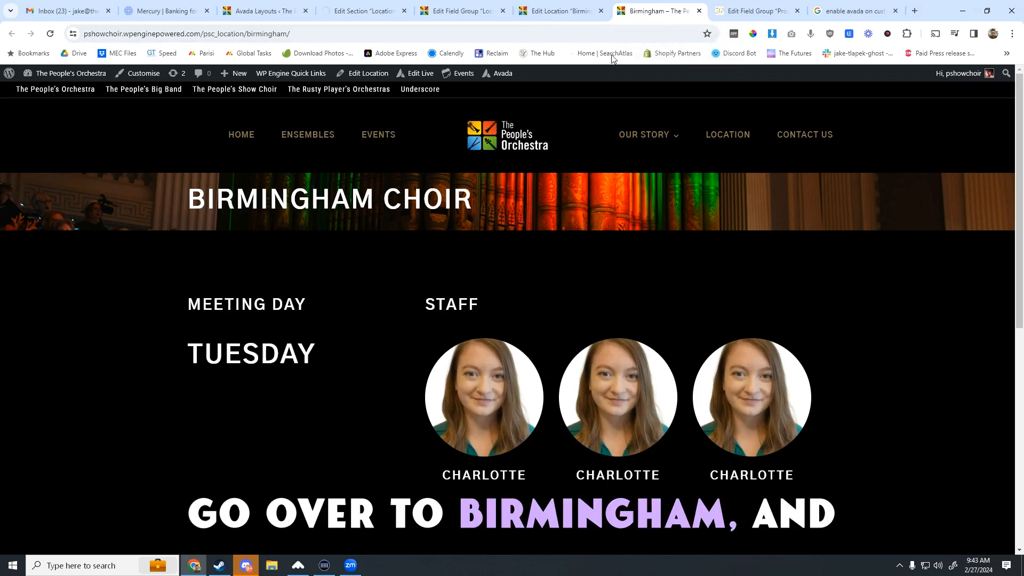
pyautogui.click(587, 10)
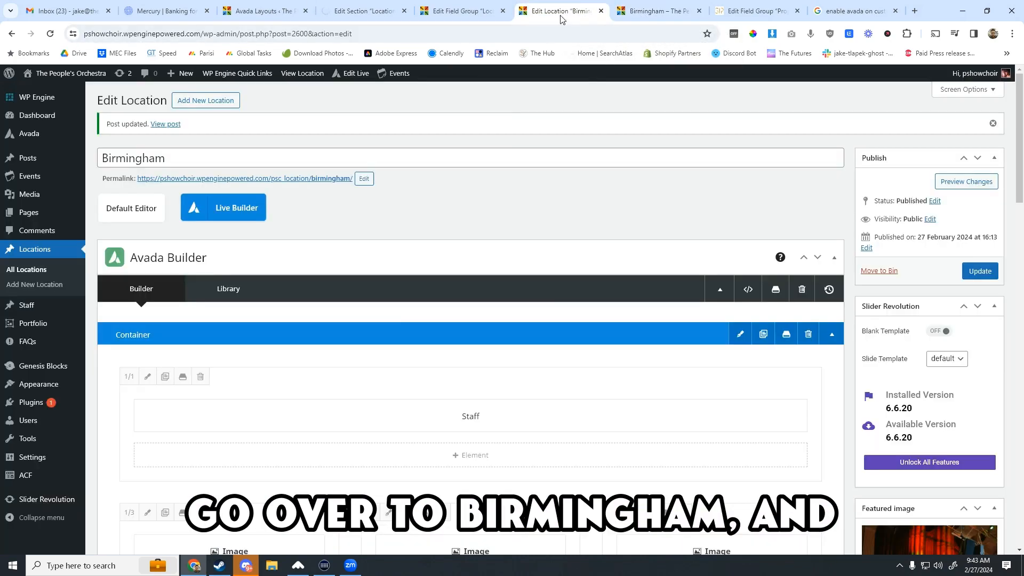
pyautogui.scroll(-10, 472, 319)
pyautogui.scroll(8, 472, 319)
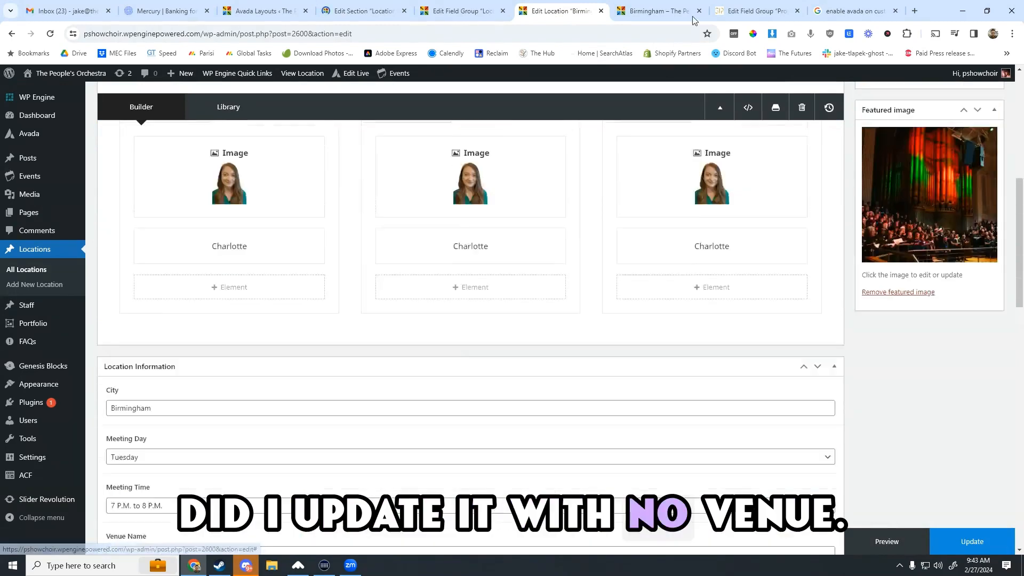
# - Reload the public Birmingham page to check how the meeting details display with an empty venue name
pyautogui.click(659, 10)
pyautogui.press('F5')
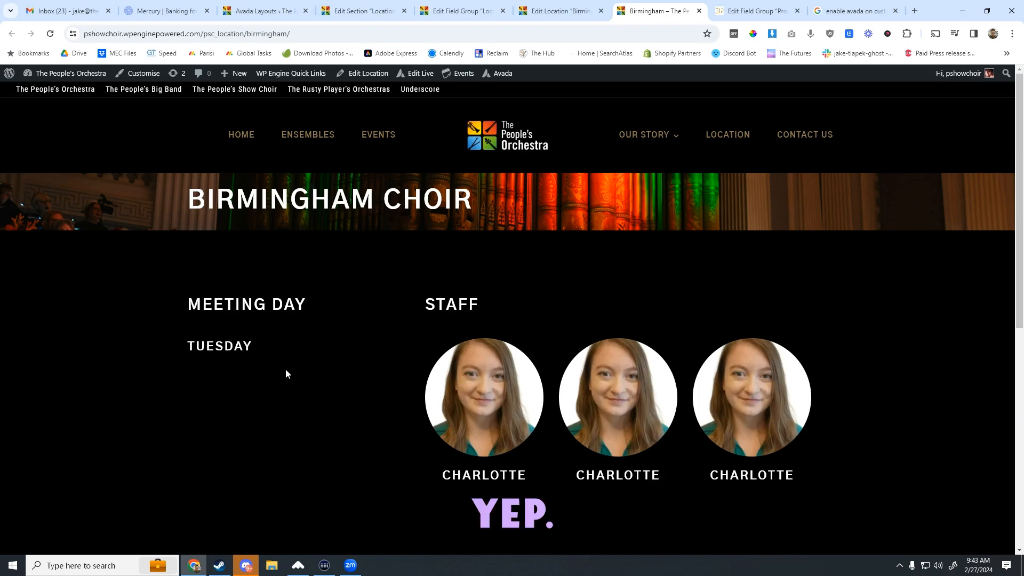
pyautogui.click(557, 11)
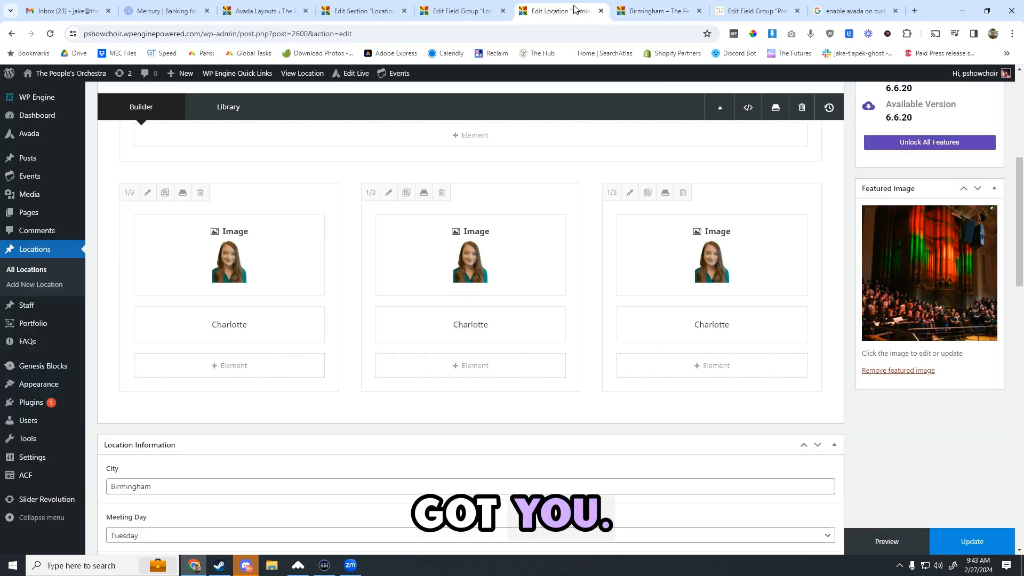
pyautogui.click(483, 9)
# - Set the Birmingham location's Venue Name to Stirchley Church, update the post, and reload its public page
pyautogui.click(552, 11)
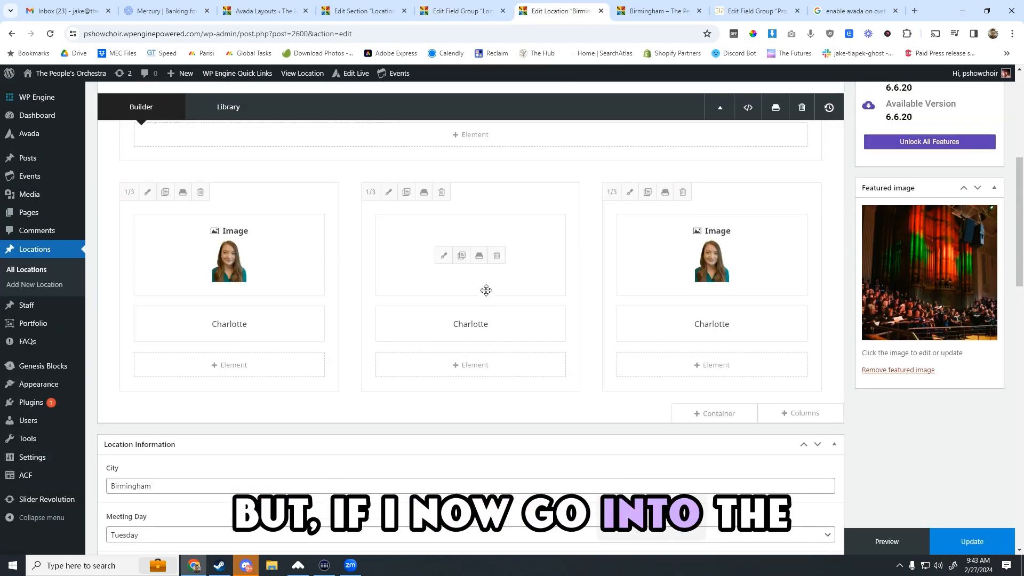
pyautogui.scroll(-5, 486, 290)
pyautogui.click(138, 366)
pyautogui.write('S')
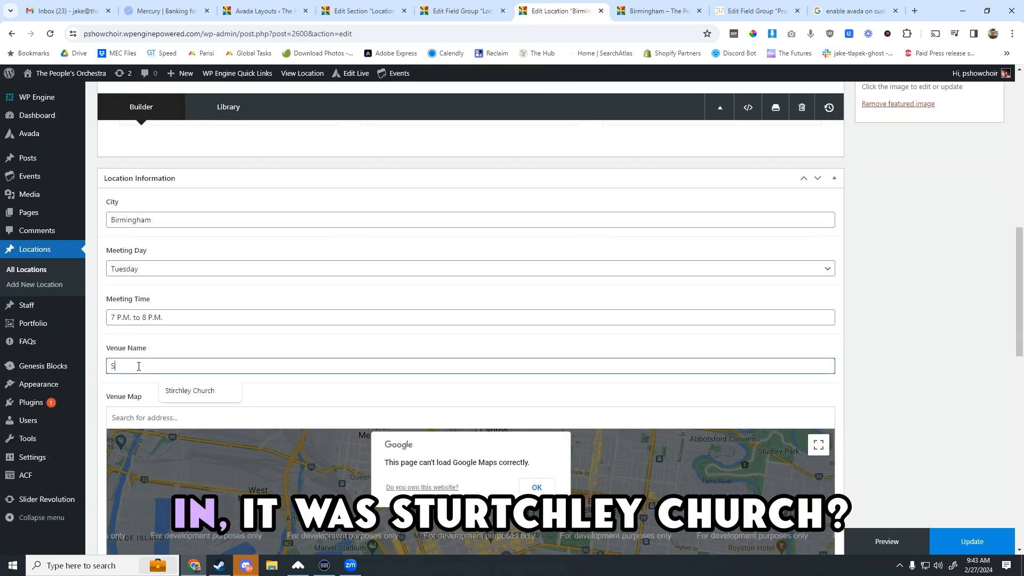
pyautogui.write('tir')
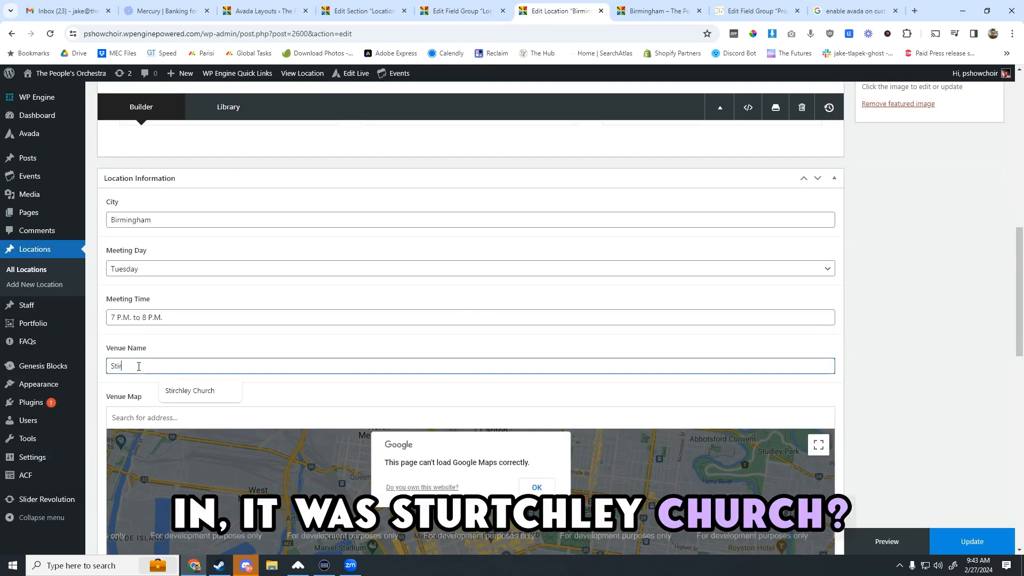
pyautogui.write('chley Church')
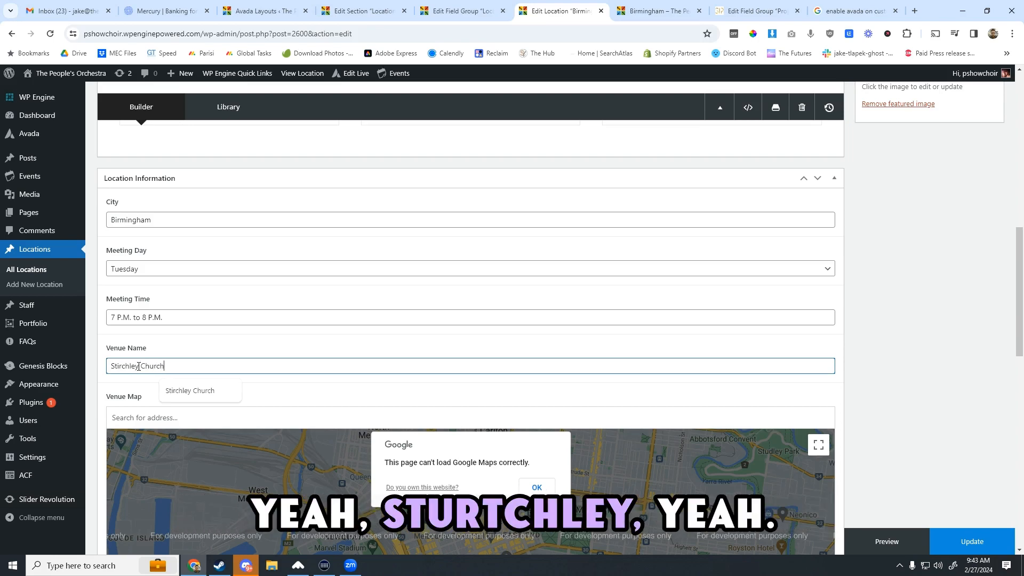
pyautogui.click(972, 541)
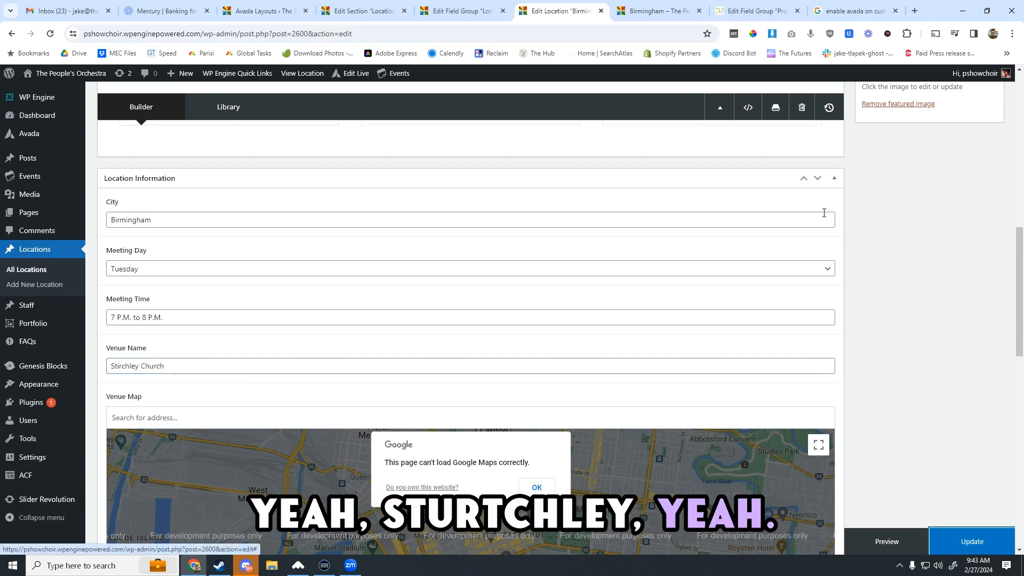
pyautogui.click(659, 11)
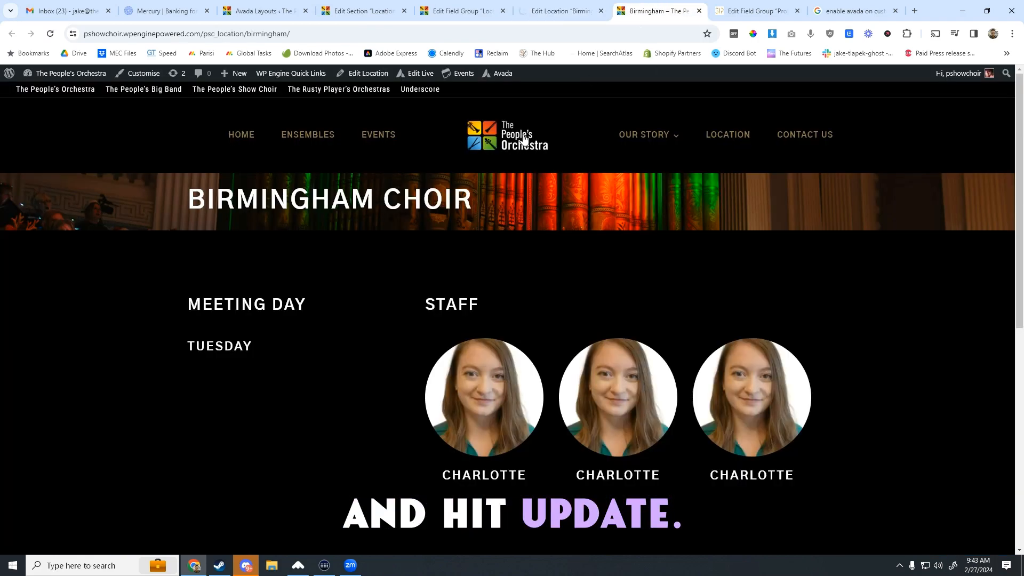
pyautogui.click(51, 34)
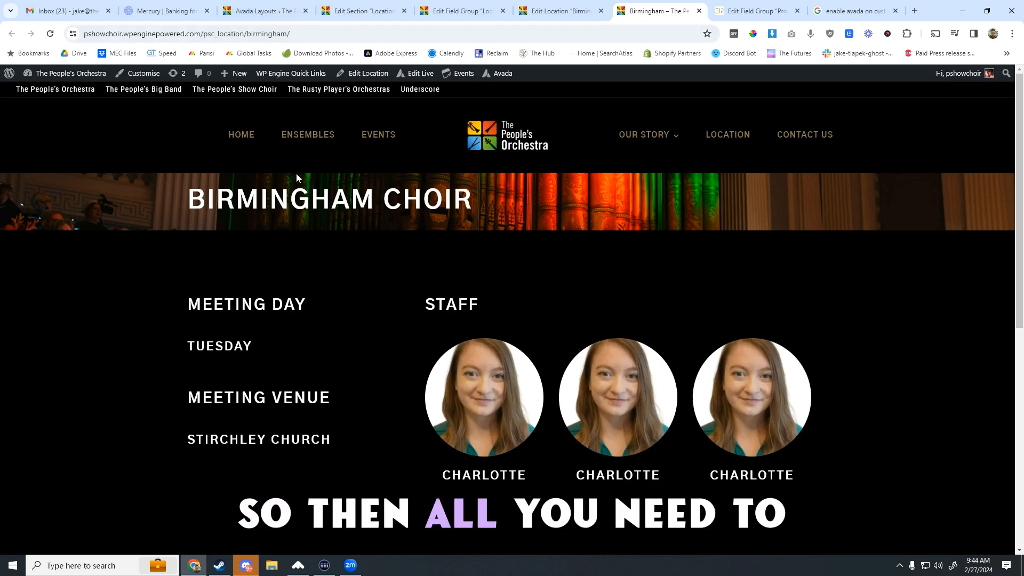
# - Start a new location post and compare its empty form with the Birmingham location's editor
pyautogui.moveTo(234, 76)
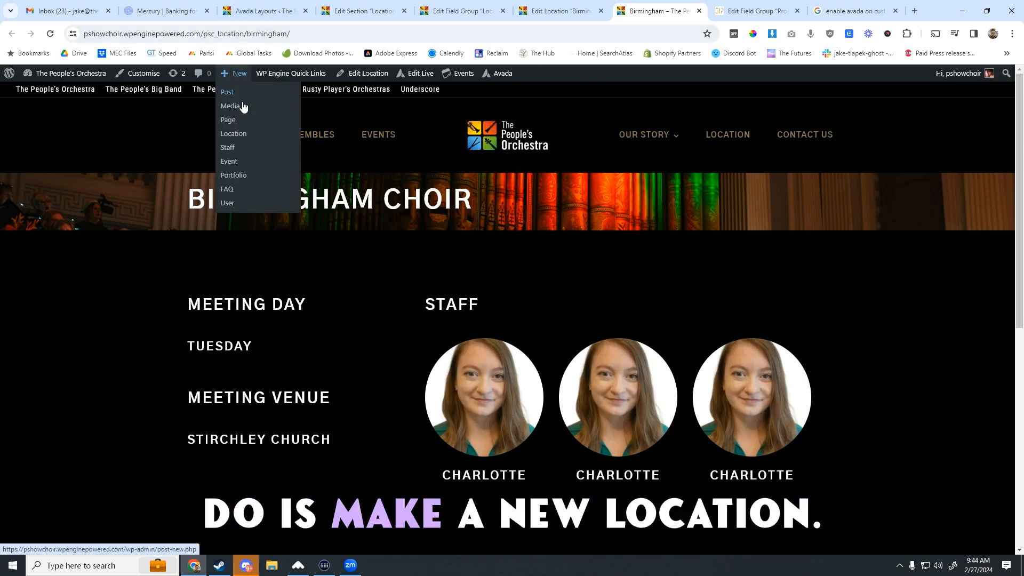
pyautogui.click(242, 137)
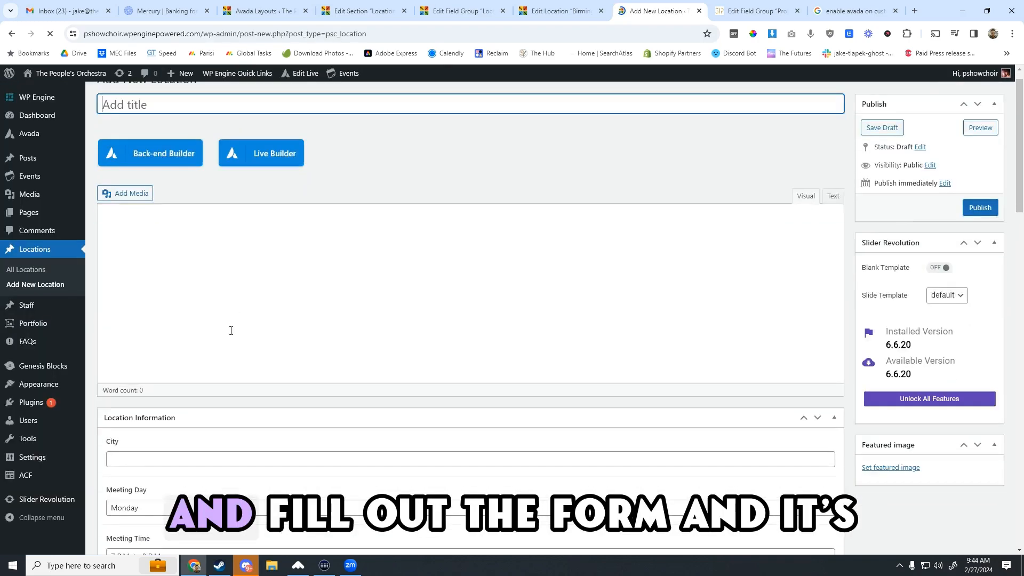
pyautogui.scroll(-8, 246, 315)
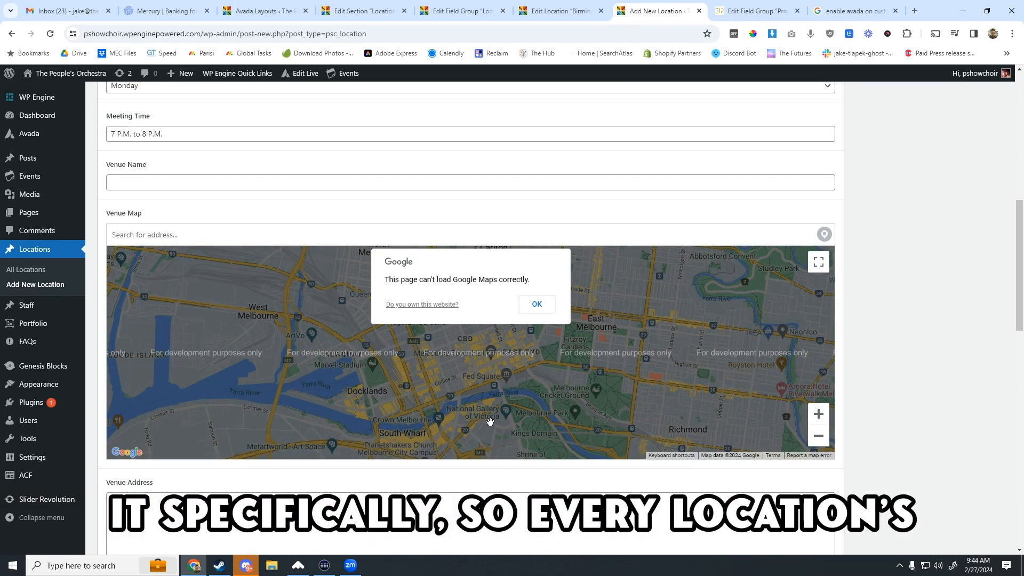
pyautogui.scroll(3, 569, 137)
pyautogui.click(560, 13)
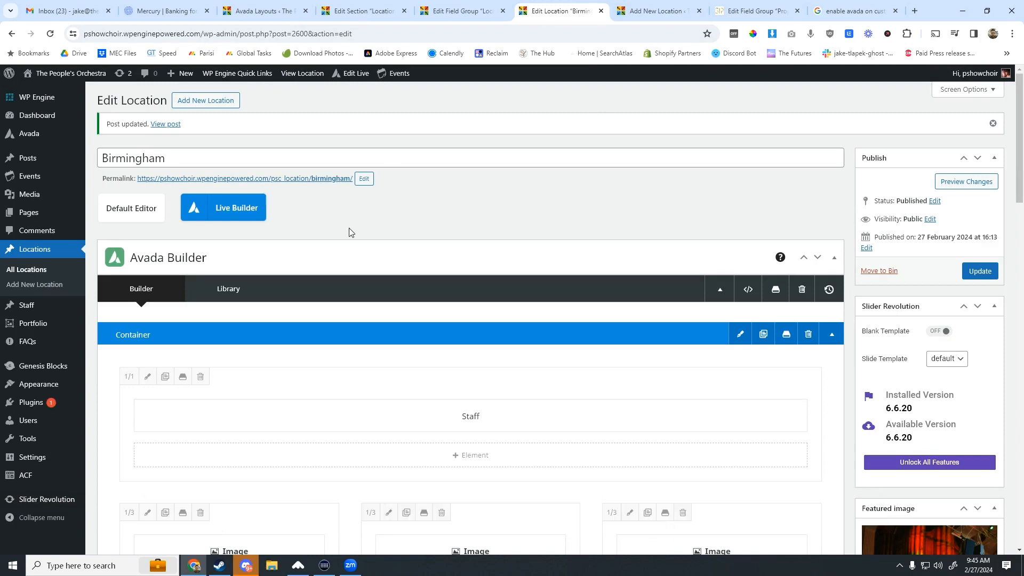
pyautogui.scroll(-3, 350, 233)
pyautogui.moveTo(459, 263)
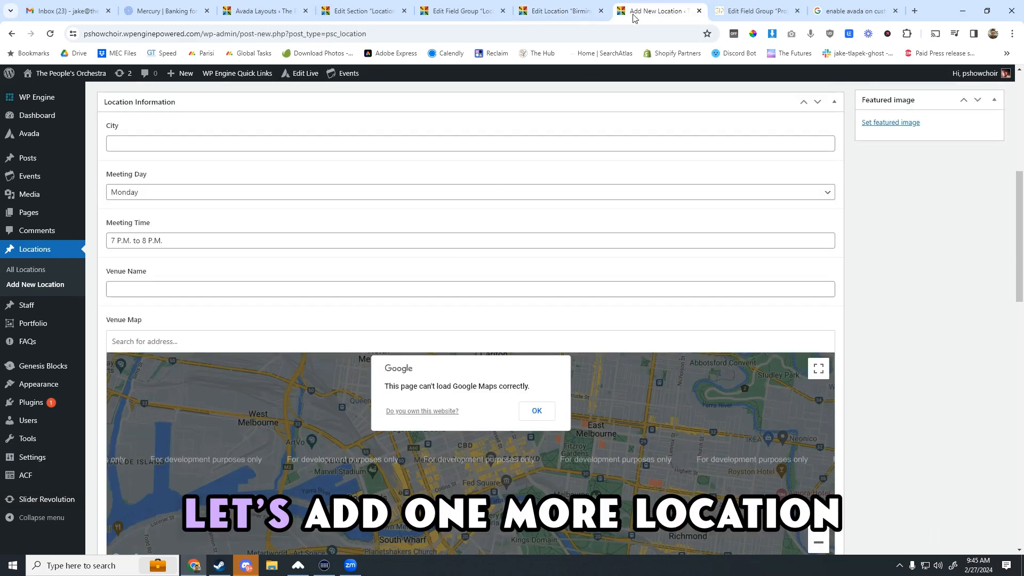
# - Title the new location Shrewsbury and enter Shrewsbury as its City
pyautogui.scroll(7, 297, 254)
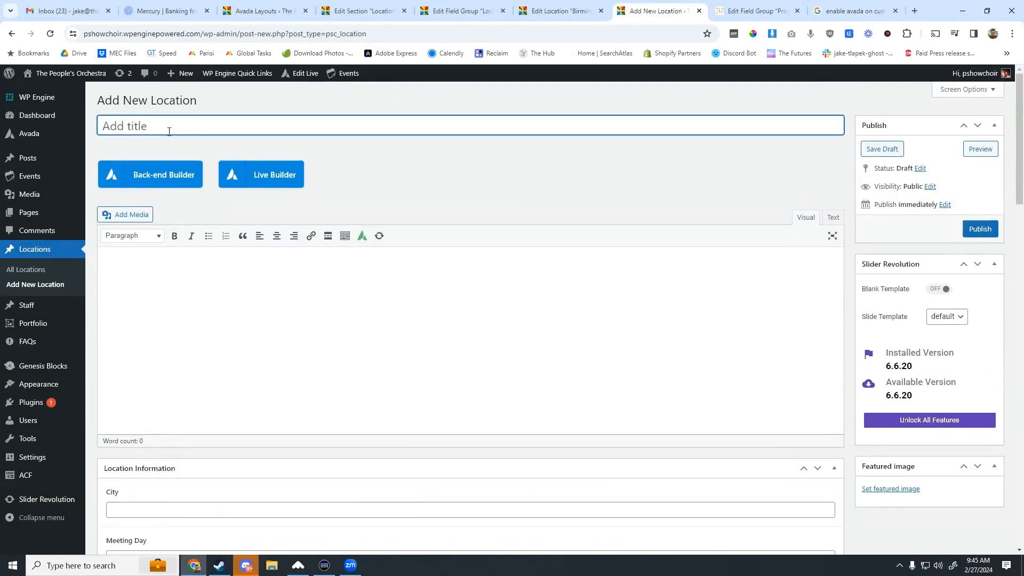
pyautogui.write('Shrewsbury')
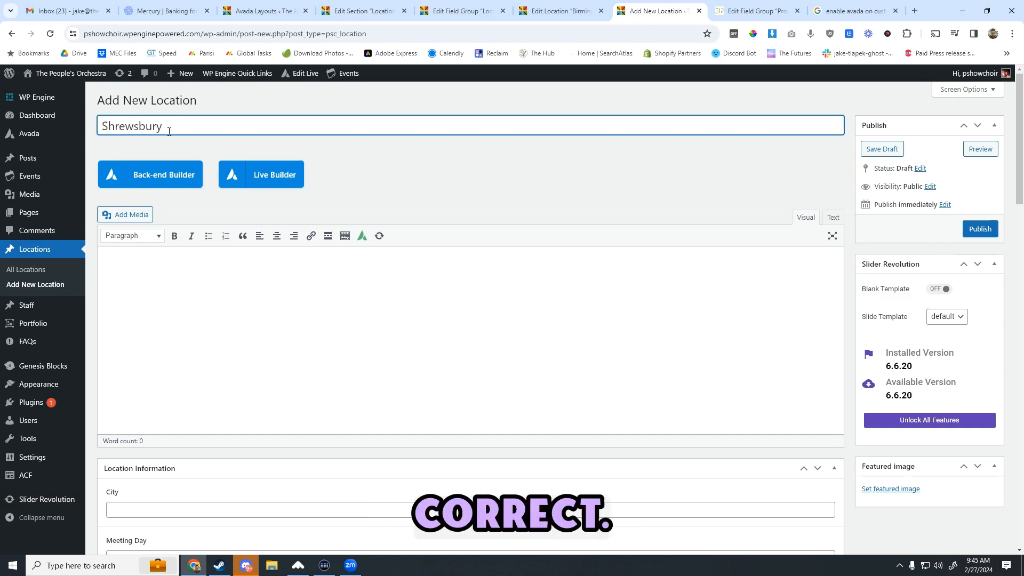
pyautogui.click(393, 184)
pyautogui.scroll(-2, 388, 201)
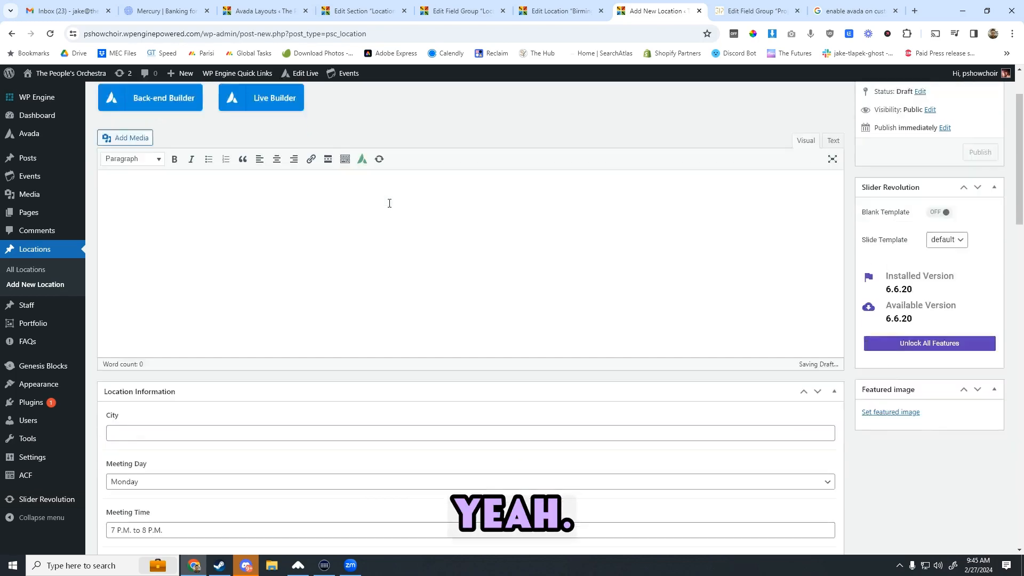
pyautogui.scroll(1, 251, 251)
pyautogui.scroll(-4, 208, 341)
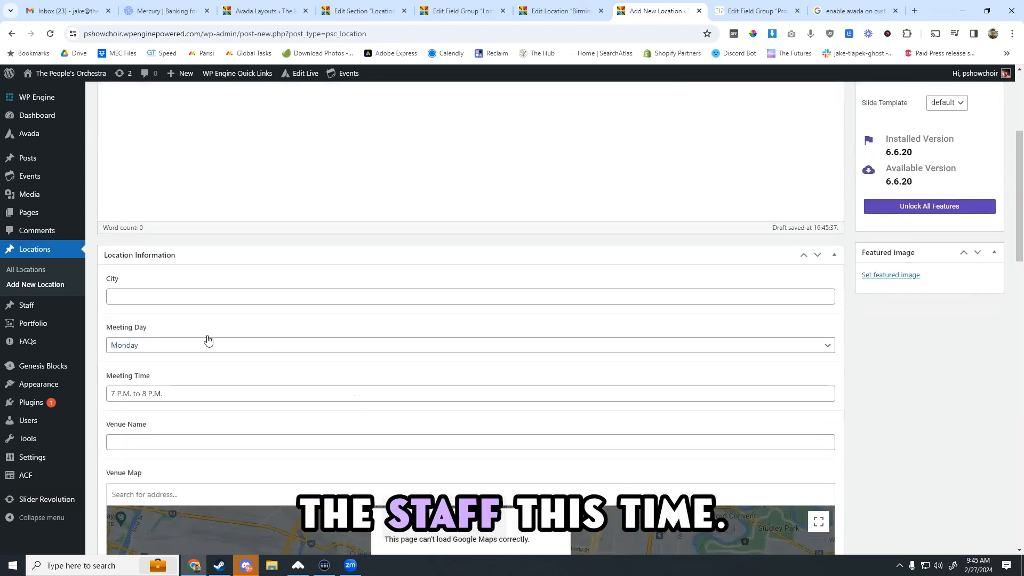
pyautogui.click(157, 294)
pyautogui.write('Shrewsbury')
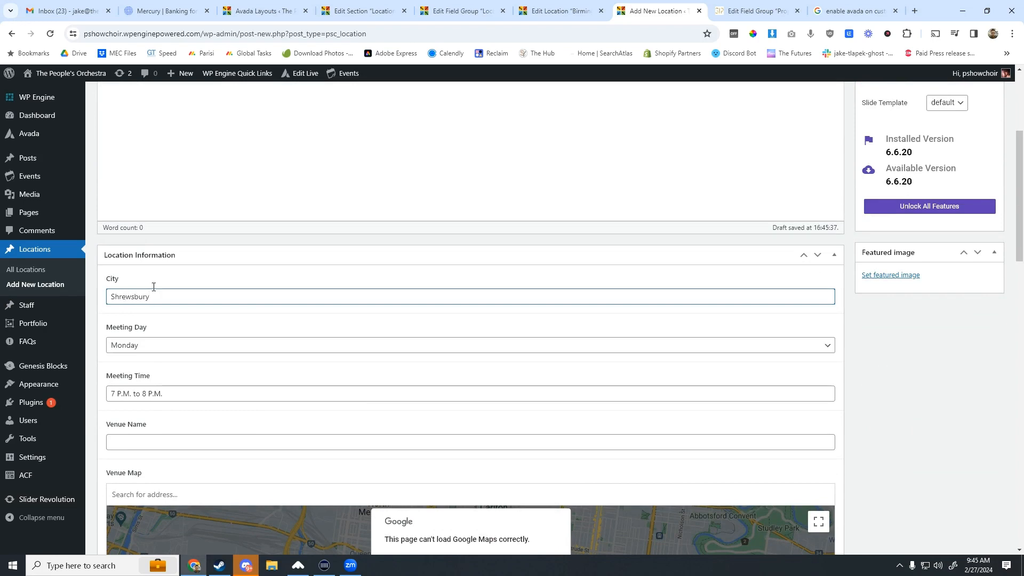
# - Set the Venue Name to Holy Spirit Church, publish the Shrewsbury location, and show the list of all locations
pyautogui.click(151, 442)
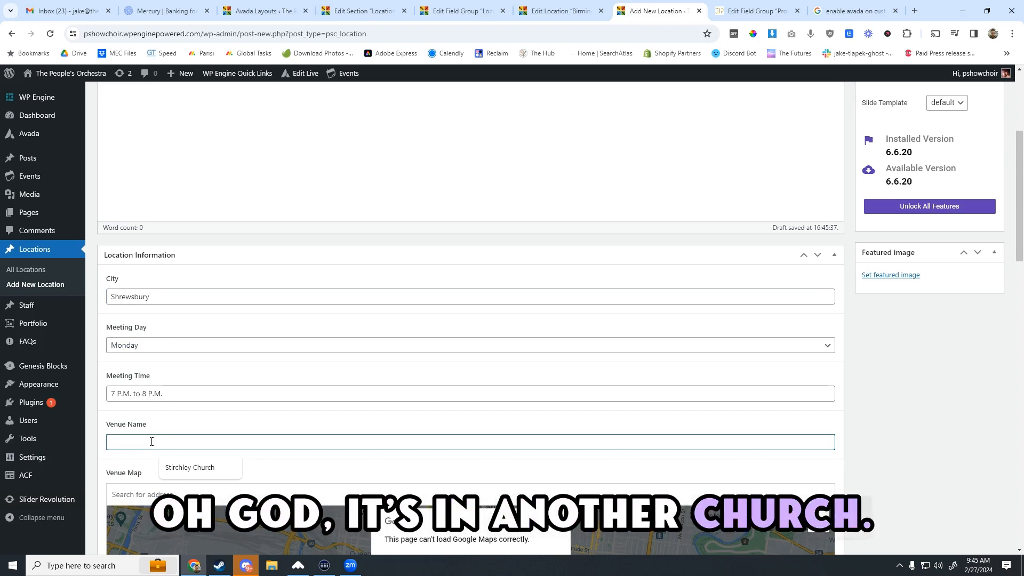
pyautogui.write('Holy ')
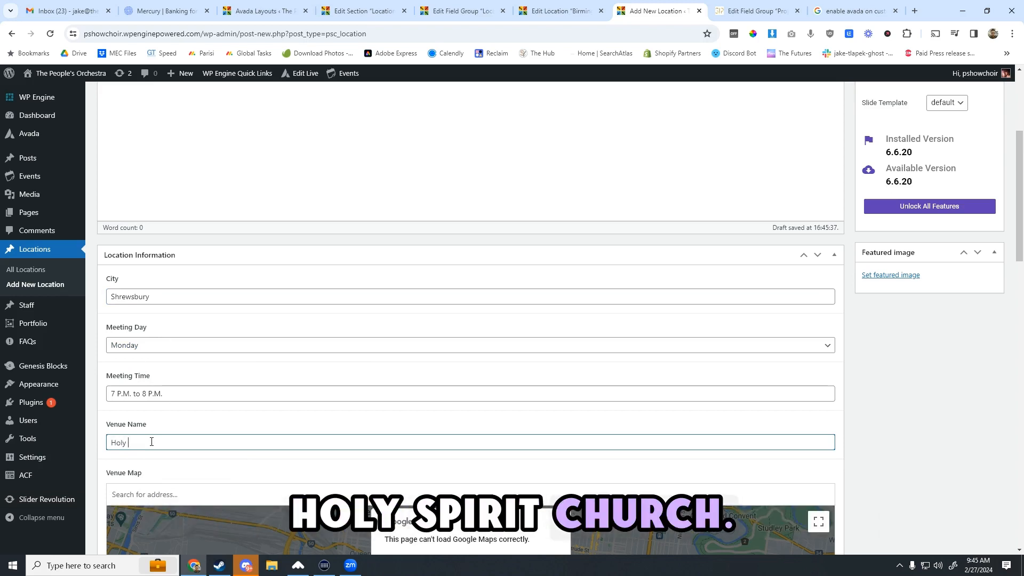
pyautogui.write('Spirit Chur')
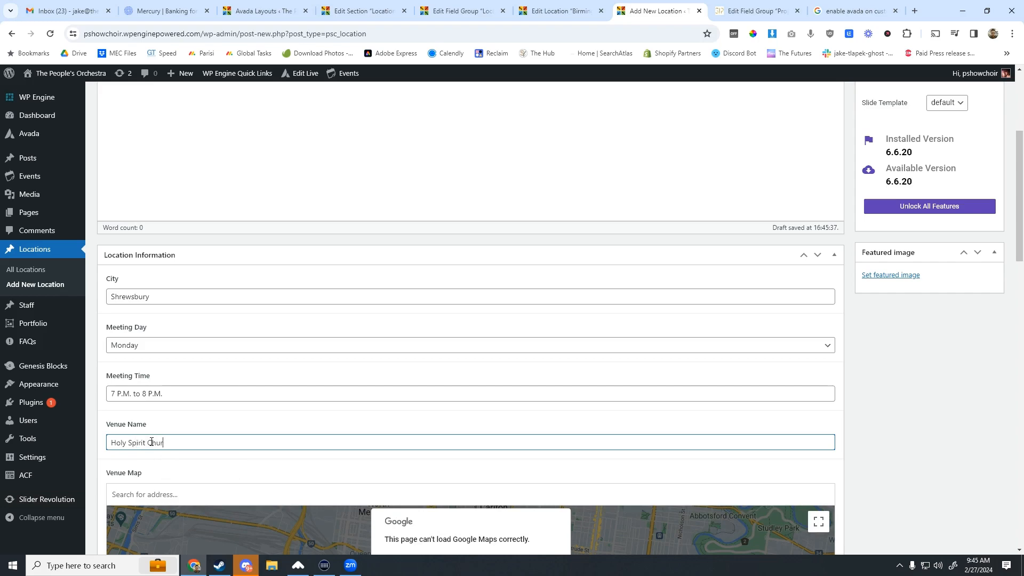
pyautogui.write('ch')
pyautogui.scroll(5, 917, 373)
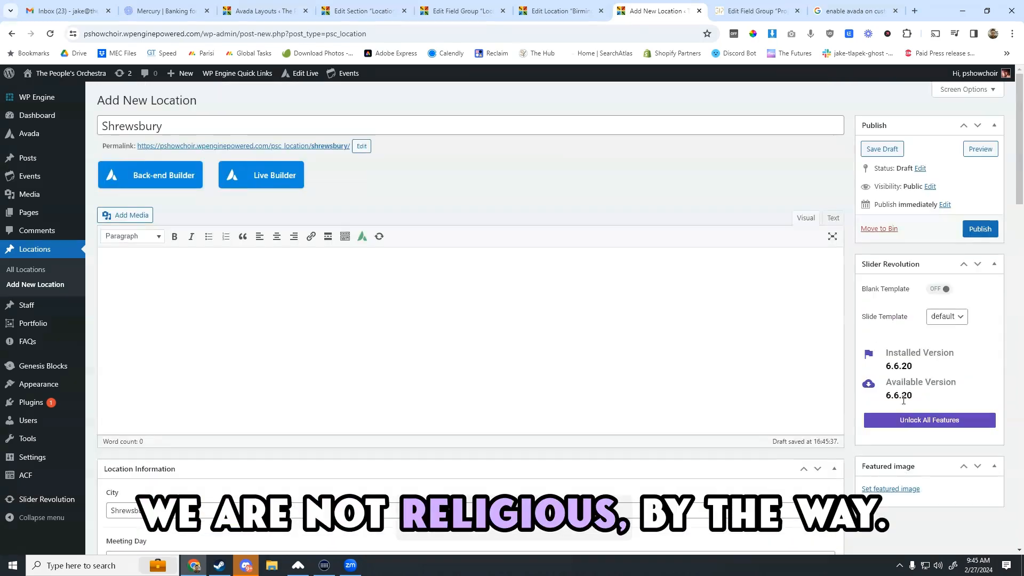
pyautogui.click(980, 230)
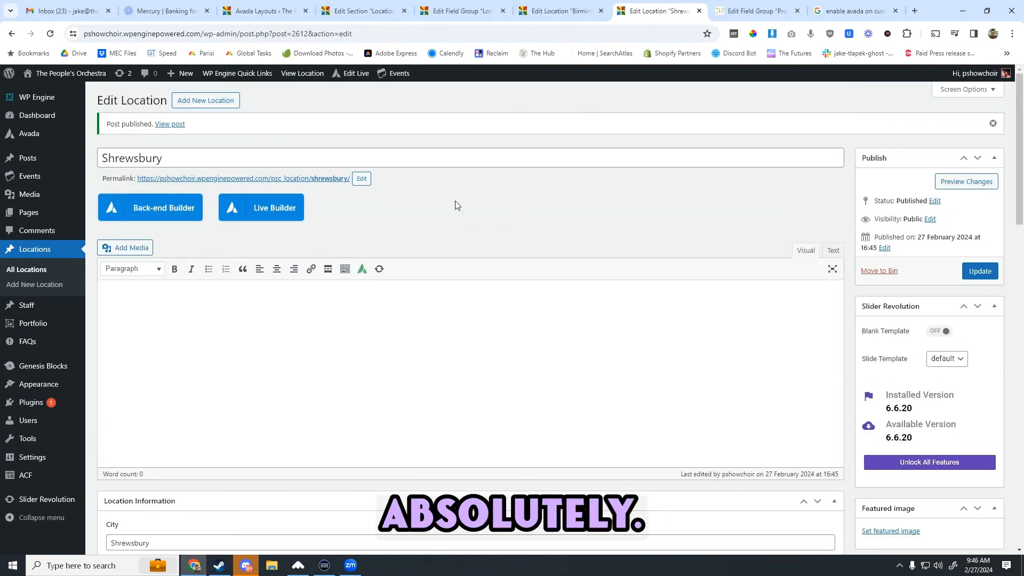
pyautogui.click(83, 268)
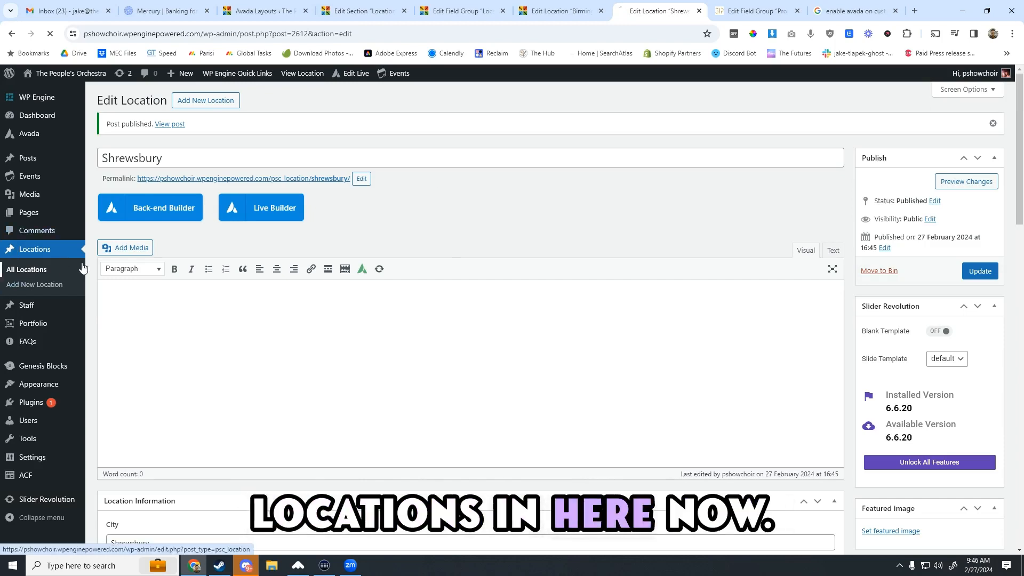
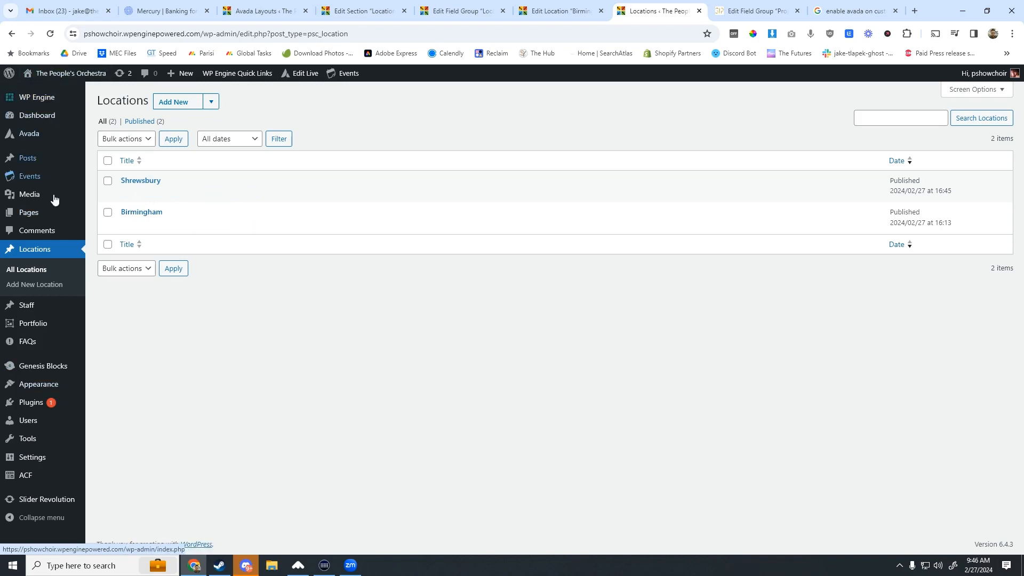
# - Add a new page titled "Chior Locations"
pyautogui.click(24, 216)
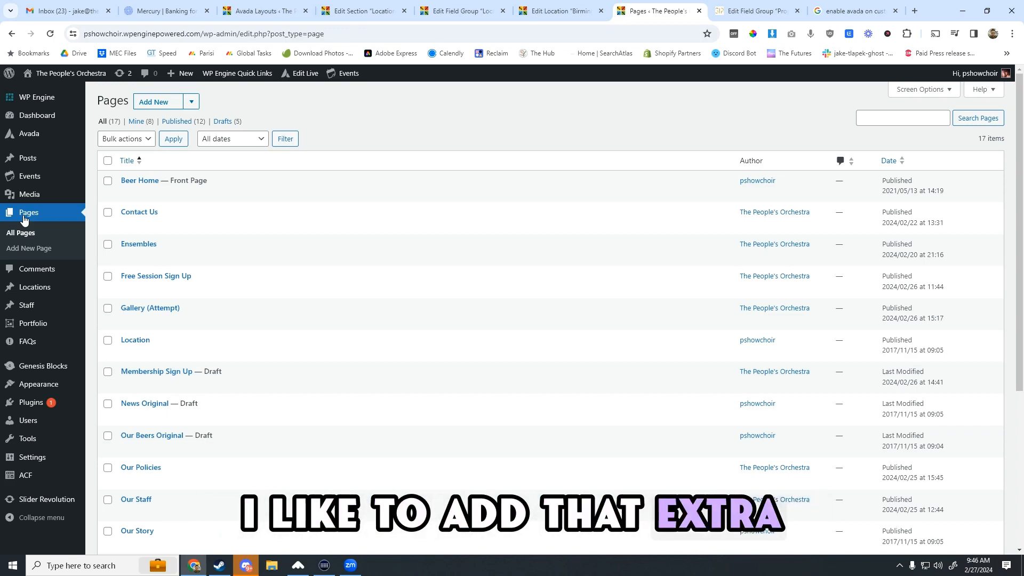
pyautogui.click(158, 103)
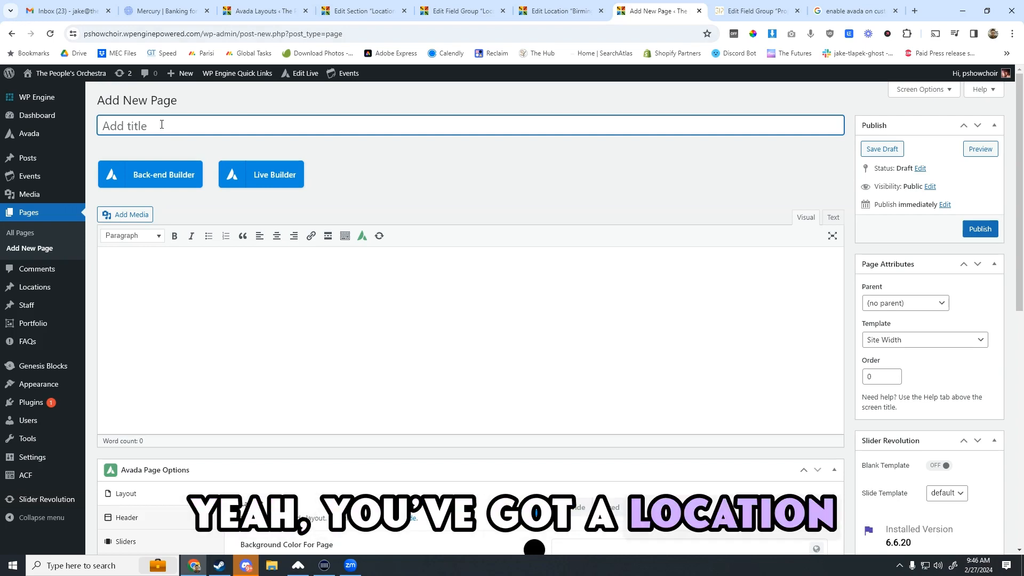
pyautogui.write('C')
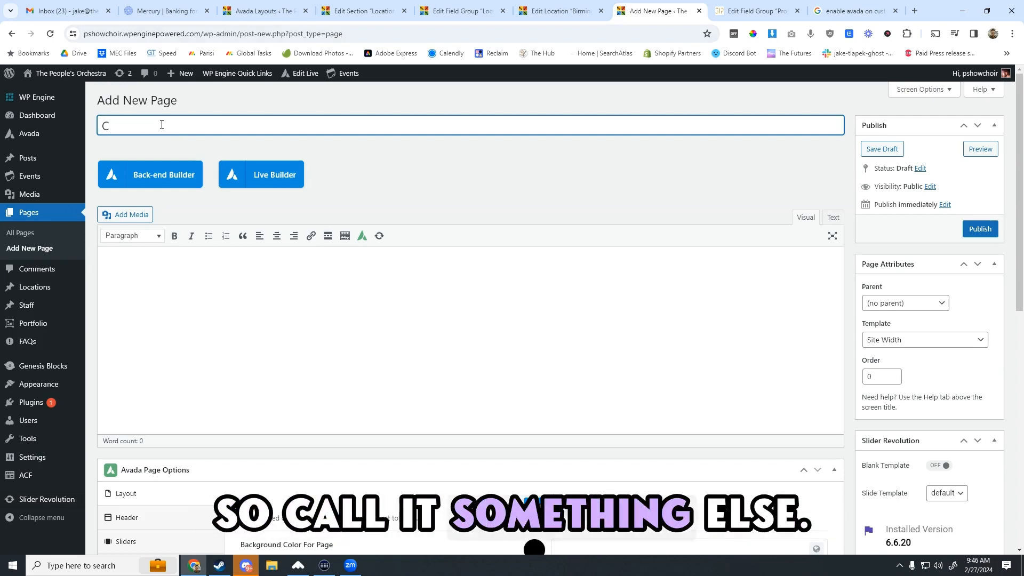
pyautogui.write('hior Locations')
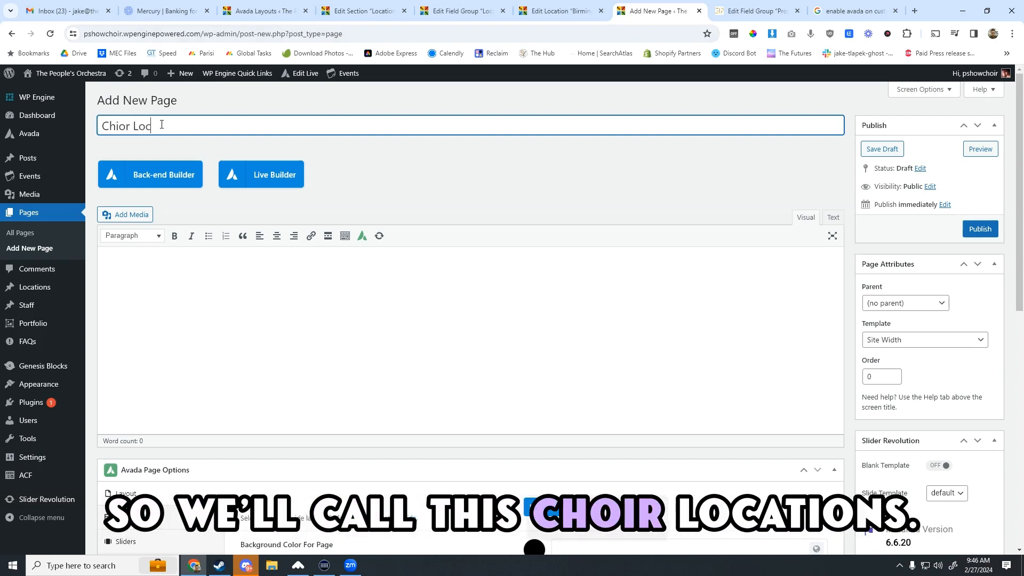
pyautogui.click(416, 170)
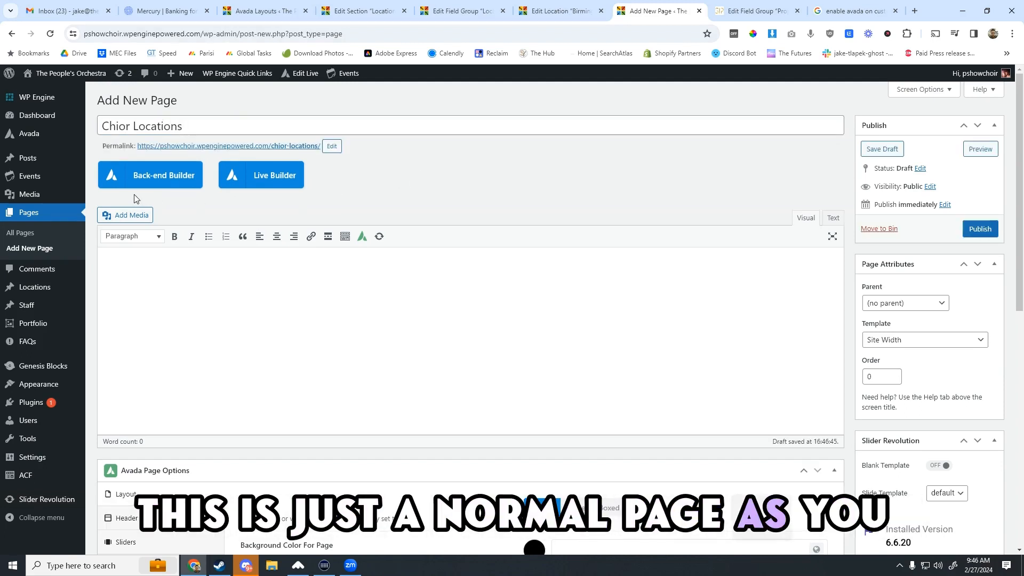
# - Switch the new page to the back-end builder and add a container with a single 1/1 column
pyautogui.click(175, 184)
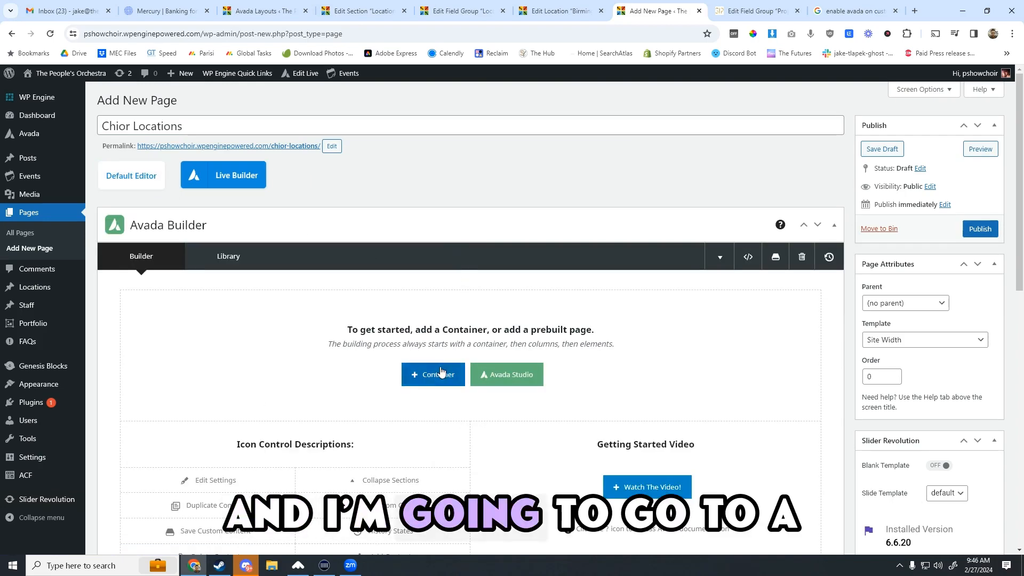
pyautogui.click(438, 373)
pyautogui.click(384, 201)
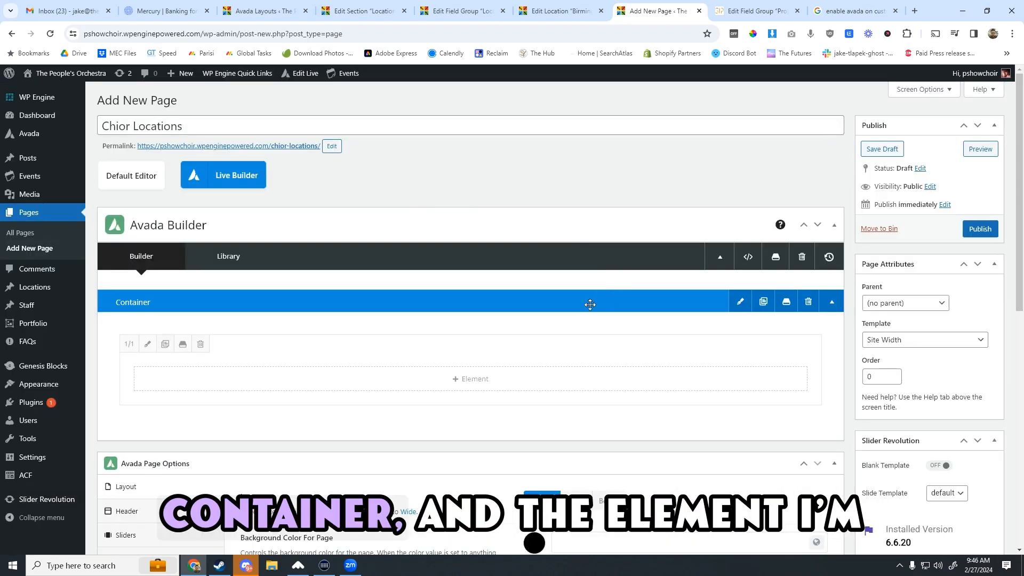
# - Add a Post Cards element to the column using the Event Post Card design and the Locations post type
pyautogui.click(488, 380)
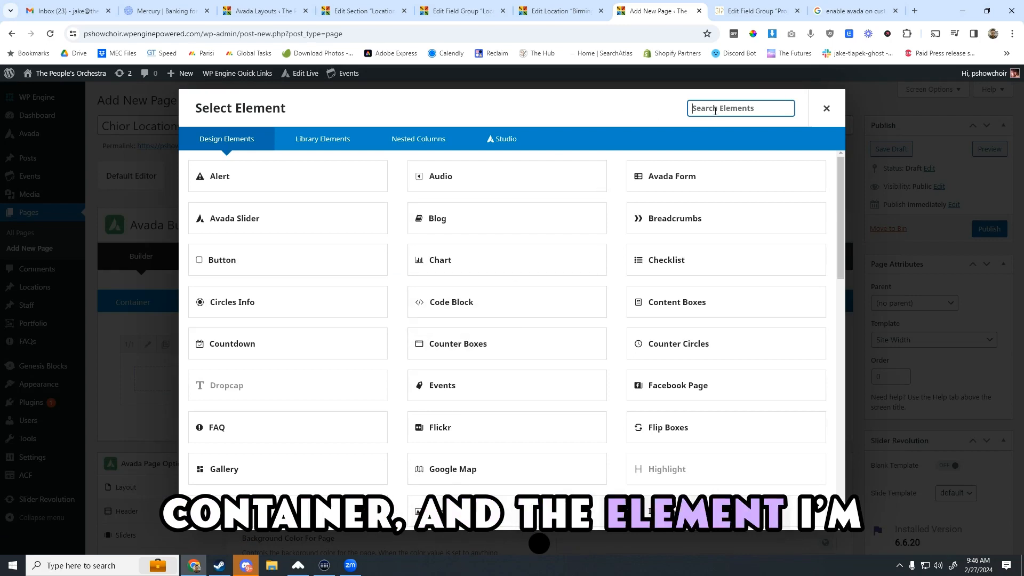
pyautogui.write('post')
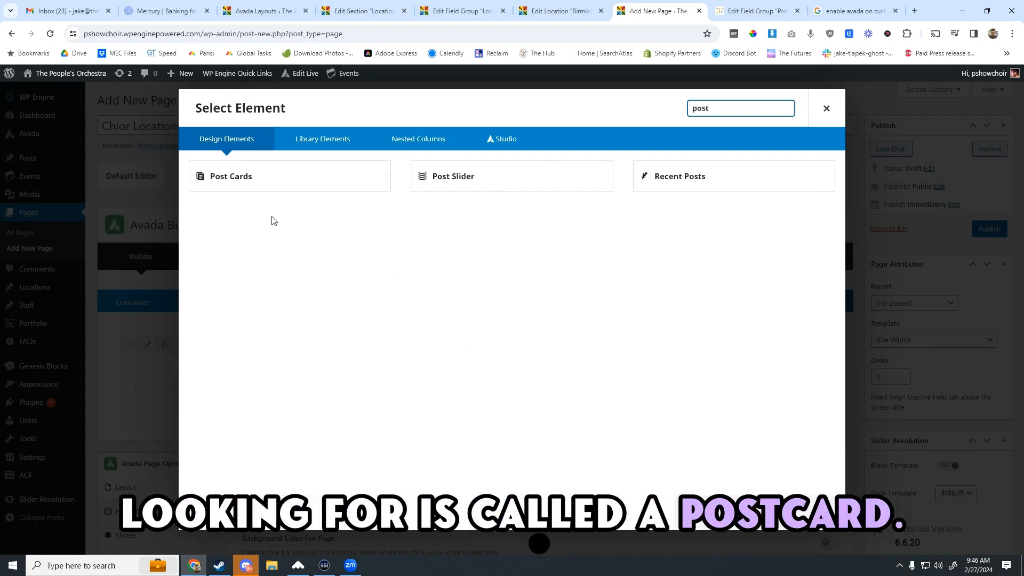
pyautogui.click(297, 179)
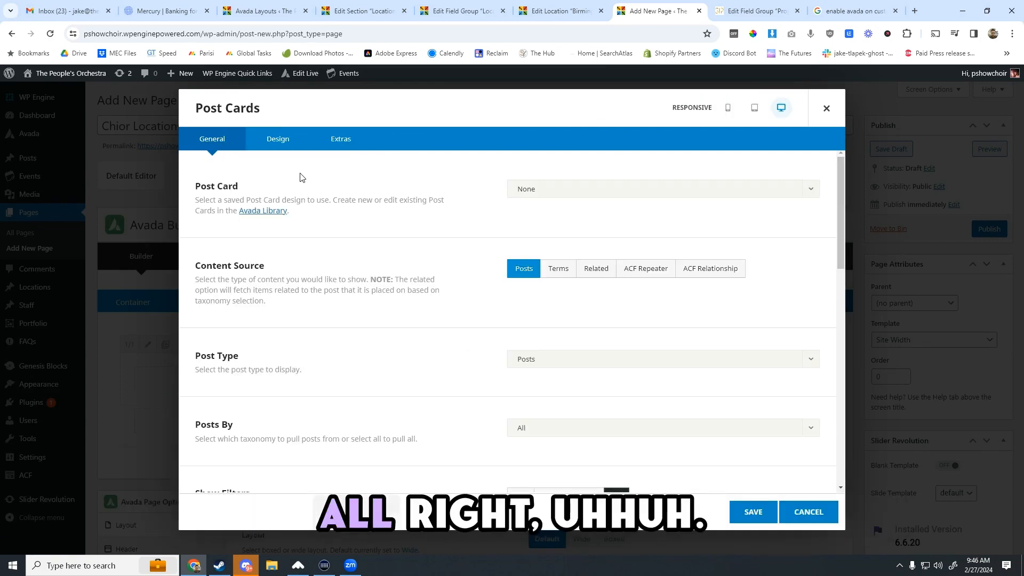
pyautogui.click(559, 189)
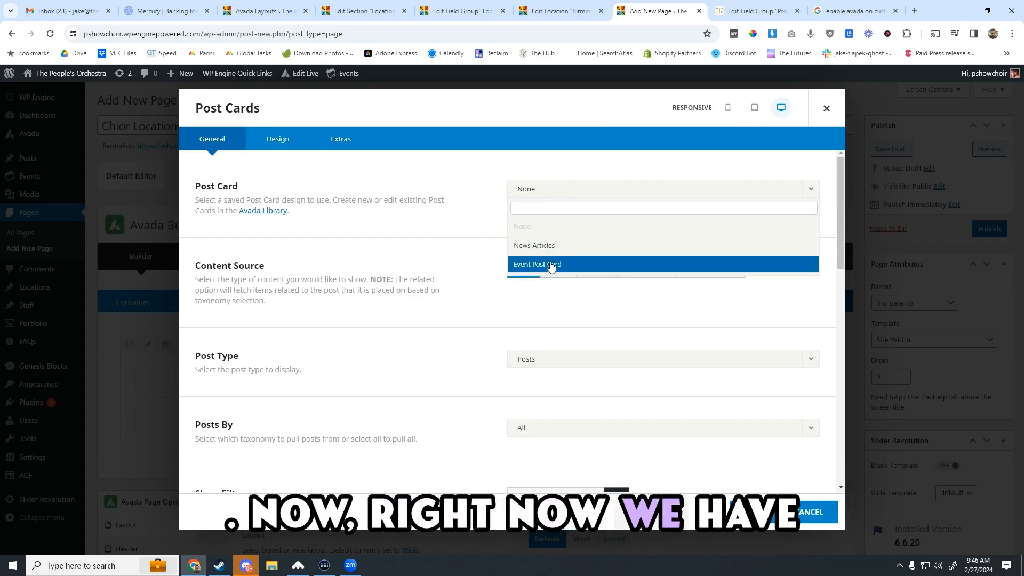
pyautogui.click(552, 265)
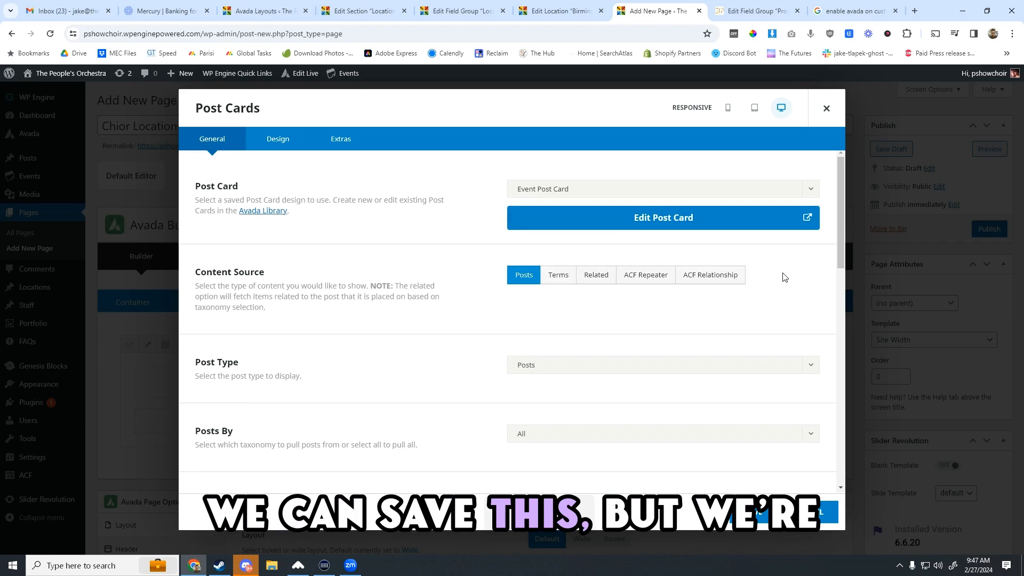
pyautogui.scroll(-1, 512, 355)
pyautogui.click(569, 311)
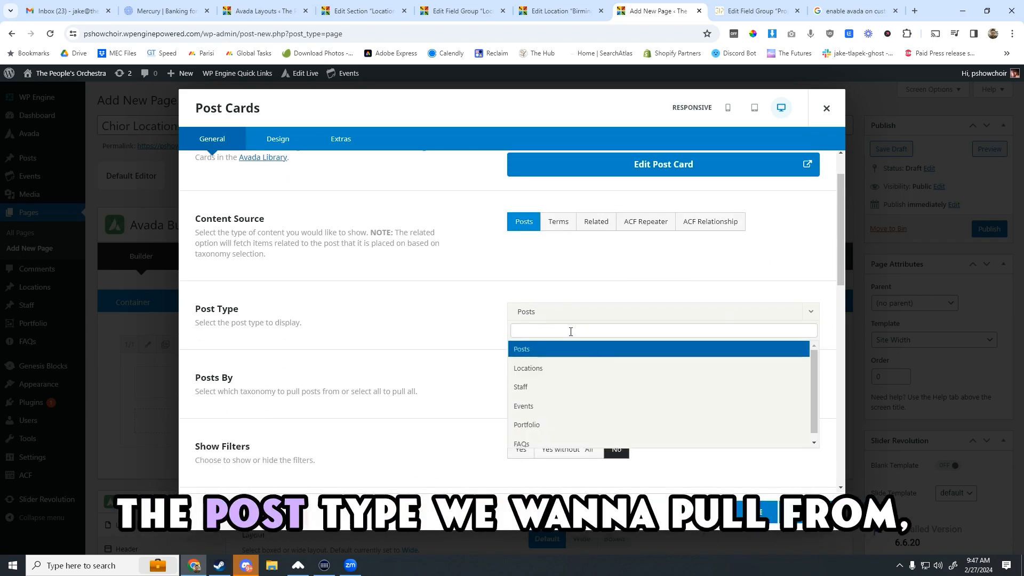
pyautogui.click(560, 368)
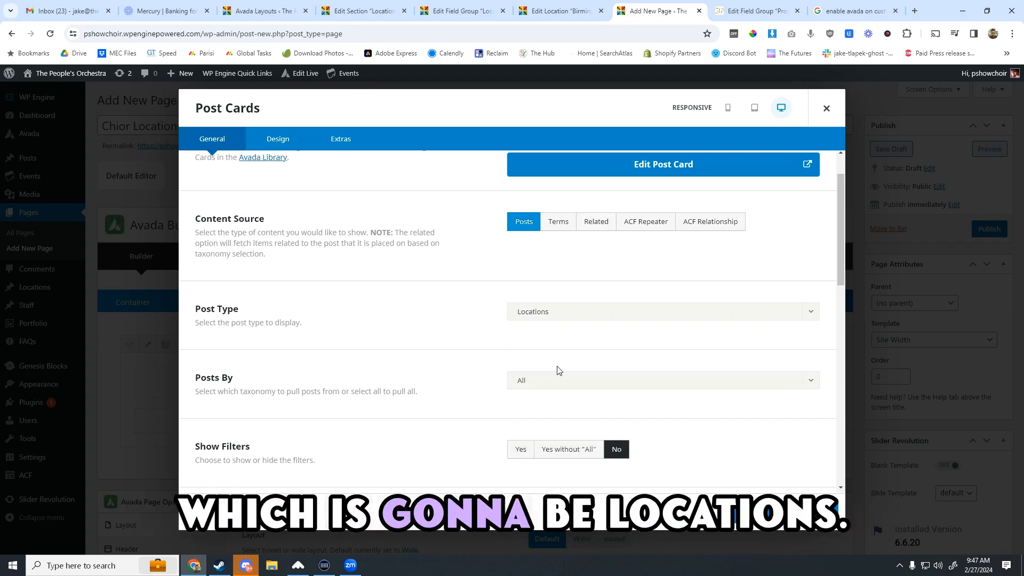
# - Set the Post Cards grid to 3 columns, save the element and publish the page
pyautogui.scroll(-5, 558, 370)
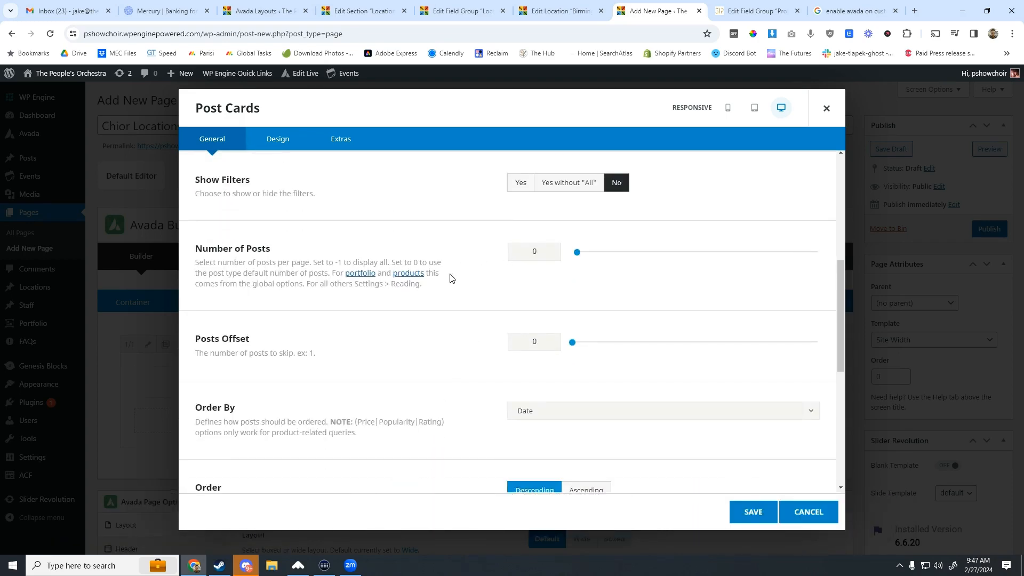
pyautogui.scroll(-3, 447, 294)
pyautogui.scroll(-1, 504, 283)
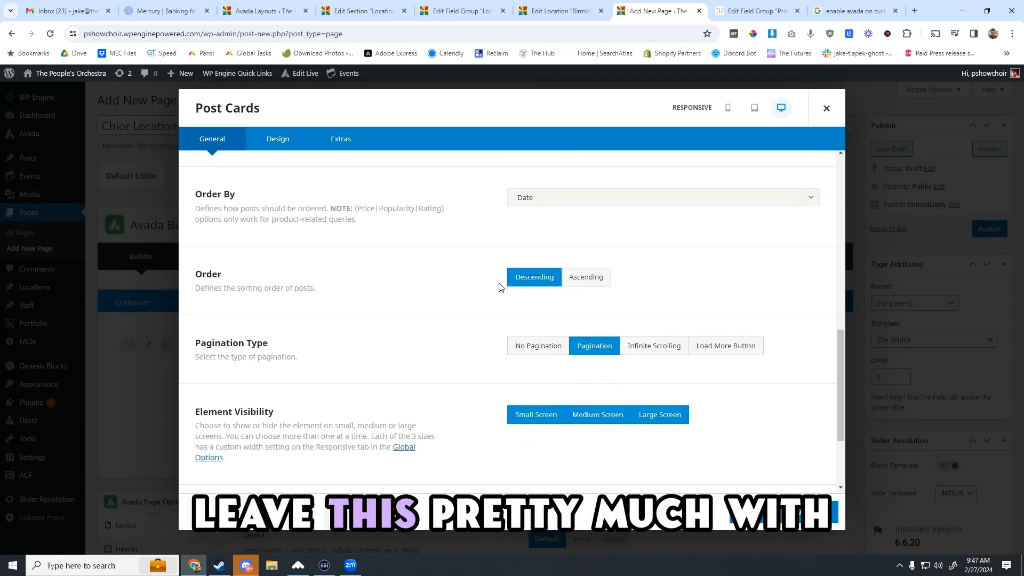
pyautogui.click(278, 139)
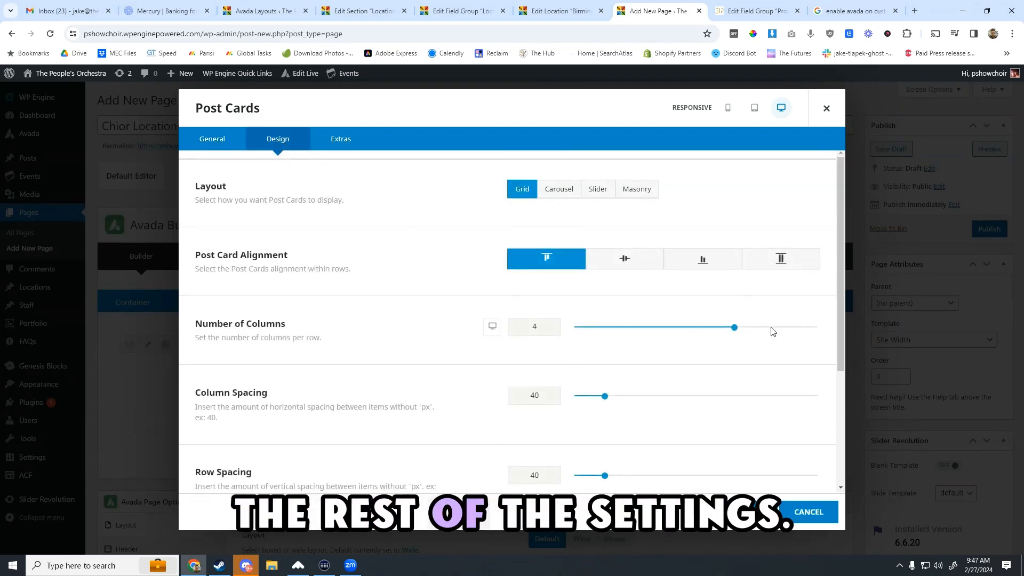
pyautogui.moveTo(736, 327); pyautogui.dragTo(694, 328)
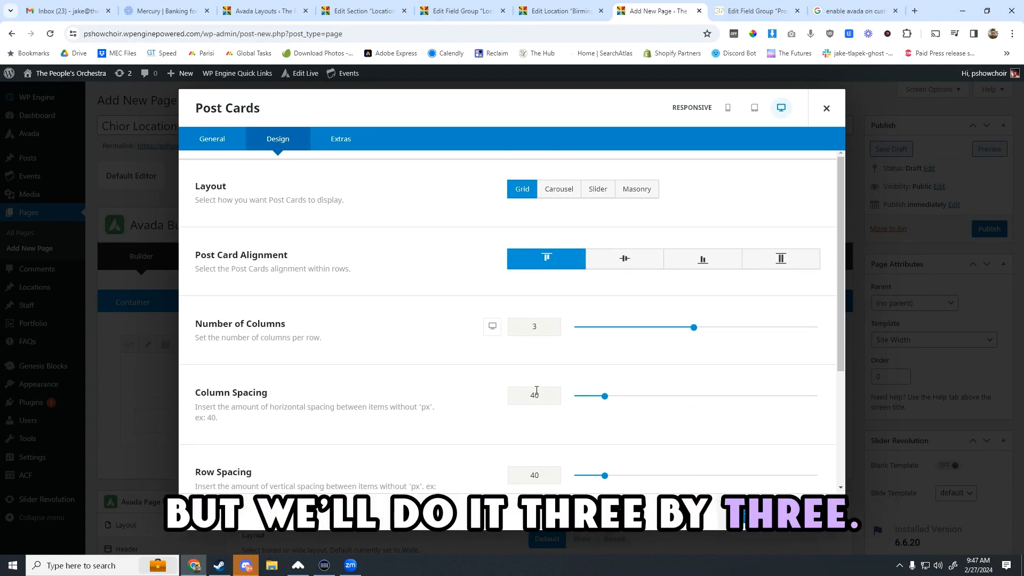
pyautogui.click(753, 511)
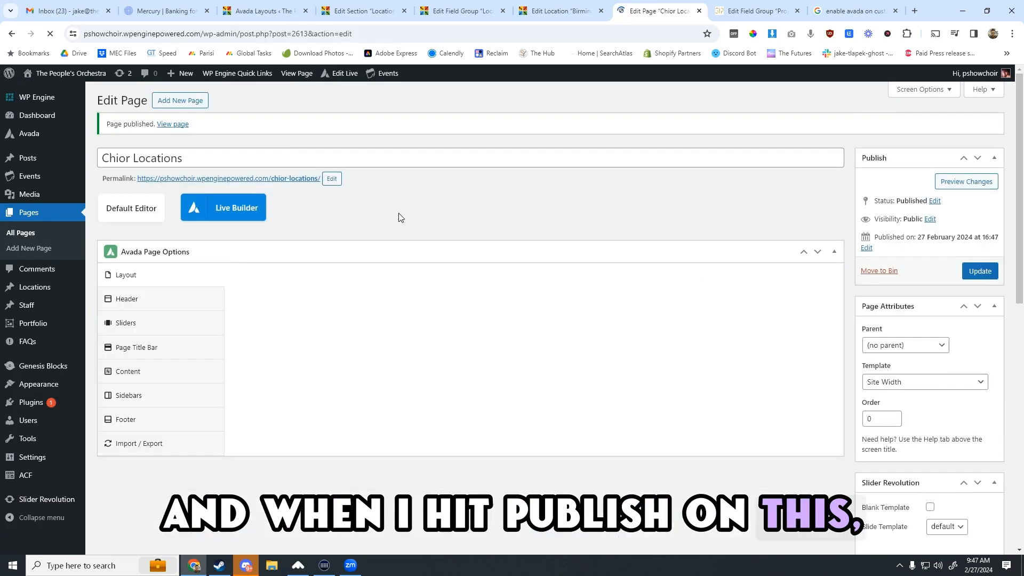
# - Correct the page title to "Choir Locations" and its permalink slug to choir-locations, and update the page
pyautogui.moveTo(126, 157); pyautogui.dragTo(117, 157)
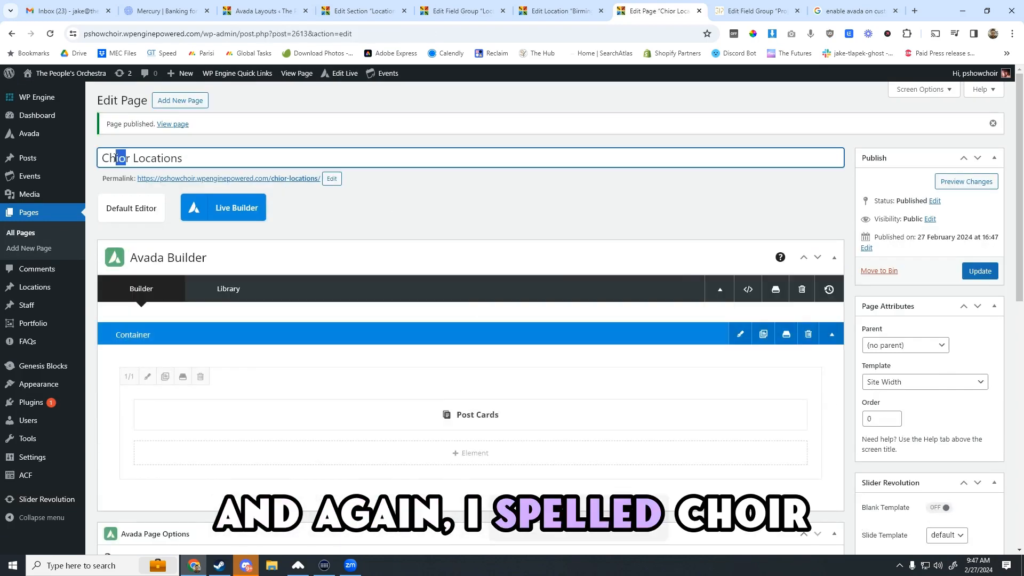
pyautogui.write('oi')
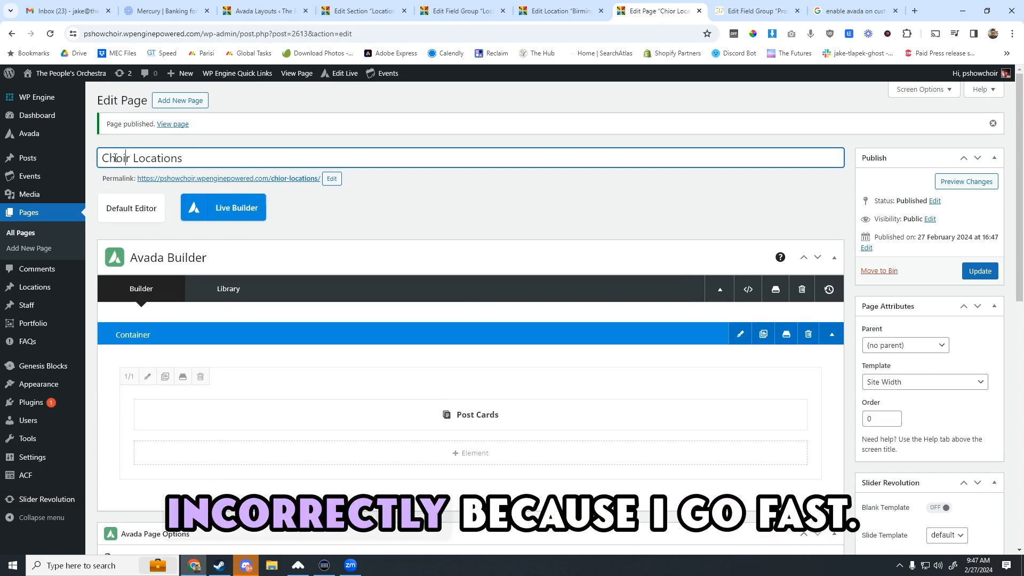
pyautogui.click(335, 181)
pyautogui.moveTo(289, 181); pyautogui.dragTo(281, 181)
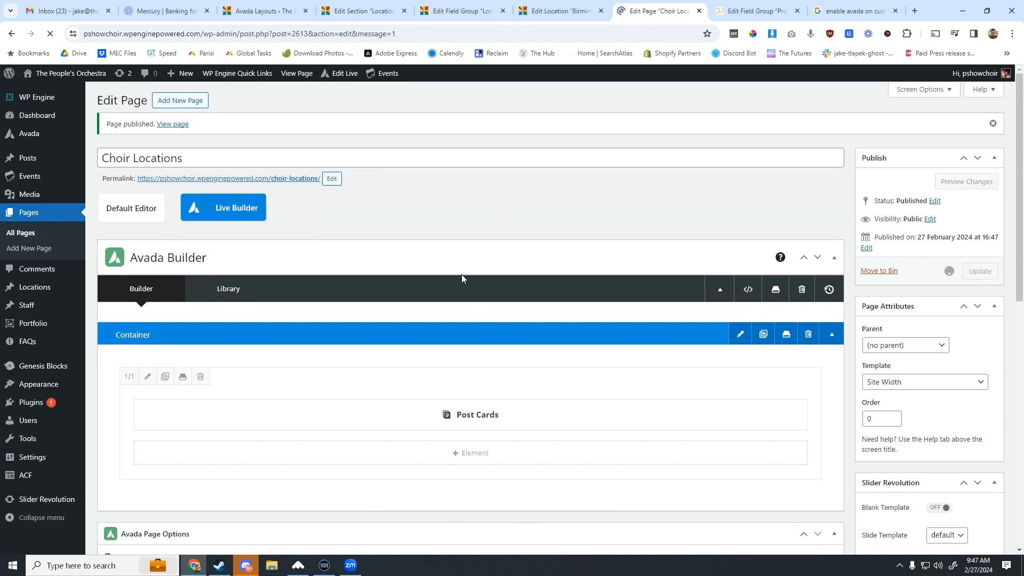
# - View the published Choir Locations page in a new tab and examine how the location cards are displayed
pyautogui.middleClick(299, 180)
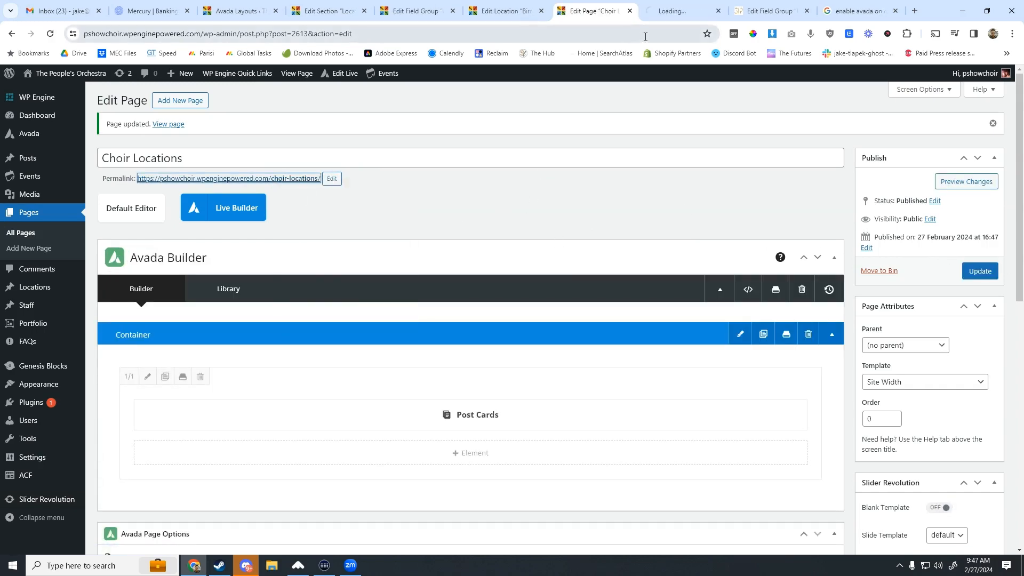
pyautogui.click(662, 12)
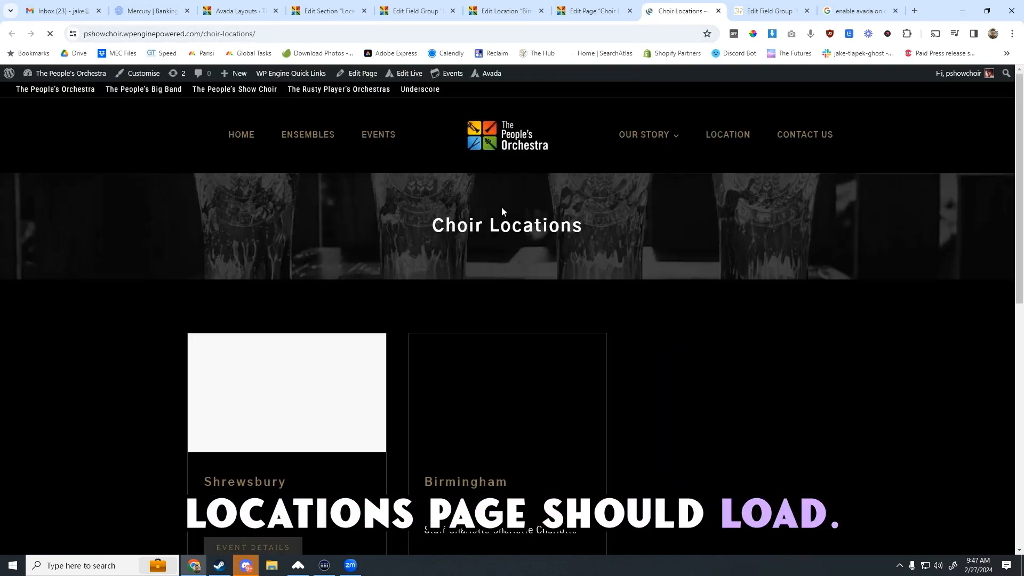
pyautogui.scroll(-1, 499, 208)
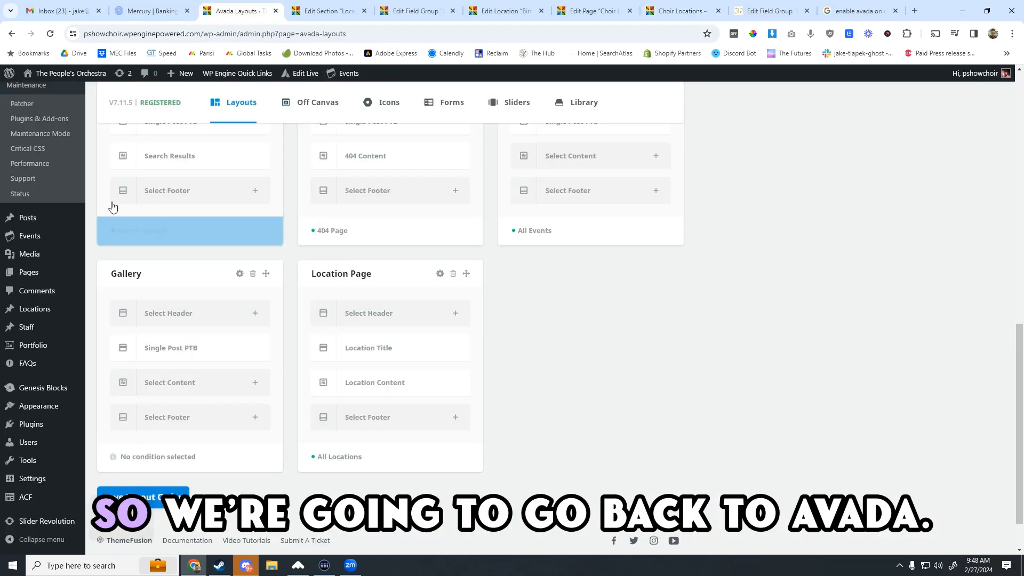
# - Create a Post Card element named "Location Grid" in the Avada Library
pyautogui.scroll(10, 112, 207)
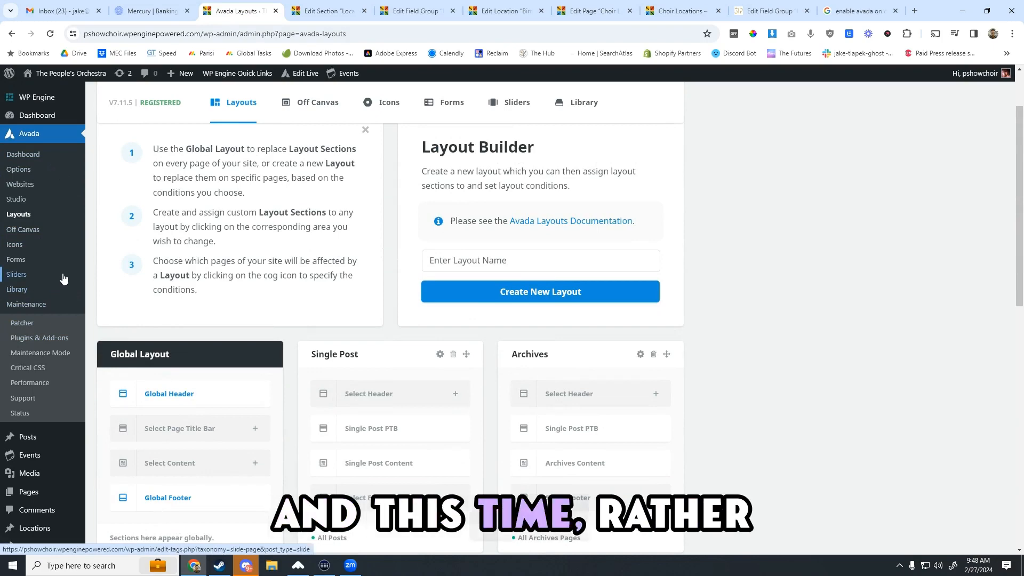
pyautogui.click(27, 294)
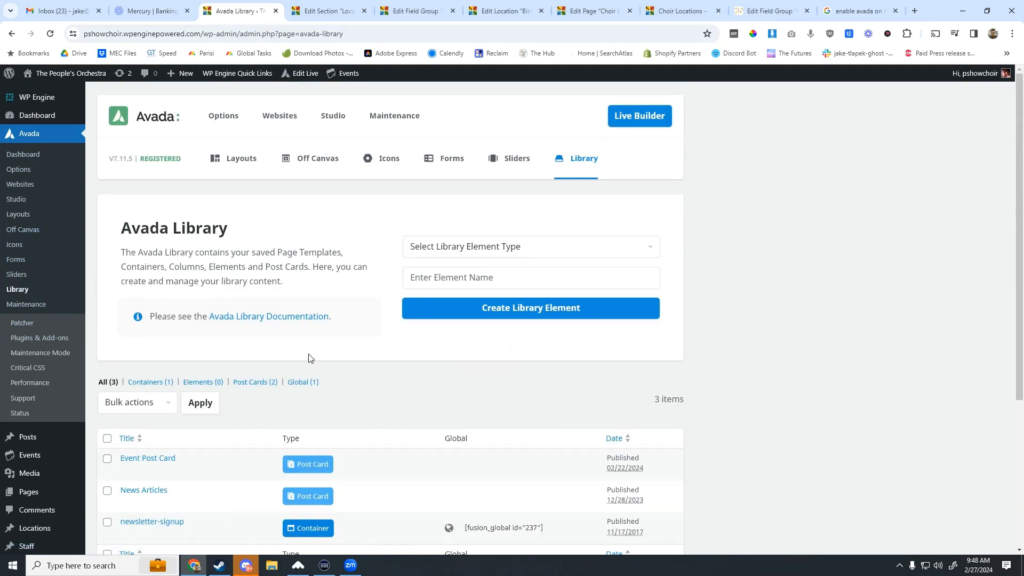
pyautogui.scroll(-2, 309, 358)
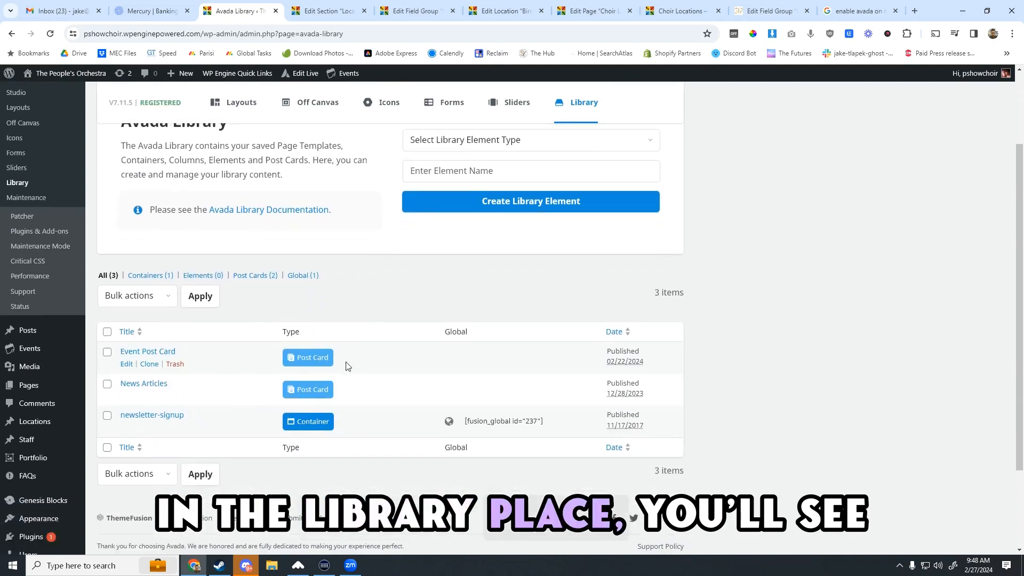
pyautogui.scroll(2, 453, 290)
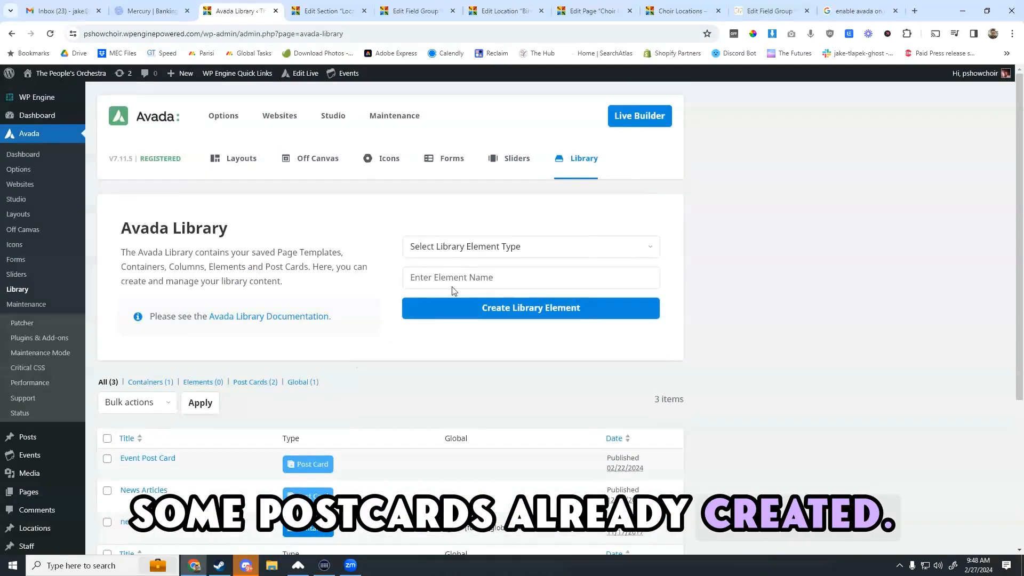
pyautogui.click(468, 259)
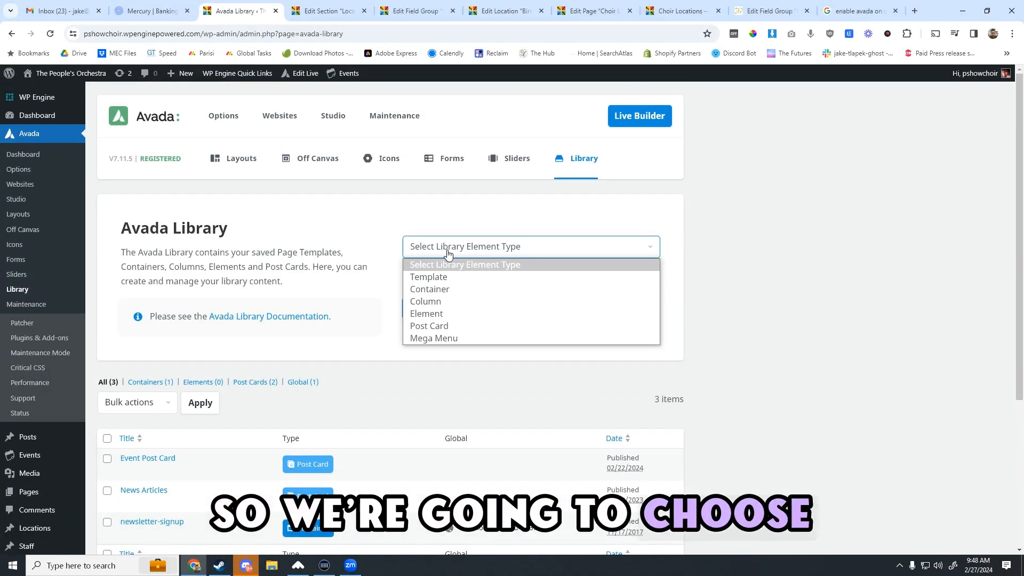
pyautogui.click(448, 326)
pyautogui.click(444, 277)
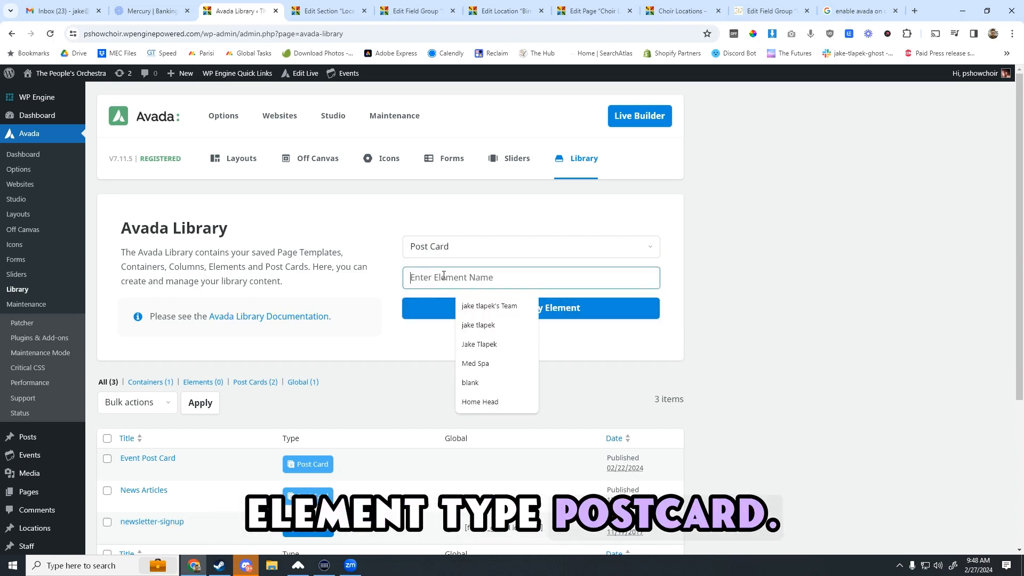
pyautogui.write('Location Grid')
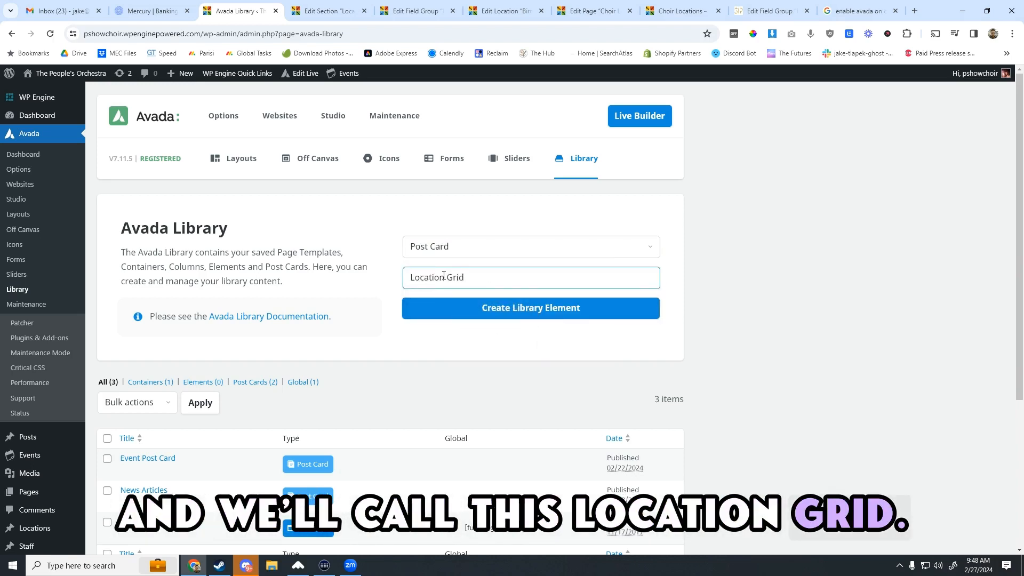
pyautogui.press('Return')
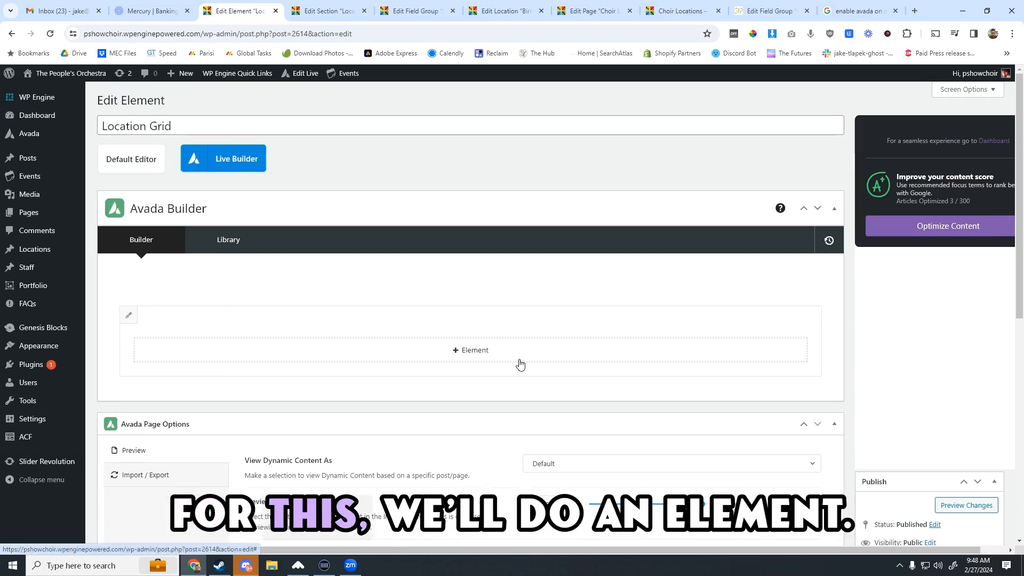
# - Add an Image element to the Location Grid card with the main featured image as its dynamic source, and save it
pyautogui.click(464, 359)
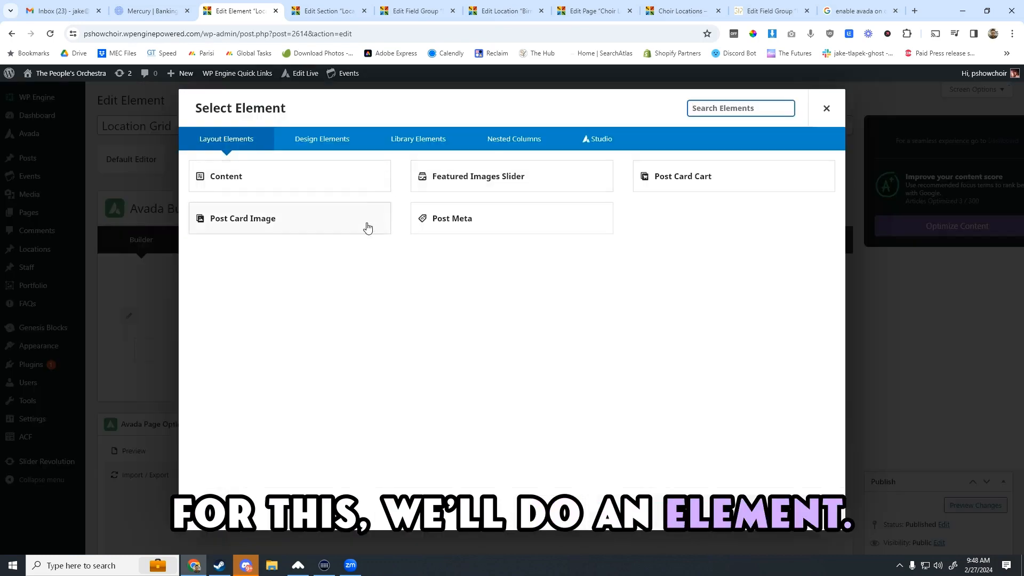
pyautogui.click(307, 144)
pyautogui.write('im')
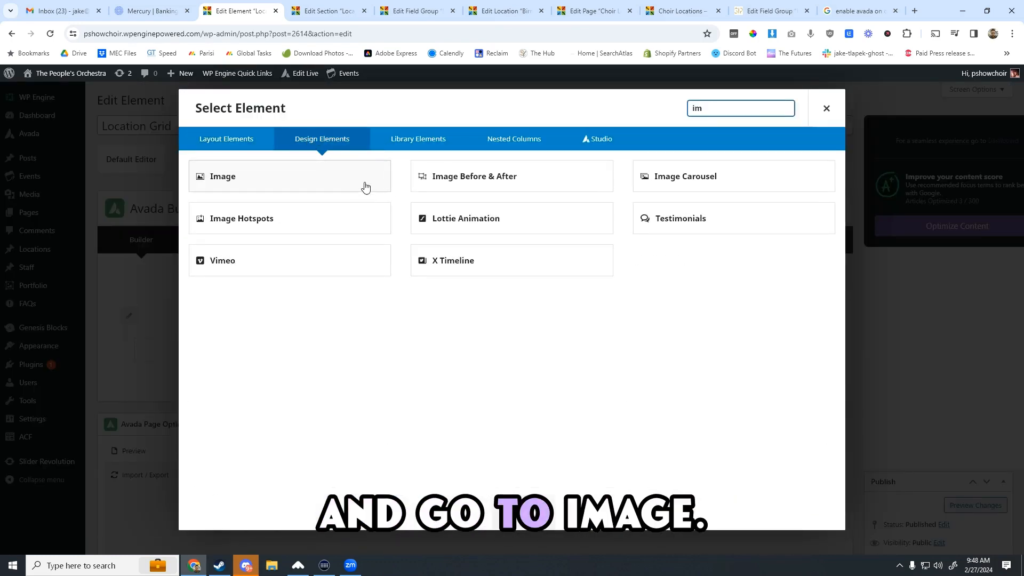
pyautogui.click(366, 187)
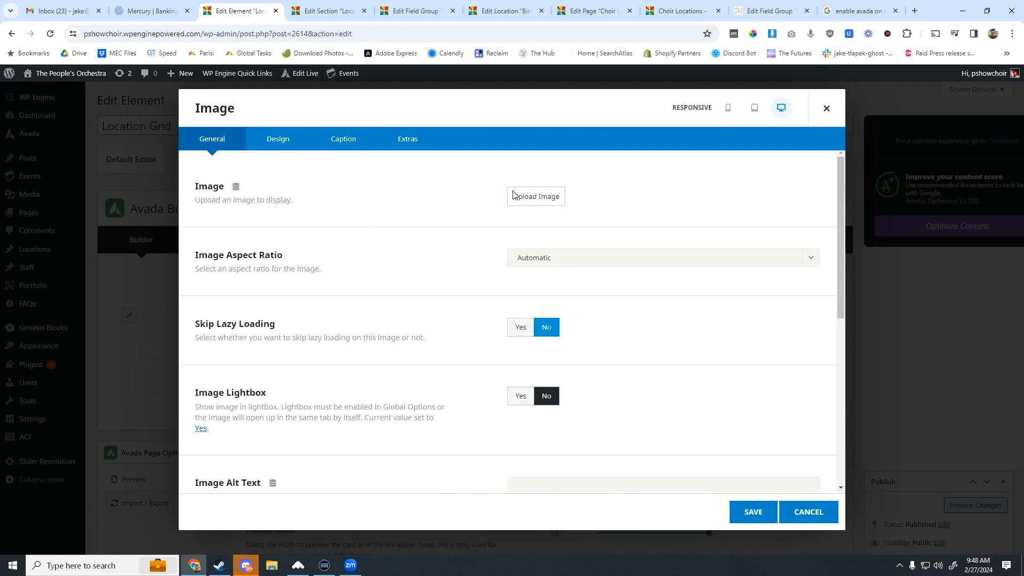
pyautogui.click(237, 188)
pyautogui.click(565, 190)
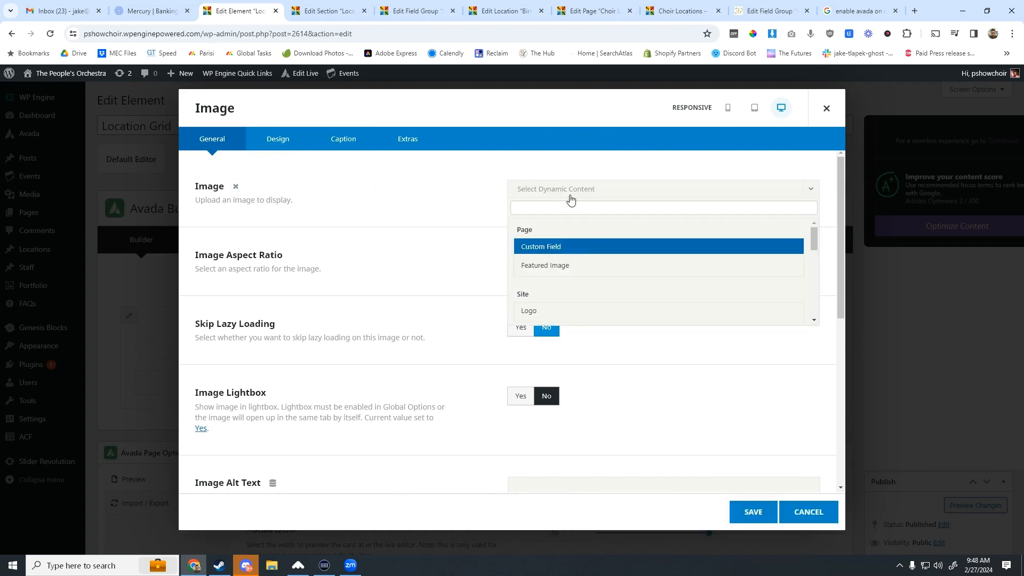
pyautogui.click(562, 265)
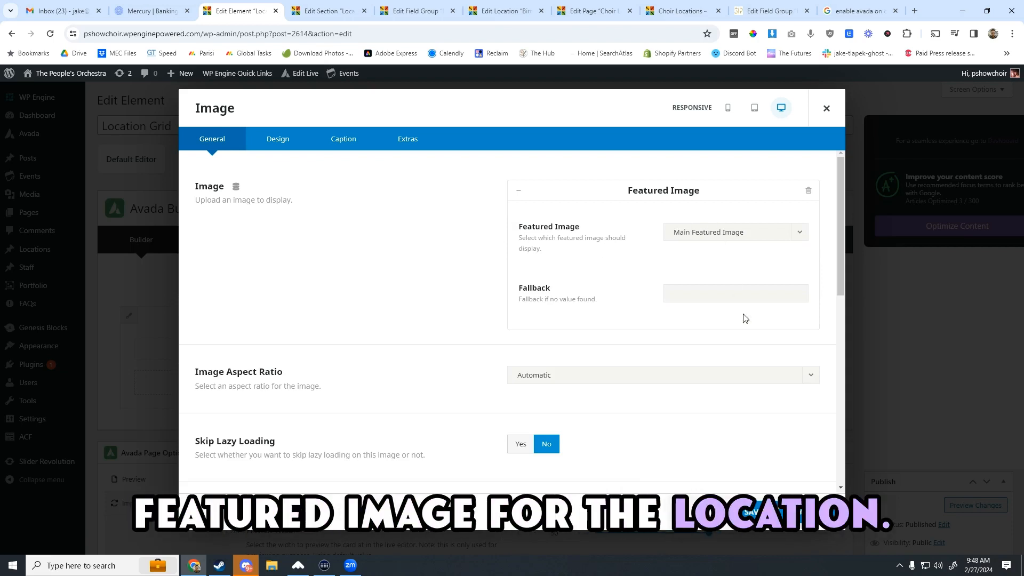
pyautogui.click(752, 511)
# - Add a Title element below the image in the Location Grid card with the page Title as its dynamic source, and save it
pyautogui.click(450, 413)
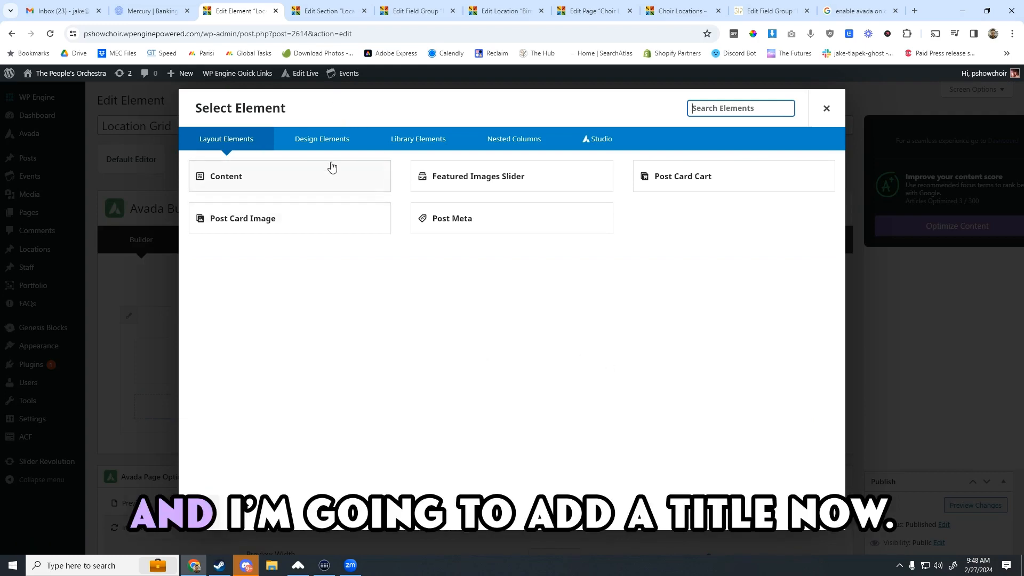
pyautogui.click(316, 140)
pyautogui.write('tit')
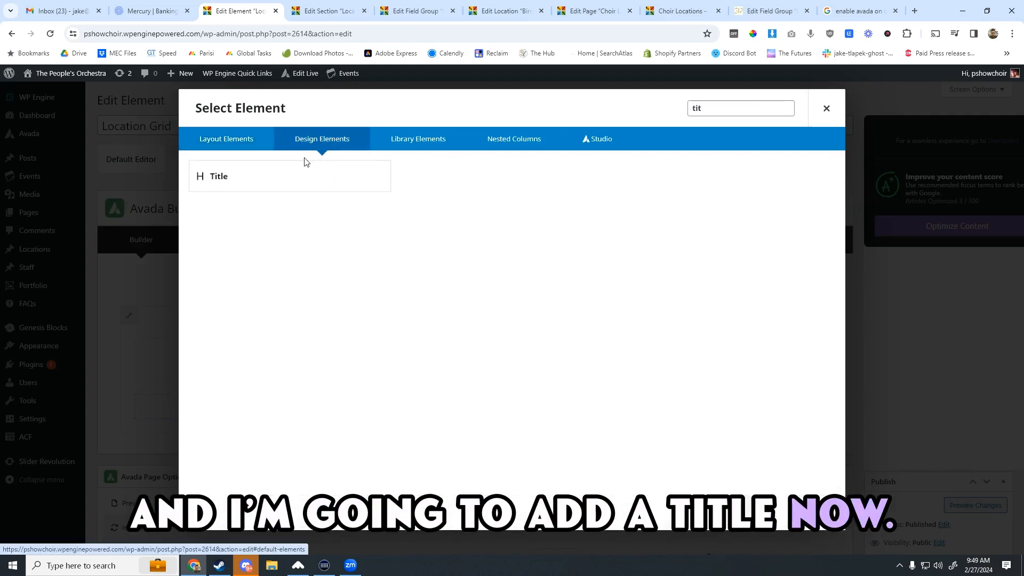
pyautogui.click(325, 175)
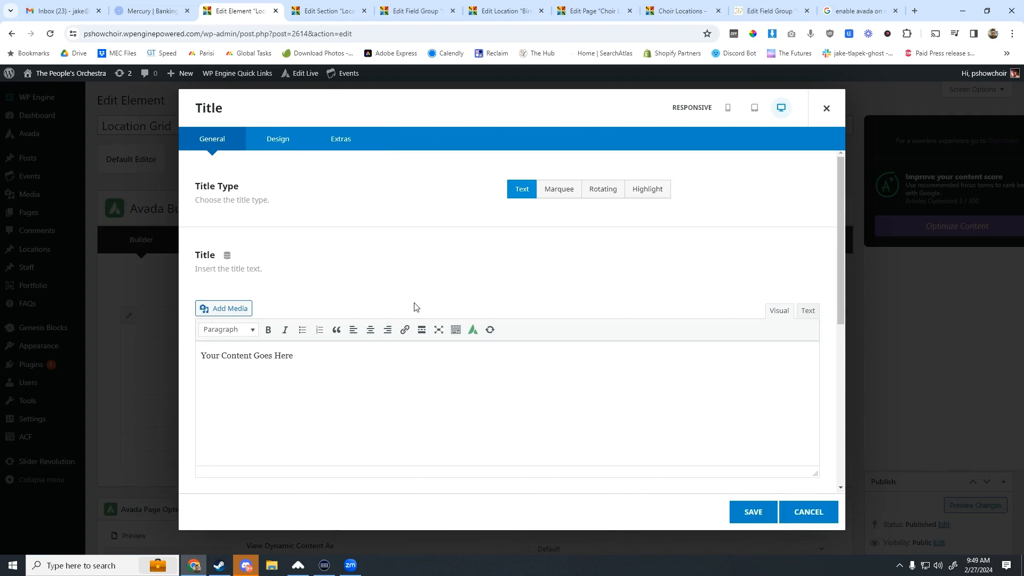
pyautogui.click(227, 256)
pyautogui.click(595, 260)
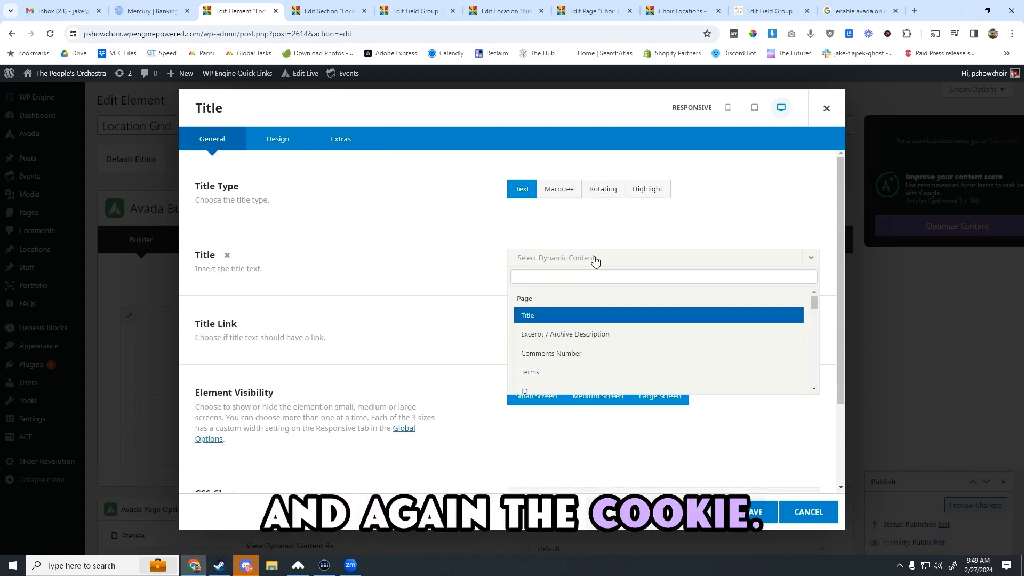
pyautogui.click(534, 317)
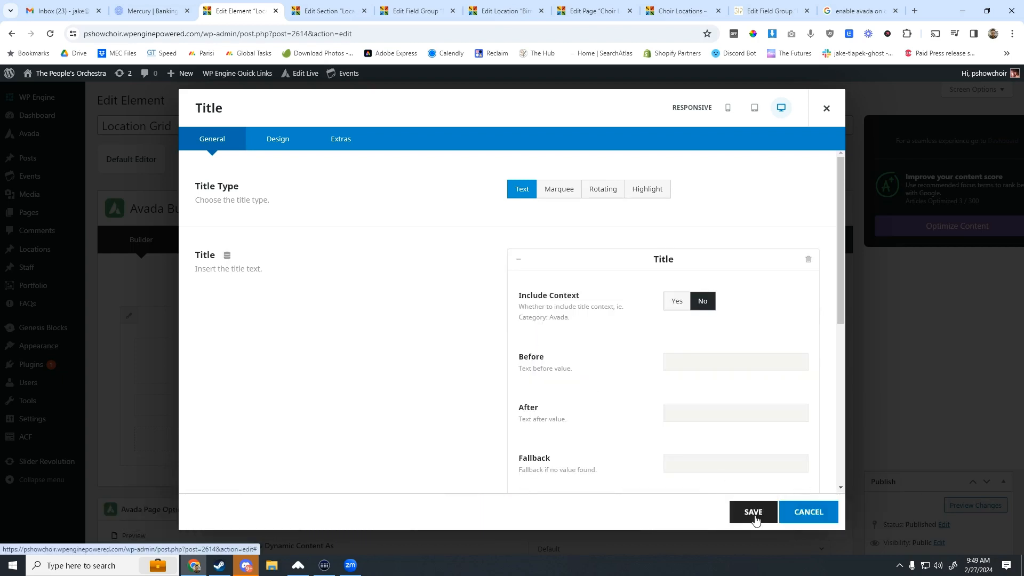
pyautogui.click(752, 513)
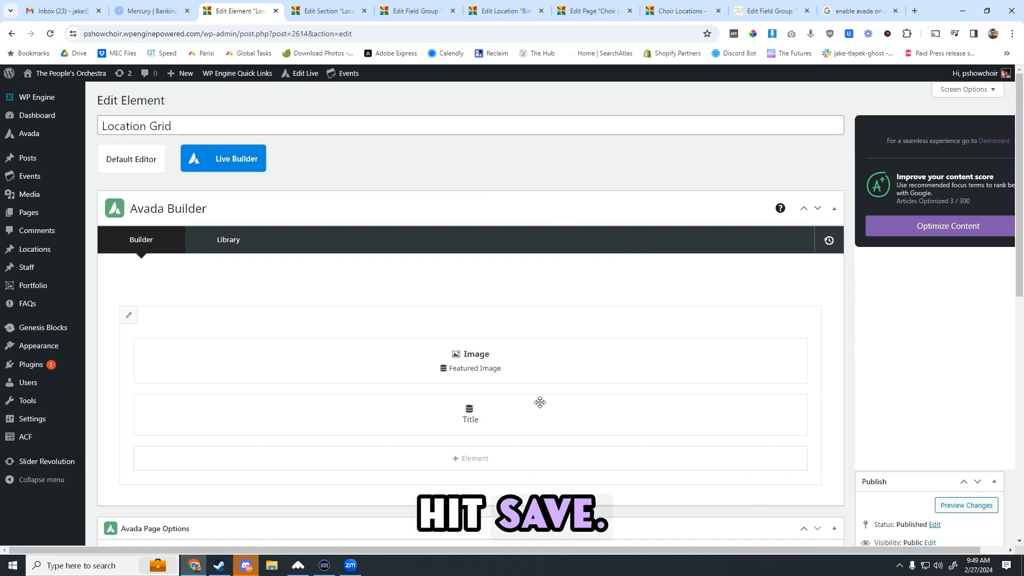
# - Add a second Title element to the card and choose ACF Text as its dynamic source
pyautogui.scroll(-1, 555, 376)
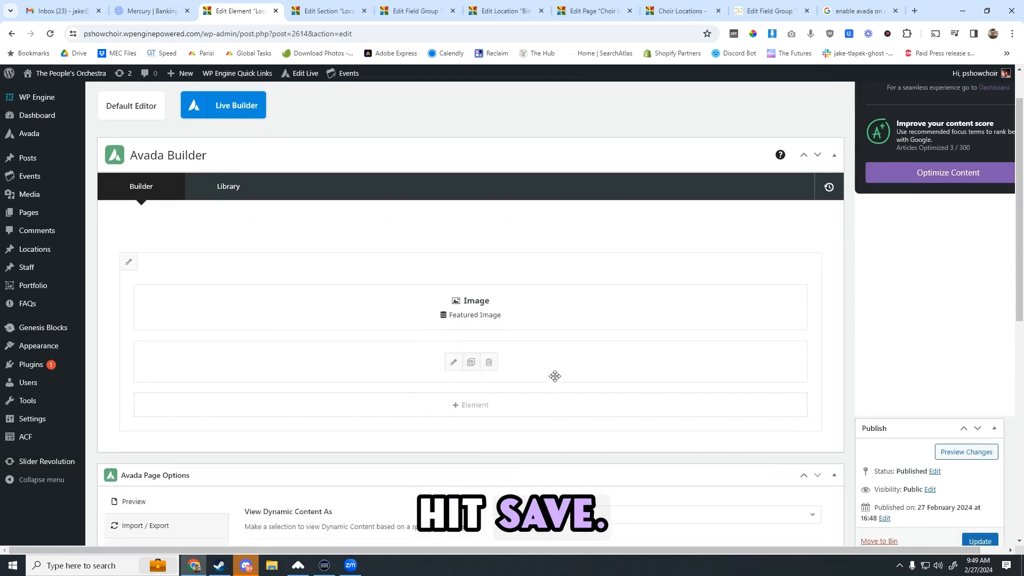
pyautogui.click(455, 408)
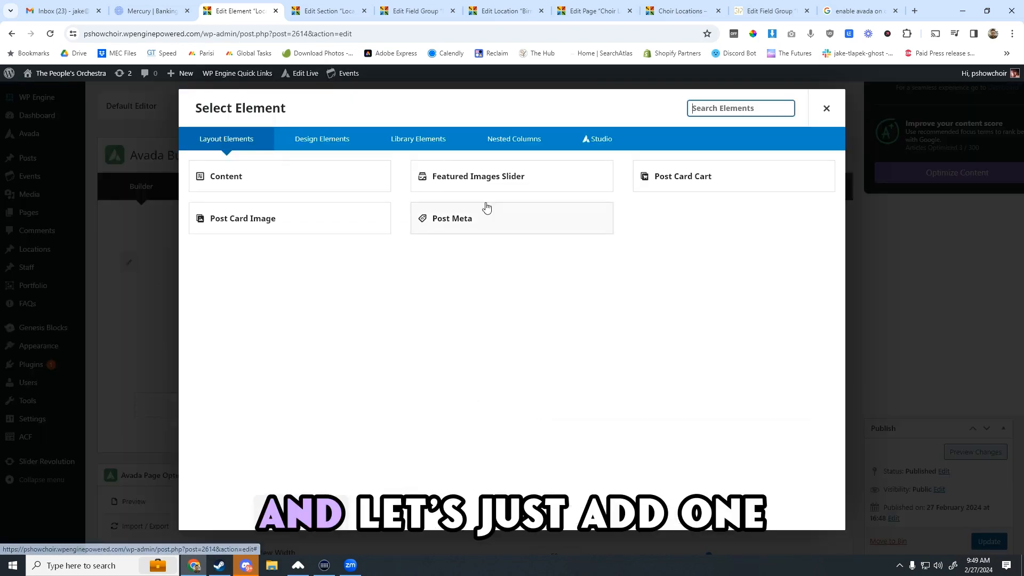
pyautogui.click(322, 140)
pyautogui.write('tit')
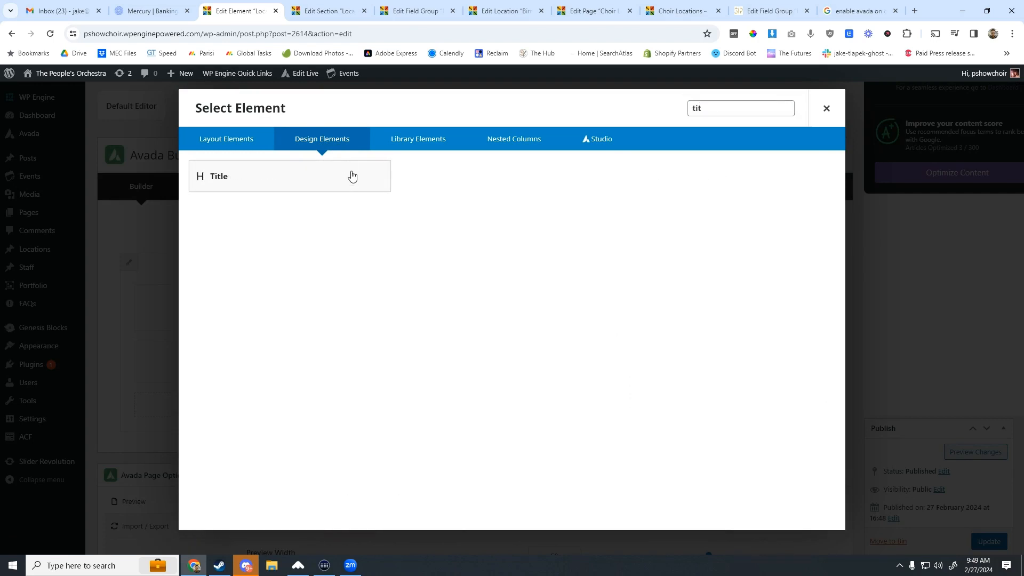
pyautogui.click(352, 177)
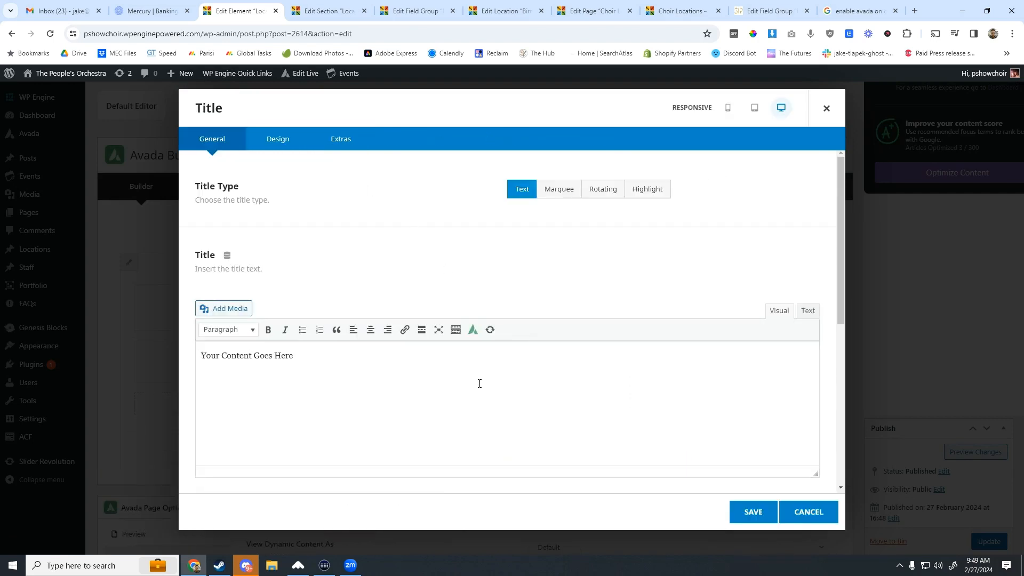
pyautogui.click(227, 255)
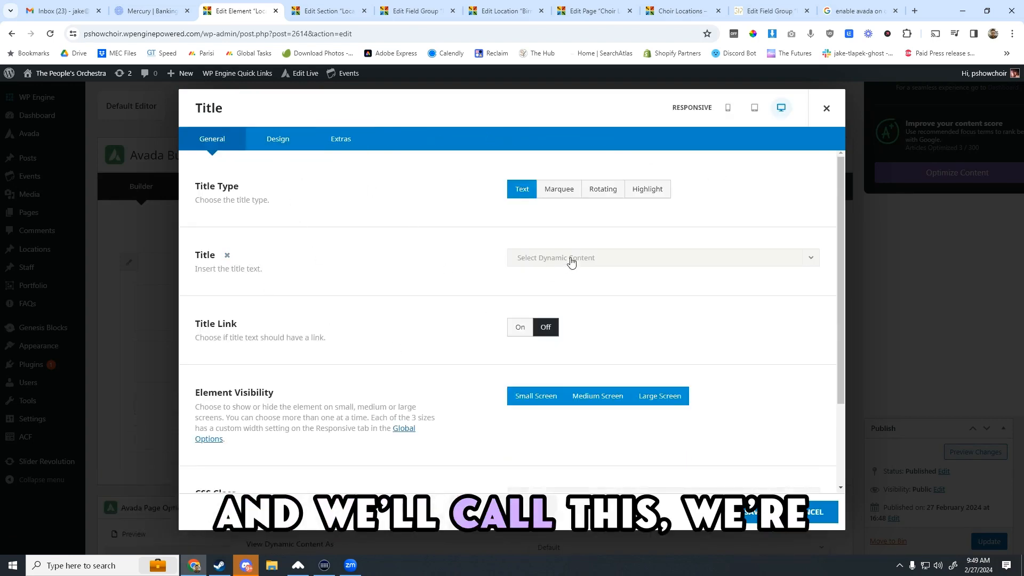
pyautogui.click(571, 258)
pyautogui.click(576, 260)
pyautogui.click(550, 261)
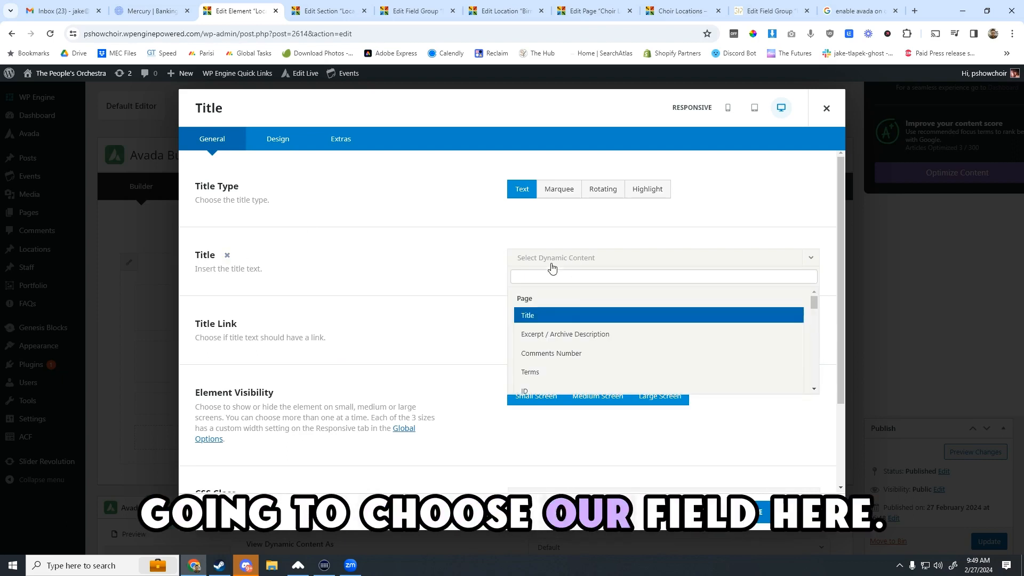
pyautogui.scroll(-2, 567, 338)
pyautogui.scroll(-10, 566, 339)
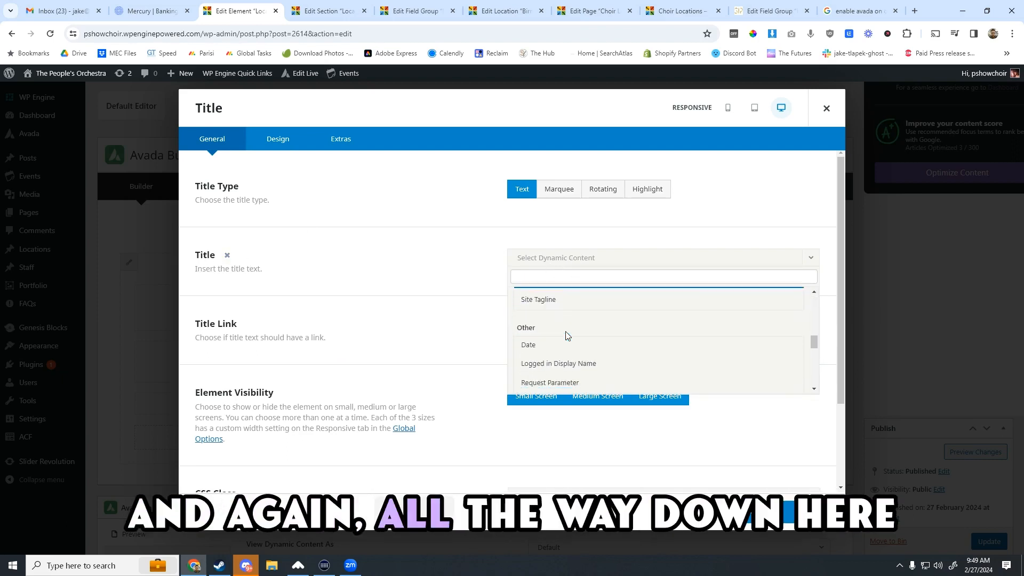
pyautogui.click(541, 297)
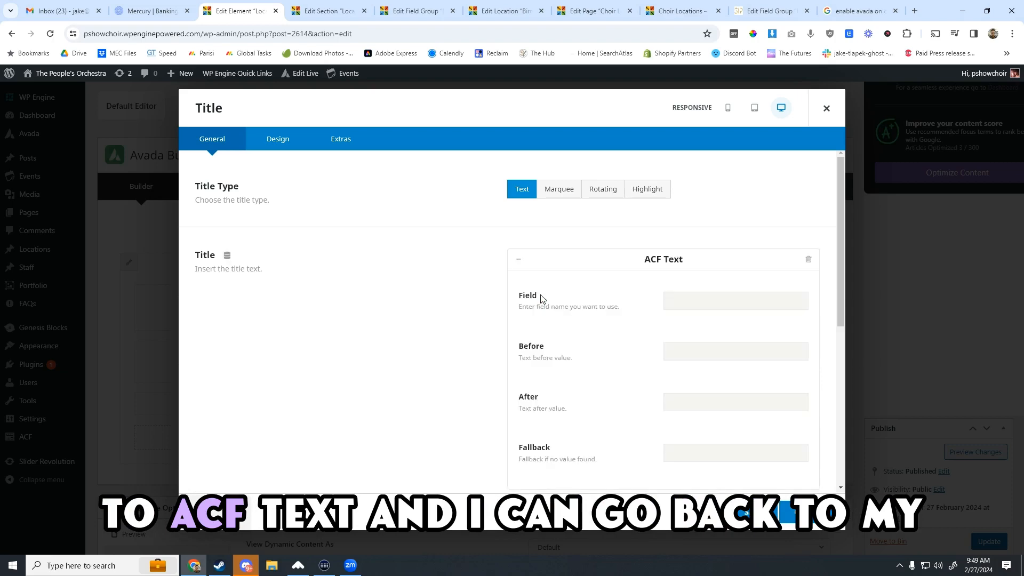
# - Look up the Meeting Day field name in the Location Information field group and enter pscl_meeting_day as the ACF Text field
pyautogui.click(511, 8)
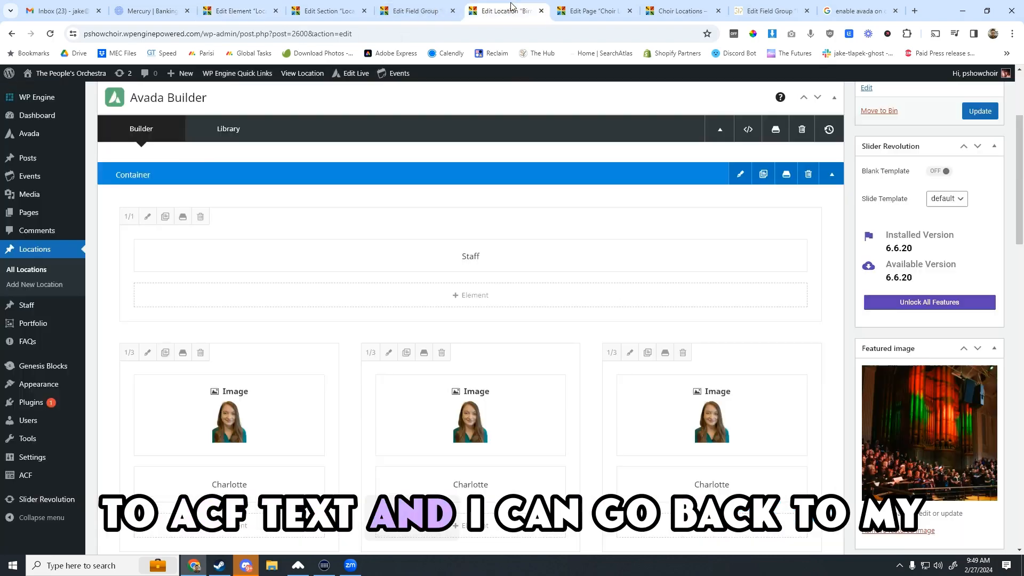
pyautogui.click(404, 9)
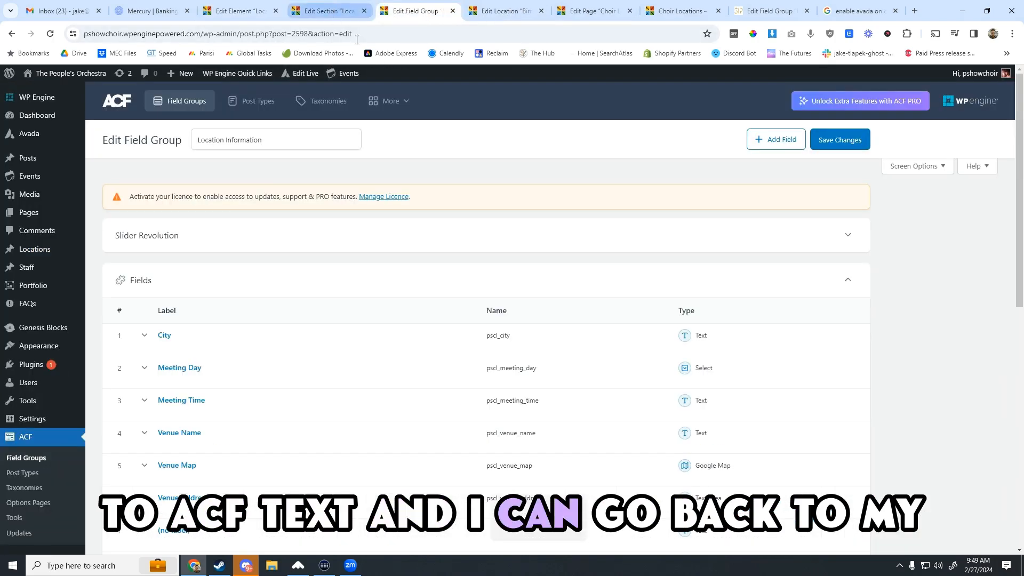
pyautogui.scroll(-1, 516, 274)
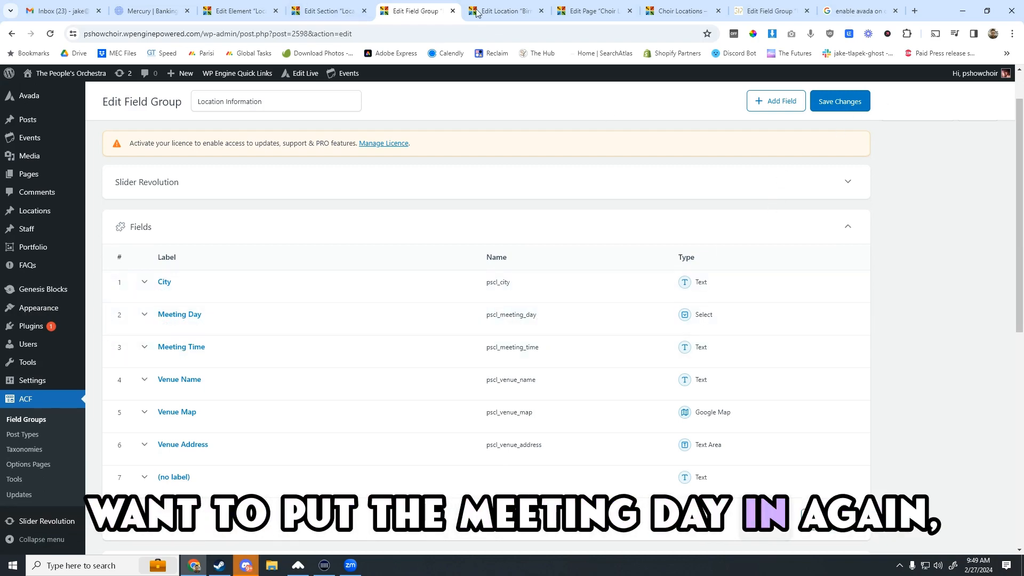
pyautogui.click(326, 11)
pyautogui.click(251, 11)
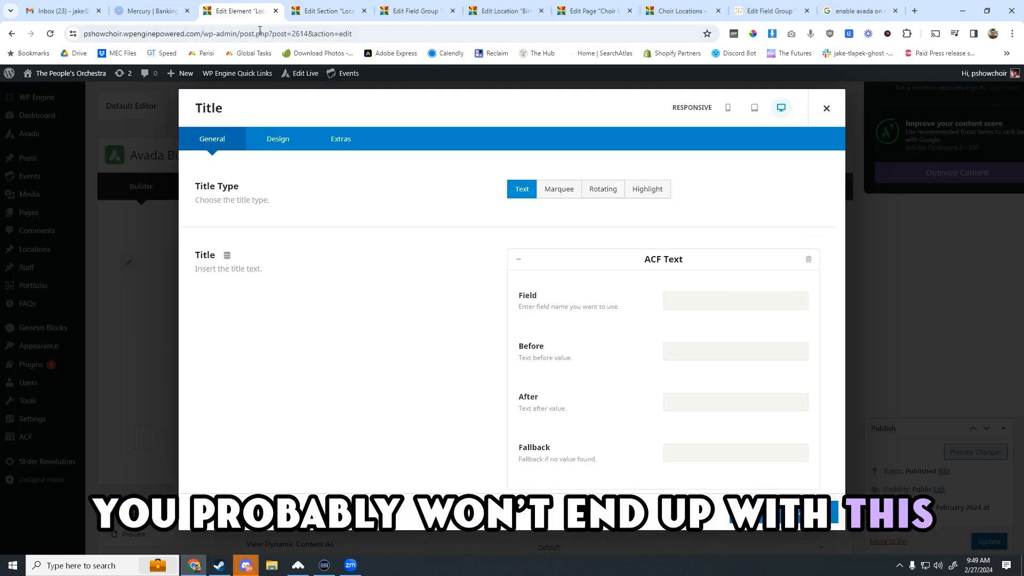
pyautogui.click(725, 301)
pyautogui.write('pscl_meeting_day')
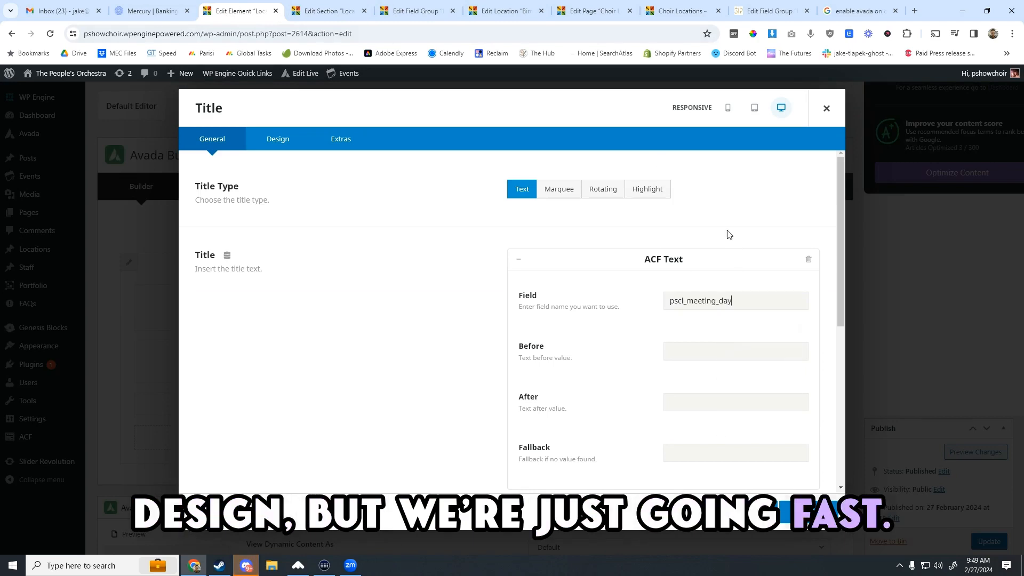
# - Set the meeting day title's HTML heading tag to H3 and save the element
pyautogui.scroll(-2, 729, 234)
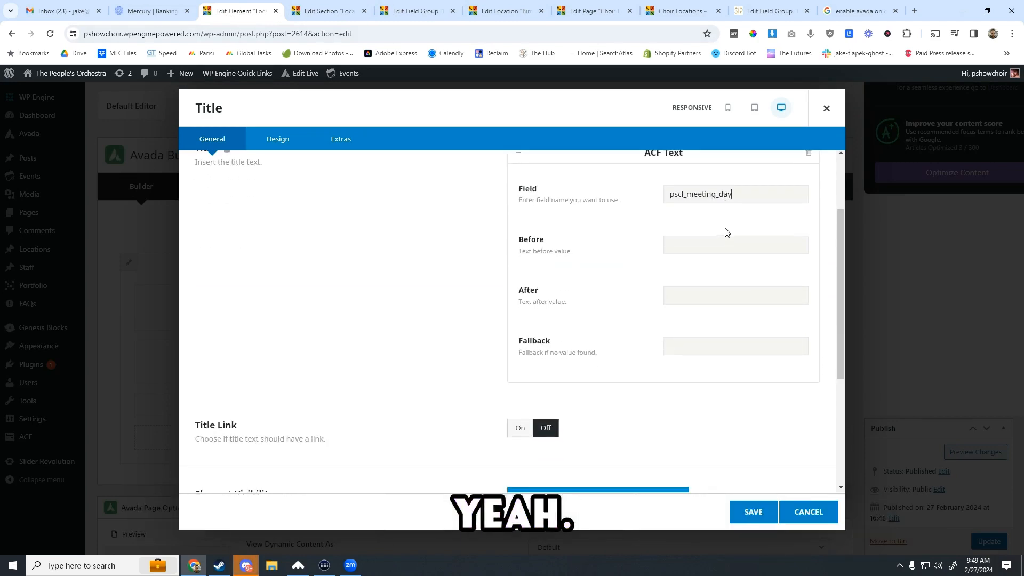
pyautogui.click(285, 140)
pyautogui.click(569, 257)
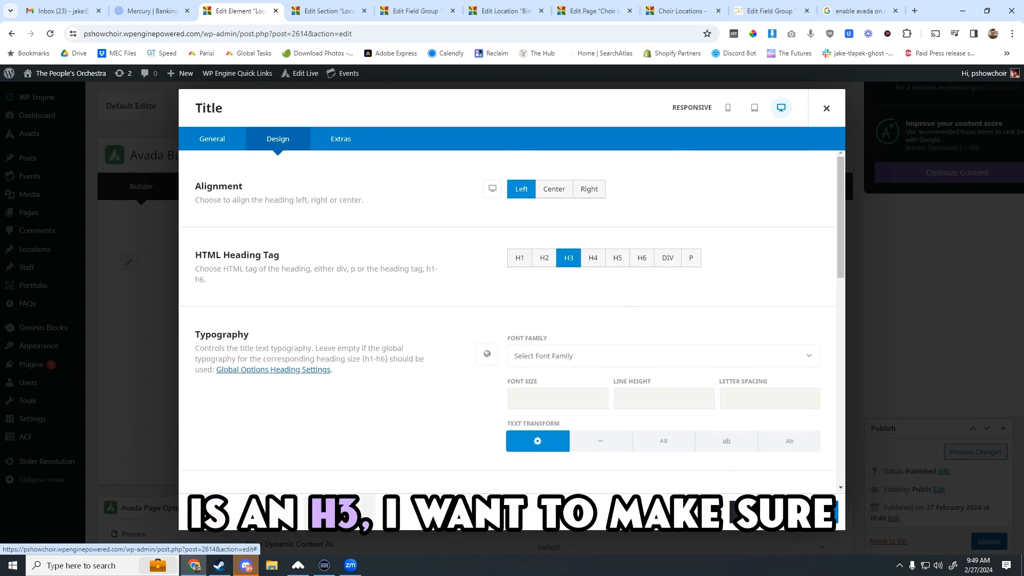
pyautogui.press('Escape')
# - Check which HTML heading tag the card's location title uses
pyautogui.click(449, 366)
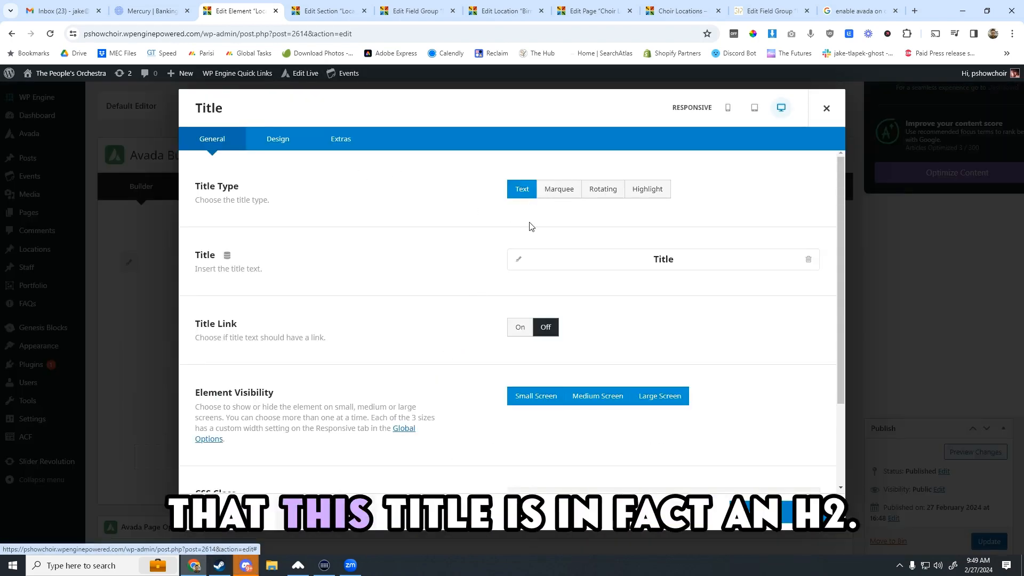
pyautogui.click(277, 140)
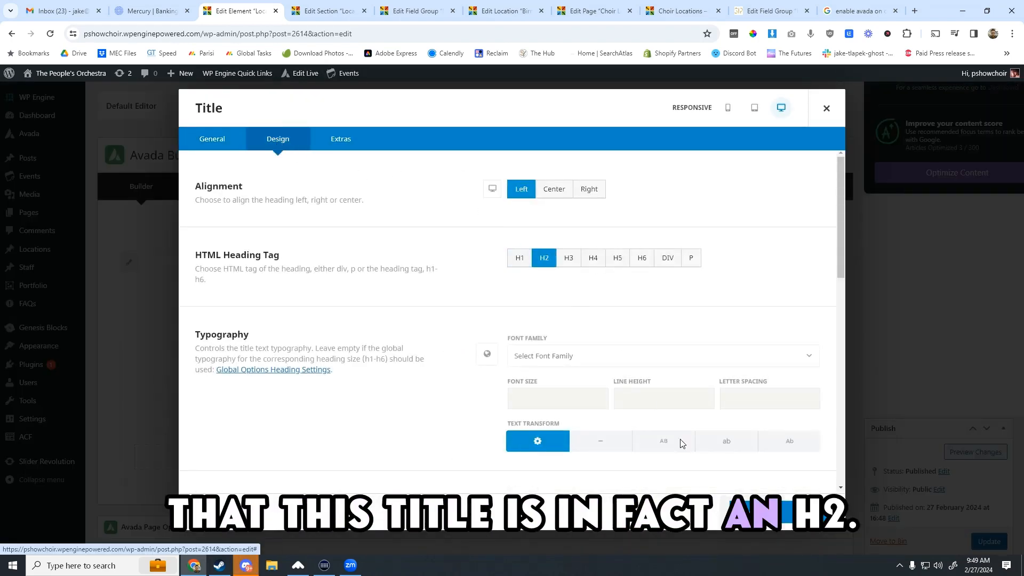
pyautogui.press('Escape')
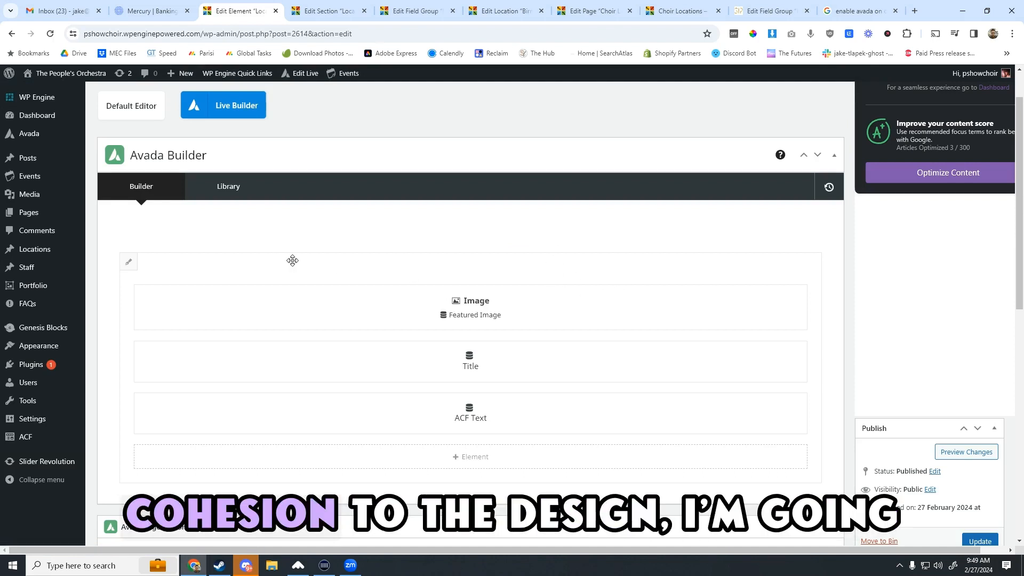
# - Set the card column's link URL to the dynamic Permalink
pyautogui.click(128, 263)
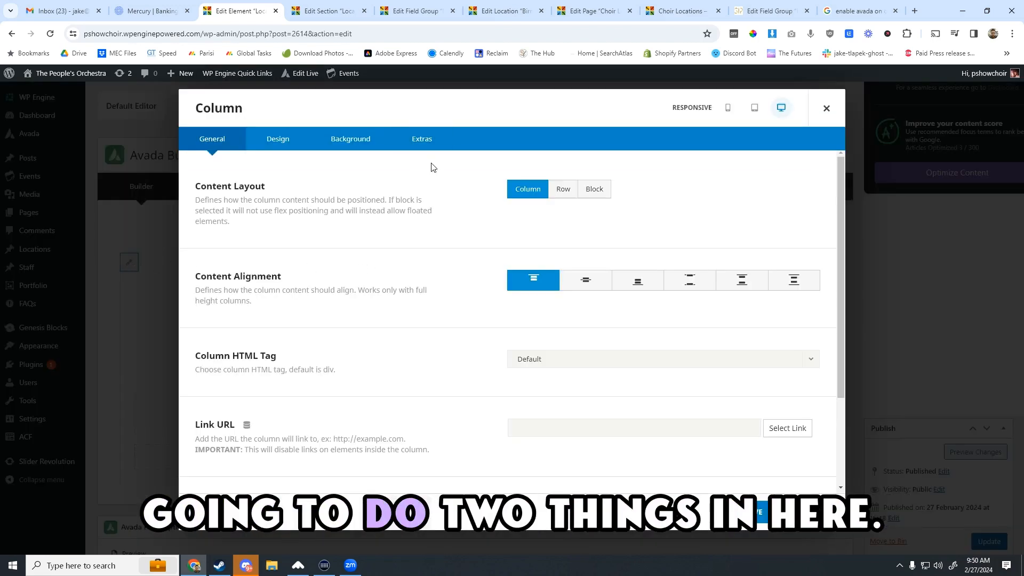
pyautogui.scroll(-2, 384, 273)
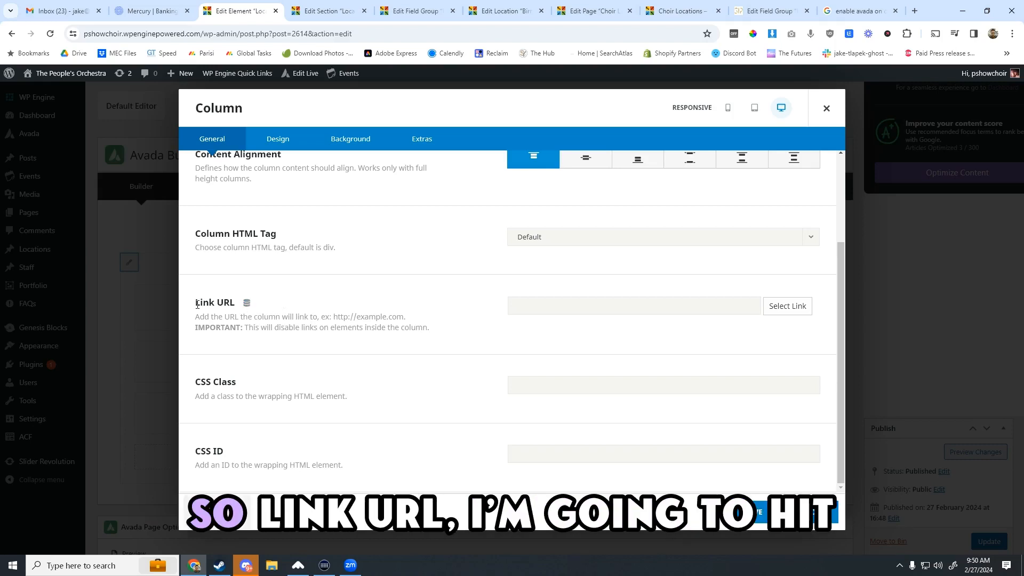
pyautogui.click(634, 306)
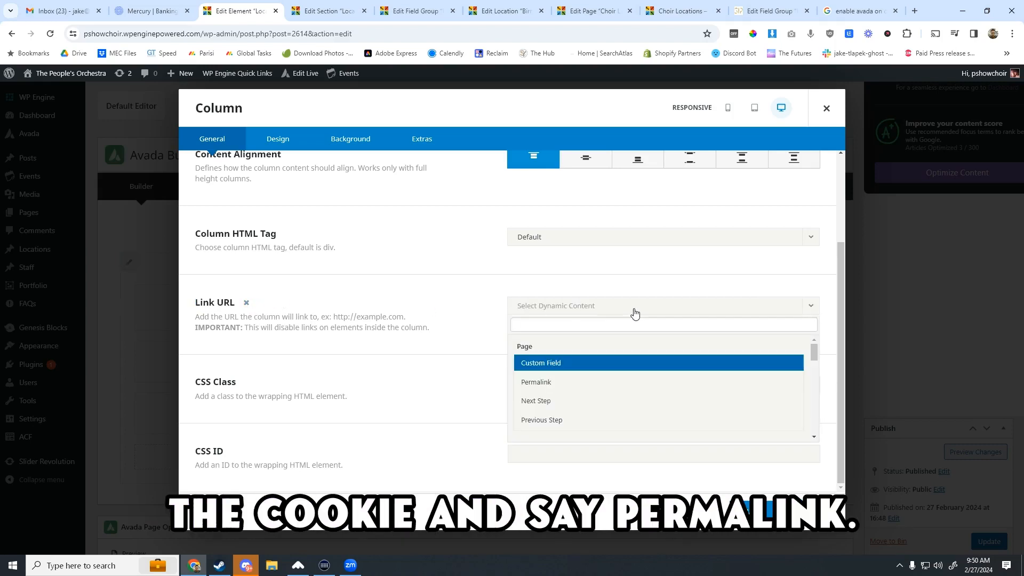
pyautogui.click(543, 382)
pyautogui.click(802, 310)
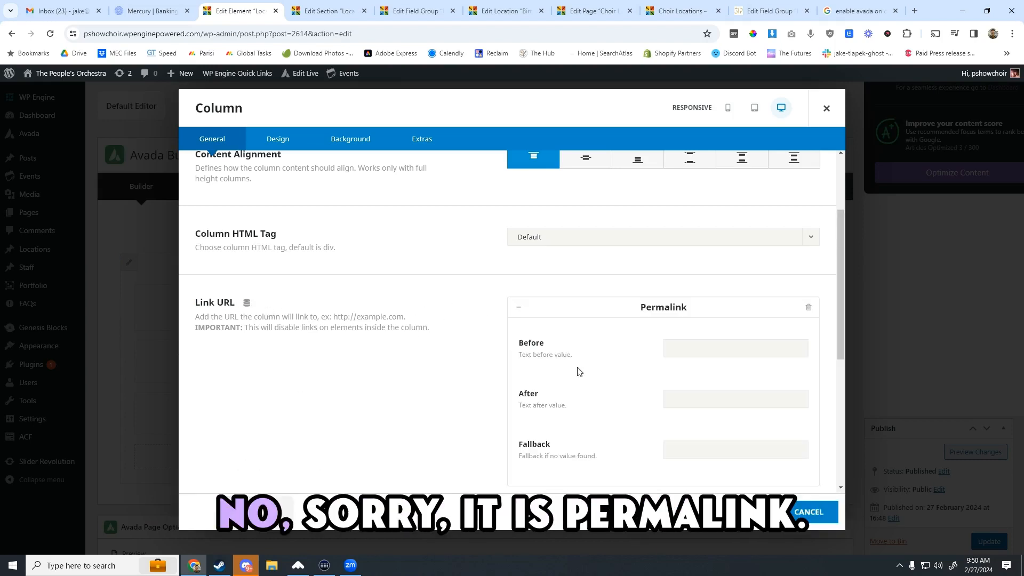
pyautogui.scroll(-1, 457, 331)
pyautogui.scroll(3, 462, 311)
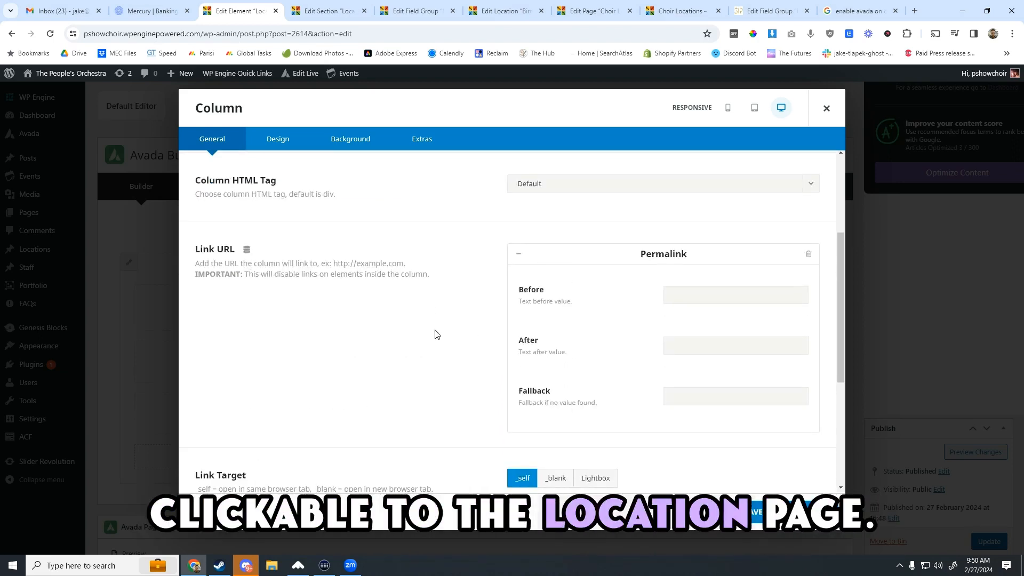
# - Set the column's background color to the dark blue global Color 6 and save the column
pyautogui.click(357, 146)
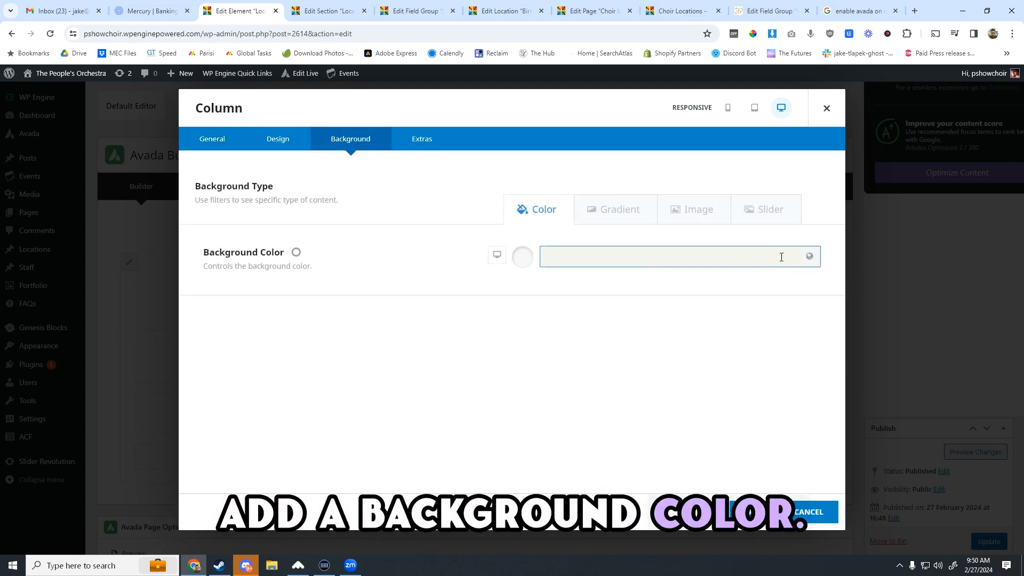
pyautogui.click(808, 256)
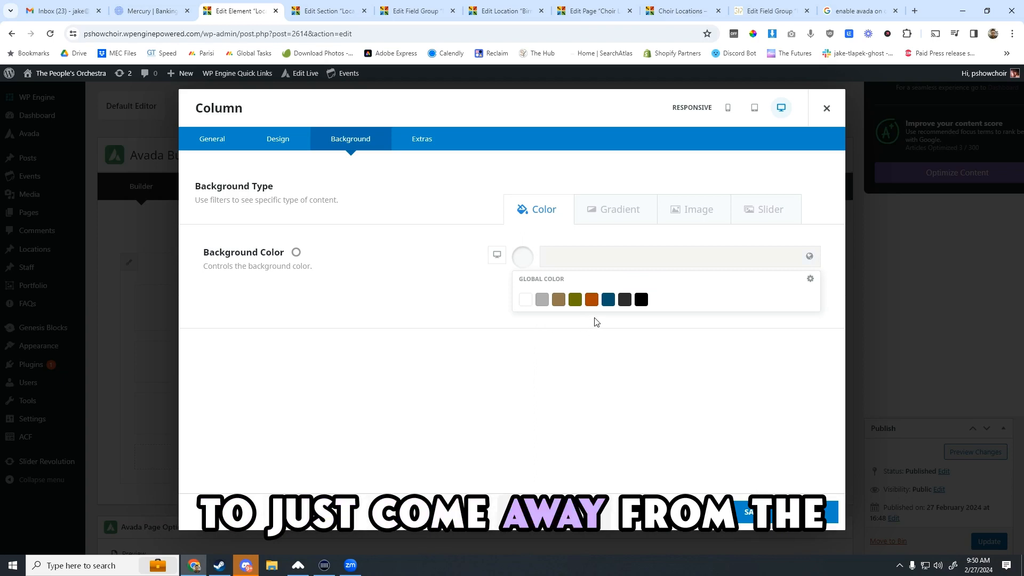
pyautogui.click(609, 300)
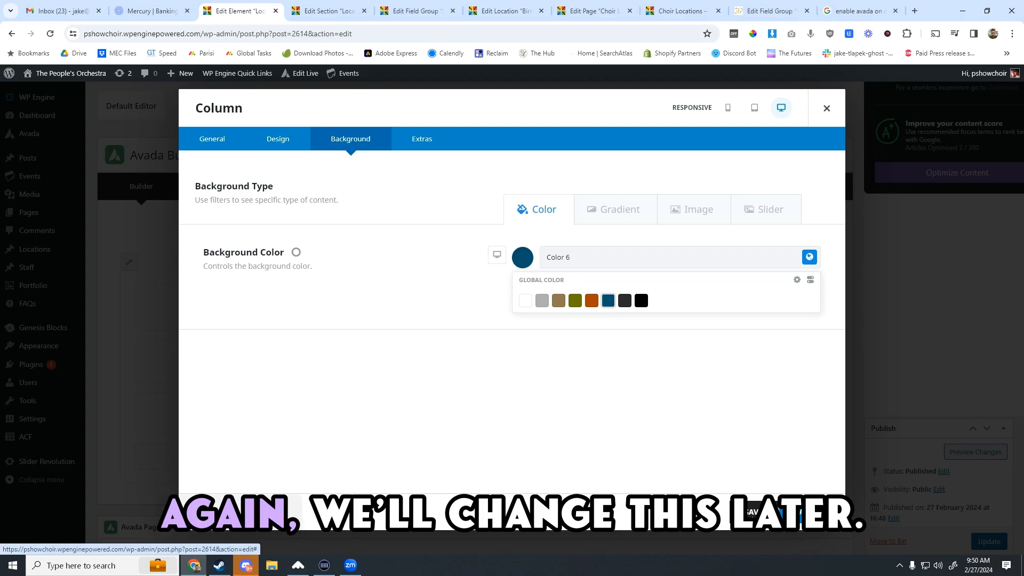
pyautogui.click(763, 512)
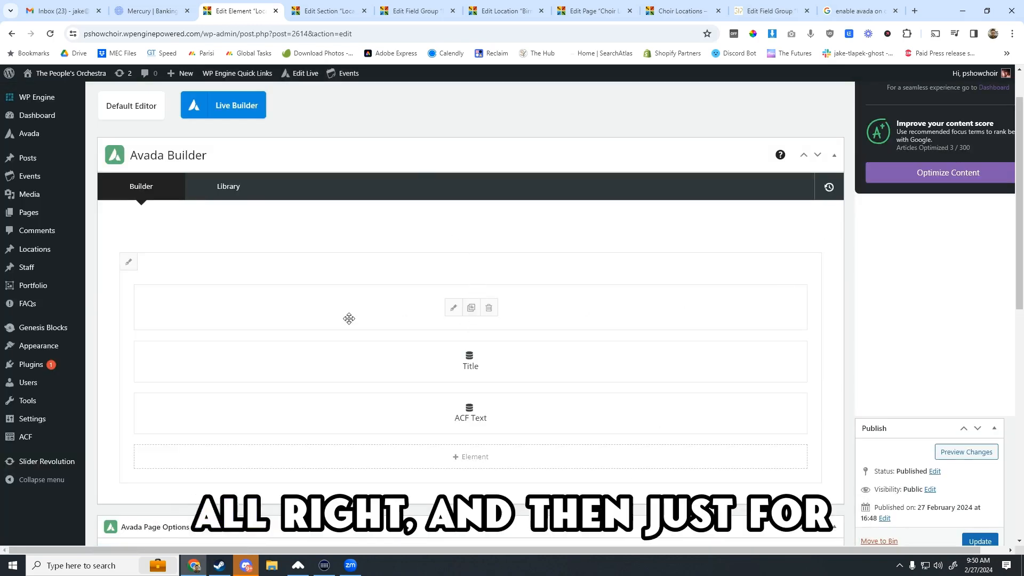
# - Set the card column's padding to 20px on all four sides, then save the column and update the post card
pyautogui.click(128, 262)
pyautogui.click(301, 140)
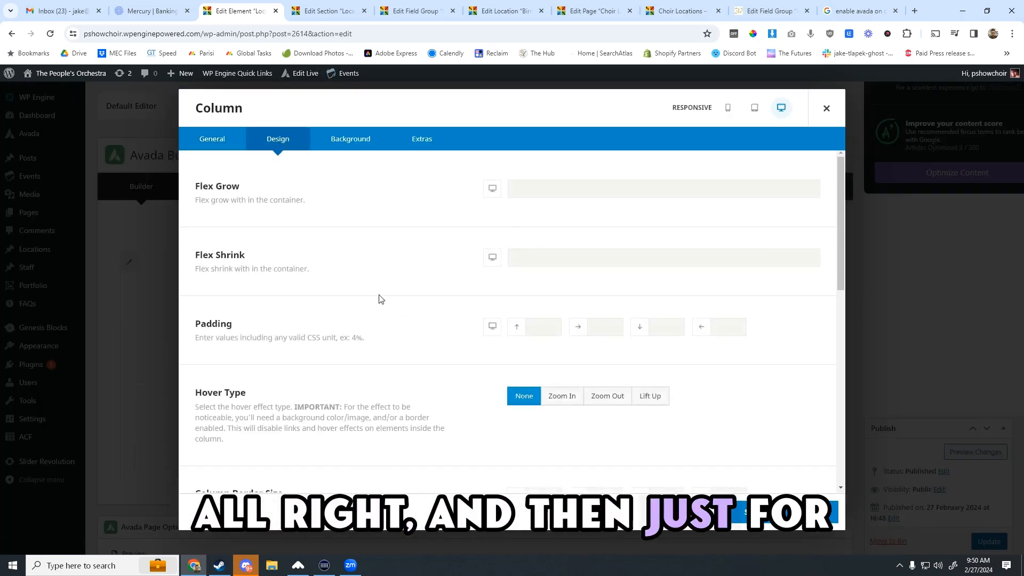
pyautogui.click(540, 326)
pyautogui.write('20px')
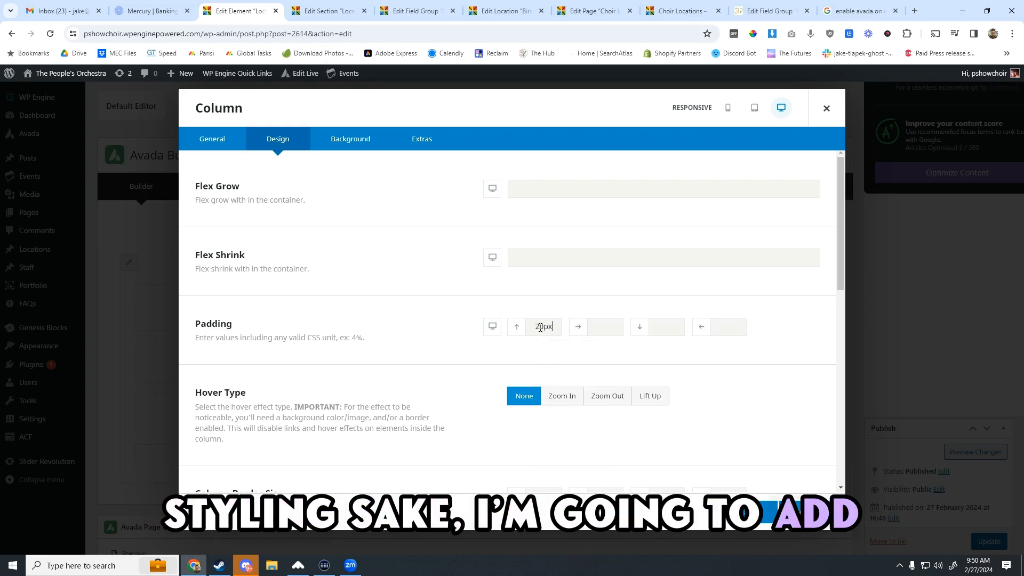
pyautogui.doubleClick(543, 321)
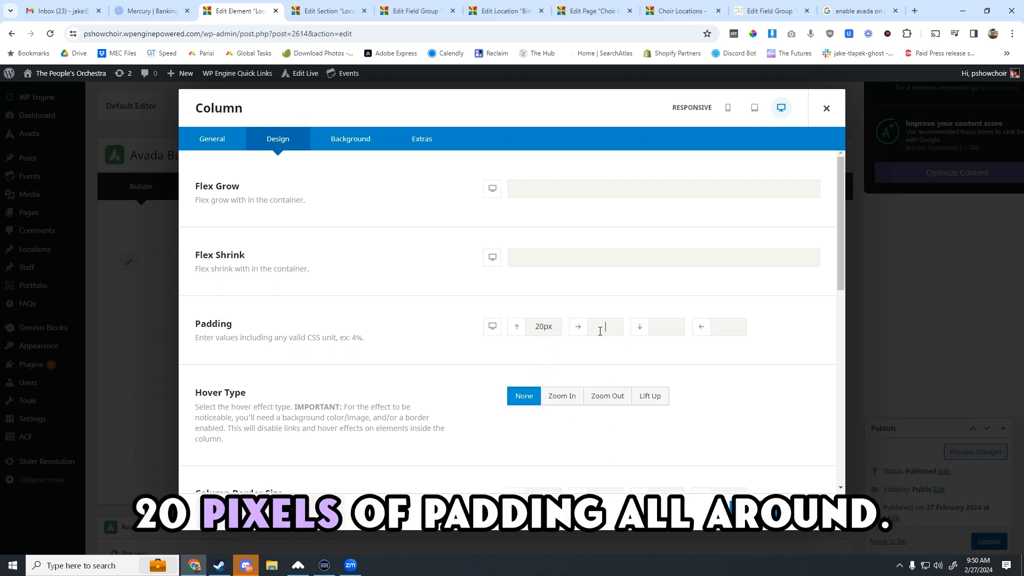
pyautogui.write('20px')
pyautogui.click(665, 328)
pyautogui.hotkey('ctrl', 'v')
pyautogui.click(726, 329)
pyautogui.hotkey('ctrl', 'v')
pyautogui.click(768, 509)
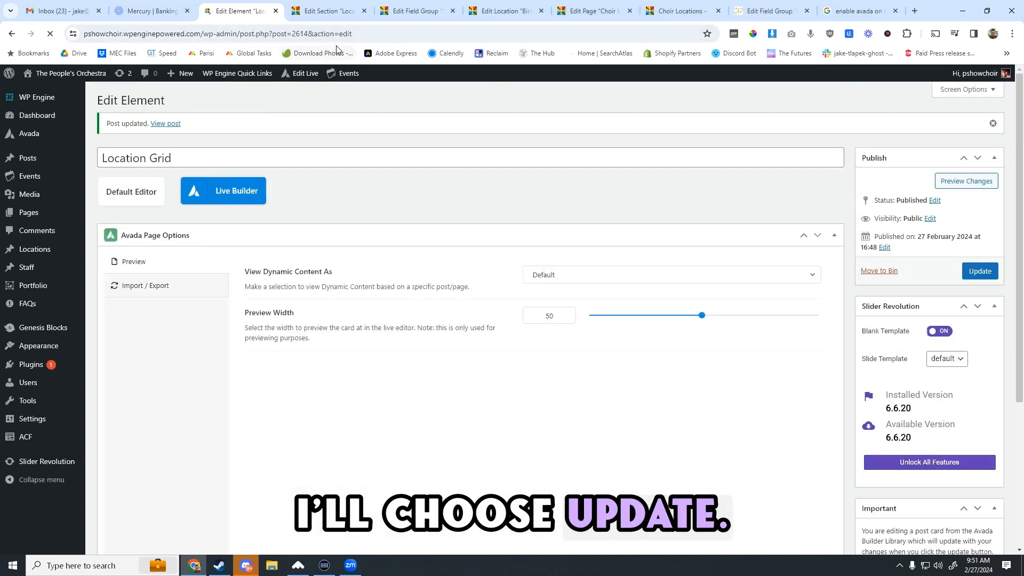
# - Return to the editor of the Choir Locations page and reload it
pyautogui.click(325, 11)
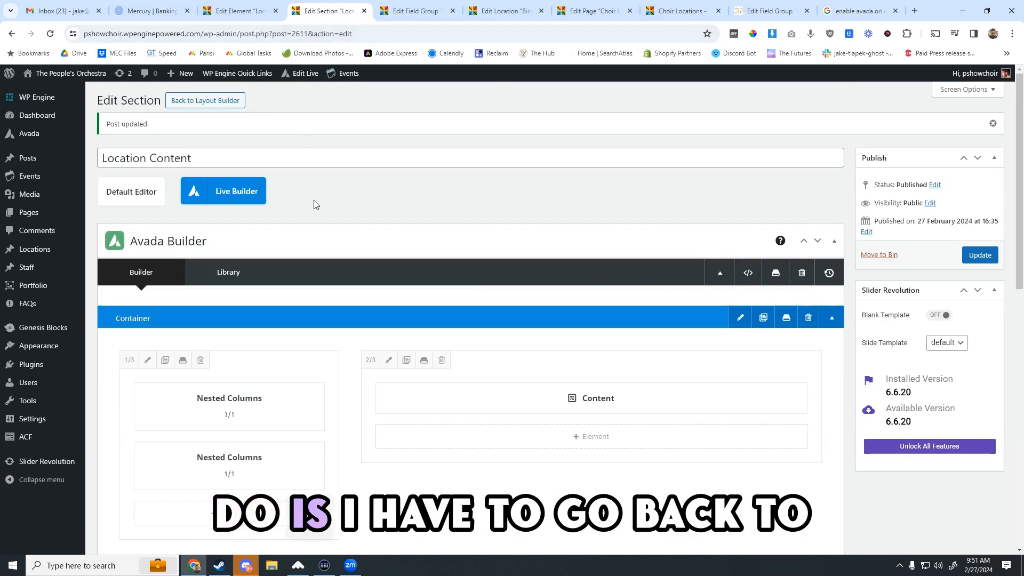
pyautogui.click(410, 10)
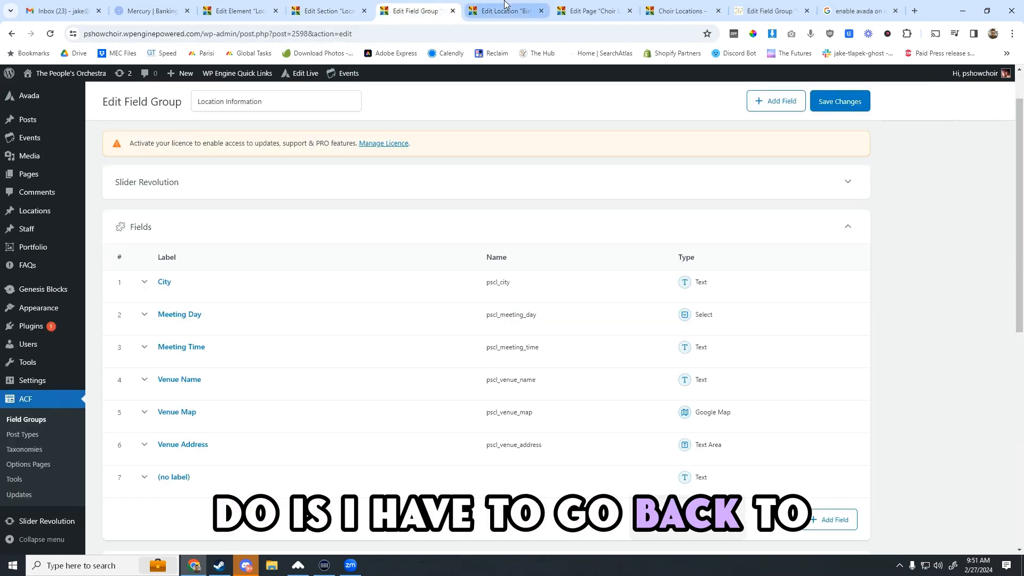
pyautogui.click(692, 6)
pyautogui.click(611, 14)
pyautogui.click(648, 11)
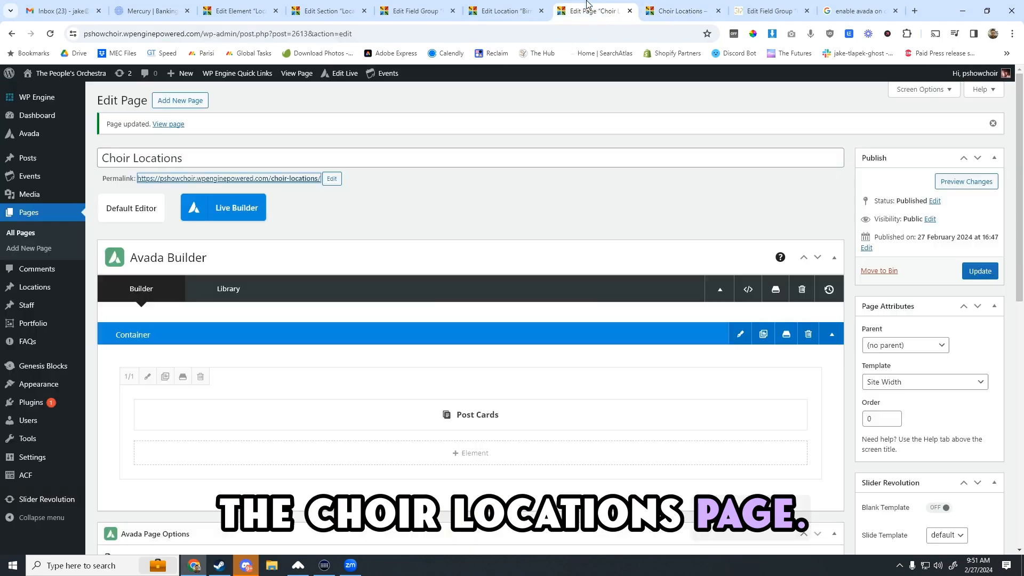
pyautogui.click(570, 12)
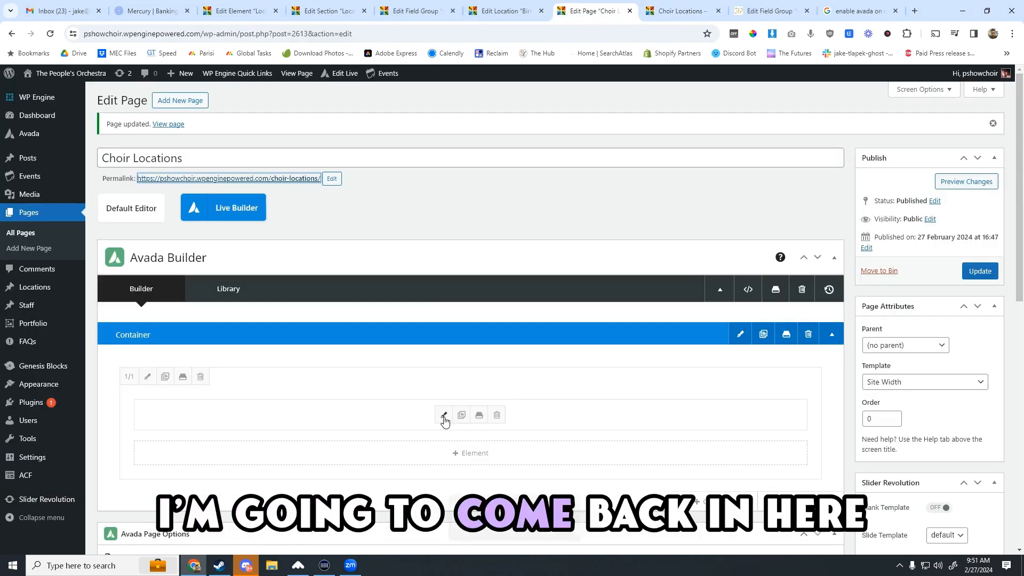
pyautogui.press('F5')
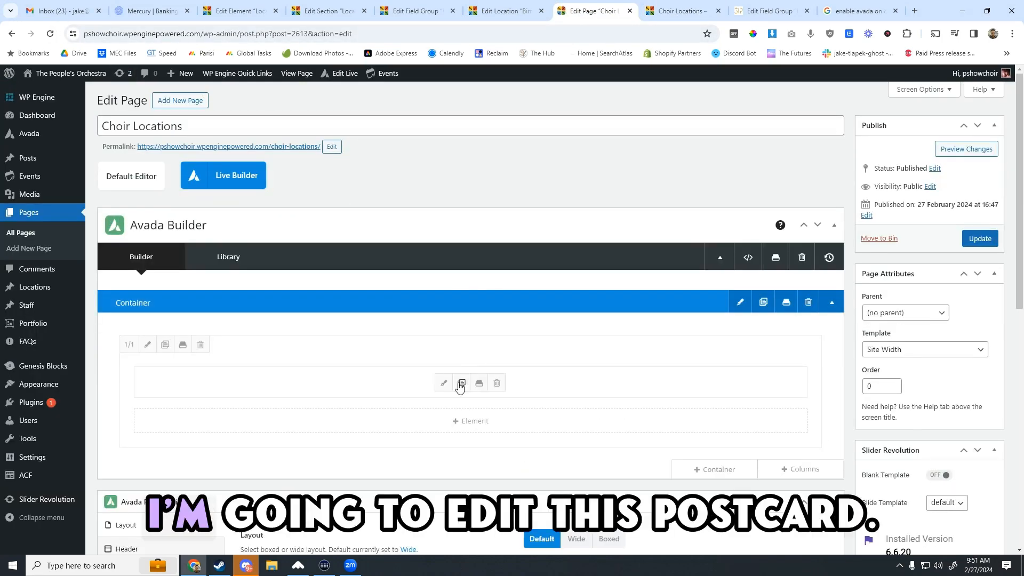
# - Set the Post Cards element to use the Location Grid card, update the page, and view the live Choir Locations page
pyautogui.click(443, 383)
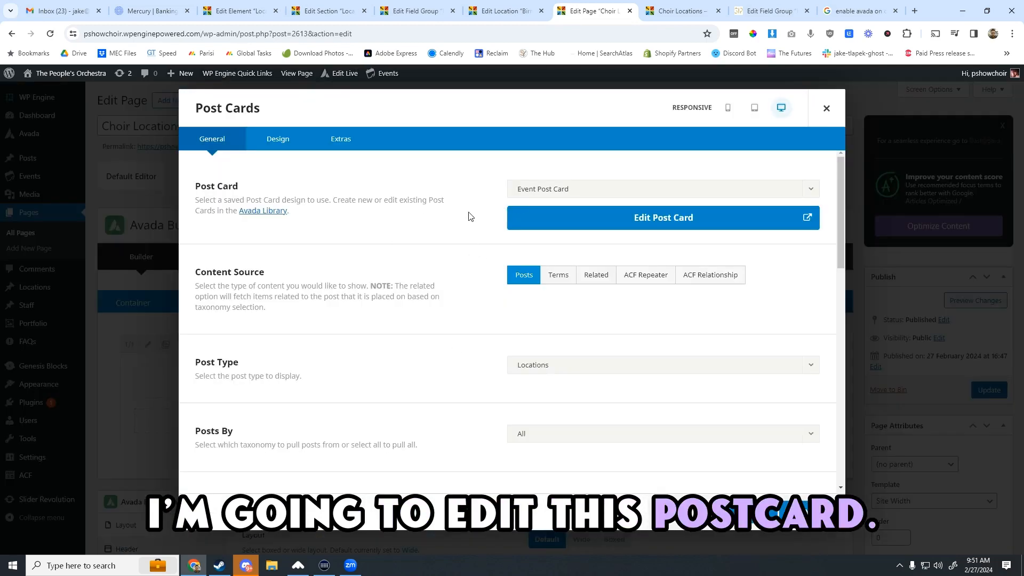
pyautogui.click(542, 191)
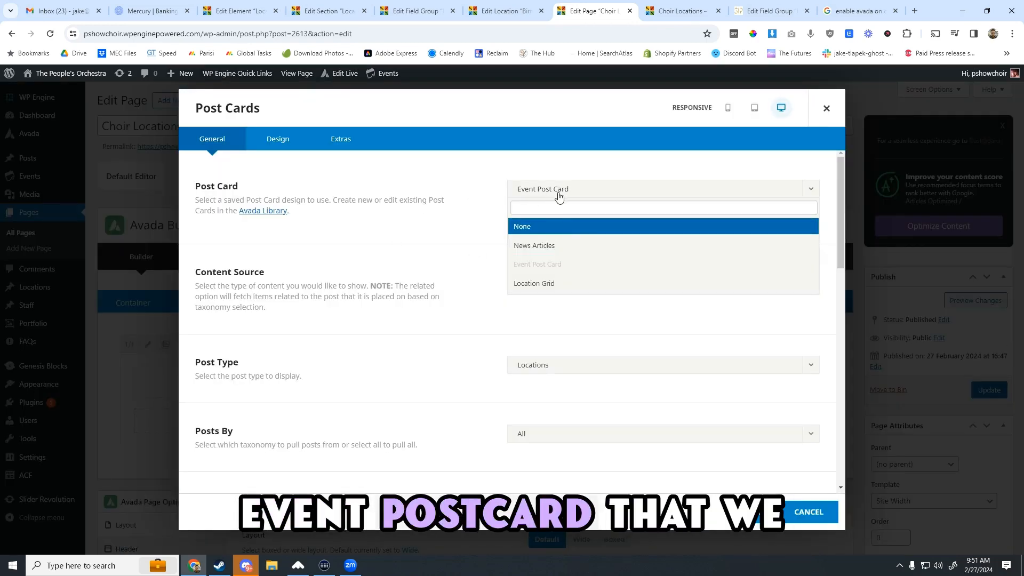
pyautogui.click(534, 283)
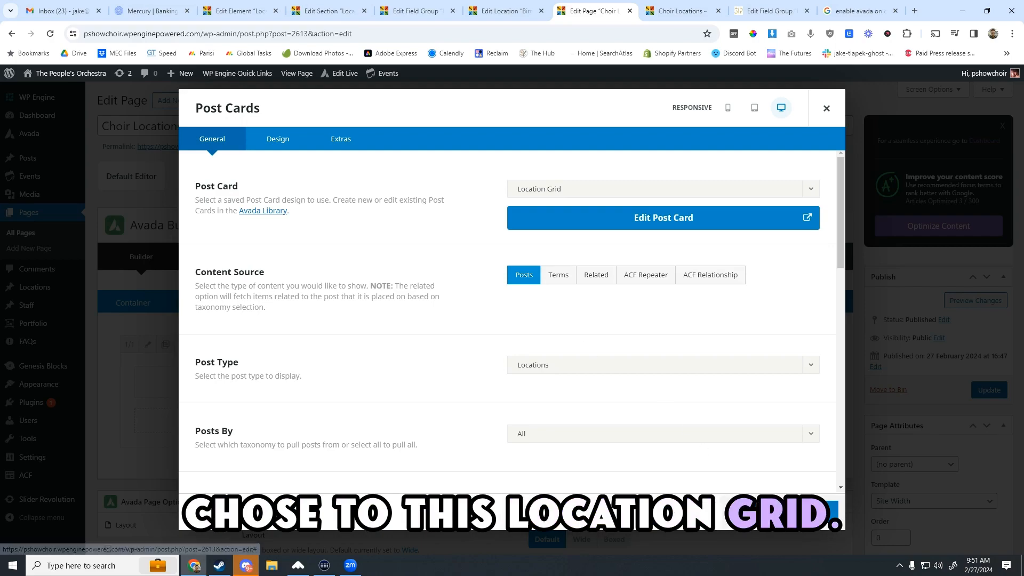
pyautogui.click(749, 513)
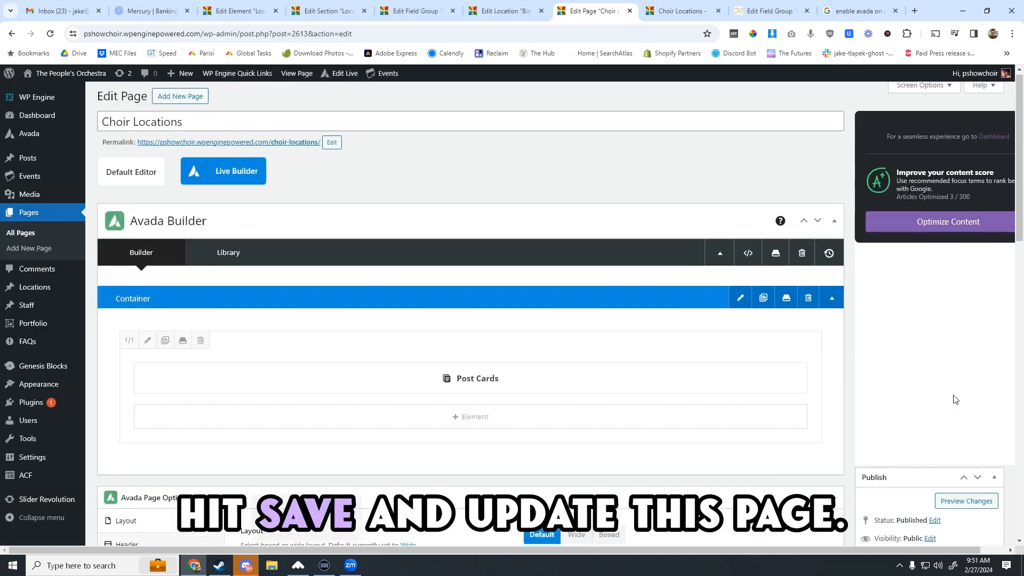
pyautogui.scroll(-6, 954, 399)
pyautogui.click(972, 533)
pyautogui.scroll(1, 767, 224)
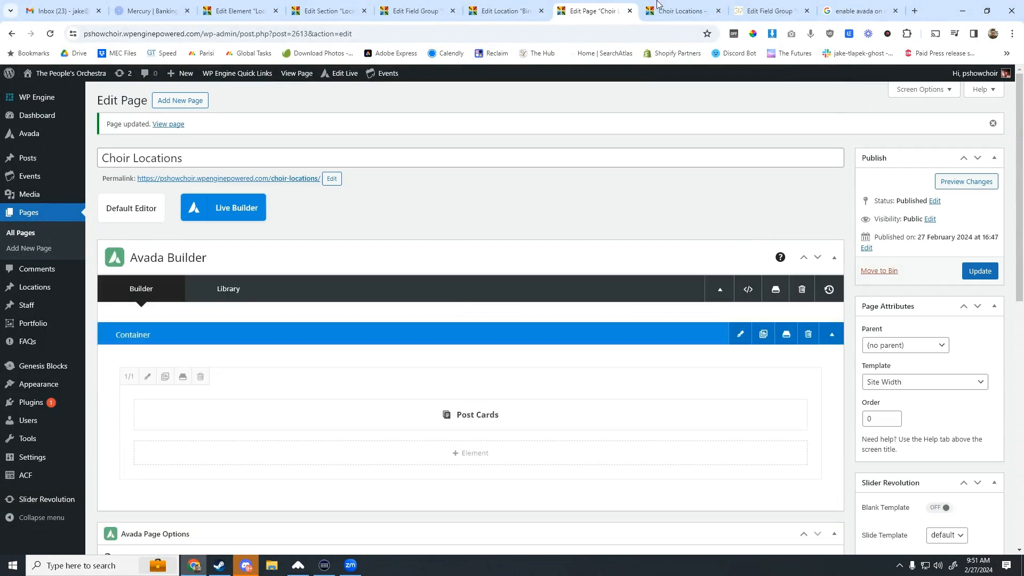
pyautogui.click(657, 6)
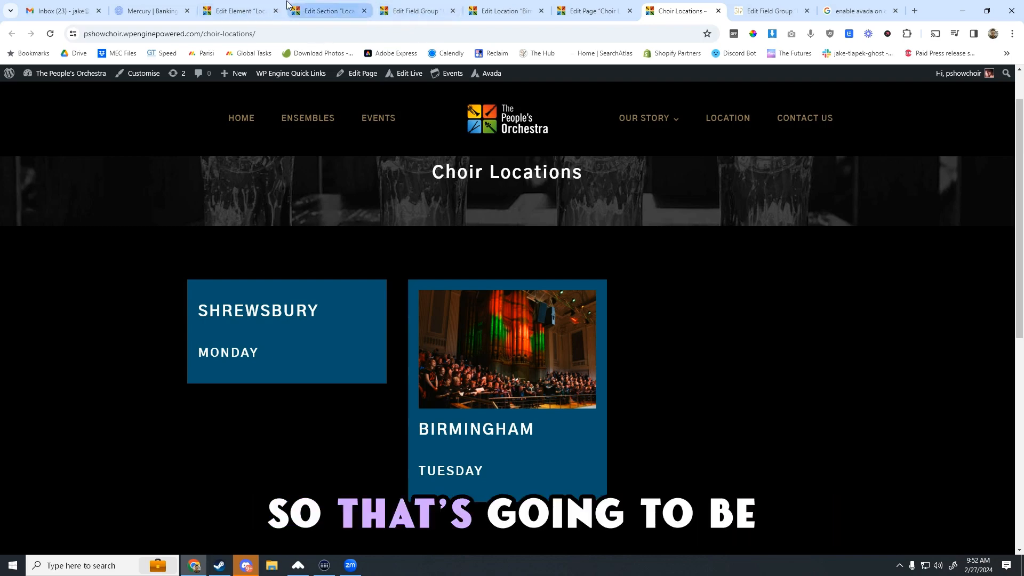
# - In the Location Information field group, set the unlabeled seventh field's type to Radio Button
pyautogui.click(418, 12)
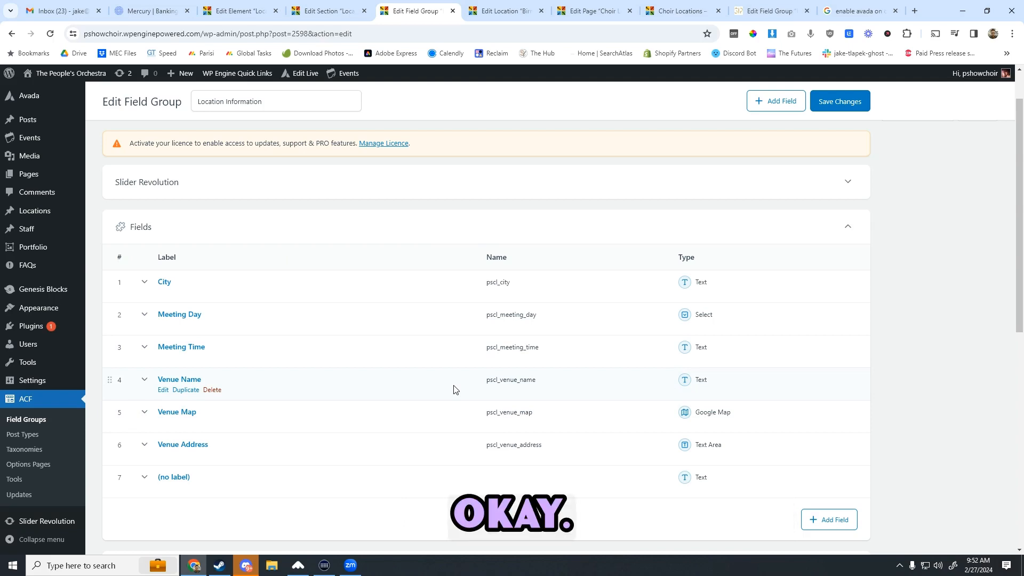
pyautogui.scroll(-2, 563, 439)
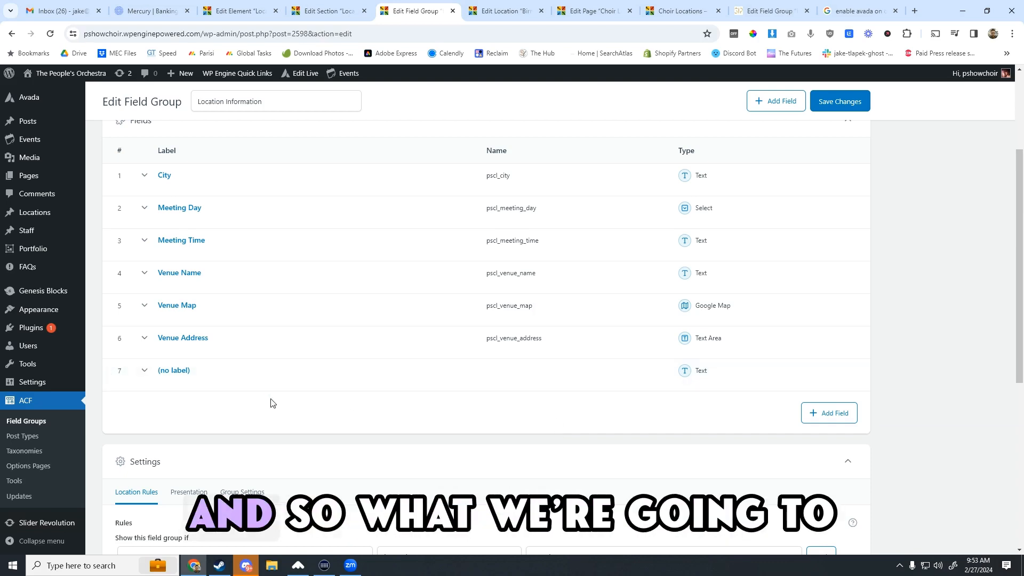
pyautogui.click(261, 375)
pyautogui.scroll(-1, 373, 400)
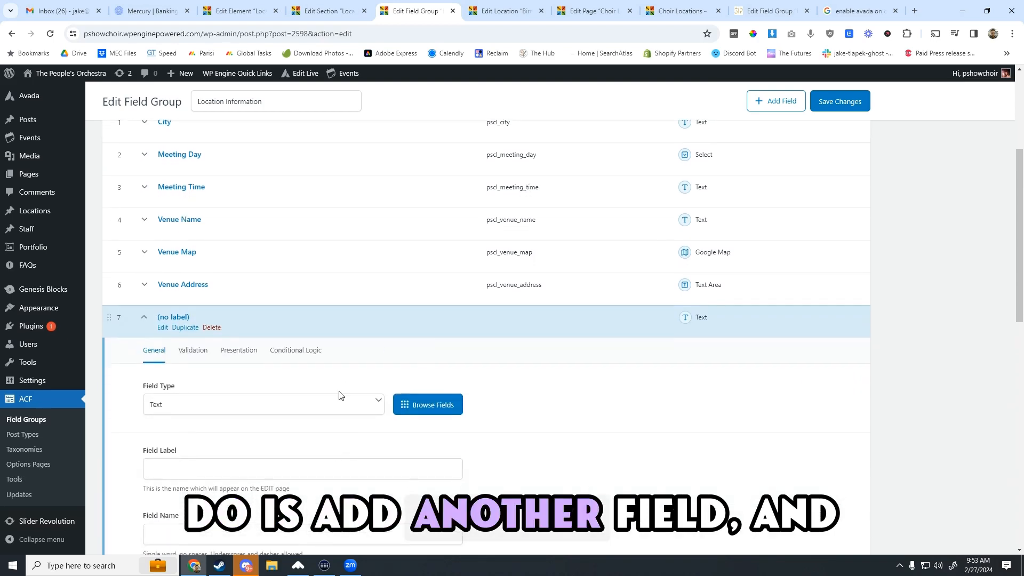
pyautogui.click(378, 402)
pyautogui.scroll(-2, 298, 434)
pyautogui.scroll(-5, 251, 403)
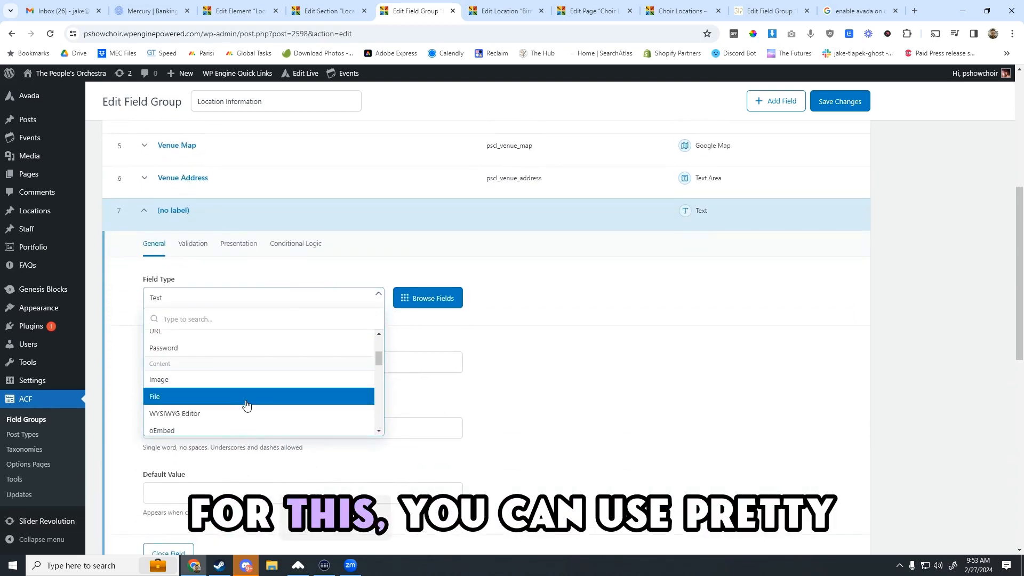
pyautogui.scroll(-1, 256, 394)
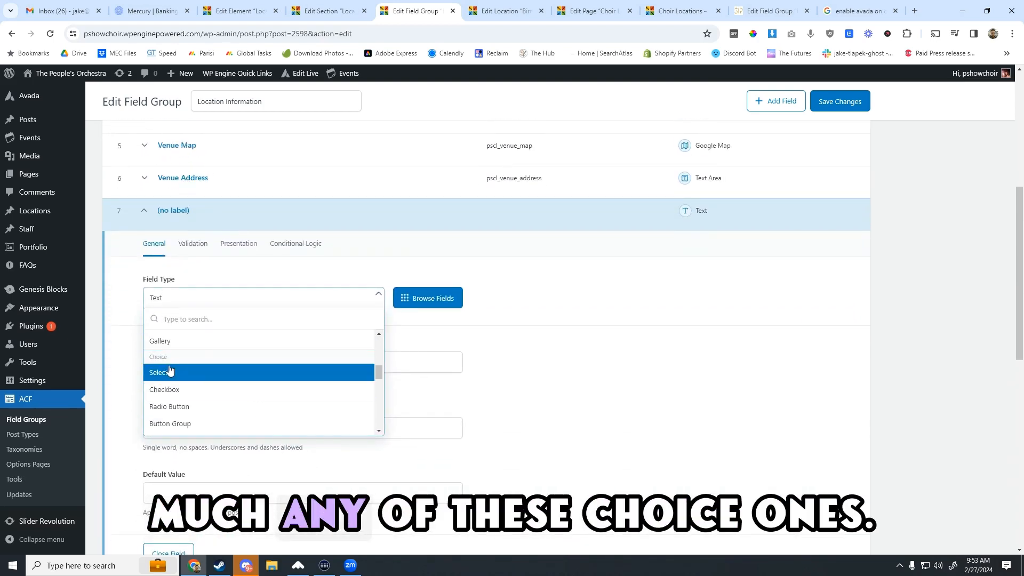
pyautogui.scroll(-3, 206, 370)
pyautogui.scroll(2, 232, 379)
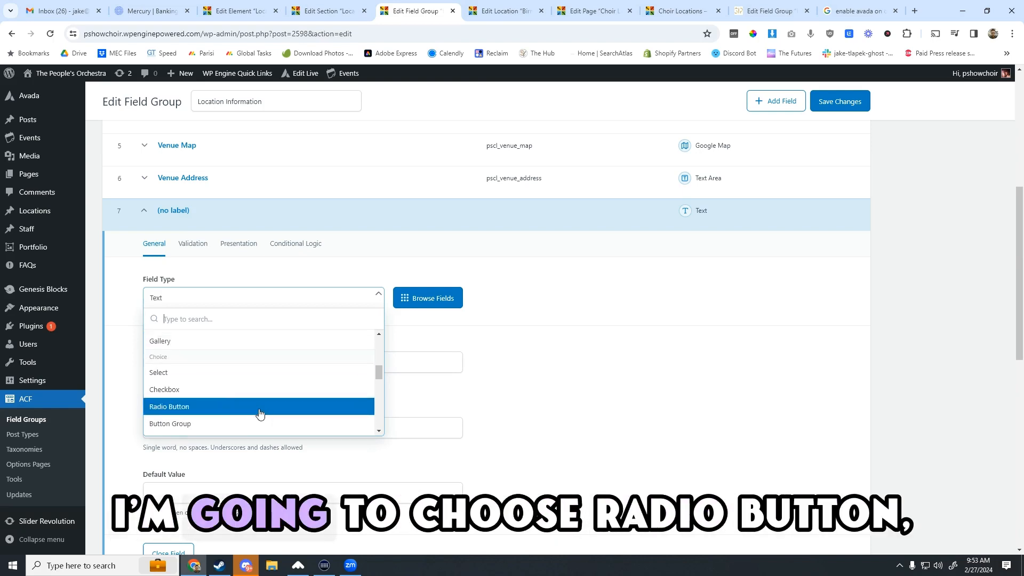
pyautogui.click(195, 408)
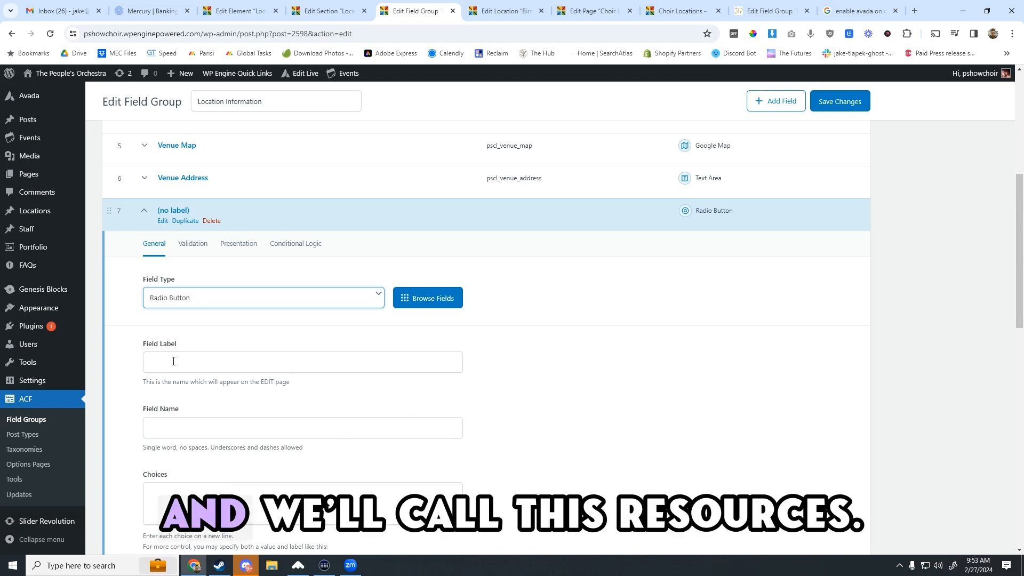
# - Label the new radio button field Resources and set its field name to pscl_resources_enable
pyautogui.write('Resources')
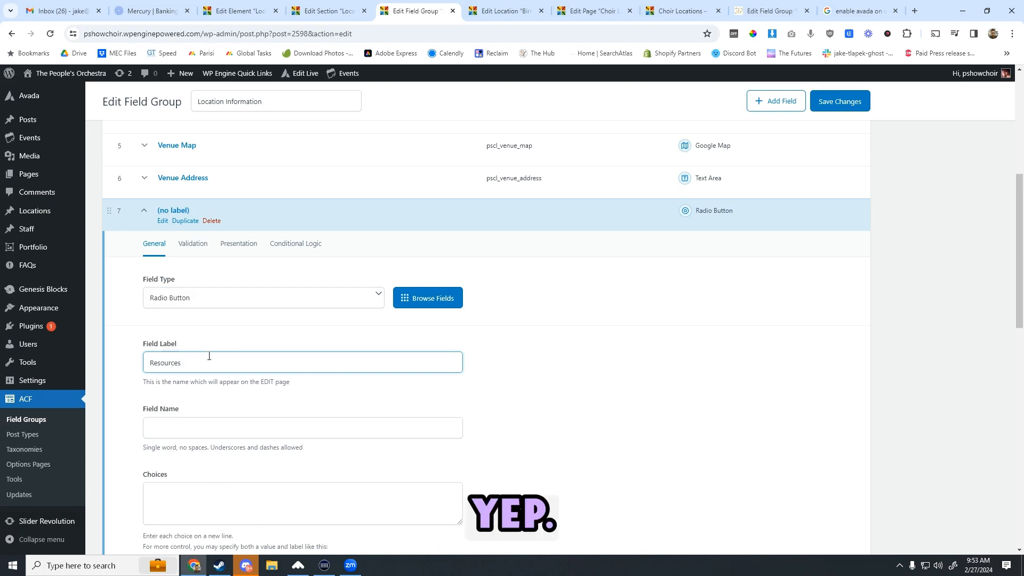
pyautogui.click(149, 428)
pyautogui.write('ps')
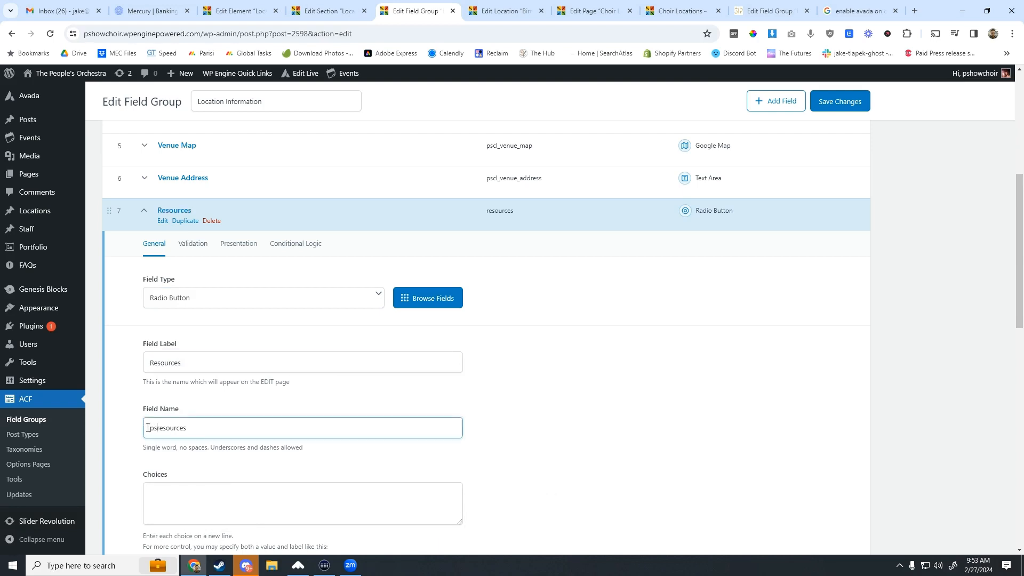
pyautogui.write('cl_')
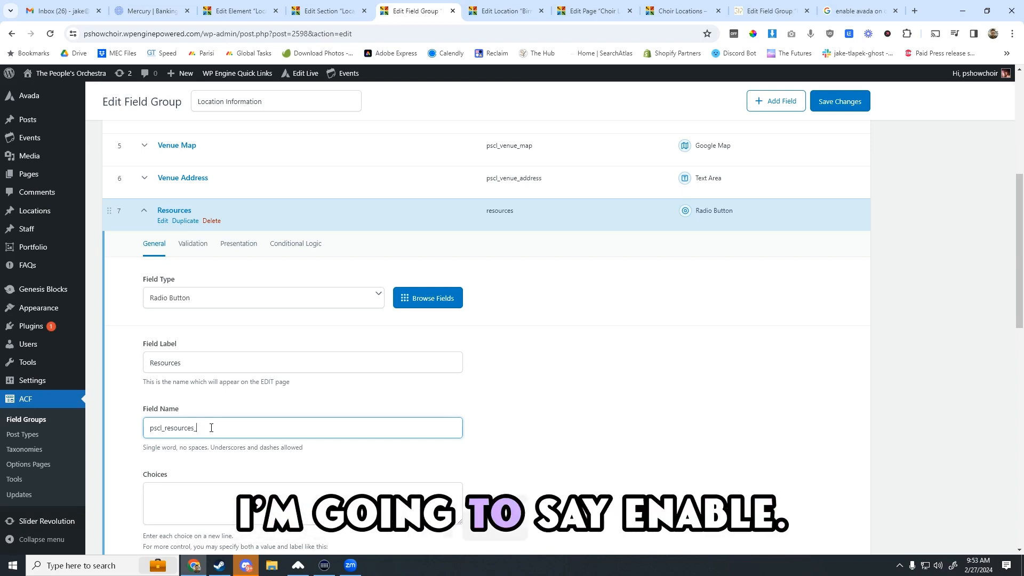
pyautogui.write('enable')
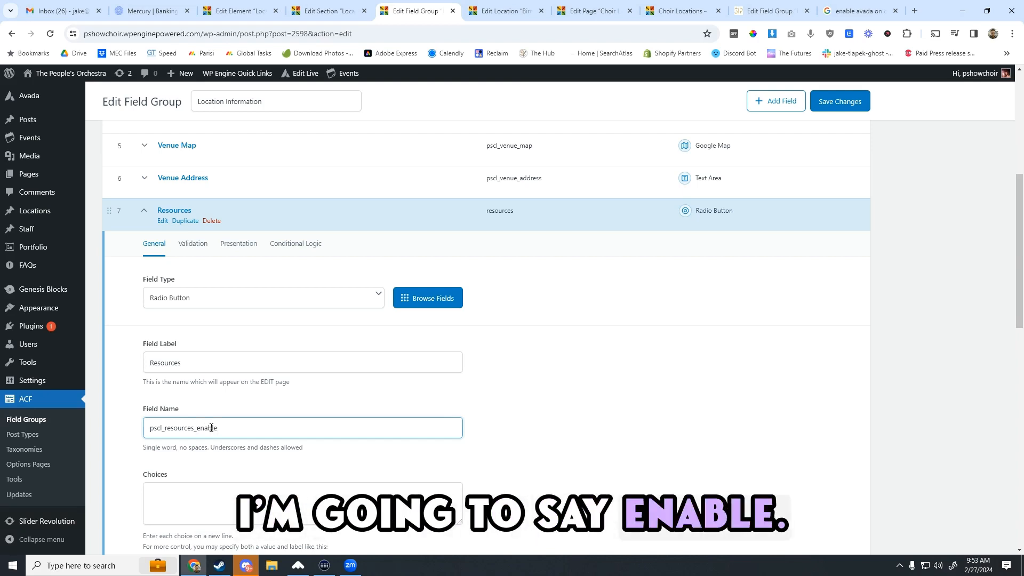
# - Enter Enable and Disable as the Resources field's choices, each on its own line
pyautogui.scroll(-2, 457, 491)
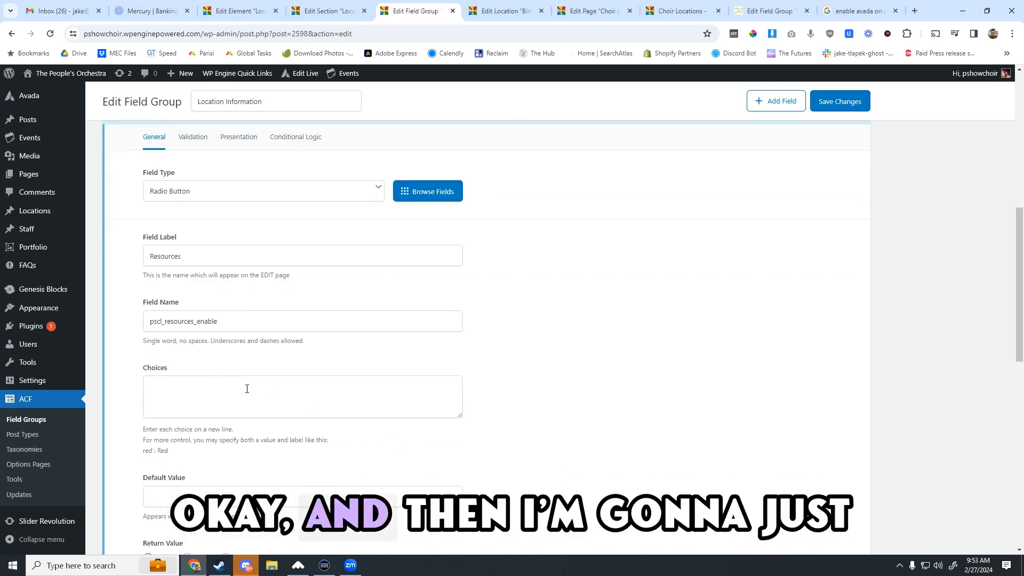
pyautogui.click(247, 389)
pyautogui.write('E')
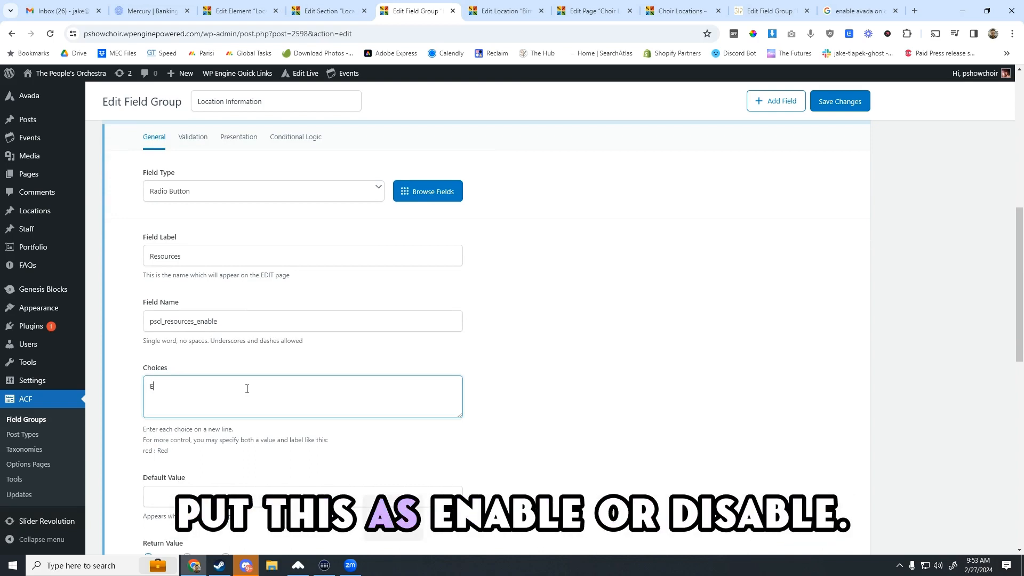
pyautogui.write('nable')
pyautogui.press('Return')
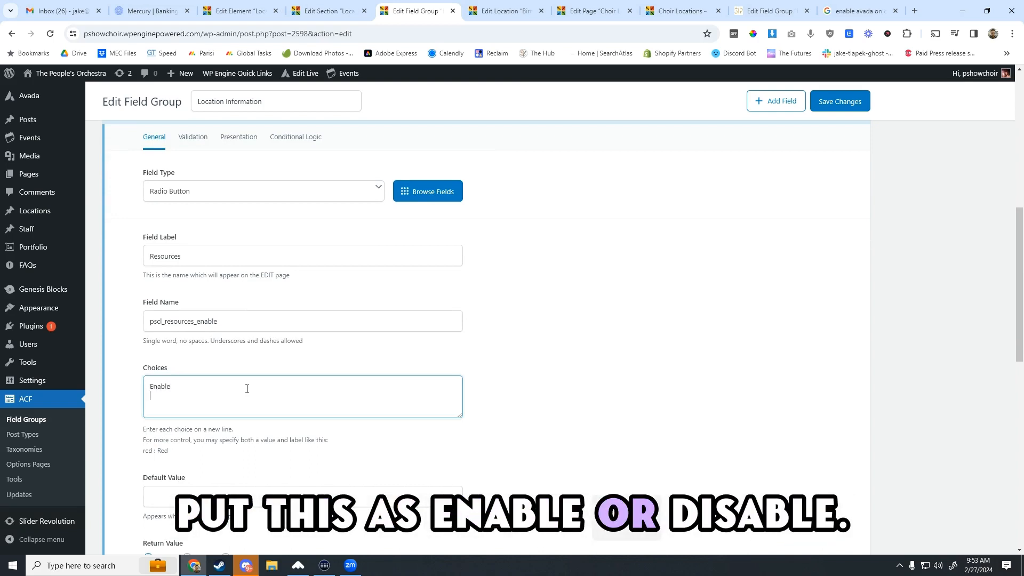
pyautogui.write('Disable')
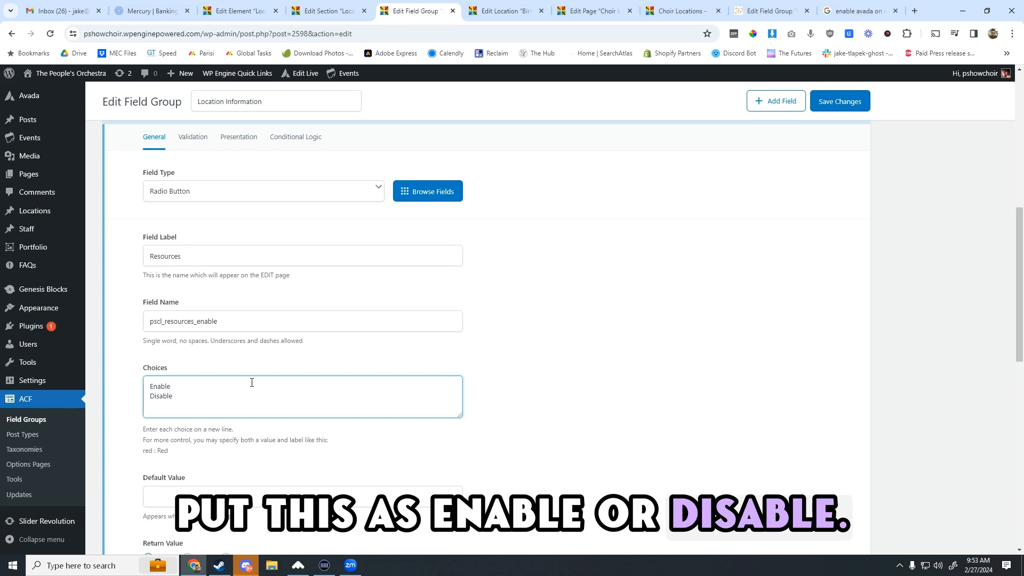
pyautogui.click(219, 388)
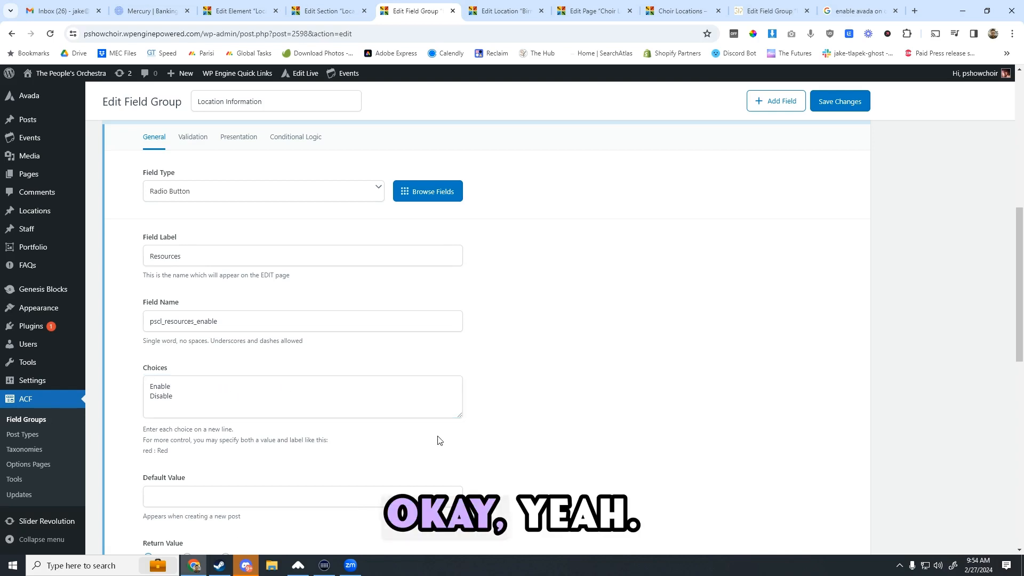
# - Set the Resources field's default value to Disable
pyautogui.scroll(-2, 224, 427)
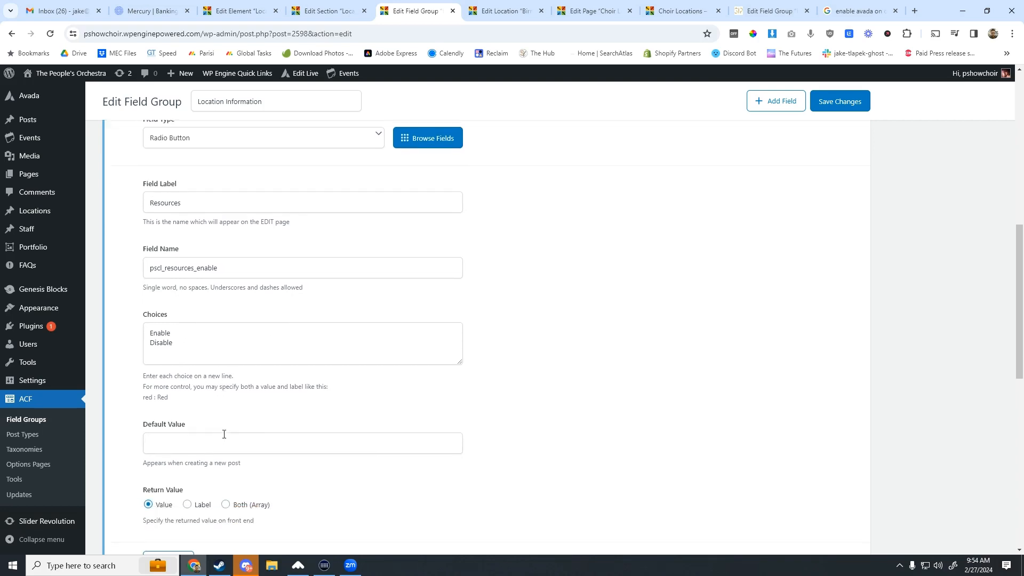
pyautogui.click(200, 381)
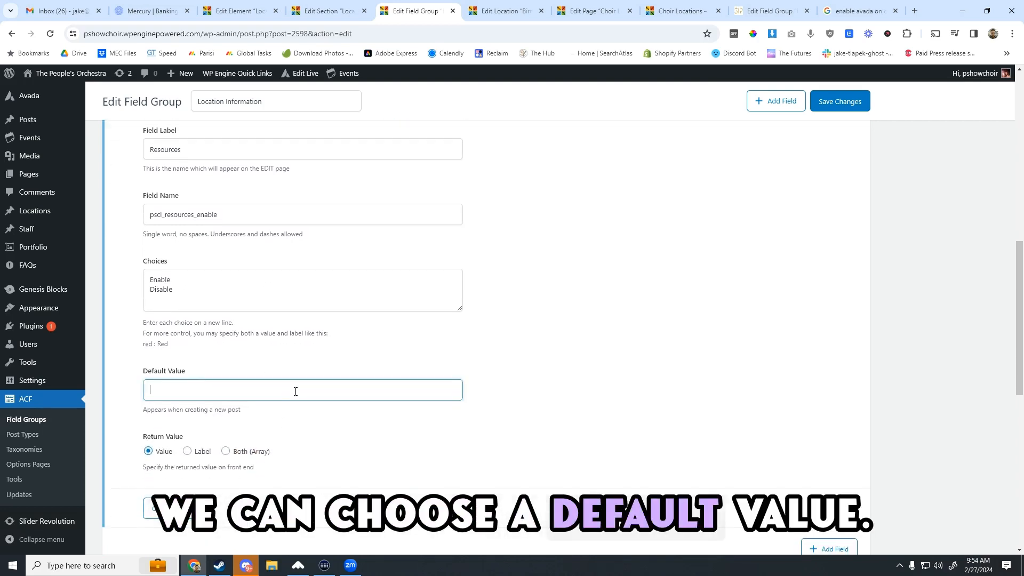
pyautogui.write('Disable')
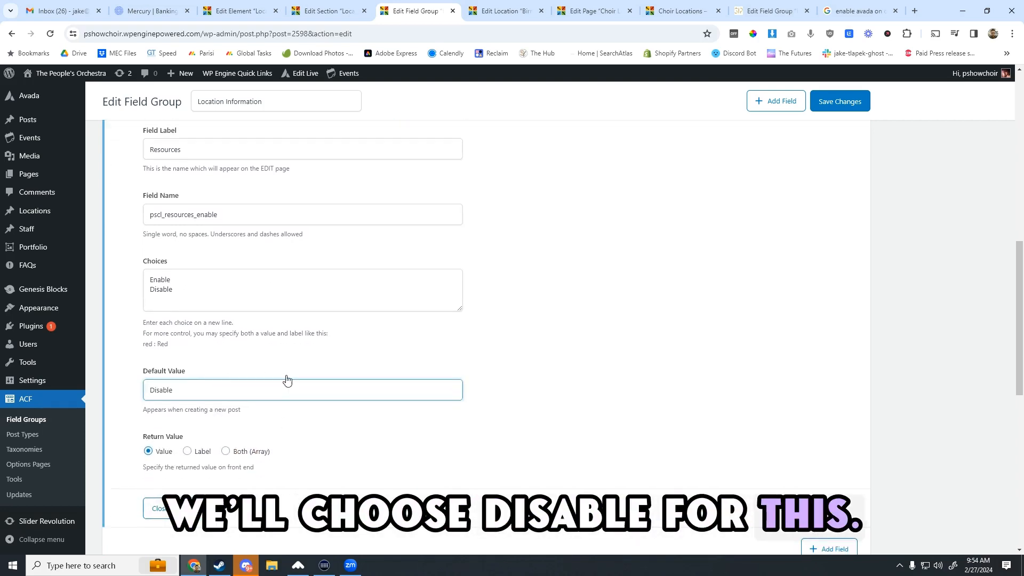
pyautogui.scroll(-1, 306, 405)
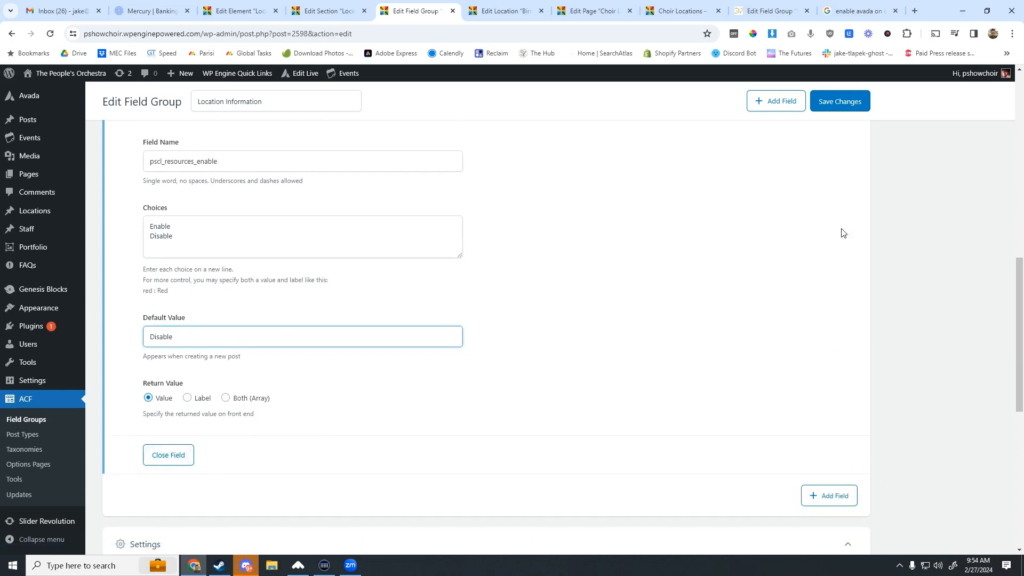
# - Save the changes to the Location Information field group
pyautogui.click(840, 101)
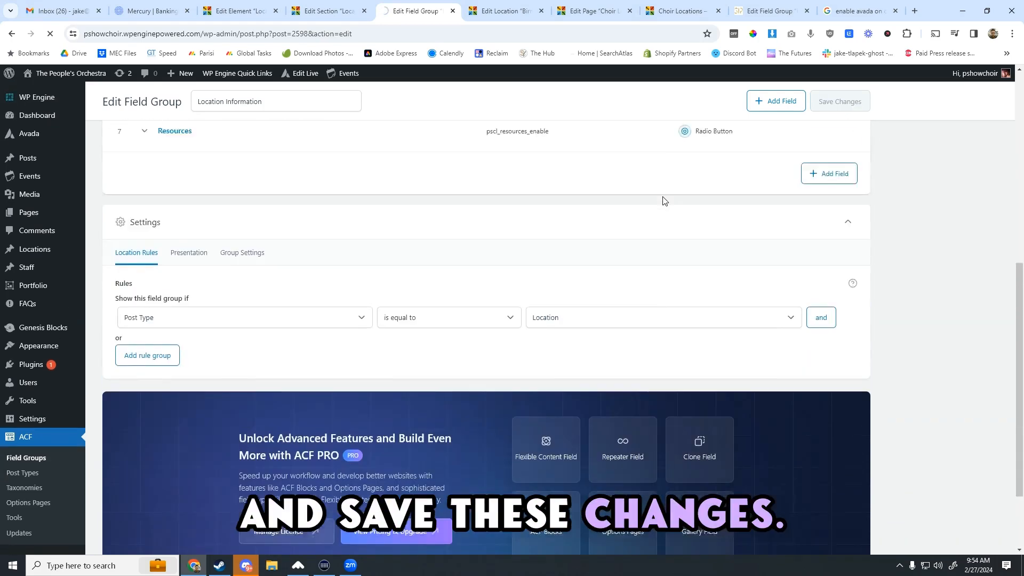
pyautogui.click(504, 11)
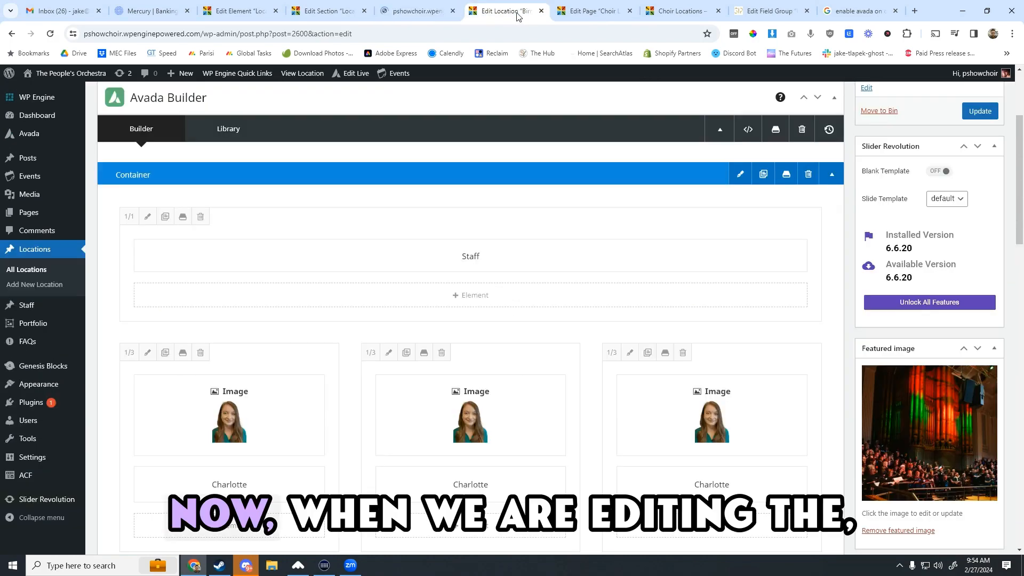
# - Leave the Location Grid element for the Avada layouts and open the Location Page layout's Location Content section
pyautogui.click(253, 11)
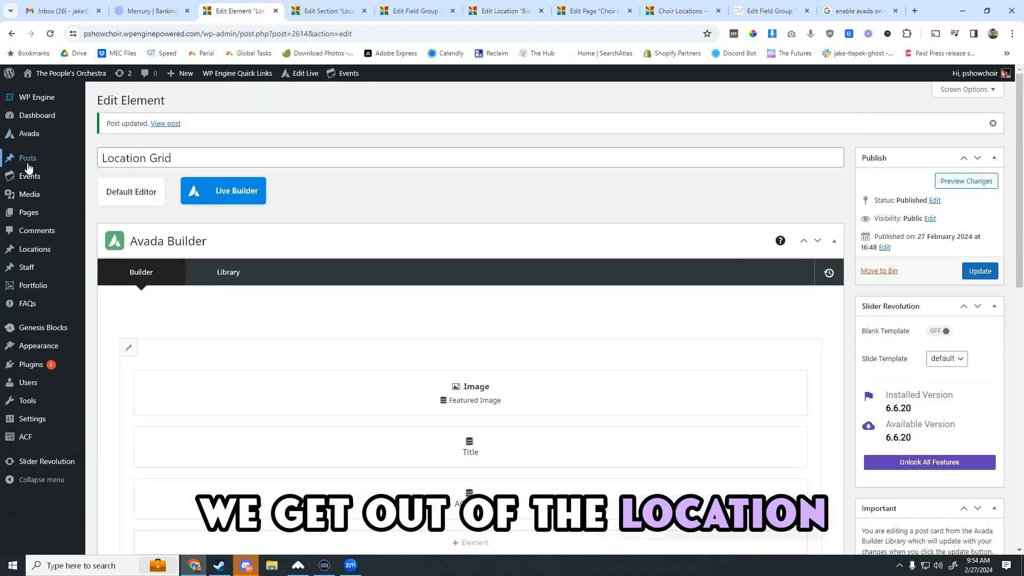
pyautogui.moveTo(26, 136)
pyautogui.click(112, 196)
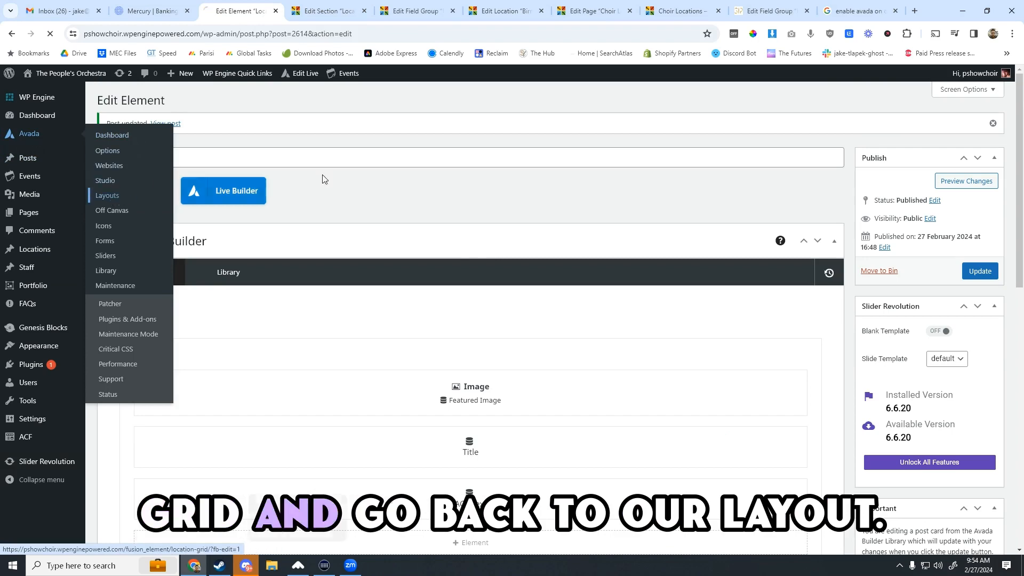
pyautogui.scroll(-5, 370, 266)
pyautogui.scroll(-7, 370, 267)
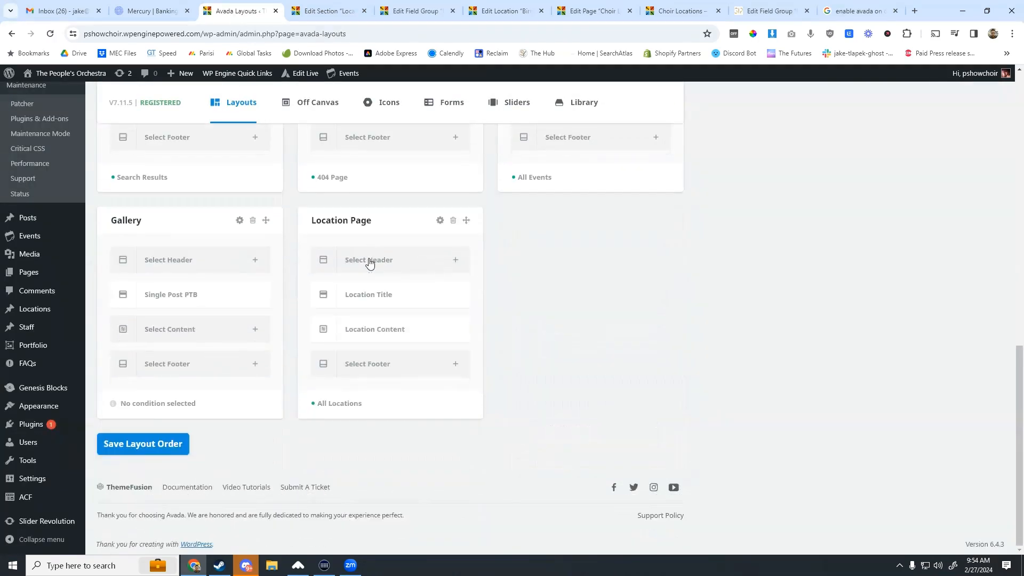
pyautogui.click(440, 331)
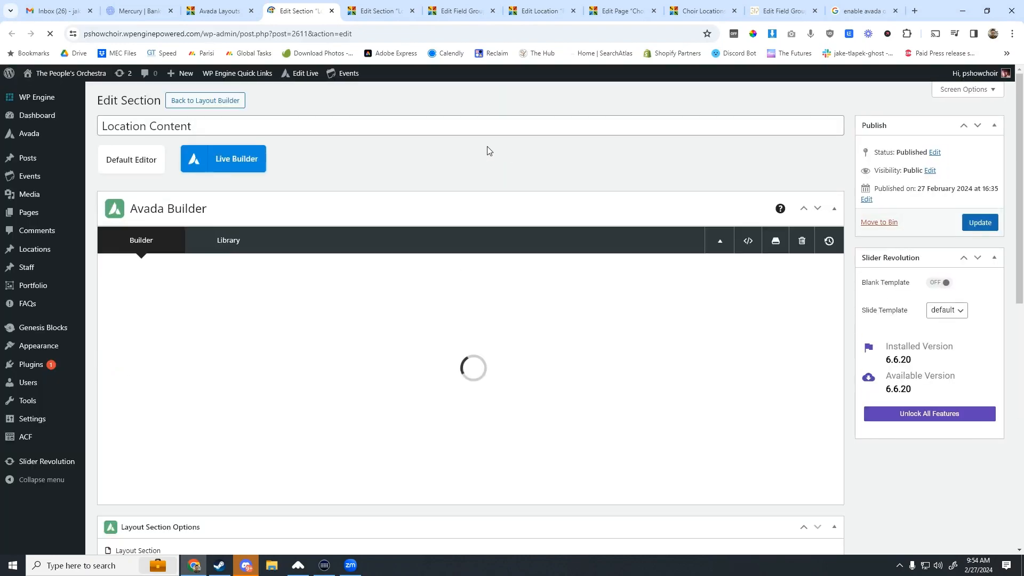
# - Add a full-width (1/1) nested column beneath the existing nested columns in the 1/3 column and open it
pyautogui.scroll(-1, 480, 147)
pyautogui.scroll(-1, 477, 146)
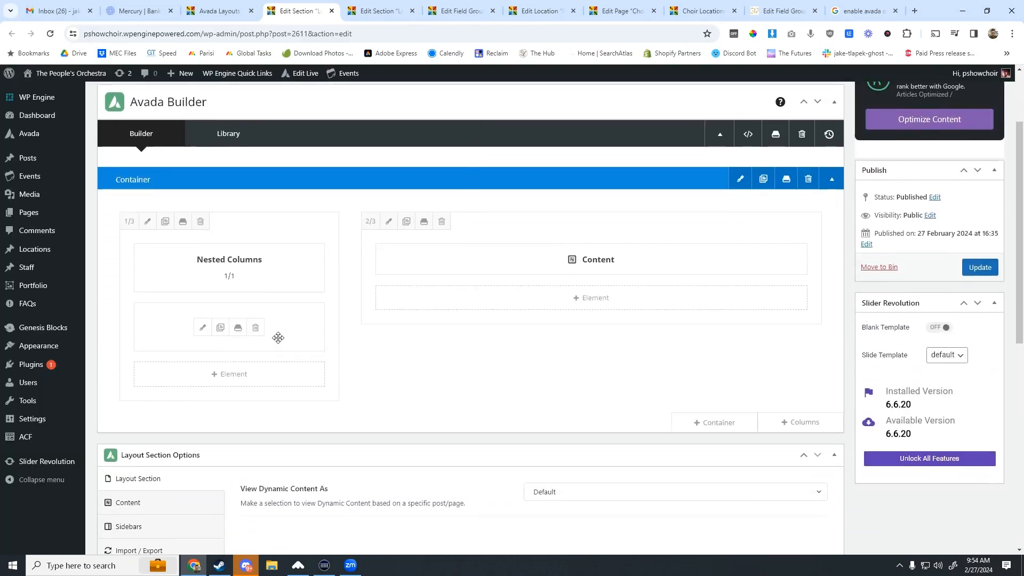
pyautogui.click(234, 371)
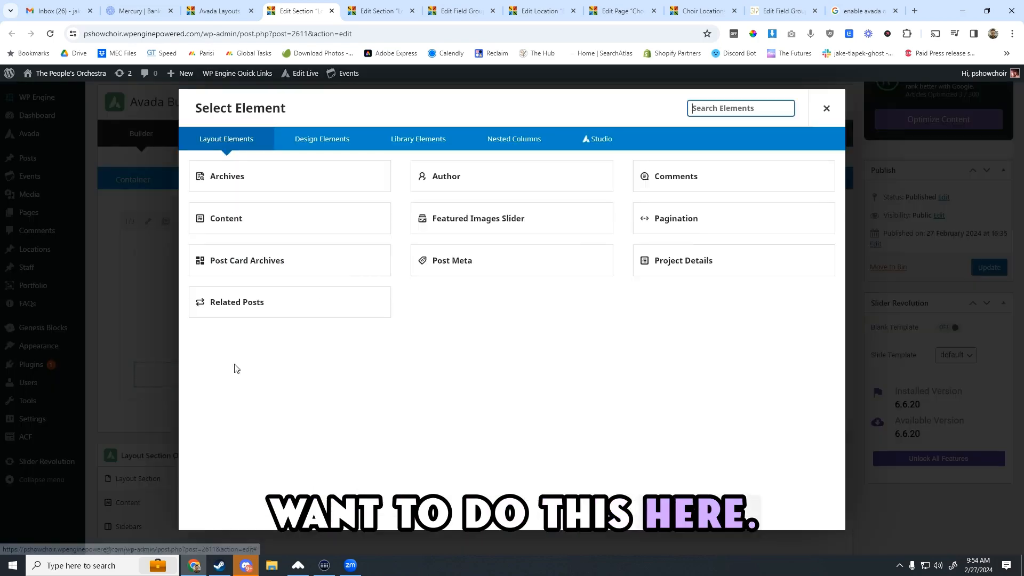
pyautogui.click(515, 139)
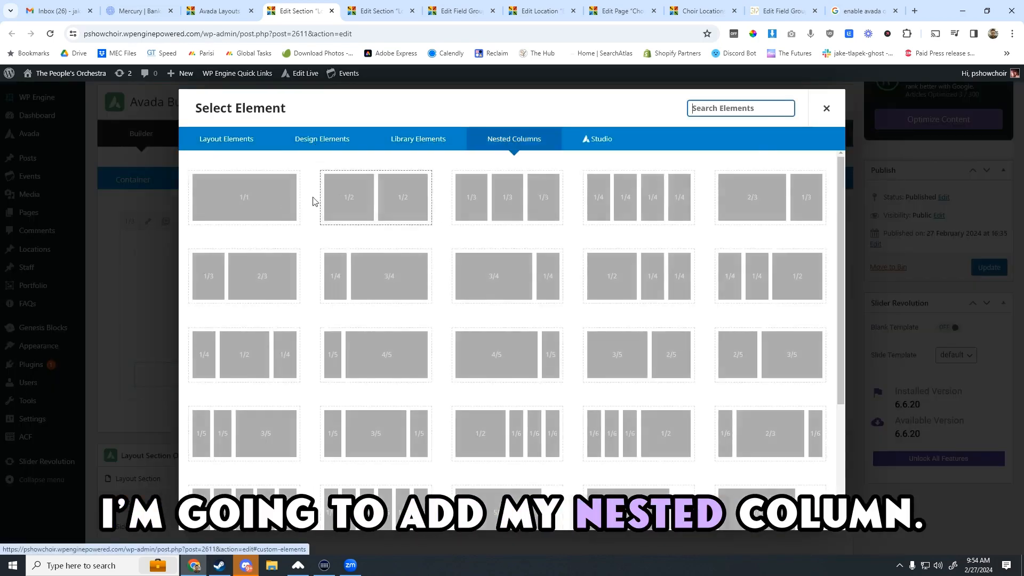
pyautogui.click(346, 199)
pyautogui.click(221, 393)
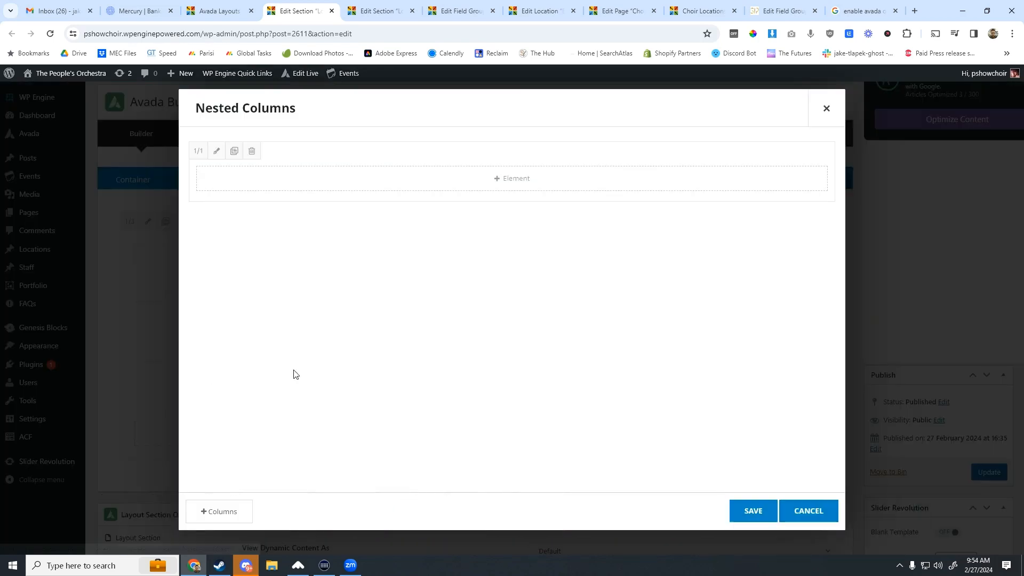
# - Find the Button design element and insert it into the new nested column
pyautogui.click(487, 185)
pyautogui.write('buto')
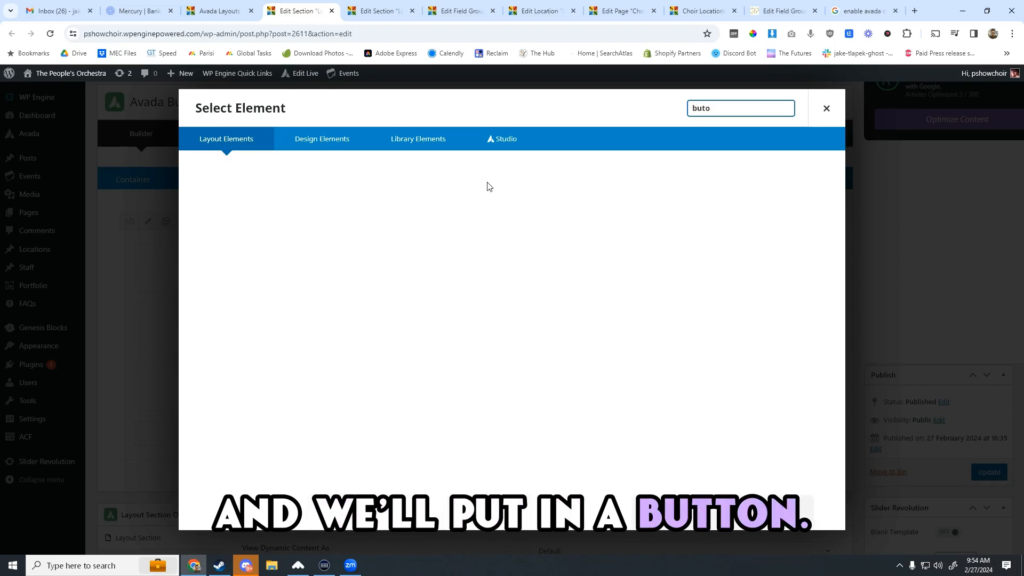
pyautogui.press('BackSpace')
pyautogui.write('t')
pyautogui.click(320, 138)
pyautogui.click(229, 178)
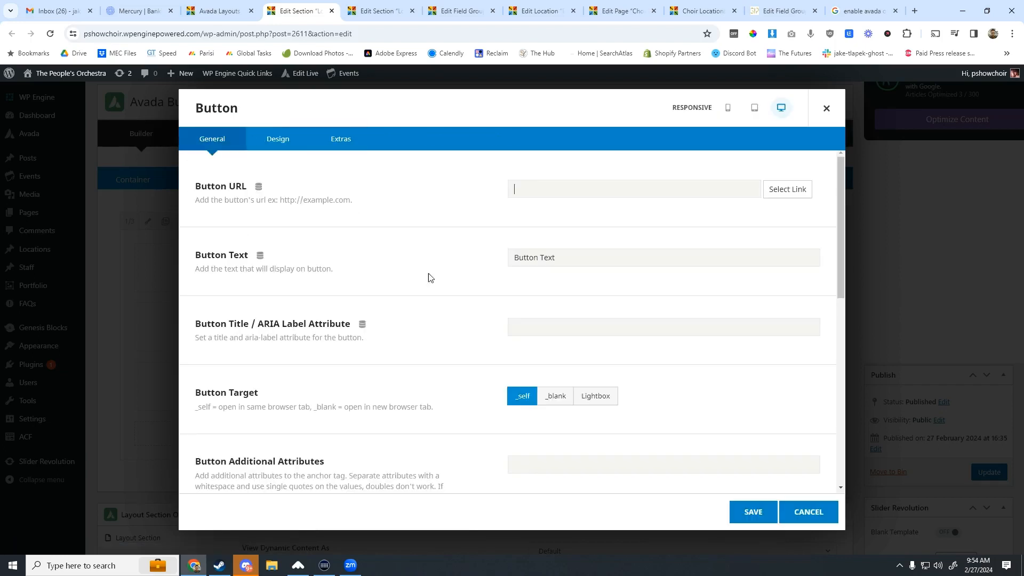
# - Set the button's text to Get Resources, leave its URL empty, and save the button
pyautogui.tripleClick(544, 258)
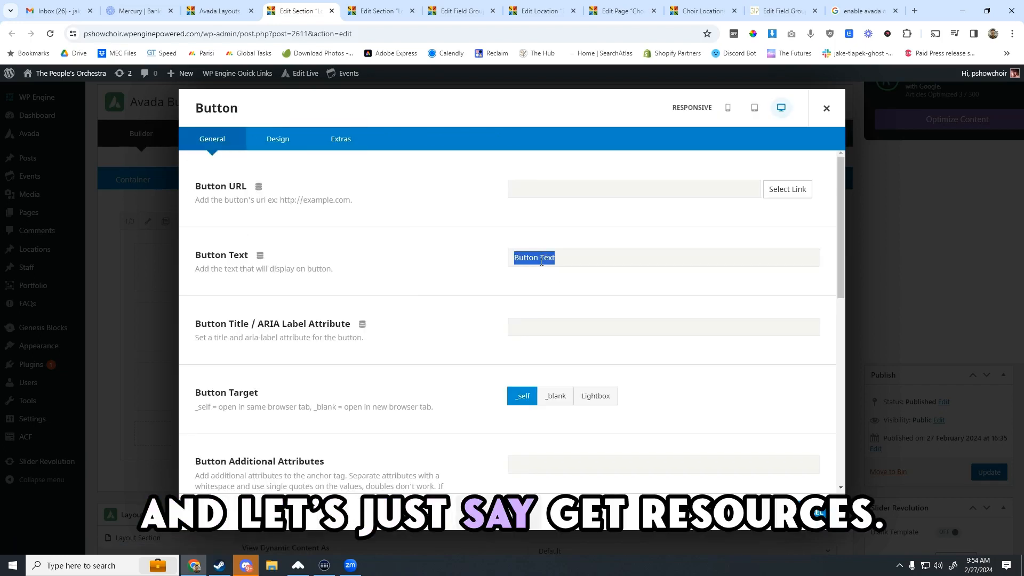
pyautogui.write('Get Resources')
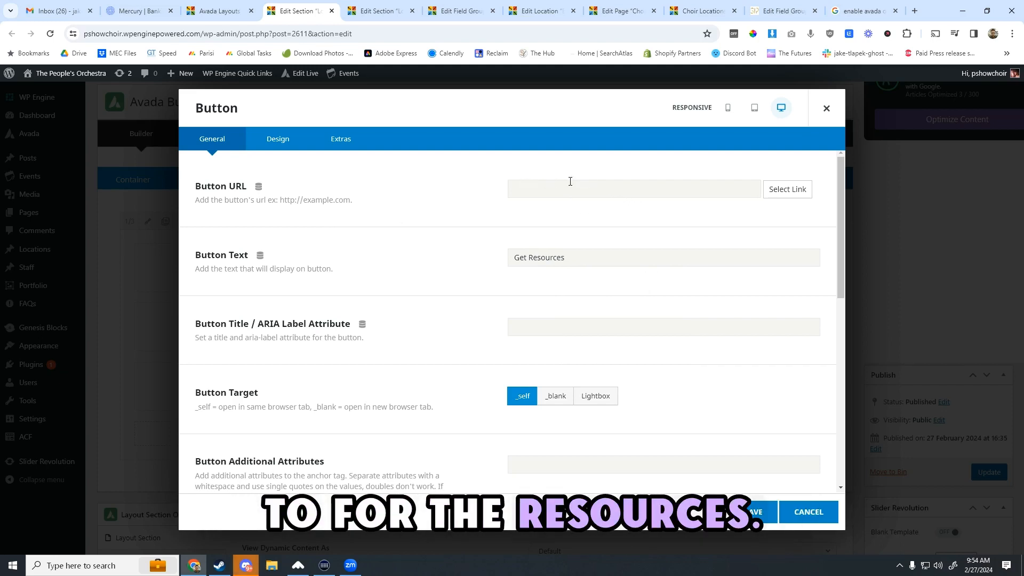
pyautogui.click(259, 186)
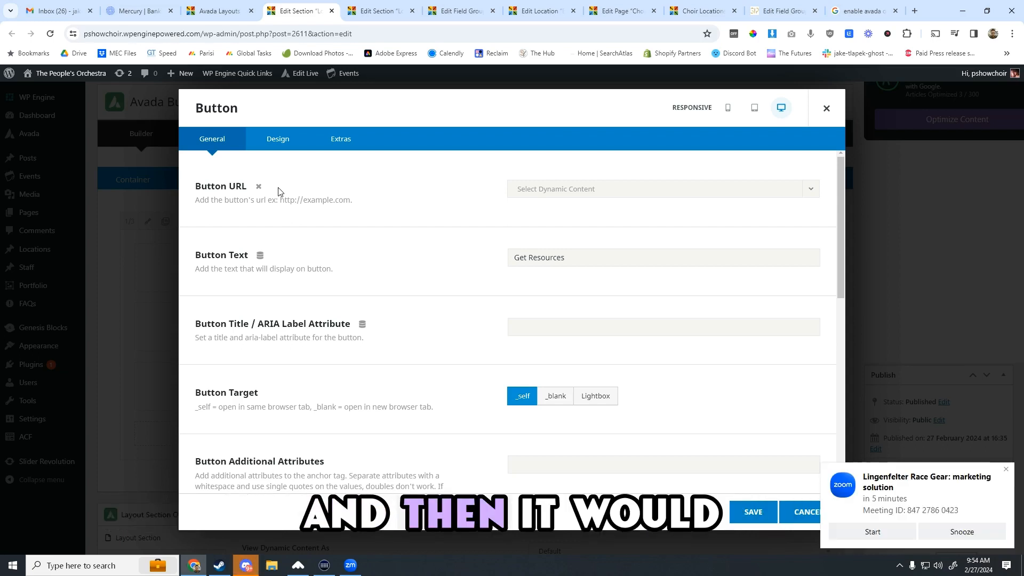
pyautogui.click(258, 186)
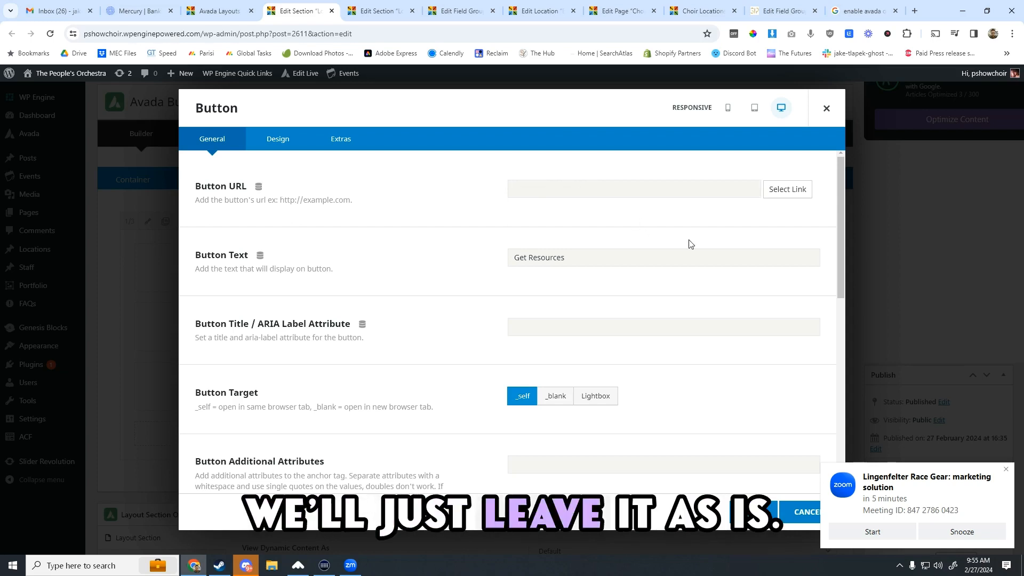
pyautogui.click(975, 530)
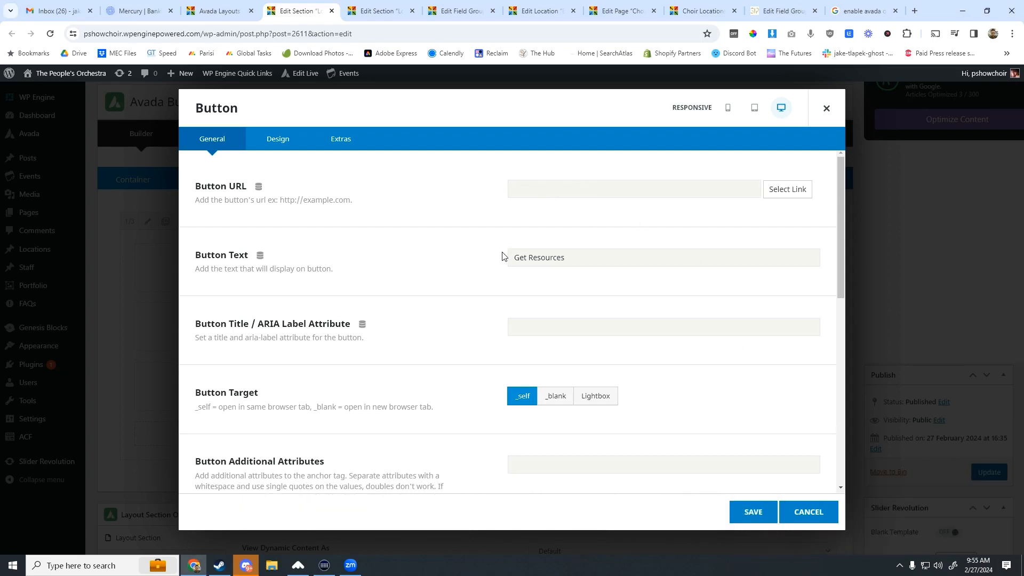
pyautogui.click(753, 506)
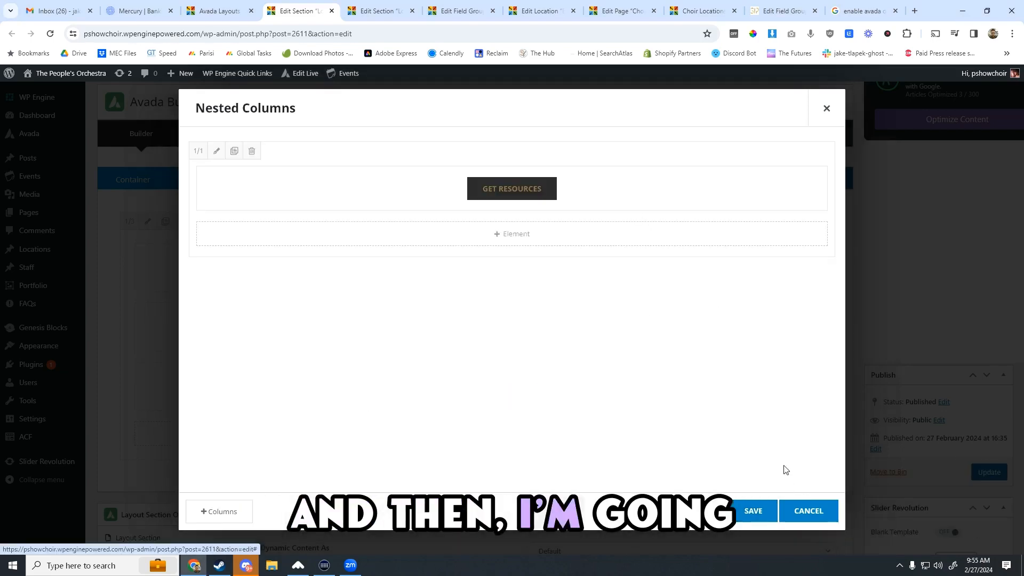
# - Add a rendering logic rule with the Custom Field condition type to the nested column that holds the Get Resources button
pyautogui.click(215, 152)
pyautogui.click(421, 139)
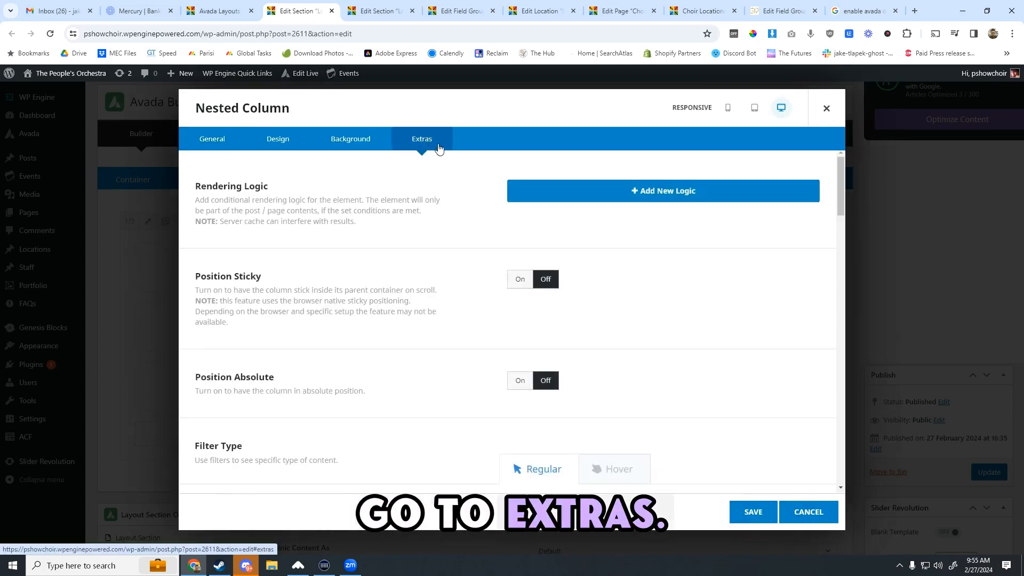
pyautogui.click(660, 192)
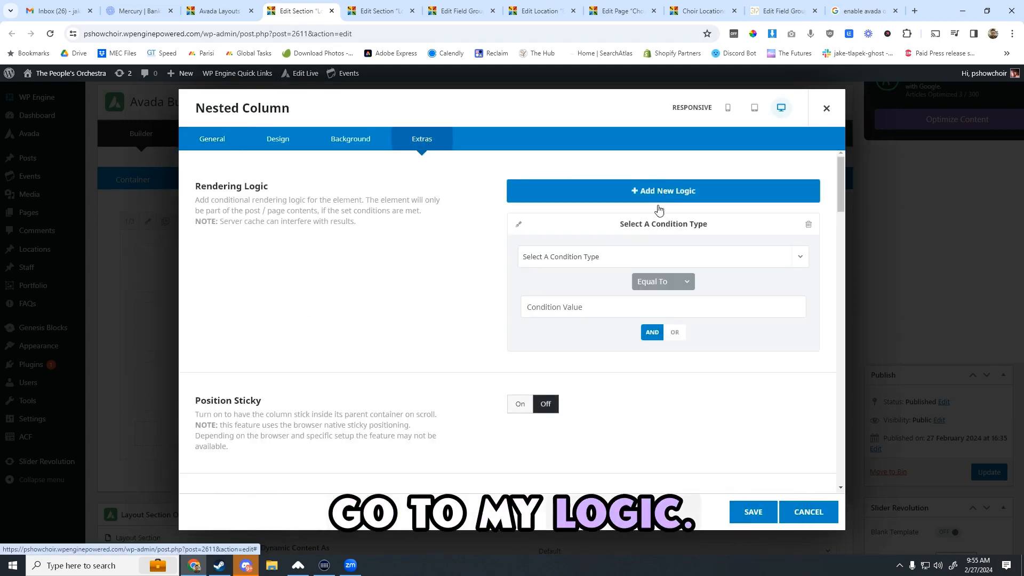
pyautogui.click(598, 265)
pyautogui.scroll(-1, 587, 320)
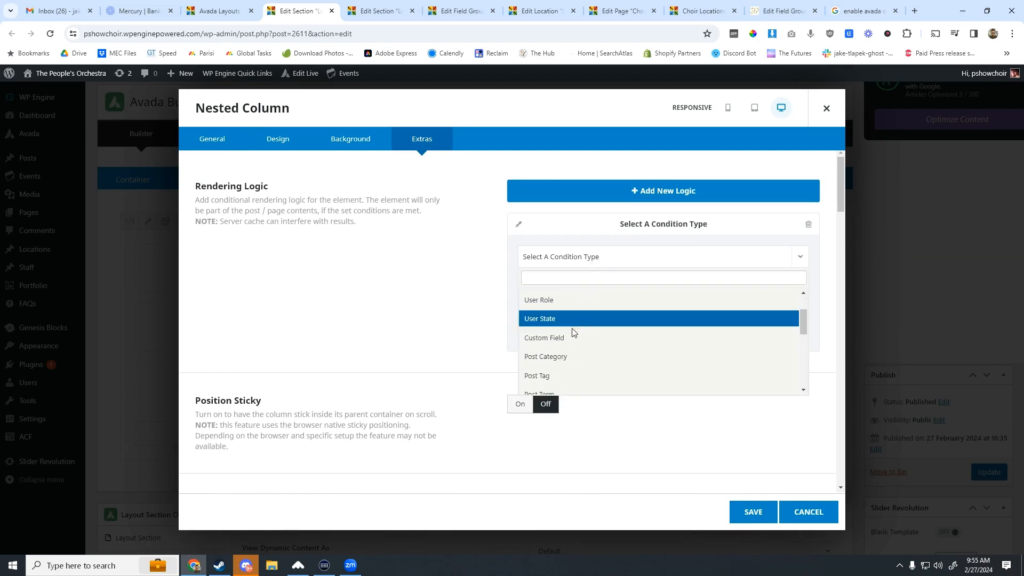
pyautogui.click(587, 337)
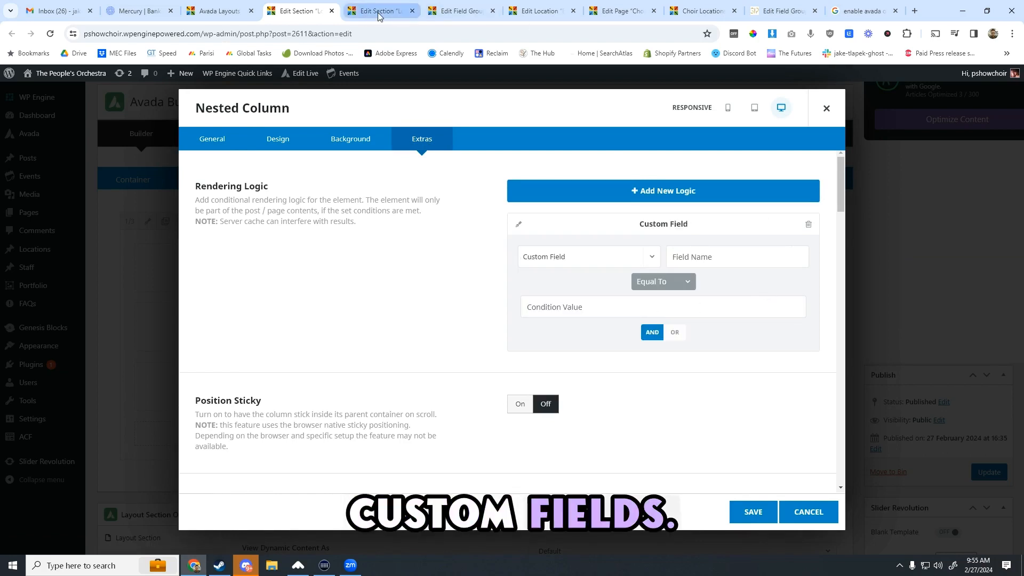
# - Check the Resources field's name in the Location Information field group and return to the nested column's rendering logic
pyautogui.click(461, 10)
pyautogui.scroll(-3, 516, 382)
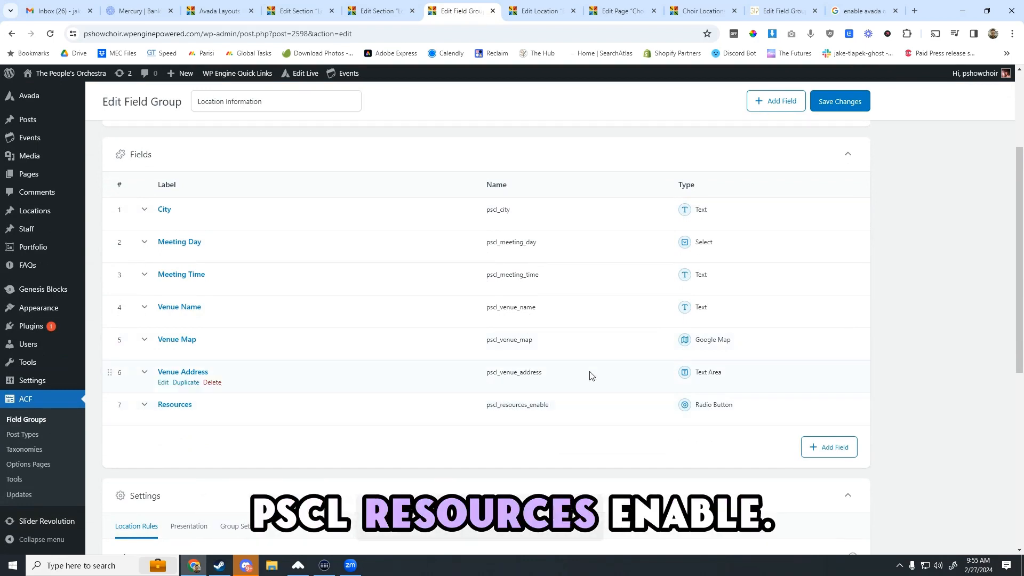
pyautogui.click(539, 11)
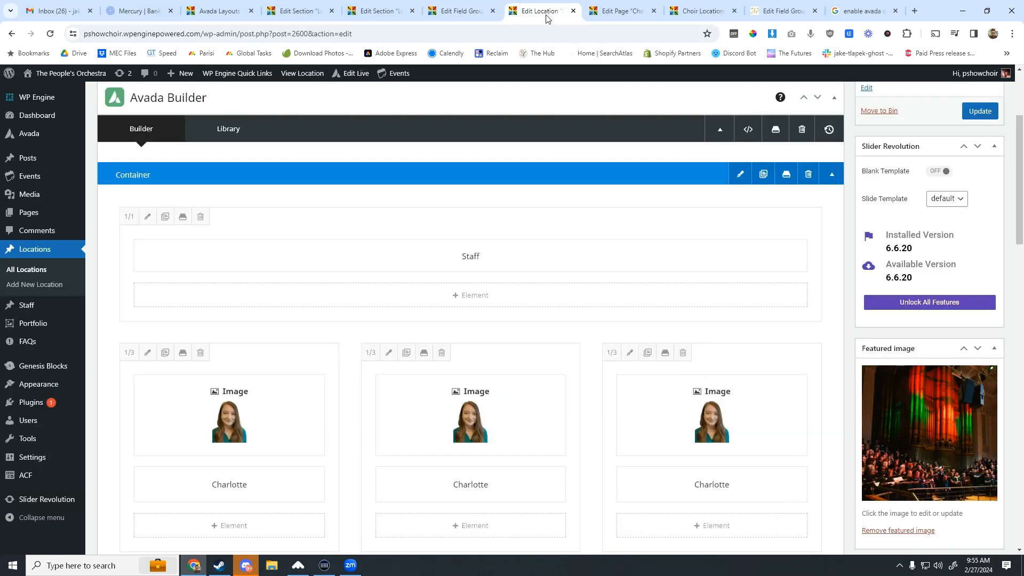
pyautogui.click(376, 10)
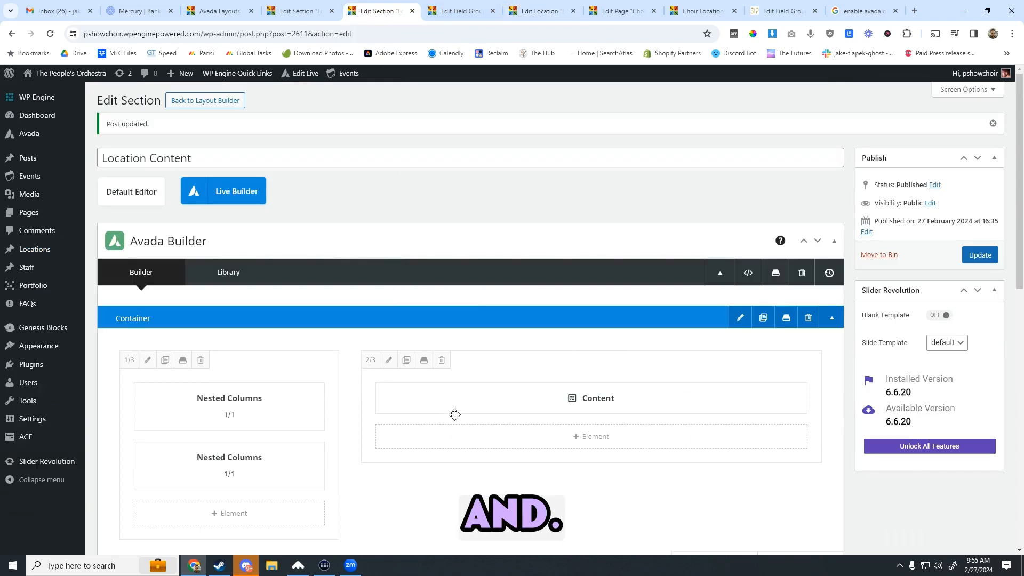
pyautogui.scroll(-2, 311, 414)
pyautogui.scroll(1, 469, 317)
pyautogui.click(300, 10)
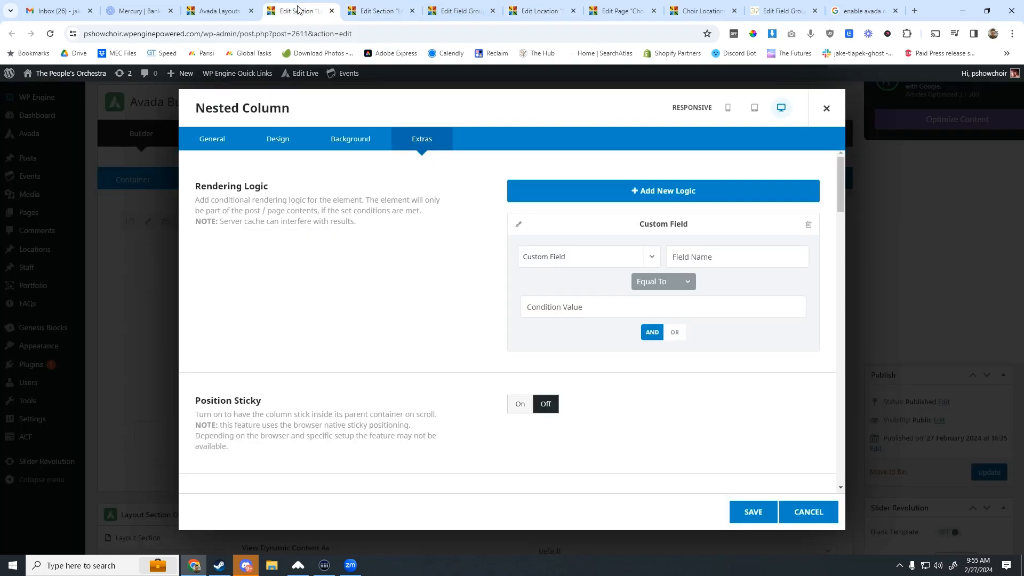
pyautogui.click(239, 11)
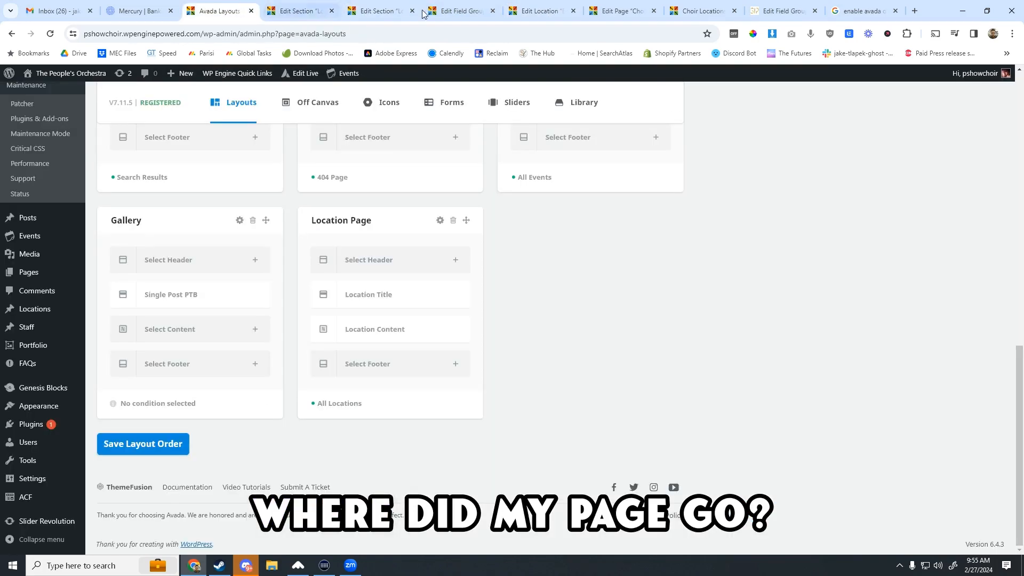
pyautogui.click(703, 11)
pyautogui.click(621, 11)
pyautogui.click(523, 11)
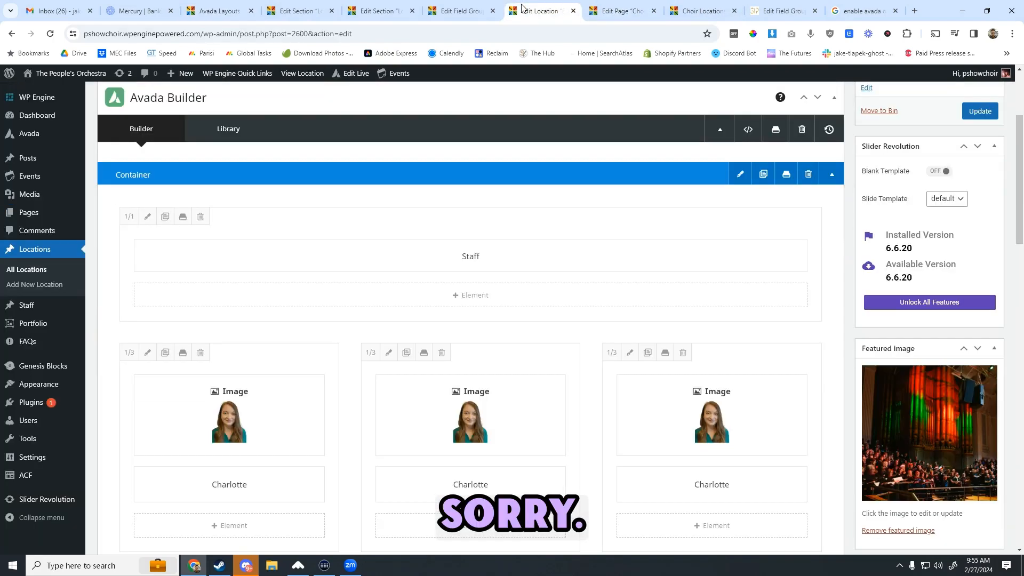
pyautogui.click(457, 6)
pyautogui.click(393, 9)
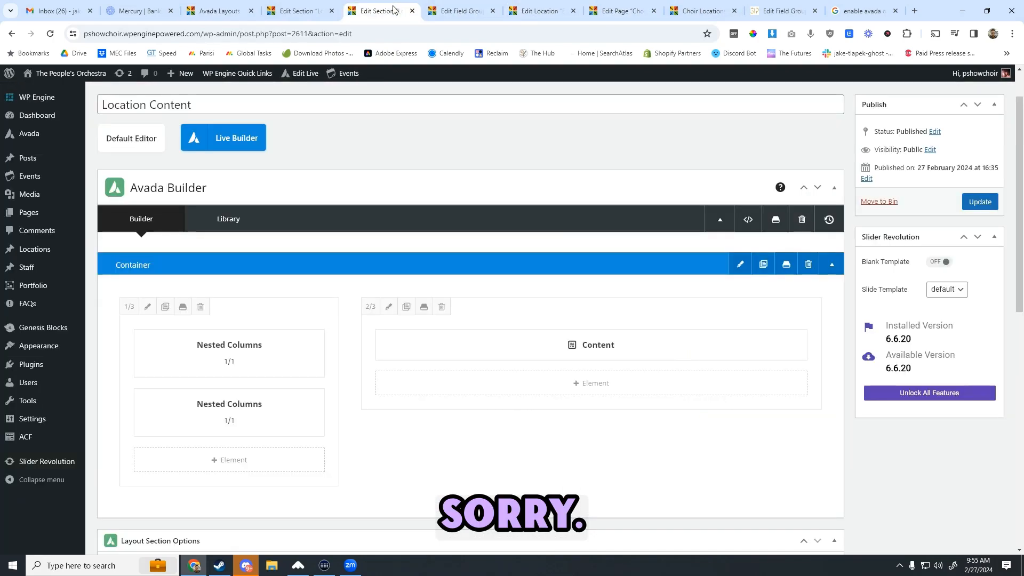
pyautogui.scroll(-4, 462, 235)
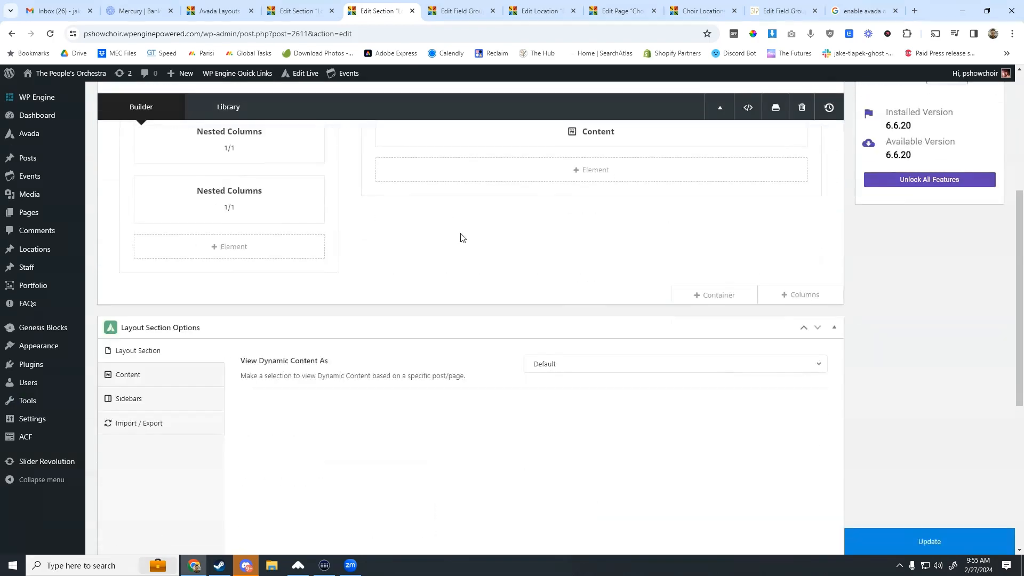
pyautogui.scroll(3, 453, 213)
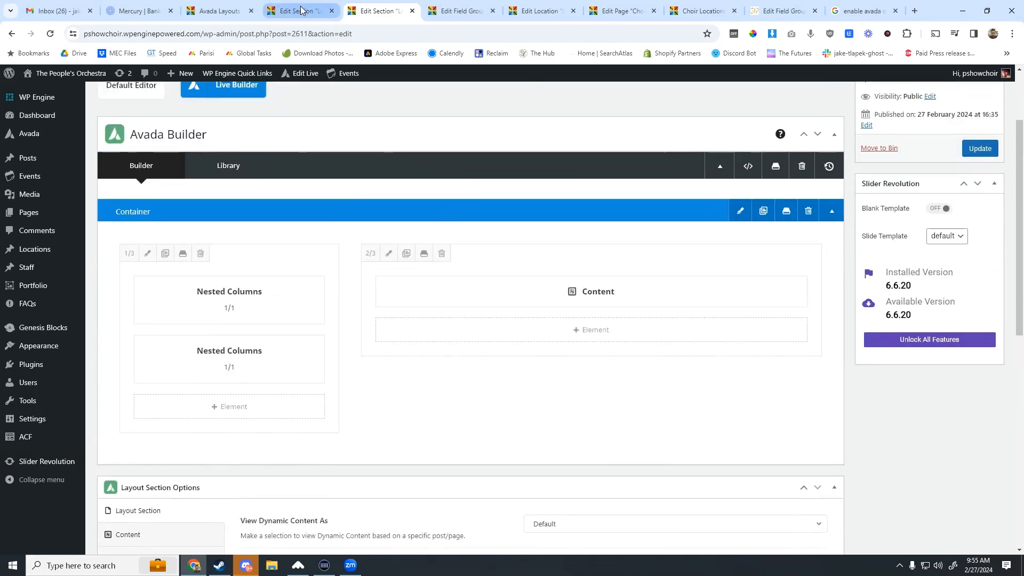
pyautogui.click(301, 10)
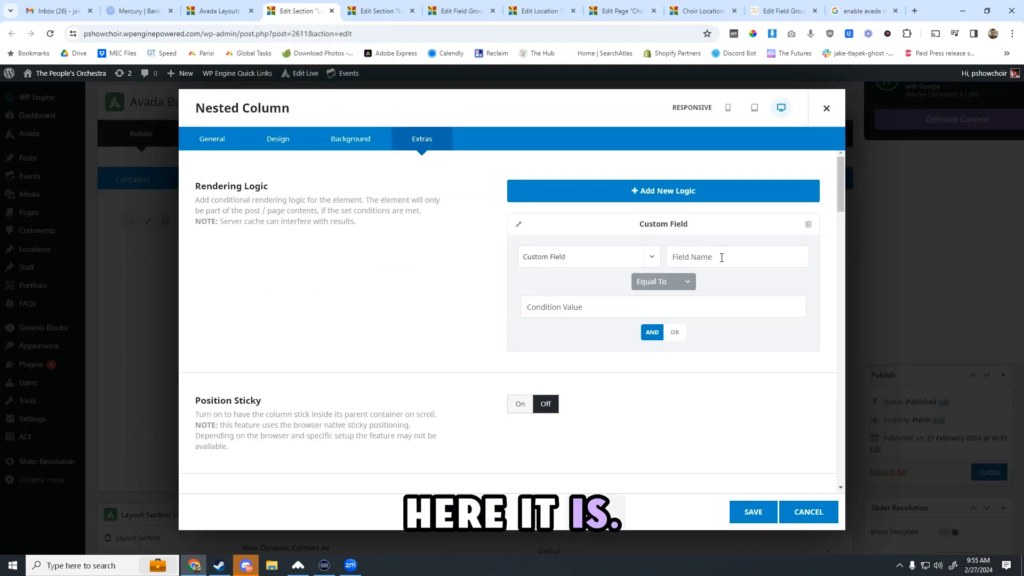
# - Make the rule require custom field pscl_resources_enable to equal Enable, and save the nested column's settings
pyautogui.click(704, 257)
pyautogui.write('pscl_resources_enable')
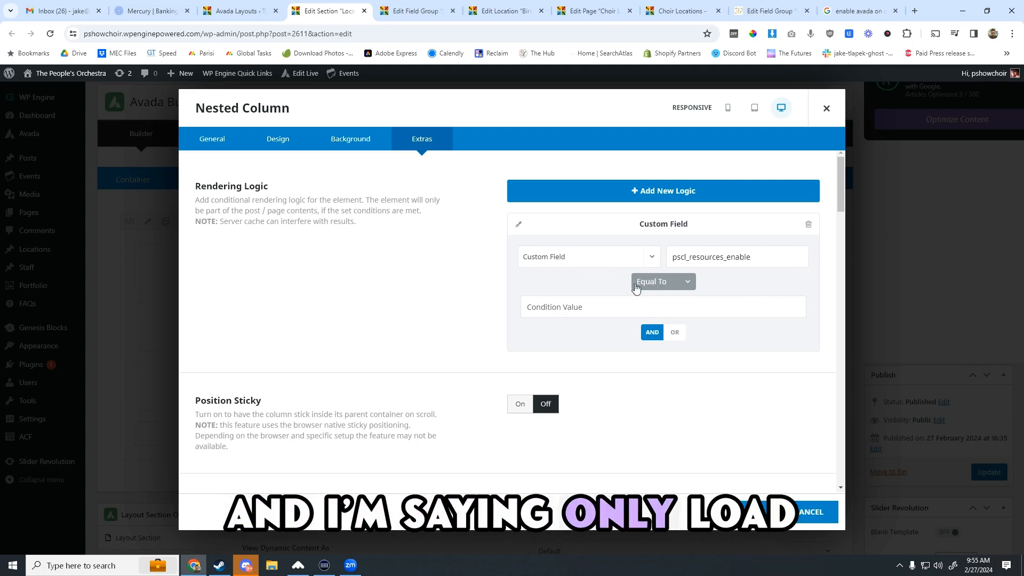
pyautogui.click(600, 313)
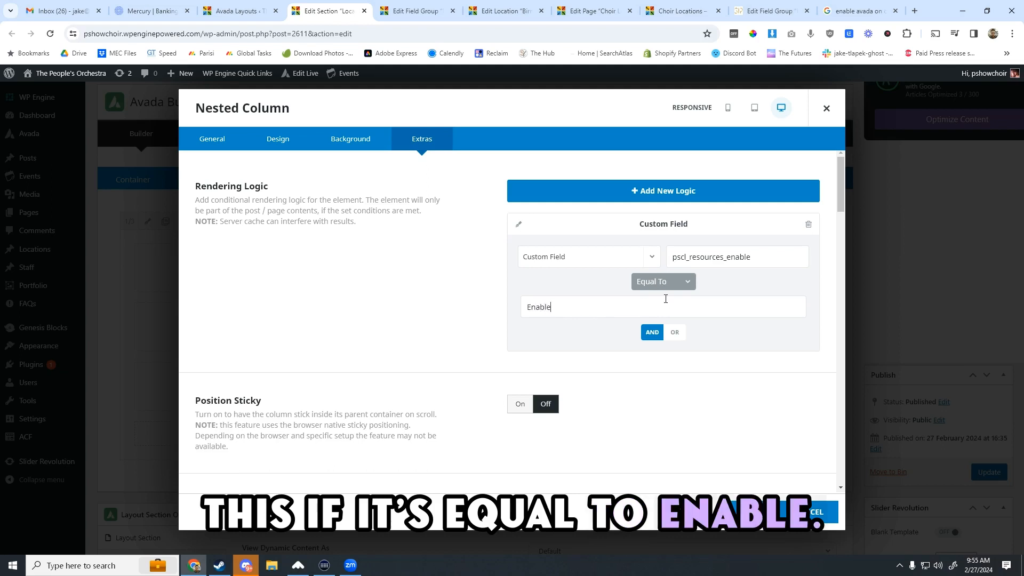
pyautogui.click(752, 511)
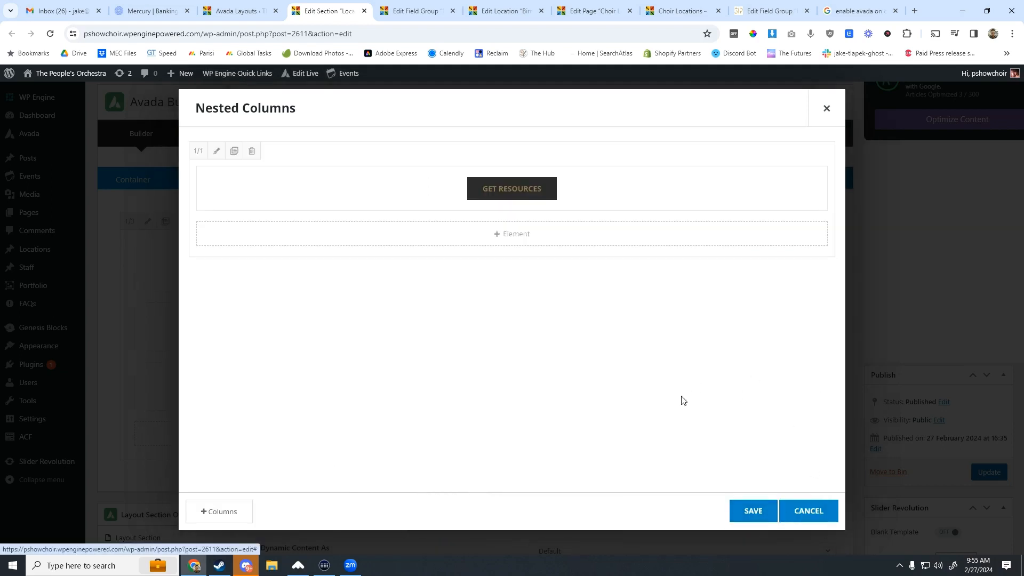
# - Save the nested columns holding the Get Resources button and update the Locations layout section
pyautogui.click(753, 511)
pyautogui.click(980, 472)
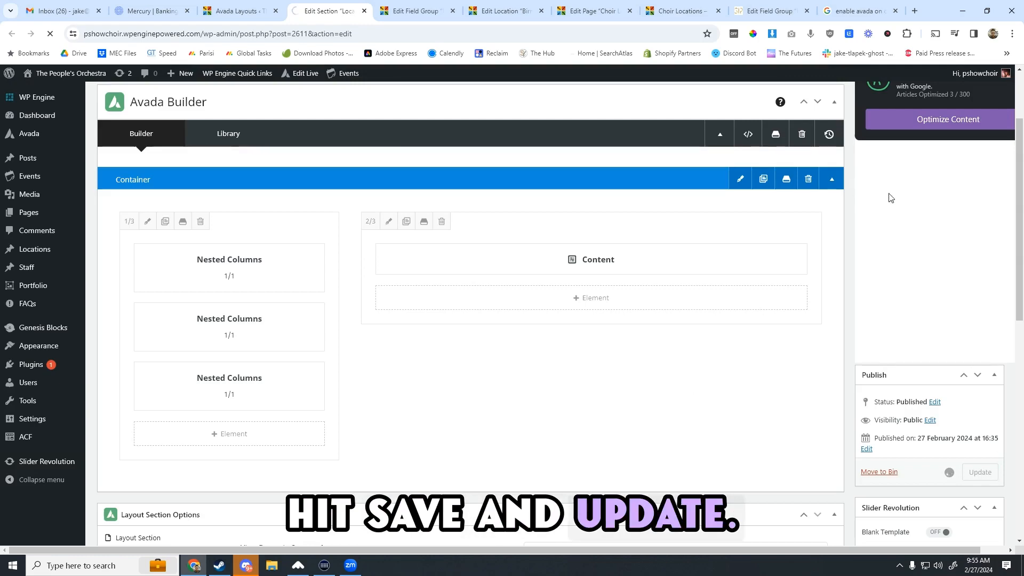
# - Reload the live Choir Locations page and open the Birmingham location for editing
pyautogui.click(592, 10)
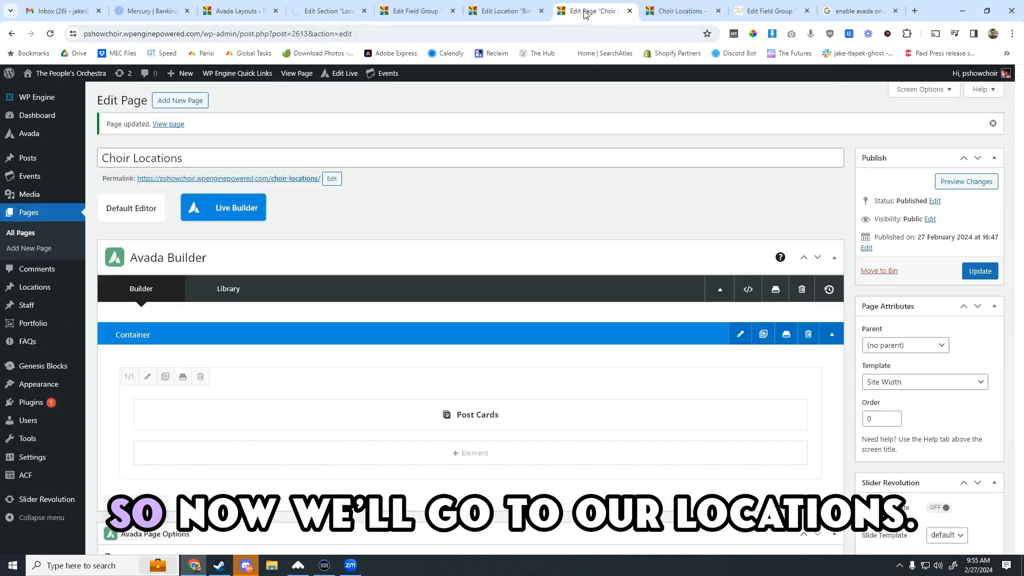
pyautogui.click(690, 11)
pyautogui.press('F5')
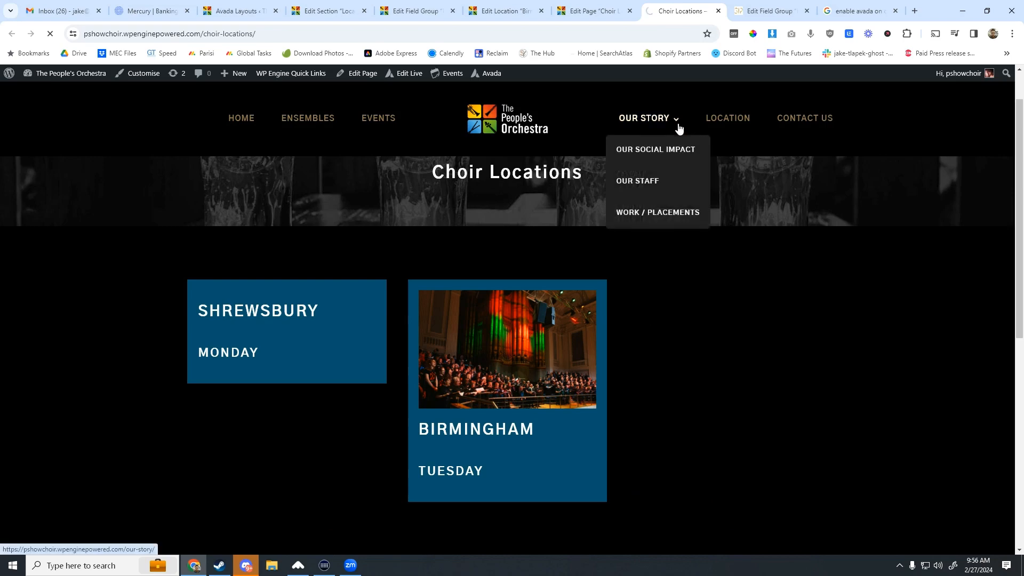
pyautogui.scroll(-2, 504, 317)
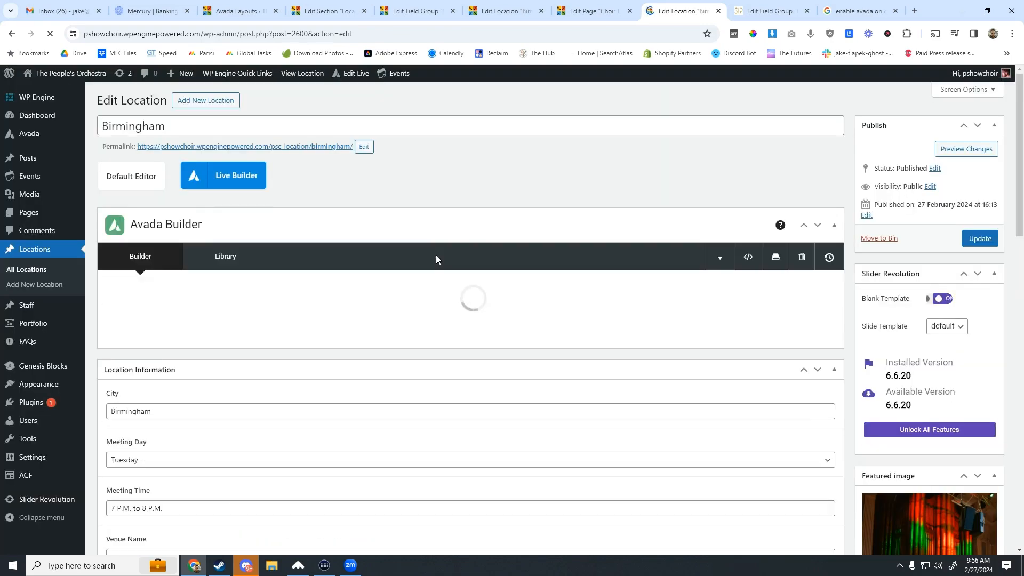
# - Set Resources to Enable for the Birmingham location, update it, and check its live page for the Get Resources button
pyautogui.scroll(-8, 389, 274)
pyautogui.scroll(-9, 383, 322)
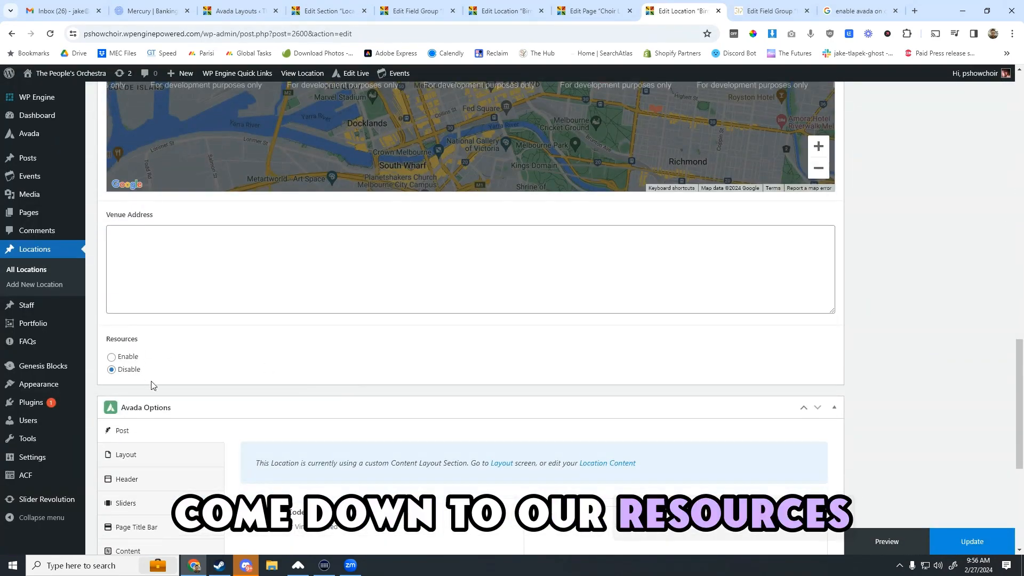
pyautogui.click(111, 356)
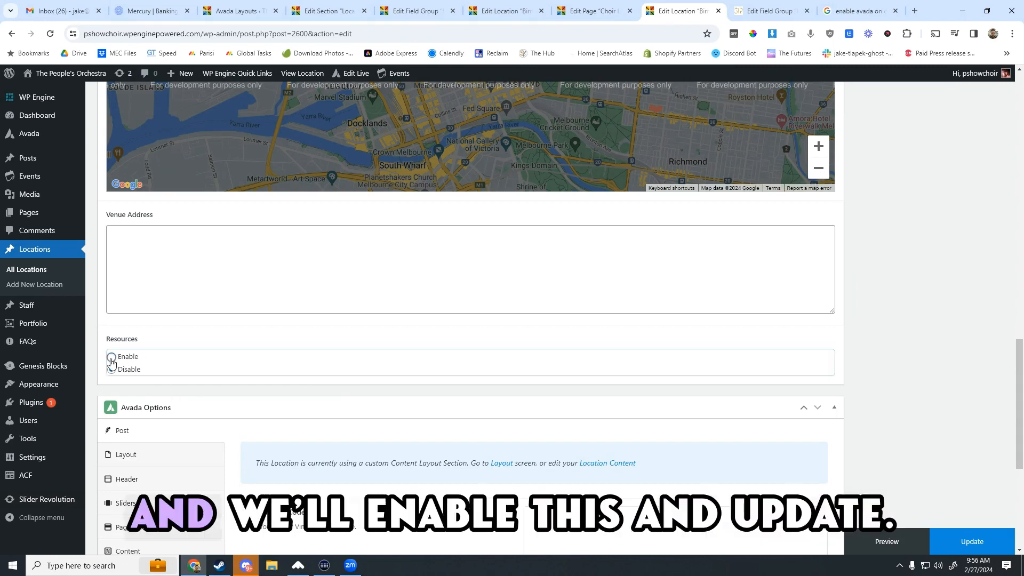
pyautogui.click(972, 538)
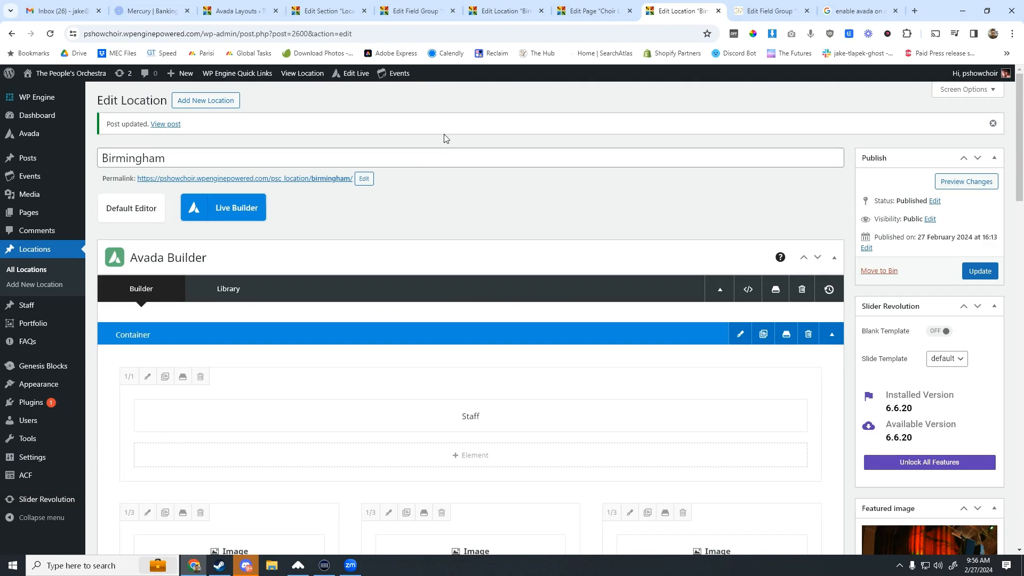
pyautogui.click(321, 179)
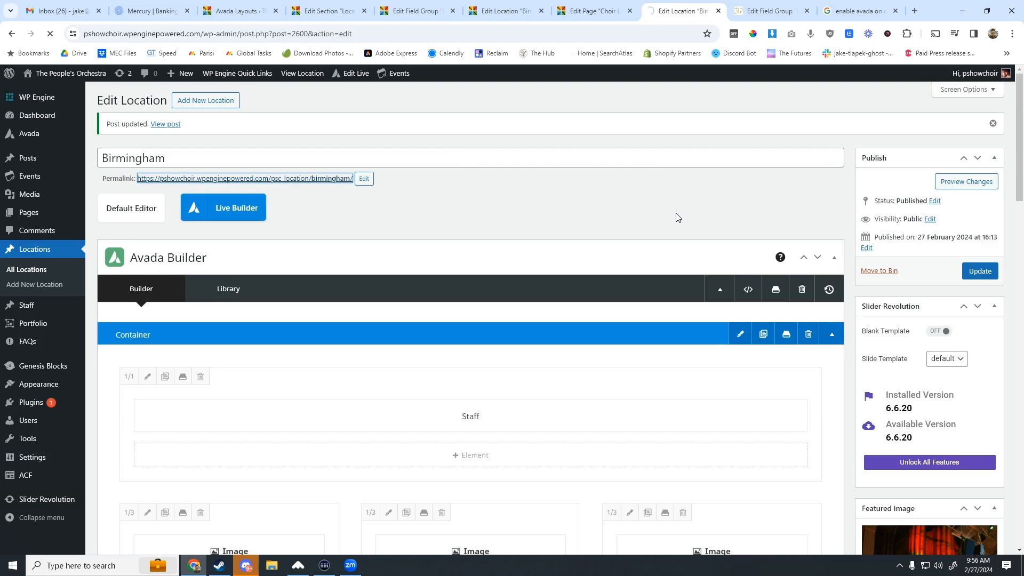
pyautogui.scroll(-3, 692, 226)
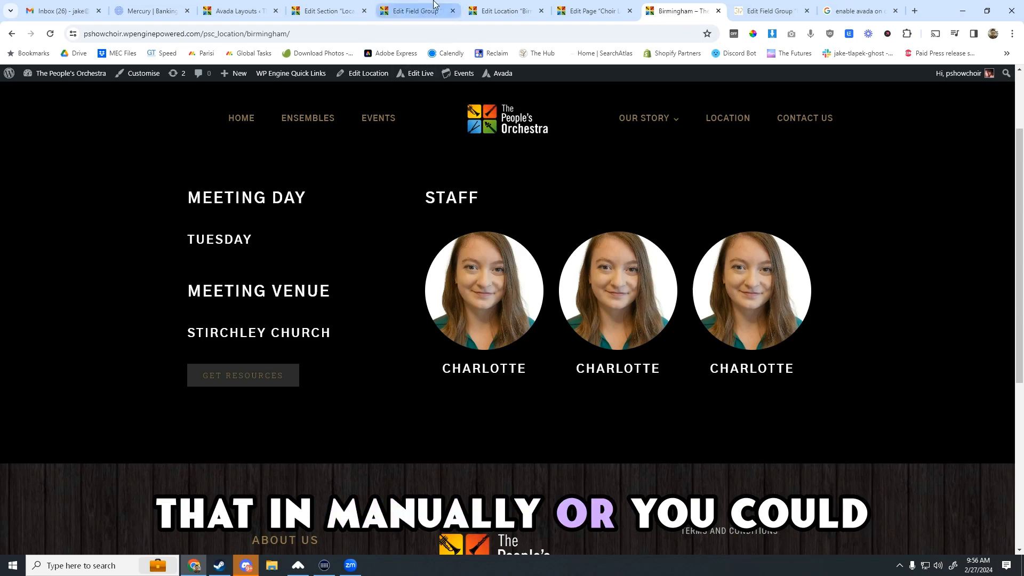
# - Add a new field below Resources in the Location Information field group and set its field type to URL
pyautogui.click(328, 11)
pyautogui.click(413, 11)
pyautogui.scroll(-2, 441, 231)
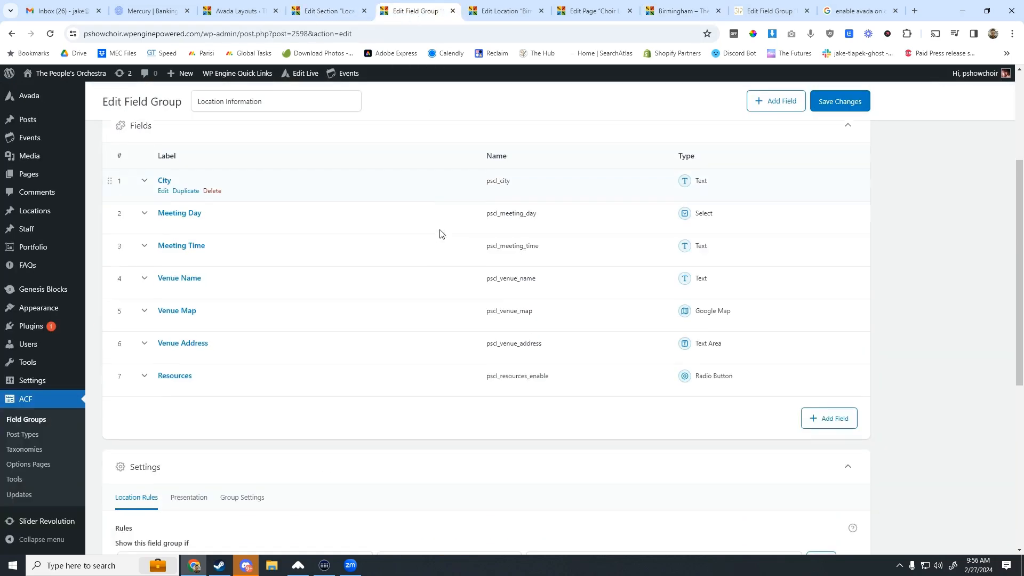
pyautogui.click(829, 338)
pyautogui.click(223, 423)
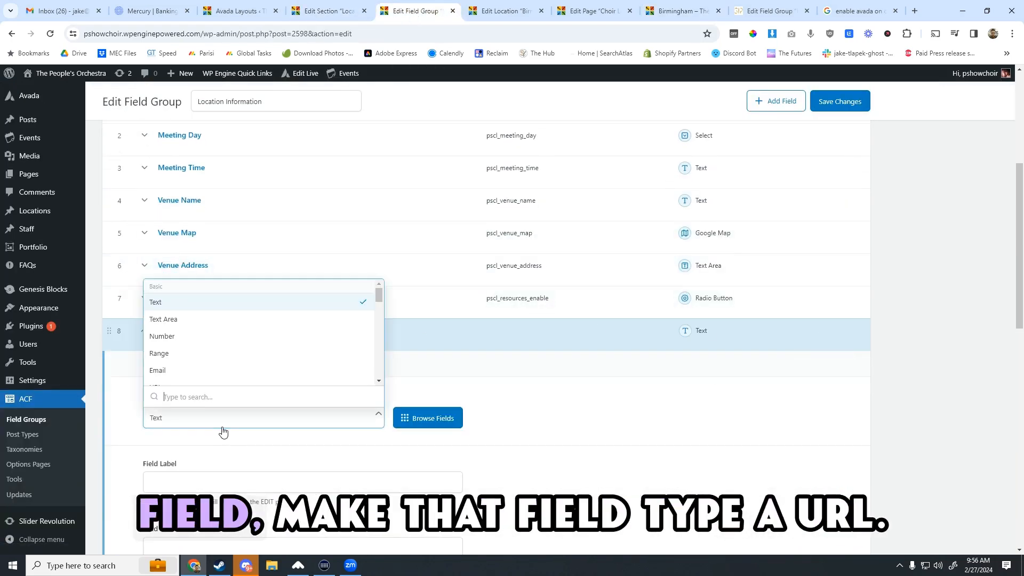
pyautogui.scroll(-2, 245, 347)
pyautogui.scroll(2, 202, 331)
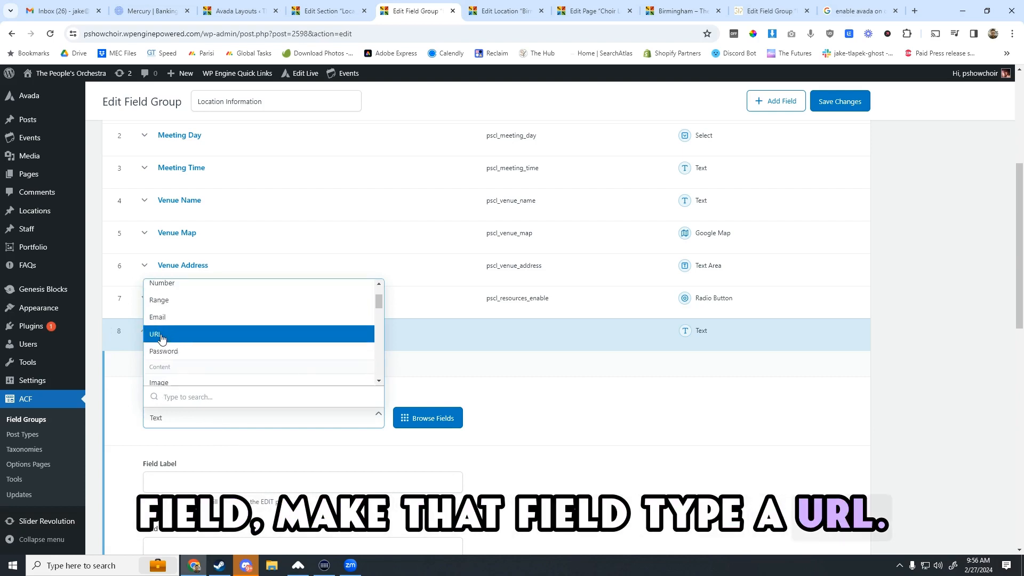
pyautogui.click(179, 334)
# - Label the new URL field Resource Link, name it pscl_resource_link, and open its default value for editing
pyautogui.scroll(-3, 370, 460)
pyautogui.click(193, 319)
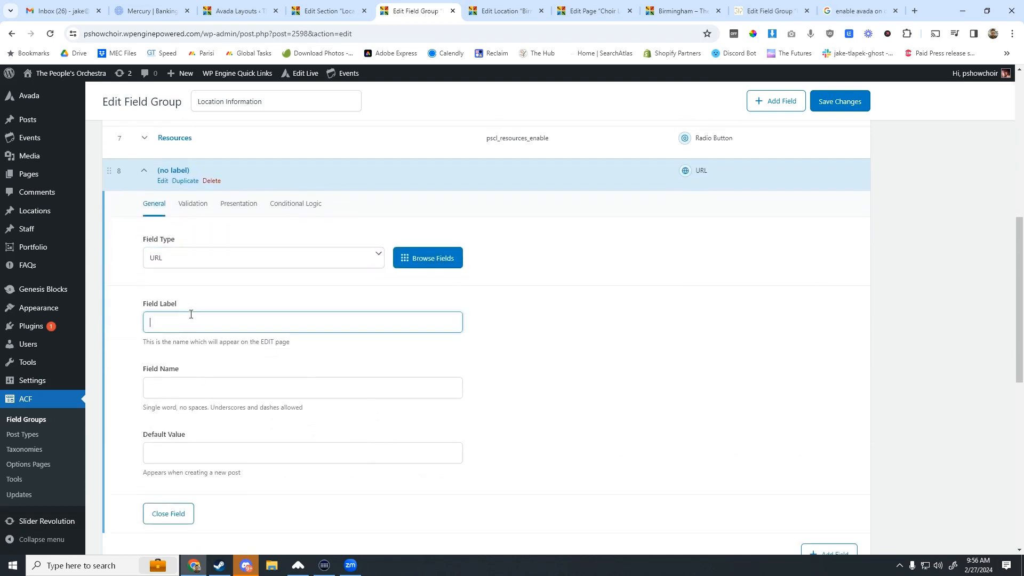
pyautogui.write('Res')
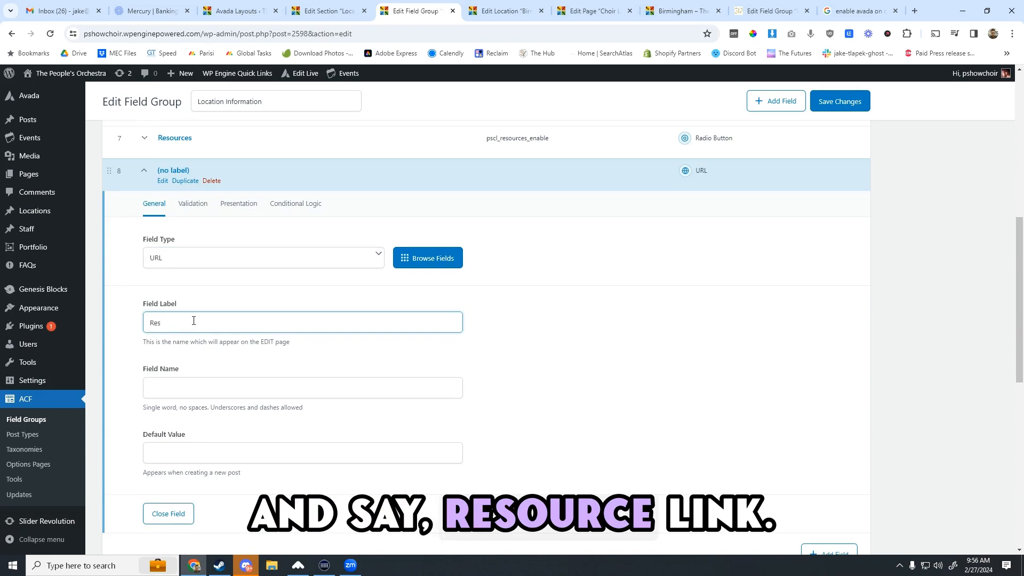
pyautogui.write('ource Link')
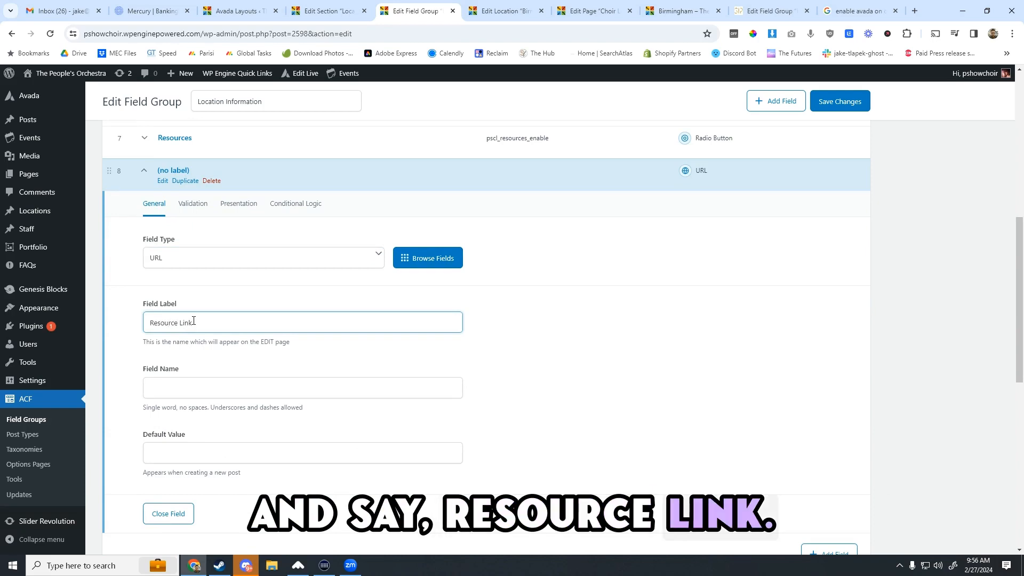
pyautogui.click(558, 356)
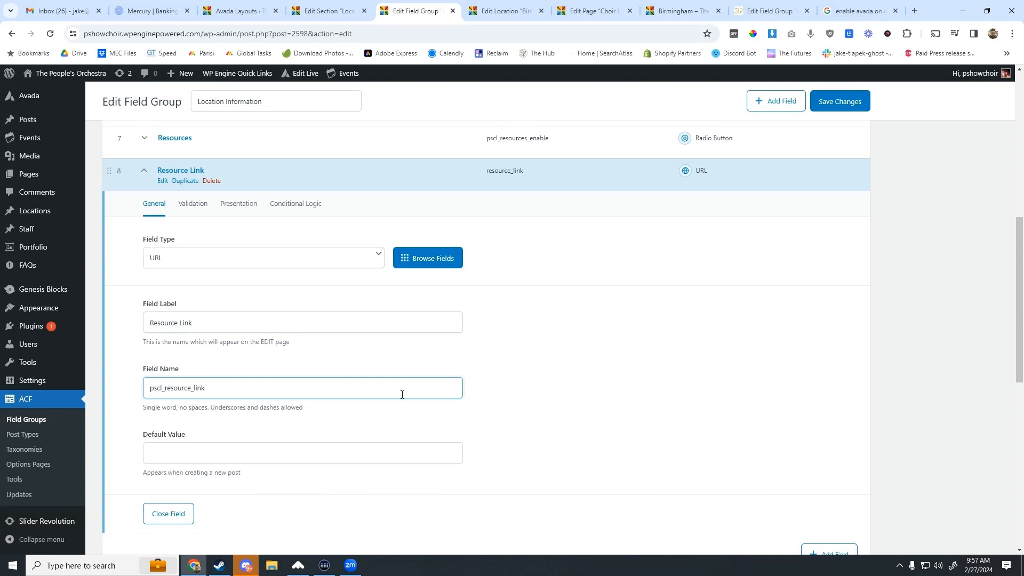
pyautogui.scroll(-3, 414, 302)
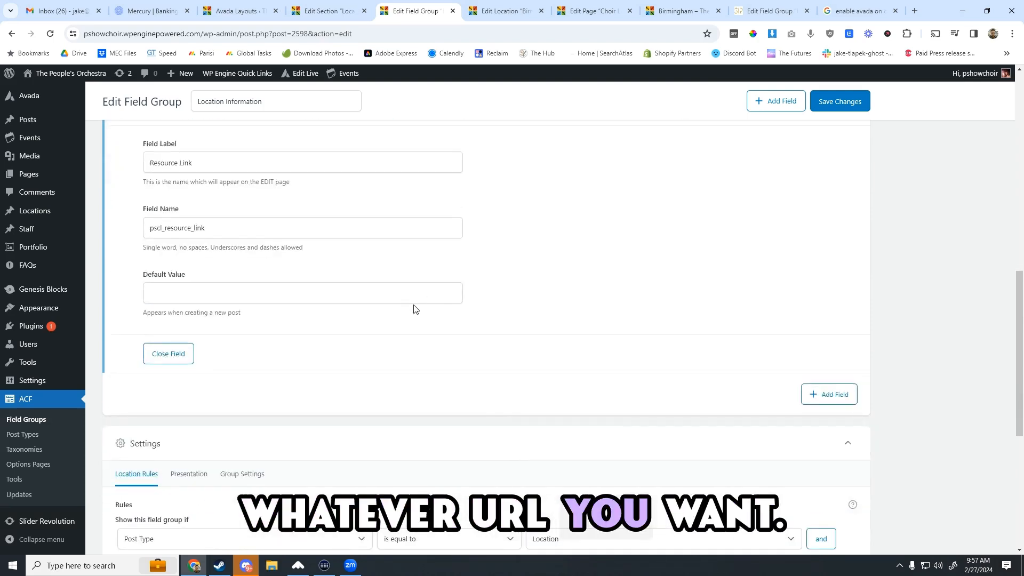
pyautogui.click(299, 299)
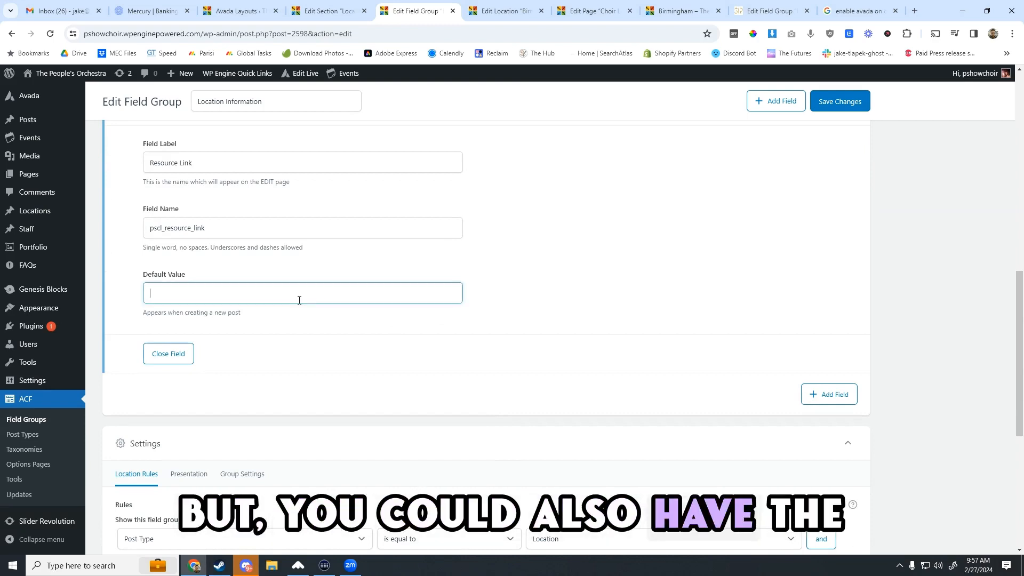